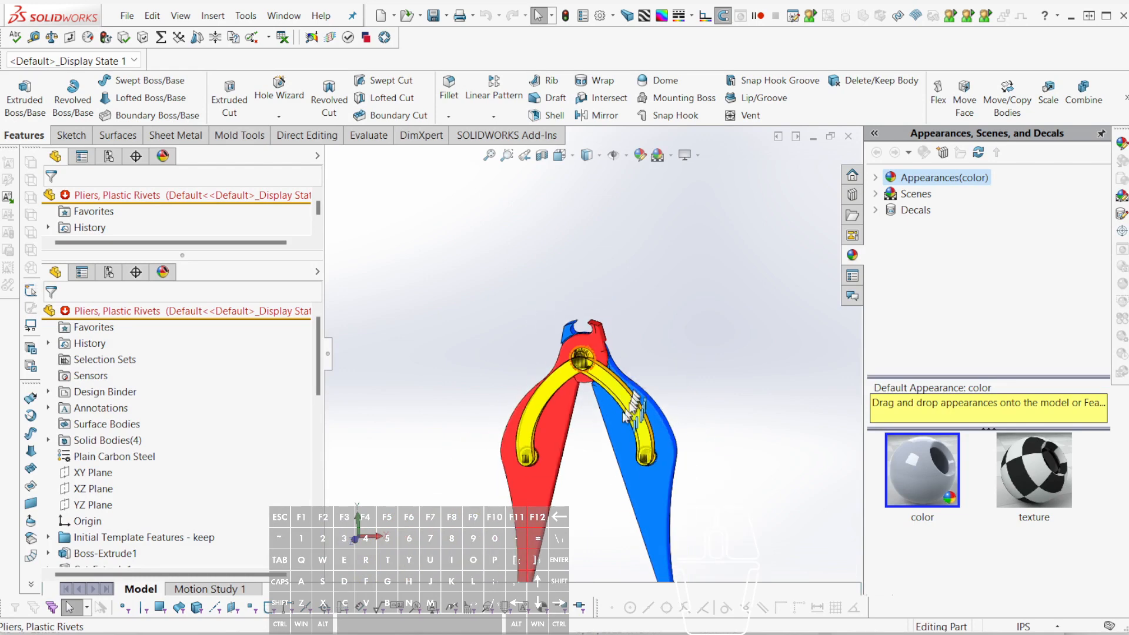
{"action": "scroll", "coordinate": [594, 347], "scroll_direction": "down", "scroll_amount": 7}
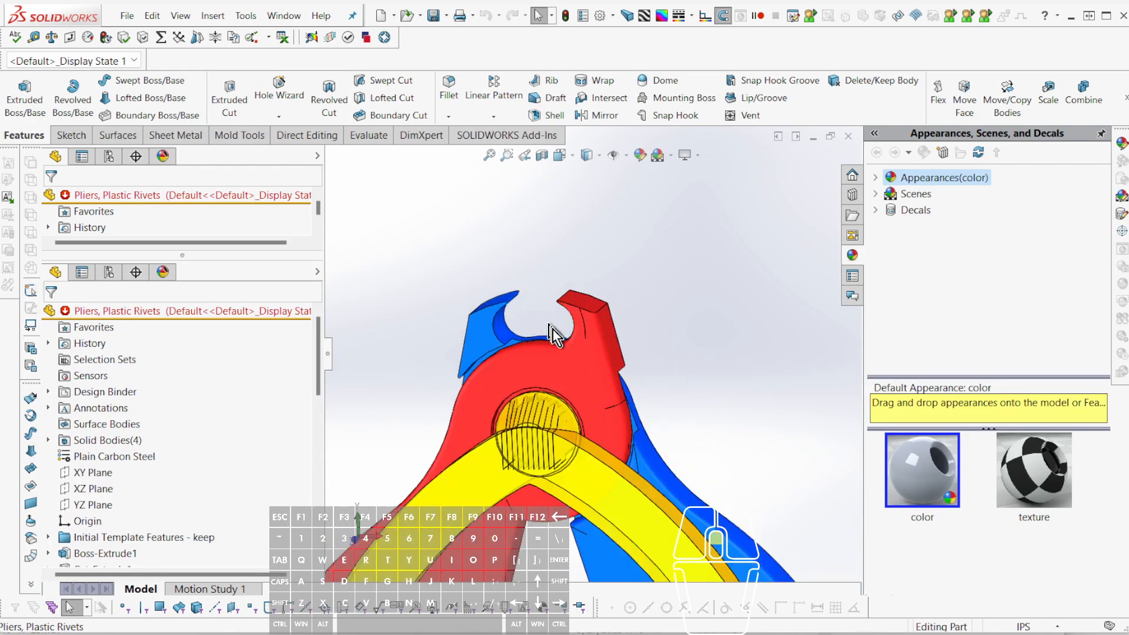
{"action": "scroll", "coordinate": [556, 337], "scroll_direction": "up", "scroll_amount": 5}
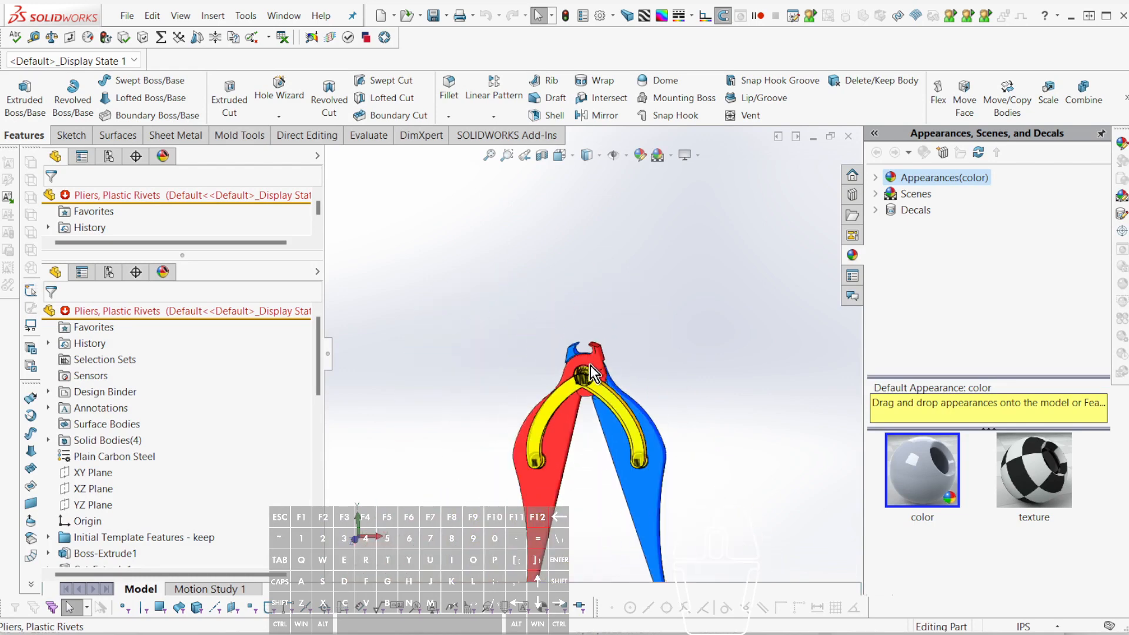
{"action": "scroll", "coordinate": [603, 509], "scroll_direction": "down", "scroll_amount": 3}
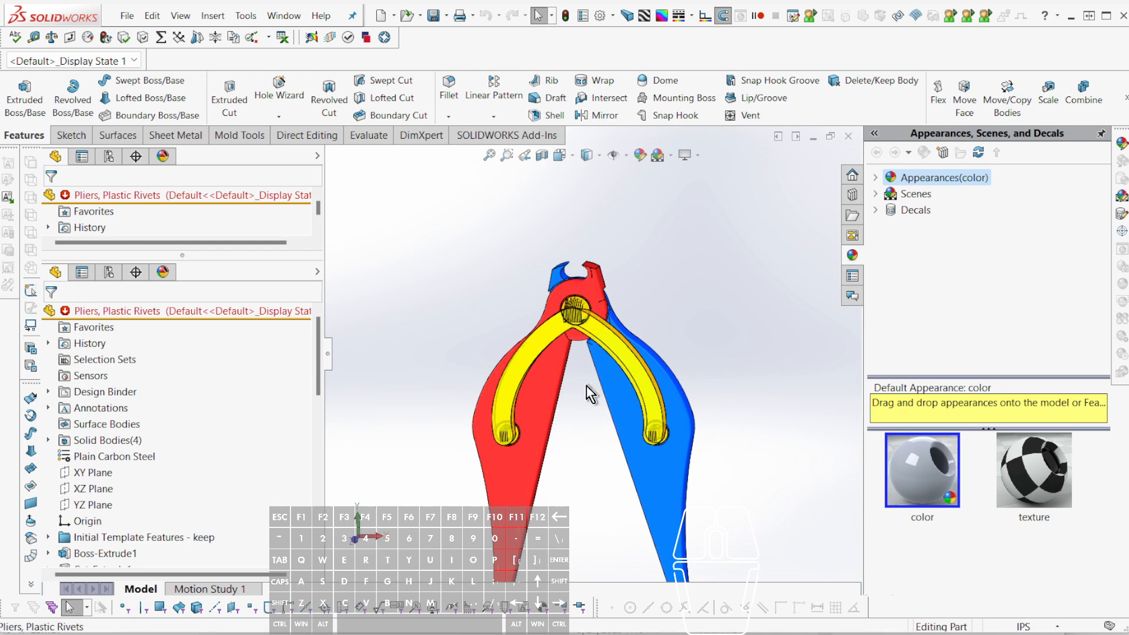
{"action": "middle_click_drag", "start_coordinate": [585, 385], "coordinate": [614, 397]}
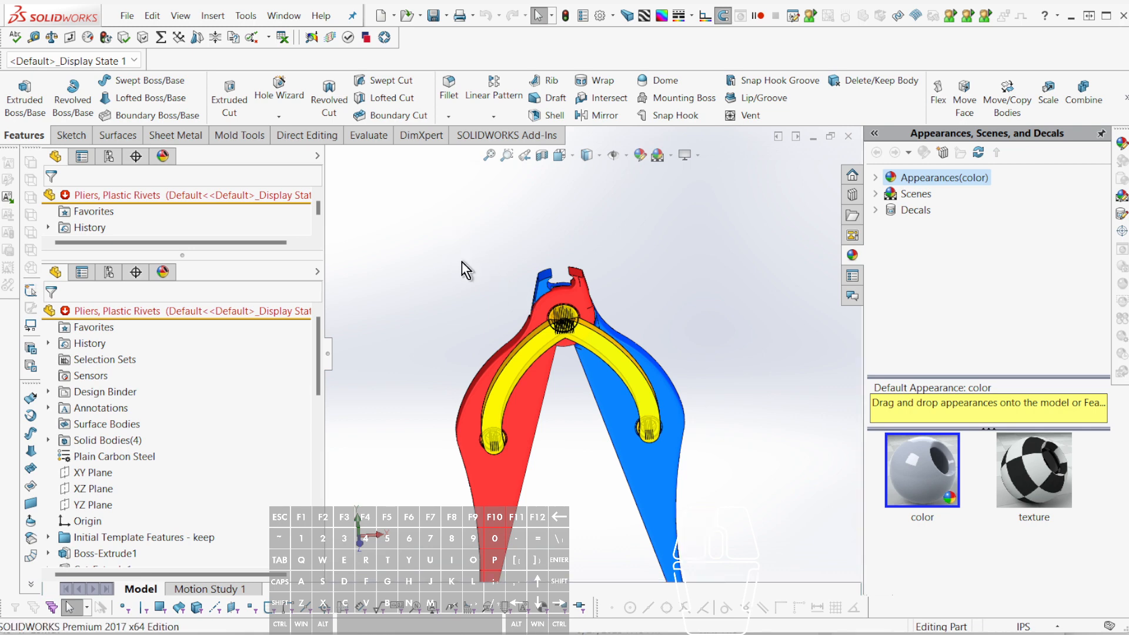
- Duplicate Pliers, Plastic Rivets.SLDPRT within its project folder from the Save As dialog, and cancel the dialog without saving
{"action": "key", "text": "alt+f"}
{"action": "key", "text": "a"}
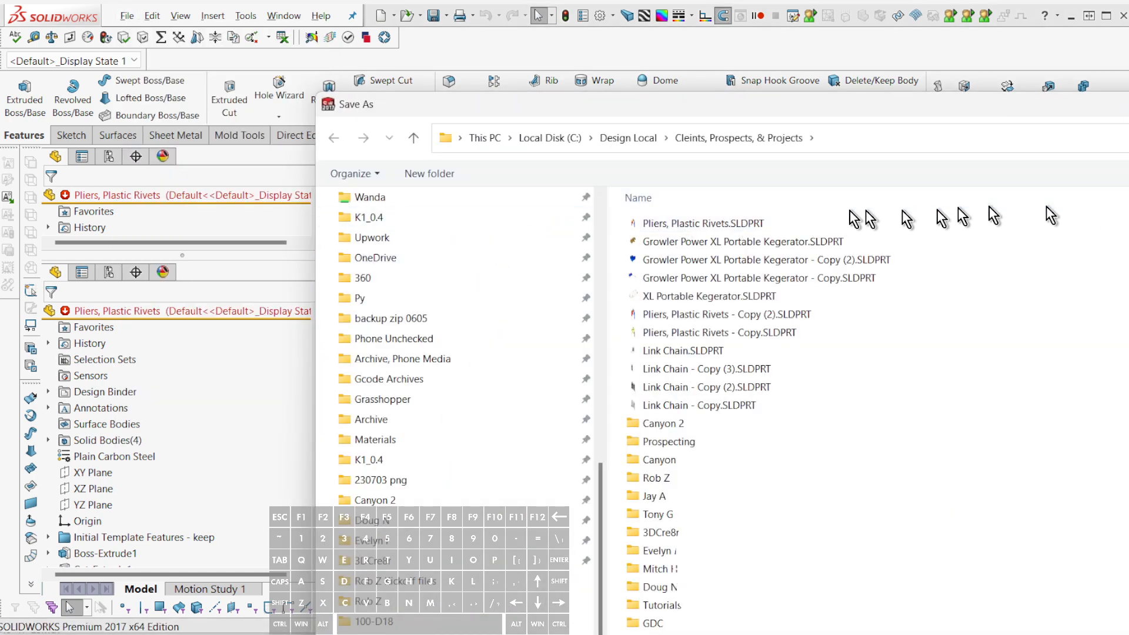
{"action": "left_click_drag", "start_coordinate": [707, 221], "coordinate": [1030, 358]}
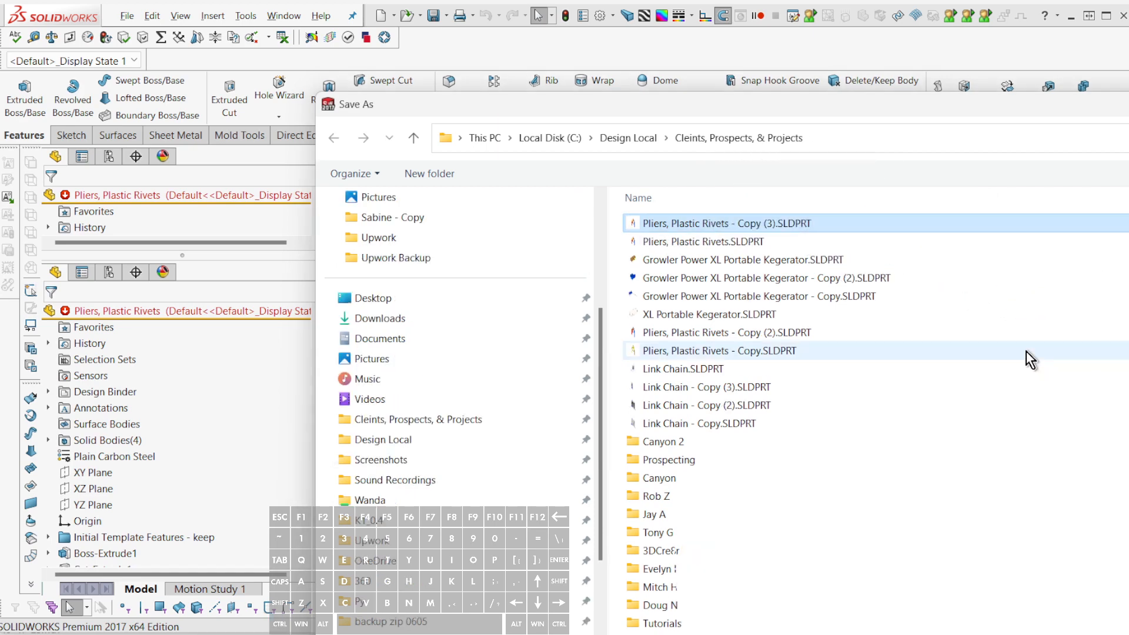
{"action": "key", "text": "Escape"}
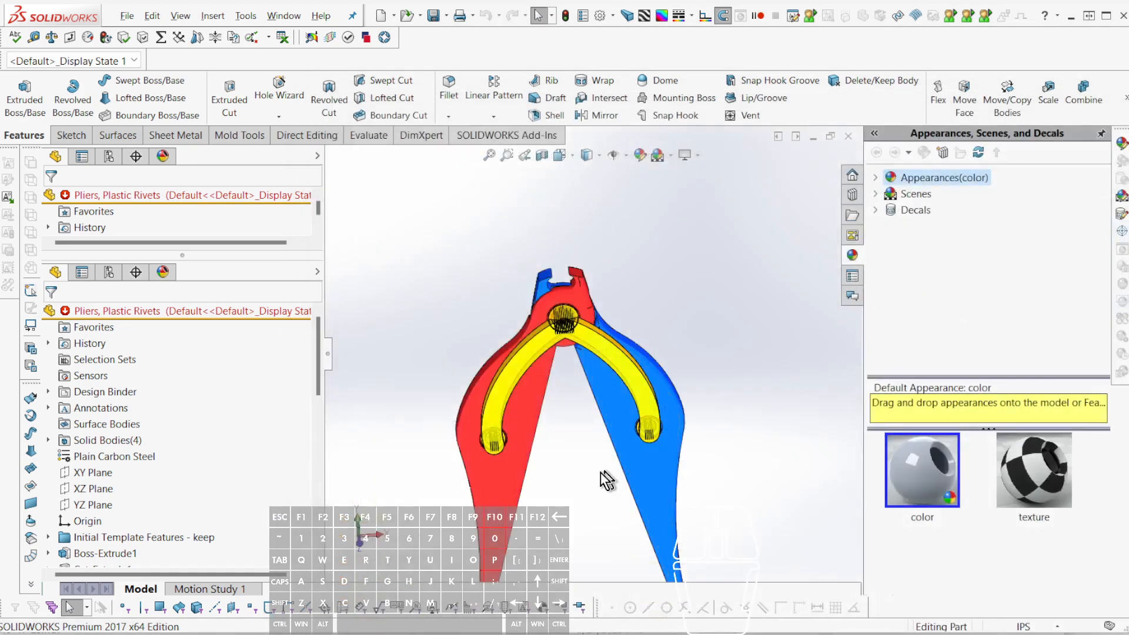
- Examine the pliers' pivot, jaws and yellow spring arms from the side and the front
{"action": "scroll", "coordinate": [544, 461], "scroll_direction": "down", "scroll_amount": 4}
{"action": "middle_click_drag", "start_coordinate": [553, 430], "coordinate": [663, 285]}
{"action": "scroll", "coordinate": [603, 294], "scroll_direction": "down", "scroll_amount": 2}
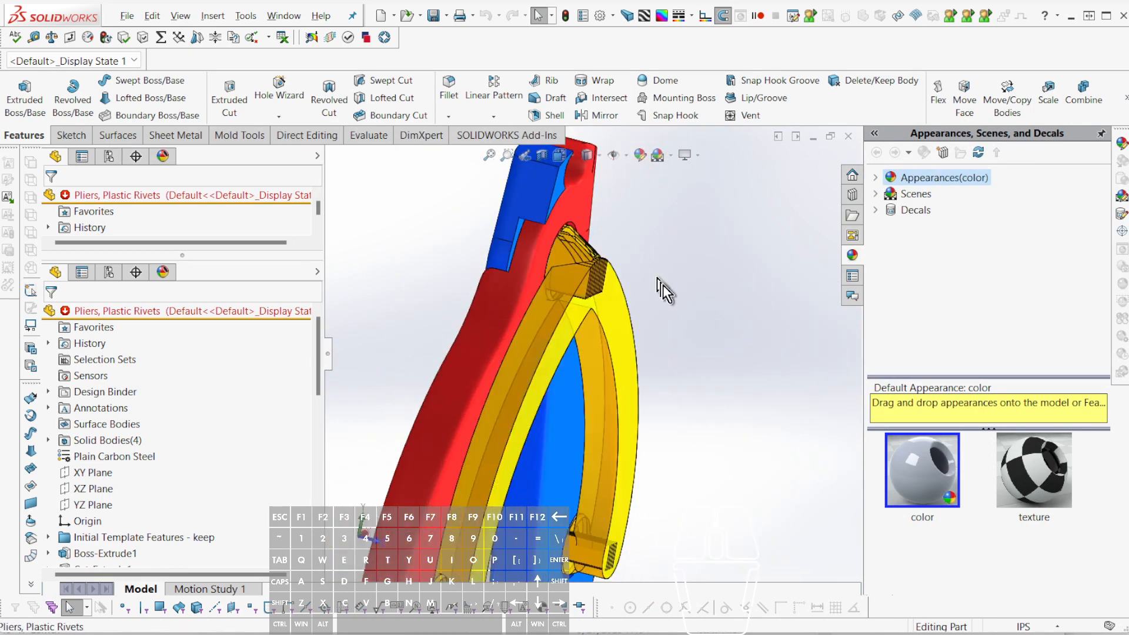
{"action": "middle_click_drag", "start_coordinate": [590, 296], "coordinate": [568, 415]}
{"action": "scroll", "coordinate": [608, 380], "scroll_direction": "up", "scroll_amount": 2}
{"action": "scroll", "coordinate": [593, 413], "scroll_direction": "up", "scroll_amount": 1}
{"action": "scroll", "coordinate": [625, 447], "scroll_direction": "down", "scroll_amount": 1}
{"action": "scroll", "coordinate": [567, 446], "scroll_direction": "down", "scroll_amount": 1}
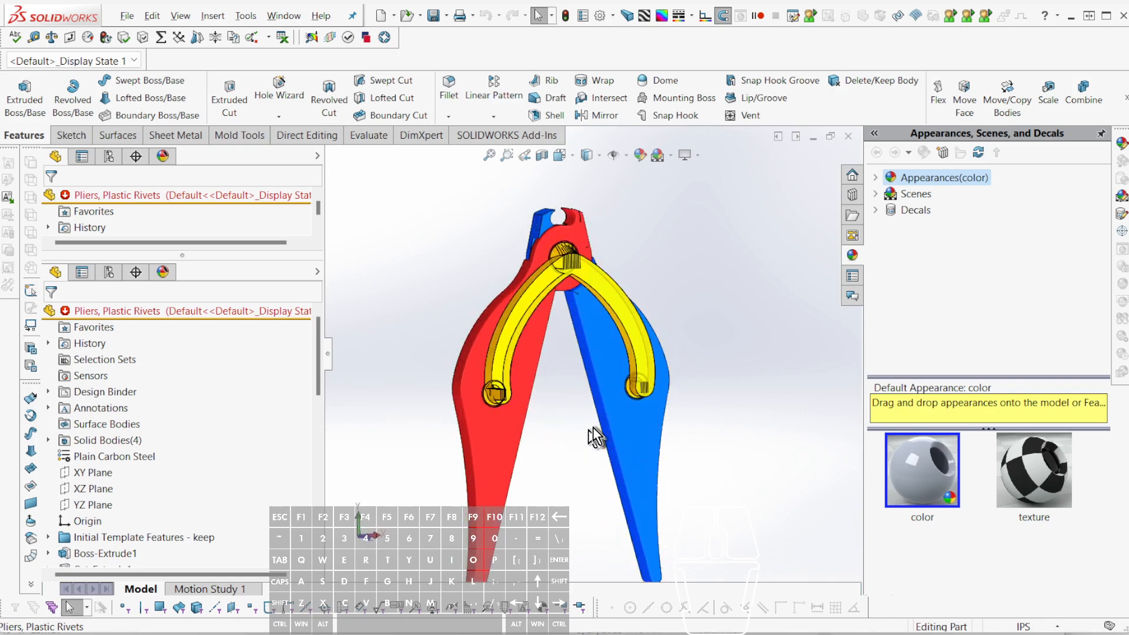
- Roll the model history back to just after Boss-Extrude1, leaving only the first plier half
{"action": "left_click", "coordinate": [644, 432]}
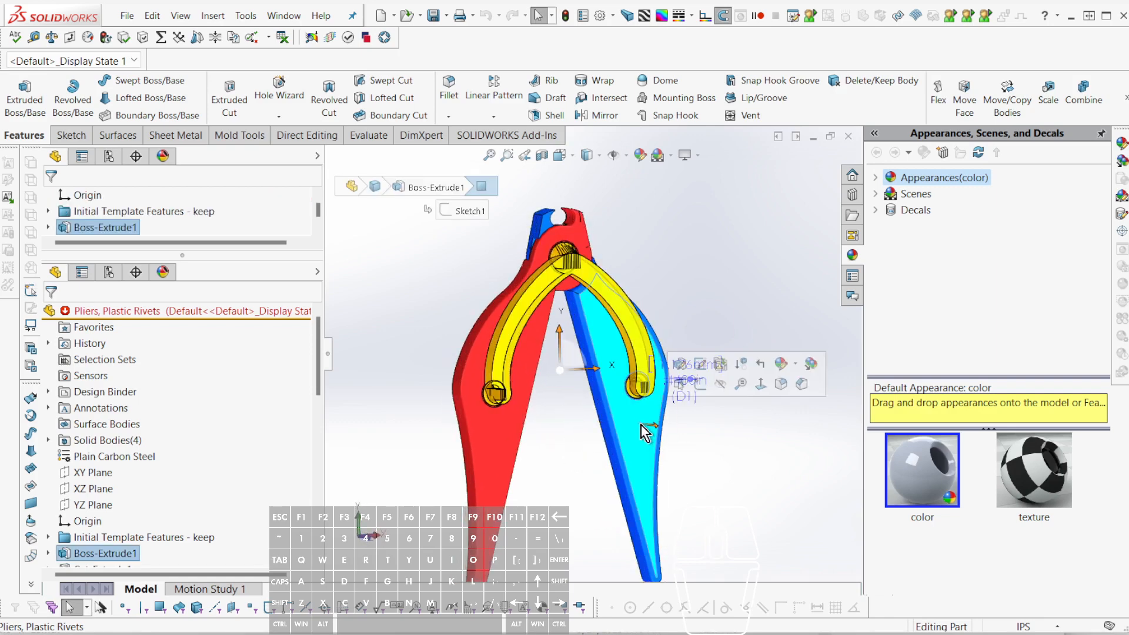
{"action": "key", "text": "ctrl+r"}
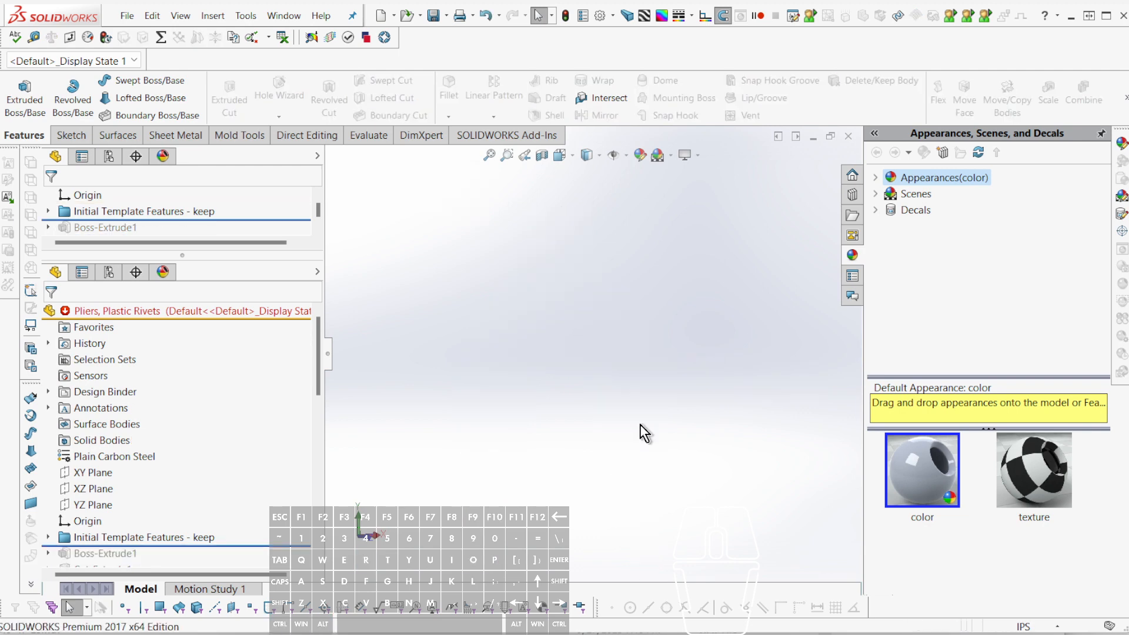
{"action": "scroll", "coordinate": [159, 546], "scroll_direction": "down", "scroll_amount": 3}
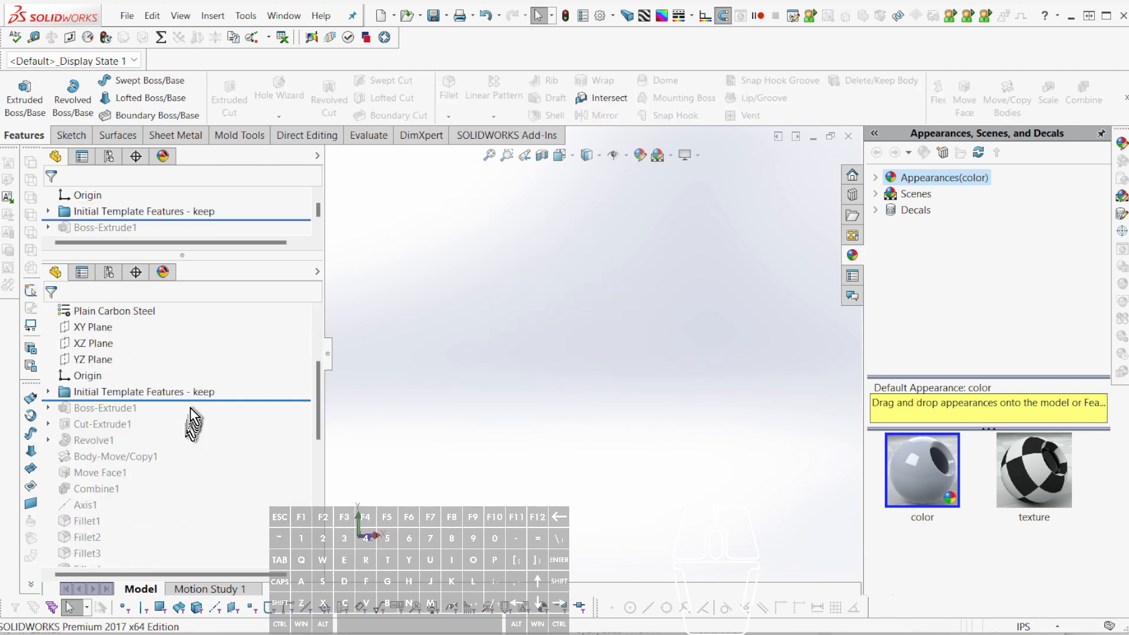
{"action": "left_click_drag", "start_coordinate": [190, 400], "coordinate": [193, 416]}
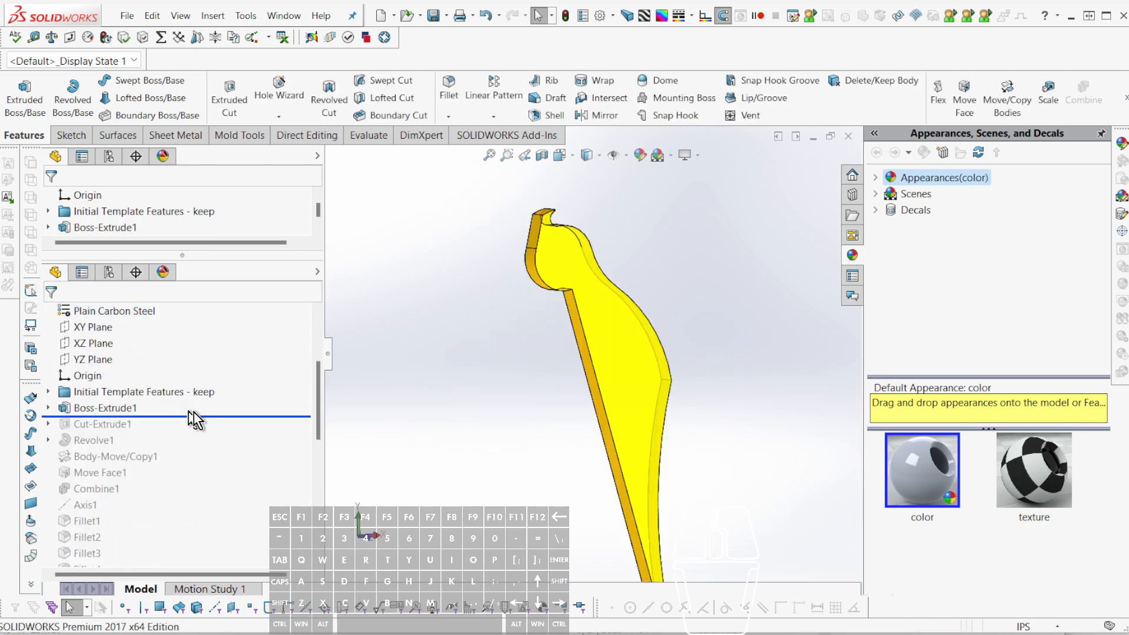
{"action": "middle_click_drag", "start_coordinate": [708, 375], "coordinate": [664, 357]}
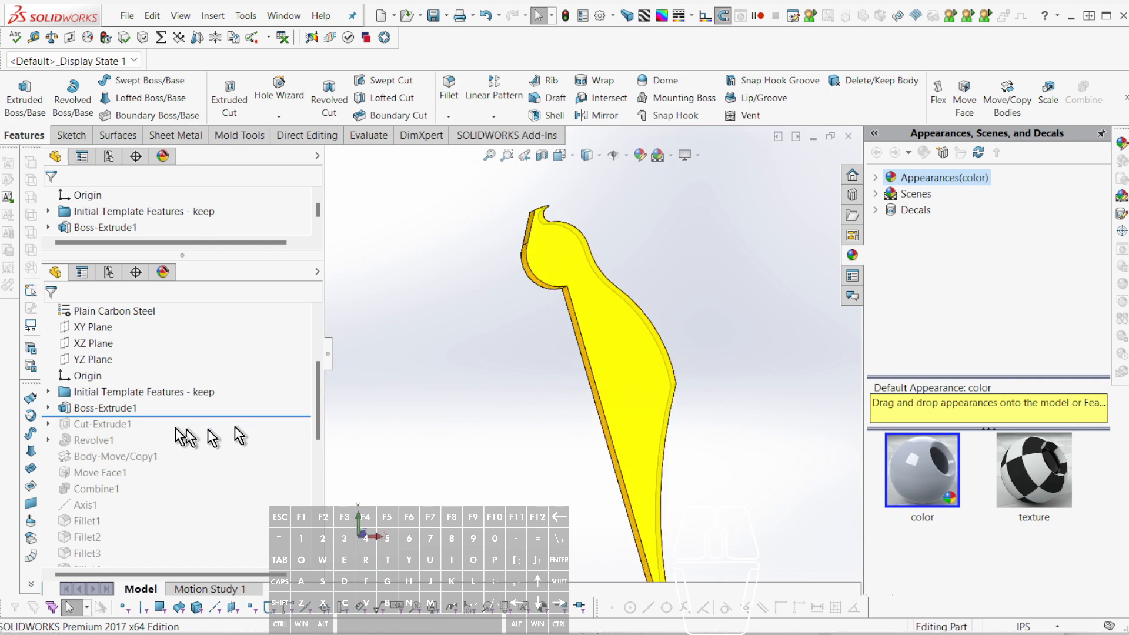
- Open Sketch1 of Boss-Extrude1 for editing
{"action": "left_click", "coordinate": [48, 408]}
{"action": "left_click", "coordinate": [91, 423]}
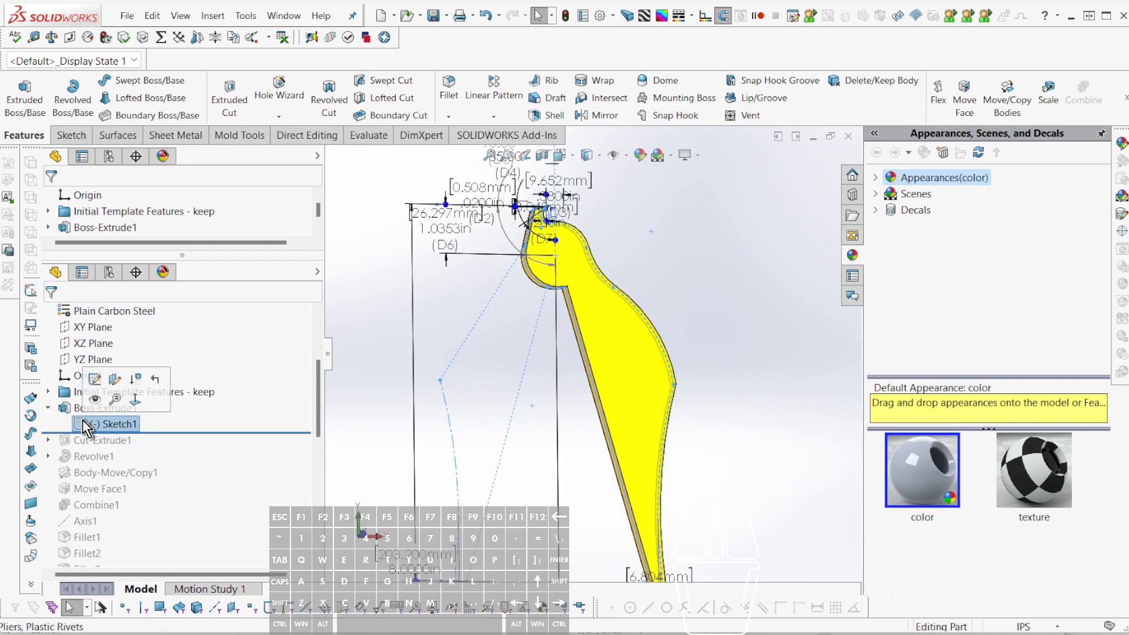
{"action": "left_click", "coordinate": [94, 379]}
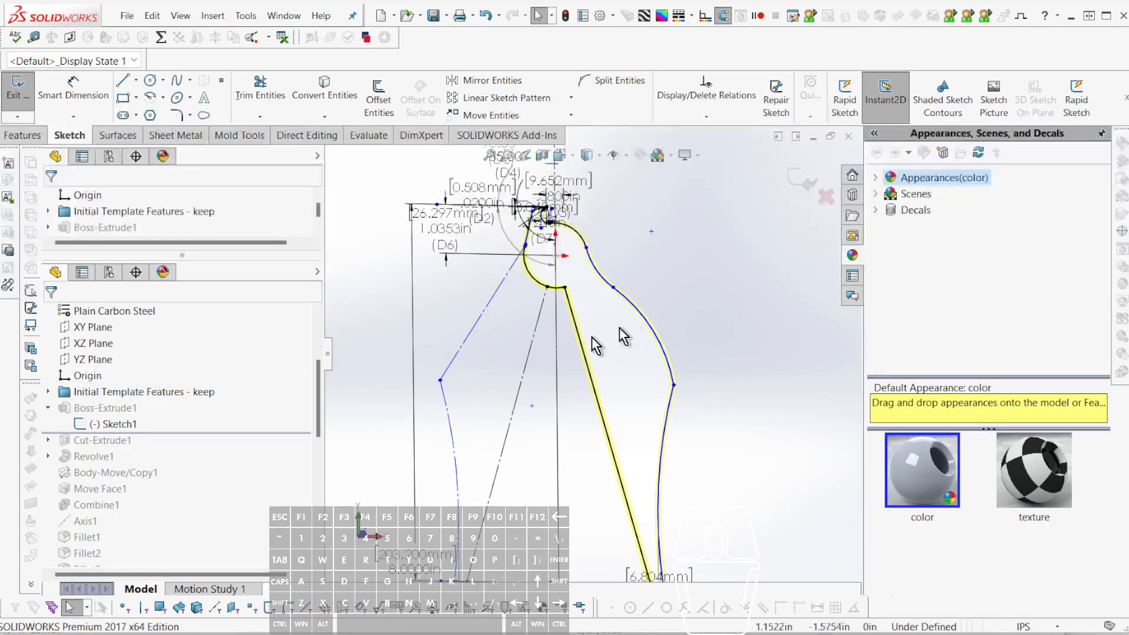
- Set the horizontal dimension at the jaw tip, across the vertical centerline, to 0.75 in
{"action": "scroll", "coordinate": [588, 235], "scroll_direction": "down", "scroll_amount": 3}
{"action": "scroll", "coordinate": [529, 267], "scroll_direction": "down", "scroll_amount": 3}
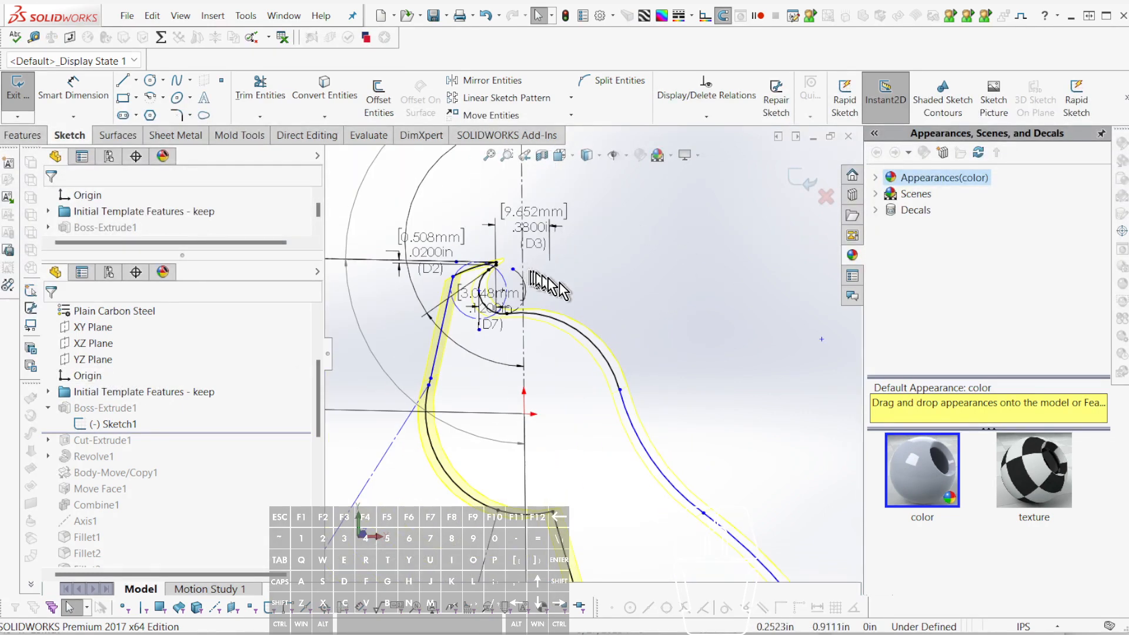
{"action": "scroll", "coordinate": [532, 223], "scroll_direction": "down", "scroll_amount": 3}
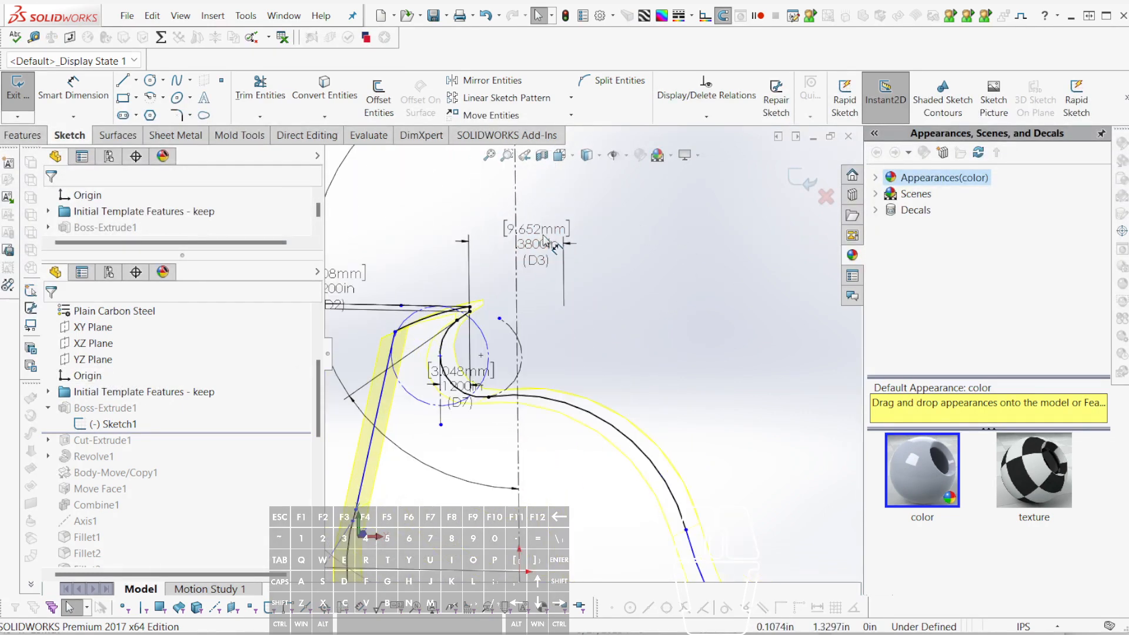
{"action": "left_click", "coordinate": [540, 245]}
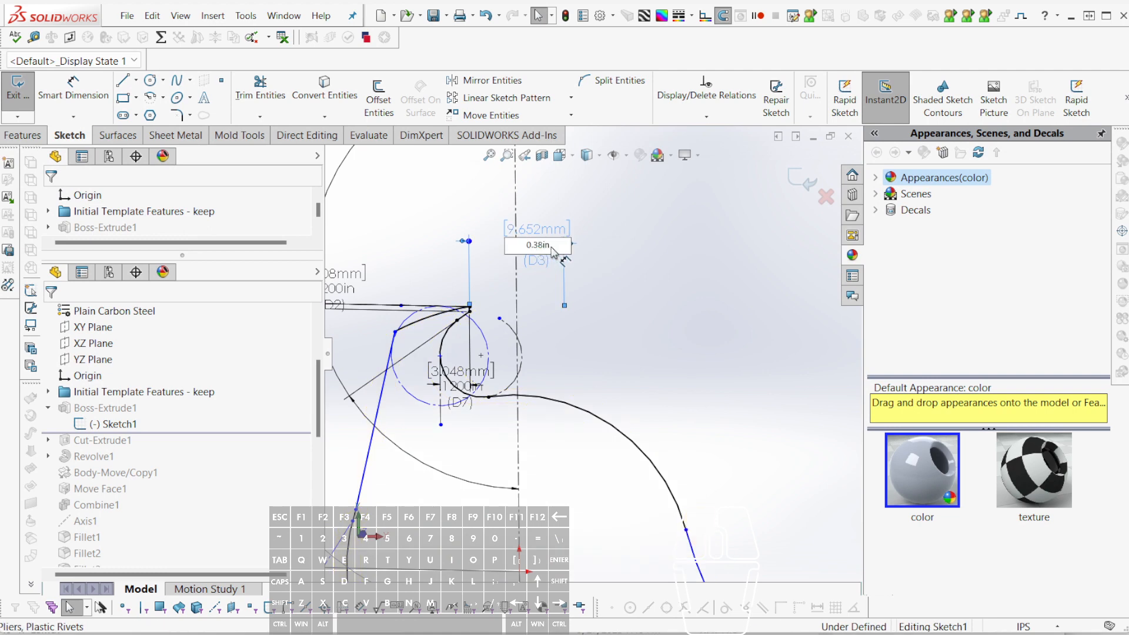
{"action": "left_click_drag", "start_coordinate": [553, 250], "coordinate": [516, 247]}
{"action": "type", "text": ".75"}
{"action": "key", "text": "Return"}
{"action": "scroll", "coordinate": [555, 388], "scroll_direction": "up", "scroll_amount": 2}
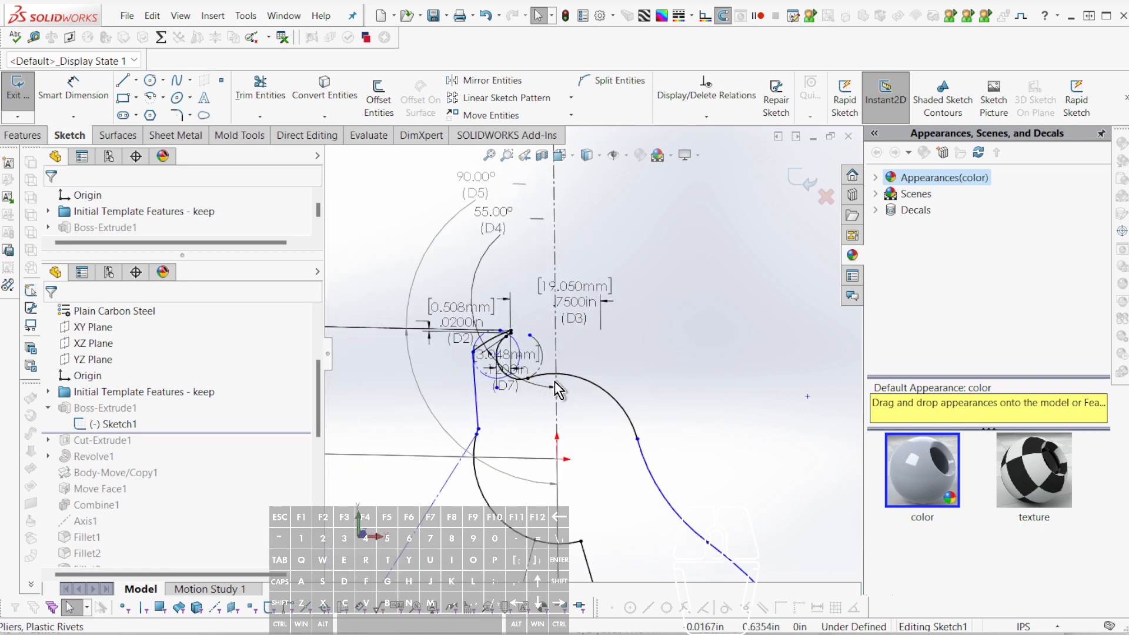
- Reposition the handle-end width dimension above the handle's lower end and shift the overall length dimension farther outside the profile
{"action": "scroll", "coordinate": [568, 385], "scroll_direction": "up", "scroll_amount": 7}
{"action": "scroll", "coordinate": [653, 462], "scroll_direction": "down", "scroll_amount": 5}
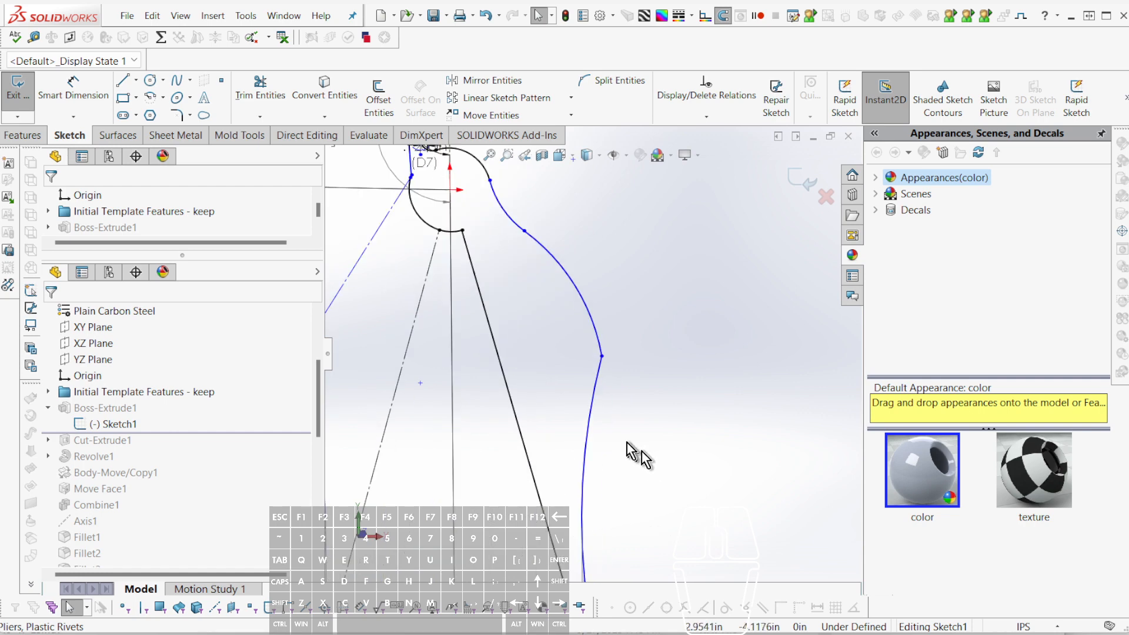
{"action": "scroll", "coordinate": [629, 450], "scroll_direction": "up", "scroll_amount": 5}
{"action": "scroll", "coordinate": [611, 447], "scroll_direction": "down", "scroll_amount": 6}
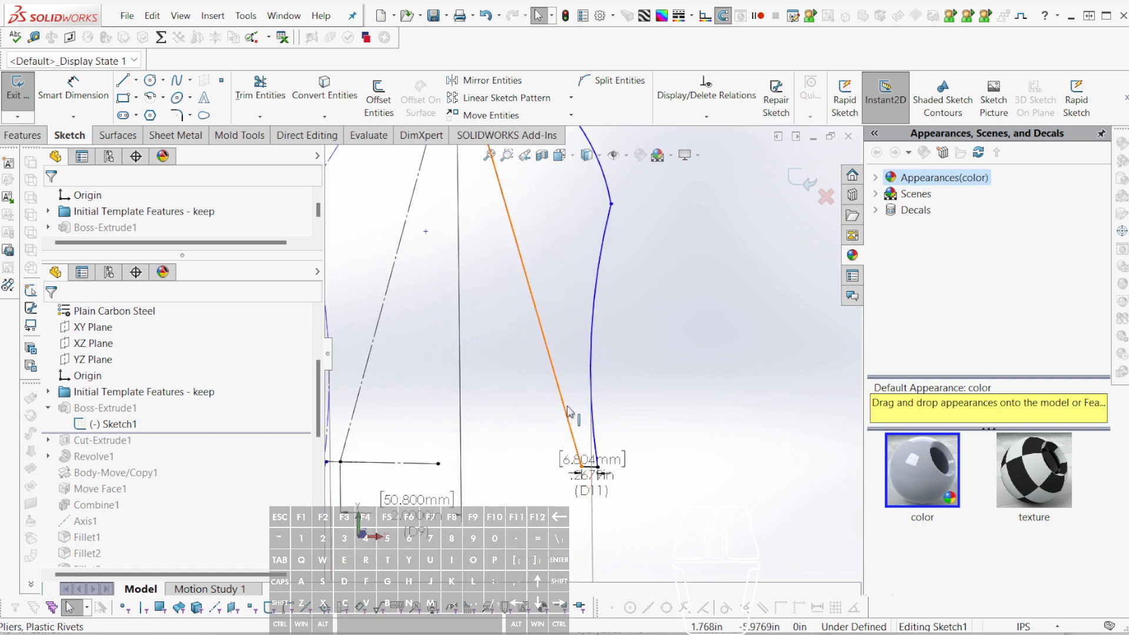
{"action": "scroll", "coordinate": [569, 410], "scroll_direction": "up", "scroll_amount": 3}
{"action": "scroll", "coordinate": [506, 344], "scroll_direction": "down", "scroll_amount": 1}
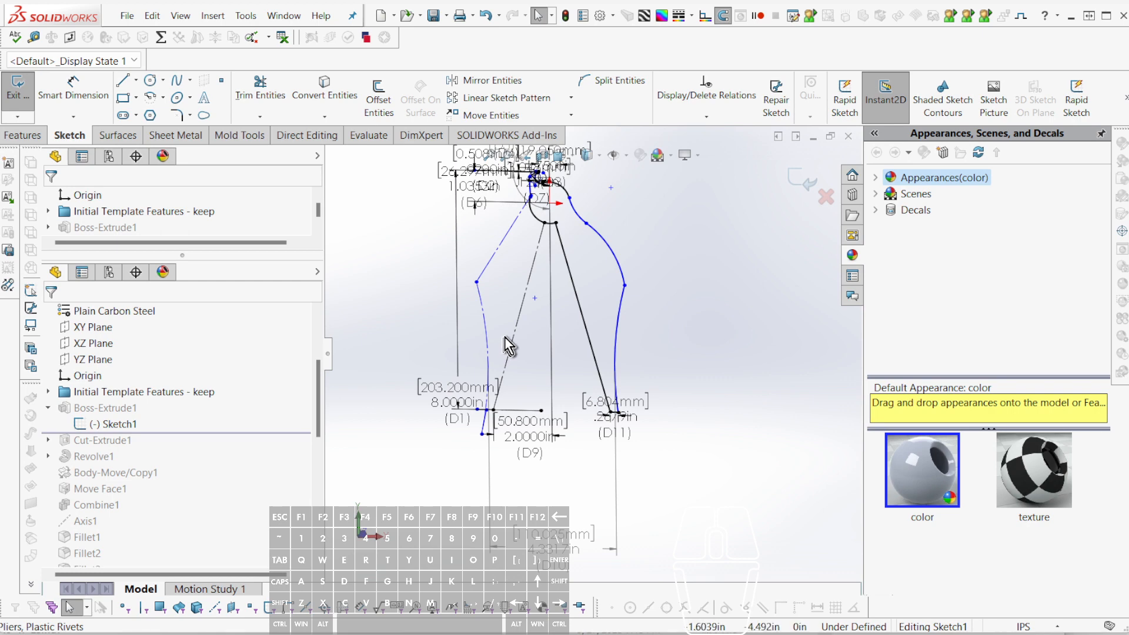
{"action": "scroll", "coordinate": [584, 398], "scroll_direction": "down", "scroll_amount": 2}
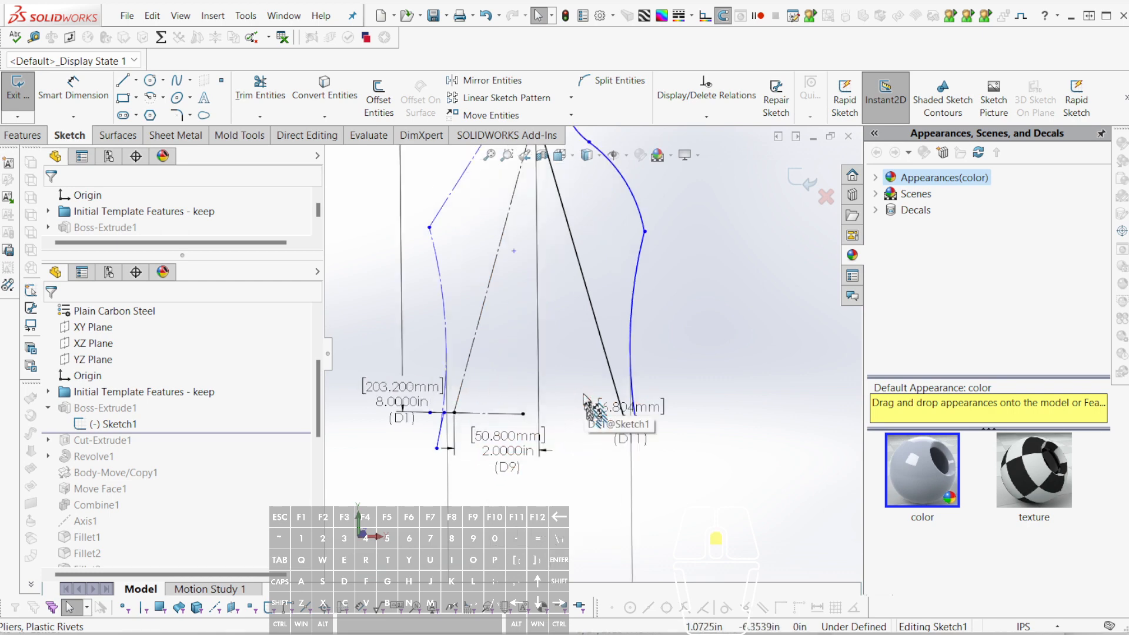
{"action": "scroll", "coordinate": [585, 397], "scroll_direction": "down", "scroll_amount": 2}
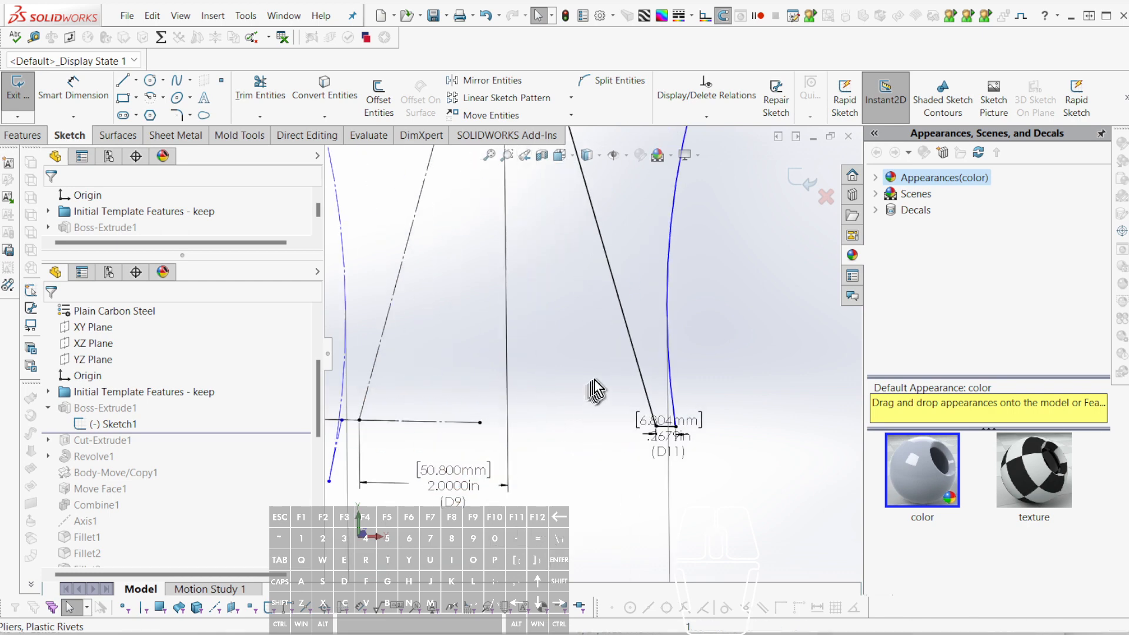
{"action": "left_click_drag", "start_coordinate": [679, 447], "coordinate": [800, 426]}
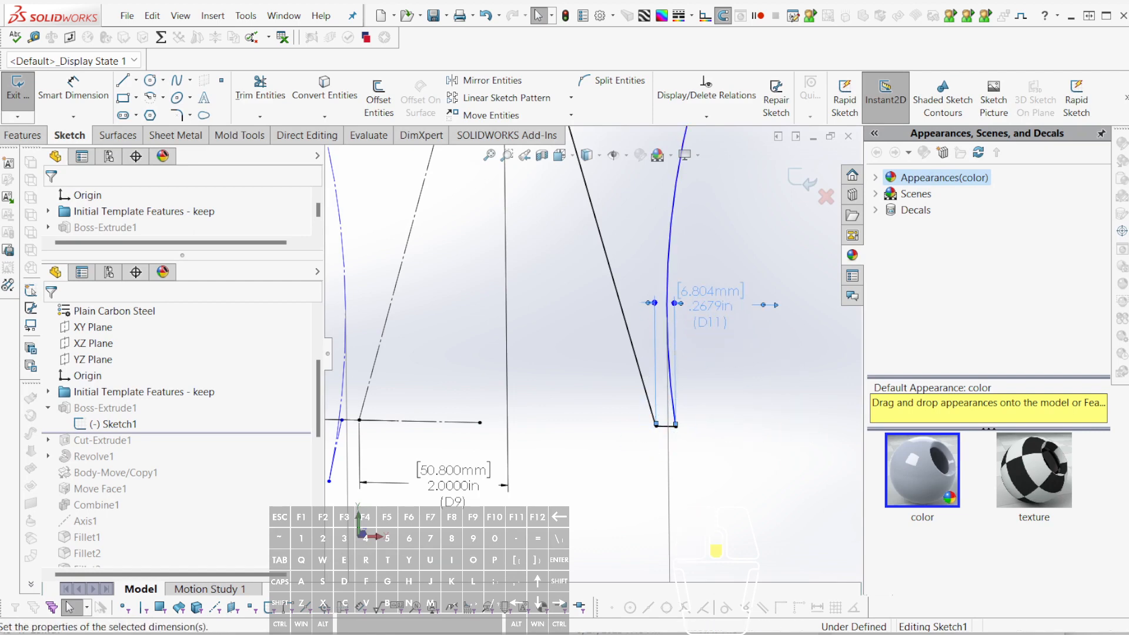
{"action": "scroll", "coordinate": [623, 323], "scroll_direction": "up", "scroll_amount": 3}
{"action": "left_click_drag", "start_coordinate": [437, 373], "coordinate": [415, 345]}
- Shorten the overall vertical length of the plier profile to about 5.05 in by dynamically resizing its dimension
{"action": "scroll", "coordinate": [468, 286], "scroll_direction": "up", "scroll_amount": 2}
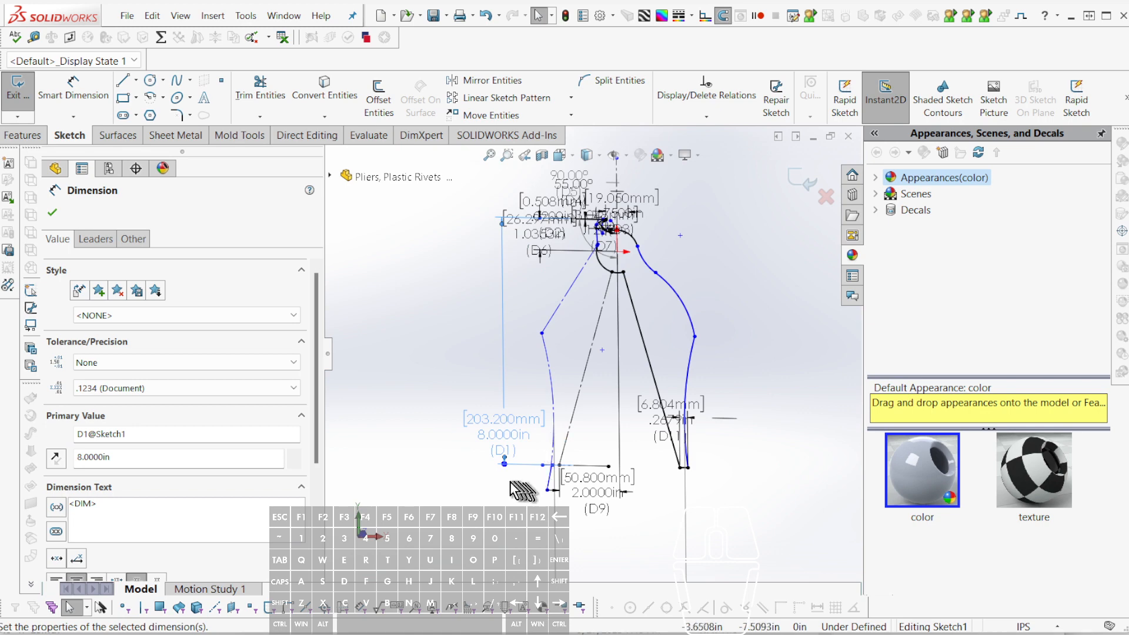
{"action": "left_click_drag", "start_coordinate": [502, 463], "coordinate": [501, 424]}
{"action": "scroll", "coordinate": [647, 288], "scroll_direction": "down", "scroll_amount": 4}
{"action": "scroll", "coordinate": [669, 320], "scroll_direction": "up", "scroll_amount": 3}
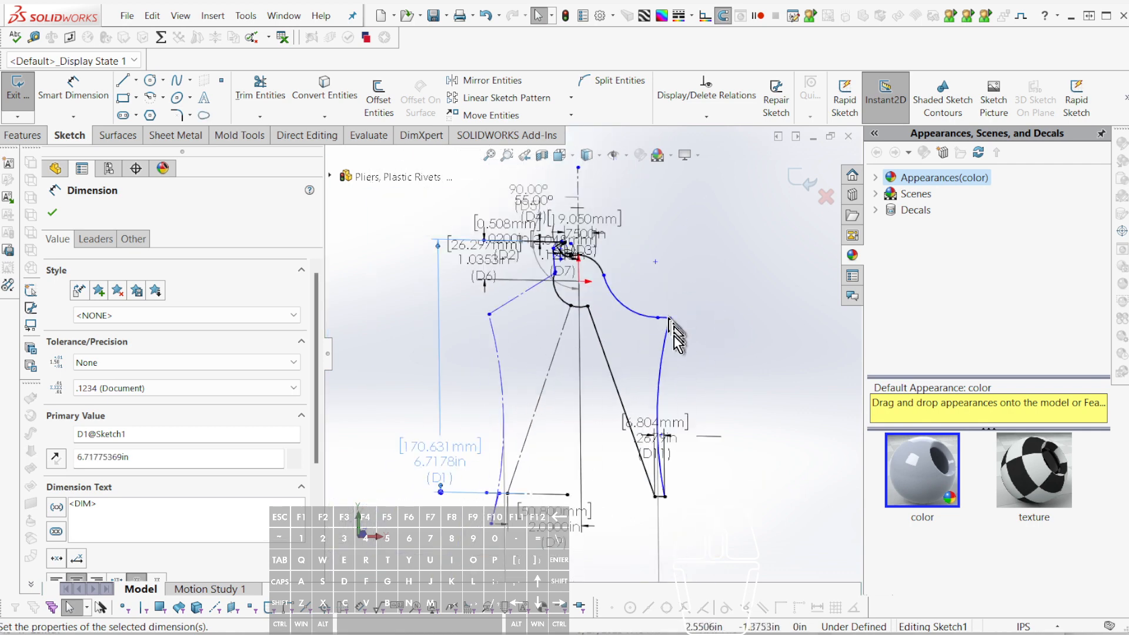
{"action": "scroll", "coordinate": [635, 490], "scroll_direction": "down", "scroll_amount": 2}
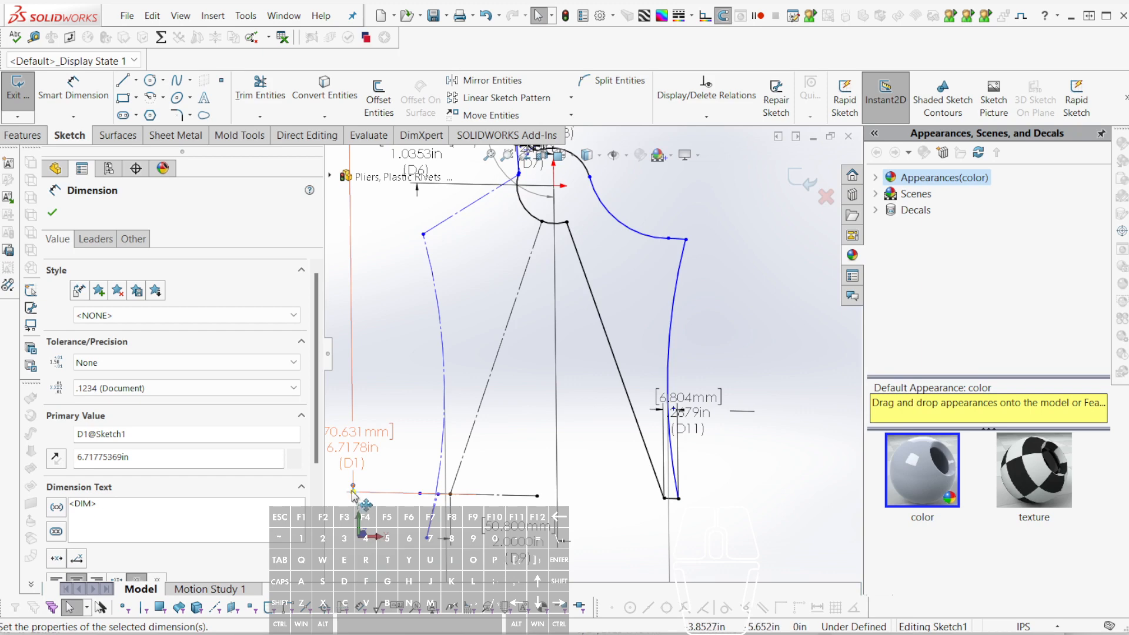
{"action": "left_click_drag", "start_coordinate": [353, 495], "coordinate": [345, 401]}
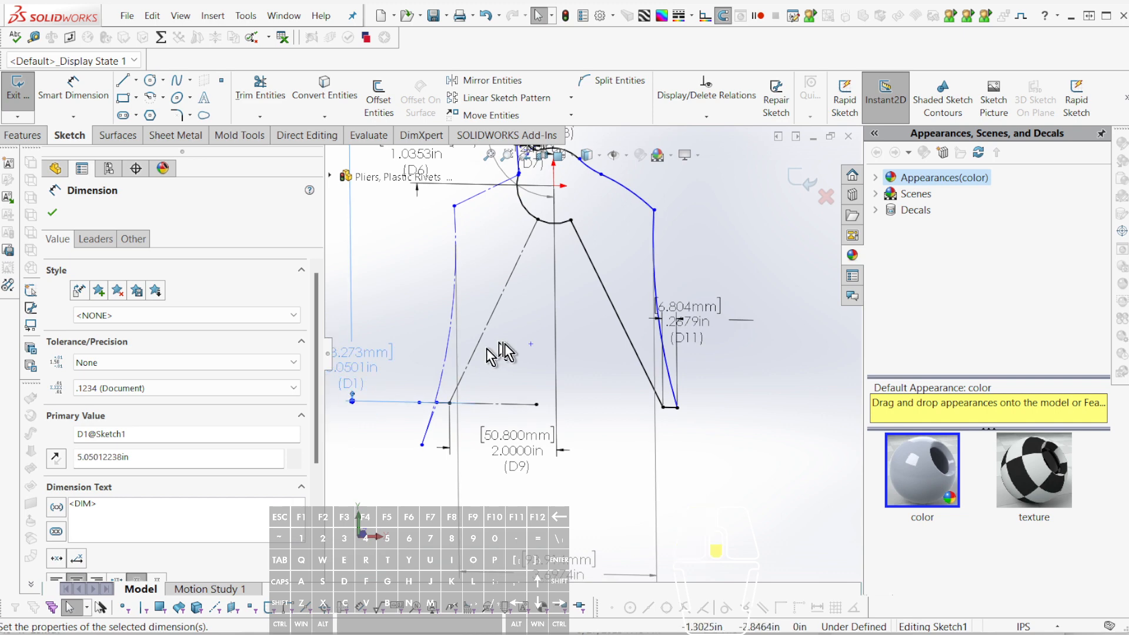
- Examine the shortened profile's jaw, pivot arc and outer handle curve
{"action": "scroll", "coordinate": [488, 348], "scroll_direction": "down", "scroll_amount": 1}
{"action": "scroll", "coordinate": [611, 312], "scroll_direction": "up", "scroll_amount": 2}
{"action": "scroll", "coordinate": [640, 317], "scroll_direction": "down", "scroll_amount": 2}
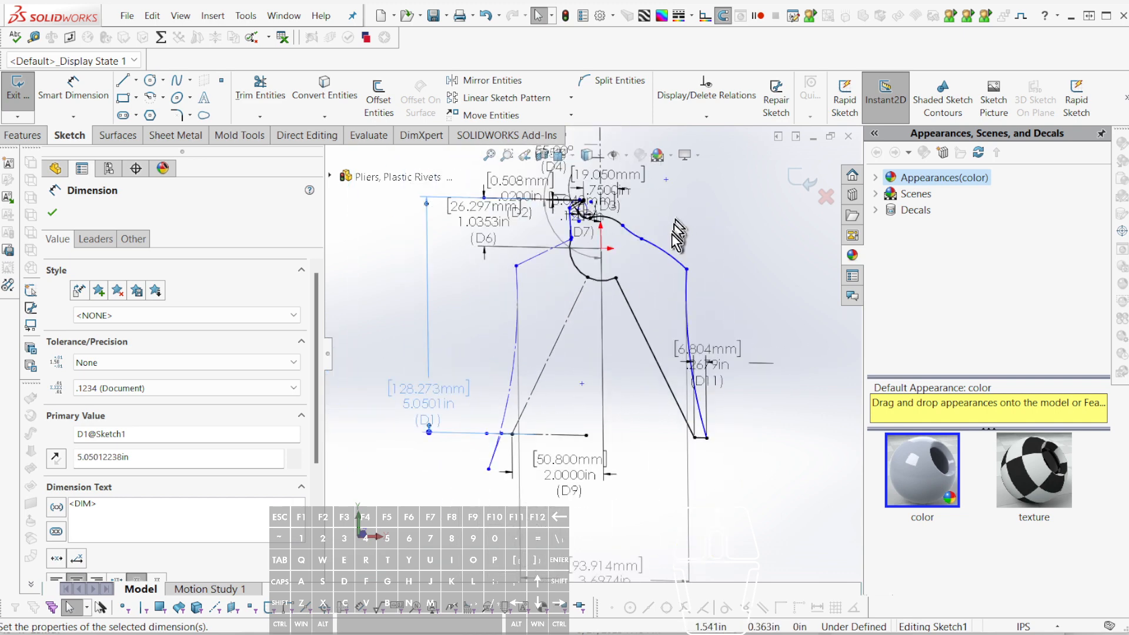
{"action": "scroll", "coordinate": [664, 276], "scroll_direction": "up", "scroll_amount": 5}
{"action": "scroll", "coordinate": [588, 250], "scroll_direction": "down", "scroll_amount": 5}
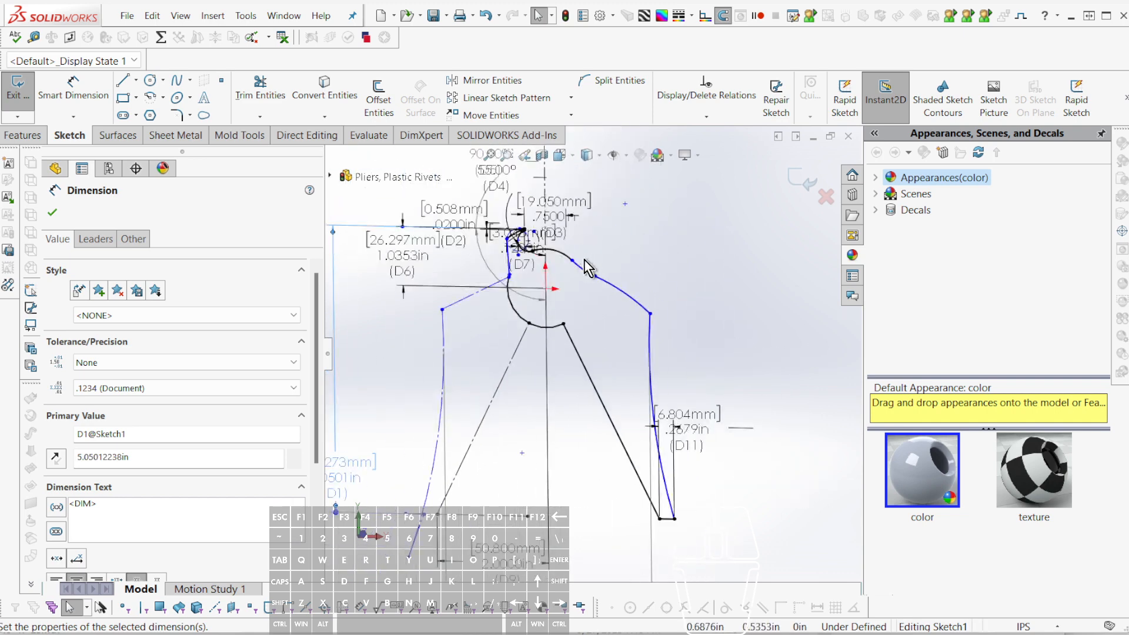
{"action": "scroll", "coordinate": [584, 259], "scroll_direction": "up", "scroll_amount": 3}
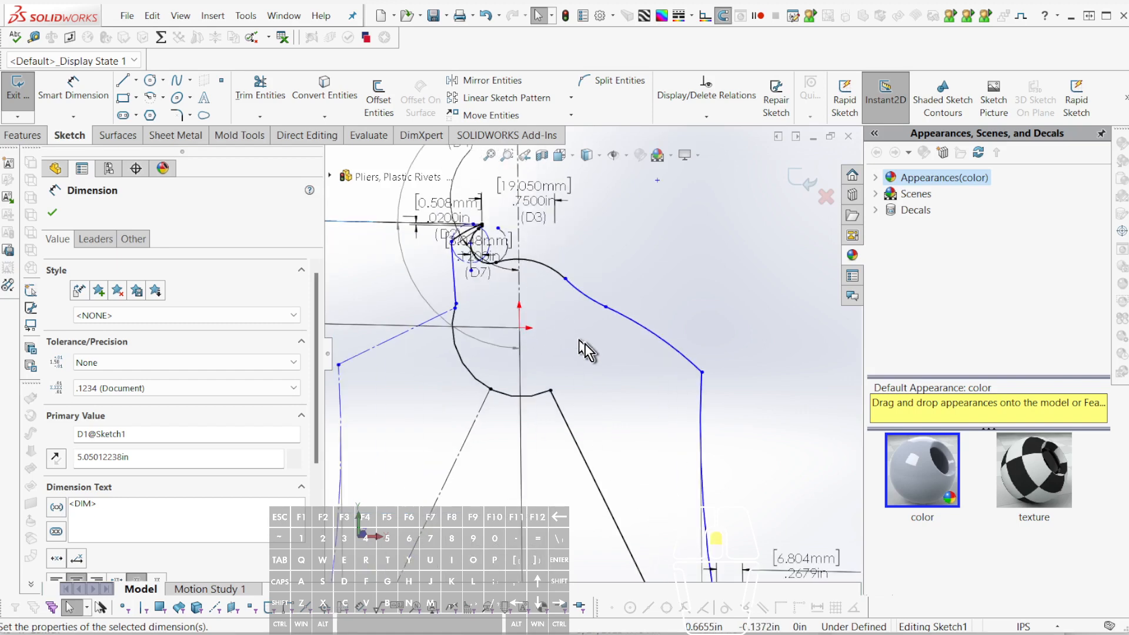
{"action": "scroll", "coordinate": [585, 346], "scroll_direction": "up", "scroll_amount": 2}
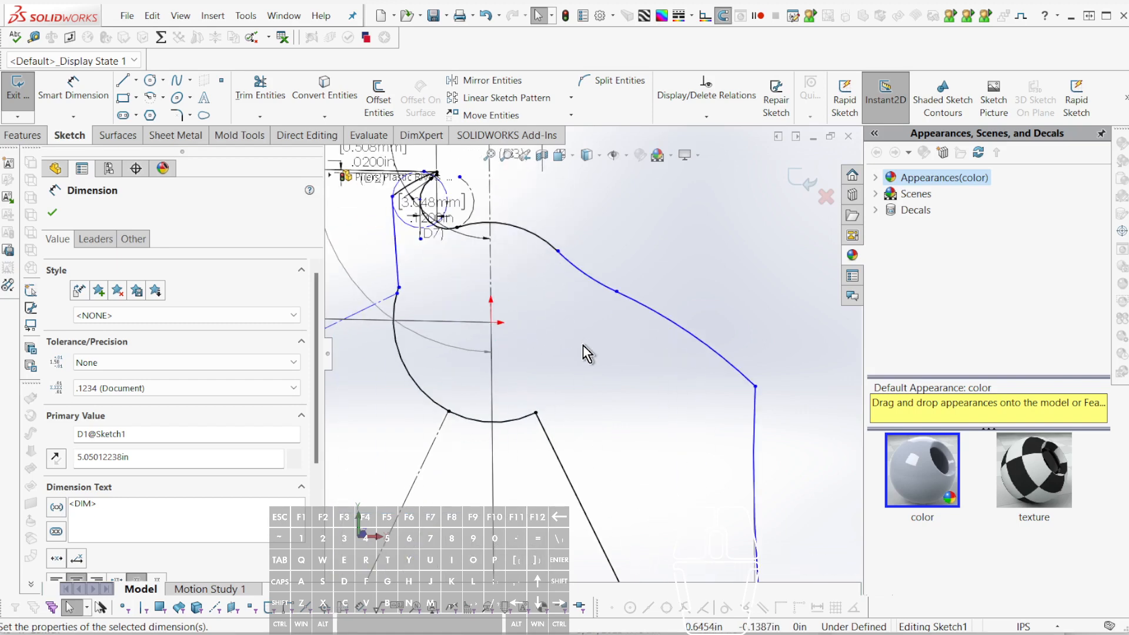
{"action": "scroll", "coordinate": [584, 346], "scroll_direction": "down", "scroll_amount": 2}
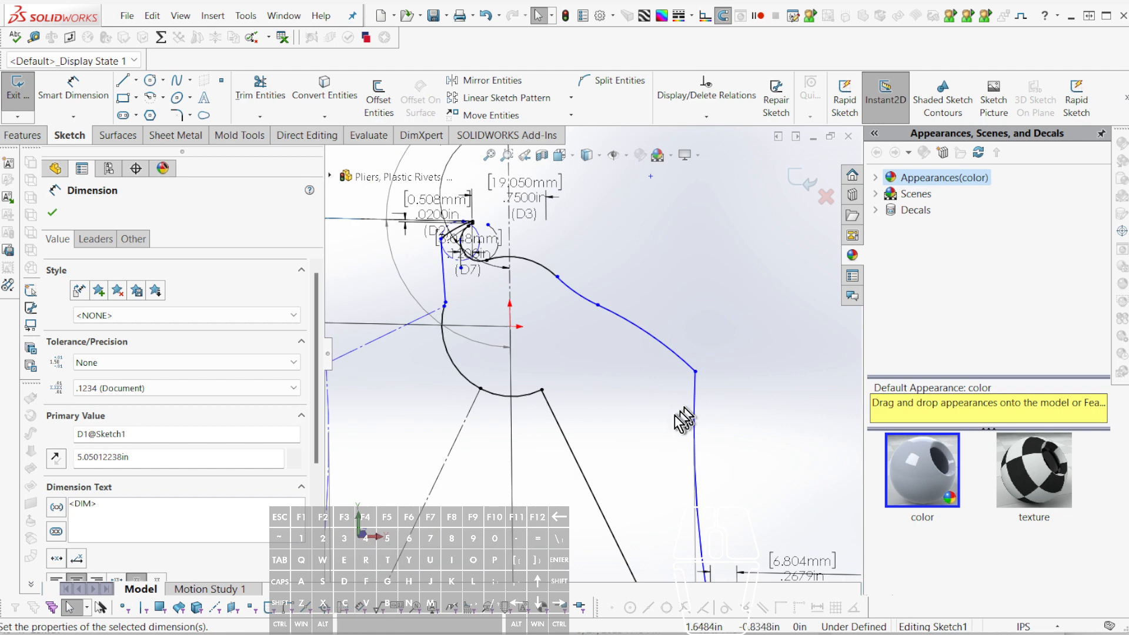
- Pull the outer handle curve's corner inward and move the upper arc junction near the pivot to about X 0.745, Y -0.090 in
{"action": "scroll", "coordinate": [675, 421], "scroll_direction": "down", "scroll_amount": 3}
{"action": "scroll", "coordinate": [637, 394], "scroll_direction": "up", "scroll_amount": 5}
{"action": "scroll", "coordinate": [657, 324], "scroll_direction": "down", "scroll_amount": 2}
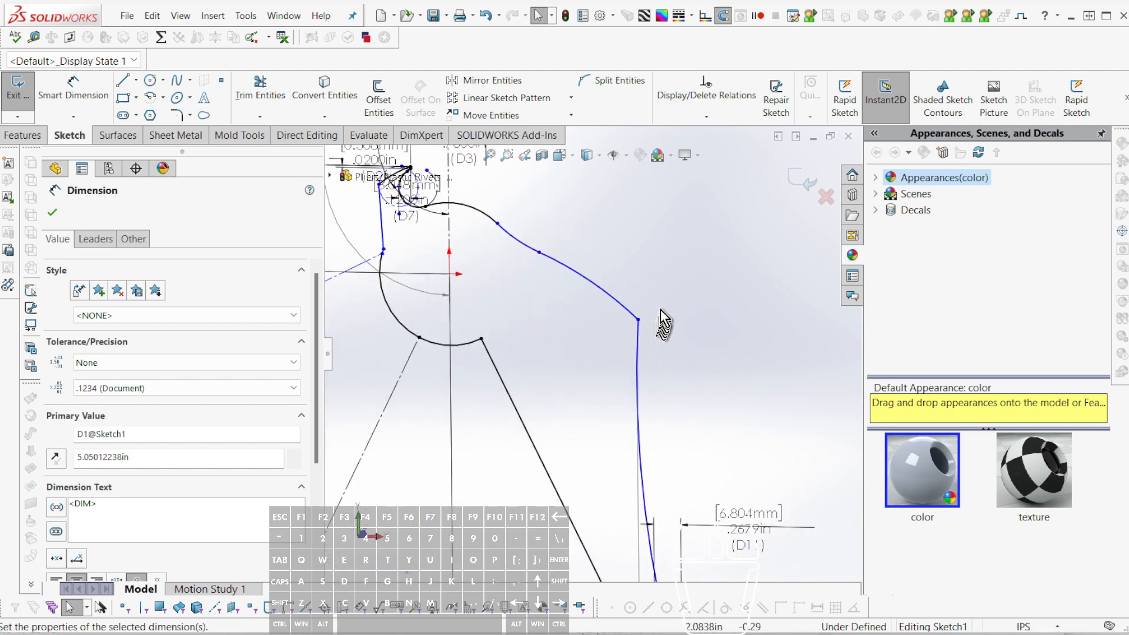
{"action": "mouse_move", "coordinate": [640, 321]}
{"action": "left_mouse_down"}
{"action": "mouse_move", "coordinate": [617, 358]}
{"action": "mouse_move", "coordinate": [582, 366]}
{"action": "left_mouse_up"}
{"action": "scroll", "coordinate": [571, 276], "scroll_direction": "down", "scroll_amount": 3}
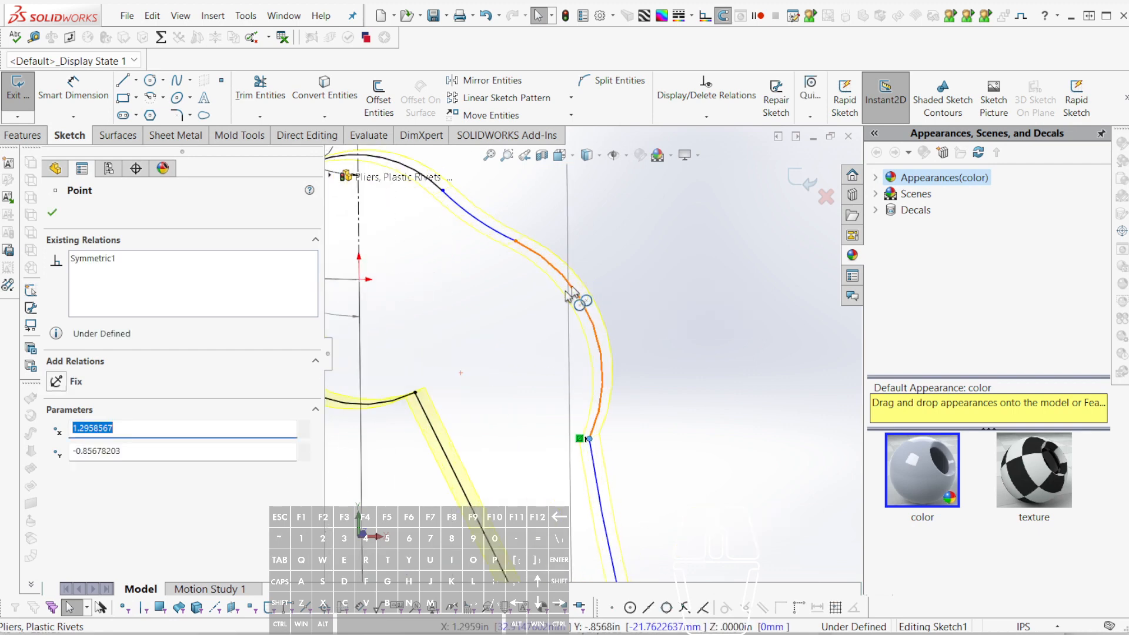
{"action": "left_click_drag", "start_coordinate": [571, 294], "coordinate": [492, 299]}
{"action": "scroll", "coordinate": [542, 391], "scroll_direction": "up", "scroll_amount": 4}
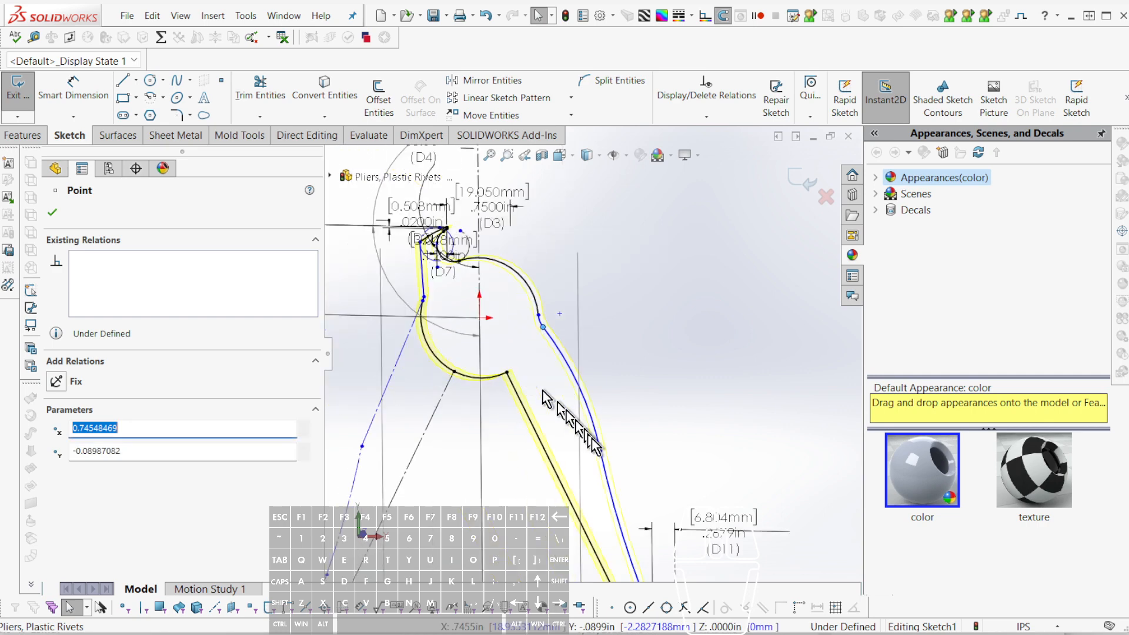
- Move the lower arc junction of the outer handle curve to about X 1.318, Y -1.569 in and make its adjoining arcs tangent
{"action": "scroll", "coordinate": [630, 491], "scroll_direction": "down", "scroll_amount": 2}
{"action": "left_click_drag", "start_coordinate": [584, 419], "coordinate": [573, 427]}
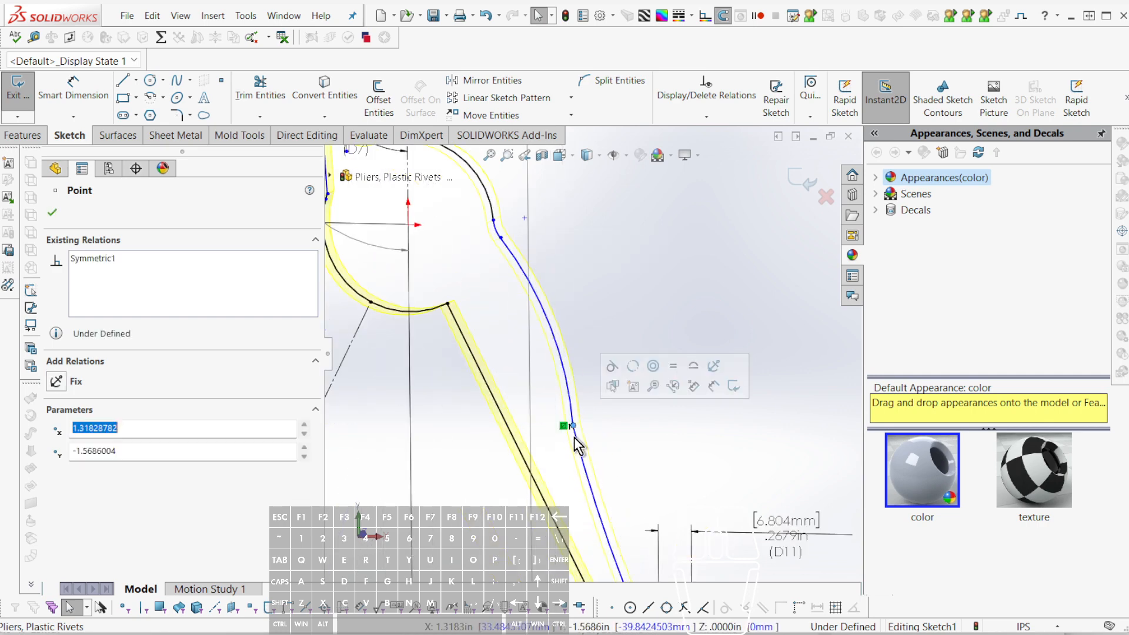
{"action": "key", "text": "Escape"}
{"action": "scroll", "coordinate": [594, 432], "scroll_direction": "down", "scroll_amount": 4}
{"action": "left_click_drag", "start_coordinate": [563, 359], "coordinate": [522, 417]}
{"action": "left_click", "coordinate": [578, 357]}
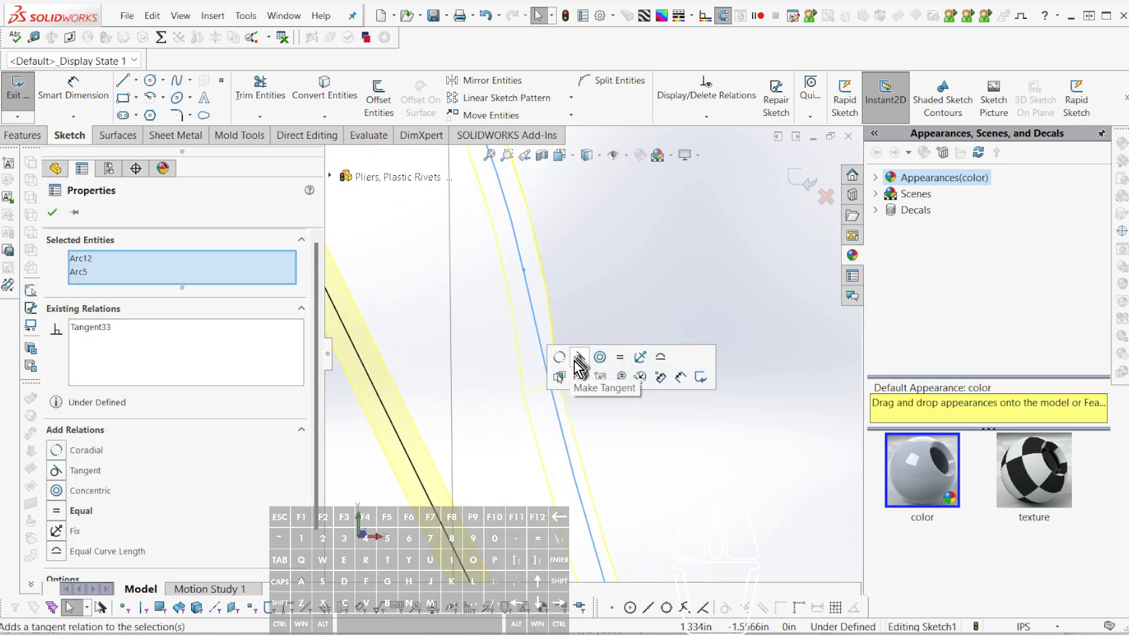
- Reshape the outer handle curve by moving the junction between its two long arcs to about X 1.335, Y -1.193 in
{"action": "scroll", "coordinate": [600, 421], "scroll_direction": "up", "scroll_amount": 5}
{"action": "scroll", "coordinate": [563, 325], "scroll_direction": "down", "scroll_amount": 3}
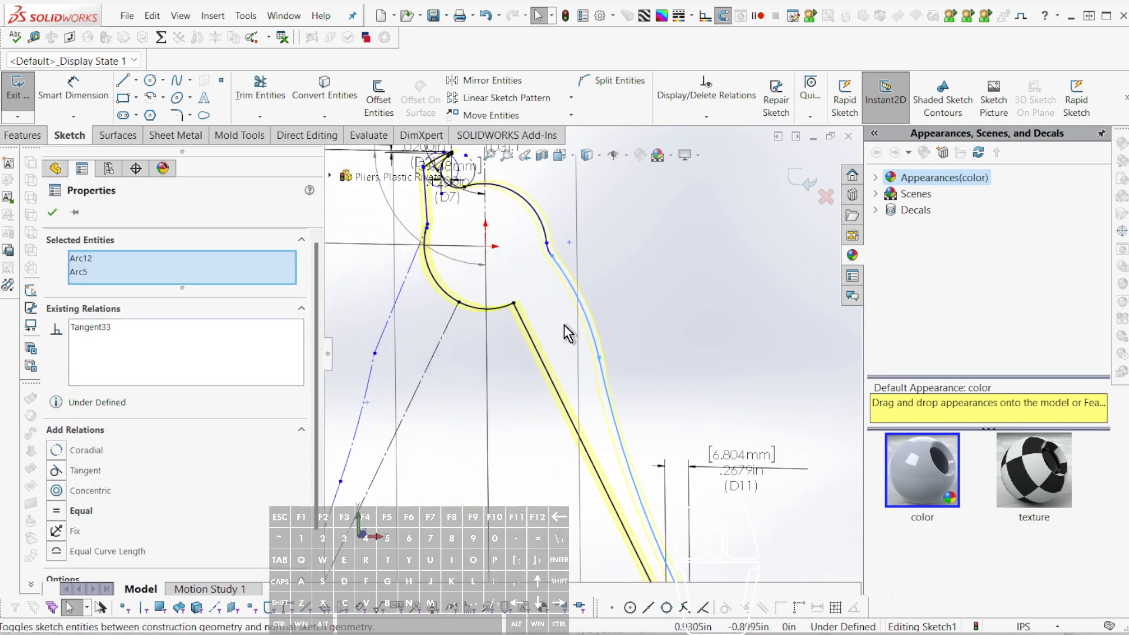
{"action": "scroll", "coordinate": [563, 325], "scroll_direction": "down", "scroll_amount": 3}
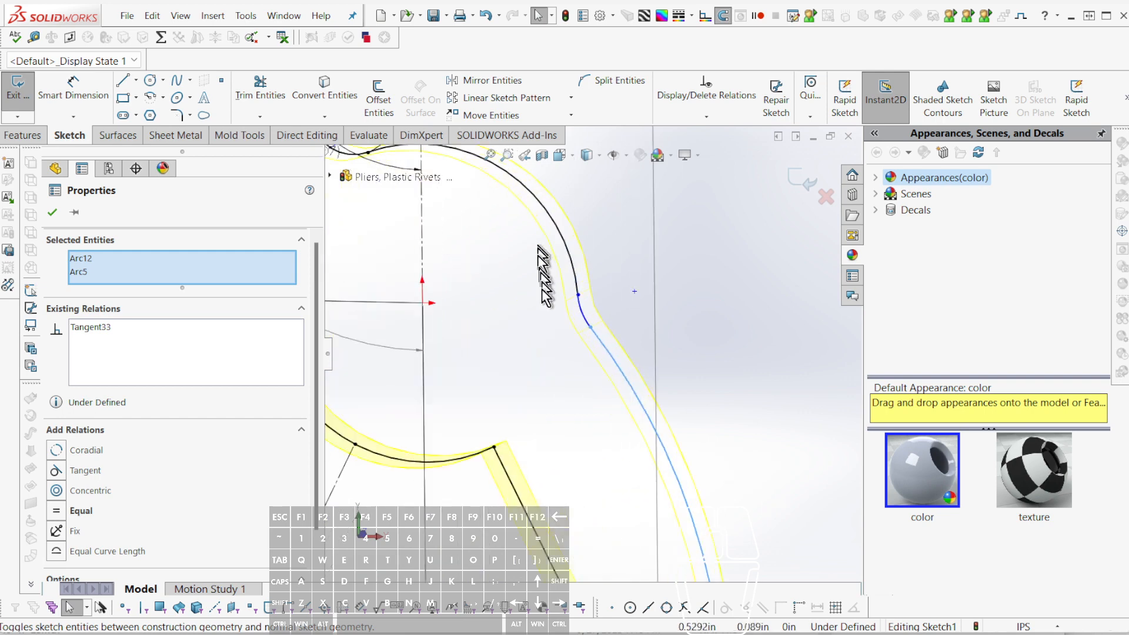
{"action": "scroll", "coordinate": [582, 340], "scroll_direction": "up", "scroll_amount": 2}
{"action": "scroll", "coordinate": [585, 339], "scroll_direction": "down", "scroll_amount": 3}
{"action": "scroll", "coordinate": [628, 376], "scroll_direction": "up", "scroll_amount": 2}
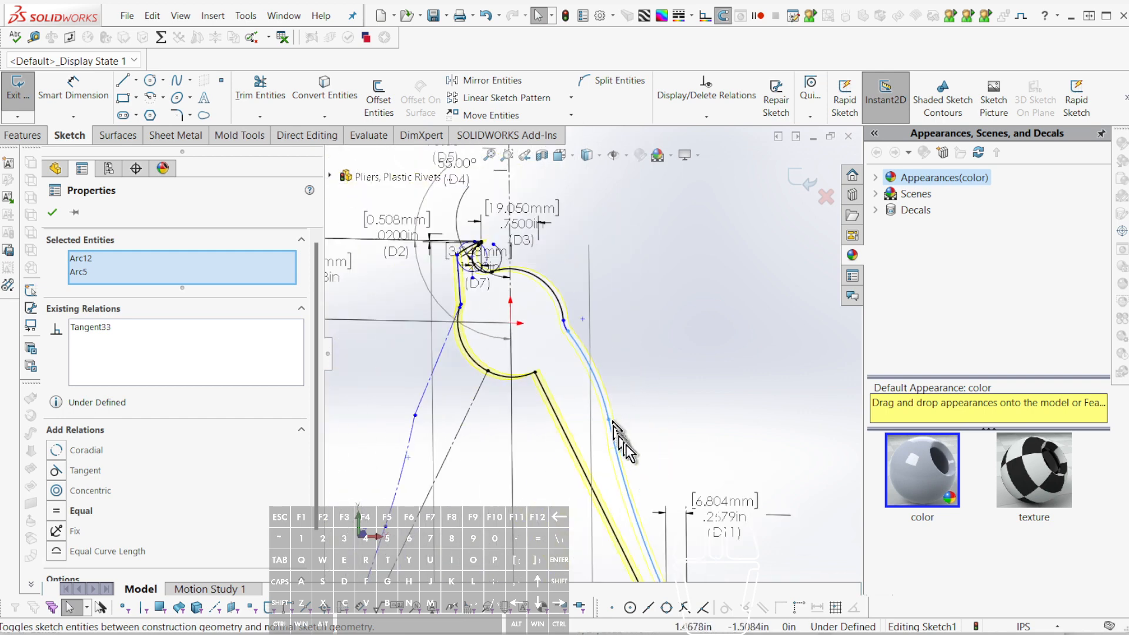
{"action": "scroll", "coordinate": [624, 375], "scroll_direction": "up", "scroll_amount": 2}
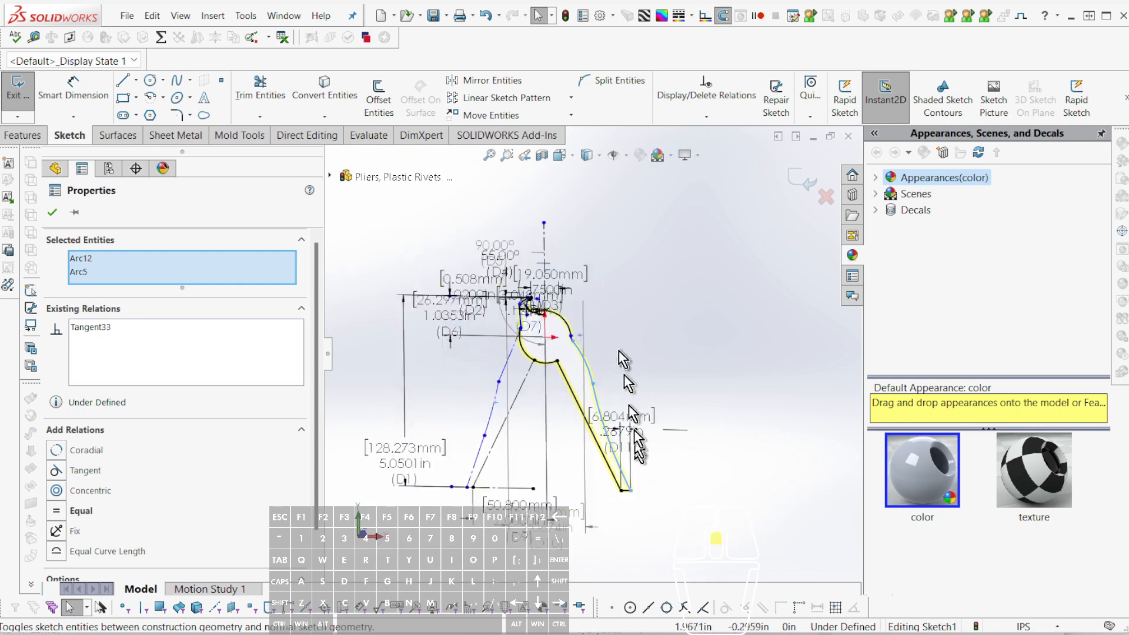
{"action": "scroll", "coordinate": [594, 377], "scroll_direction": "down", "scroll_amount": 3}
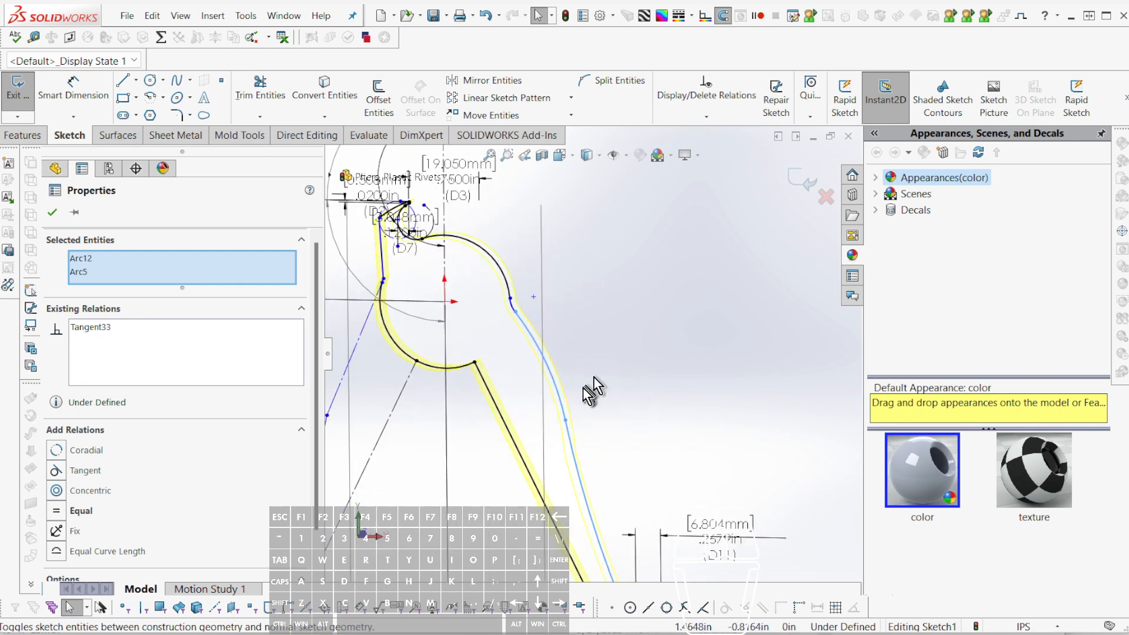
{"action": "left_click", "coordinate": [565, 421]}
{"action": "left_click_drag", "start_coordinate": [573, 413], "coordinate": [572, 421]}
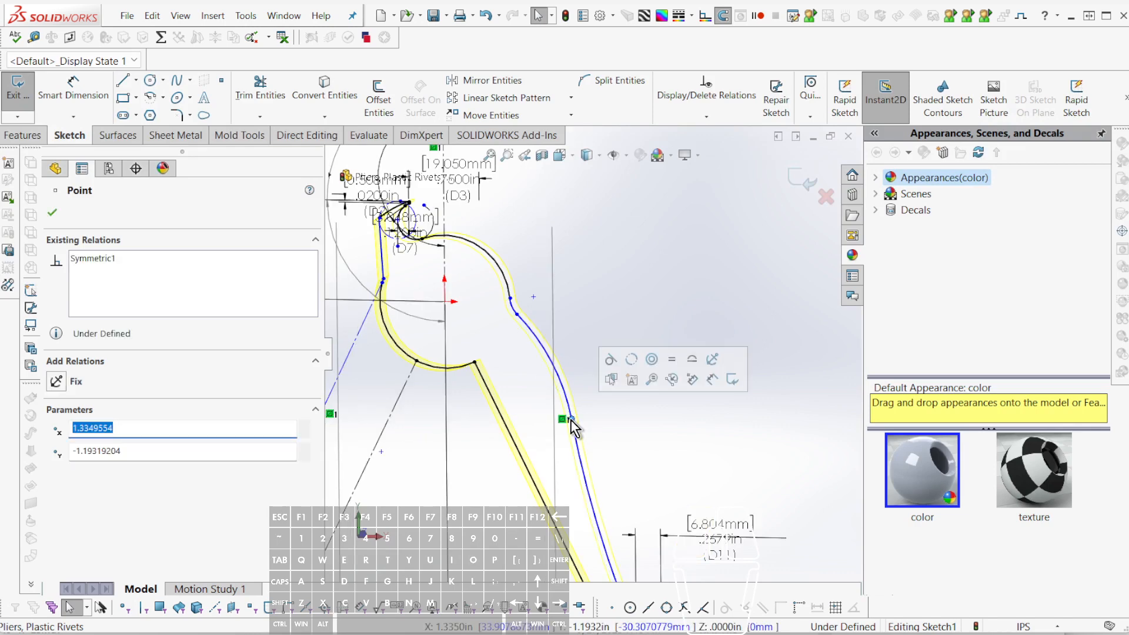
- Rebuild the base extrusion from the edited sketch and roll the feature history forward to the end
{"action": "key", "text": "r"}
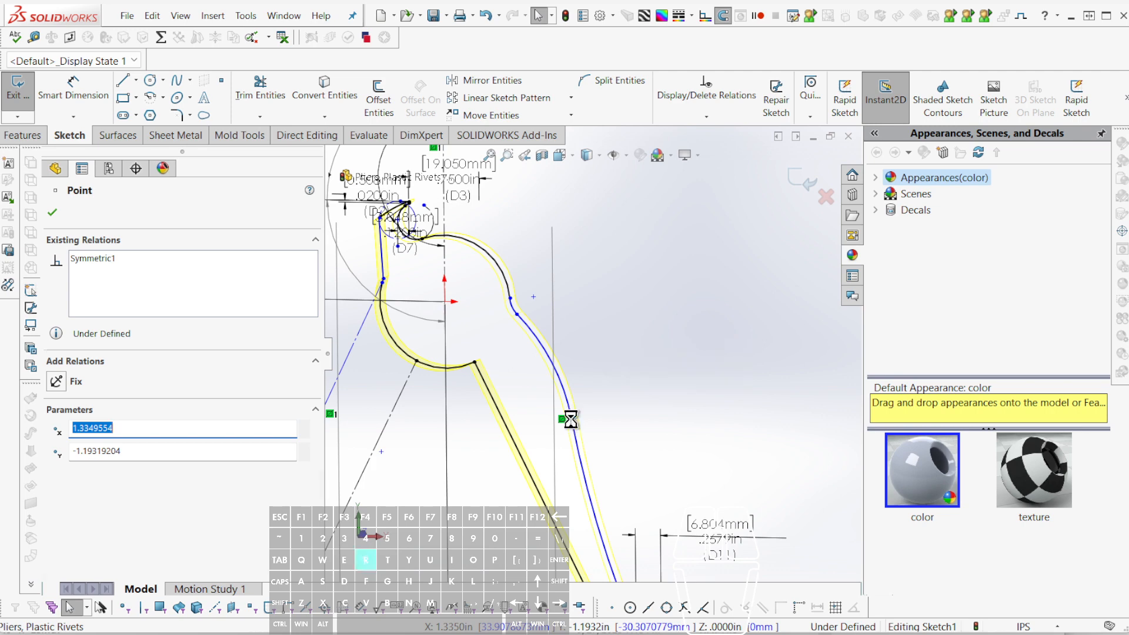
{"action": "middle_click_drag", "start_coordinate": [572, 423], "coordinate": [593, 415]}
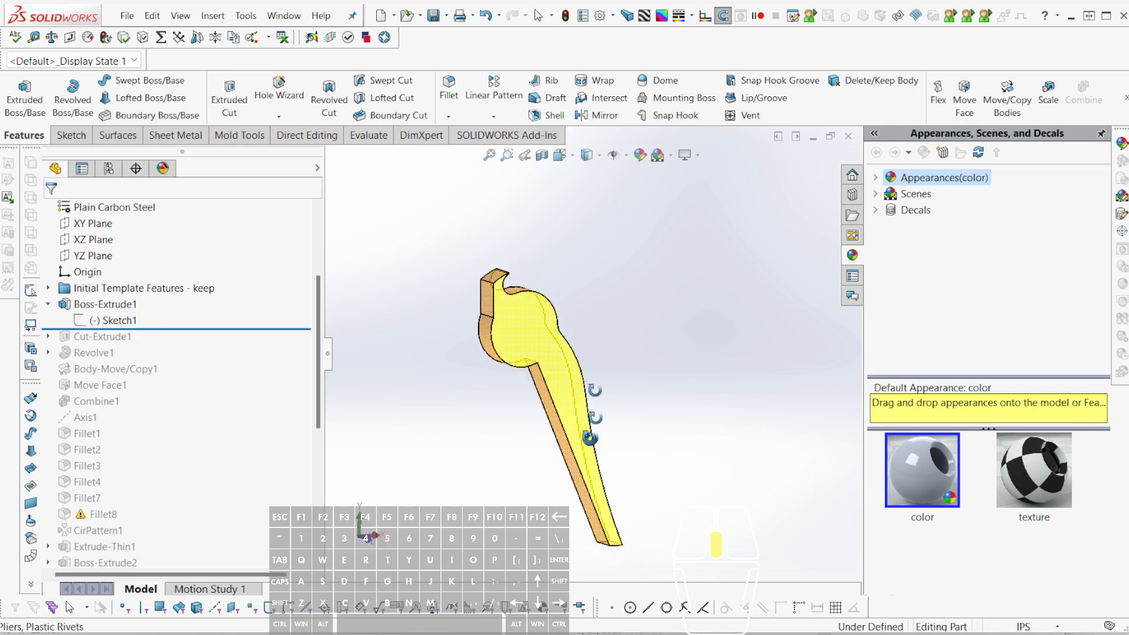
{"action": "scroll", "coordinate": [605, 366], "scroll_direction": "down", "scroll_amount": 3}
{"action": "scroll", "coordinate": [594, 362], "scroll_direction": "up", "scroll_amount": 4}
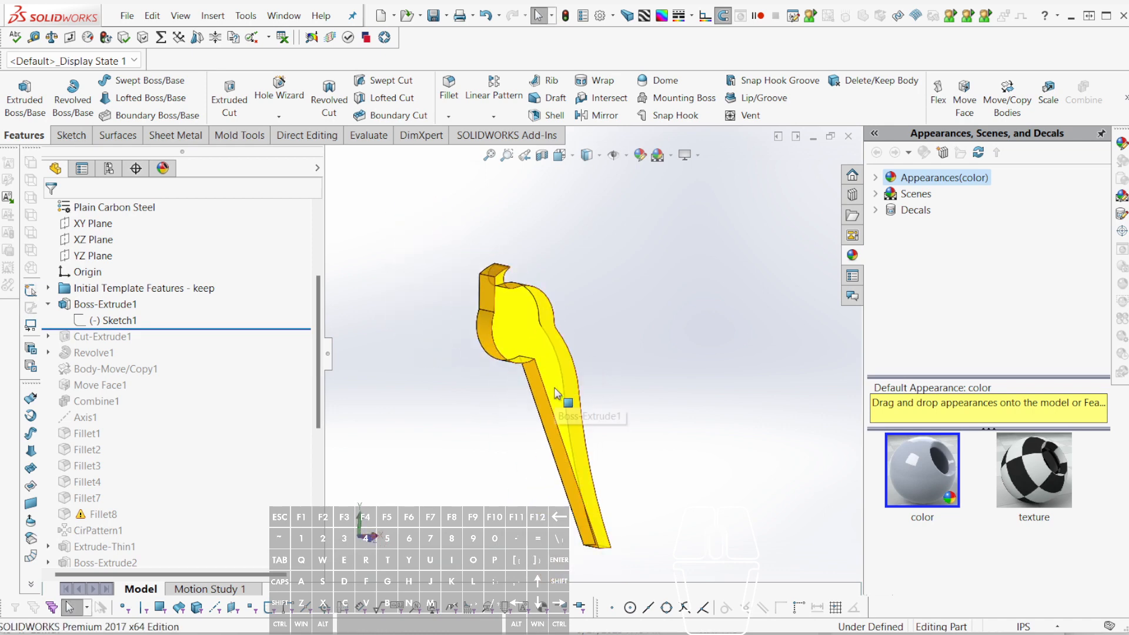
{"action": "key", "text": "ctrl+alt+shift+e"}
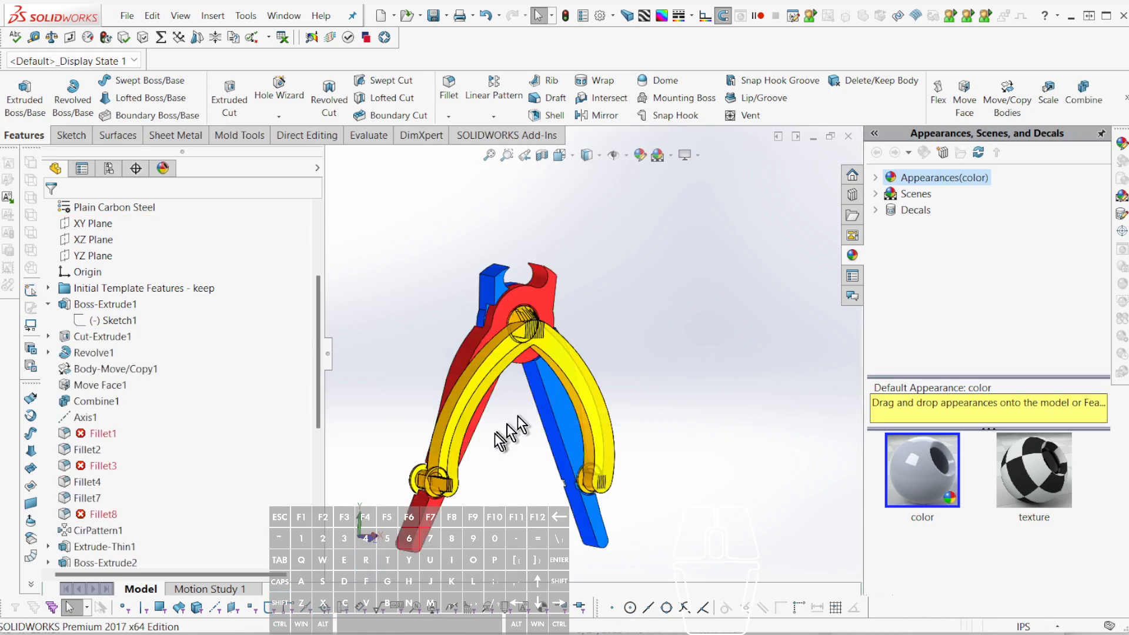
- Examine the rebuilt pliers from several angles, comparing the curved spring arms with the narrowed handles, pivot and jaws
{"action": "scroll", "coordinate": [462, 444], "scroll_direction": "down", "scroll_amount": 2}
{"action": "middle_click_drag", "start_coordinate": [464, 444], "coordinate": [579, 447]}
{"action": "scroll", "coordinate": [534, 440], "scroll_direction": "up", "scroll_amount": 2}
{"action": "scroll", "coordinate": [538, 317], "scroll_direction": "down", "scroll_amount": 1}
{"action": "middle_click_drag", "start_coordinate": [538, 318], "coordinate": [569, 388]}
{"action": "scroll", "coordinate": [564, 290], "scroll_direction": "down", "scroll_amount": 5}
{"action": "mouse_move", "coordinate": [509, 335]}
{"action": "middle_mouse_down"}
{"action": "mouse_move", "coordinate": [588, 329]}
{"action": "mouse_move", "coordinate": [515, 351]}
{"action": "middle_mouse_up"}
{"action": "scroll", "coordinate": [514, 351], "scroll_direction": "up", "scroll_amount": 2}
{"action": "scroll", "coordinate": [606, 362], "scroll_direction": "up", "scroll_amount": 5}
{"action": "middle_click_drag", "start_coordinate": [630, 433], "coordinate": [739, 418]}
{"action": "scroll", "coordinate": [604, 425], "scroll_direction": "down", "scroll_amount": 3}
{"action": "middle_click_drag", "start_coordinate": [559, 425], "coordinate": [581, 485]}
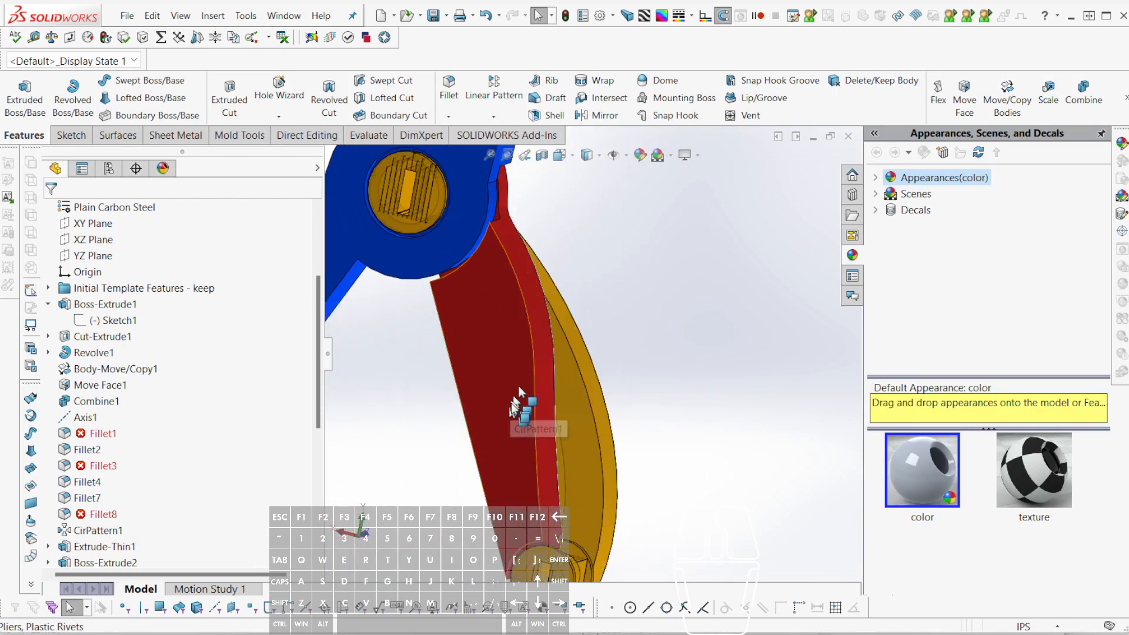
{"action": "scroll", "coordinate": [515, 388], "scroll_direction": "up", "scroll_amount": 4}
{"action": "middle_click_drag", "start_coordinate": [513, 390], "coordinate": [468, 382]}
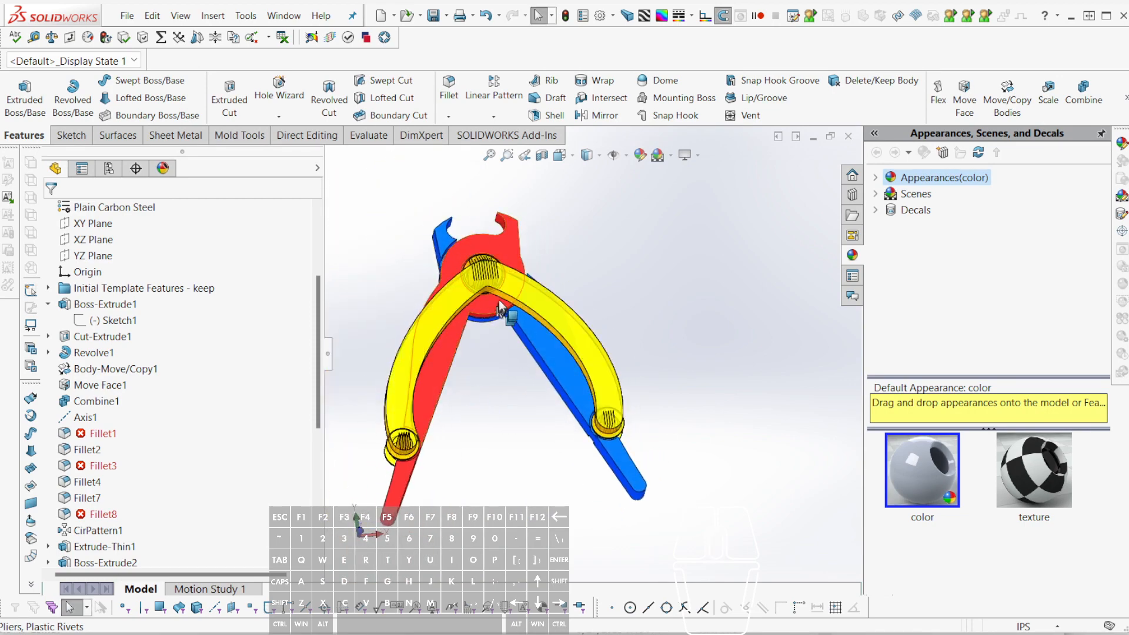
{"action": "middle_click_drag", "start_coordinate": [426, 411], "coordinate": [453, 434]}
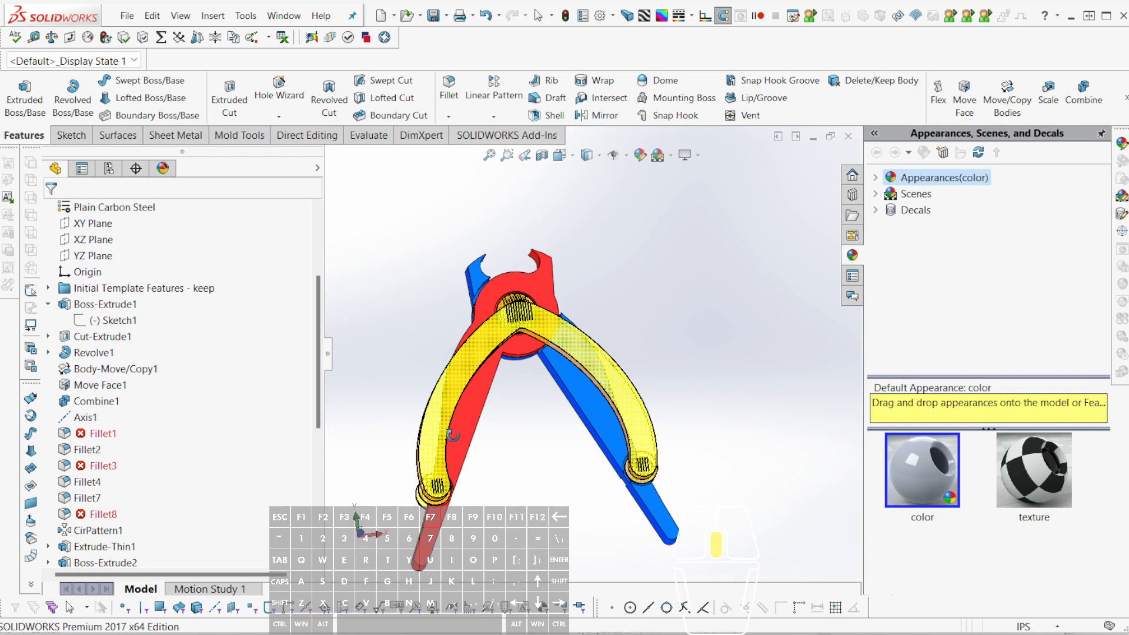
{"action": "middle_click_drag", "start_coordinate": [452, 435], "coordinate": [484, 450]}
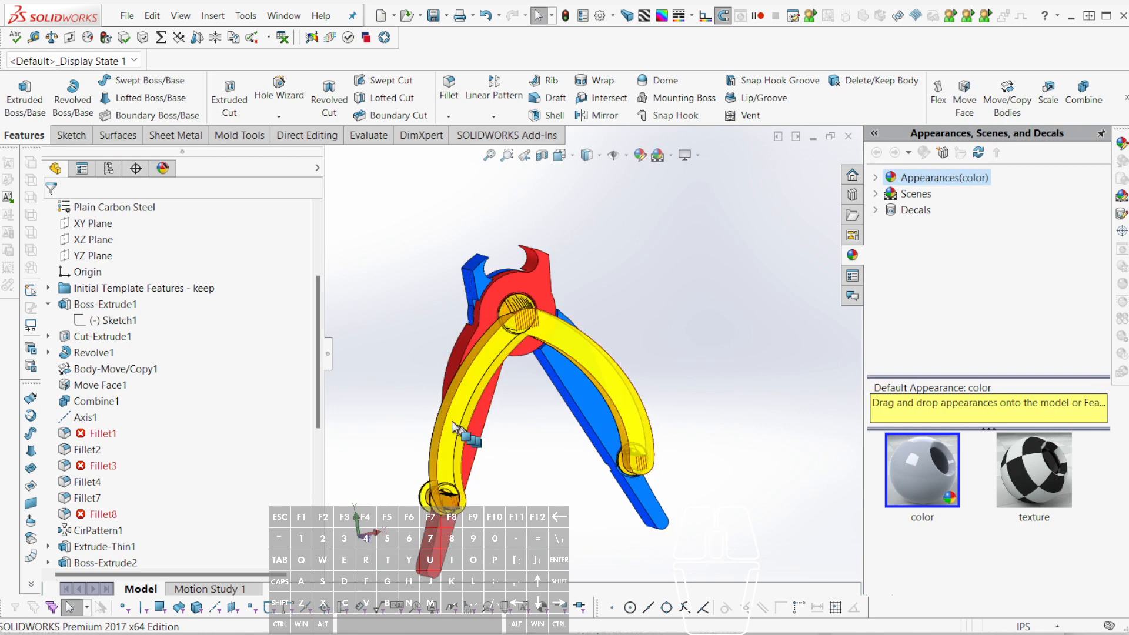
{"action": "middle_click_drag", "start_coordinate": [453, 421], "coordinate": [507, 403]}
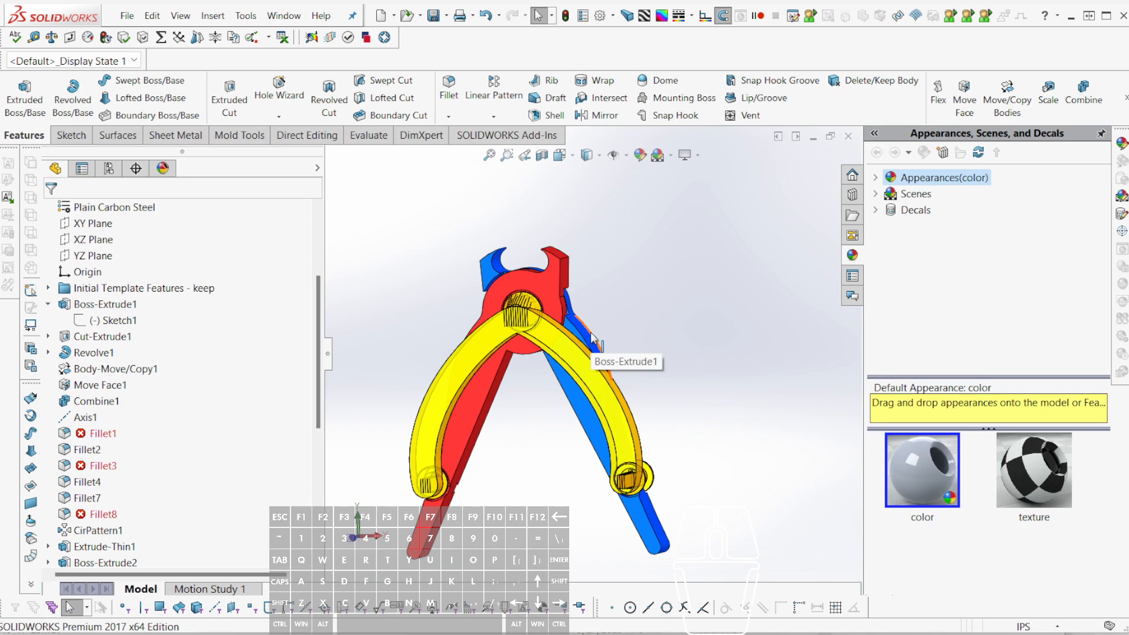
- Roll the model back to just before the Mirror2 feature that creates the second spring arm
{"action": "scroll", "coordinate": [588, 335], "scroll_direction": "down", "scroll_amount": 4}
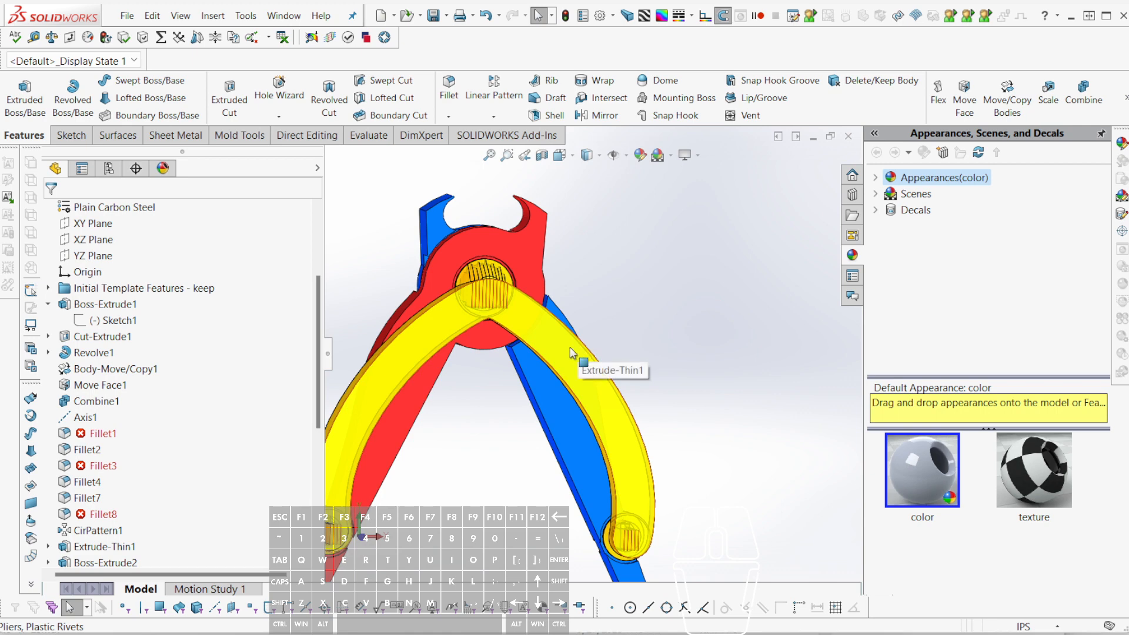
{"action": "middle_click_drag", "start_coordinate": [570, 352], "coordinate": [556, 380]}
{"action": "left_click", "coordinate": [556, 379]}
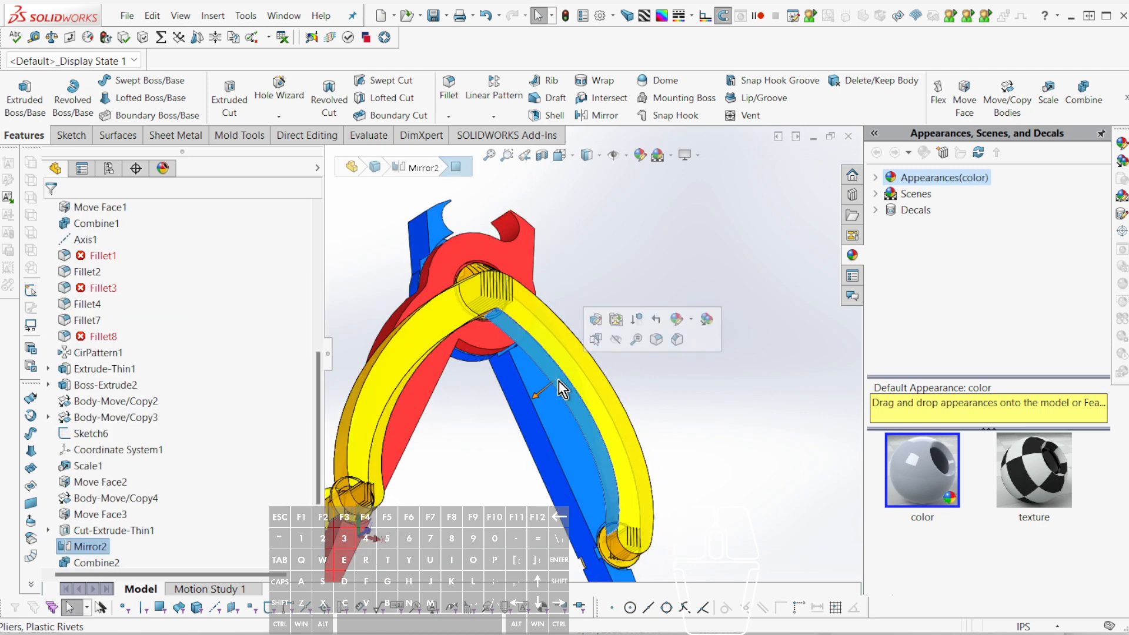
{"action": "key", "text": "ctrl+alt+r"}
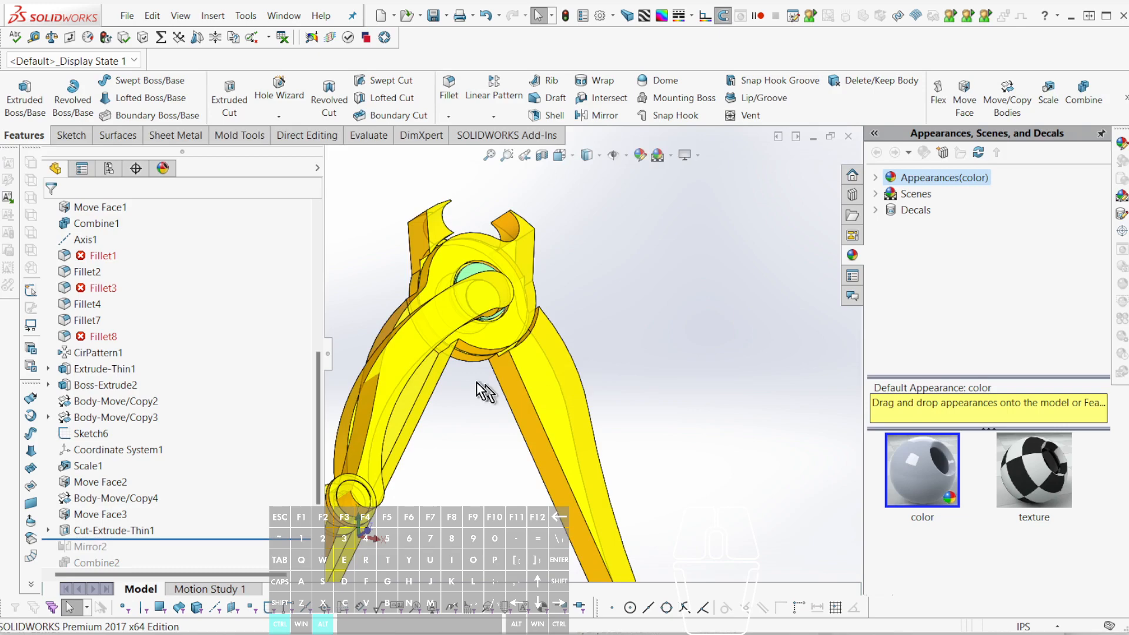
- Inspect the remaining spring arm and roll the feature history back to directly after Extrude-Thin1
{"action": "middle_click_drag", "start_coordinate": [476, 382], "coordinate": [450, 446]}
{"action": "scroll", "coordinate": [575, 384], "scroll_direction": "up", "scroll_amount": 3}
{"action": "middle_click_drag", "start_coordinate": [382, 465], "coordinate": [420, 467]}
{"action": "scroll", "coordinate": [420, 467], "scroll_direction": "down", "scroll_amount": 2}
{"action": "scroll", "coordinate": [539, 421], "scroll_direction": "down", "scroll_amount": 1}
{"action": "middle_click_drag", "start_coordinate": [540, 428], "coordinate": [546, 396]}
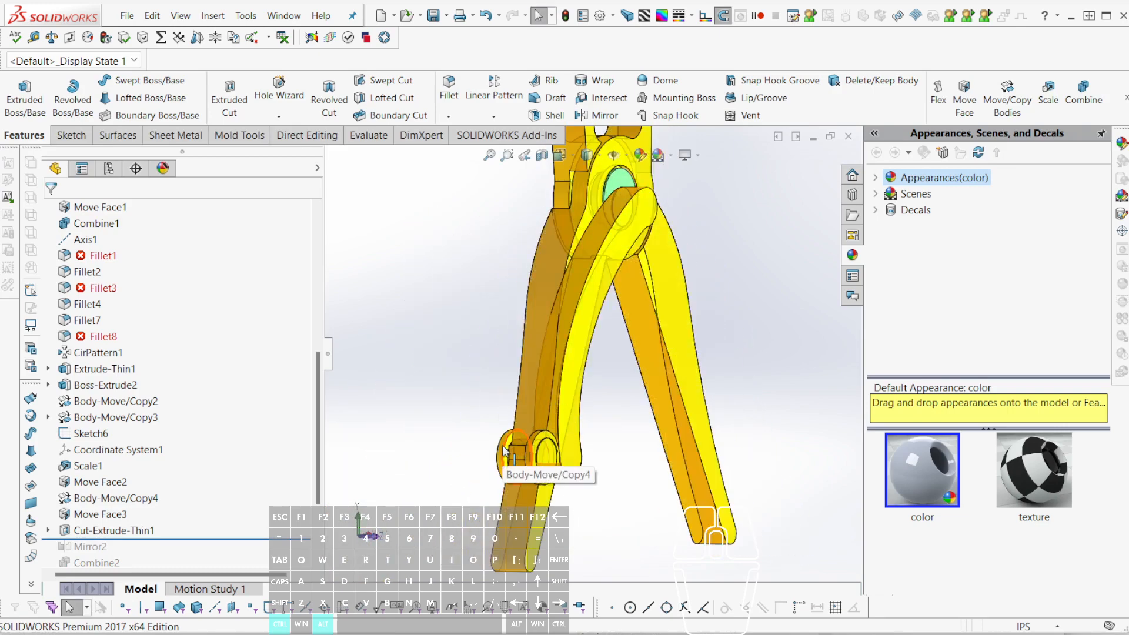
{"action": "left_click", "coordinate": [566, 319]}
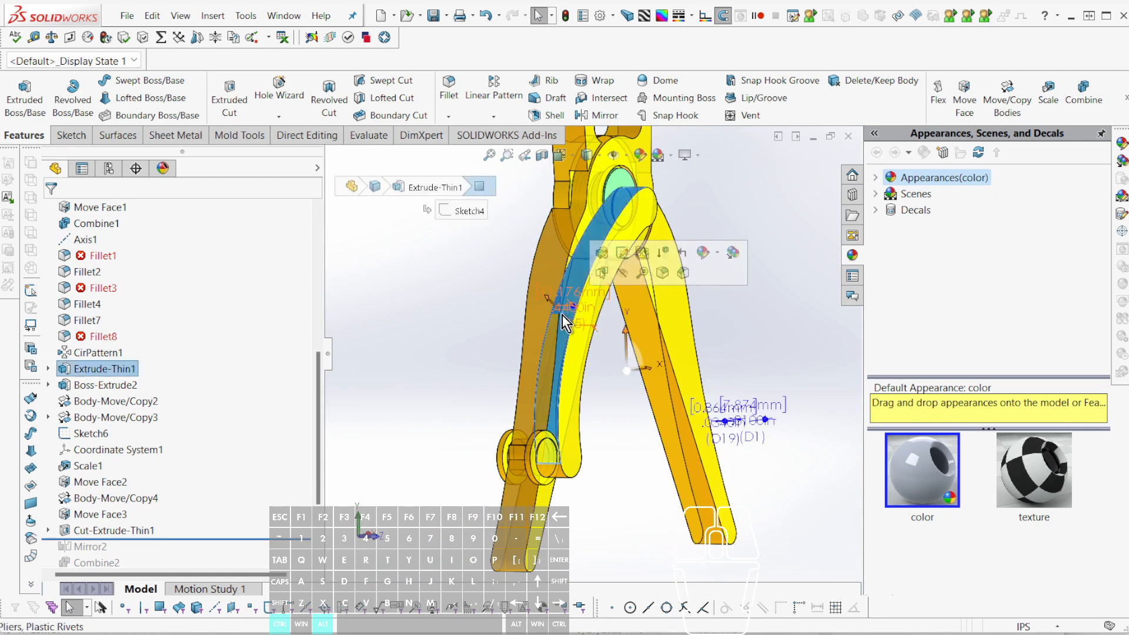
{"action": "key", "text": "ctrl+alt+r"}
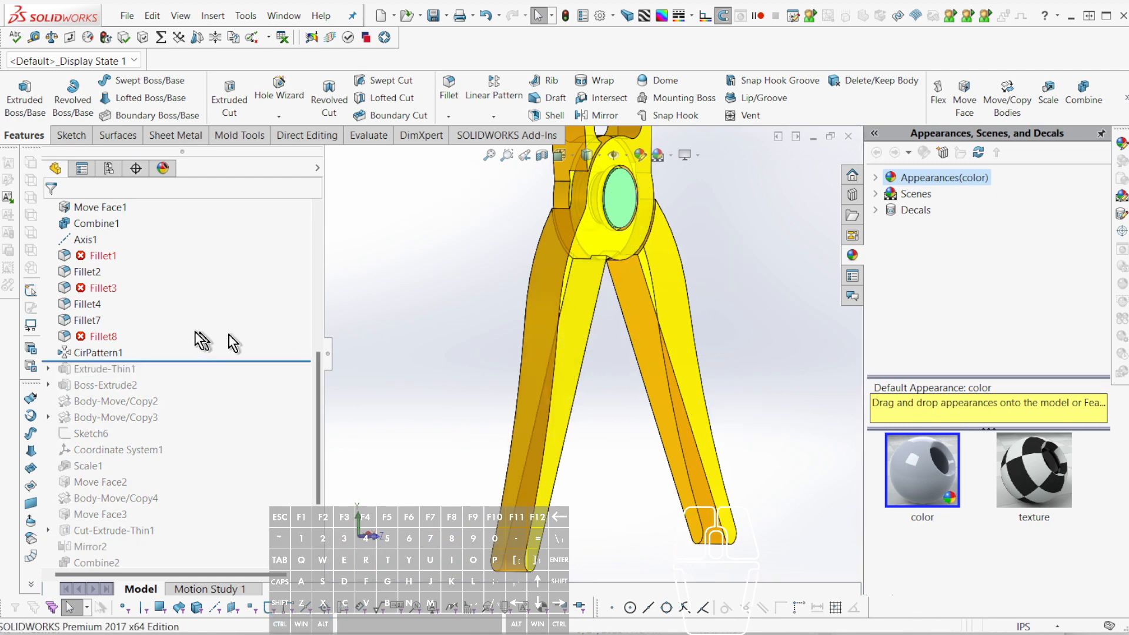
{"action": "left_click_drag", "start_coordinate": [176, 360], "coordinate": [179, 376]}
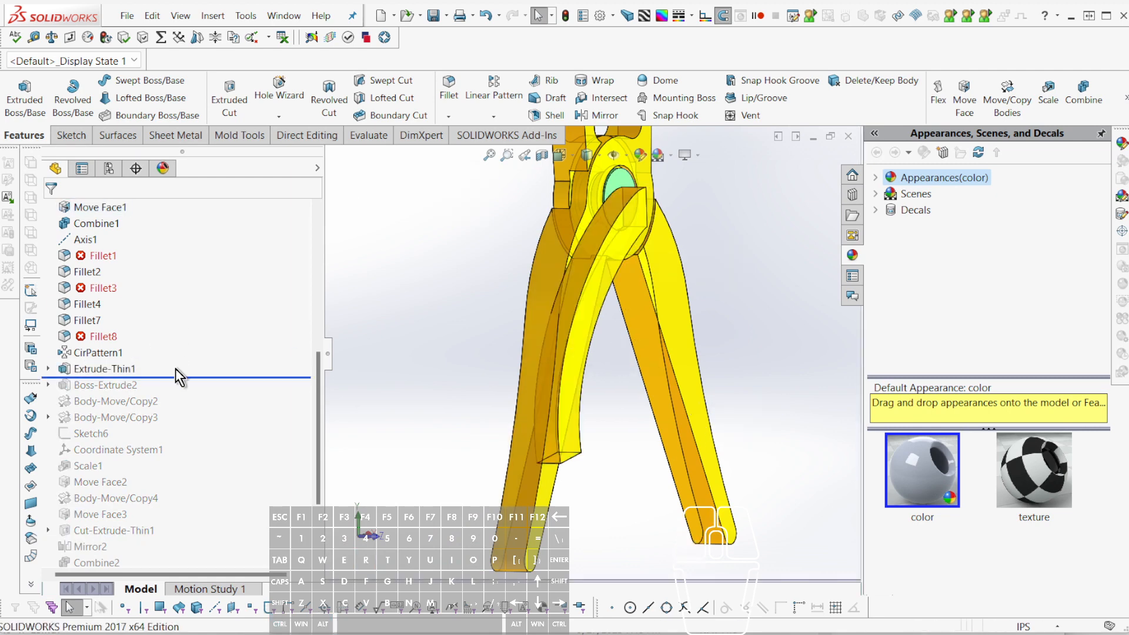
- Open Sketch4, the spline sketch of the Extrude-Thin1 spring arm, for editing
{"action": "mouse_move", "coordinate": [341, 379]}
{"action": "middle_mouse_down"}
{"action": "mouse_move", "coordinate": [448, 378]}
{"action": "mouse_move", "coordinate": [395, 336]}
{"action": "mouse_move", "coordinate": [441, 370]}
{"action": "middle_mouse_up"}
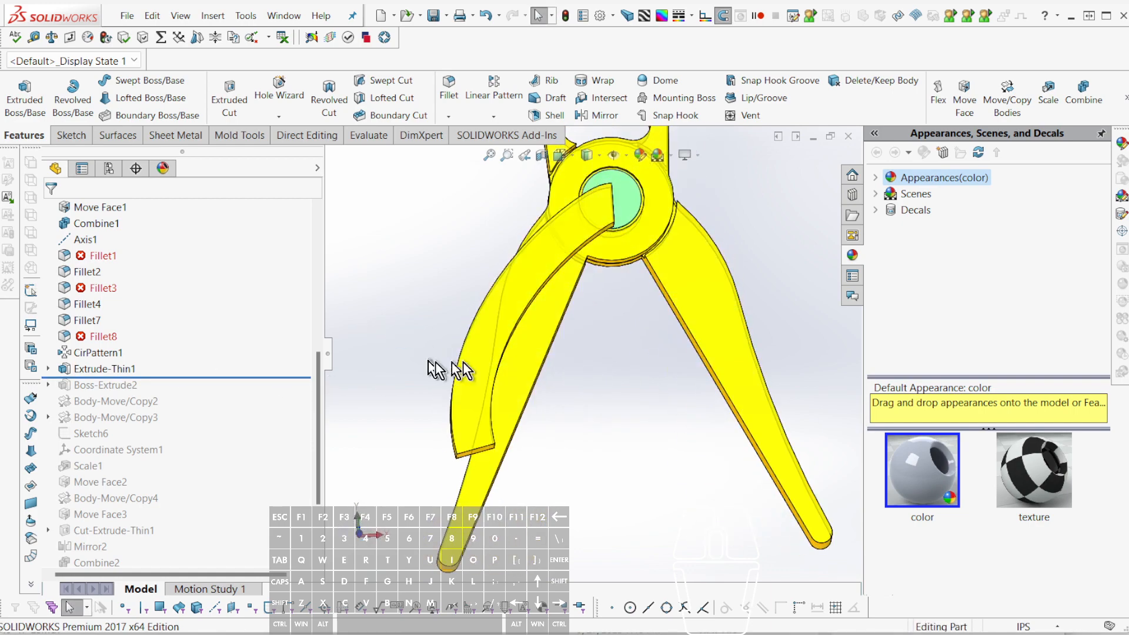
{"action": "left_click", "coordinate": [48, 369]}
{"action": "left_click", "coordinate": [103, 385]}
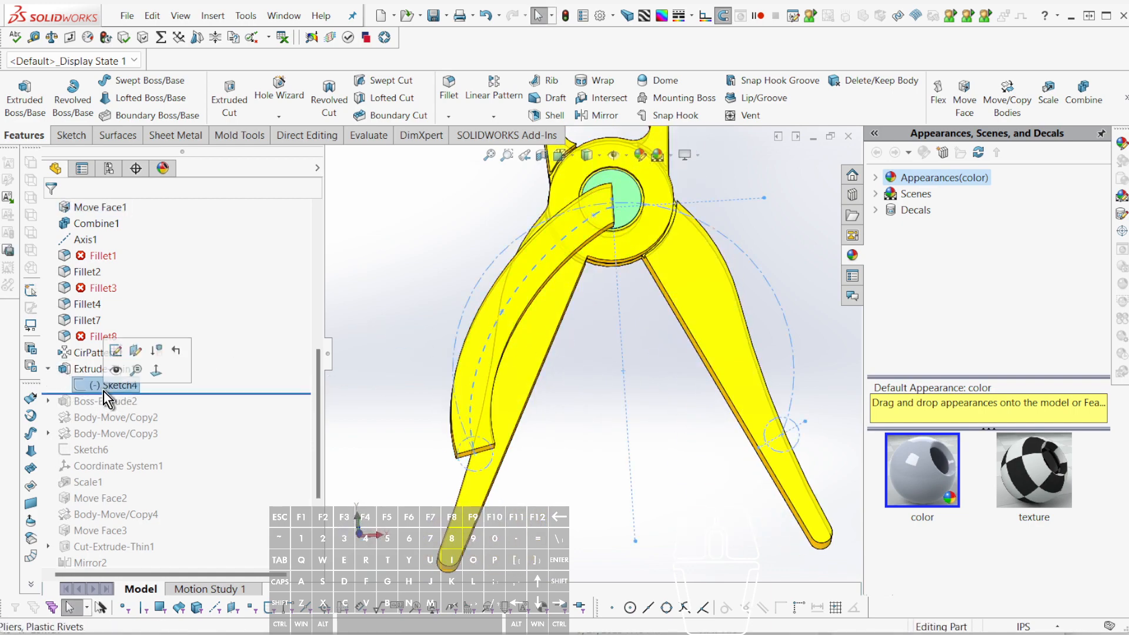
{"action": "left_click", "coordinate": [116, 352]}
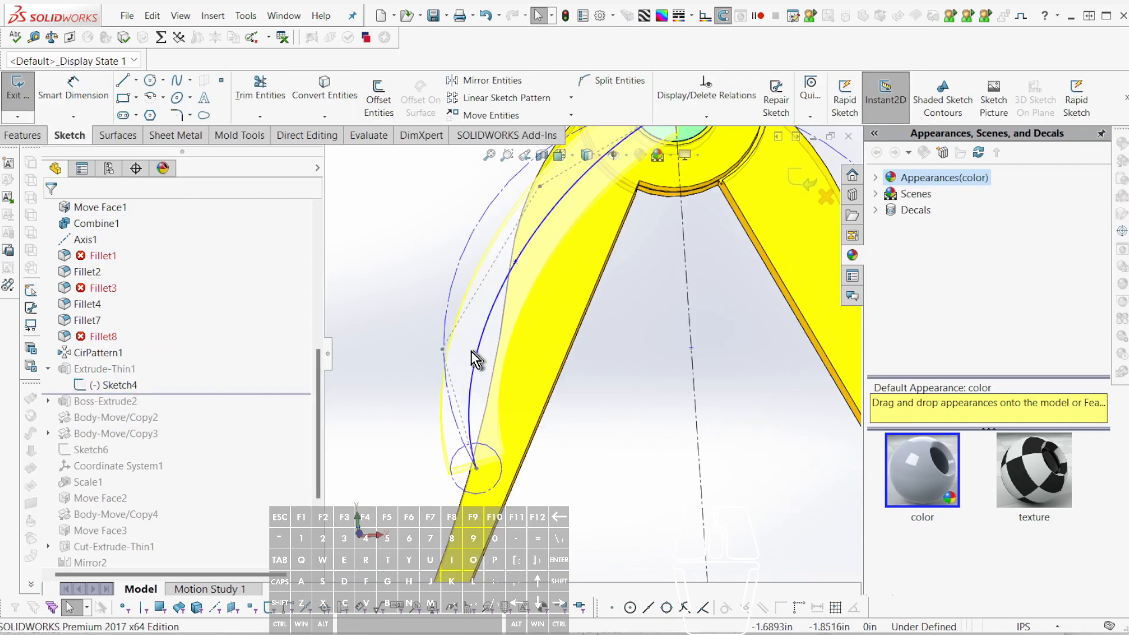
- Move the spring-arm spline's lower endpoint and its construction circle inward to about X -1.305, Y -2.059 in
{"action": "mouse_move", "coordinate": [477, 424]}
{"action": "left_mouse_down"}
{"action": "mouse_move", "coordinate": [494, 461]}
{"action": "mouse_move", "coordinate": [533, 335]}
{"action": "mouse_move", "coordinate": [522, 374]}
{"action": "left_mouse_up"}
{"action": "scroll", "coordinate": [601, 349], "scroll_direction": "up", "scroll_amount": 1}
{"action": "scroll", "coordinate": [631, 323], "scroll_direction": "down", "scroll_amount": 3}
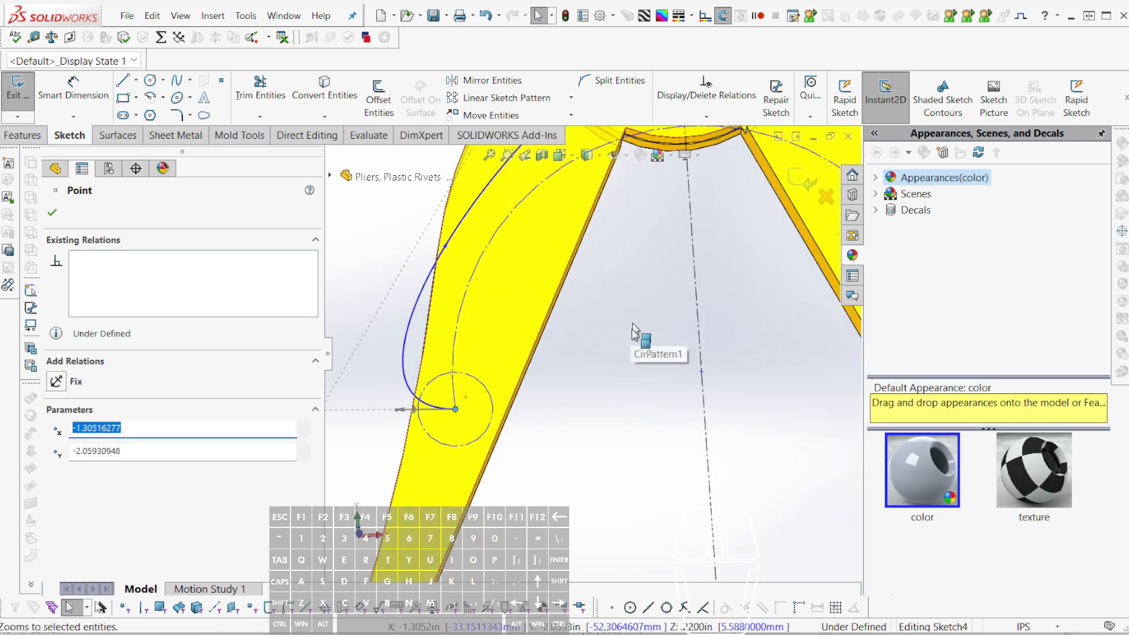
{"action": "scroll", "coordinate": [634, 327], "scroll_direction": "up", "scroll_amount": 7}
{"action": "scroll", "coordinate": [661, 262], "scroll_direction": "down", "scroll_amount": 1}
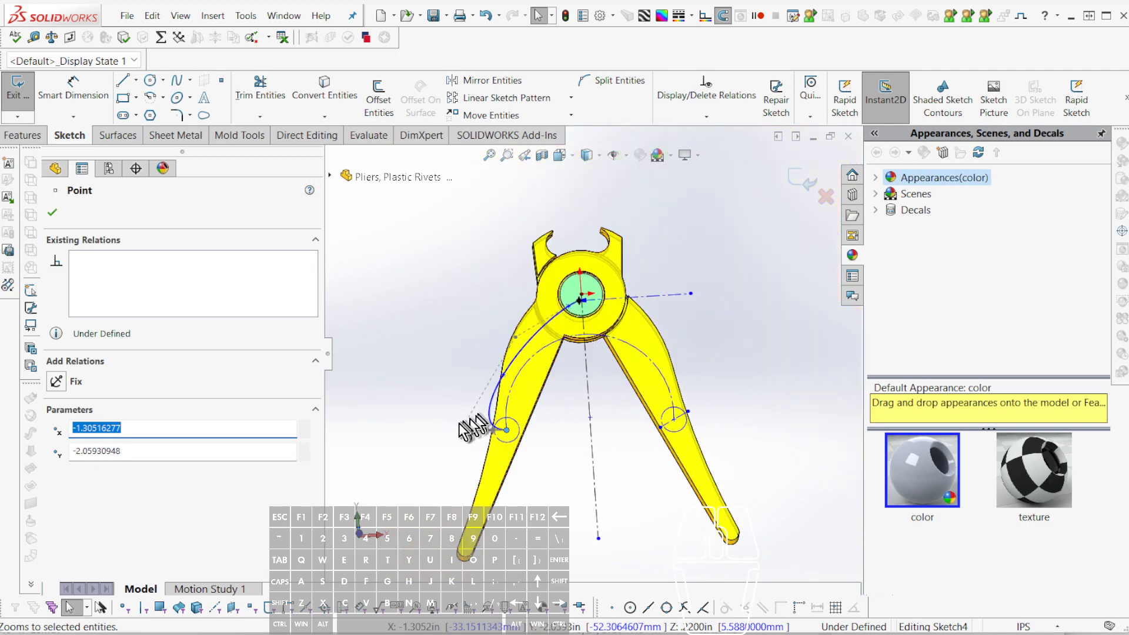
- Reshape the spring-arm spline by pulling its control polygon point inward to about -1.014, -1.224 in, and check the curve against the handle
{"action": "left_click_drag", "start_coordinate": [458, 429], "coordinate": [521, 377]}
{"action": "scroll", "coordinate": [522, 377], "scroll_direction": "down", "scroll_amount": 2}
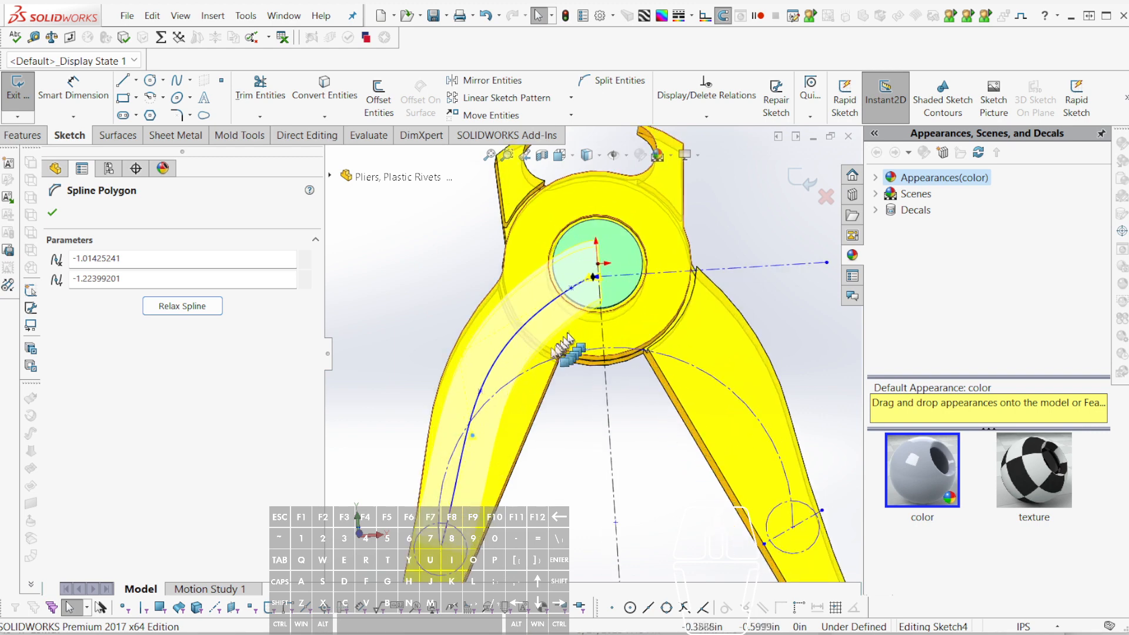
{"action": "scroll", "coordinate": [506, 405], "scroll_direction": "down", "scroll_amount": 1}
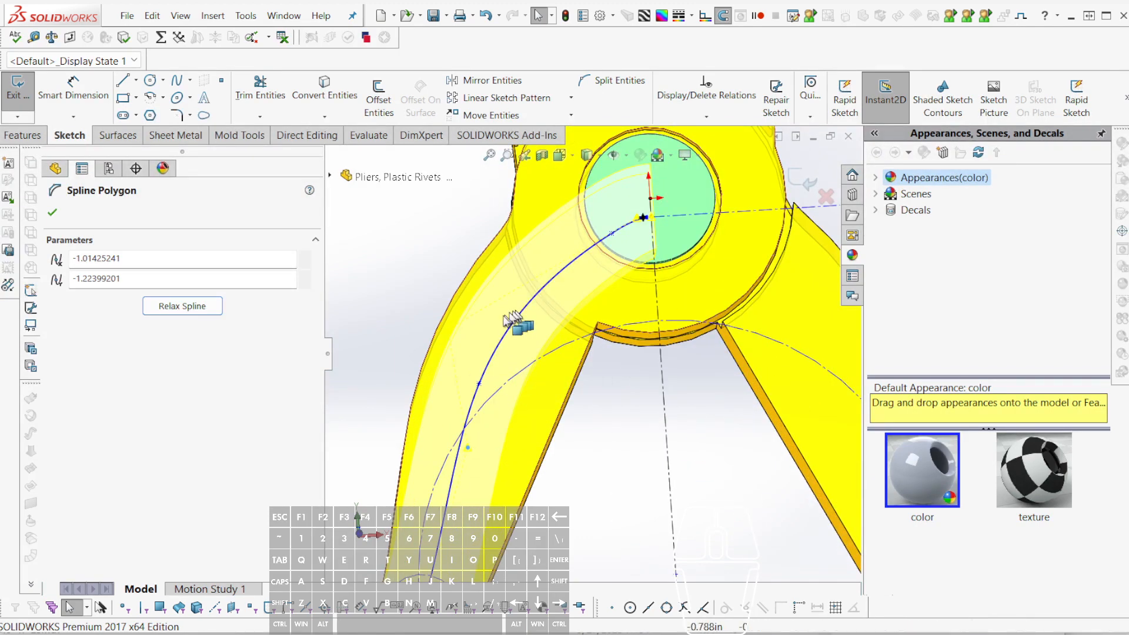
{"action": "mouse_move", "coordinate": [591, 297]}
{"action": "middle_mouse_down"}
{"action": "mouse_move", "coordinate": [549, 300]}
{"action": "mouse_move", "coordinate": [585, 320]}
{"action": "mouse_move", "coordinate": [585, 259]}
{"action": "mouse_move", "coordinate": [630, 285]}
{"action": "mouse_move", "coordinate": [565, 312]}
{"action": "mouse_move", "coordinate": [616, 353]}
{"action": "mouse_move", "coordinate": [624, 387]}
{"action": "mouse_move", "coordinate": [637, 361]}
{"action": "mouse_move", "coordinate": [663, 370]}
{"action": "middle_mouse_up"}
{"action": "scroll", "coordinate": [603, 294], "scroll_direction": "down", "scroll_amount": 1}
{"action": "scroll", "coordinate": [619, 359], "scroll_direction": "up", "scroll_amount": 5}
{"action": "scroll", "coordinate": [612, 379], "scroll_direction": "down", "scroll_amount": 2}
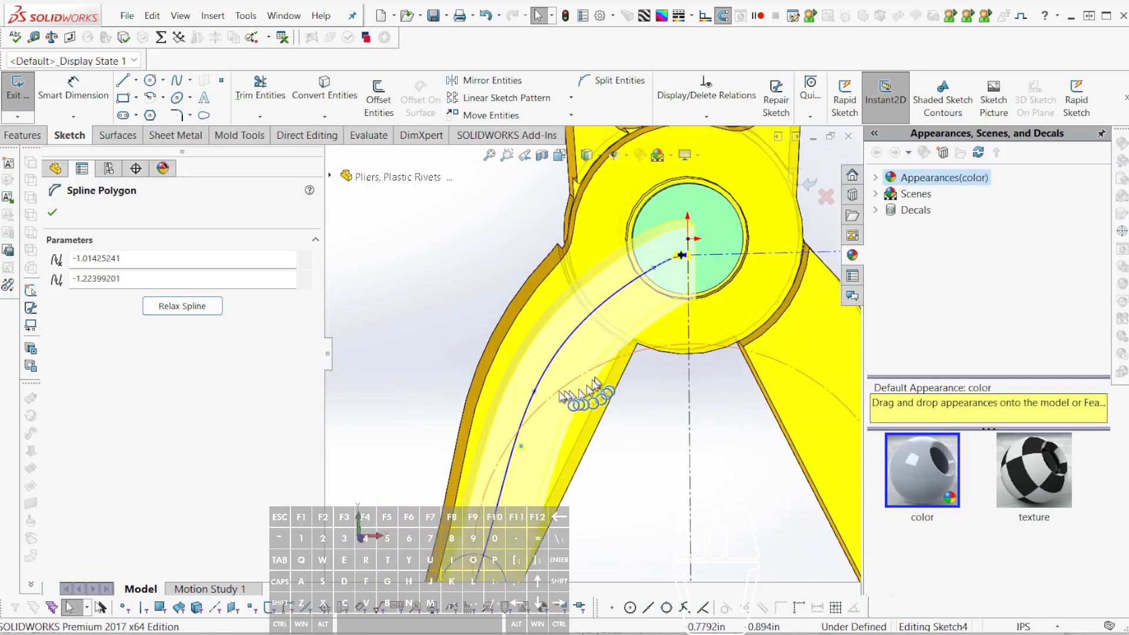
- Reshape the spring-arm spline by pulling its upper control polygon point to about X -0.941, Y -0.673 in
{"action": "scroll", "coordinate": [529, 432], "scroll_direction": "down", "scroll_amount": 2}
{"action": "middle_click_drag", "start_coordinate": [527, 429], "coordinate": [531, 393]}
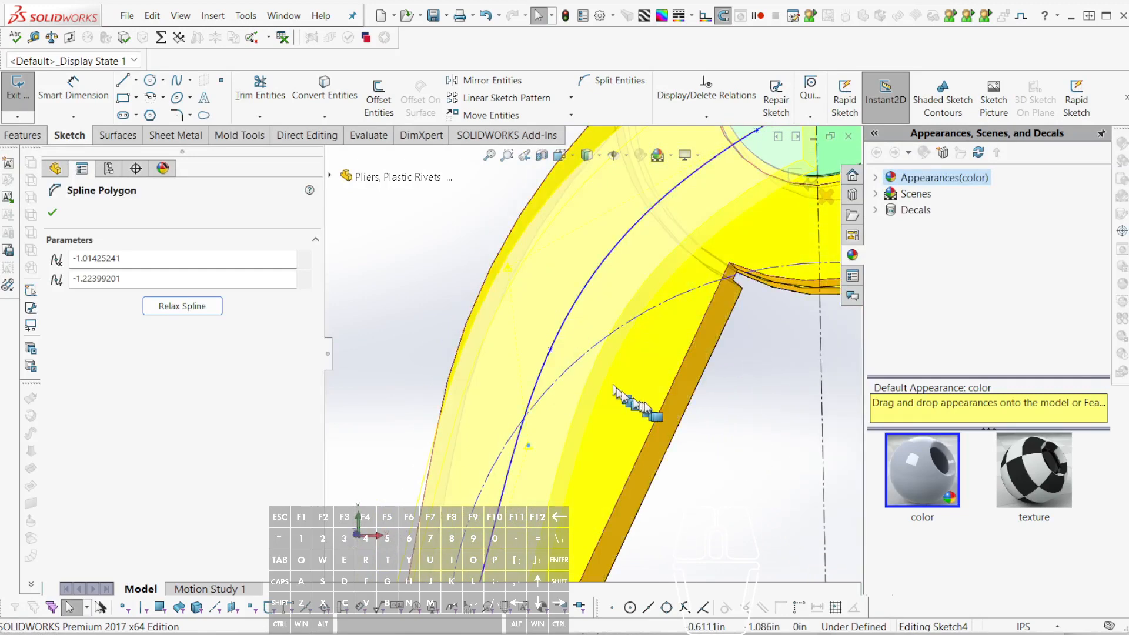
{"action": "left_click", "coordinate": [708, 437]}
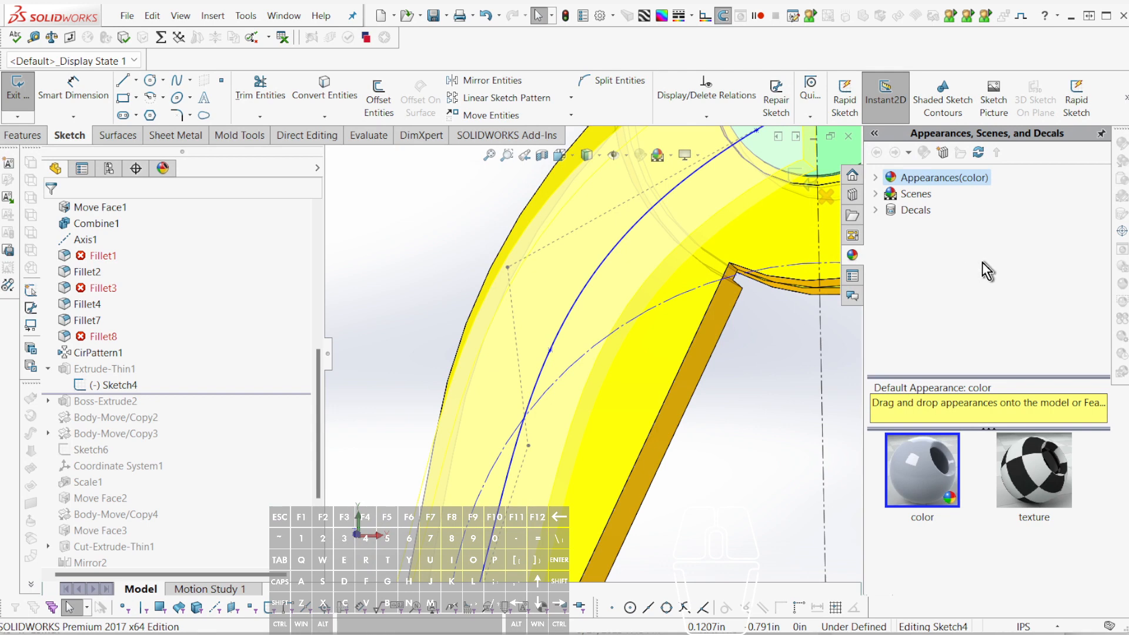
{"action": "left_click", "coordinate": [856, 251]}
{"action": "left_click", "coordinate": [876, 177]}
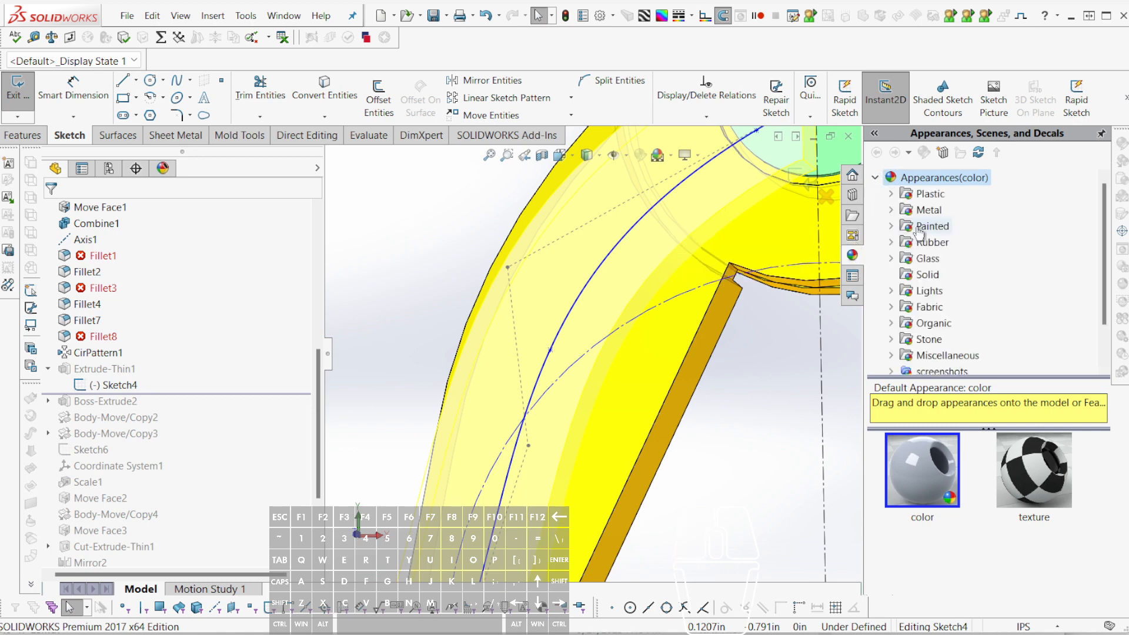
{"action": "mouse_move", "coordinate": [919, 231]}
{"action": "left_mouse_down"}
{"action": "mouse_move", "coordinate": [652, 370]}
{"action": "mouse_move", "coordinate": [548, 288]}
{"action": "mouse_move", "coordinate": [630, 323]}
{"action": "mouse_move", "coordinate": [531, 296]}
{"action": "mouse_move", "coordinate": [560, 307]}
{"action": "left_mouse_up"}
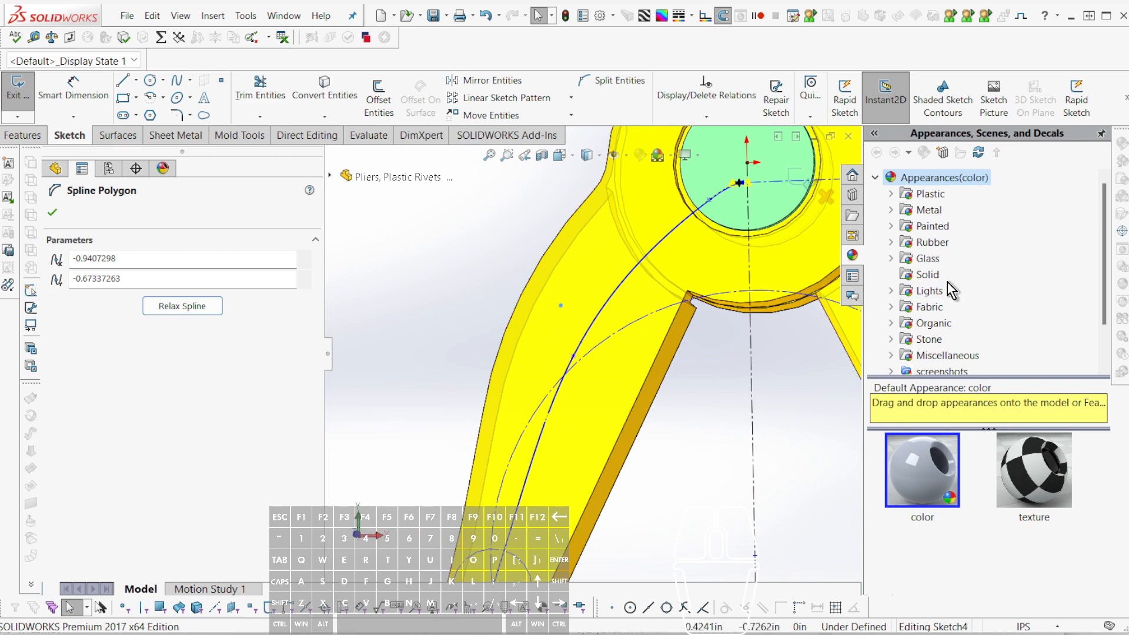
- Apply the red satin finish plastic appearance to the whole part
{"action": "left_click", "coordinate": [891, 194]}
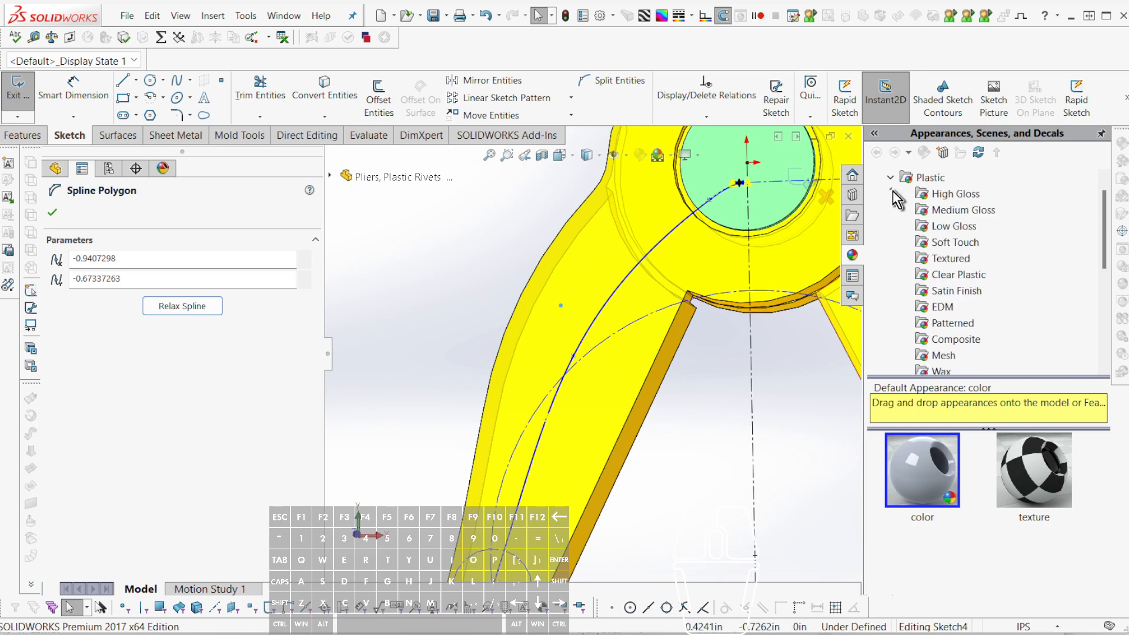
{"action": "left_click", "coordinate": [947, 292]}
{"action": "scroll", "coordinate": [948, 294], "scroll_direction": "down", "scroll_amount": 2}
{"action": "scroll", "coordinate": [976, 467], "scroll_direction": "down", "scroll_amount": 3}
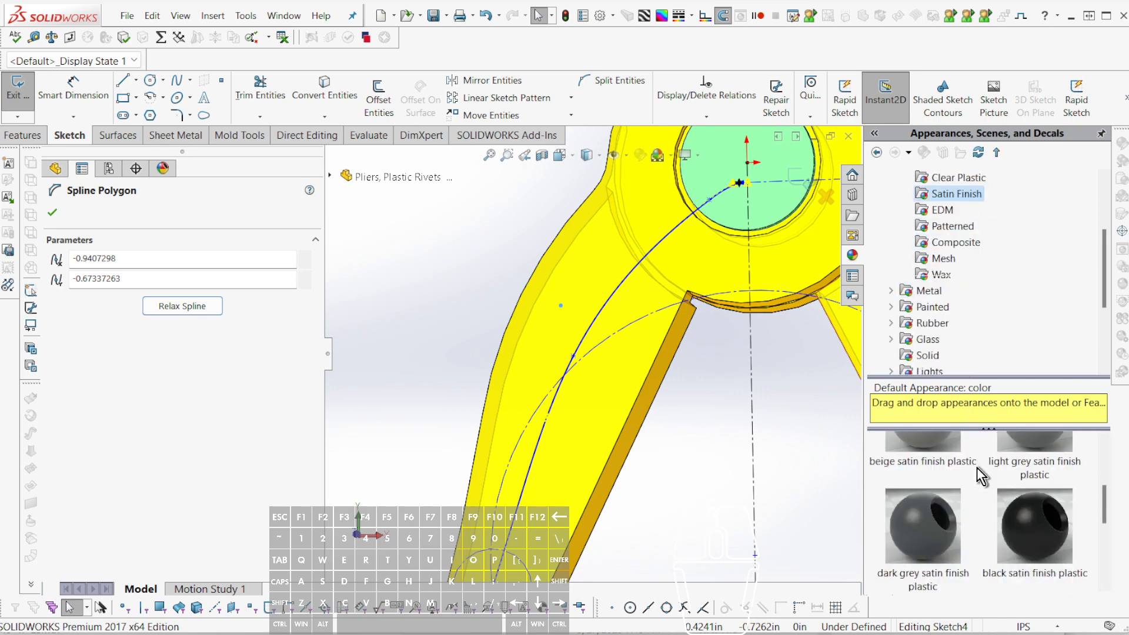
{"action": "scroll", "coordinate": [977, 467], "scroll_direction": "down", "scroll_amount": 1}
{"action": "scroll", "coordinate": [977, 468], "scroll_direction": "up", "scroll_amount": 1}
{"action": "scroll", "coordinate": [978, 467], "scroll_direction": "down", "scroll_amount": 1}
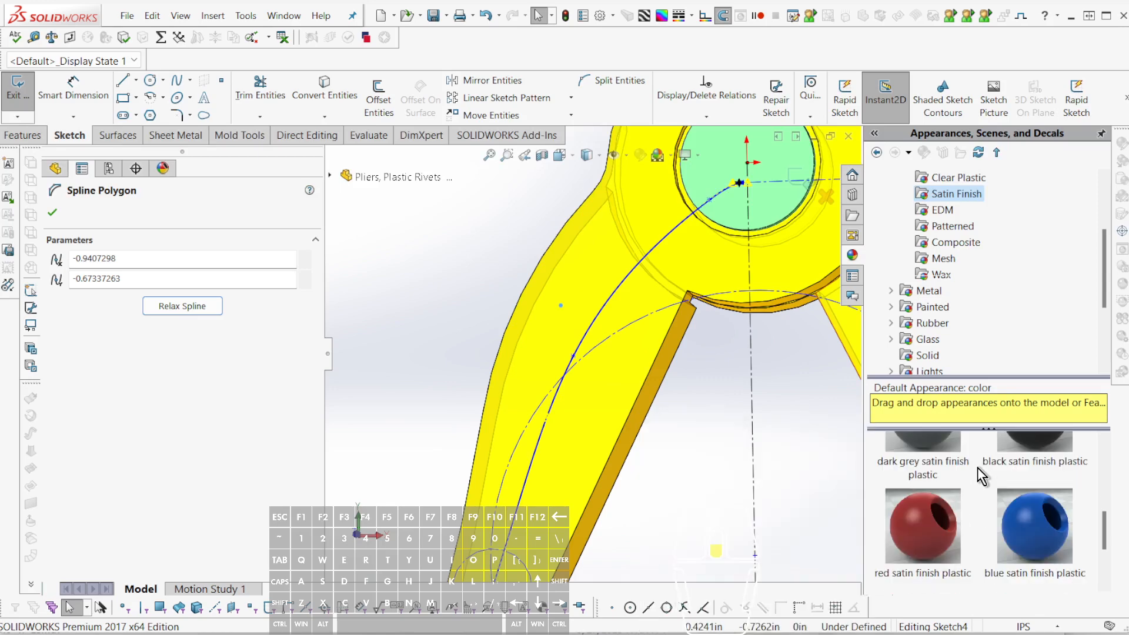
{"action": "left_click_drag", "start_coordinate": [939, 514], "coordinate": [633, 379]}
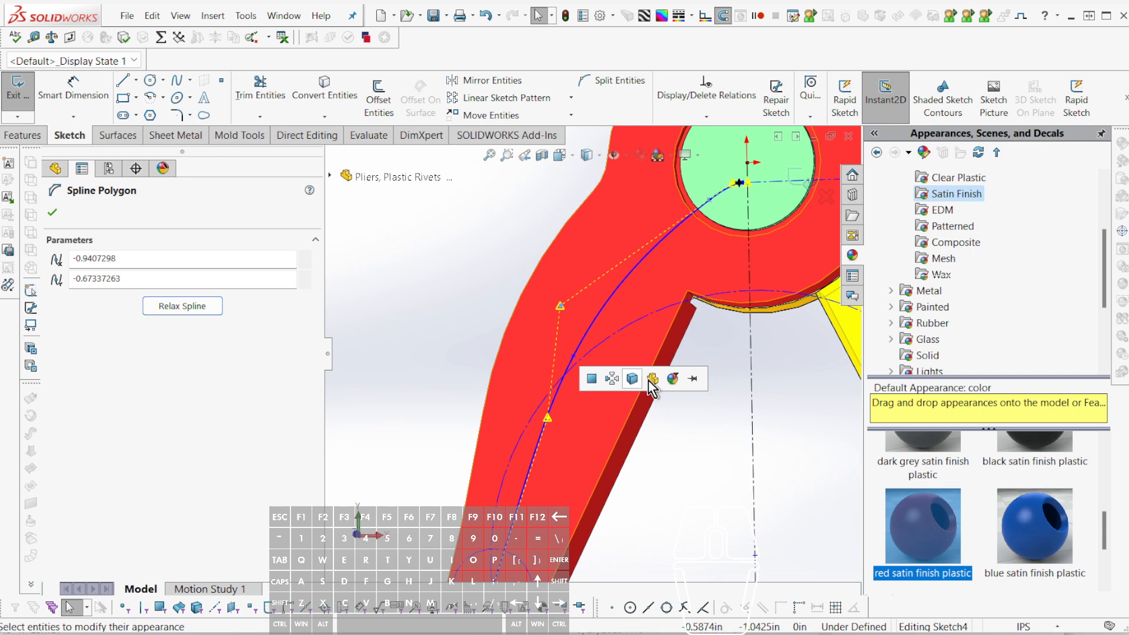
{"action": "left_click", "coordinate": [651, 381]}
{"action": "scroll", "coordinate": [677, 364], "scroll_direction": "up", "scroll_amount": 3}
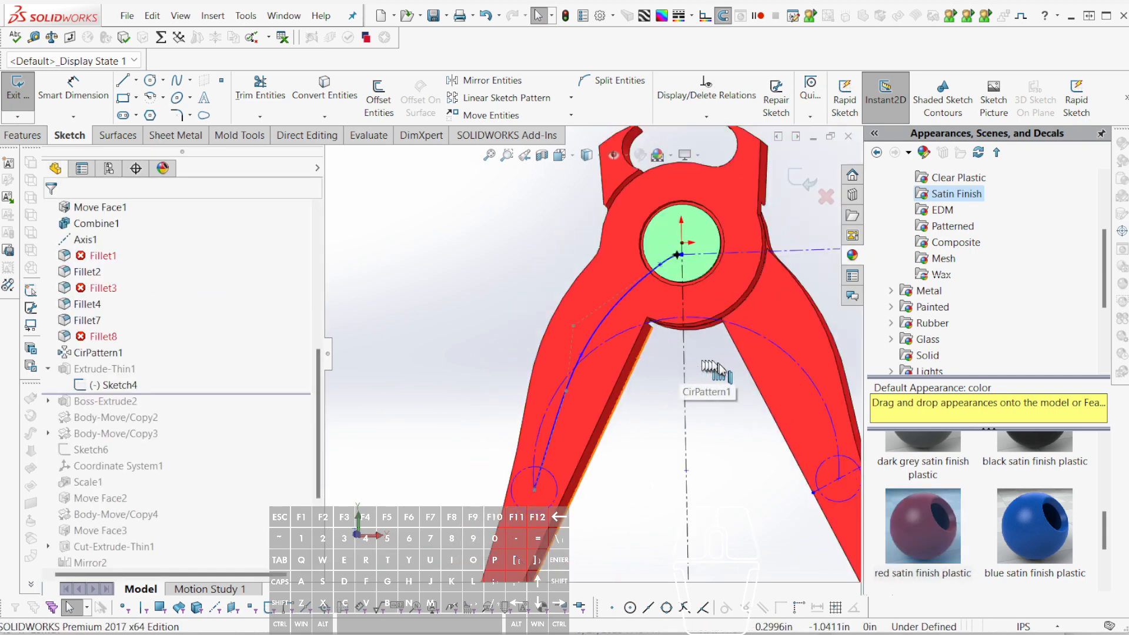
- Inspect the spring-arm spline around the pivot and try to shift its end control point slightly outward
{"action": "mouse_move", "coordinate": [718, 369]}
{"action": "middle_mouse_down"}
{"action": "mouse_move", "coordinate": [660, 316]}
{"action": "mouse_move", "coordinate": [695, 330]}
{"action": "mouse_move", "coordinate": [680, 378]}
{"action": "mouse_move", "coordinate": [697, 375]}
{"action": "mouse_move", "coordinate": [641, 385]}
{"action": "middle_mouse_up"}
{"action": "scroll", "coordinate": [638, 386], "scroll_direction": "down", "scroll_amount": 3}
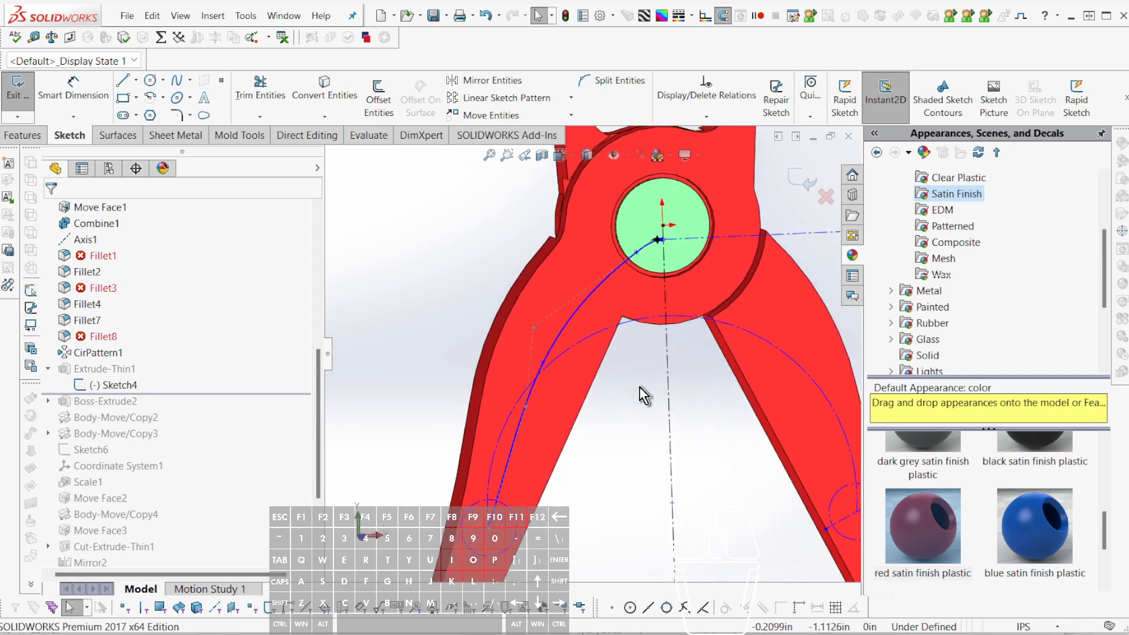
{"action": "scroll", "coordinate": [648, 358], "scroll_direction": "down", "scroll_amount": 4}
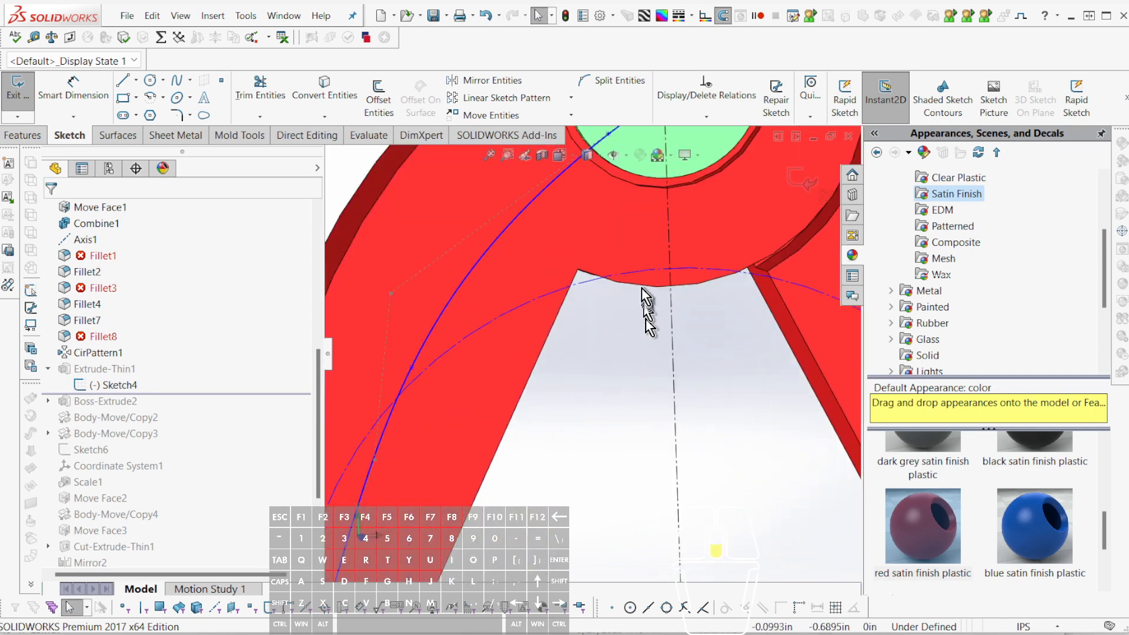
{"action": "scroll", "coordinate": [643, 283], "scroll_direction": "up", "scroll_amount": 4}
{"action": "scroll", "coordinate": [644, 269], "scroll_direction": "down", "scroll_amount": 4}
{"action": "left_click", "coordinate": [503, 259]}
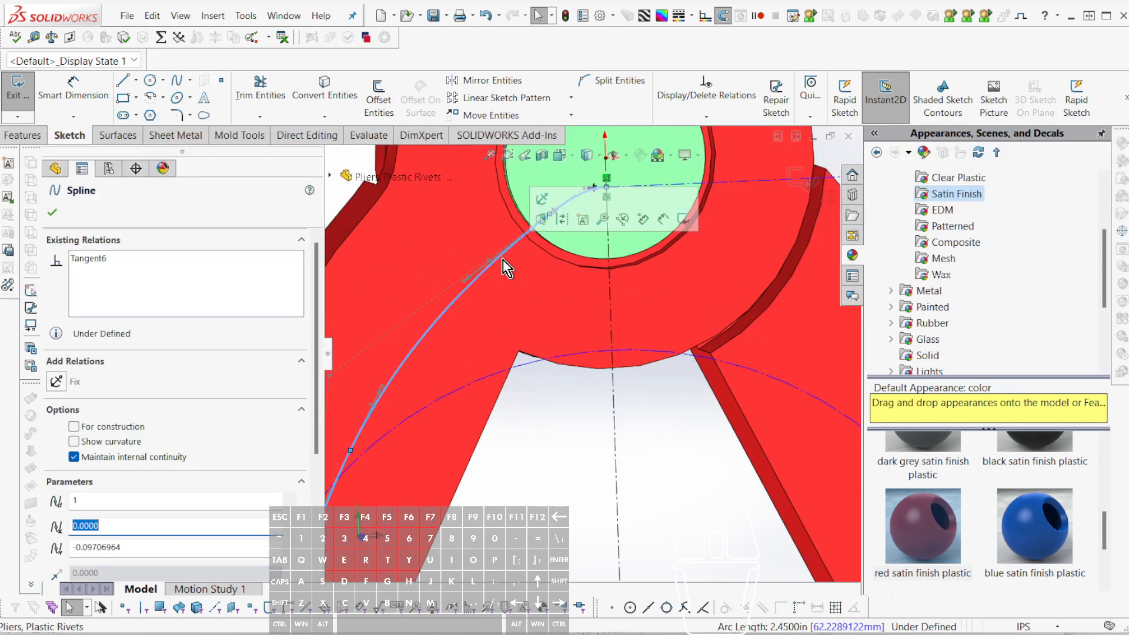
{"action": "scroll", "coordinate": [479, 279], "scroll_direction": "up", "scroll_amount": 1}
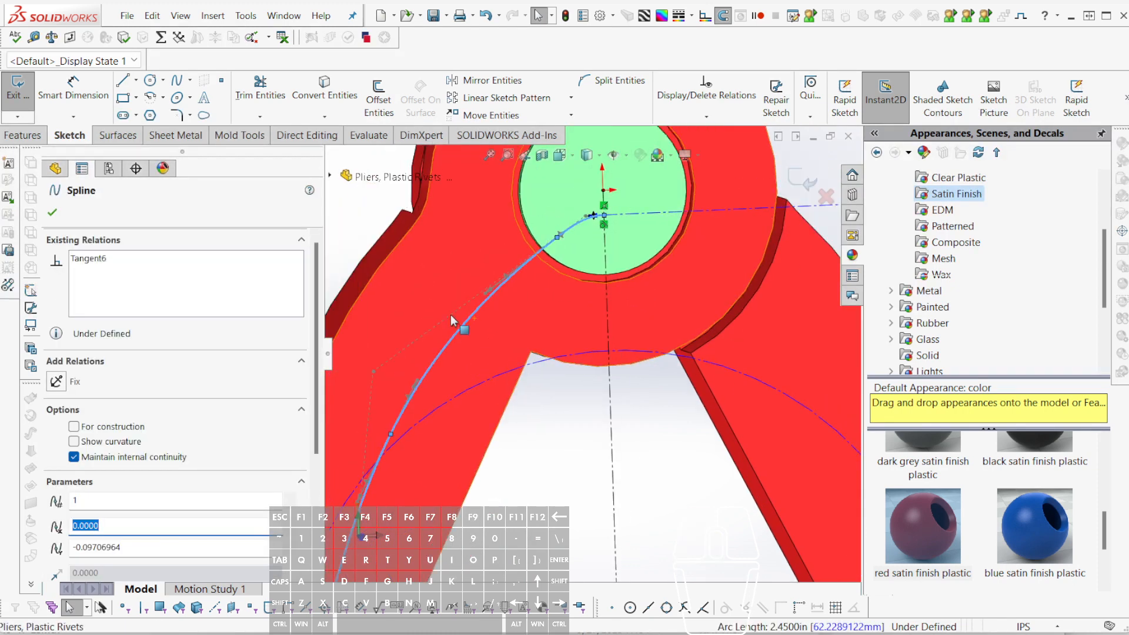
{"action": "left_click", "coordinate": [374, 376]}
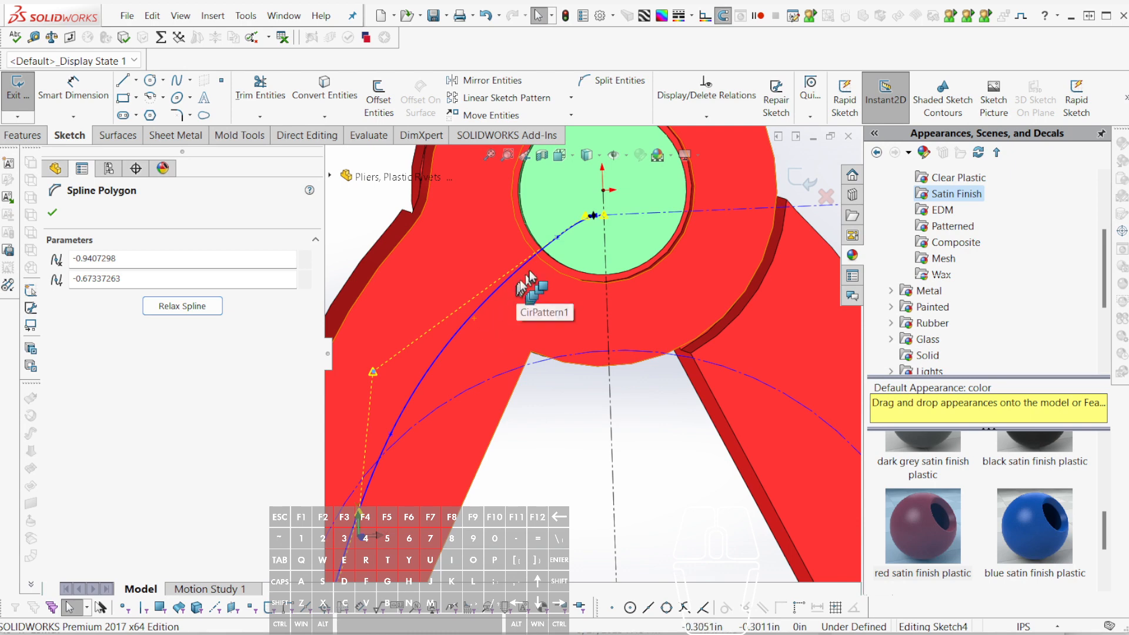
{"action": "left_click_drag", "start_coordinate": [582, 219], "coordinate": [571, 217]}
{"action": "key", "text": "Escape"}
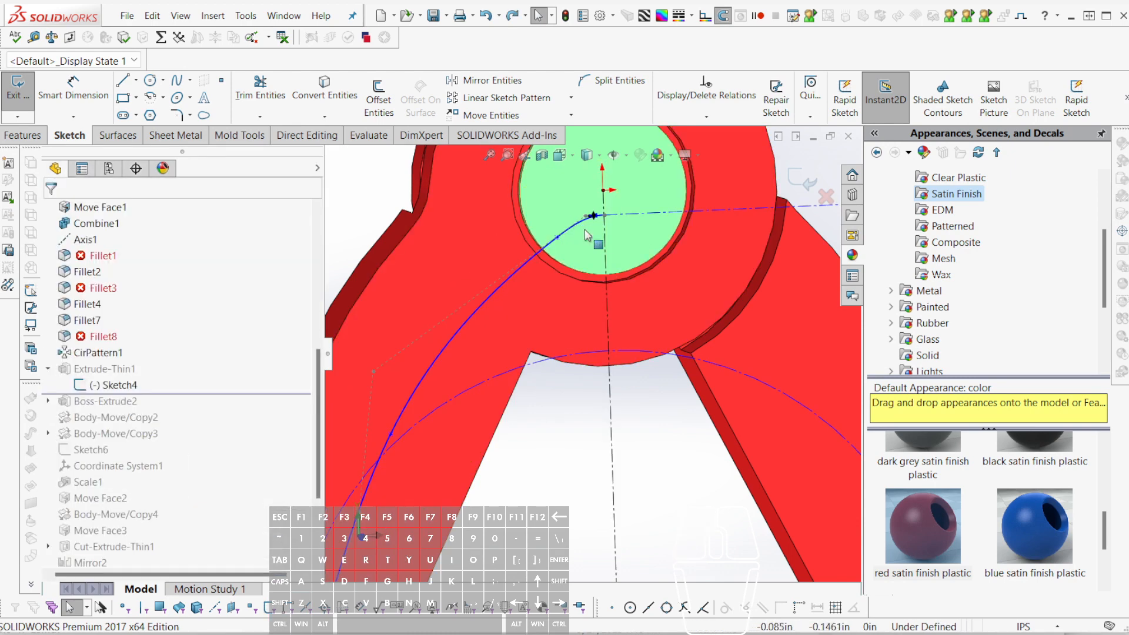
- Pull the spline's control polygon point nearest the pivot outward to about X -0.219, Y -0.089 in
{"action": "scroll", "coordinate": [594, 244], "scroll_direction": "down", "scroll_amount": 6}
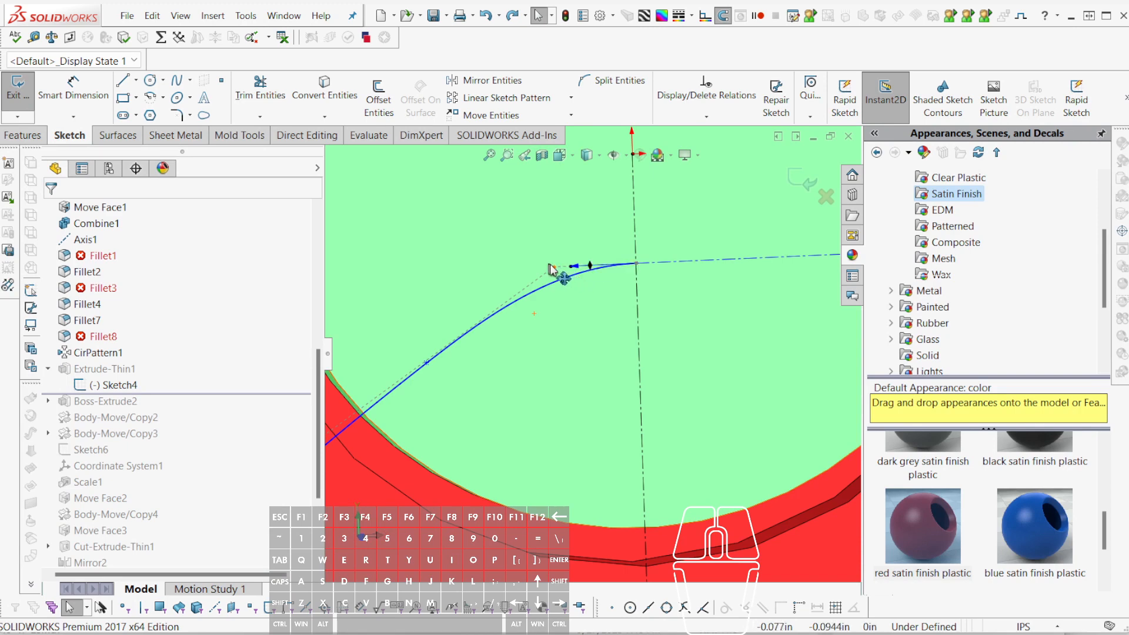
{"action": "left_click_drag", "start_coordinate": [549, 270], "coordinate": [389, 291]}
{"action": "scroll", "coordinate": [581, 374], "scroll_direction": "up", "scroll_amount": 6}
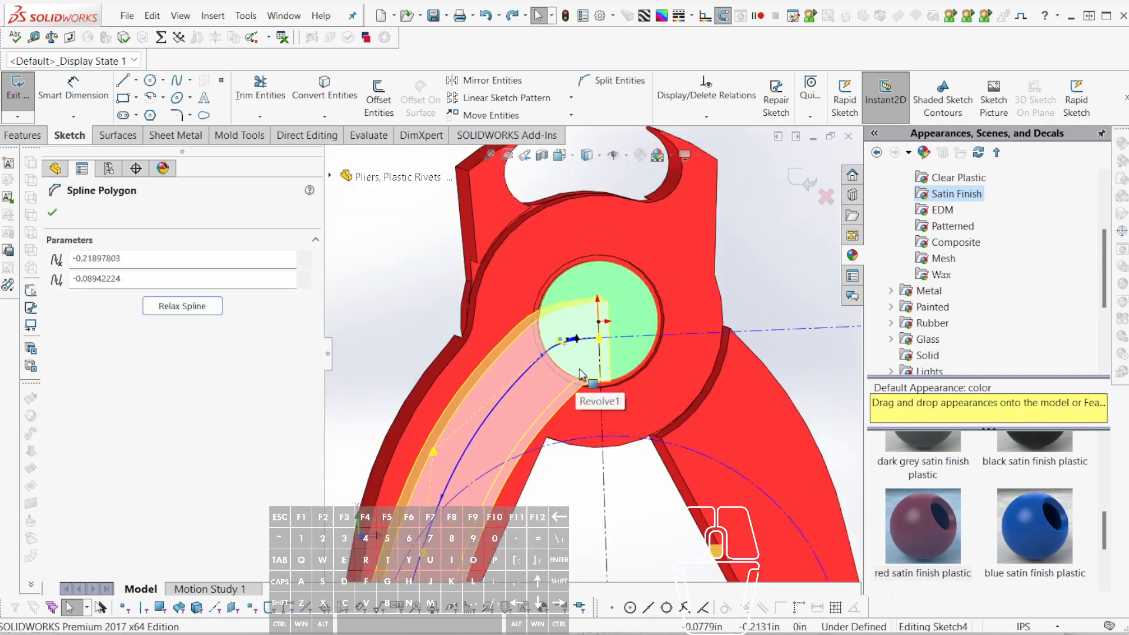
- Move the spring-arm spline's outer control polygon point to about X -0.746, Y -0.370 in and check the curve along the handle
{"action": "scroll", "coordinate": [559, 377], "scroll_direction": "down", "scroll_amount": 2}
{"action": "left_click_drag", "start_coordinate": [562, 361], "coordinate": [432, 398]}
{"action": "scroll", "coordinate": [470, 417], "scroll_direction": "up", "scroll_amount": 8}
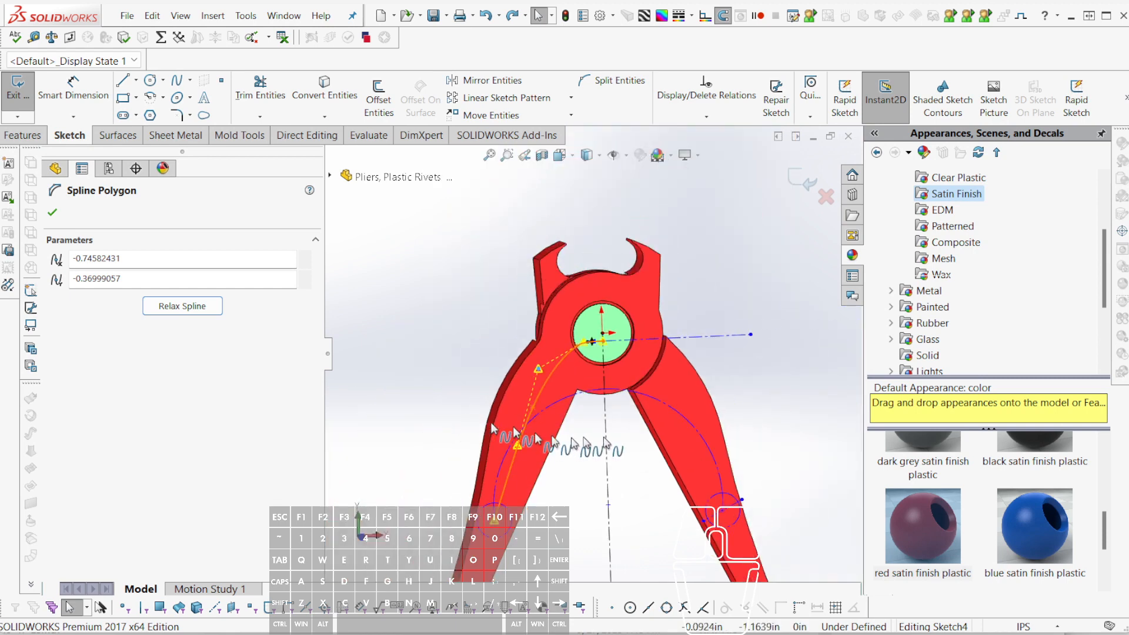
{"action": "scroll", "coordinate": [629, 443], "scroll_direction": "down", "scroll_amount": 3}
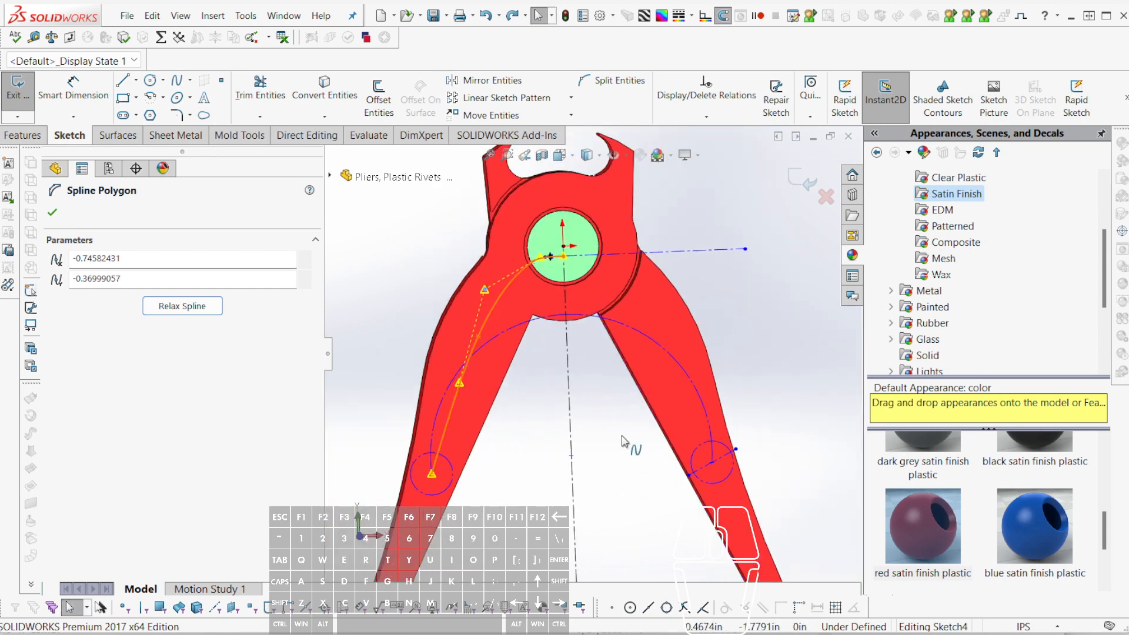
{"action": "key", "text": "Escape"}
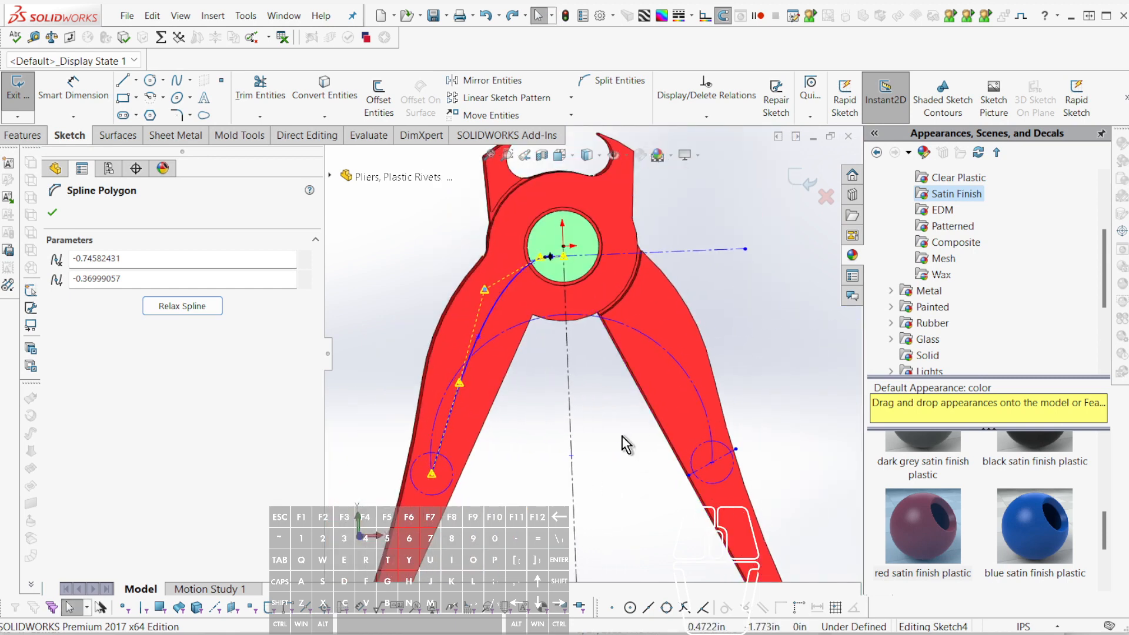
- Leave Sketch4 with a rebuild and read the error reported for Extrude-Thin1
{"action": "key", "text": "ctrl+b"}
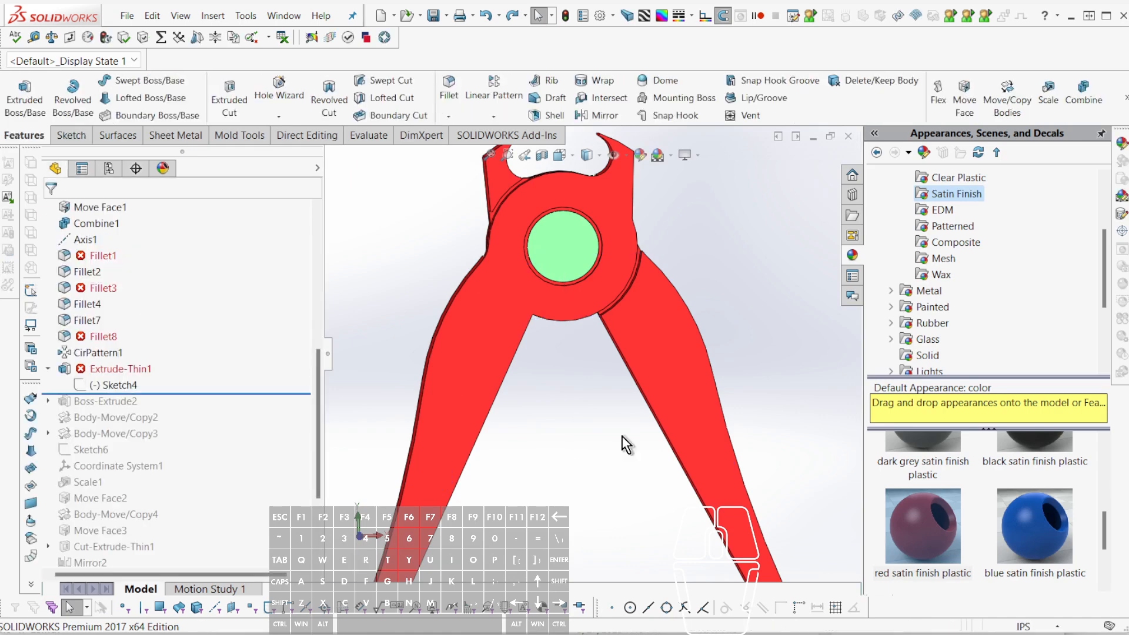
{"action": "left_click", "coordinate": [101, 384]}
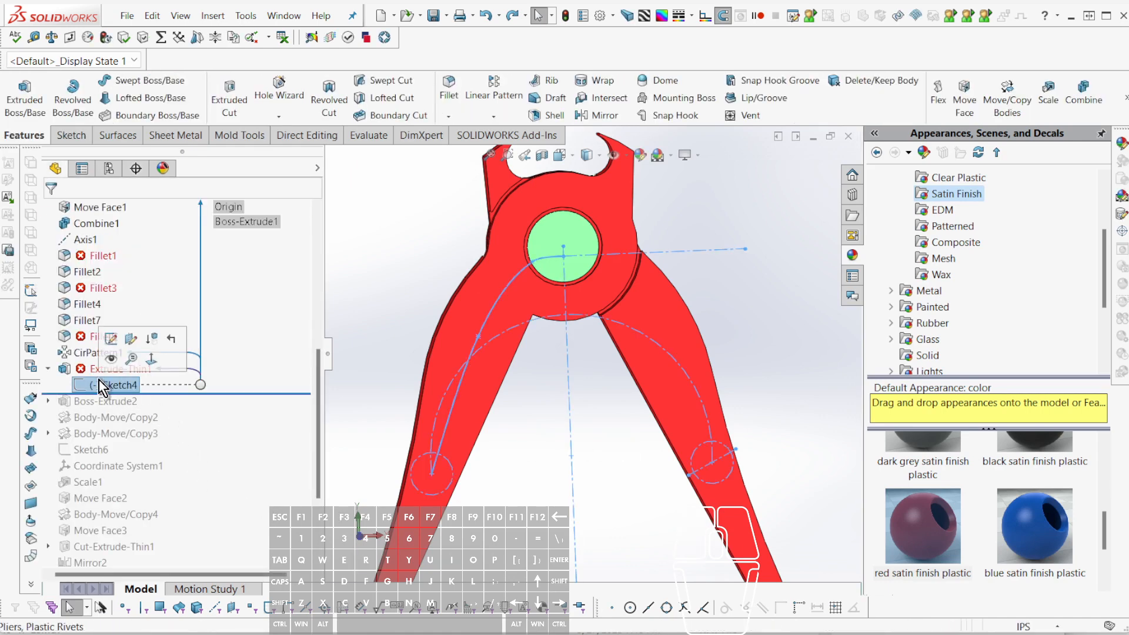
{"action": "key", "text": "Escape"}
{"action": "mouse_move", "coordinate": [96, 364]}
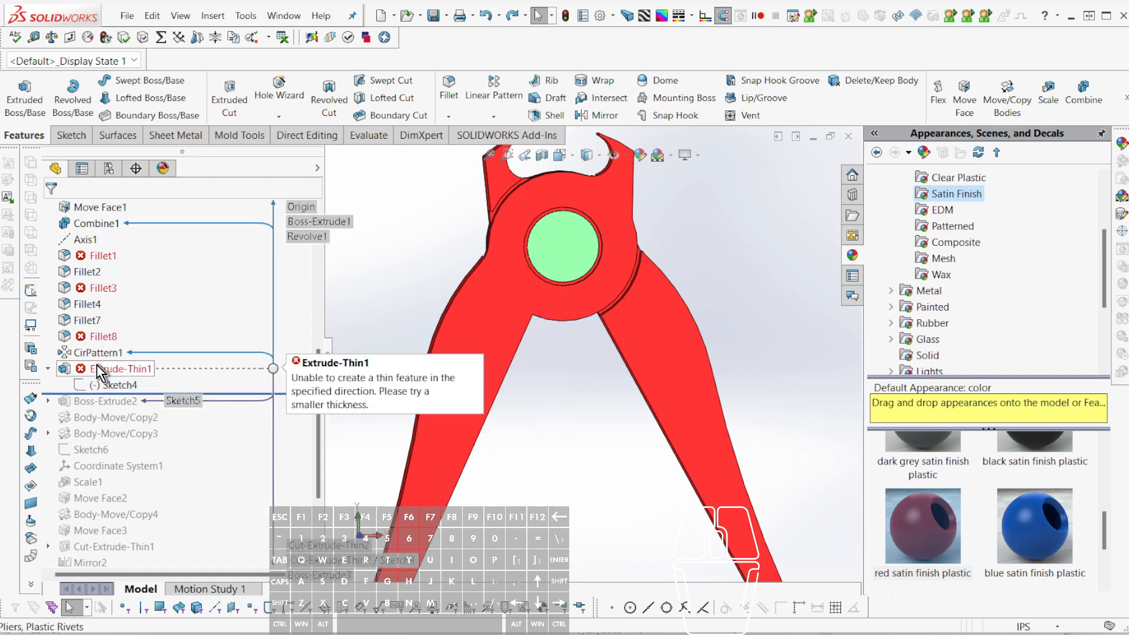
- Reopen Sketch4 and move the spline's control polygon point nearest the pivot to about X -0.232, Y -0.072 in
{"action": "left_click", "coordinate": [101, 384]}
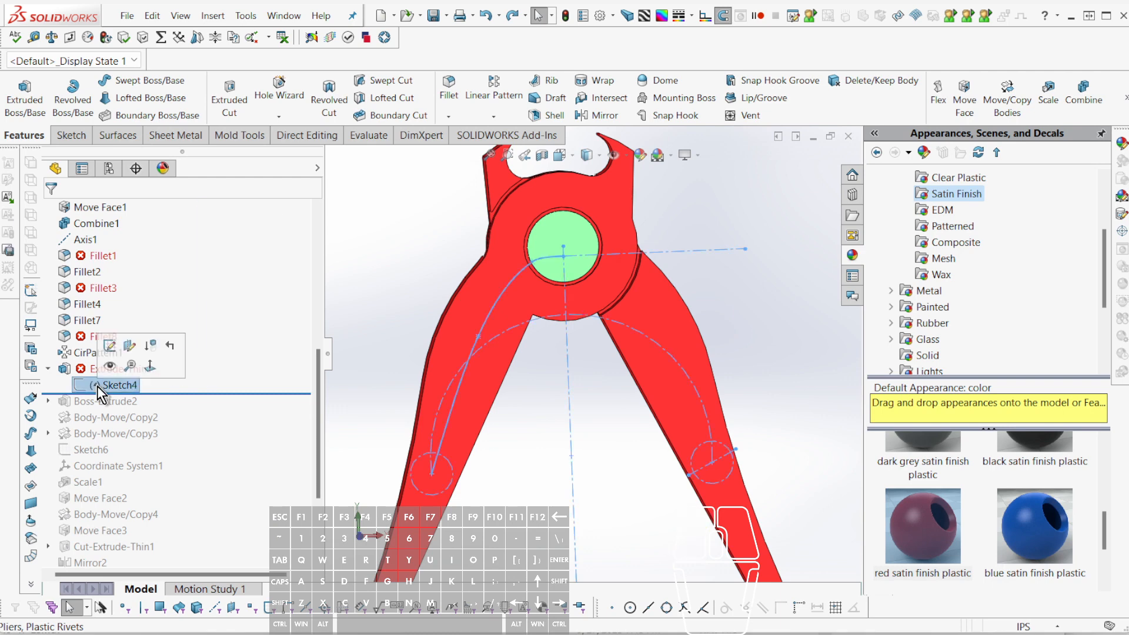
{"action": "left_click", "coordinate": [110, 345]}
{"action": "scroll", "coordinate": [591, 276], "scroll_direction": "down", "scroll_amount": 5}
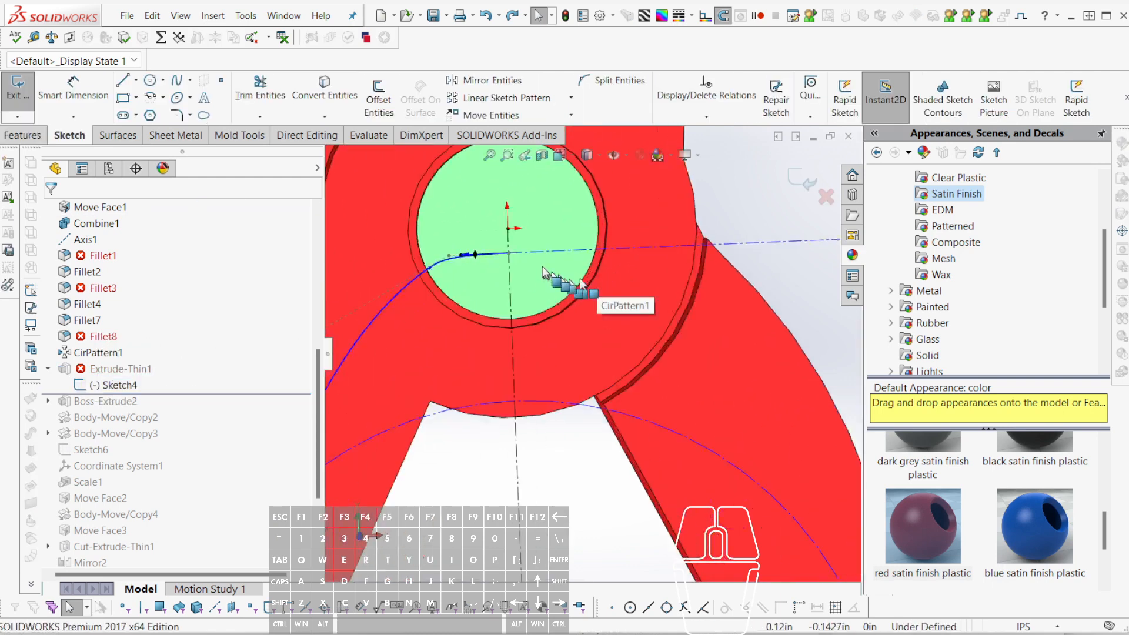
{"action": "left_click", "coordinate": [410, 257]}
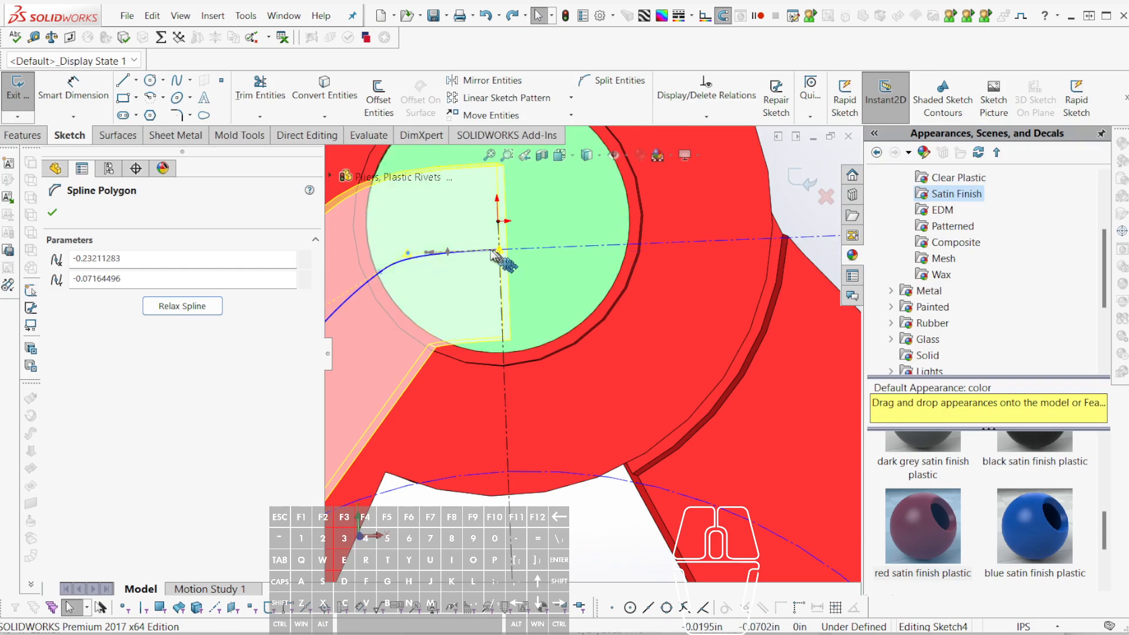
{"action": "scroll", "coordinate": [474, 254], "scroll_direction": "down", "scroll_amount": 3}
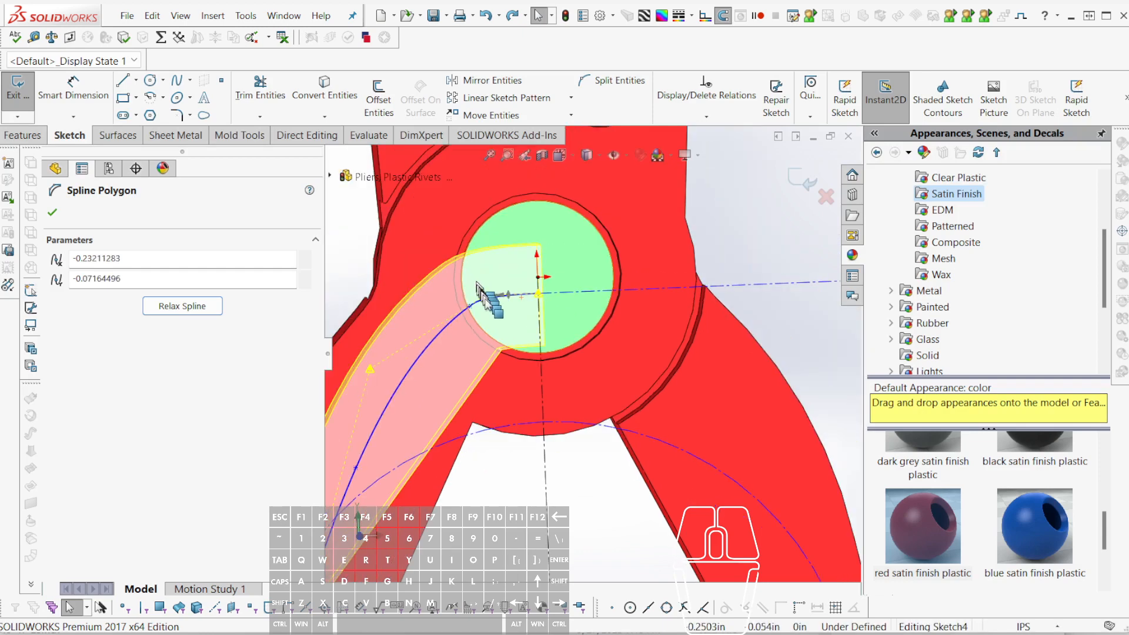
- Reset all handles of the spring-arm spline to smooth its curve
{"action": "right_click", "coordinate": [440, 333]}
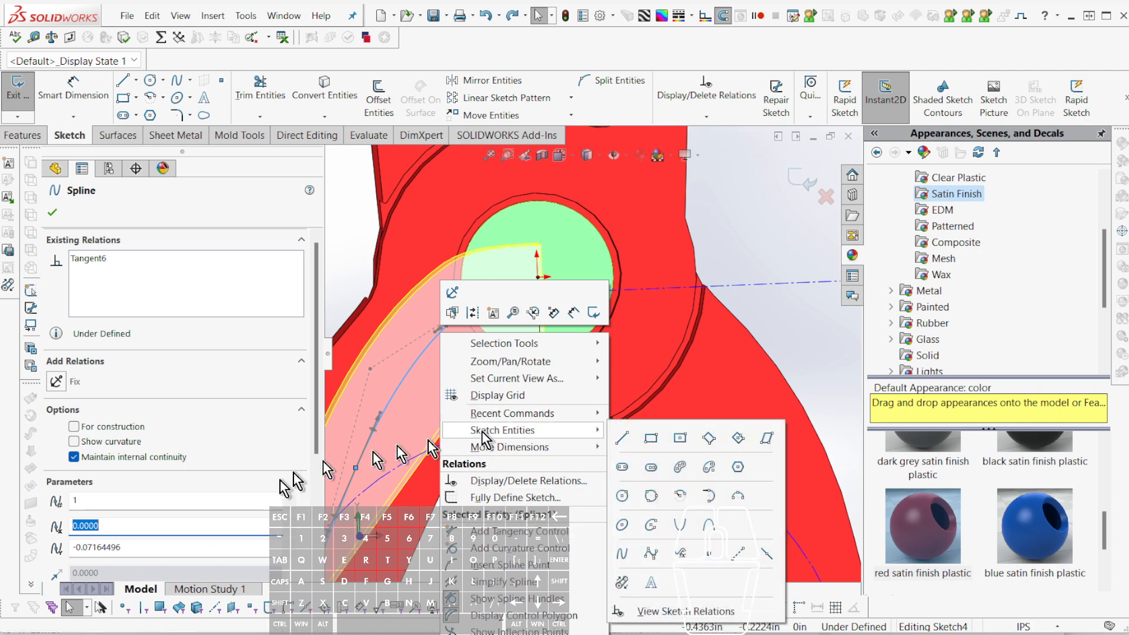
{"action": "scroll", "coordinate": [227, 466], "scroll_direction": "down", "scroll_amount": 3}
{"action": "left_click", "coordinate": [183, 477]}
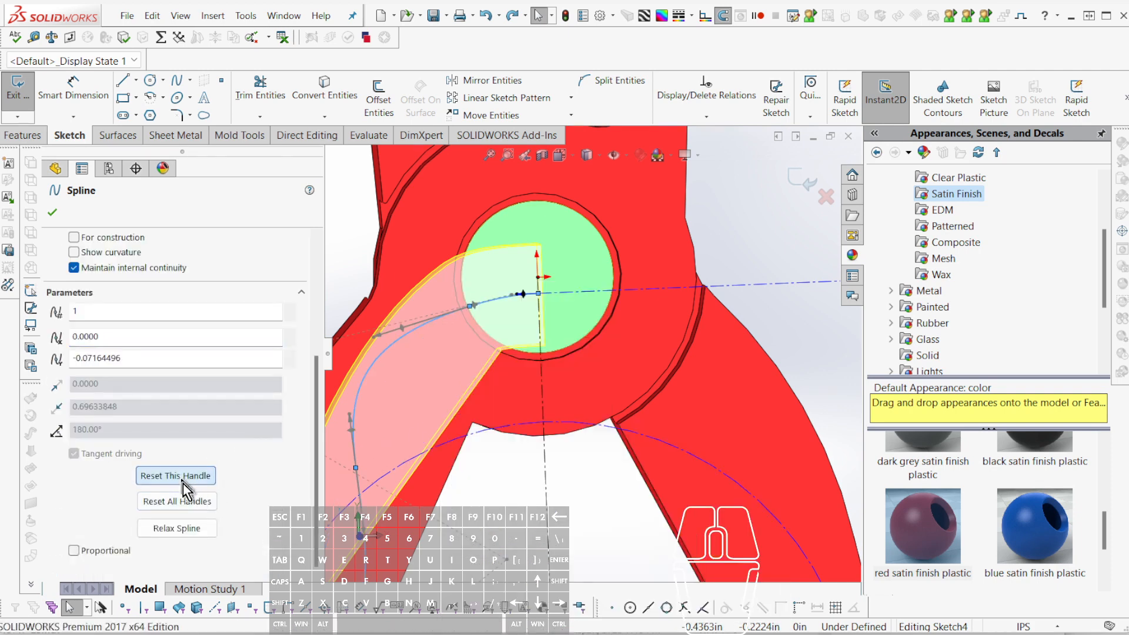
{"action": "left_click", "coordinate": [185, 503]}
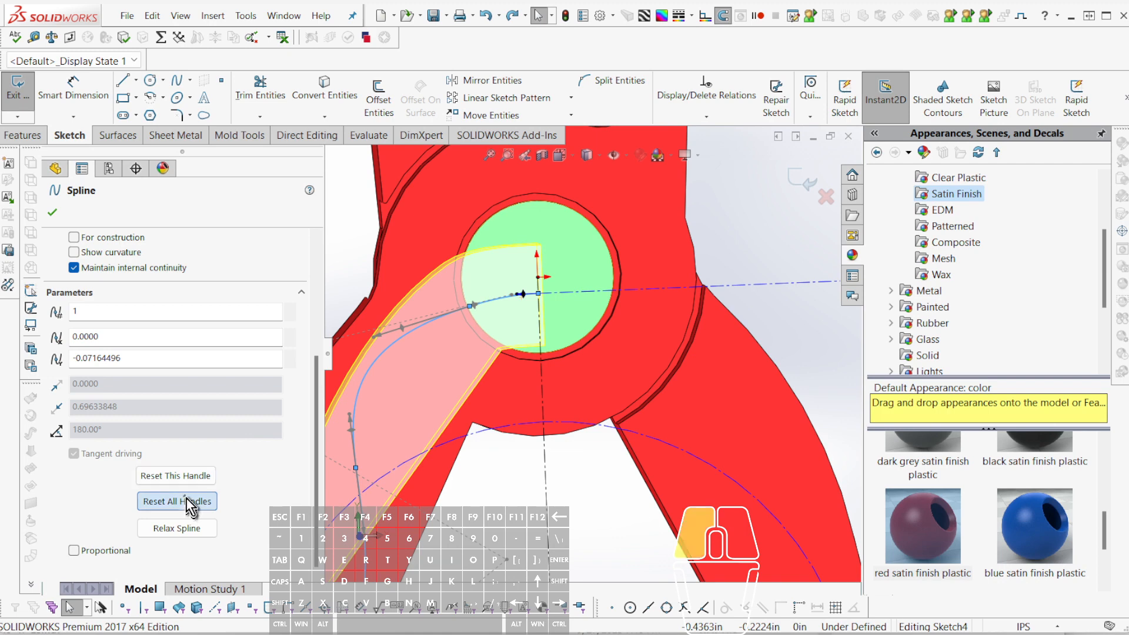
{"action": "key", "text": "Escape"}
- Exit Sketch4 to rebuild the Extrude-Thin1 spring arm and check its shape against the handle
{"action": "scroll", "coordinate": [606, 360], "scroll_direction": "down", "scroll_amount": 5}
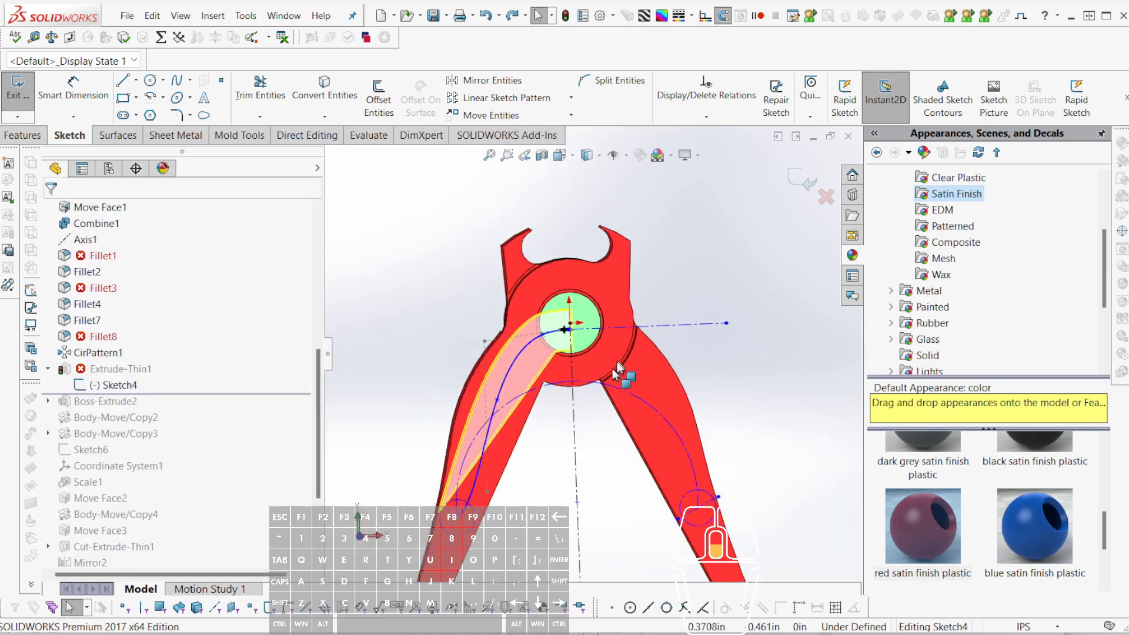
{"action": "scroll", "coordinate": [560, 389], "scroll_direction": "up", "scroll_amount": 3}
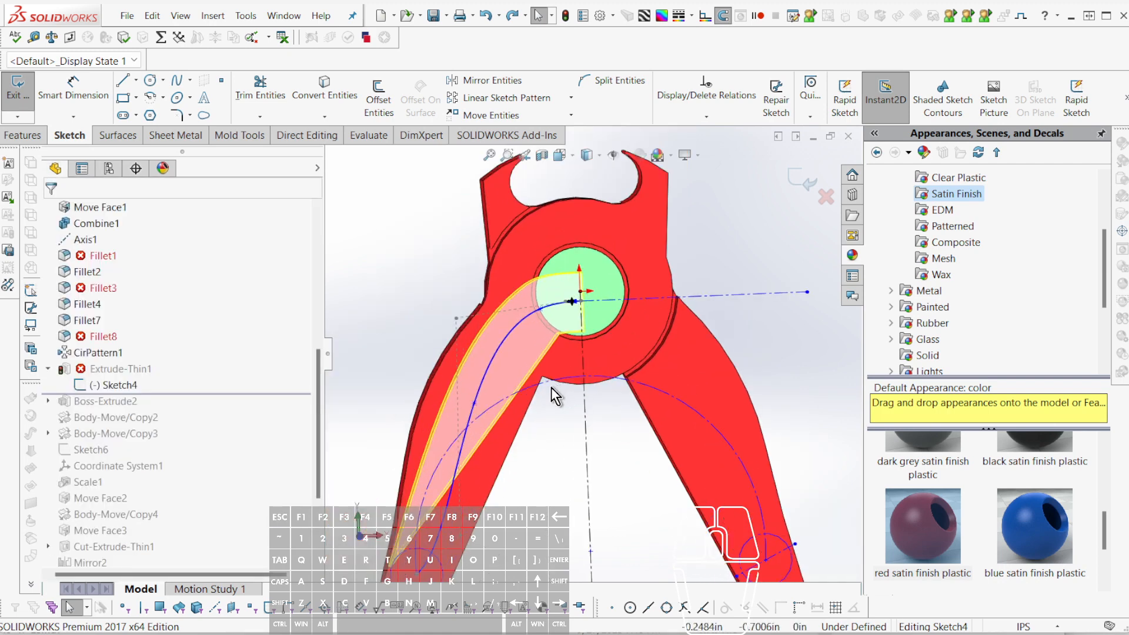
{"action": "key", "text": "r"}
{"action": "scroll", "coordinate": [552, 389], "scroll_direction": "down", "scroll_amount": 3}
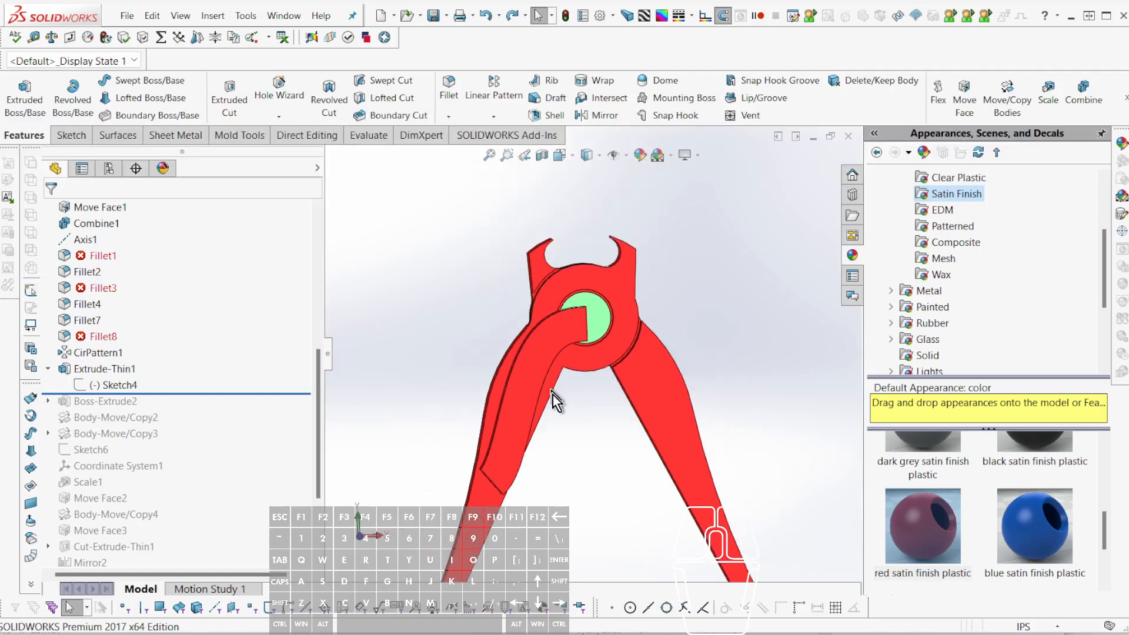
{"action": "scroll", "coordinate": [555, 405], "scroll_direction": "up", "scroll_amount": 3}
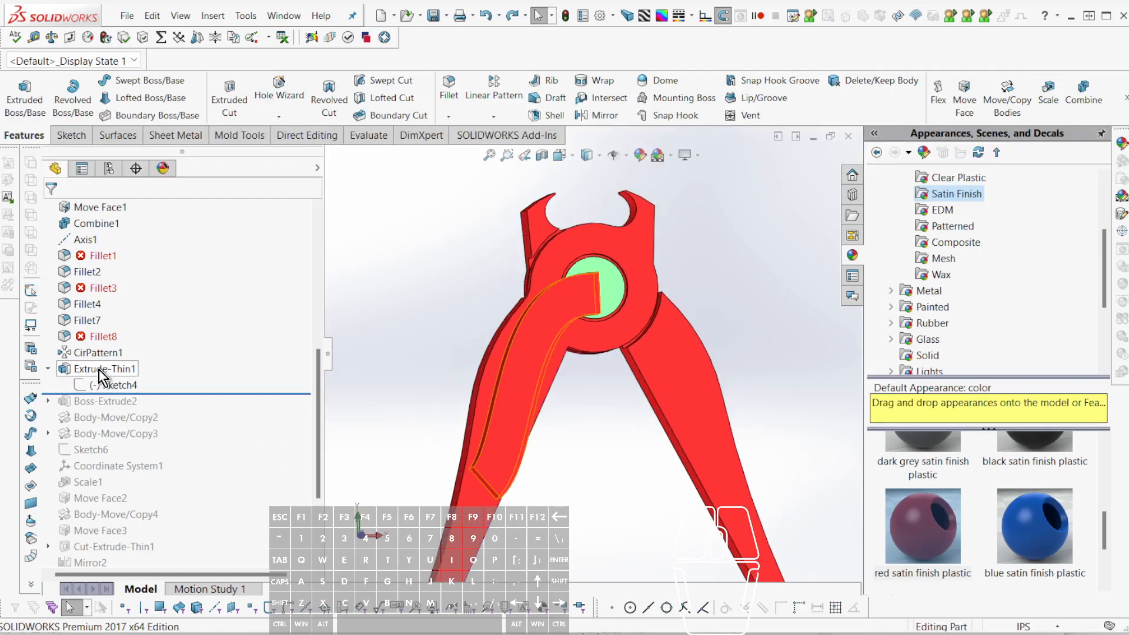
- Open the failed Fillet1 for editing and examine the handle and pivot edges it could round
{"action": "left_click", "coordinate": [94, 259]}
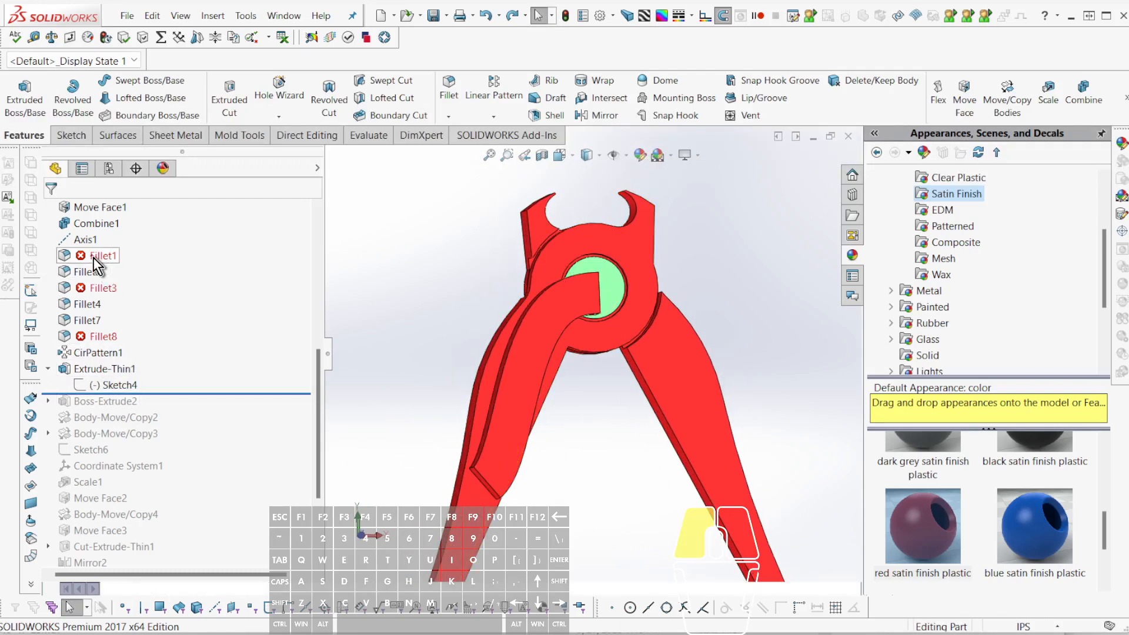
{"action": "mouse_move", "coordinate": [593, 400]}
{"action": "middle_mouse_down"}
{"action": "mouse_move", "coordinate": [600, 413]}
{"action": "mouse_move", "coordinate": [613, 406]}
{"action": "middle_mouse_up"}
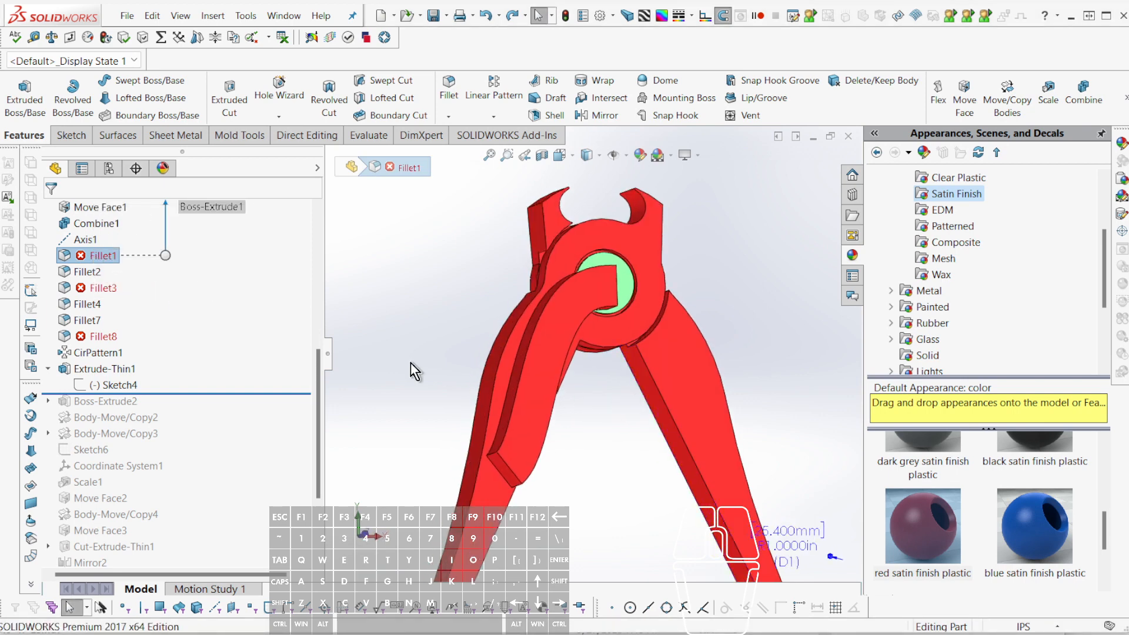
{"action": "right_click", "coordinate": [76, 244]}
{"action": "right_click", "coordinate": [72, 259]}
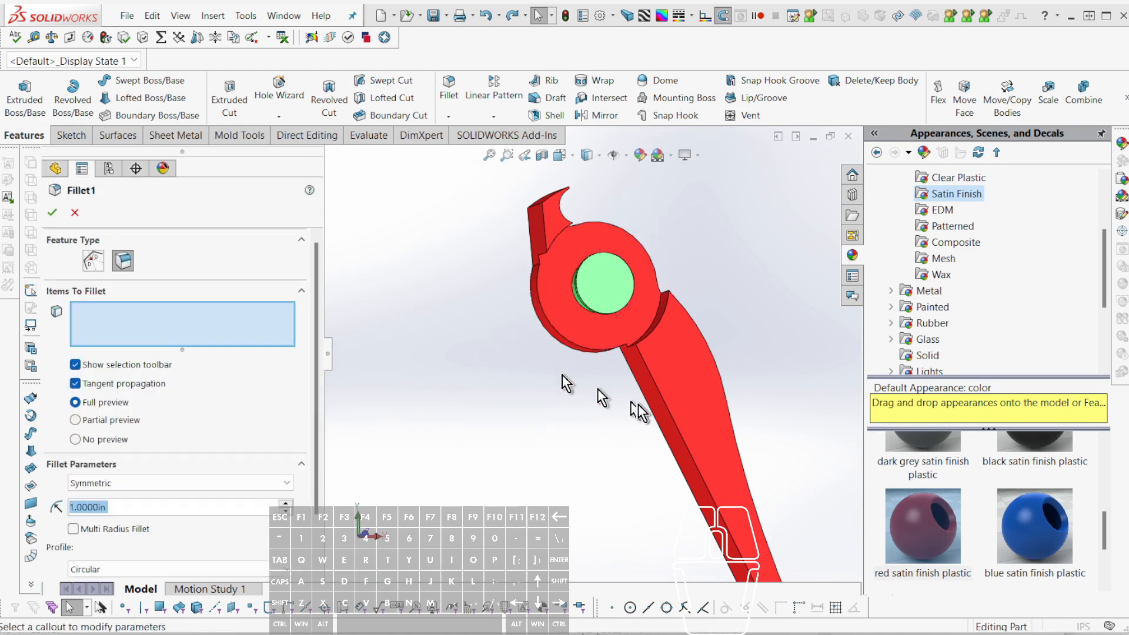
{"action": "scroll", "coordinate": [691, 377], "scroll_direction": "down", "scroll_amount": 3}
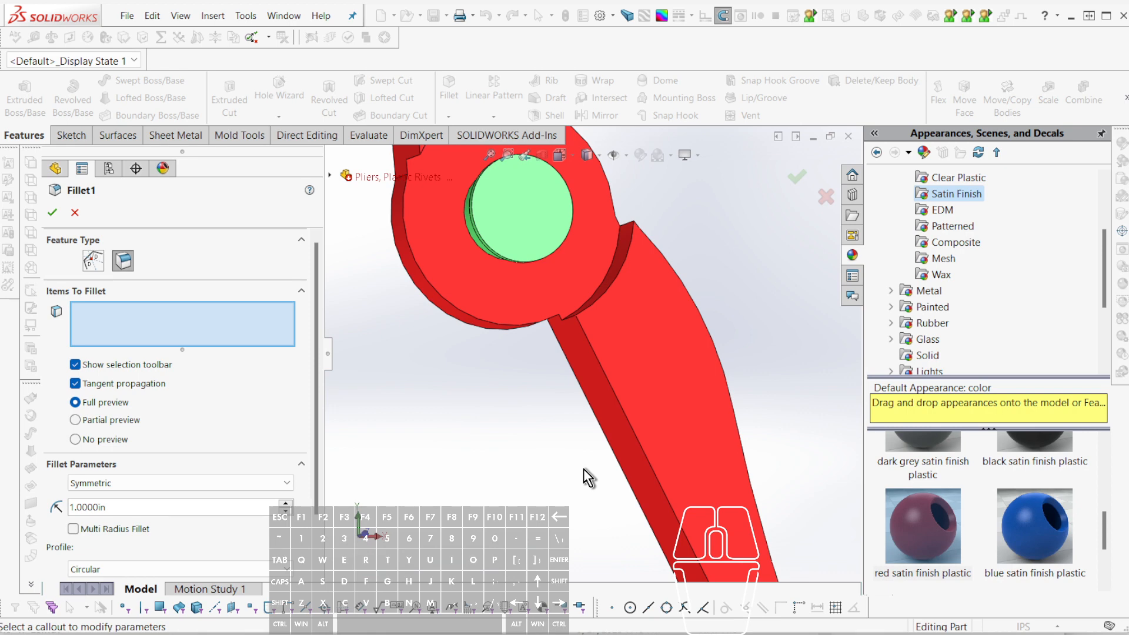
{"action": "scroll", "coordinate": [585, 459], "scroll_direction": "up", "scroll_amount": 5}
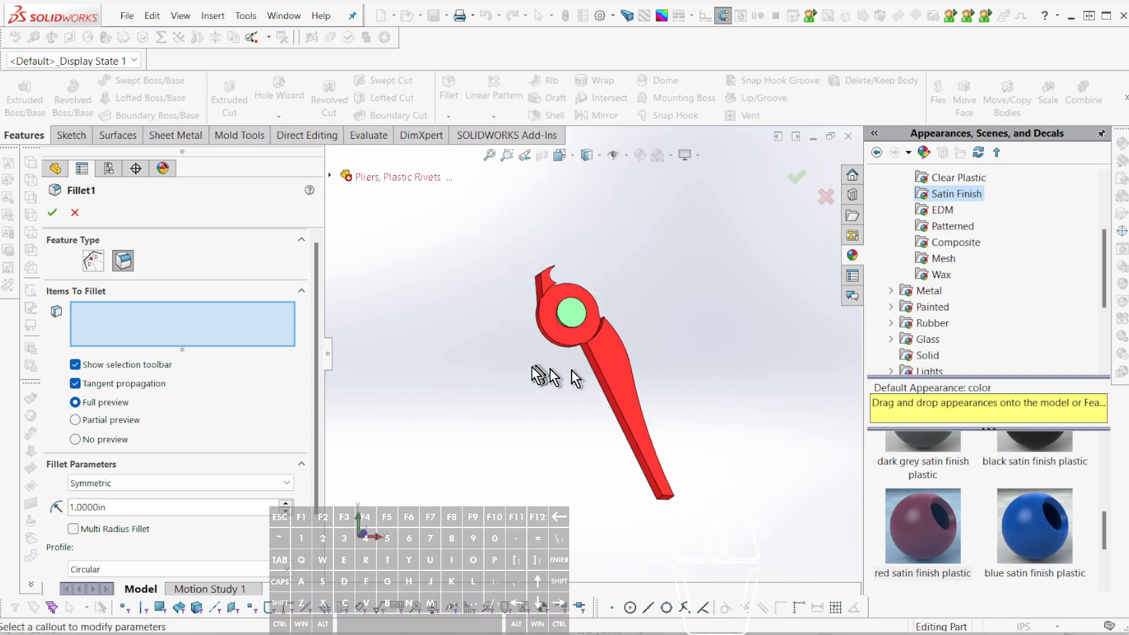
{"action": "scroll", "coordinate": [538, 375], "scroll_direction": "down", "scroll_amount": 3}
{"action": "scroll", "coordinate": [703, 393], "scroll_direction": "down", "scroll_amount": 2}
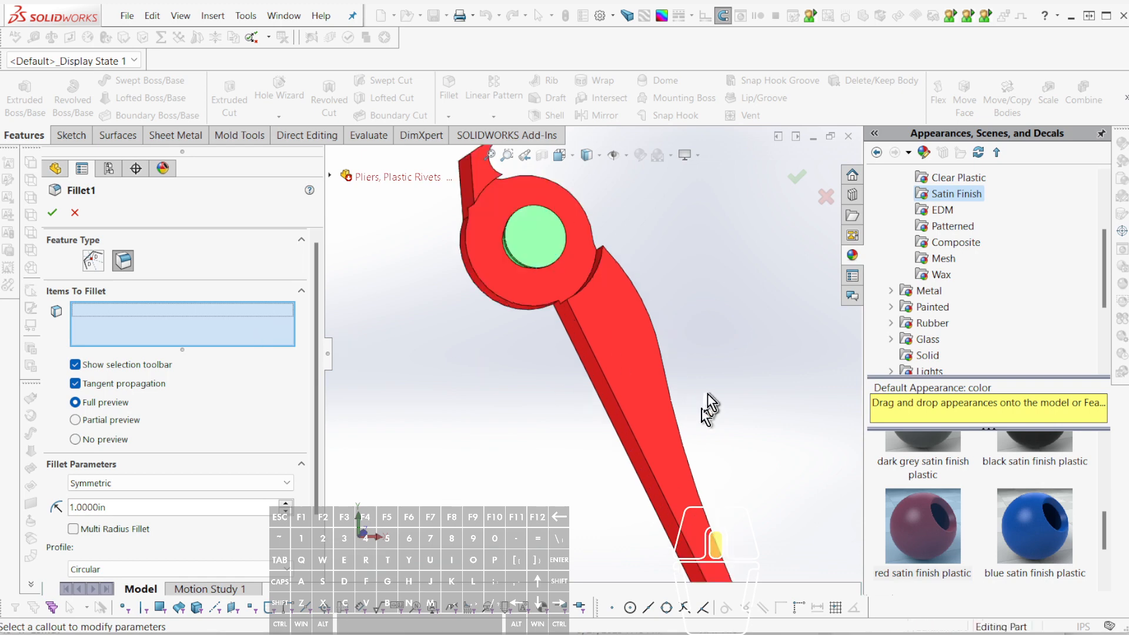
{"action": "middle_click_drag", "start_coordinate": [704, 394], "coordinate": [710, 291]}
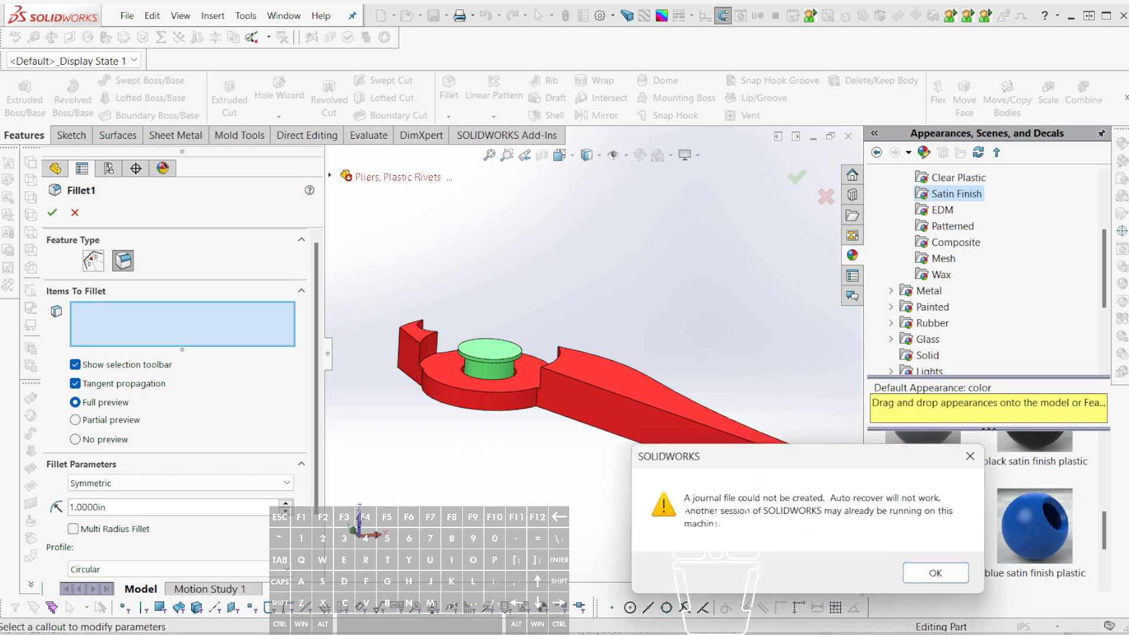
- Dismiss the journal-file warning and open Pliers, Plastic Rivets - Copy (3).SLDPRT from the Cleints, Prospects, & Projects folder in the second session
{"action": "left_click", "coordinate": [935, 572]}
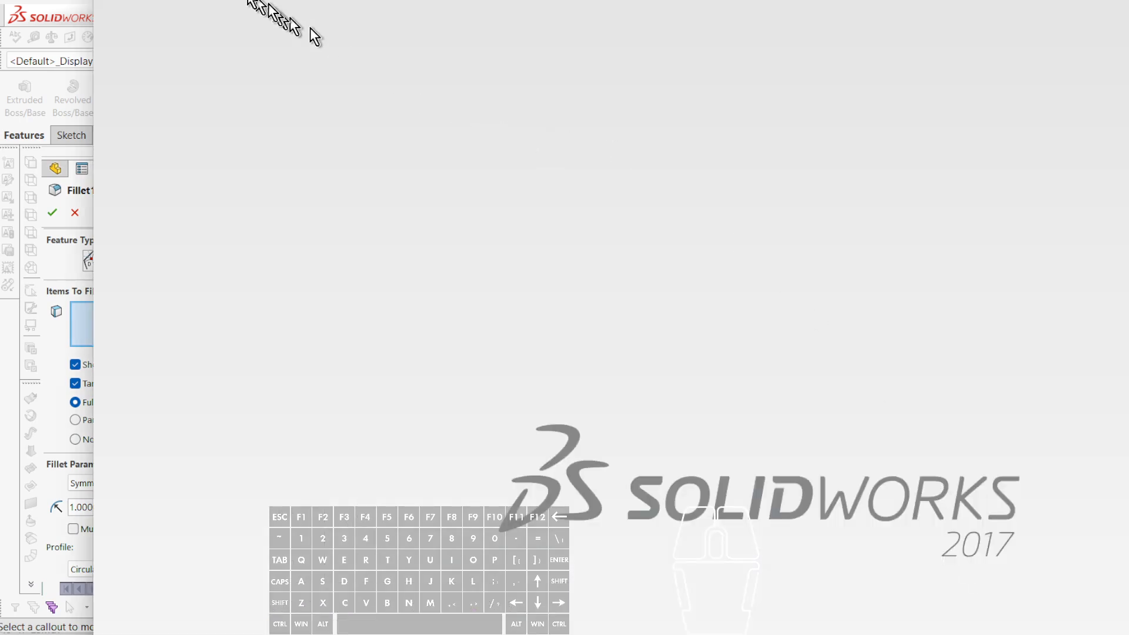
{"action": "left_click", "coordinate": [224, 1]}
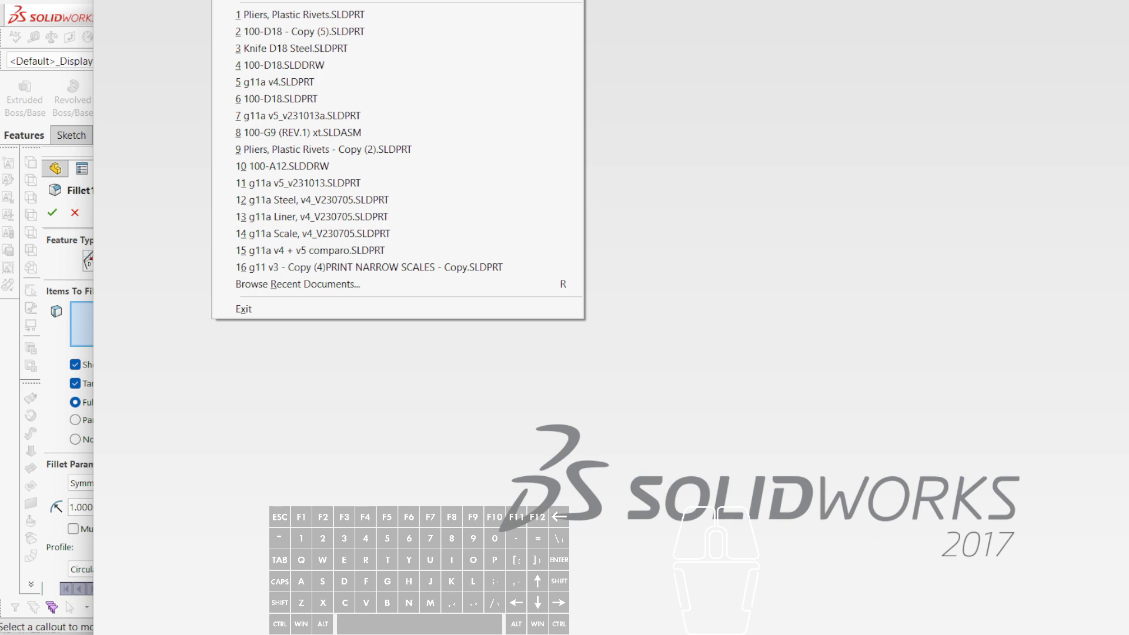
{"action": "left_click_drag", "start_coordinate": [165, 0], "coordinate": [111, 23]}
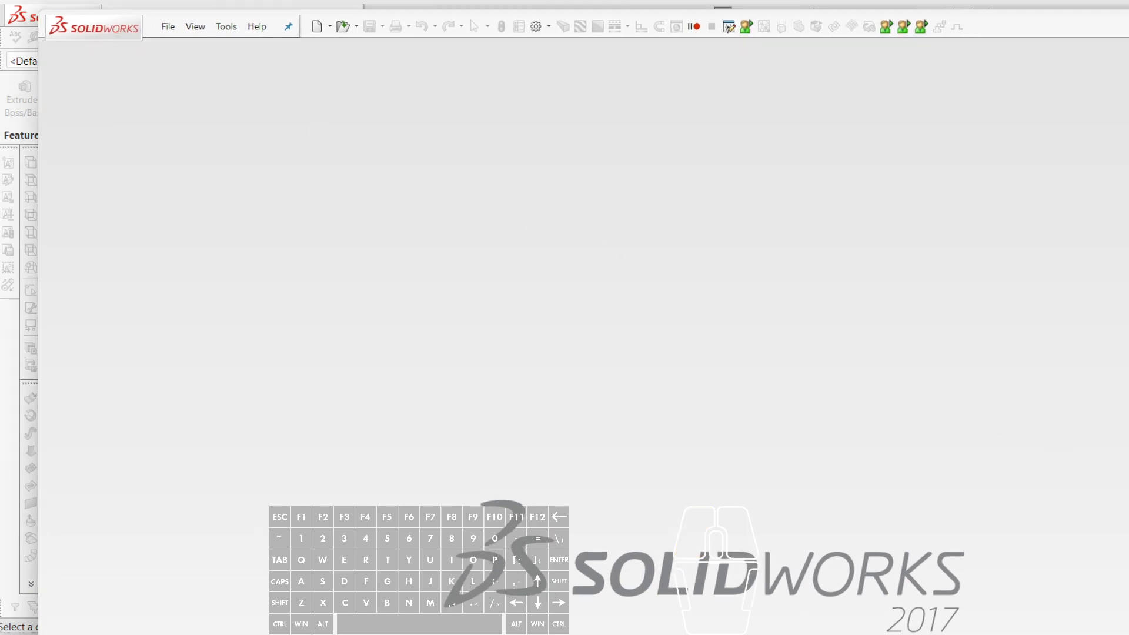
{"action": "left_click", "coordinate": [345, 24]}
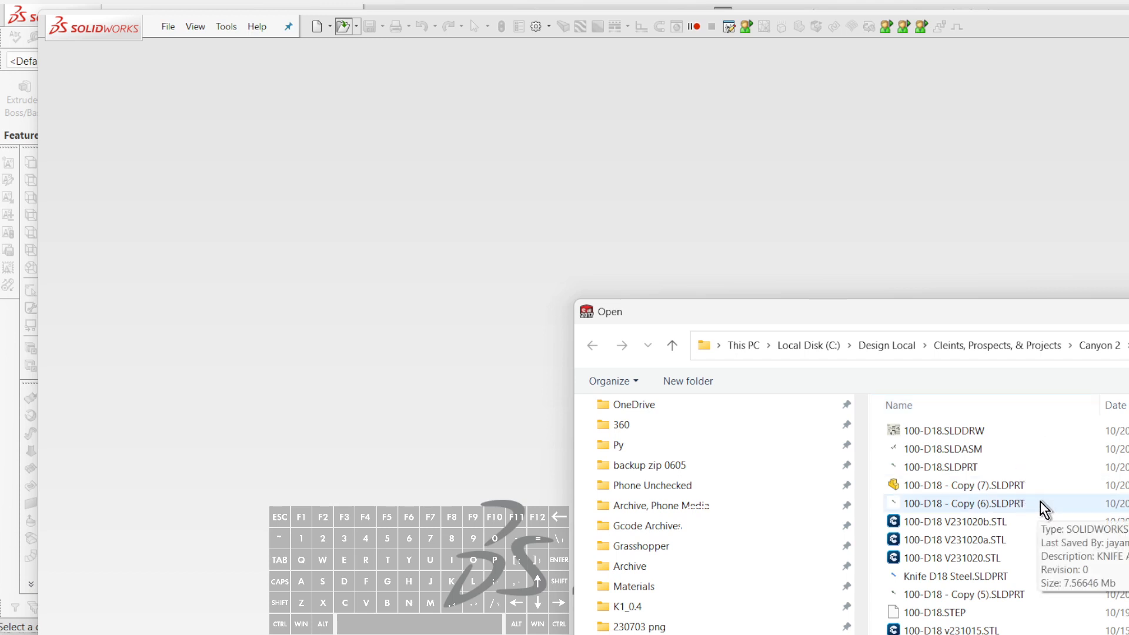
{"action": "left_click", "coordinate": [1104, 348]}
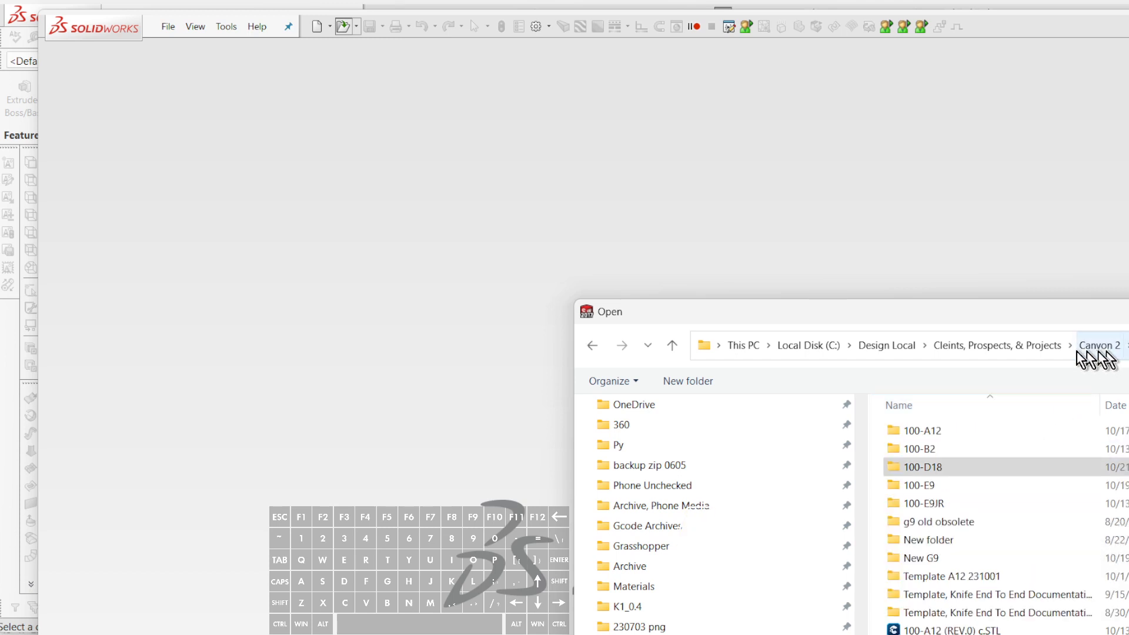
{"action": "left_click", "coordinate": [1050, 348]}
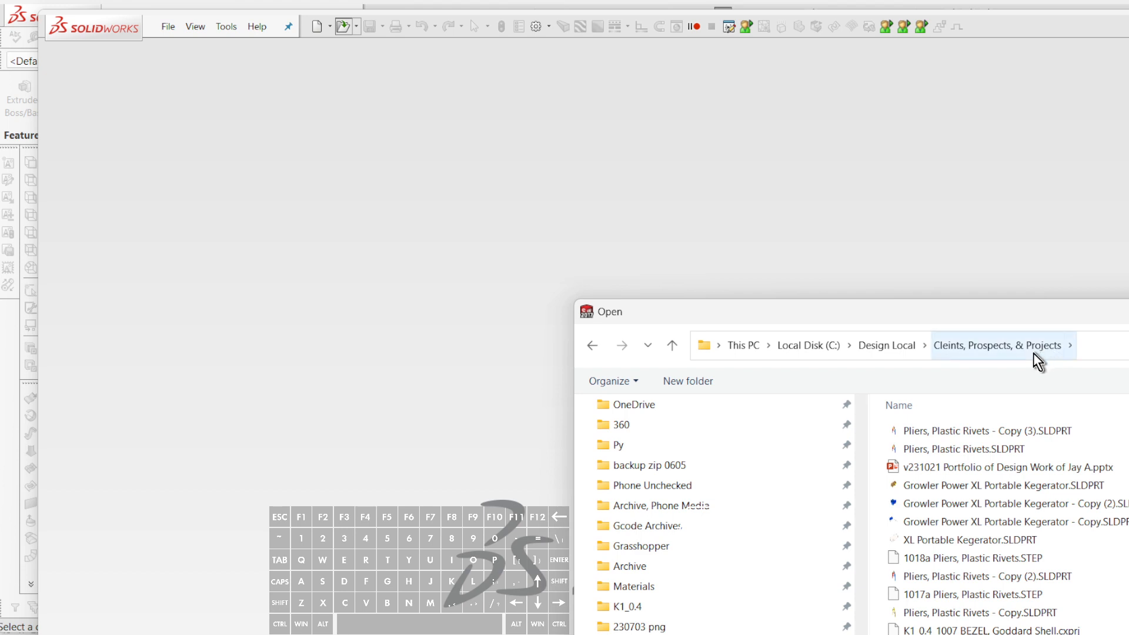
{"action": "double_click", "coordinate": [1004, 430]}
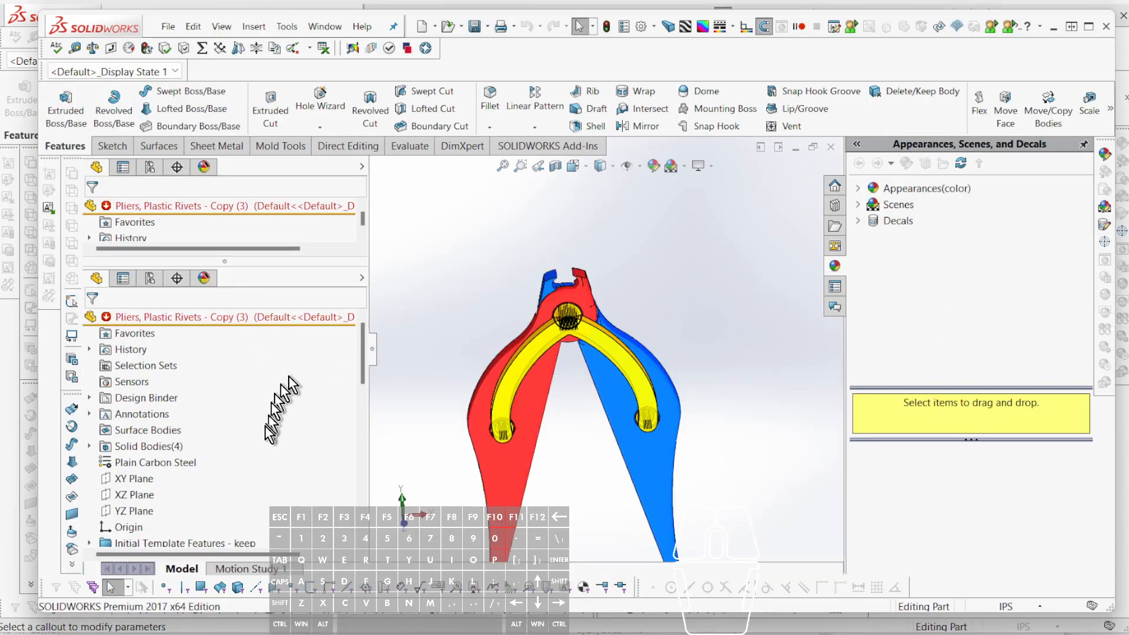
- Open Fillet1 in the Copy (3) part, compare its selected edge with the working part's handle, and leave Fillet1
{"action": "scroll", "coordinate": [223, 470], "scroll_direction": "down", "scroll_amount": 4}
{"action": "right_click", "coordinate": [126, 477]}
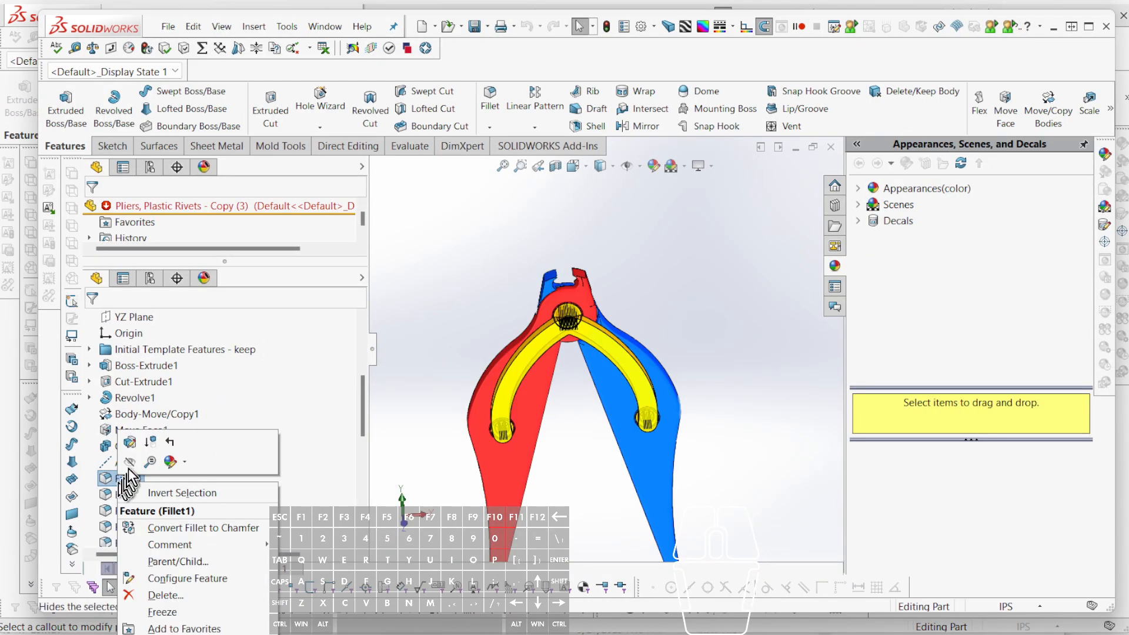
{"action": "left_click", "coordinate": [130, 442]}
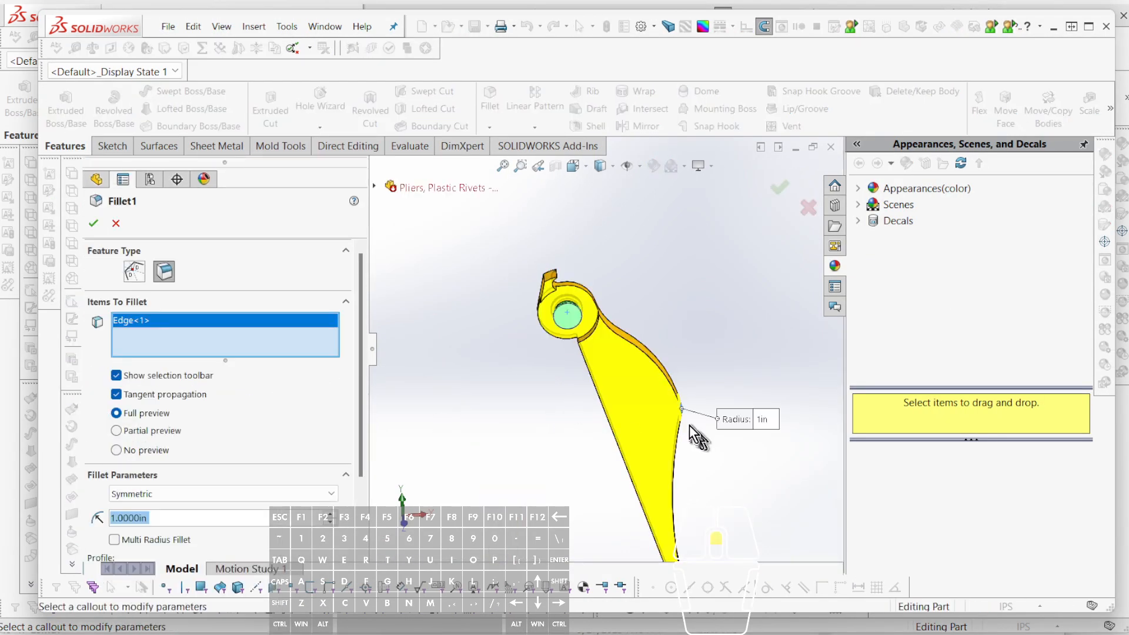
{"action": "middle_click_drag", "start_coordinate": [696, 436], "coordinate": [555, 305]}
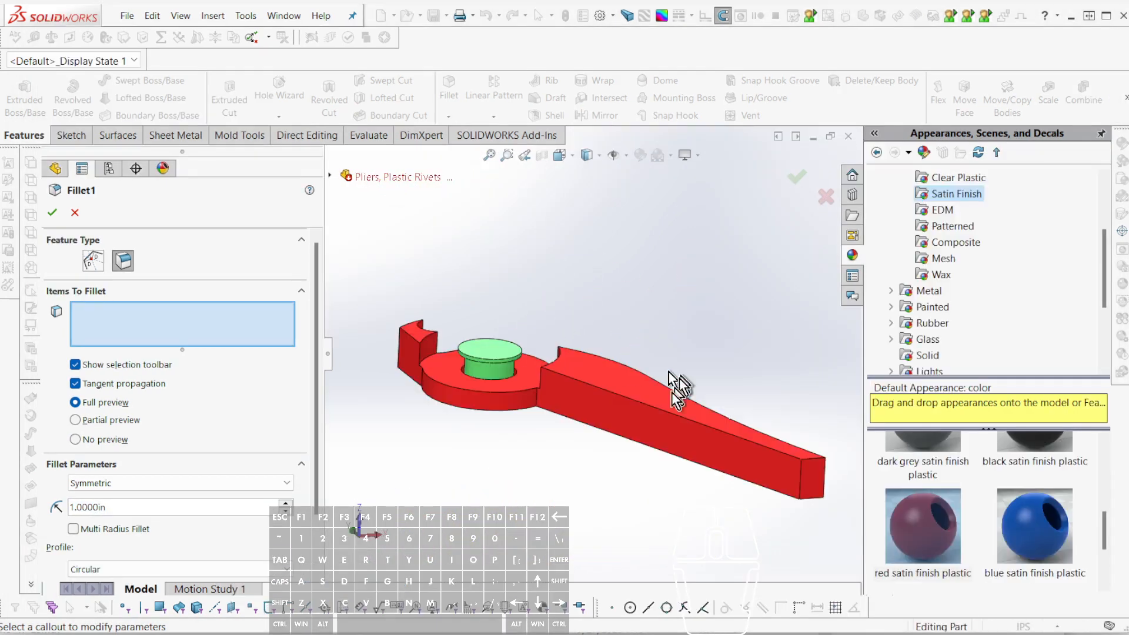
{"action": "middle_click_drag", "start_coordinate": [676, 385], "coordinate": [511, 438]}
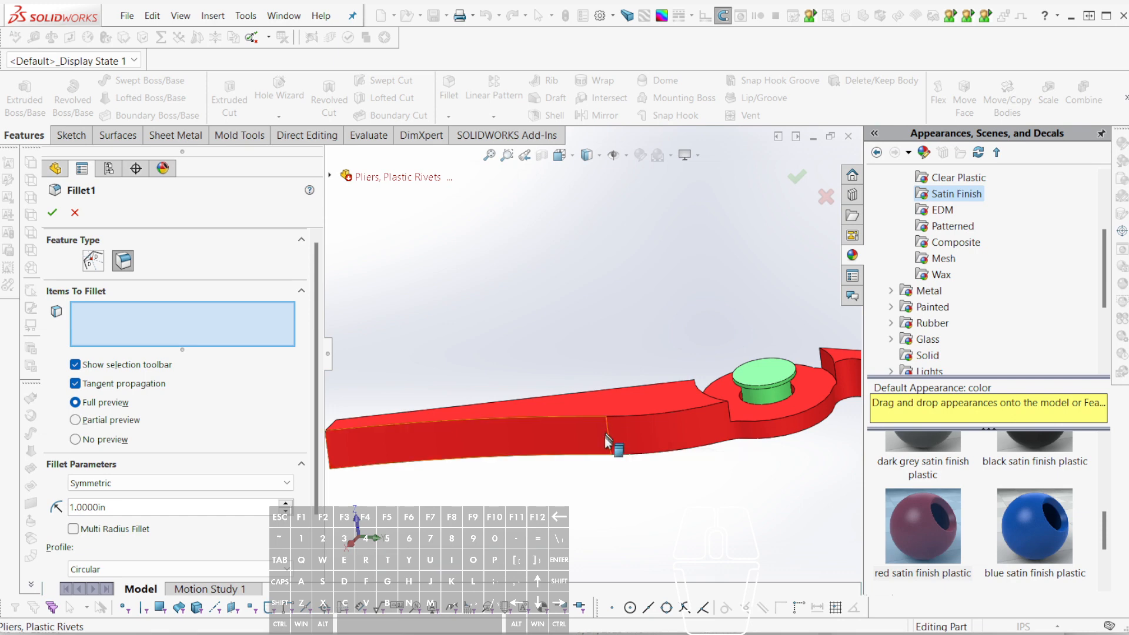
{"action": "middle_click_drag", "start_coordinate": [604, 436], "coordinate": [684, 512]}
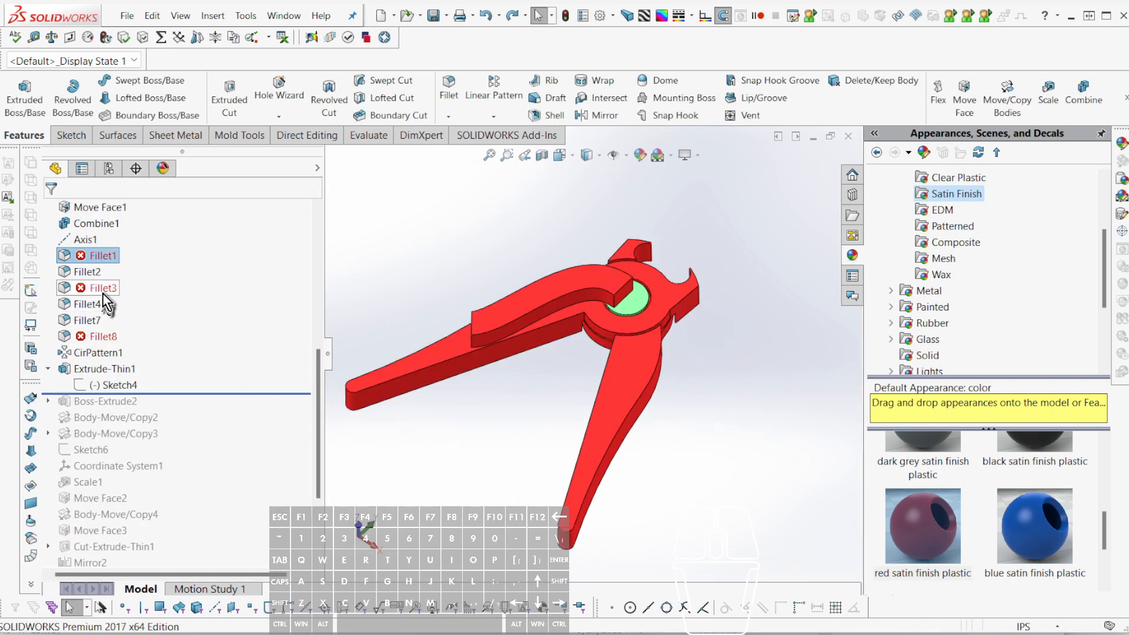
- Open Fillet3 for editing in the working part and compare its selection with Fillet3 in the Copy (3) part
{"action": "left_click", "coordinate": [103, 290]}
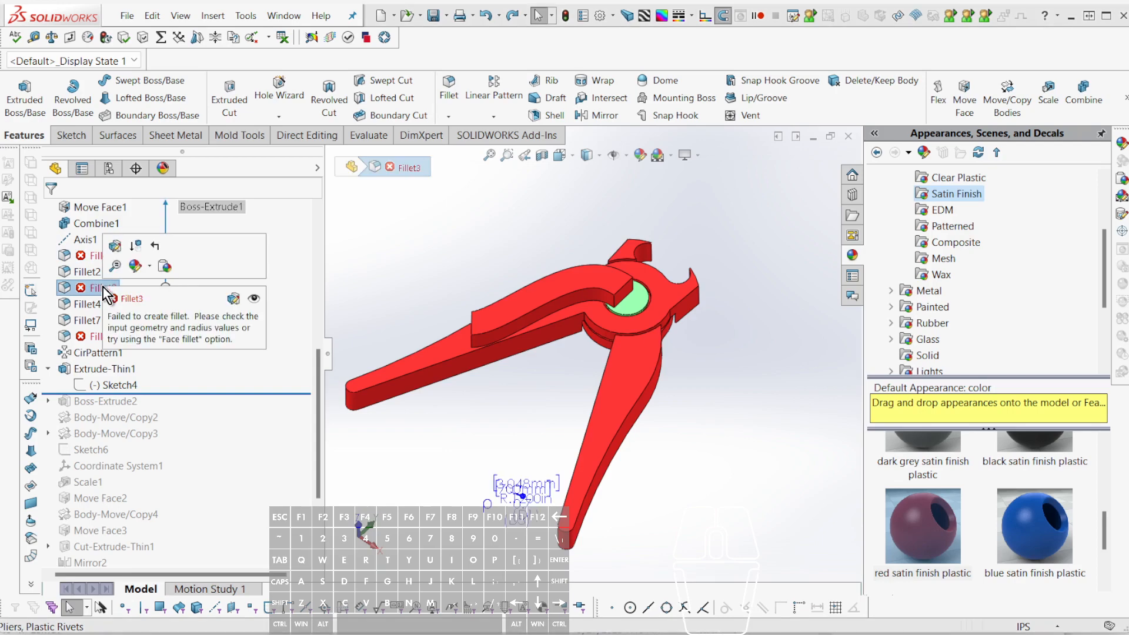
{"action": "left_click", "coordinate": [116, 253]}
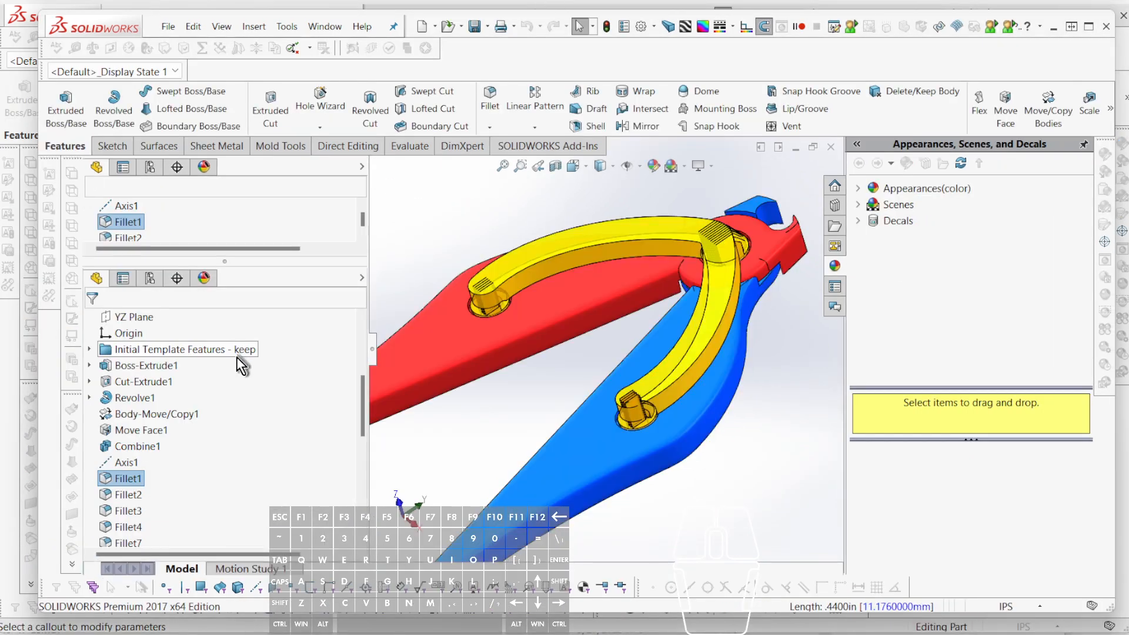
{"action": "right_click", "coordinate": [126, 509]}
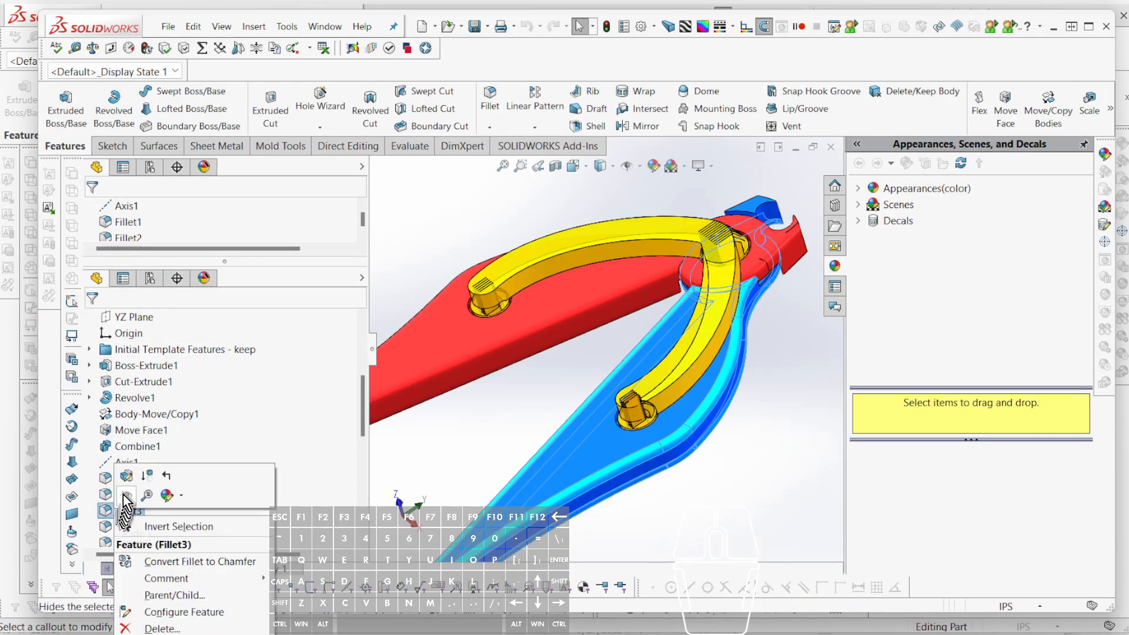
{"action": "left_click", "coordinate": [126, 495]}
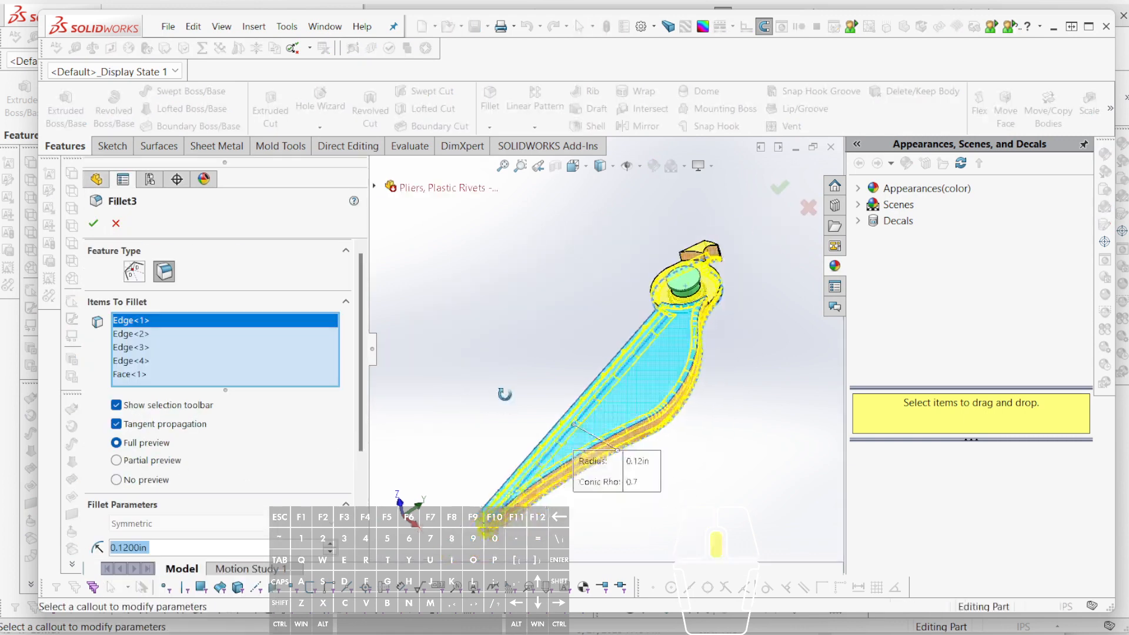
{"action": "middle_click_drag", "start_coordinate": [505, 393], "coordinate": [587, 352]}
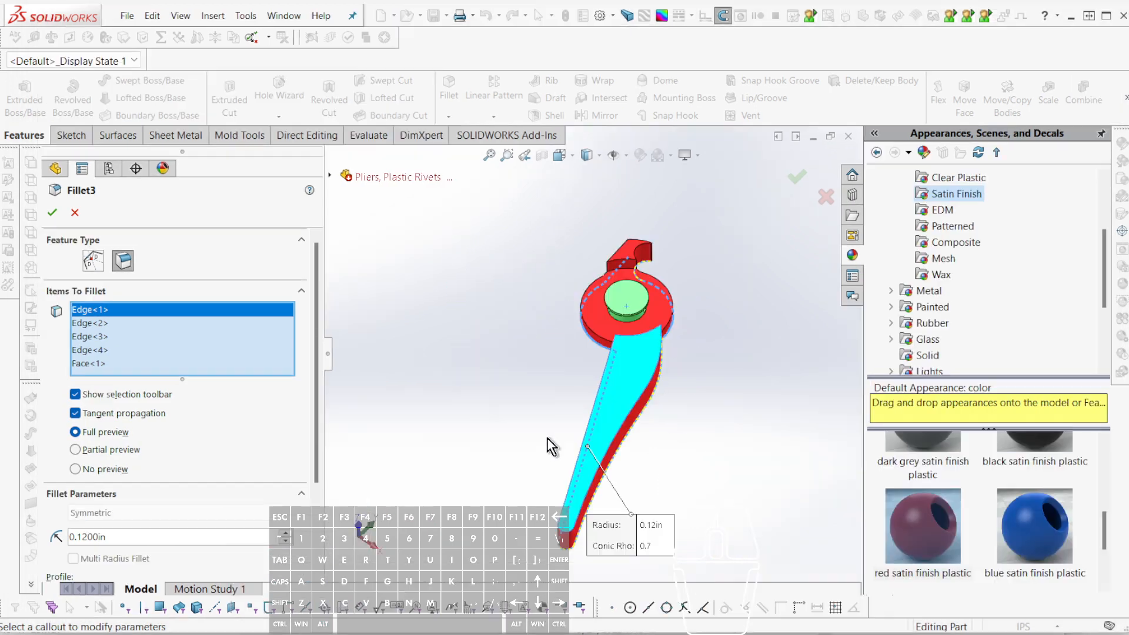
- Set the working part's Fillet3 radius to 0.08 in
{"action": "middle_click_drag", "start_coordinate": [487, 424], "coordinate": [499, 341]}
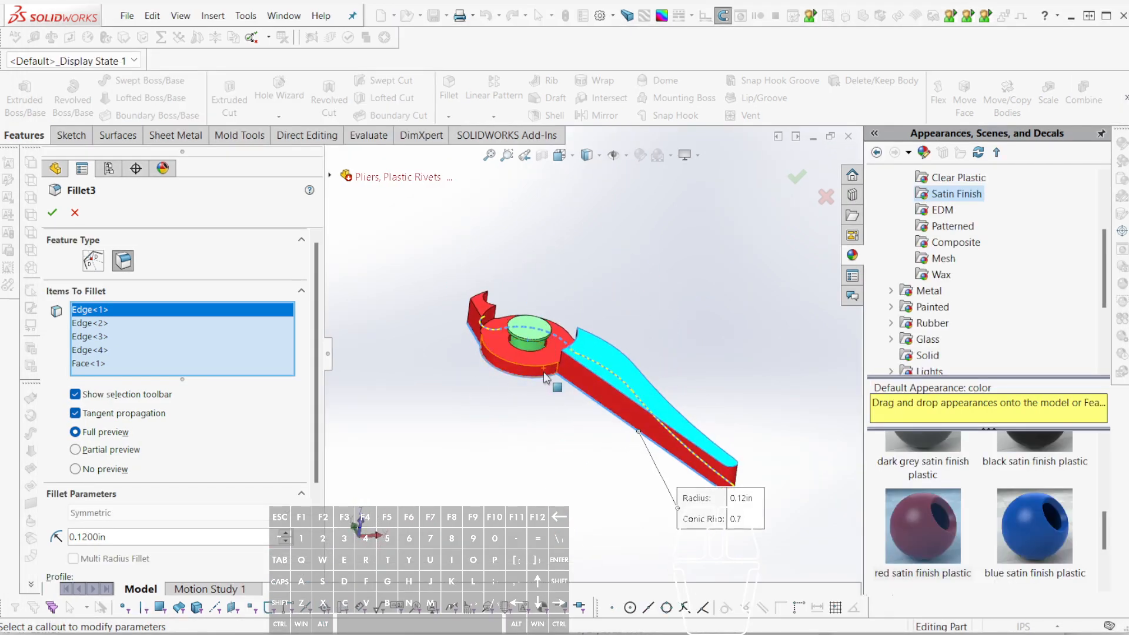
{"action": "left_click", "coordinate": [155, 534]}
{"action": "double_click", "coordinate": [155, 534]}
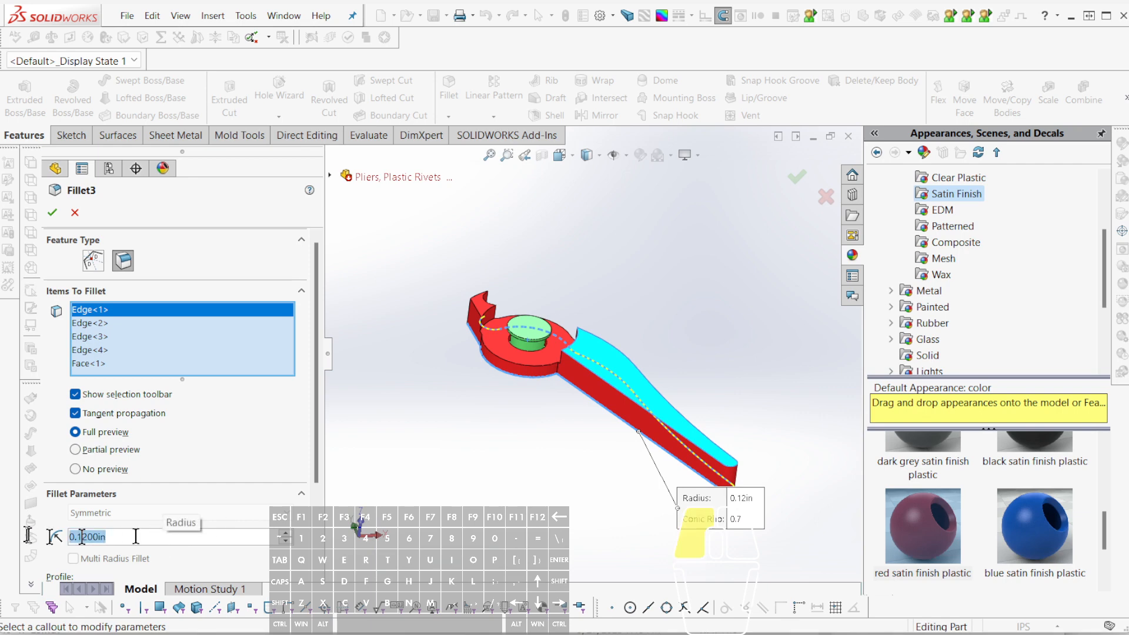
{"action": "type", "text": ".08"}
{"action": "key", "text": "Return"}
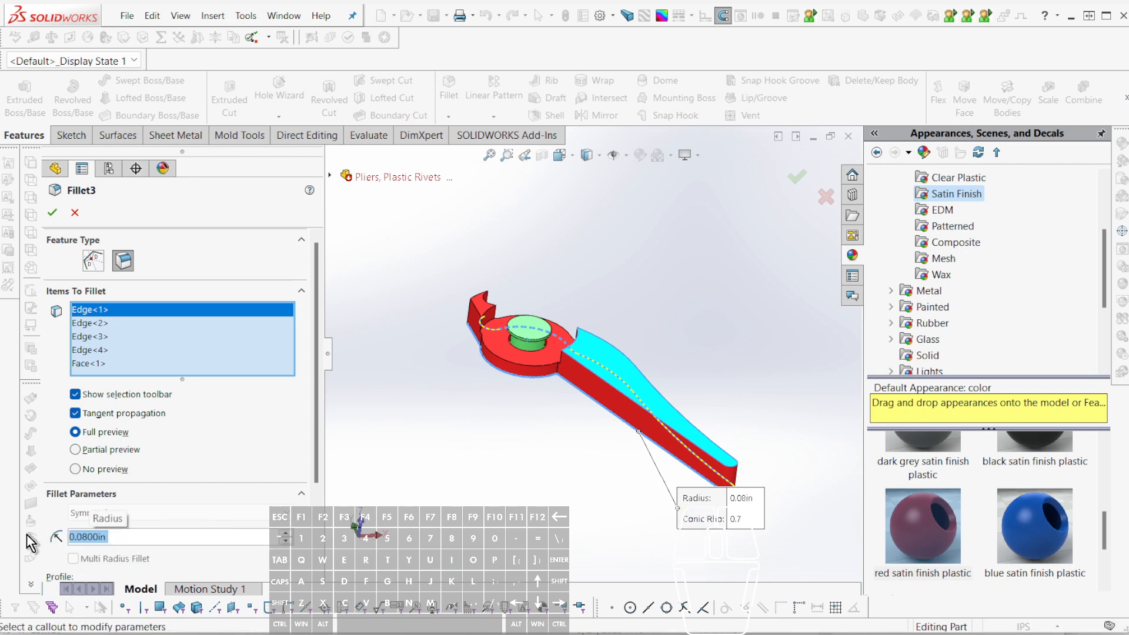
- Reduce the working part's Fillet3 radius to 0.06 in
{"action": "middle_click_drag", "start_coordinate": [561, 409], "coordinate": [411, 426]}
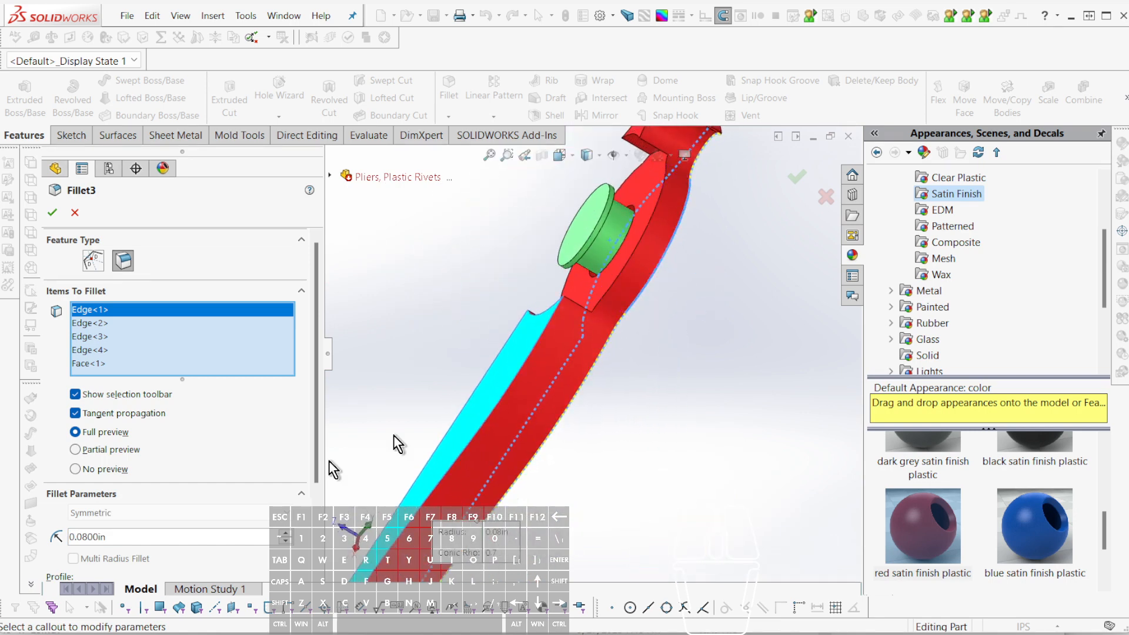
{"action": "double_click", "coordinate": [192, 528]}
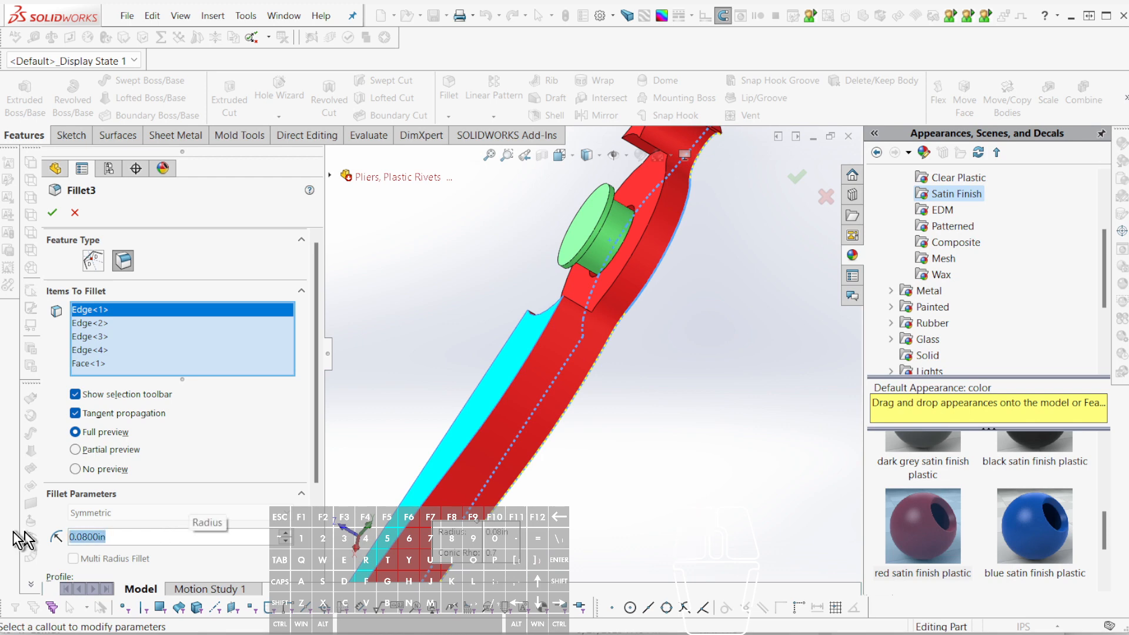
{"action": "type", "text": ".06"}
{"action": "key", "text": "Return"}
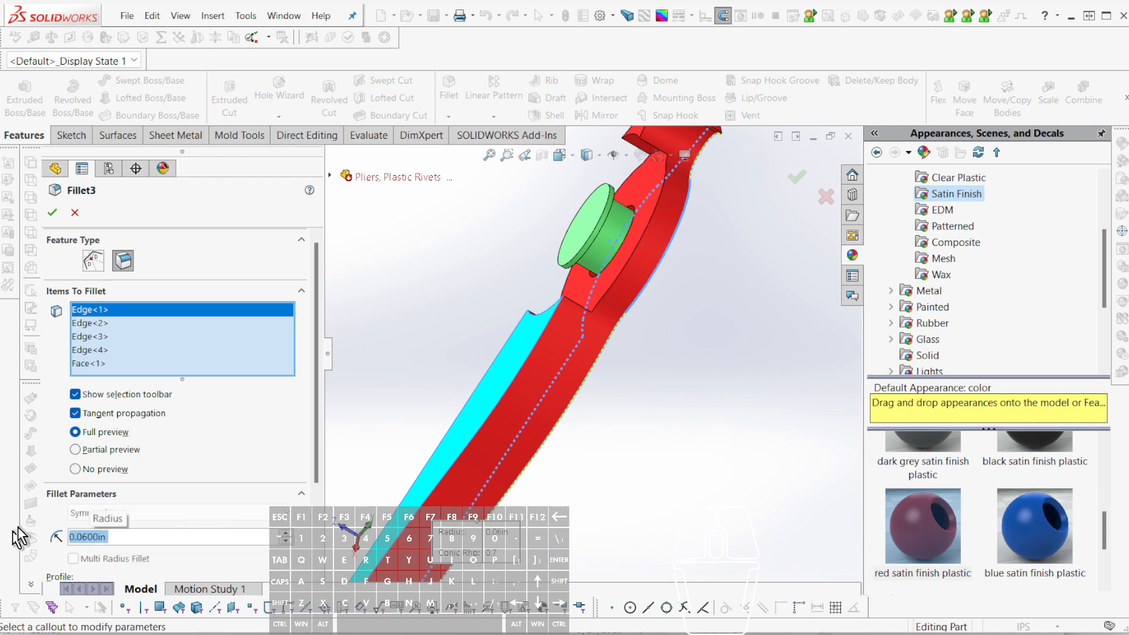
- Examine Fillet3's selected edges and face around the jaw, pivot and handle of the pliers half
{"action": "middle_click_drag", "start_coordinate": [341, 450], "coordinate": [412, 390]}
{"action": "scroll", "coordinate": [581, 308], "scroll_direction": "up", "scroll_amount": 4}
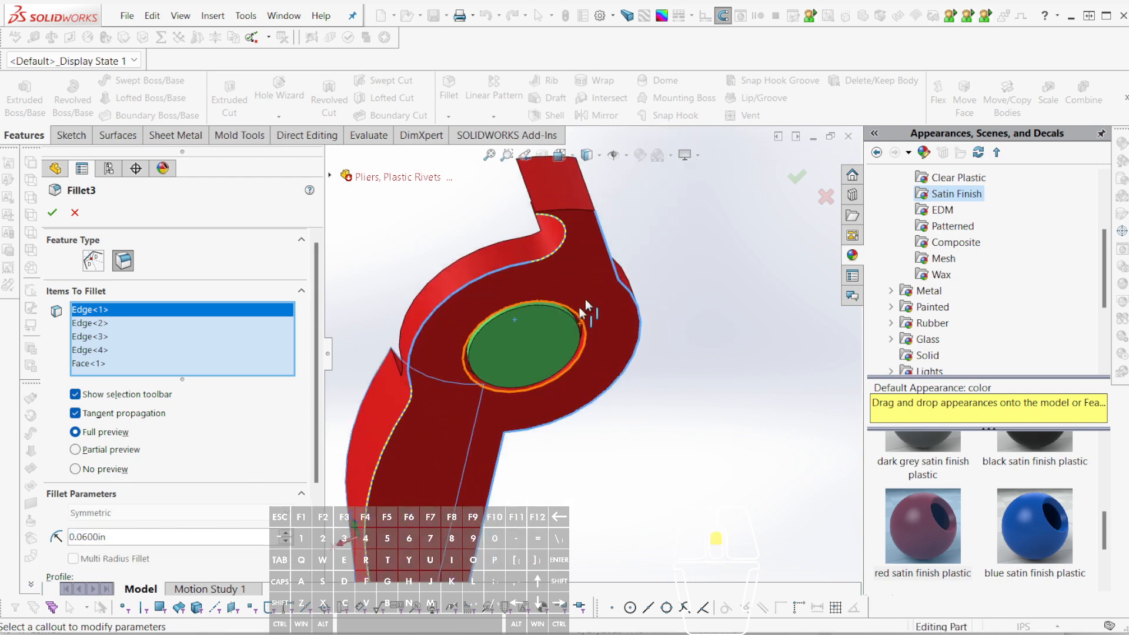
{"action": "scroll", "coordinate": [559, 224], "scroll_direction": "up", "scroll_amount": 8}
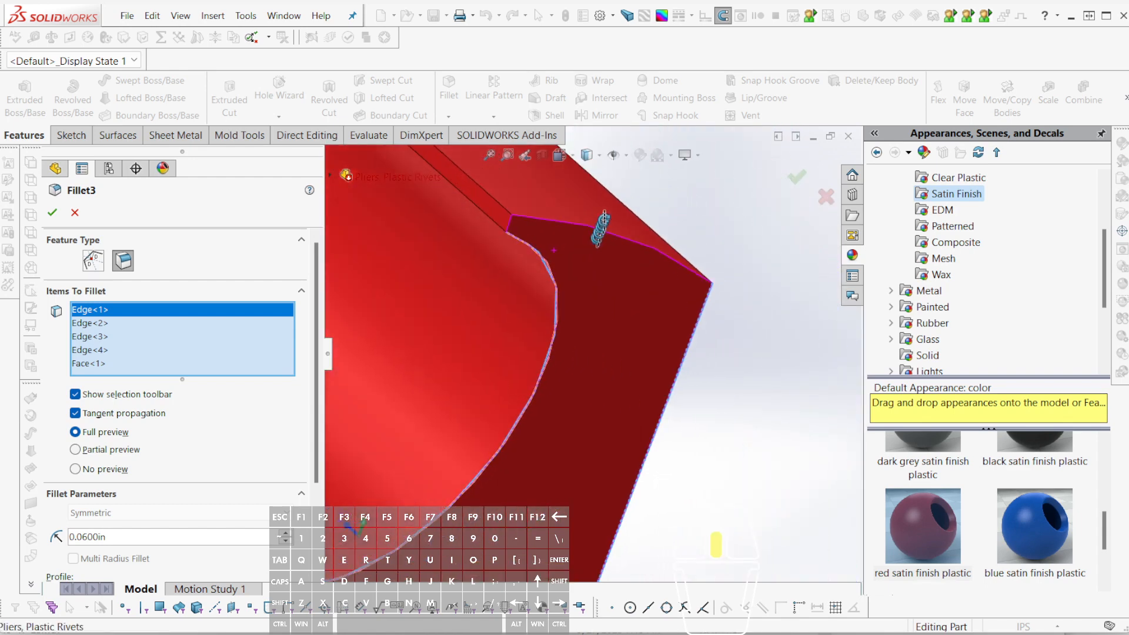
{"action": "scroll", "coordinate": [516, 347], "scroll_direction": "down", "scroll_amount": 8}
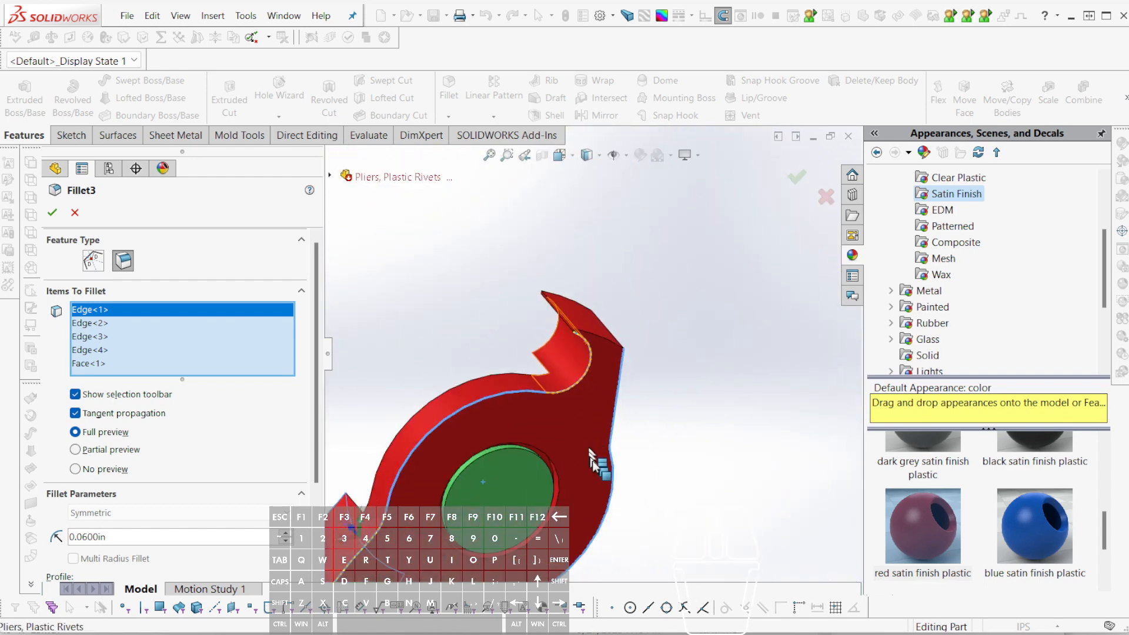
{"action": "scroll", "coordinate": [512, 404], "scroll_direction": "up", "scroll_amount": 6}
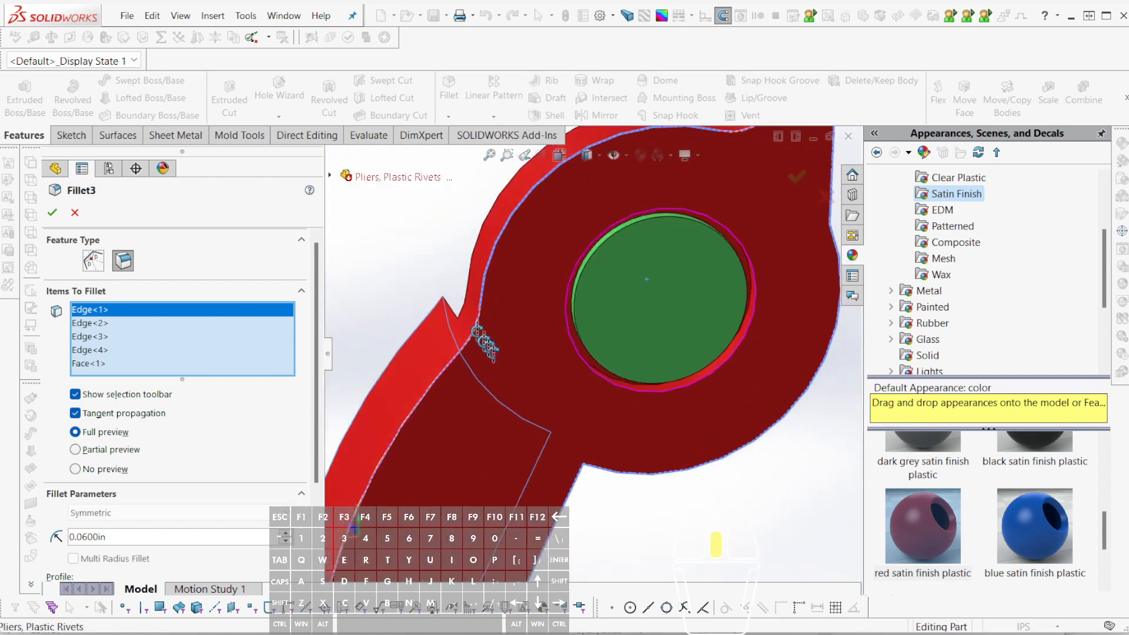
{"action": "scroll", "coordinate": [454, 298], "scroll_direction": "up", "scroll_amount": 1}
{"action": "scroll", "coordinate": [564, 393], "scroll_direction": "down", "scroll_amount": 2}
{"action": "scroll", "coordinate": [599, 461], "scroll_direction": "up", "scroll_amount": 2}
{"action": "middle_click_drag", "start_coordinate": [600, 461], "coordinate": [586, 384]}
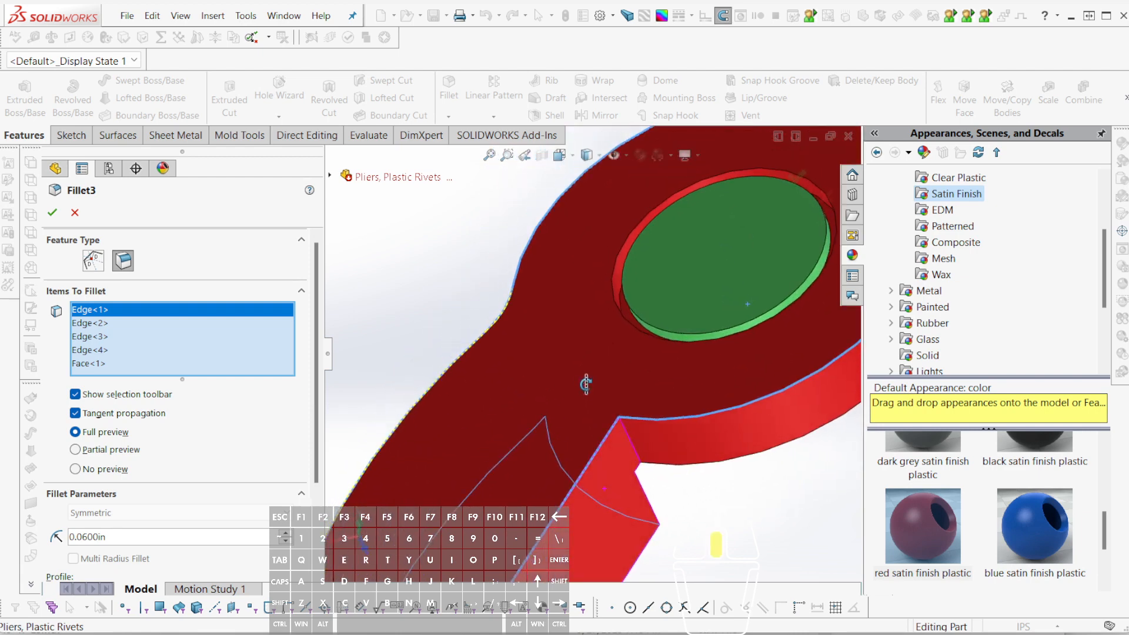
{"action": "scroll", "coordinate": [636, 426], "scroll_direction": "down", "scroll_amount": 5}
{"action": "scroll", "coordinate": [579, 453], "scroll_direction": "down", "scroll_amount": 2}
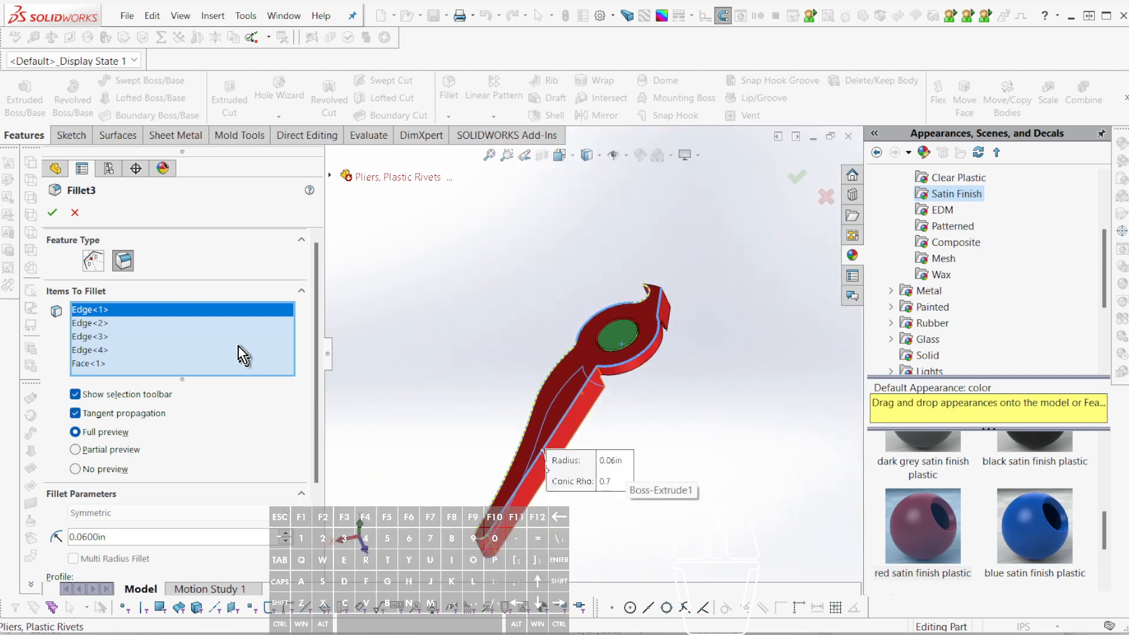
- Remove the selected face from Fillet3's items and add the long edge of the handle instead
{"action": "right_click", "coordinate": [239, 349]}
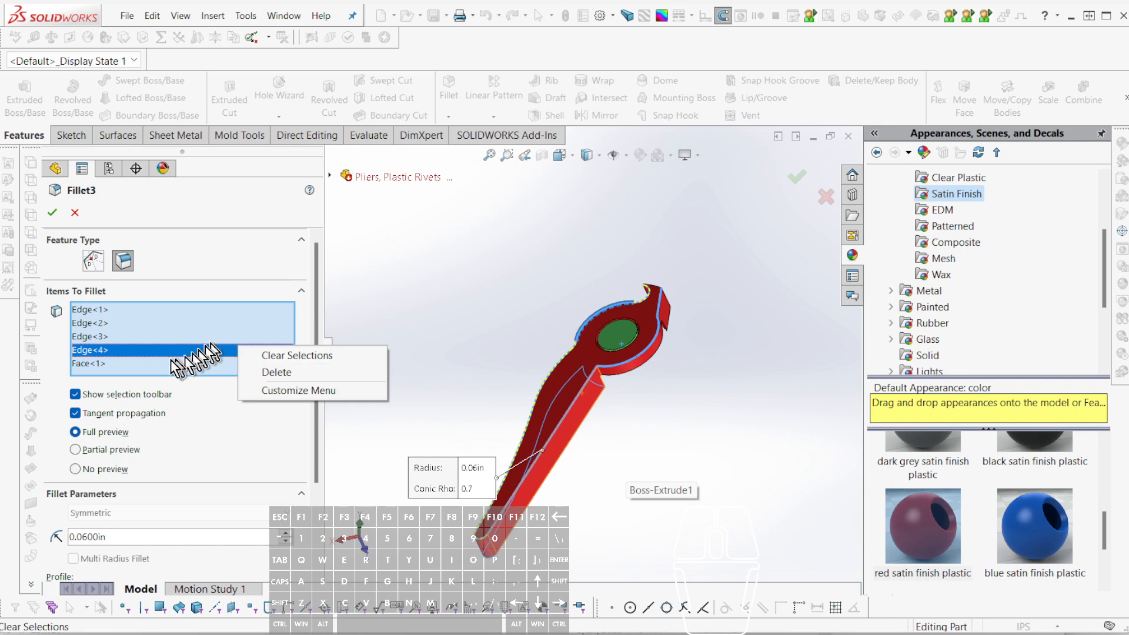
{"action": "left_click", "coordinate": [88, 362]}
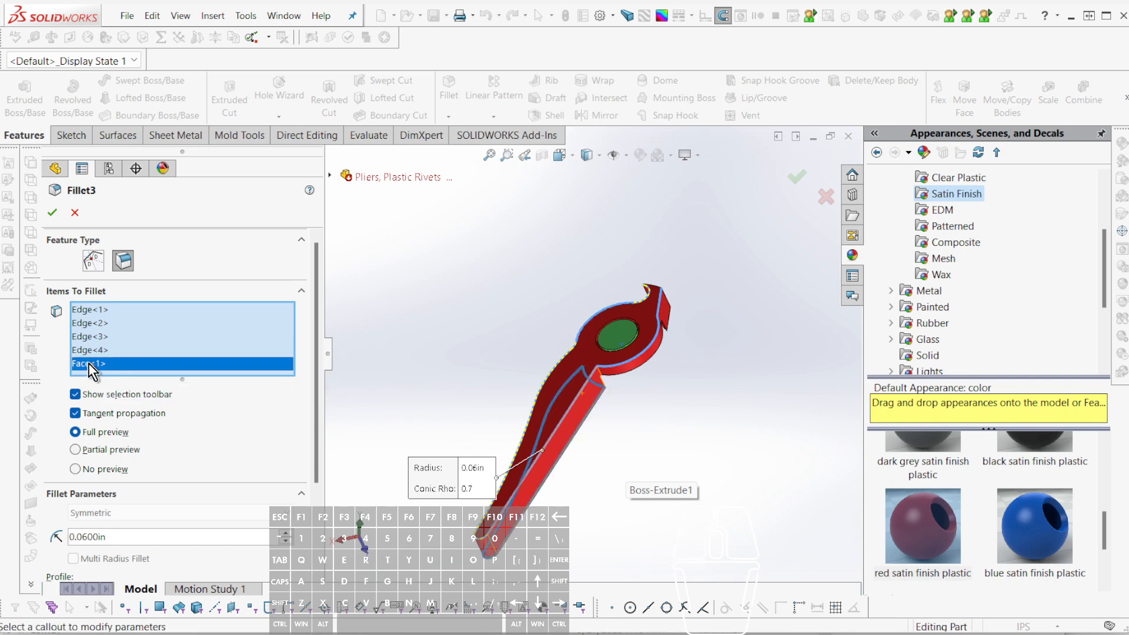
{"action": "key", "text": "Delete"}
{"action": "middle_click_drag", "start_coordinate": [506, 277], "coordinate": [845, 259]}
{"action": "scroll", "coordinate": [694, 380], "scroll_direction": "down", "scroll_amount": 2}
{"action": "middle_click_drag", "start_coordinate": [693, 380], "coordinate": [529, 412]}
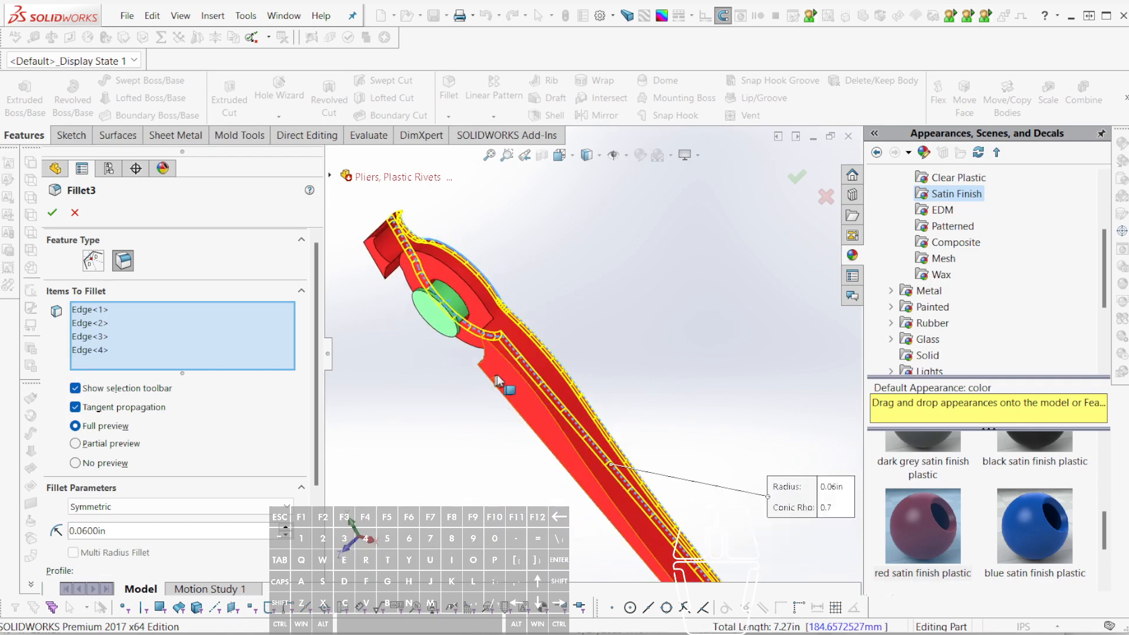
{"action": "left_click", "coordinate": [517, 374]}
{"action": "scroll", "coordinate": [517, 375], "scroll_direction": "up", "scroll_amount": 3}
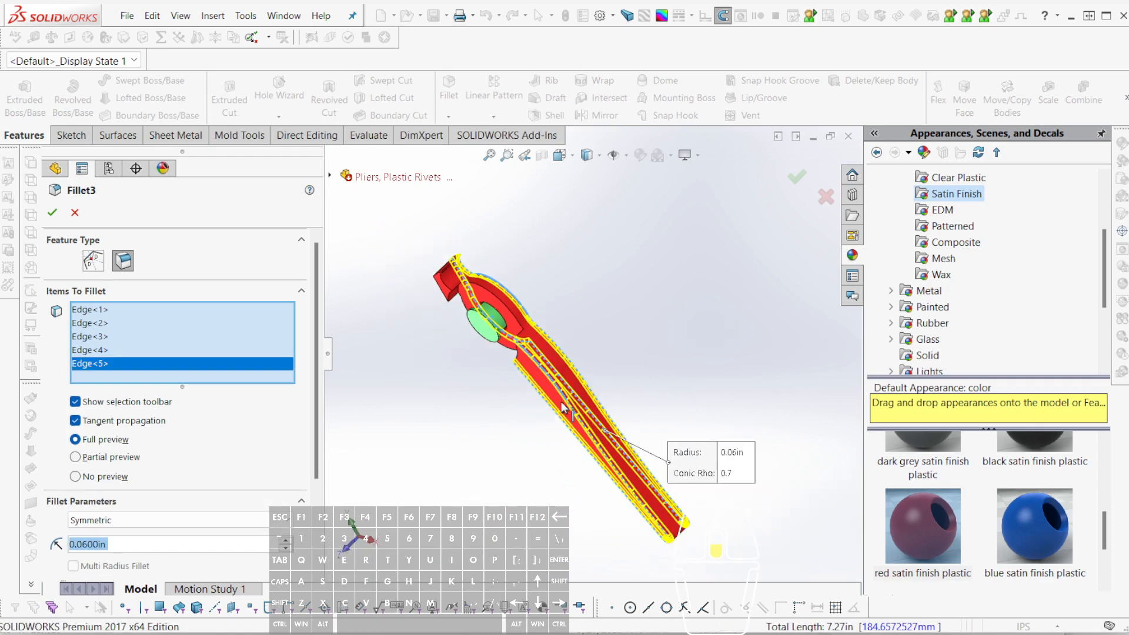
- Add the jaw's inner curved edge and two straight outer edges to Fillet3's items
{"action": "middle_click_drag", "start_coordinate": [563, 406], "coordinate": [471, 324]}
{"action": "scroll", "coordinate": [505, 314], "scroll_direction": "down", "scroll_amount": 5}
{"action": "left_click", "coordinate": [434, 344]}
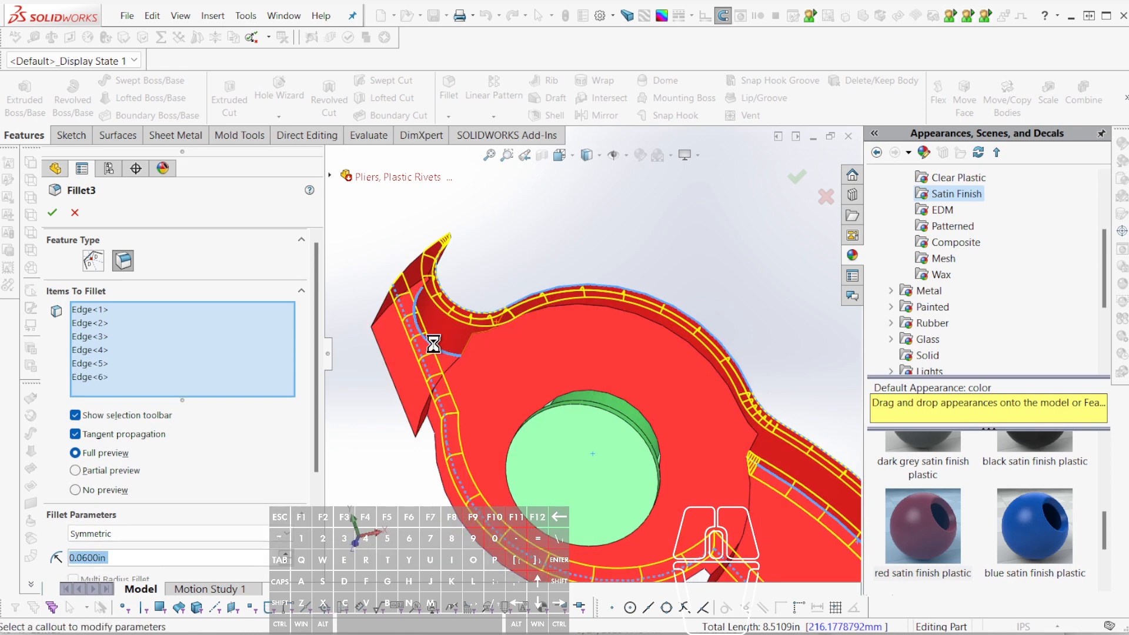
{"action": "left_click", "coordinate": [401, 400]}
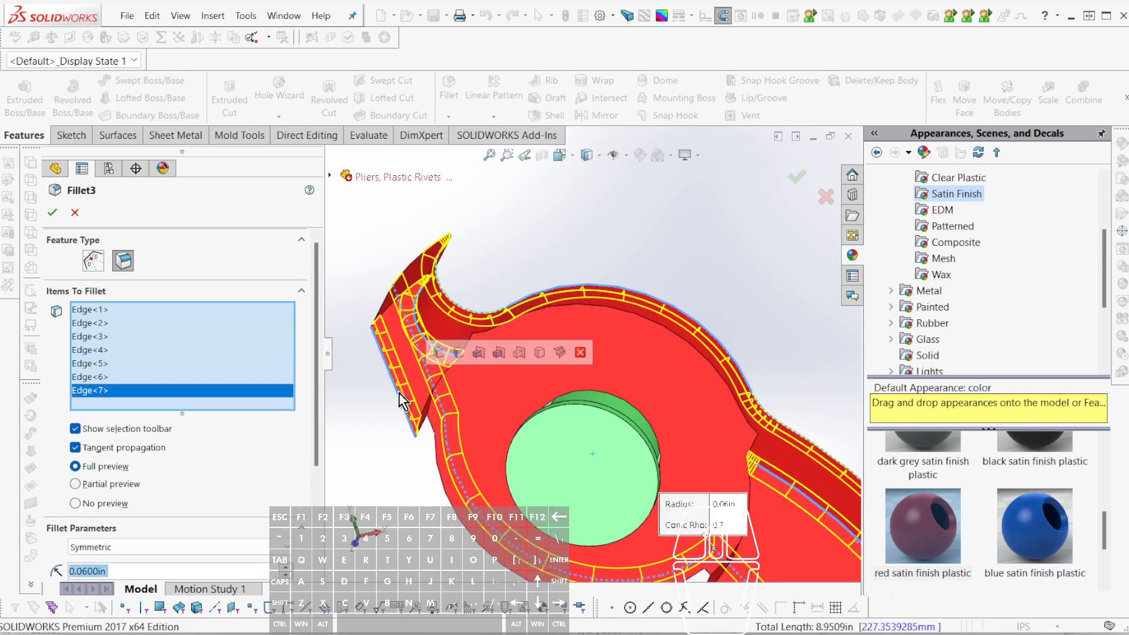
{"action": "left_click", "coordinate": [392, 306]}
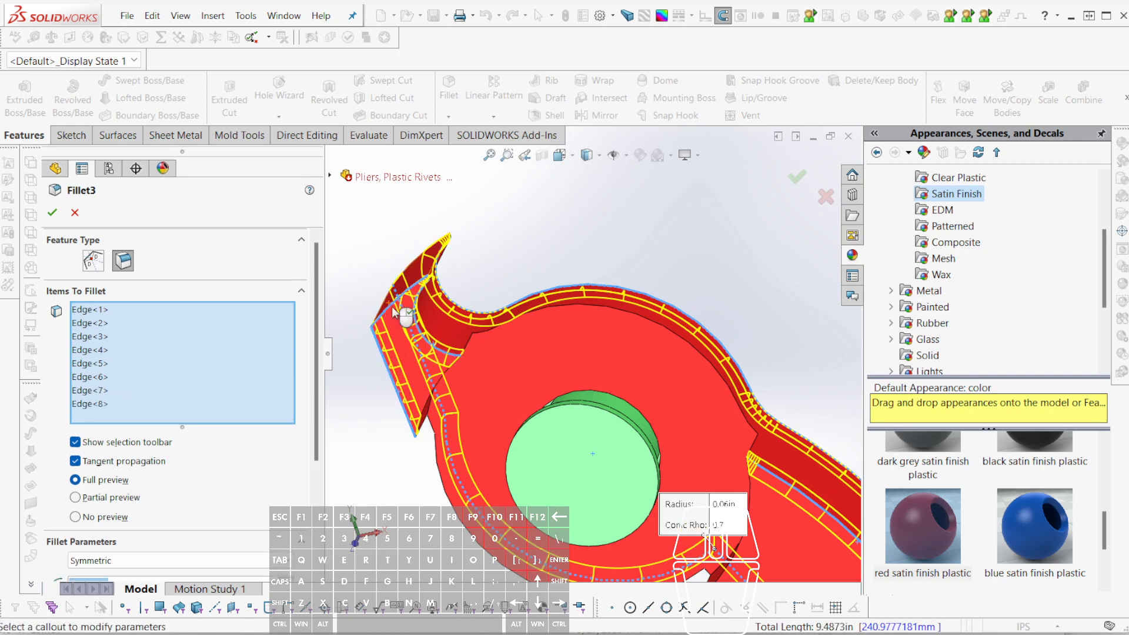
- Try adding the jaw tip's outer edge to Fillet3, keeping only the adjoining edge across the jaw's thickness
{"action": "left_click", "coordinate": [410, 262]}
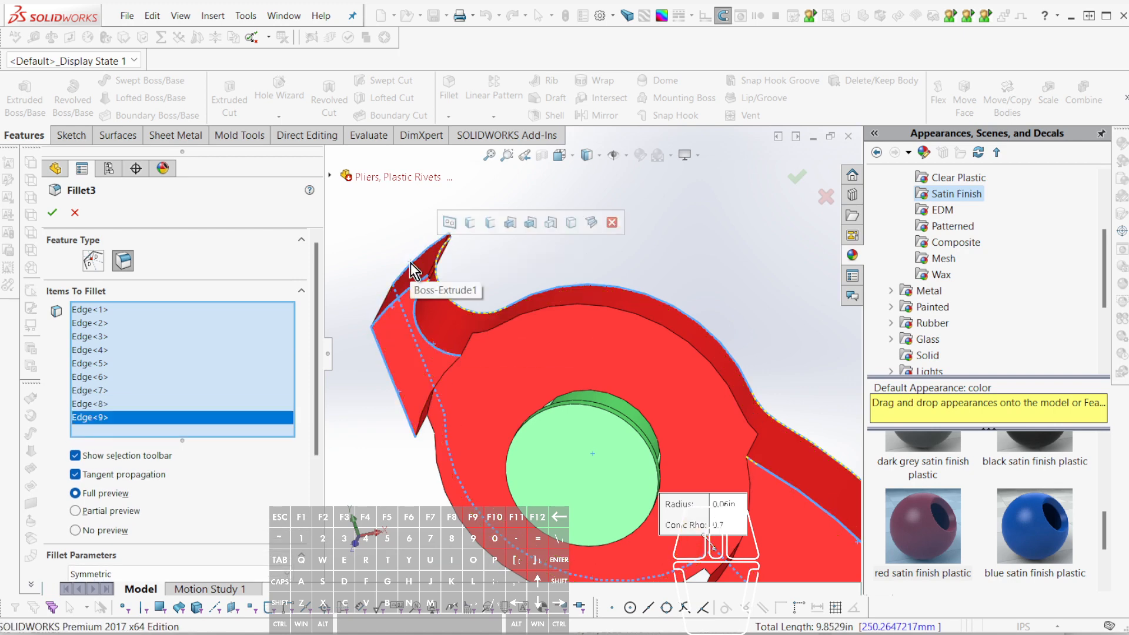
{"action": "left_click", "coordinate": [410, 263]}
{"action": "scroll", "coordinate": [410, 263], "scroll_direction": "down", "scroll_amount": 3}
{"action": "middle_click_drag", "start_coordinate": [415, 270], "coordinate": [494, 305]}
{"action": "scroll", "coordinate": [496, 349], "scroll_direction": "up", "scroll_amount": 1}
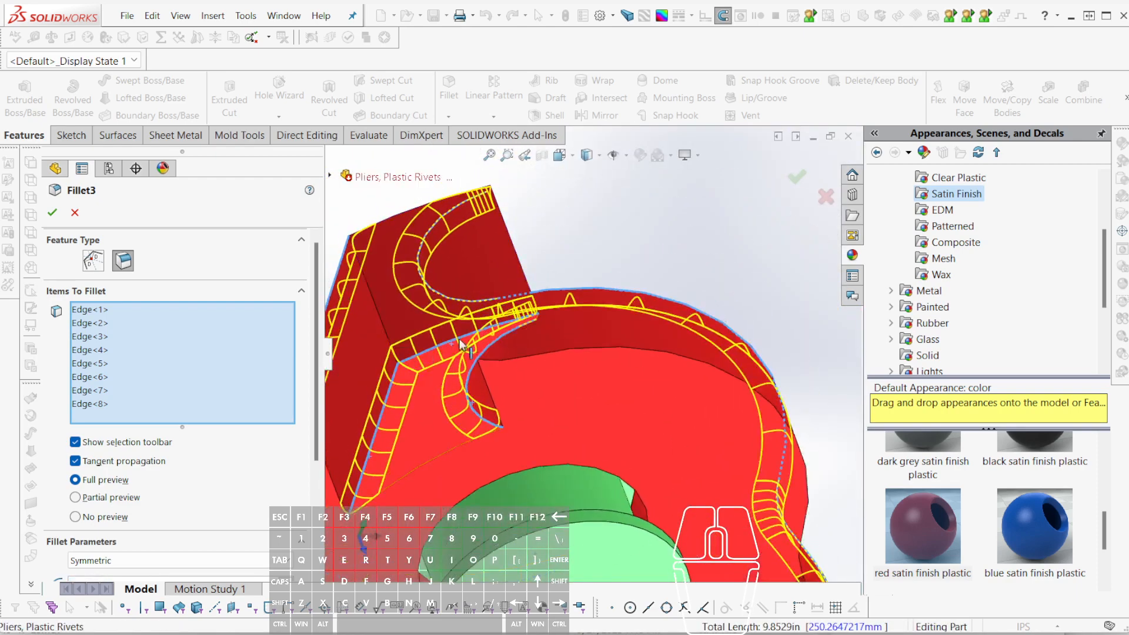
{"action": "left_click", "coordinate": [398, 215]}
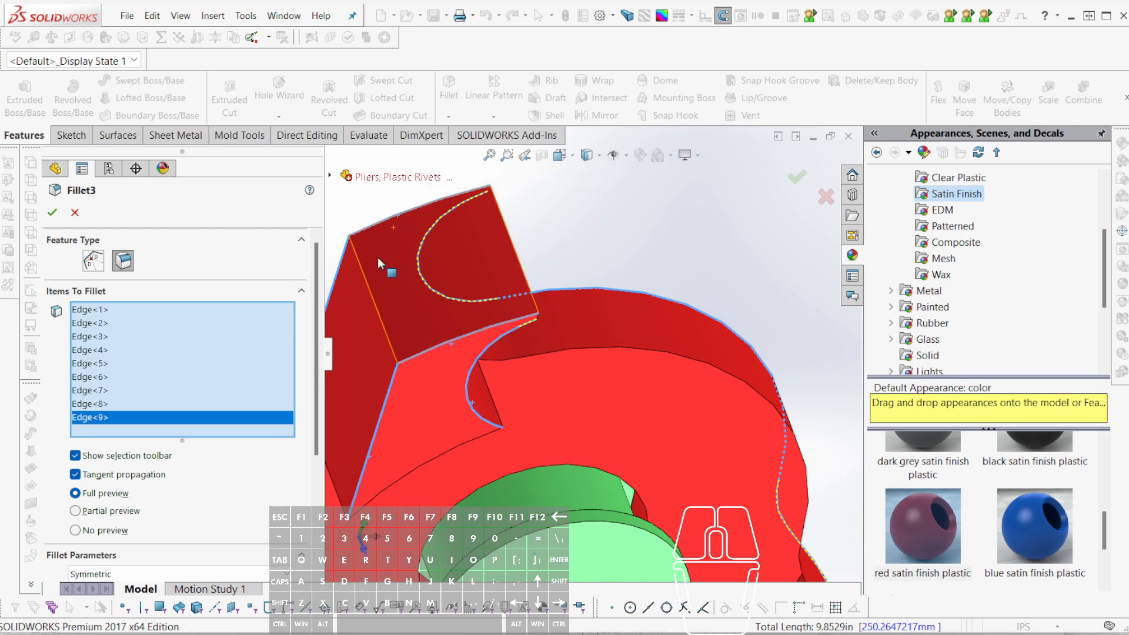
{"action": "left_click", "coordinate": [367, 274]}
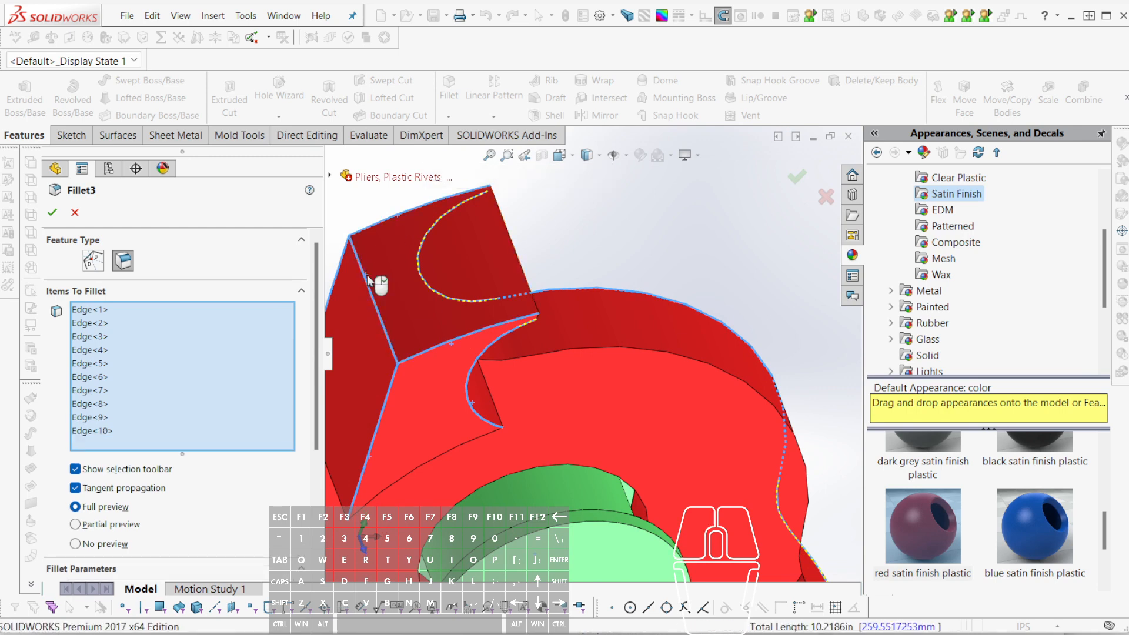
{"action": "left_click", "coordinate": [369, 229]}
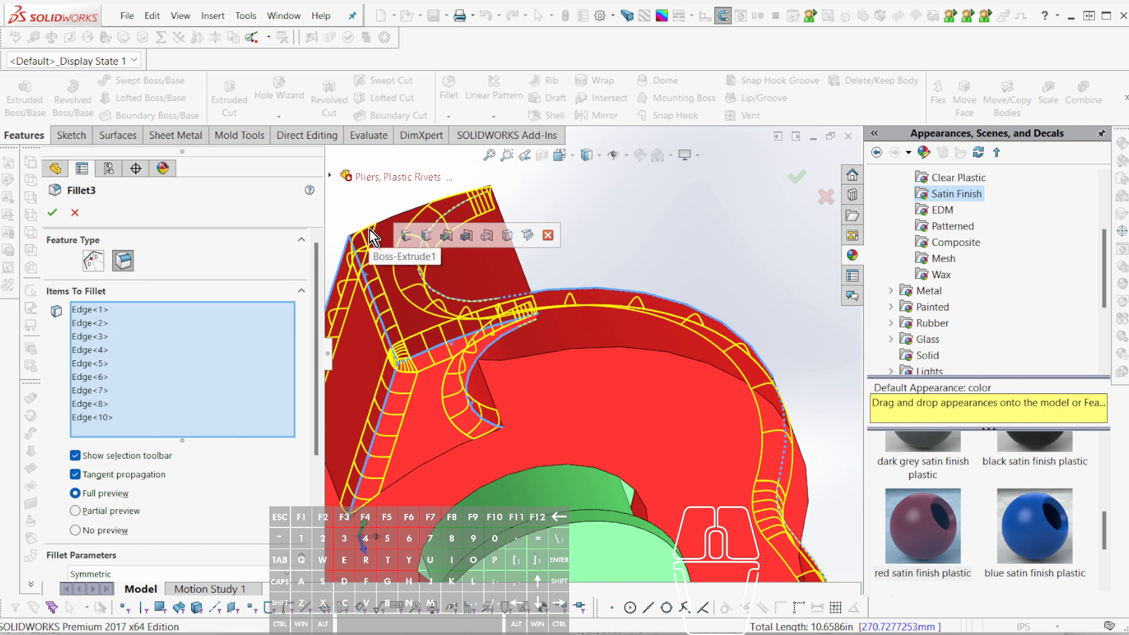
- Try a Fillet3 radius of 0.05 in with the jaw tip's outer edge included
{"action": "scroll", "coordinate": [197, 459], "scroll_direction": "down", "scroll_amount": 3}
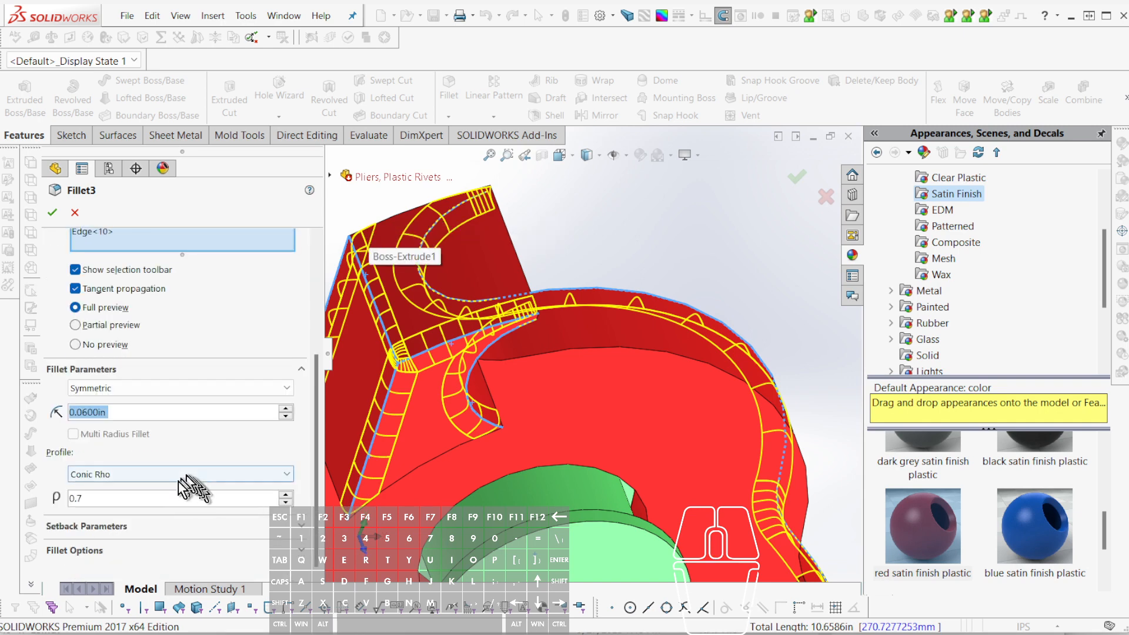
{"action": "type", "text": "."}
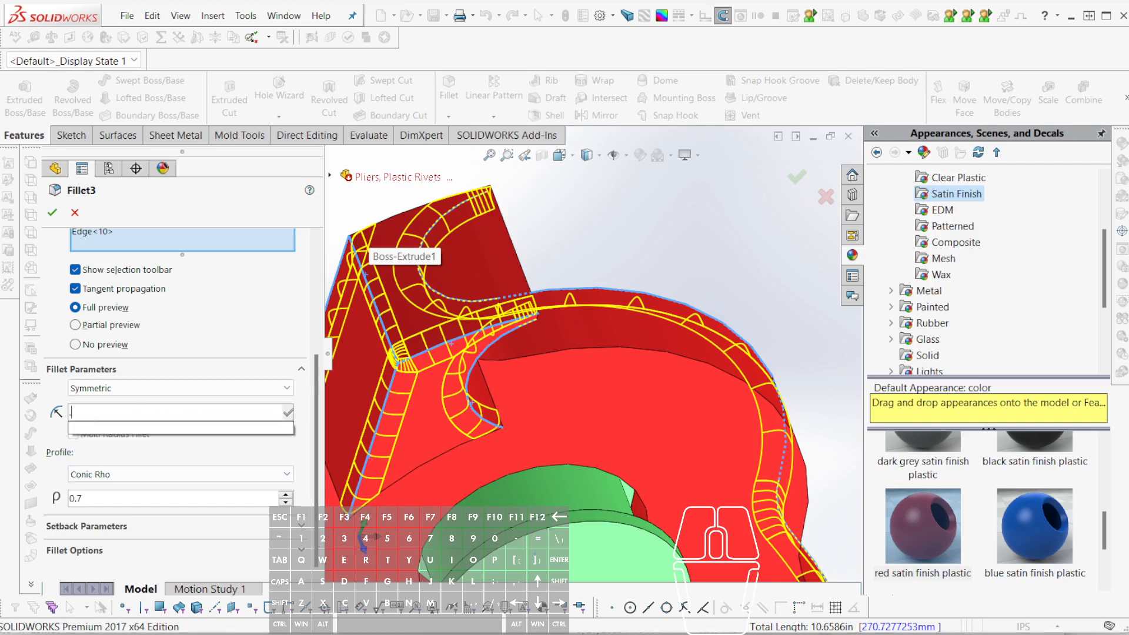
{"action": "type", "text": "05"}
{"action": "key", "text": "Return"}
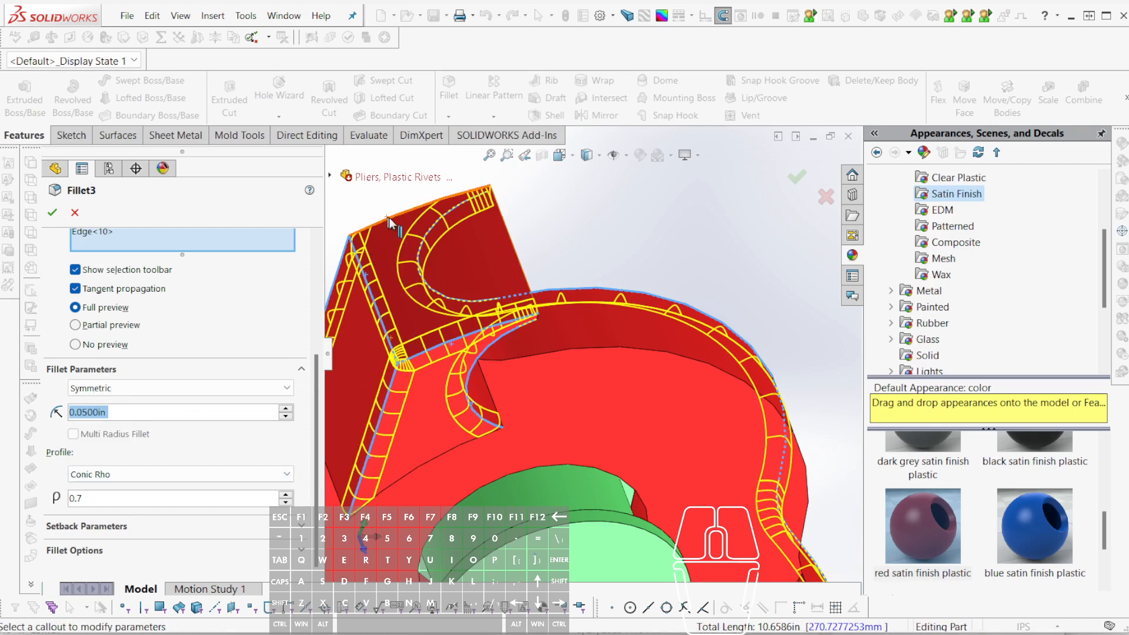
{"action": "left_click", "coordinate": [389, 217]}
{"action": "left_click", "coordinate": [390, 221]}
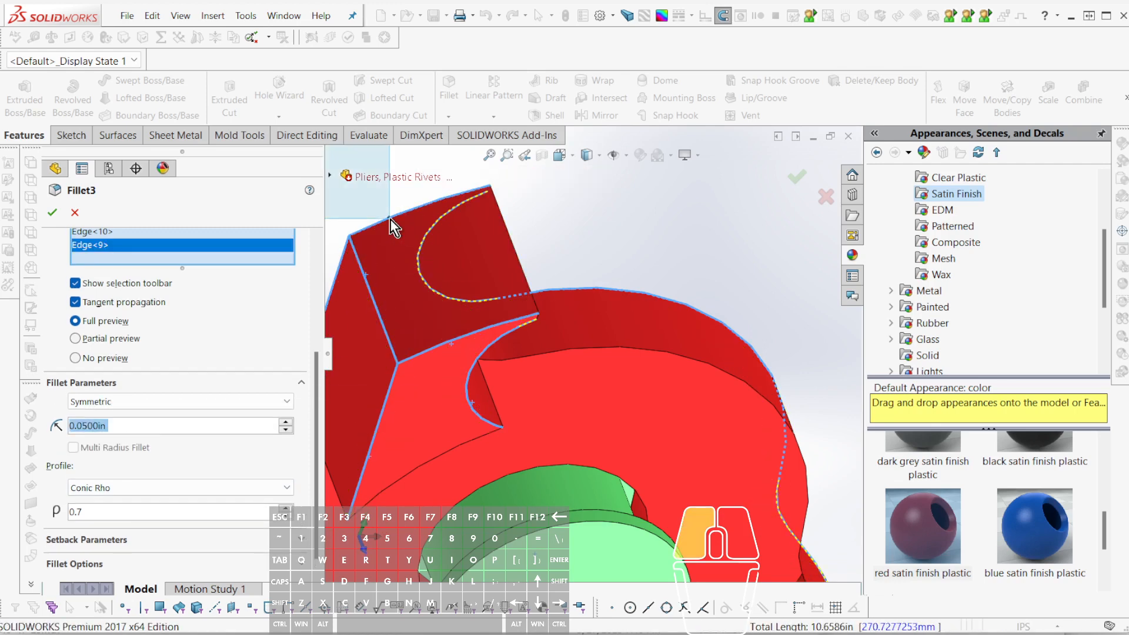
{"action": "left_click", "coordinate": [390, 214]}
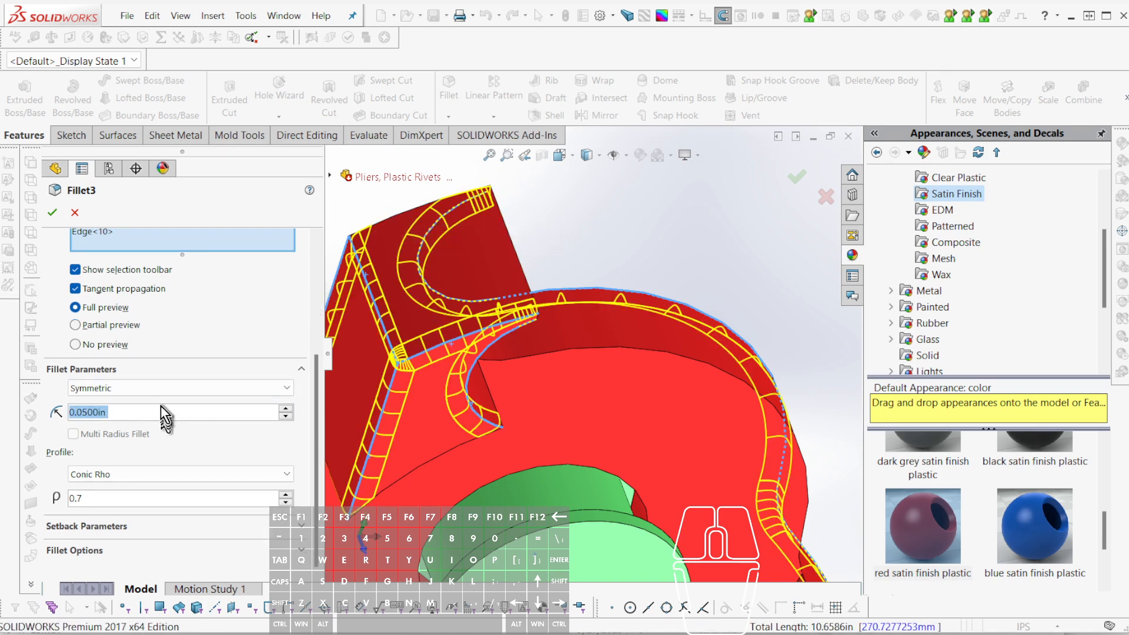
- Set Fillet3's radius to 0.08 in and accept the fillet
{"action": "type", "text": "0.08"}
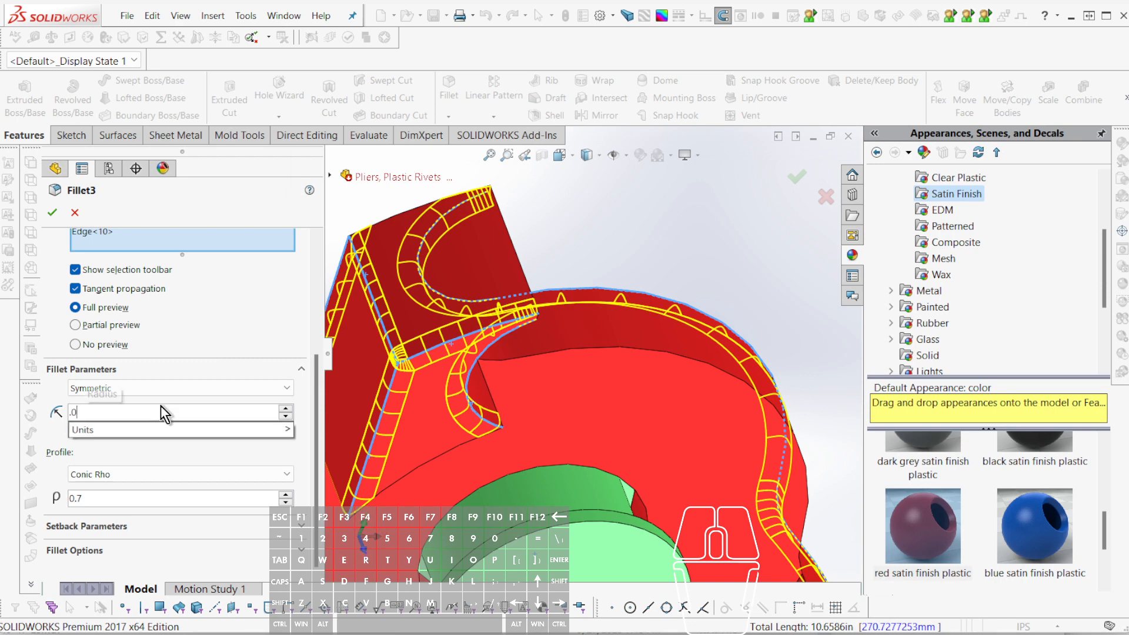
{"action": "key", "text": "Return"}
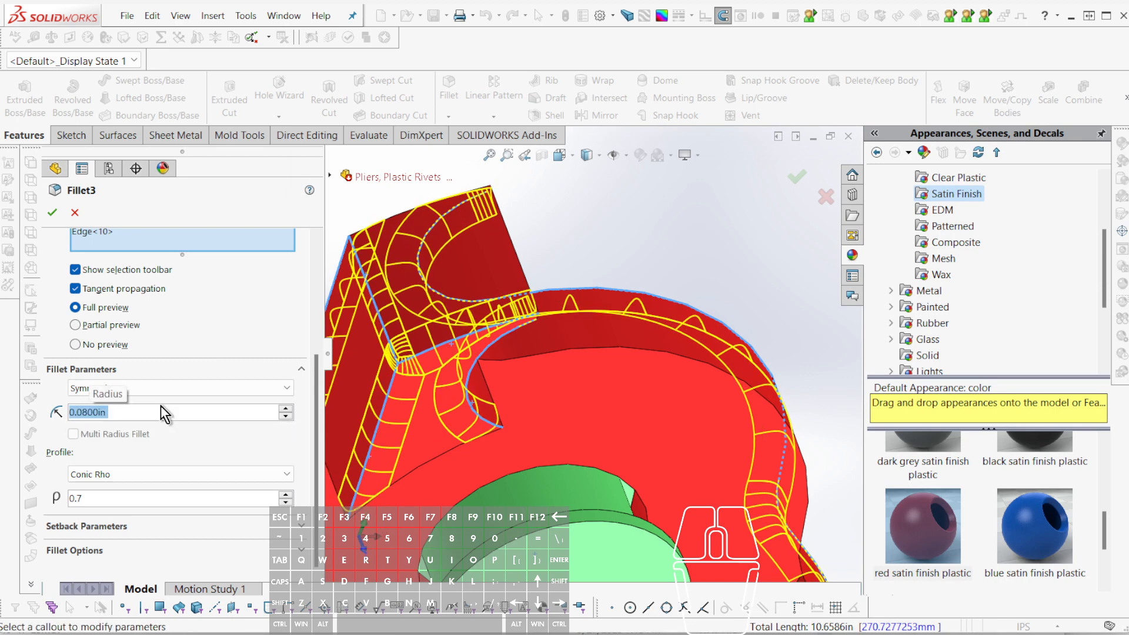
{"action": "key", "text": "Return"}
{"action": "middle_click_drag", "start_coordinate": [733, 405], "coordinate": [721, 511]}
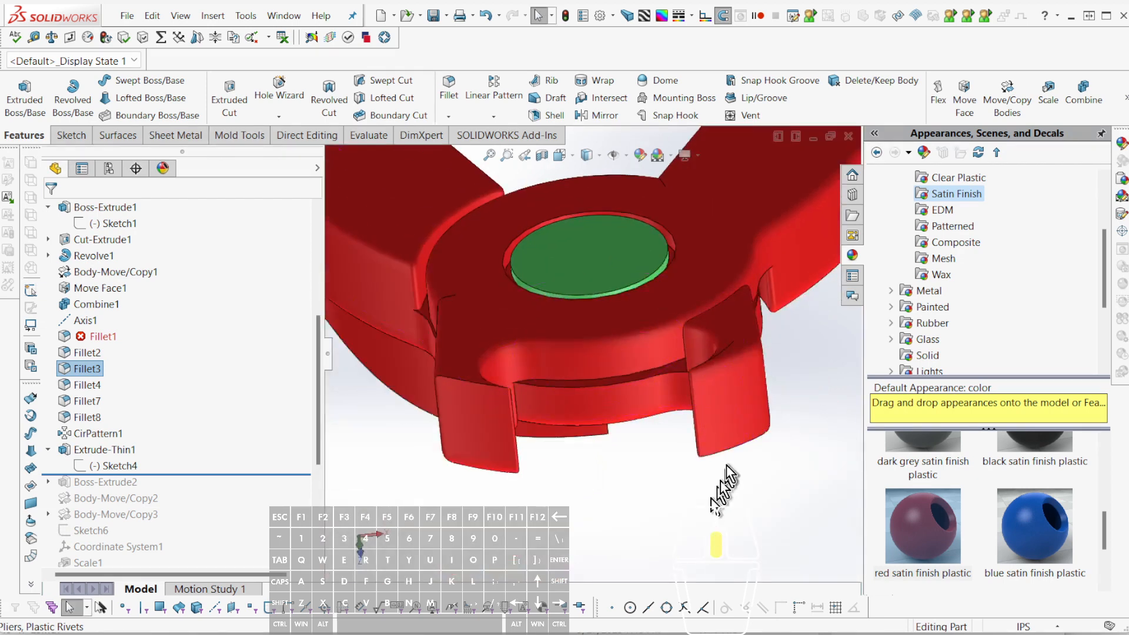
{"action": "scroll", "coordinate": [700, 392], "scroll_direction": "up", "scroll_amount": 10}
{"action": "middle_click_drag", "start_coordinate": [779, 399], "coordinate": [738, 314]}
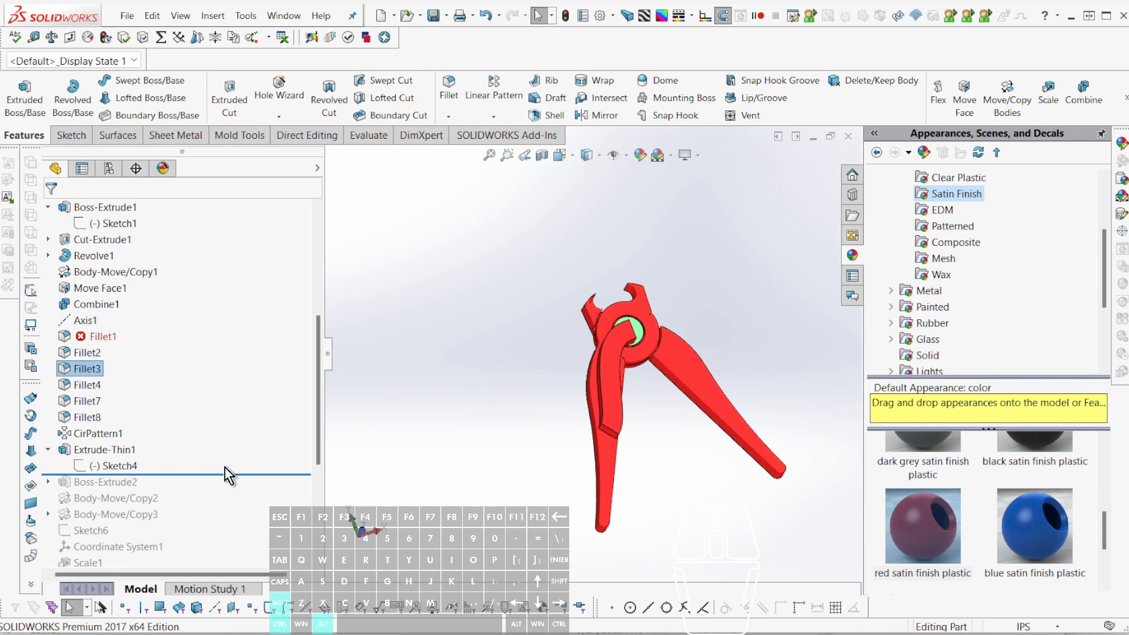
- Roll the model forward to the end of its feature history and inspect the handle where the spring arm attaches
{"action": "key", "text": "ctrl+alt+shift+r"}
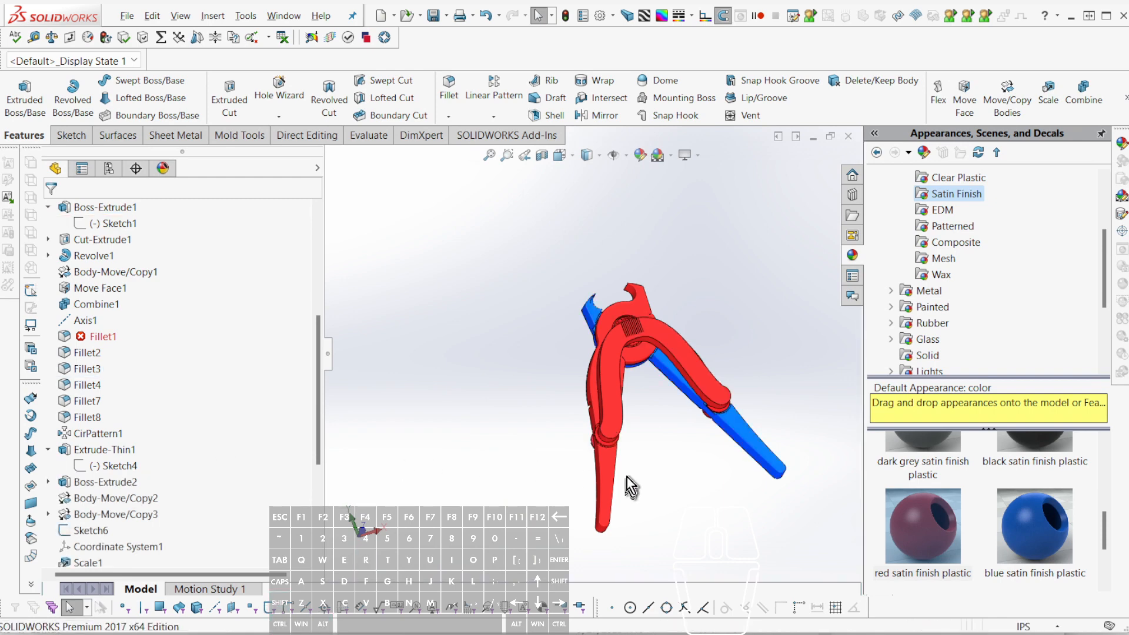
{"action": "scroll", "coordinate": [608, 402], "scroll_direction": "down", "scroll_amount": 5}
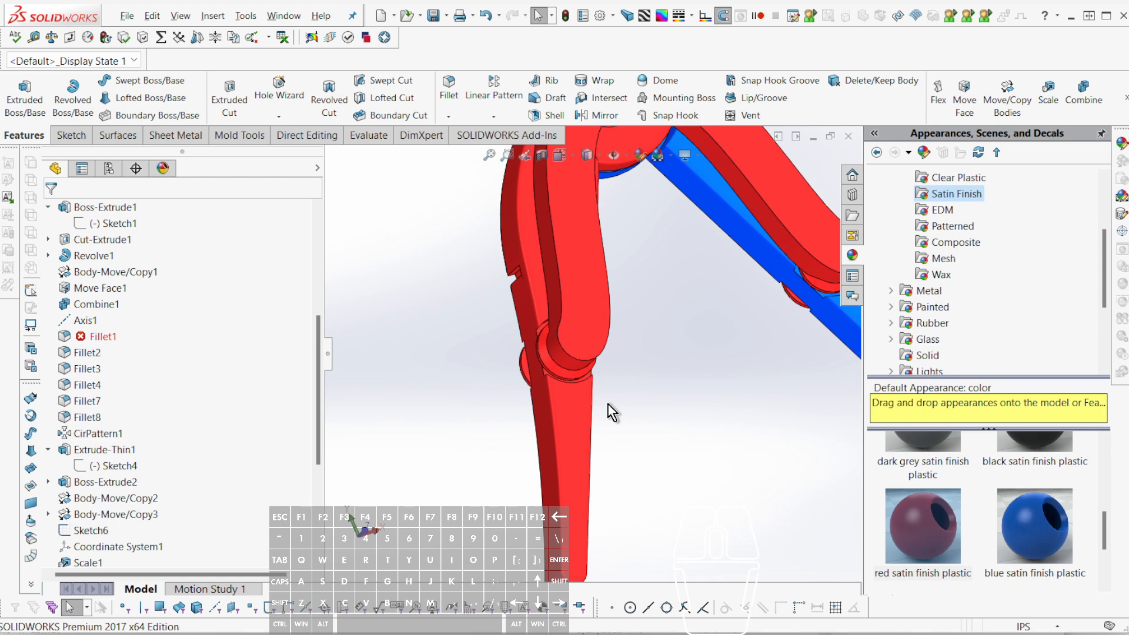
{"action": "scroll", "coordinate": [656, 324], "scroll_direction": "down", "scroll_amount": 3}
{"action": "middle_click_drag", "start_coordinate": [448, 291], "coordinate": [523, 182]}
{"action": "middle_click_drag", "start_coordinate": [403, 308], "coordinate": [431, 315]}
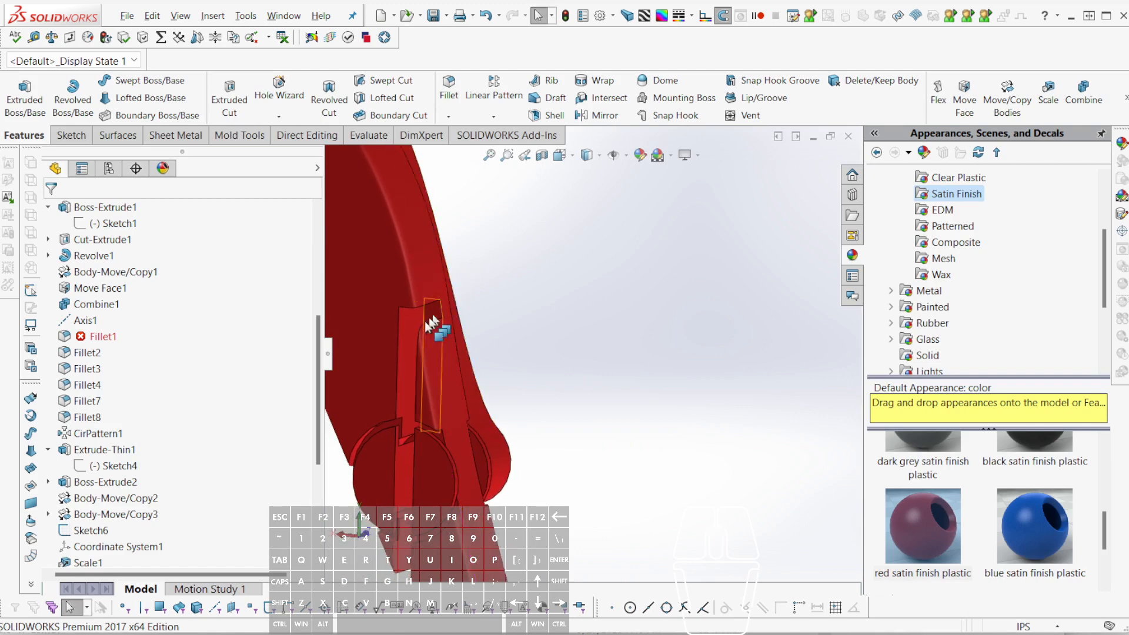
- Locate the slot cut at the handle's spring arm joint and examine its Sketch8 lines at the joint and the central pivot
{"action": "left_click", "coordinate": [414, 335]}
{"action": "scroll", "coordinate": [532, 361], "scroll_direction": "up", "scroll_amount": 5}
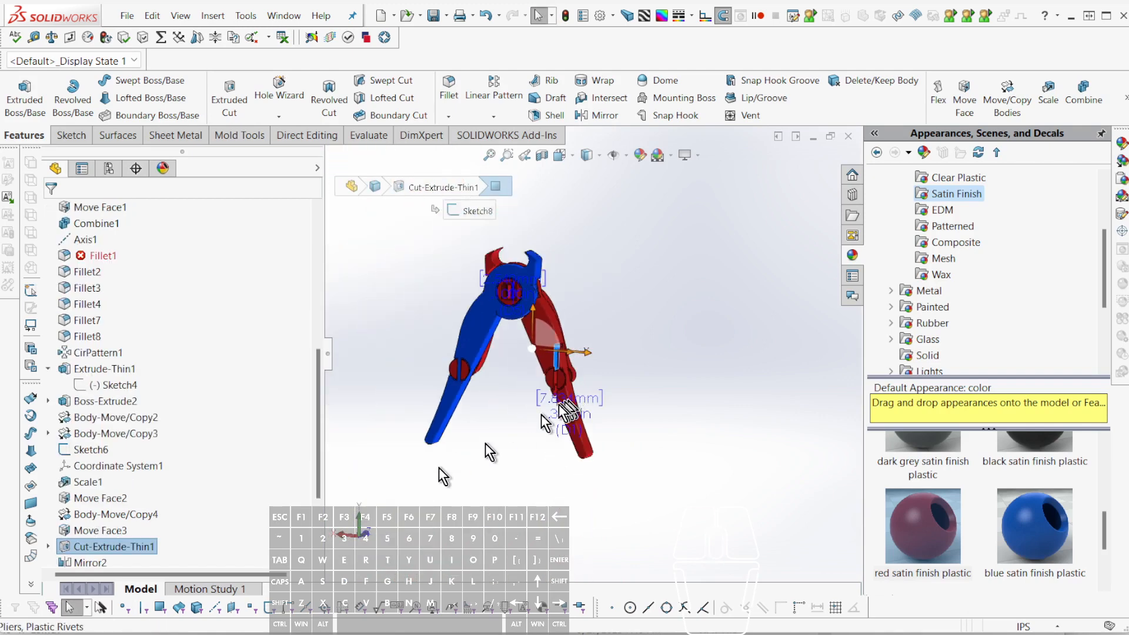
{"action": "left_click", "coordinate": [48, 547]}
{"action": "left_click", "coordinate": [95, 546]}
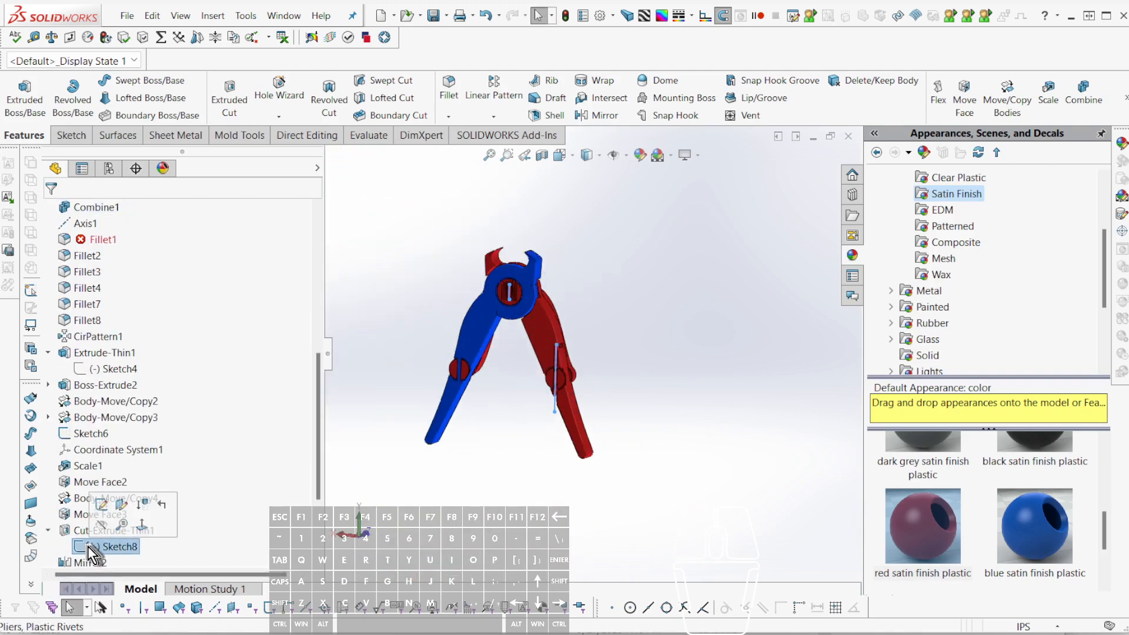
{"action": "scroll", "coordinate": [520, 332], "scroll_direction": "down", "scroll_amount": 5}
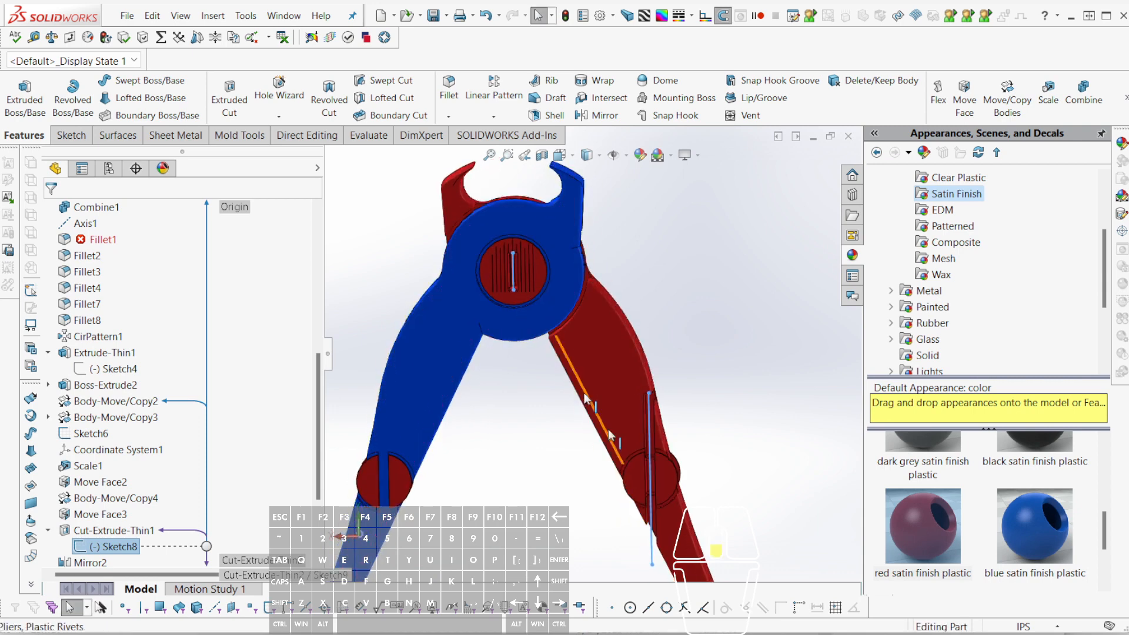
{"action": "scroll", "coordinate": [645, 462], "scroll_direction": "down", "scroll_amount": 2}
{"action": "scroll", "coordinate": [648, 474], "scroll_direction": "up", "scroll_amount": 5}
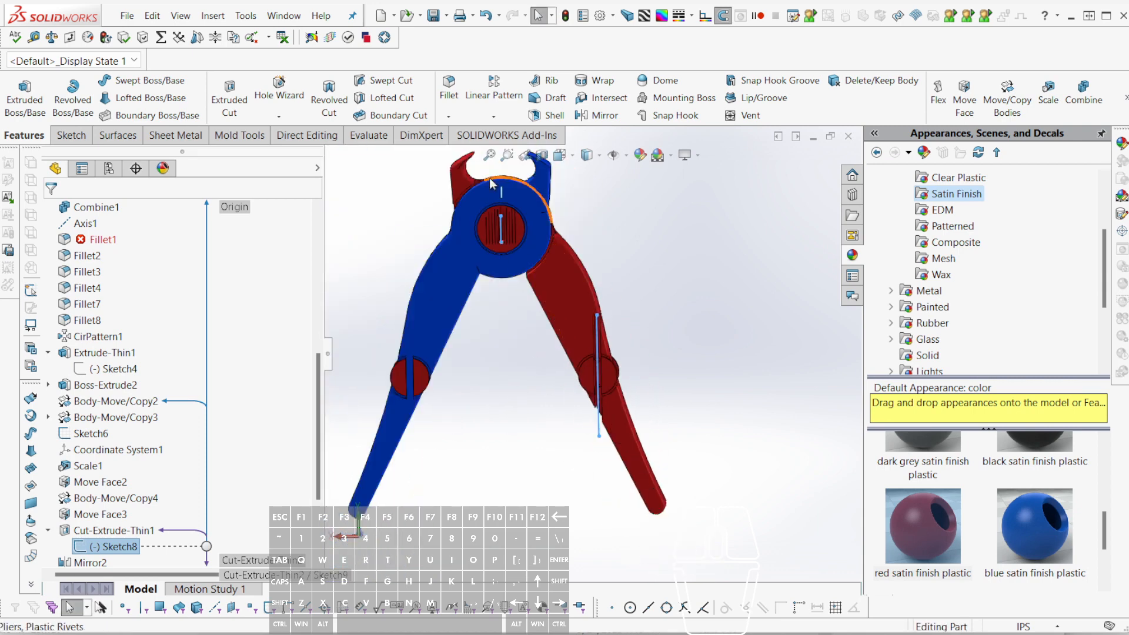
{"action": "scroll", "coordinate": [490, 298], "scroll_direction": "down", "scroll_amount": 4}
{"action": "scroll", "coordinate": [490, 298], "scroll_direction": "down", "scroll_amount": 6}
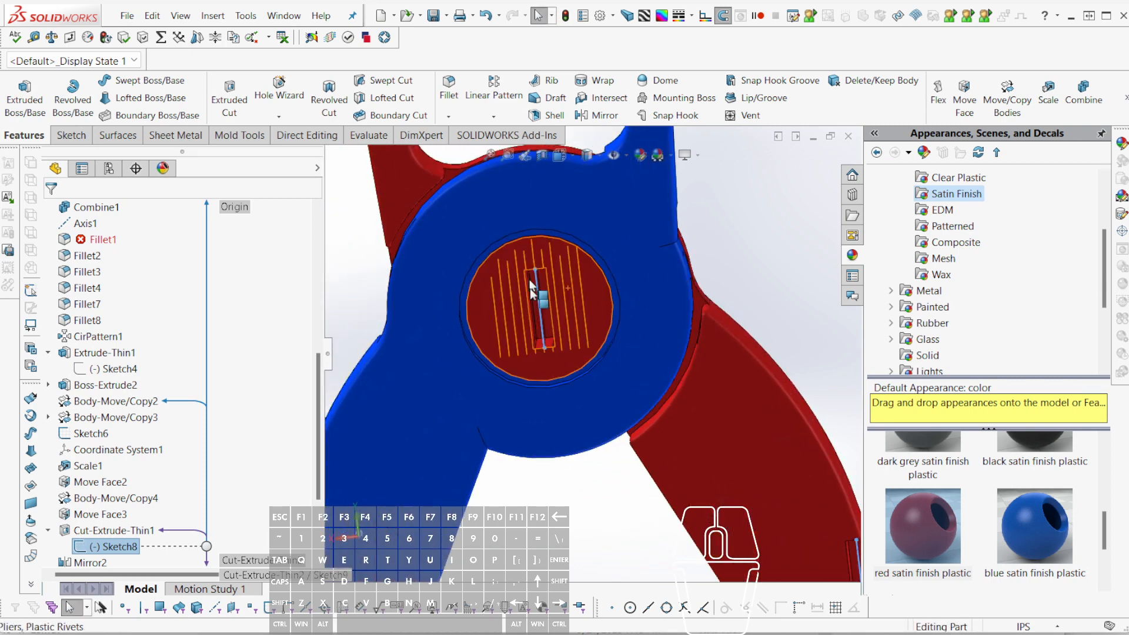
{"action": "scroll", "coordinate": [623, 350], "scroll_direction": "up", "scroll_amount": 4}
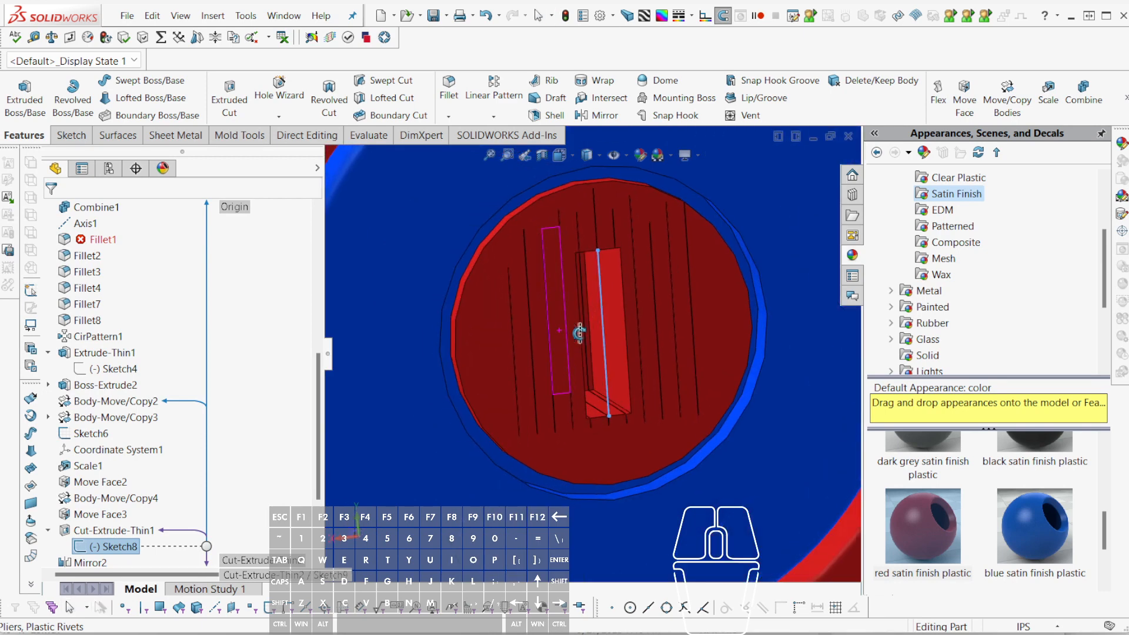
{"action": "scroll", "coordinate": [682, 381], "scroll_direction": "up", "scroll_amount": 5}
{"action": "middle_click_drag", "start_coordinate": [683, 405], "coordinate": [660, 416]}
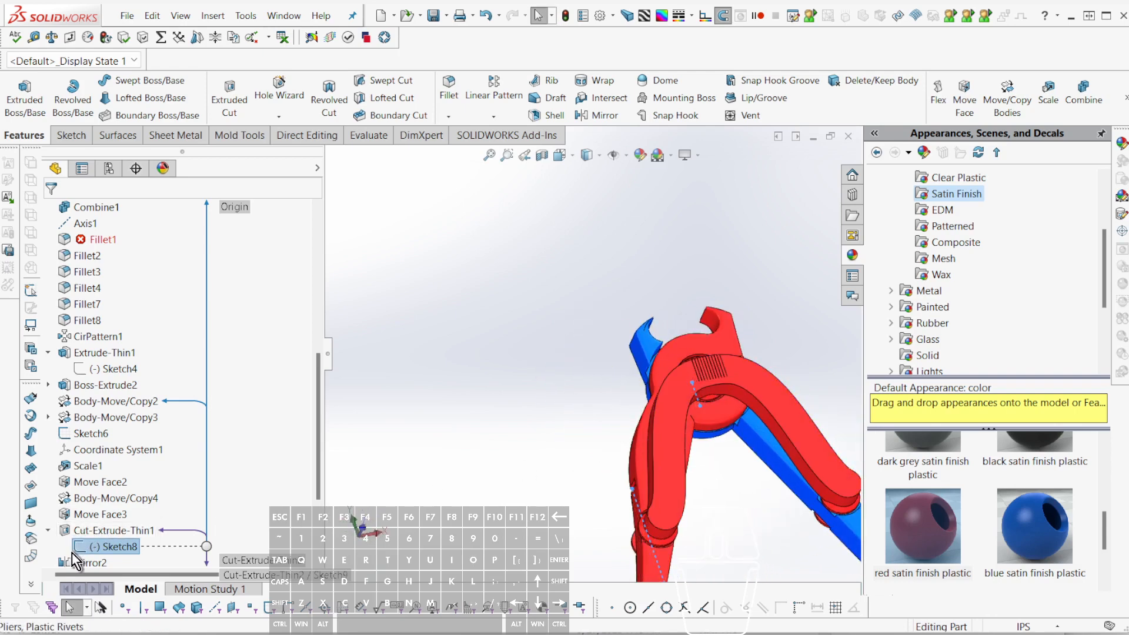
- Check the parent/child relationships of Cut-Extrude-Thin1 and suppress that cut
{"action": "left_click", "coordinate": [82, 531]}
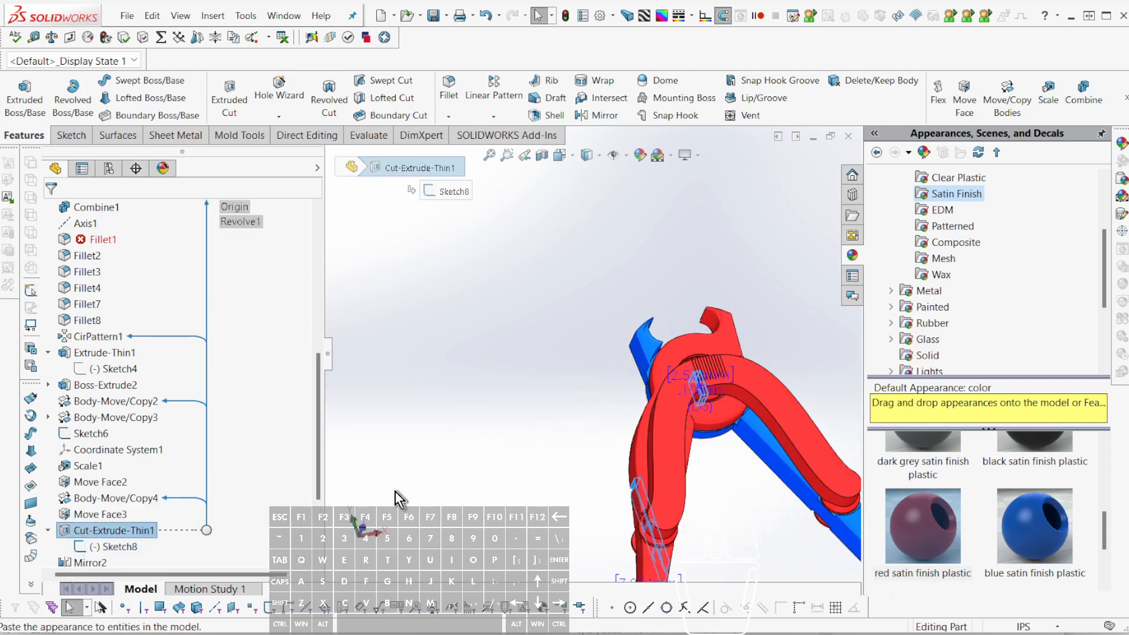
{"action": "key", "text": "shift+p"}
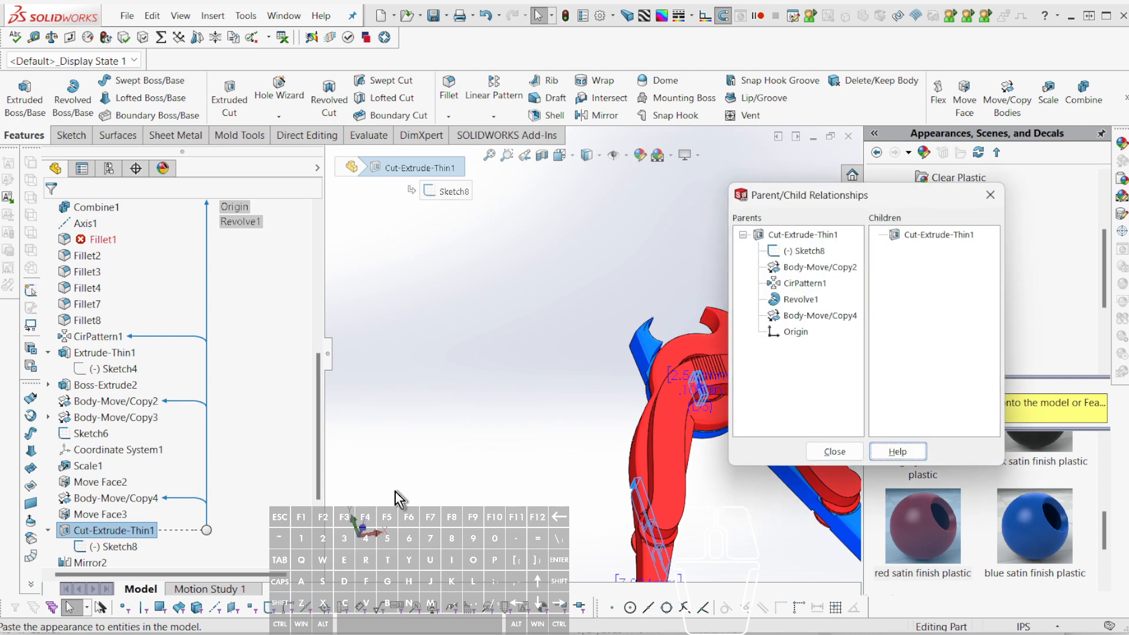
{"action": "key", "text": "Escape"}
{"action": "key", "text": "shift+s"}
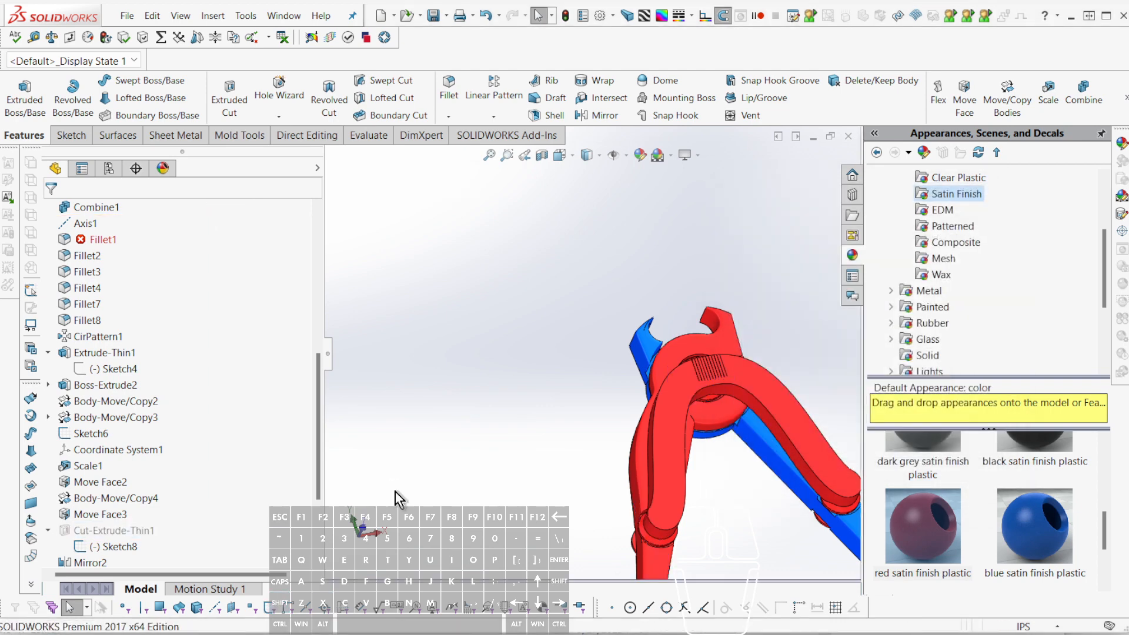
{"action": "middle_click_drag", "start_coordinate": [715, 412], "coordinate": [616, 446]}
{"action": "scroll", "coordinate": [612, 449], "scroll_direction": "up", "scroll_amount": 6}
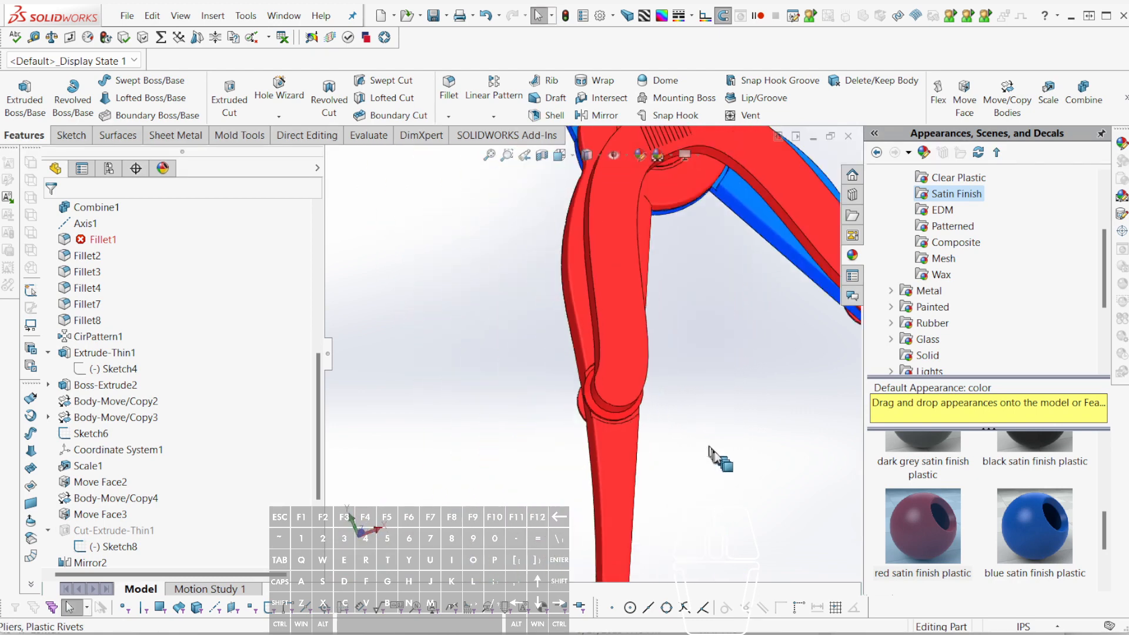
{"action": "middle_click_drag", "start_coordinate": [736, 438], "coordinate": [700, 424]}
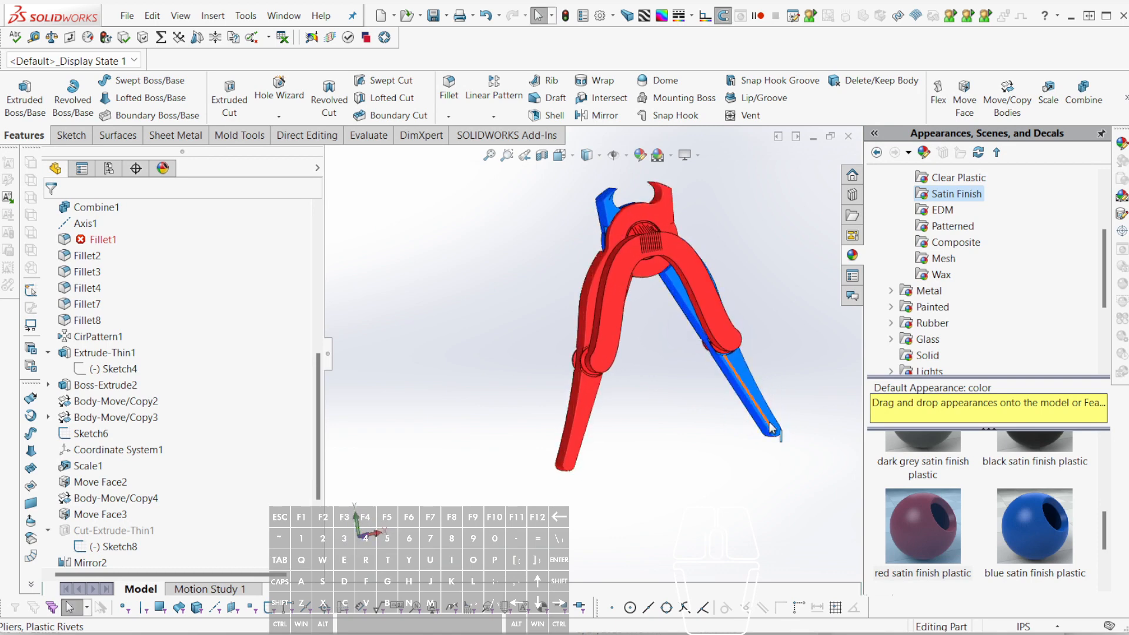
- Reshape the handle's outer spline in Boss-Extrude1's sketch by moving its middle point to about X 2.21 in, Y -3.36 in, and rebuild
{"action": "scroll", "coordinate": [703, 420], "scroll_direction": "down", "scroll_amount": 5}
{"action": "left_click", "coordinate": [704, 378]}
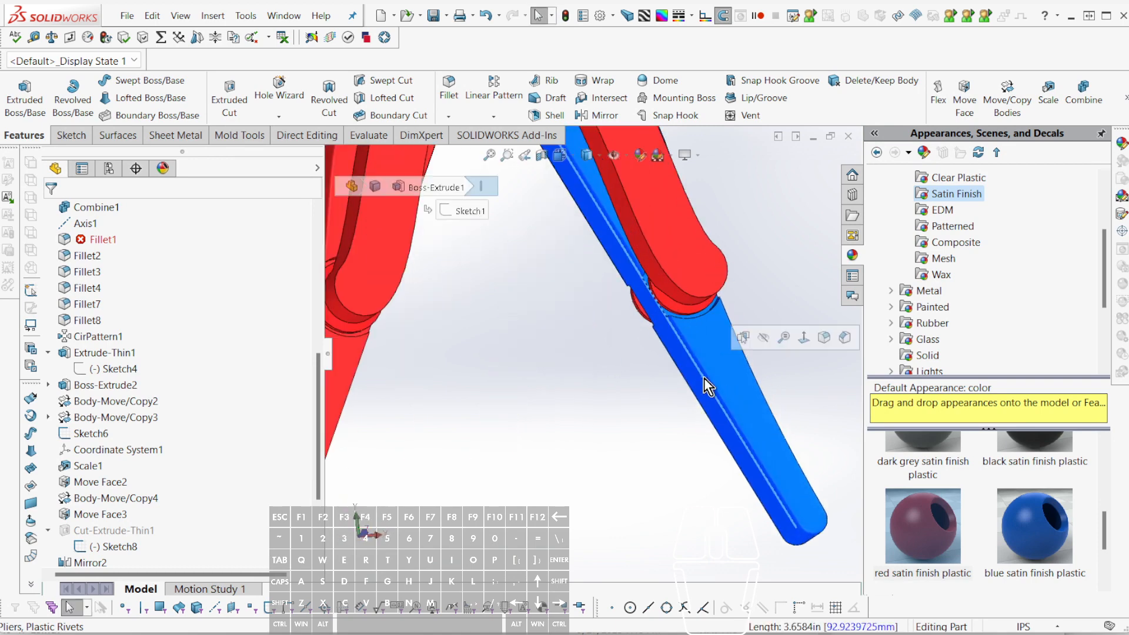
{"action": "left_click", "coordinate": [703, 378]}
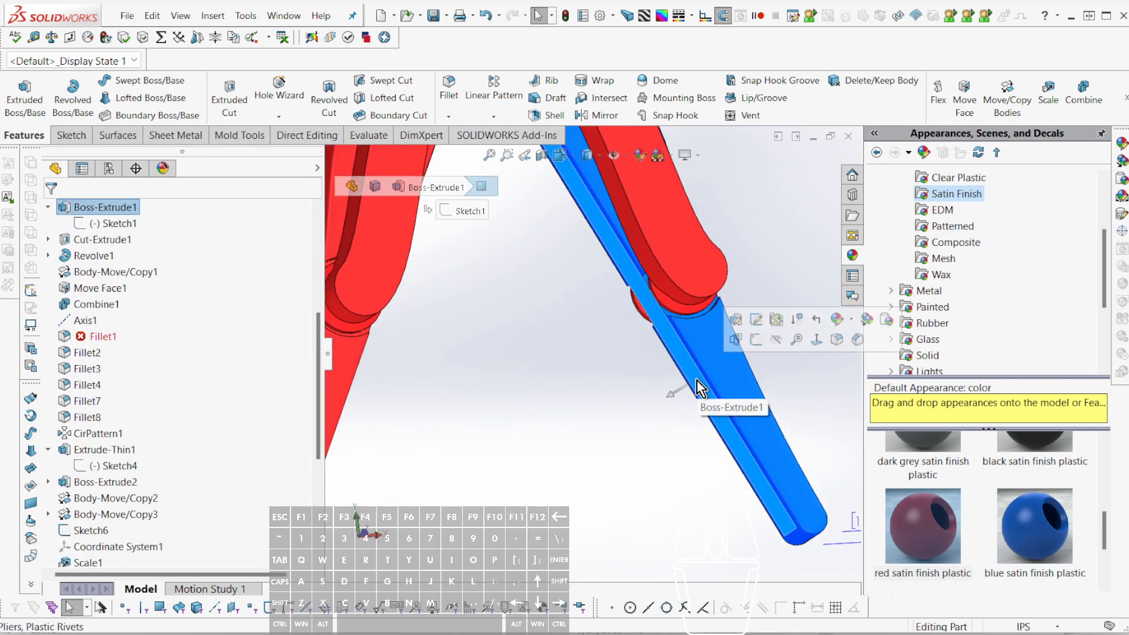
{"action": "left_click", "coordinate": [756, 319]}
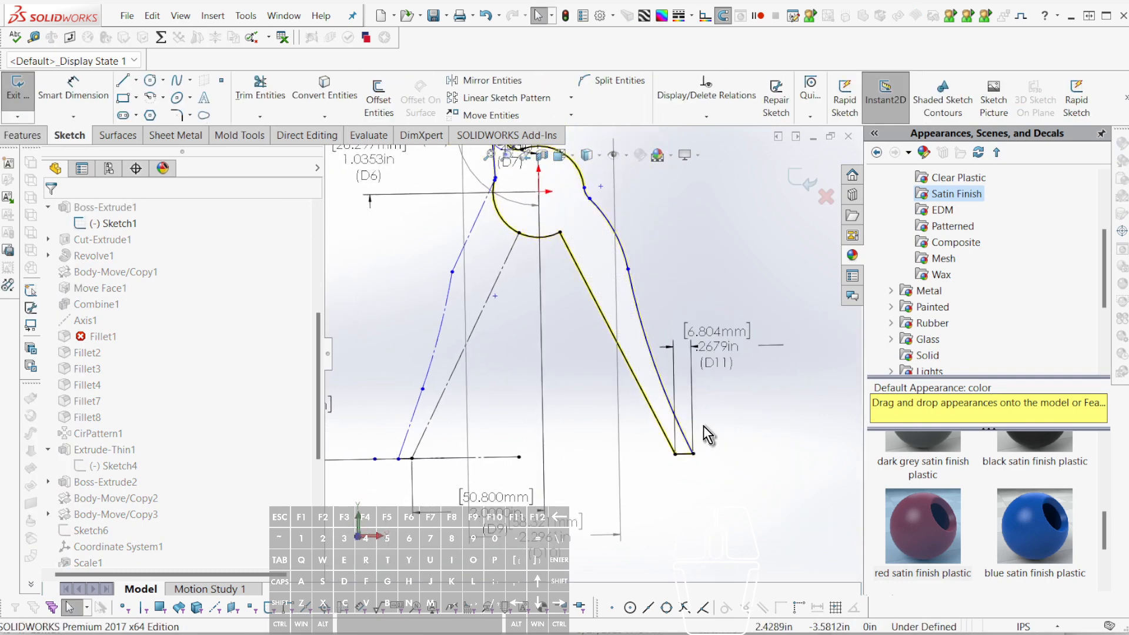
{"action": "scroll", "coordinate": [649, 322], "scroll_direction": "down", "scroll_amount": 2}
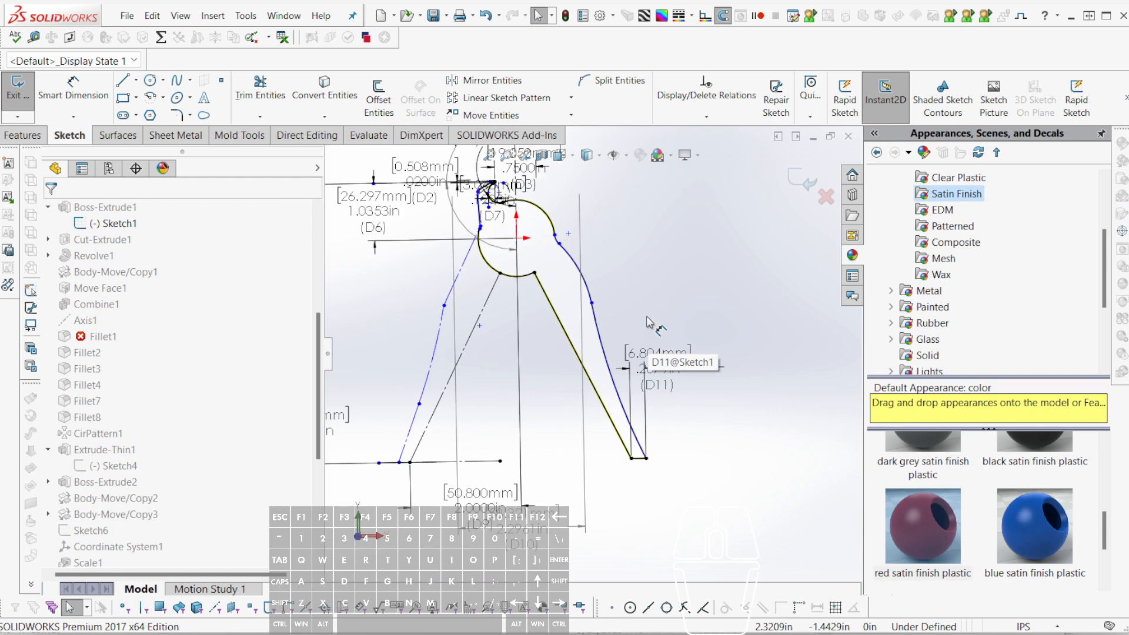
{"action": "scroll", "coordinate": [616, 323], "scroll_direction": "down", "scroll_amount": 1}
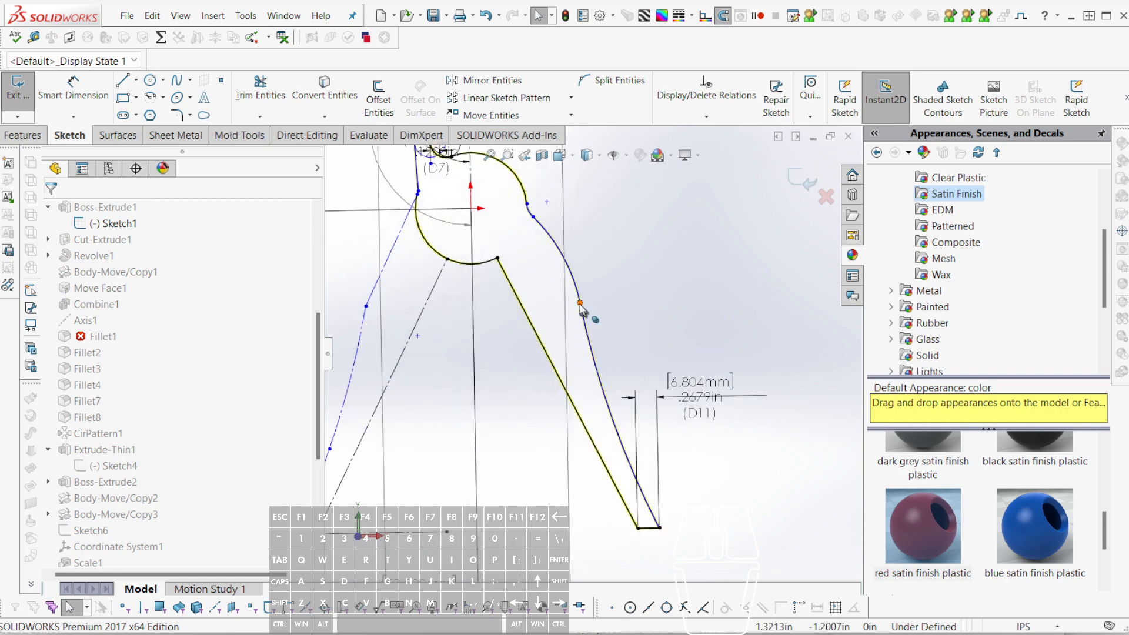
{"action": "left_click_drag", "start_coordinate": [579, 303], "coordinate": [652, 476]}
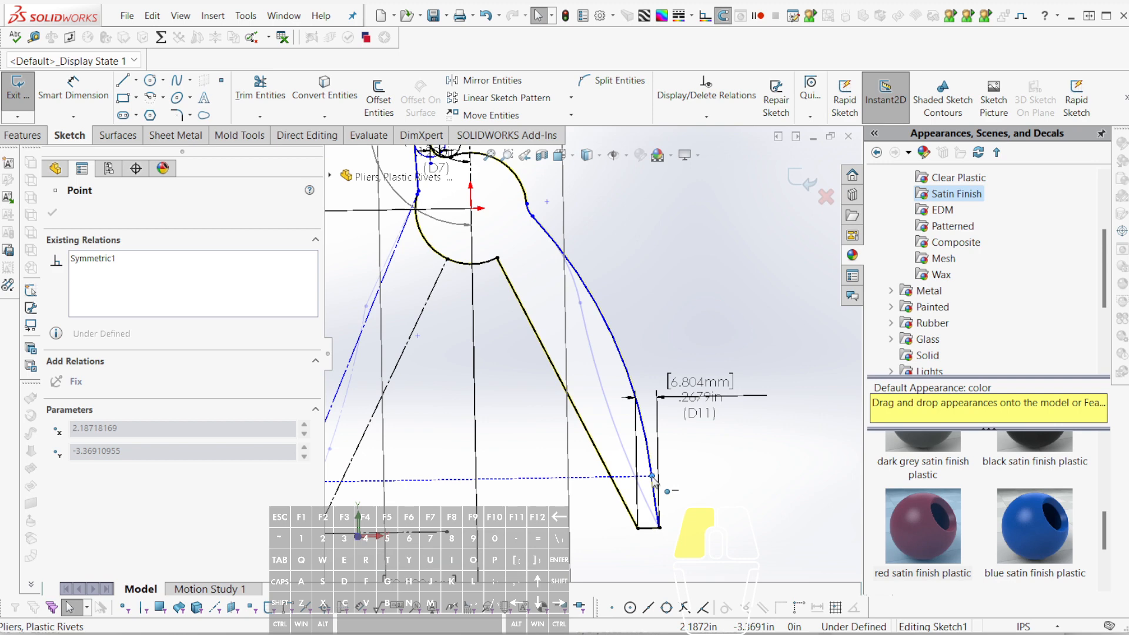
{"action": "left_click_drag", "start_coordinate": [652, 476], "coordinate": [654, 475]}
{"action": "scroll", "coordinate": [644, 464], "scroll_direction": "up", "scroll_amount": 2}
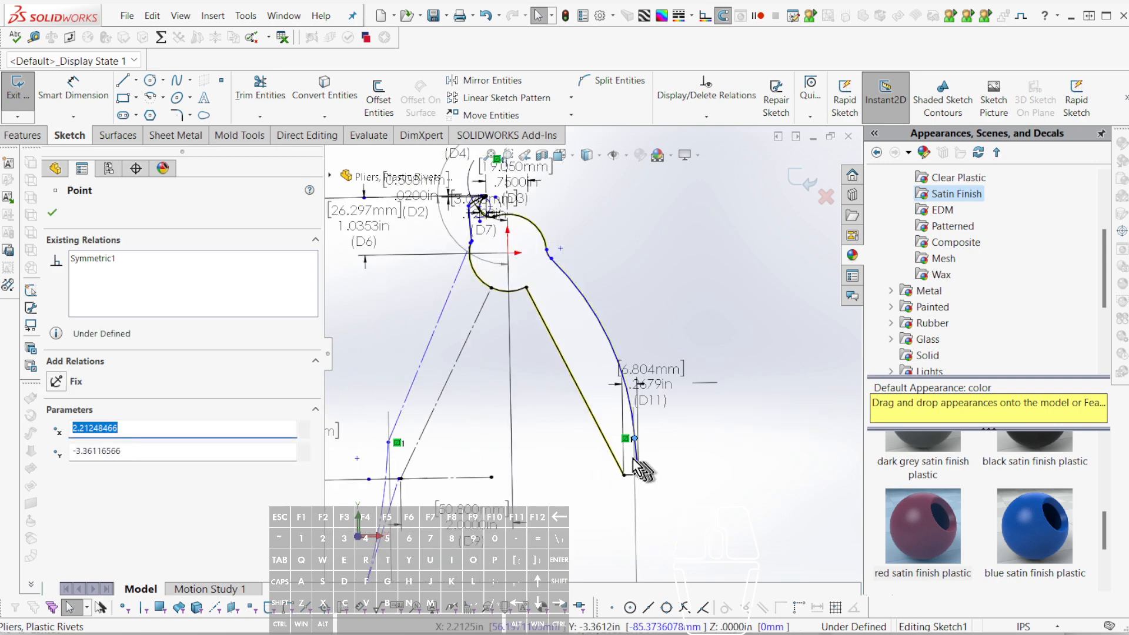
{"action": "scroll", "coordinate": [555, 333], "scroll_direction": "down", "scroll_amount": 2}
{"action": "key", "text": "r"}
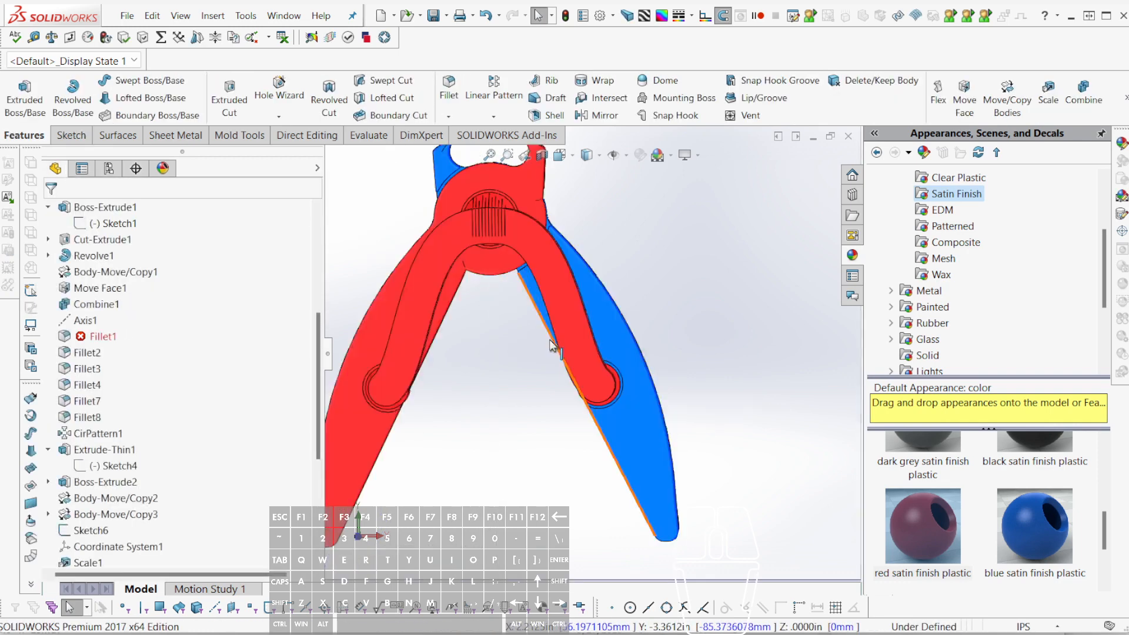
- Edit Sketch4 of Extrude-Thin1 and pull the spring arm spline's lower control vertex outward so the arm bows along the handle
{"action": "scroll", "coordinate": [561, 344], "scroll_direction": "down", "scroll_amount": 2}
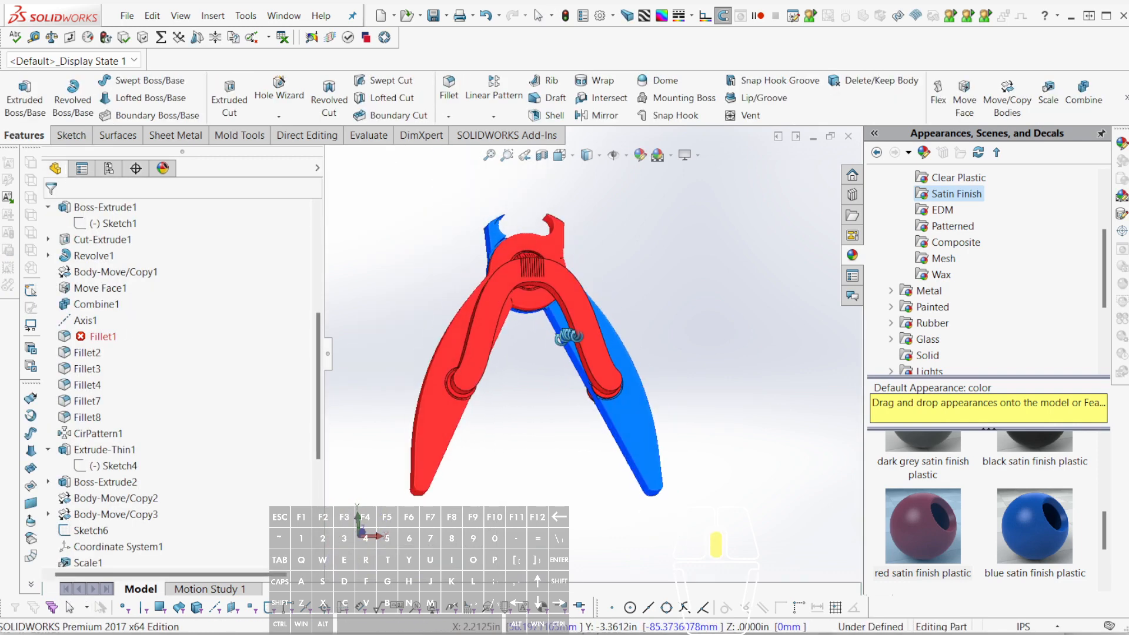
{"action": "scroll", "coordinate": [550, 340], "scroll_direction": "down", "scroll_amount": 3}
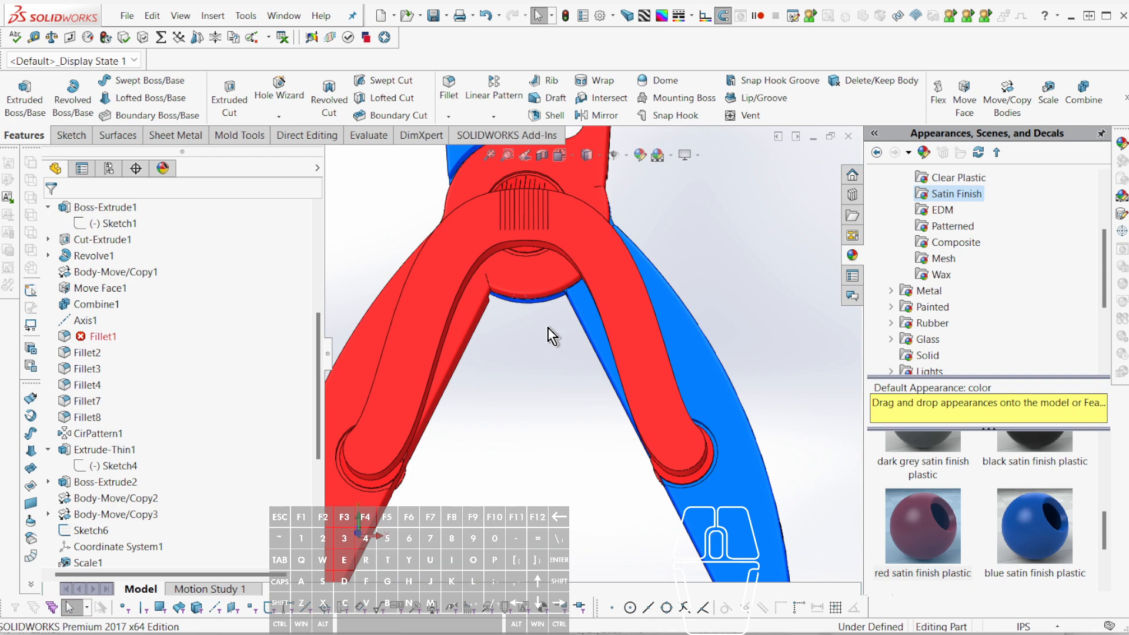
{"action": "middle_click_drag", "start_coordinate": [513, 386], "coordinate": [464, 355]}
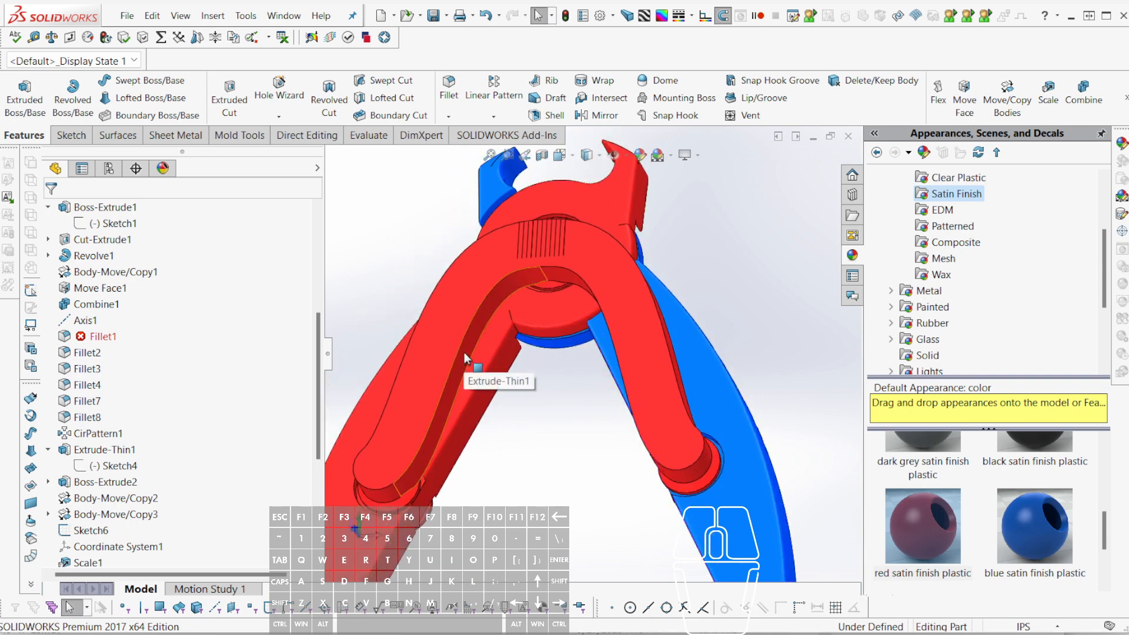
{"action": "left_click", "coordinate": [464, 353]}
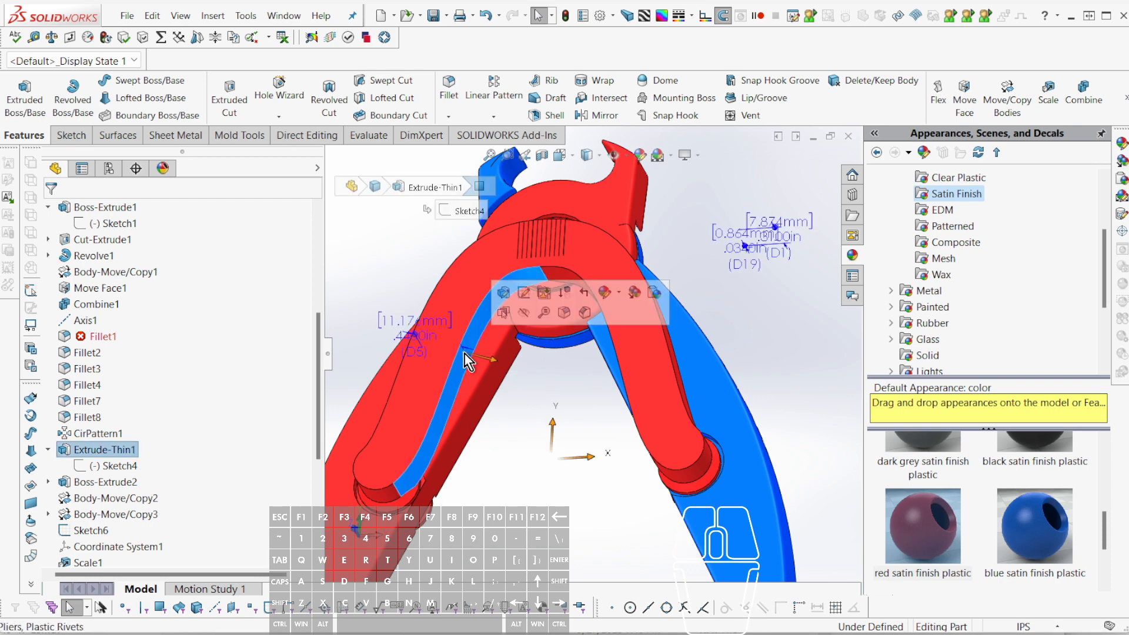
{"action": "left_click", "coordinate": [113, 465]}
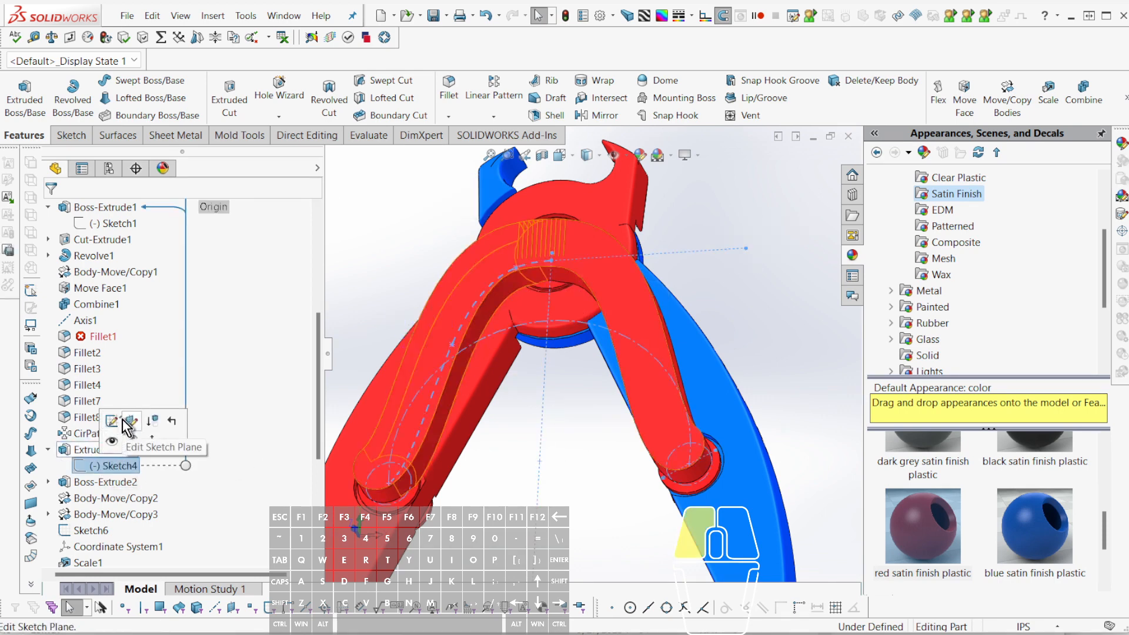
{"action": "left_click", "coordinate": [111, 421]}
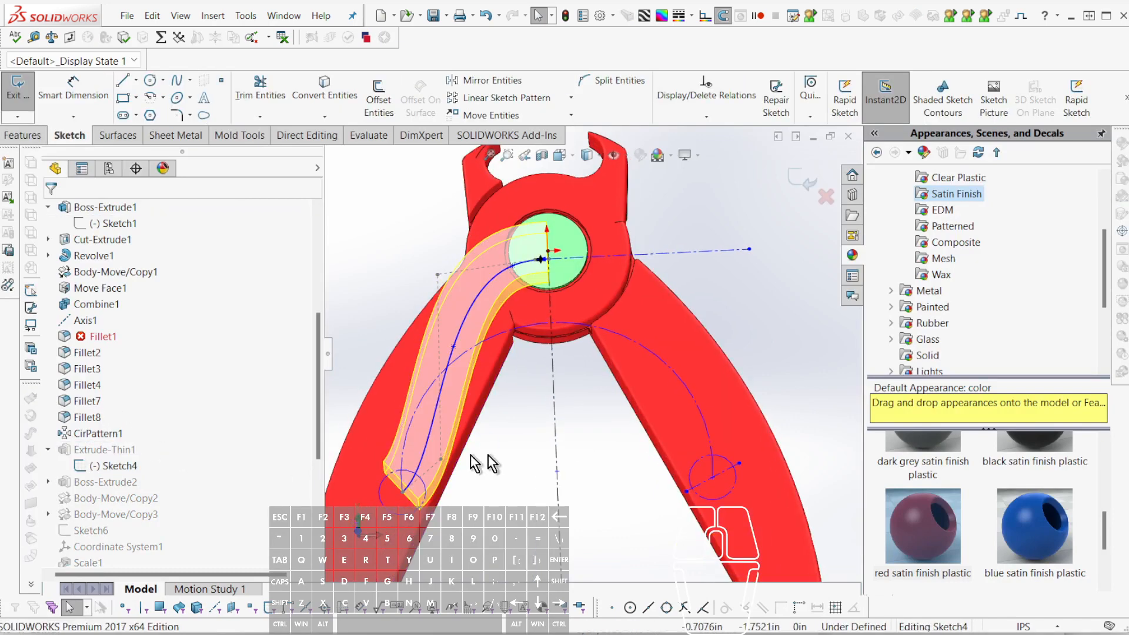
{"action": "left_click", "coordinate": [426, 438]}
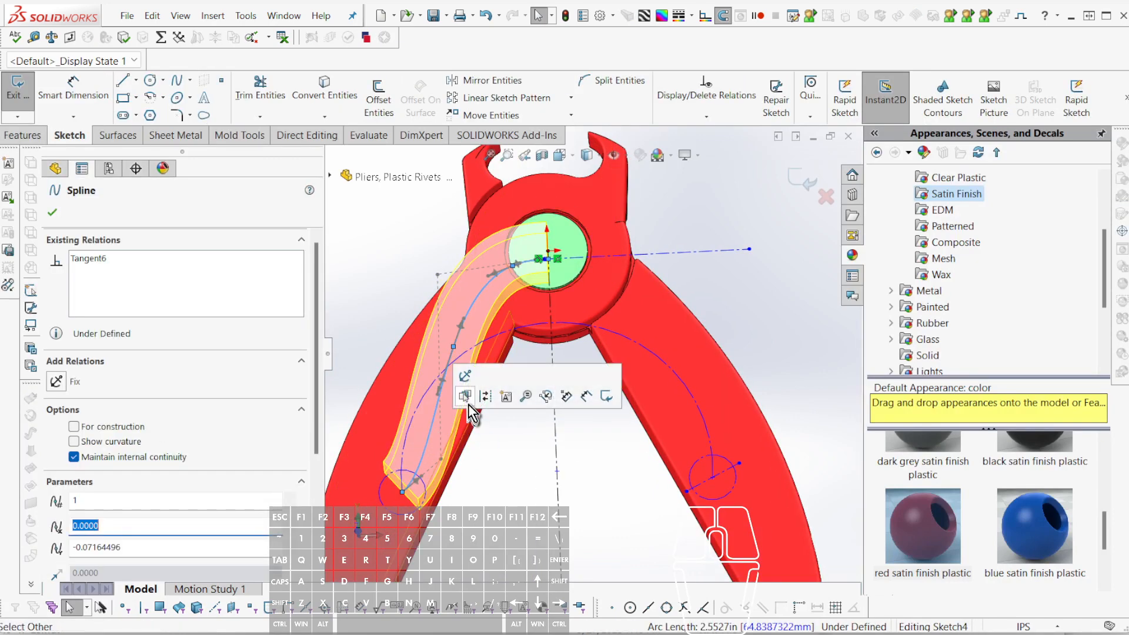
{"action": "scroll", "coordinate": [452, 471], "scroll_direction": "down", "scroll_amount": 2}
{"action": "left_click_drag", "start_coordinate": [449, 443], "coordinate": [354, 386]}
{"action": "key", "text": "Escape"}
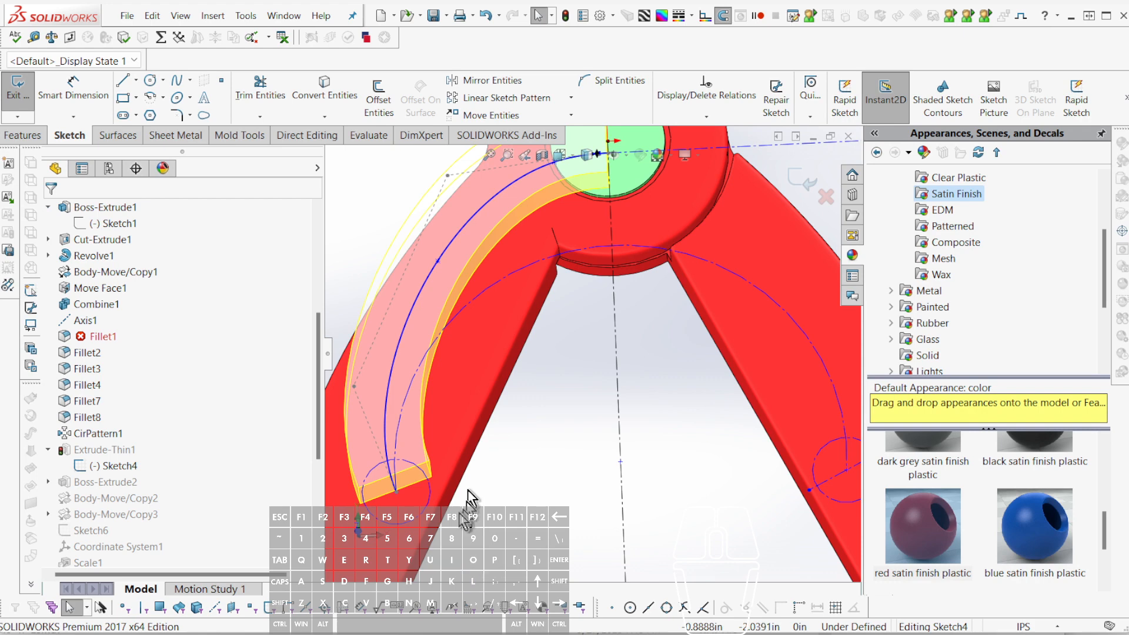
{"action": "key", "text": "l"}
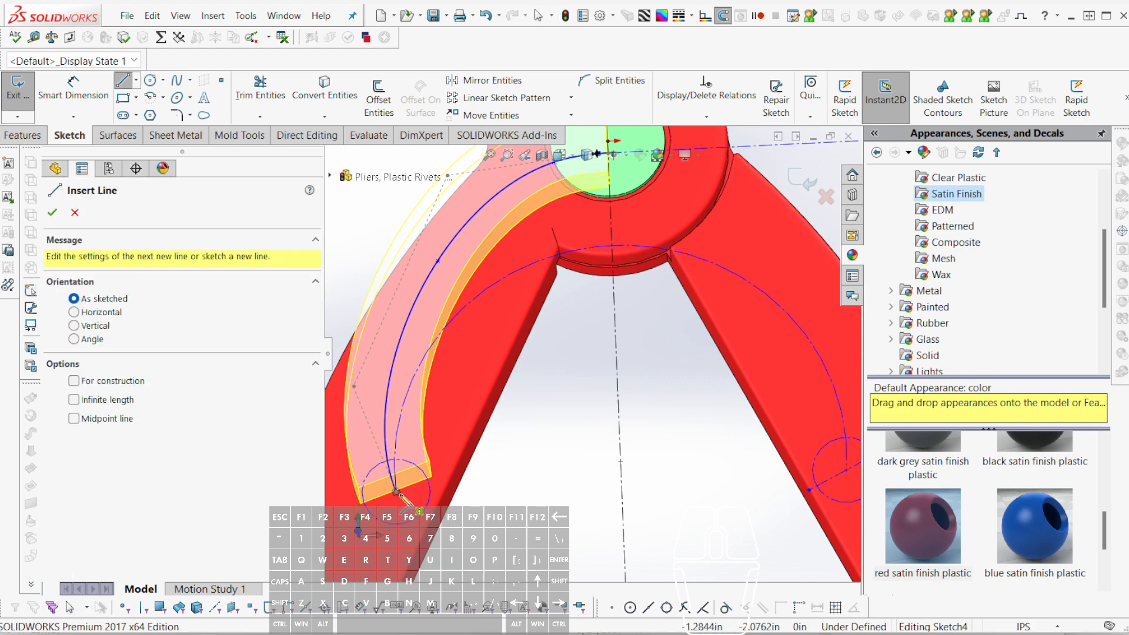
{"action": "left_click", "coordinate": [396, 491]}
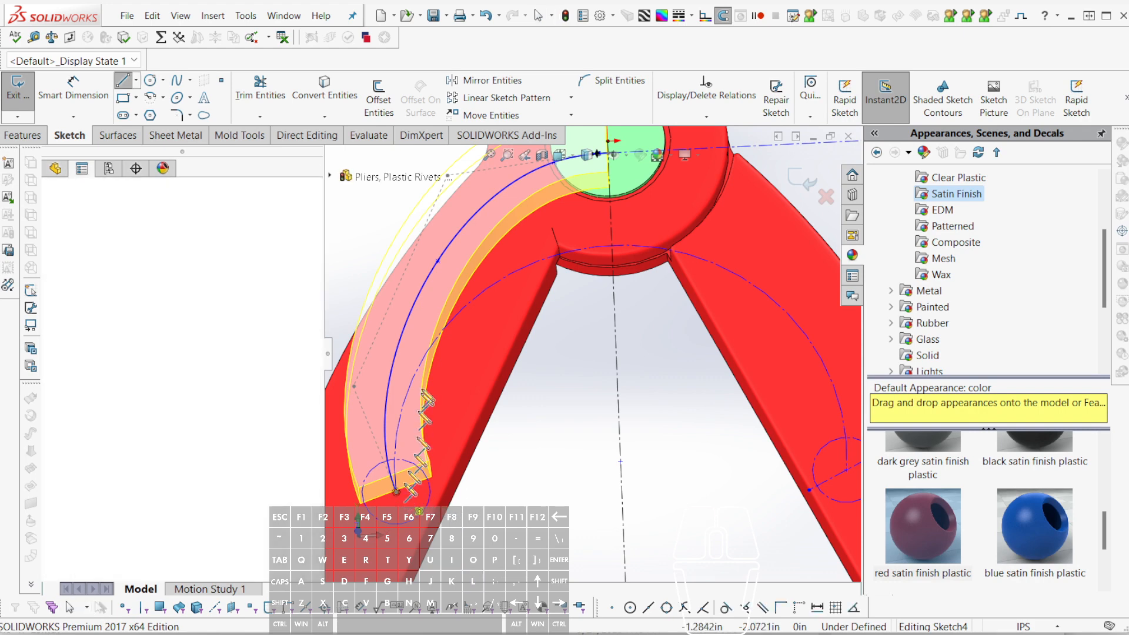
{"action": "key", "text": "Escape"}
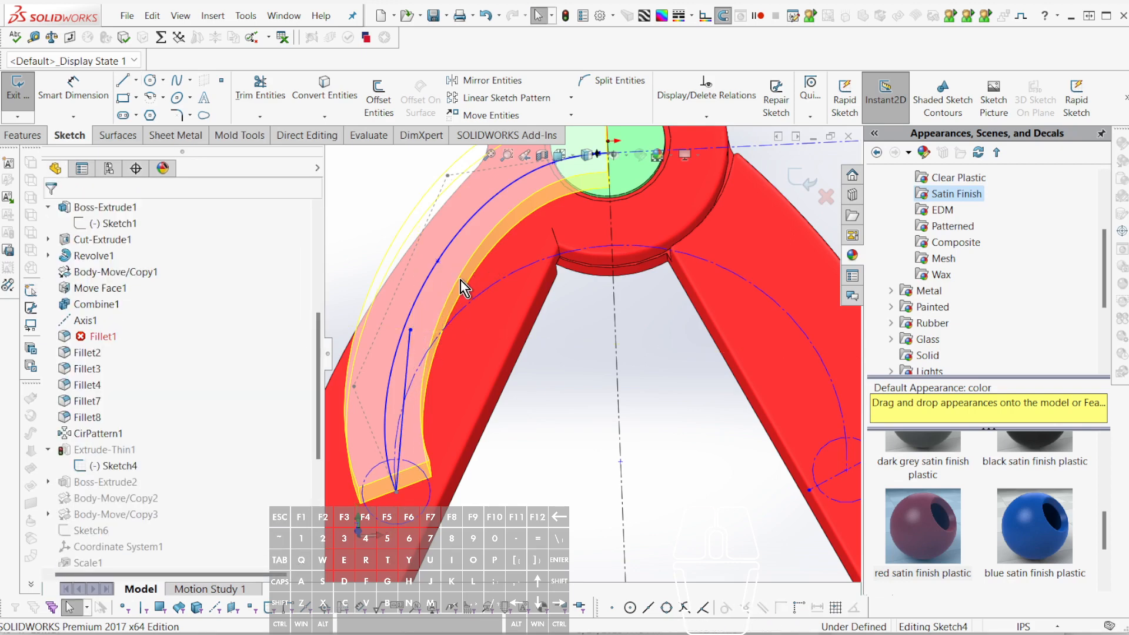
- Sketch a second five-point spline in Sketch4 from the rivet circle's centre up along the handle to just above the pivot's origin
{"action": "key", "text": "ctrl+s"}
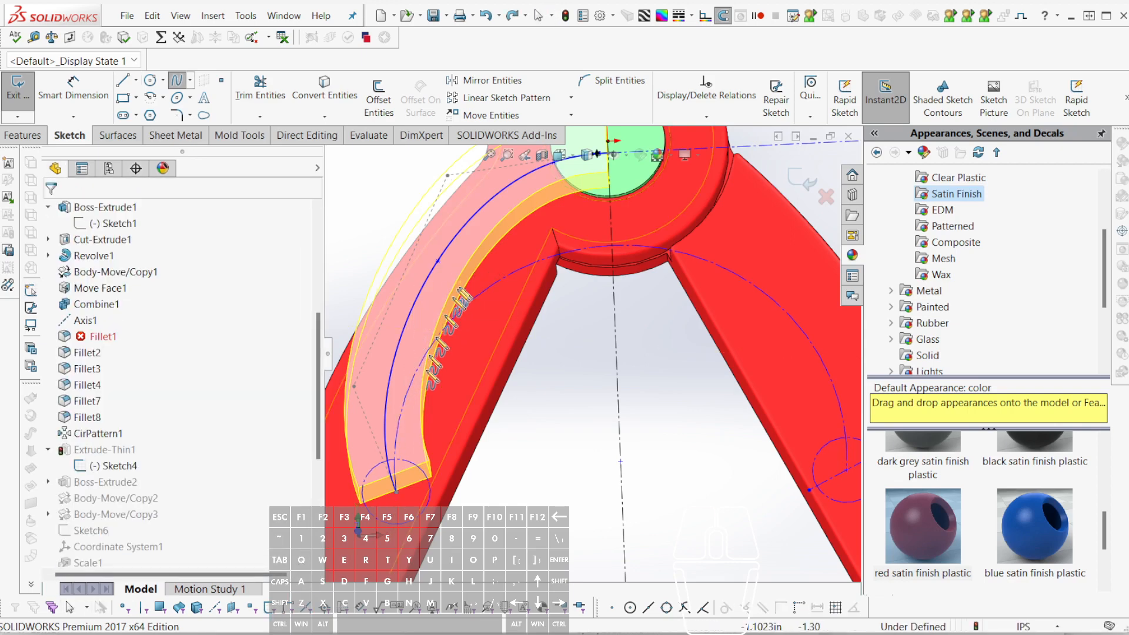
{"action": "left_click", "coordinate": [396, 491]}
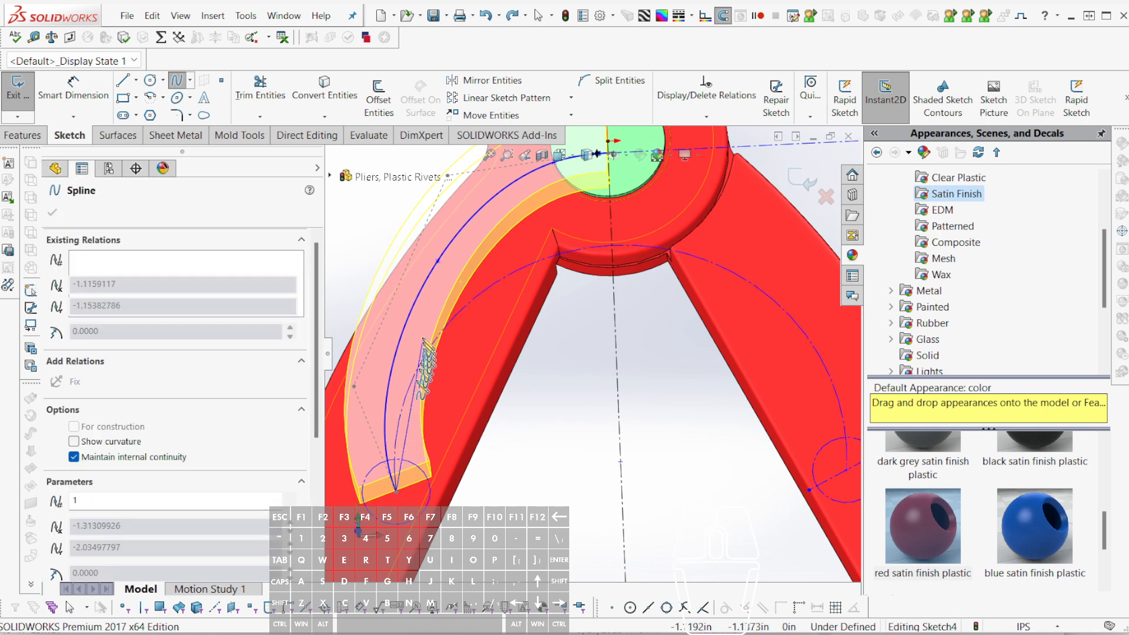
{"action": "left_click", "coordinate": [382, 356]}
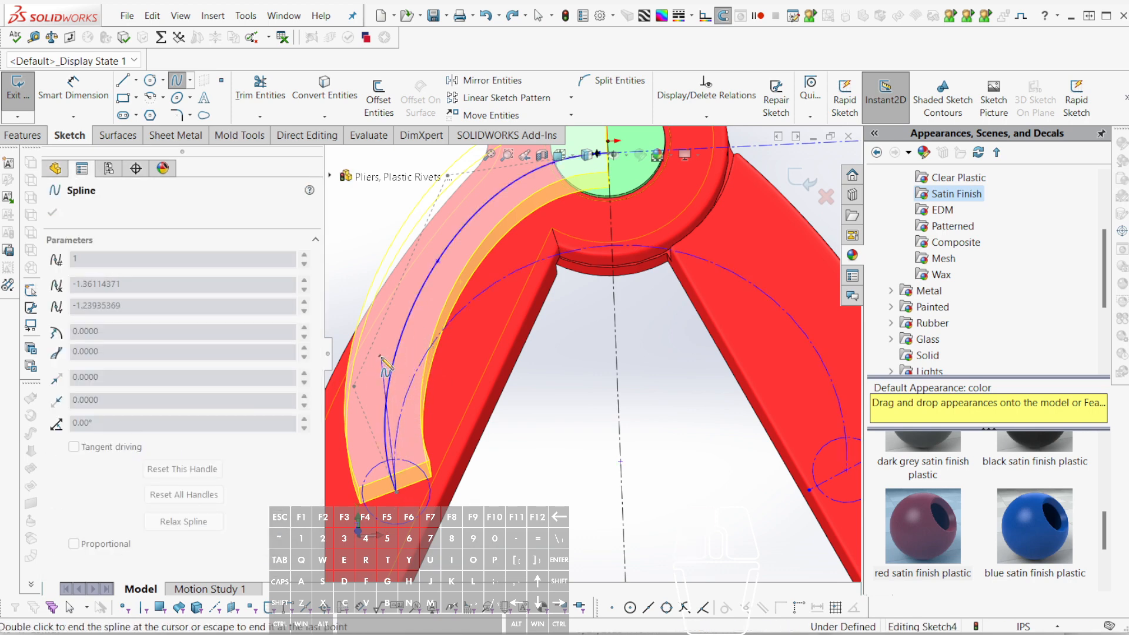
{"action": "left_click", "coordinate": [453, 253]}
{"action": "scroll", "coordinate": [579, 215], "scroll_direction": "up", "scroll_amount": 2}
{"action": "scroll", "coordinate": [618, 236], "scroll_direction": "down", "scroll_amount": 3}
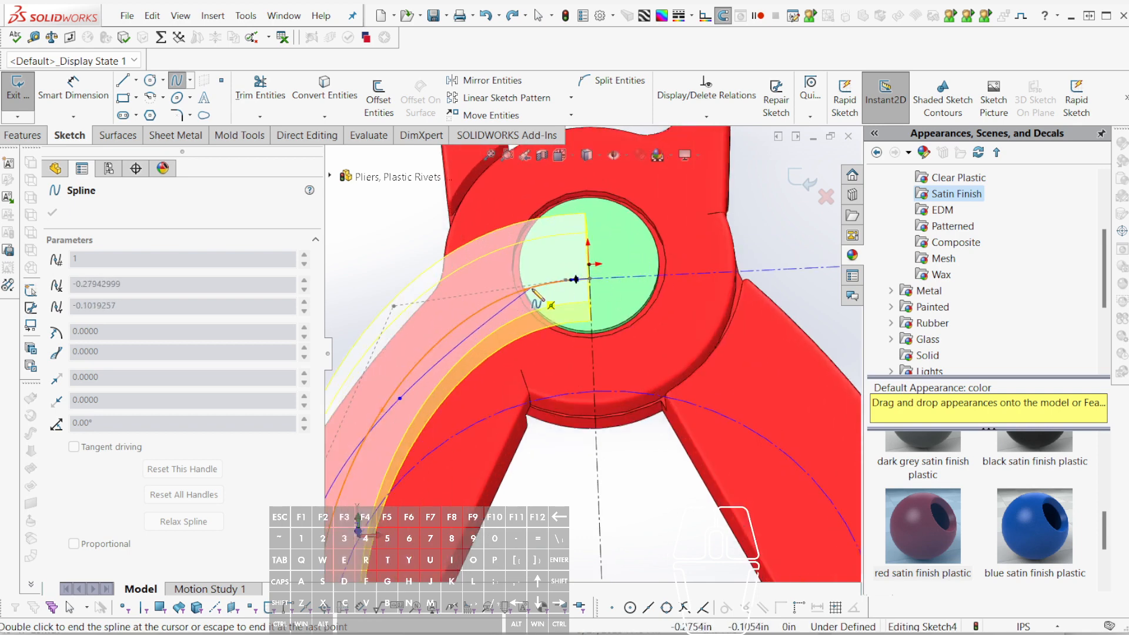
{"action": "left_click", "coordinate": [541, 273]}
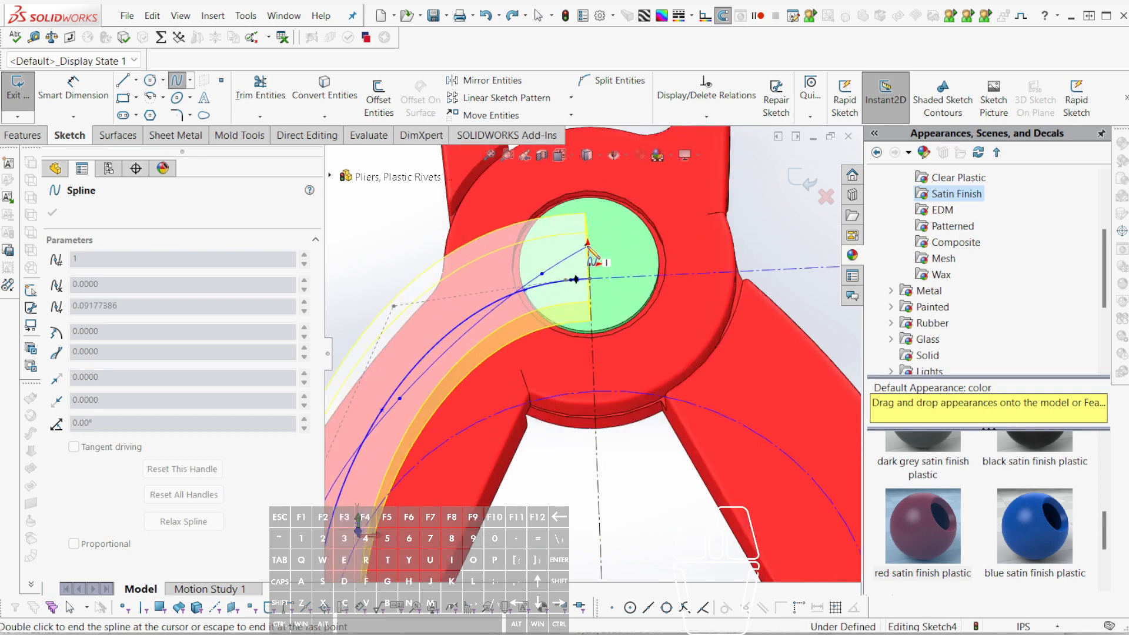
{"action": "double_click", "coordinate": [589, 249]}
{"action": "scroll", "coordinate": [506, 389], "scroll_direction": "up", "scroll_amount": 2}
{"action": "scroll", "coordinate": [504, 379], "scroll_direction": "down", "scroll_amount": 2}
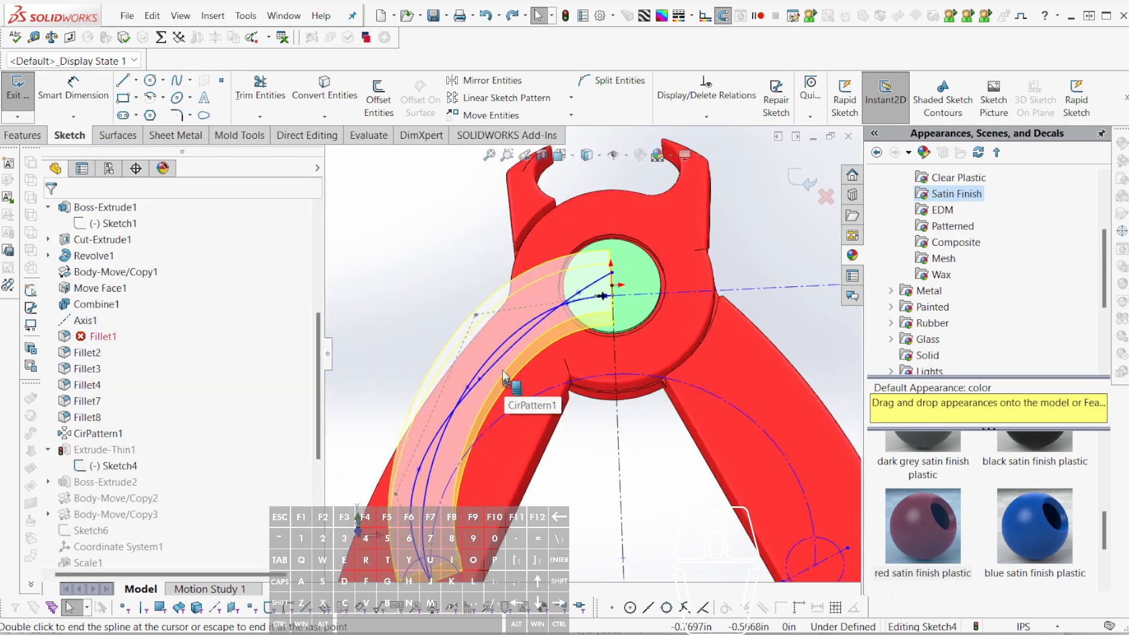
- Pull the new spline's lower control vertex inward to about X -1.45 in, Y -1.39 in
{"action": "left_click", "coordinate": [499, 357]}
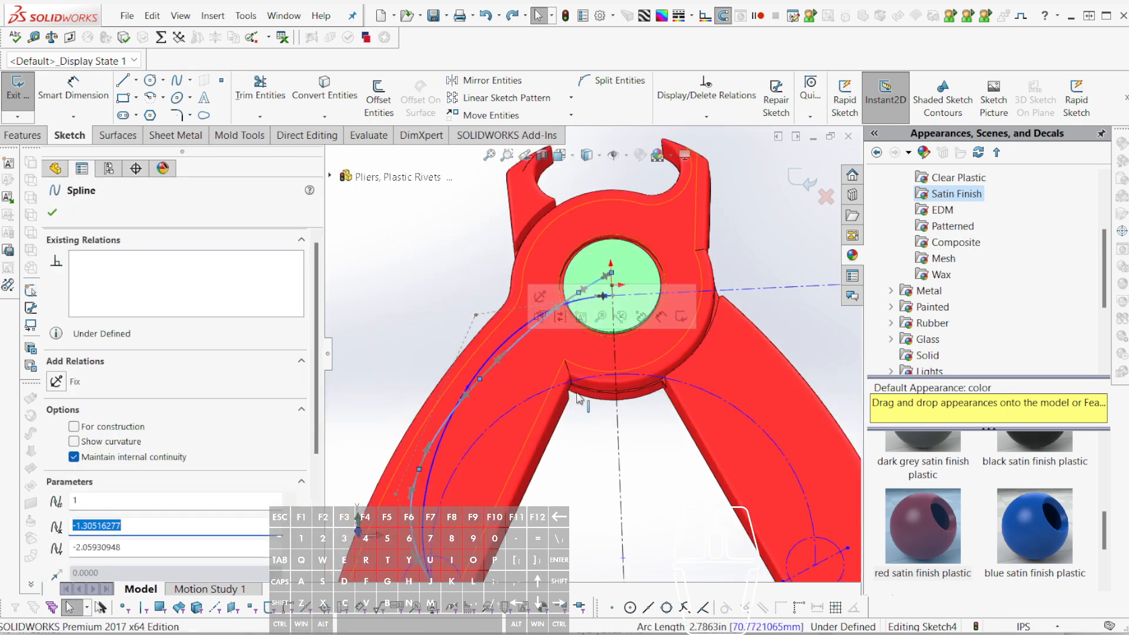
{"action": "scroll", "coordinate": [517, 384], "scroll_direction": "down", "scroll_amount": 3}
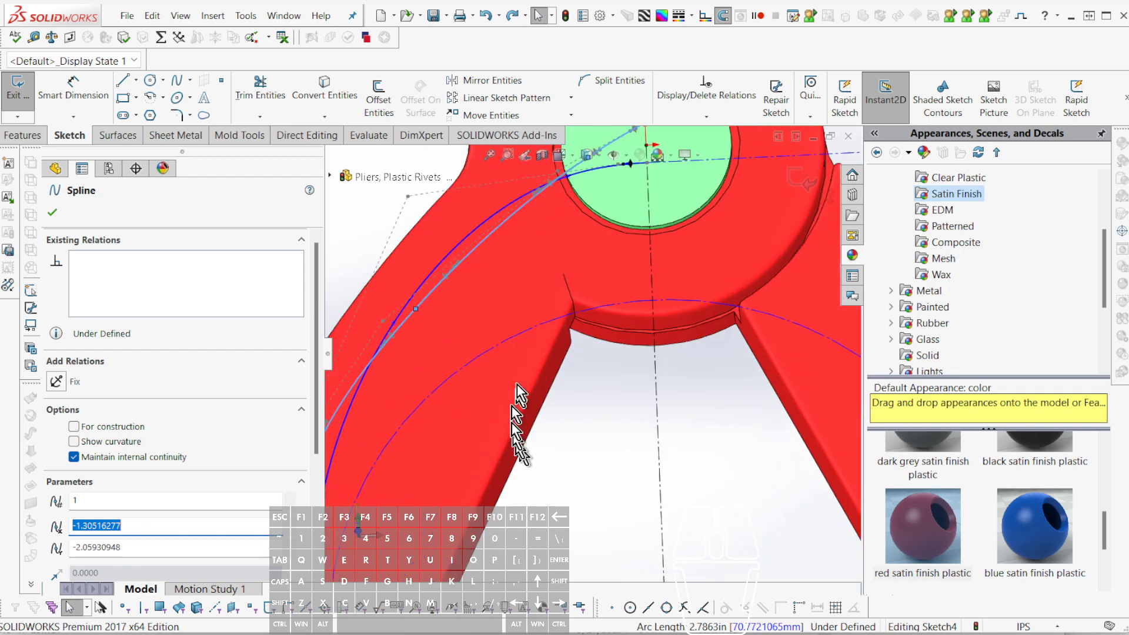
{"action": "scroll", "coordinate": [517, 394], "scroll_direction": "up", "scroll_amount": 3}
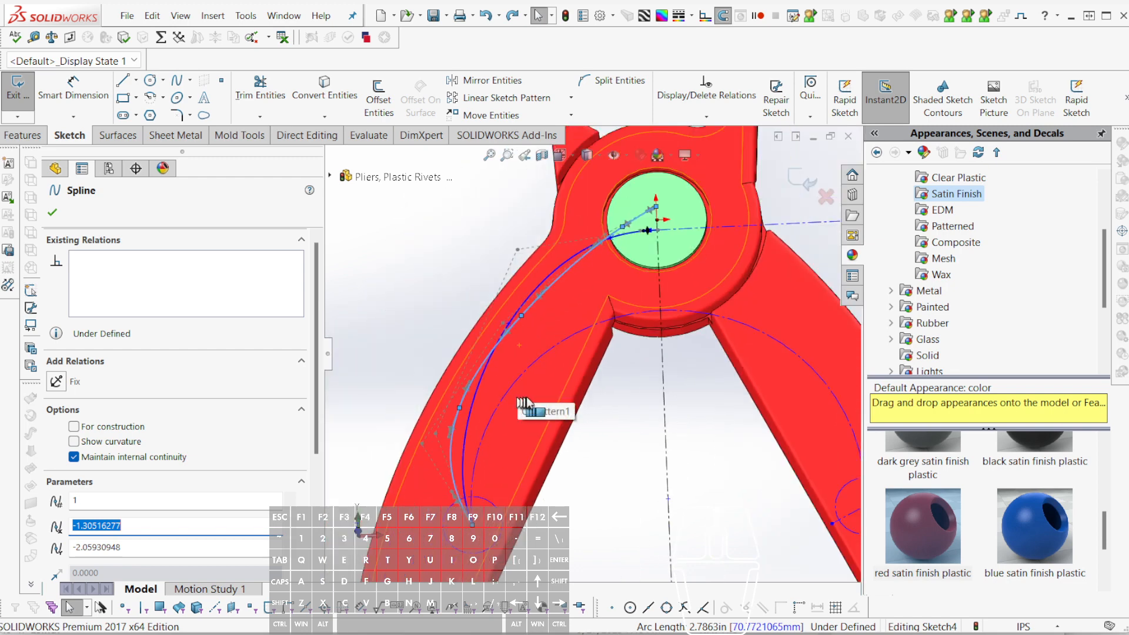
{"action": "scroll", "coordinate": [532, 392], "scroll_direction": "down", "scroll_amount": 1}
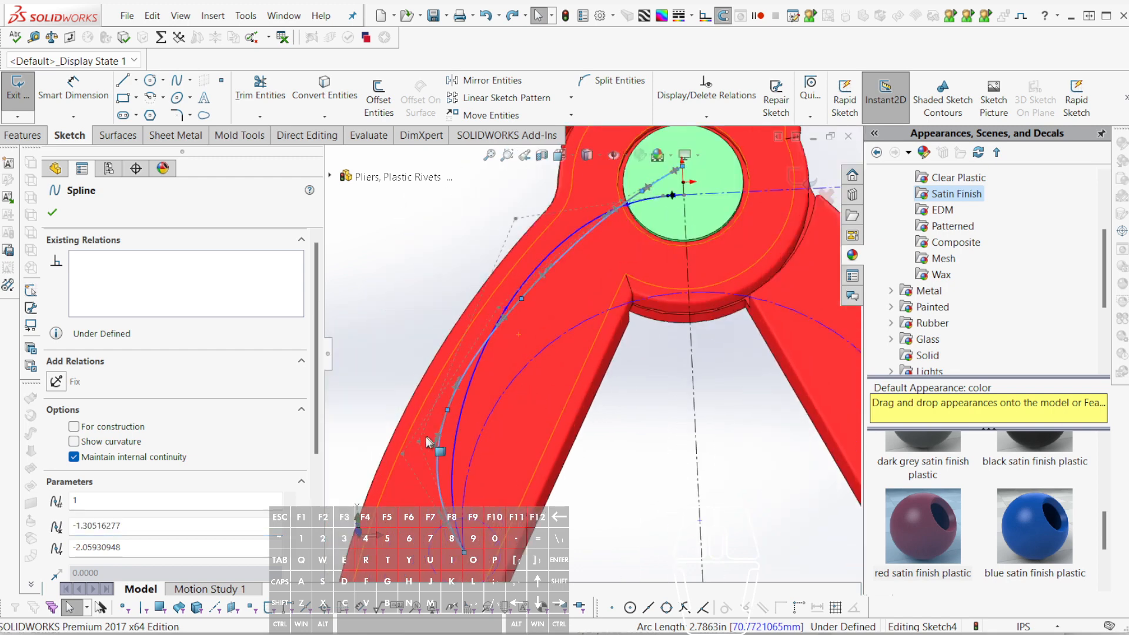
{"action": "left_click_drag", "start_coordinate": [403, 454], "coordinate": [433, 436]}
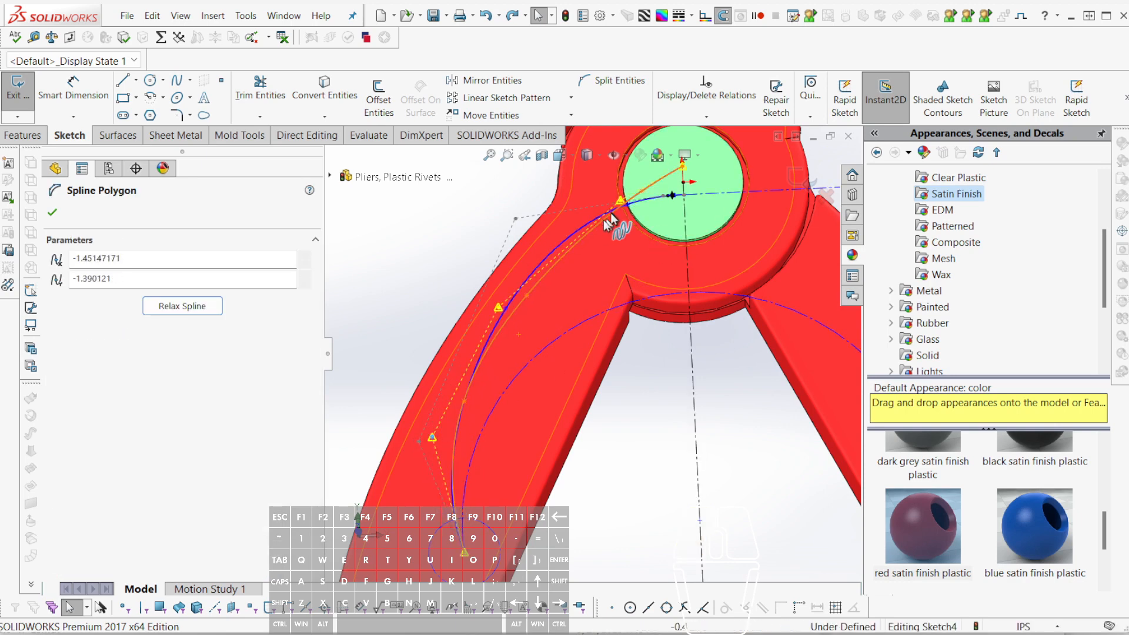
- Pull the original spline's control vertices inward, the upper to about X -0.65, Y -0.33 in and the lower to about X -1.47, Y -1.40 in
{"action": "left_click", "coordinate": [585, 223]}
{"action": "left_click_drag", "start_coordinate": [516, 218], "coordinate": [568, 245]}
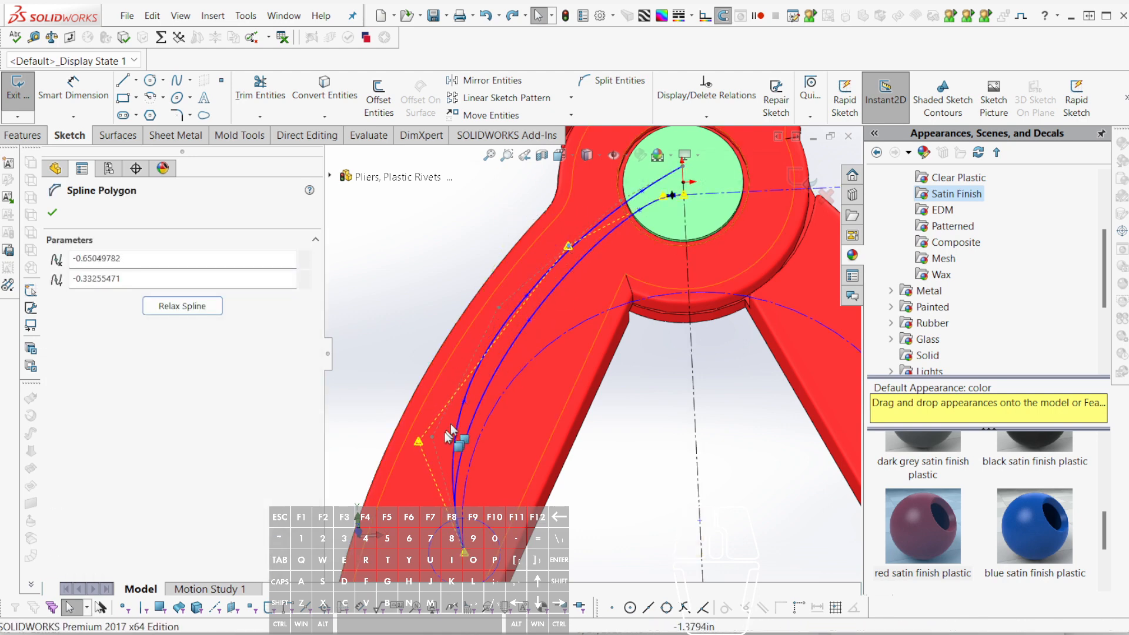
{"action": "left_click", "coordinate": [418, 442]}
{"action": "left_click_drag", "start_coordinate": [418, 445], "coordinate": [430, 446]}
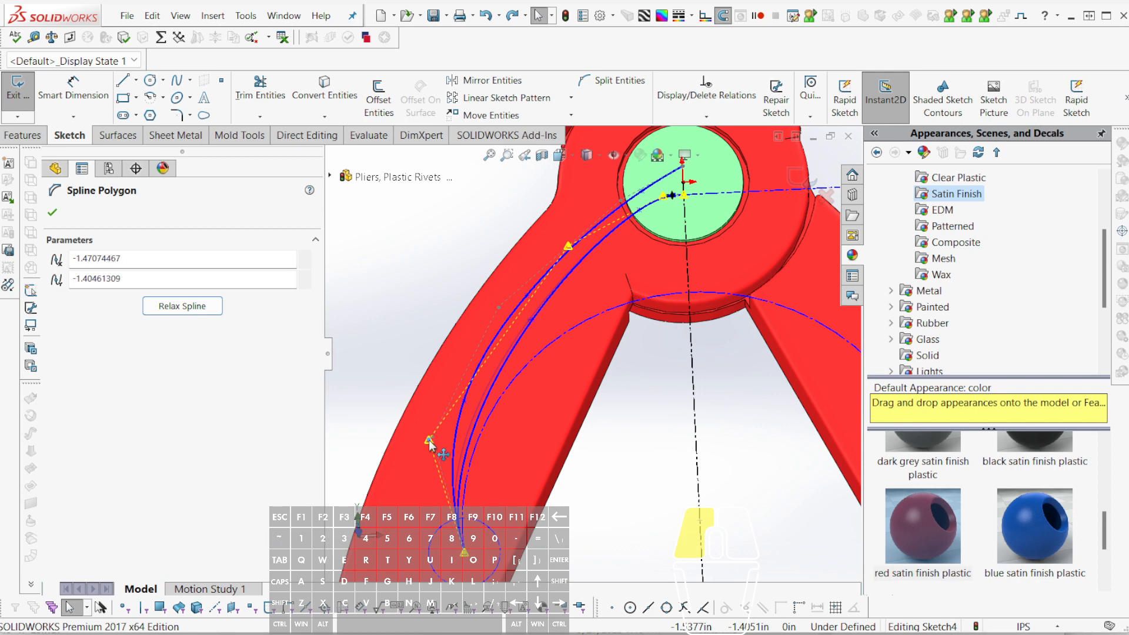
- Move the new spline's upper control vertex to about X -0.31 in, Y 0.08 in, and rebuild the part
{"action": "scroll", "coordinate": [591, 293], "scroll_direction": "down", "scroll_amount": 3}
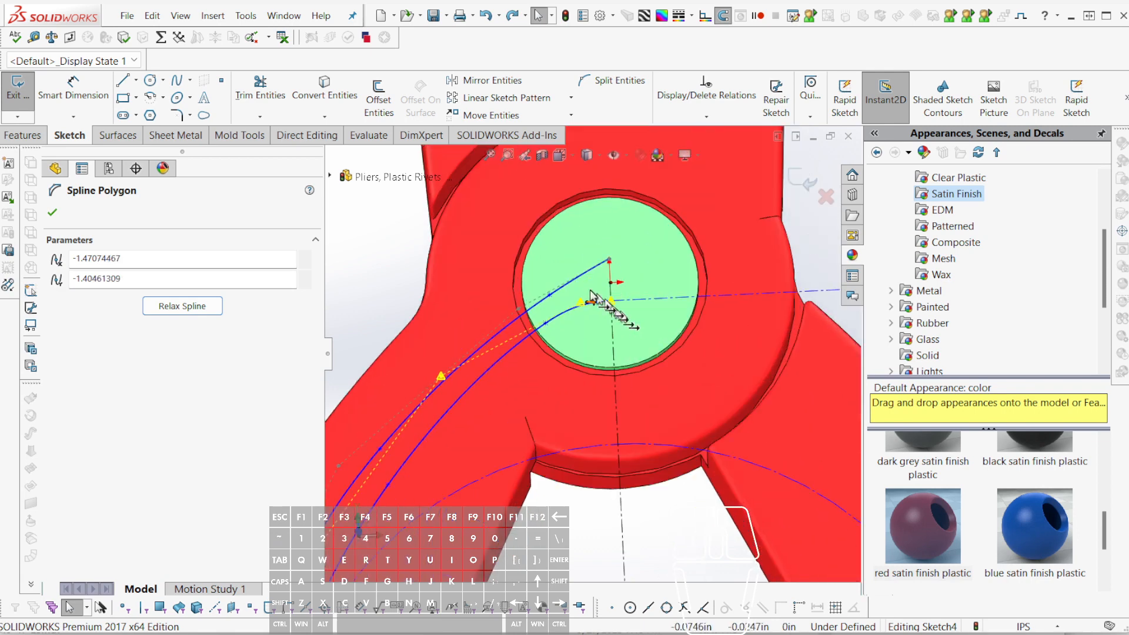
{"action": "left_click_drag", "start_coordinate": [578, 299], "coordinate": [534, 262]}
{"action": "left_click", "coordinate": [579, 278]}
{"action": "left_click", "coordinate": [518, 310]}
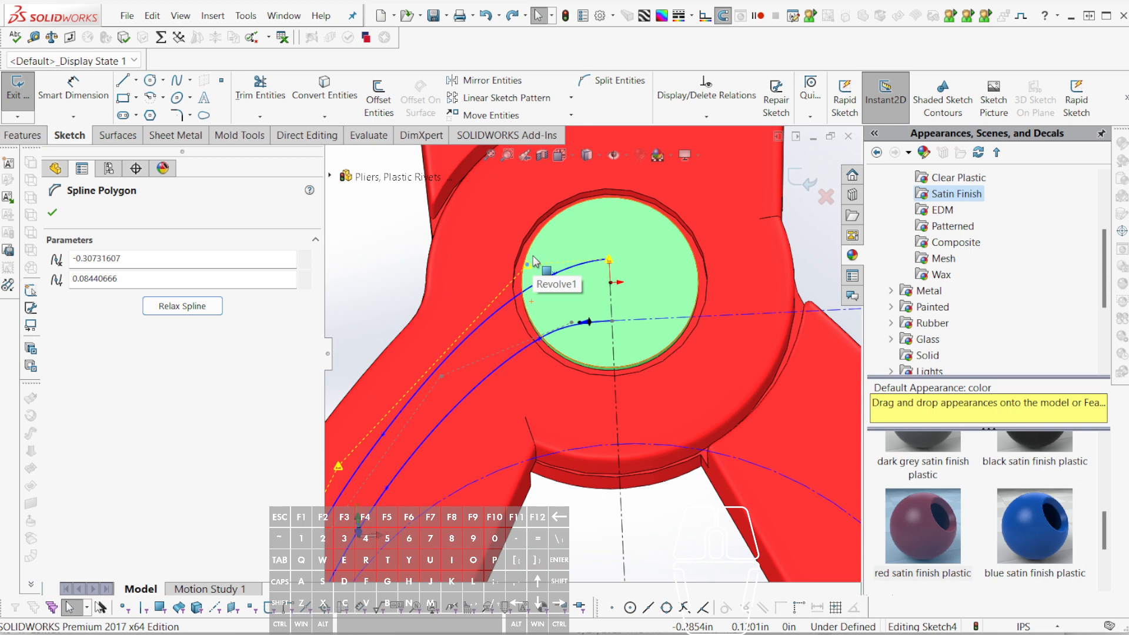
{"action": "key", "text": "r"}
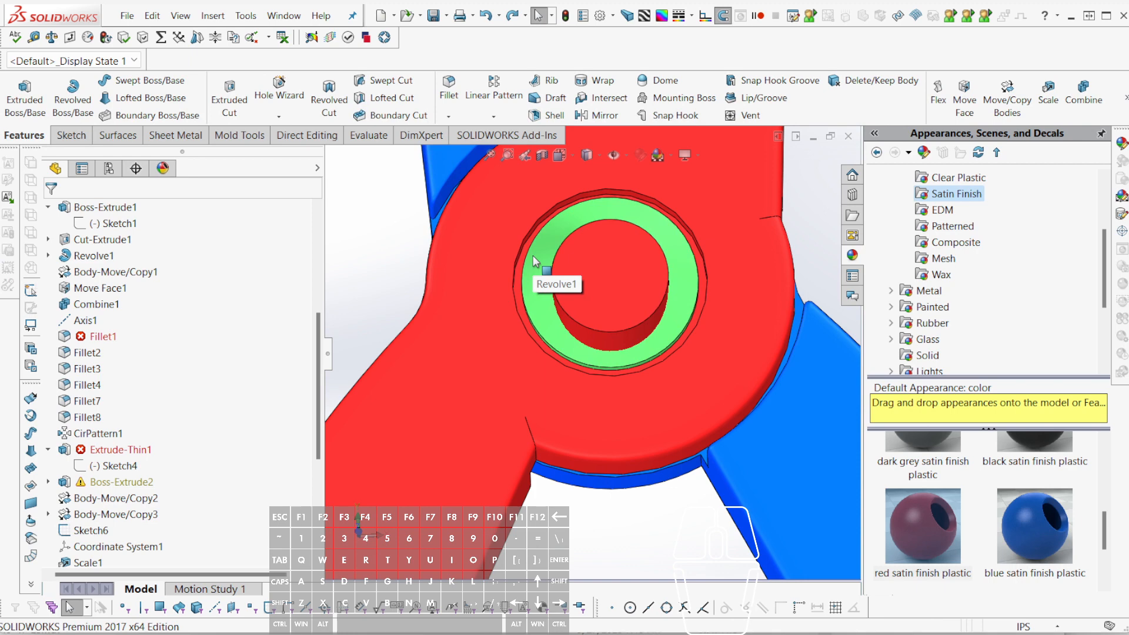
- Examine the rebuilt pliers from several angles, including the central pivot and the rivet cylinder in the red handle
{"action": "scroll", "coordinate": [489, 305], "scroll_direction": "up", "scroll_amount": 4}
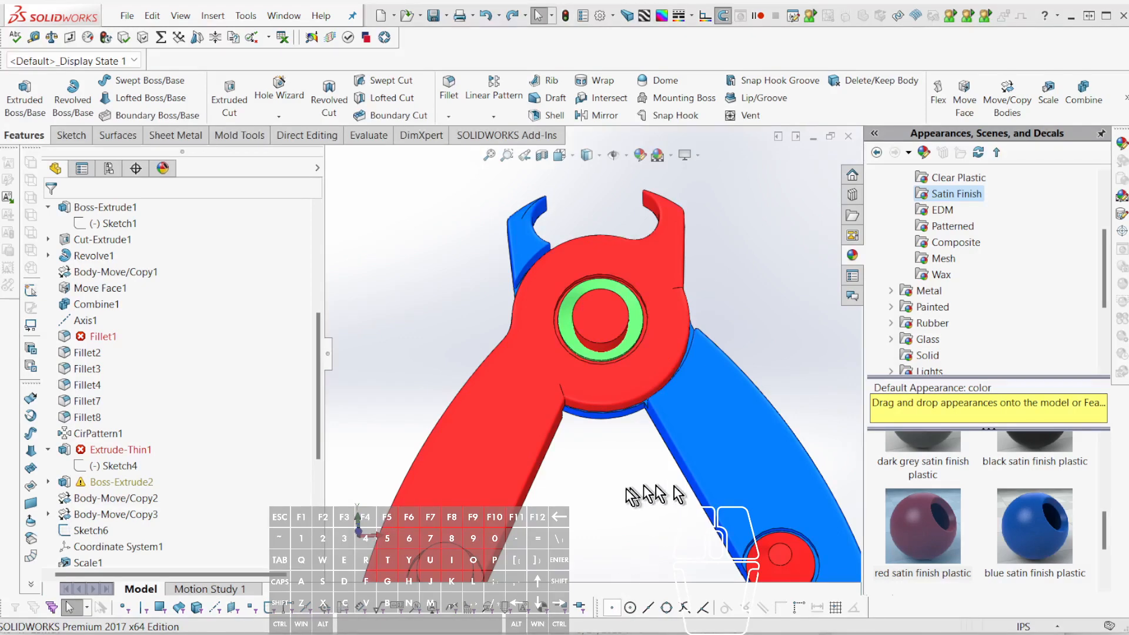
{"action": "scroll", "coordinate": [630, 485], "scroll_direction": "up", "scroll_amount": 1}
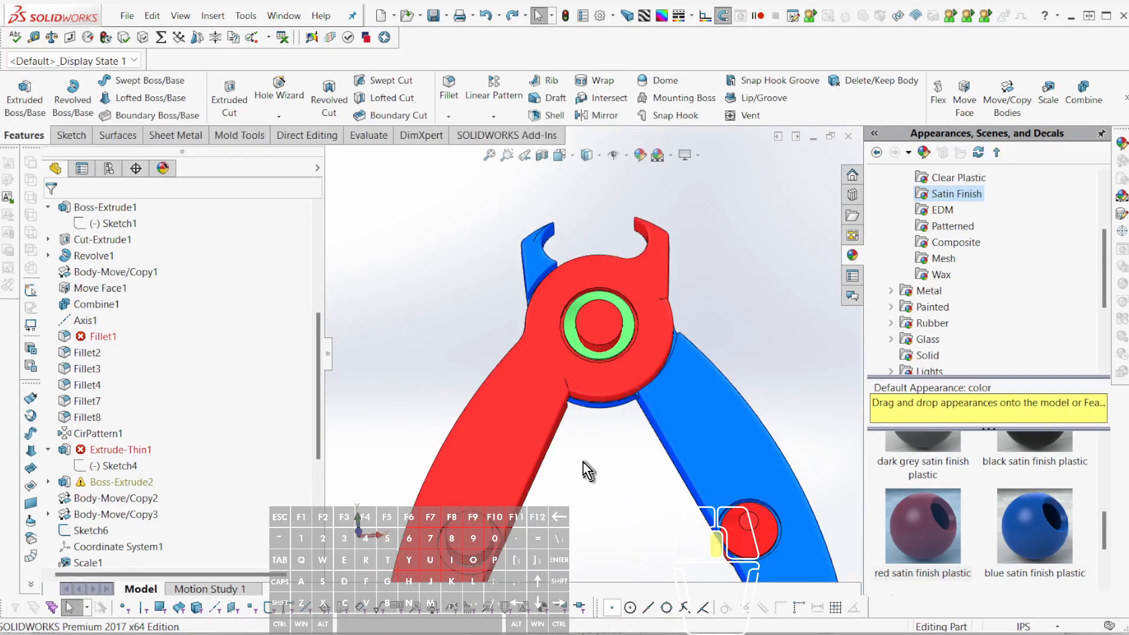
{"action": "middle_click_drag", "start_coordinate": [583, 462], "coordinate": [597, 475]}
{"action": "scroll", "coordinate": [585, 473], "scroll_direction": "up", "scroll_amount": 4}
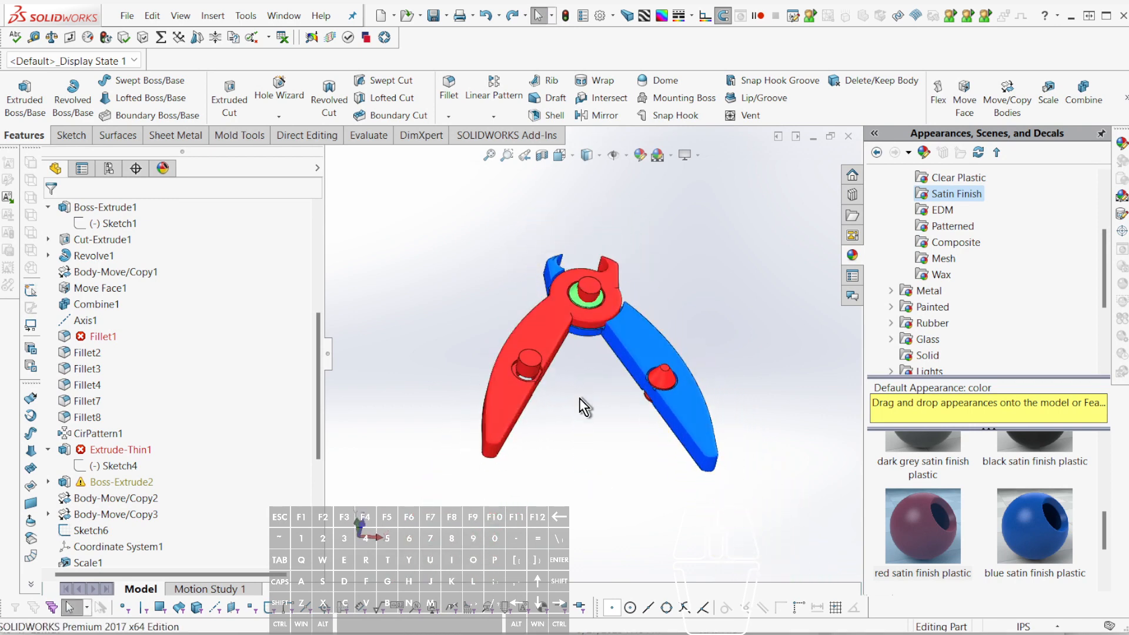
{"action": "middle_click_drag", "start_coordinate": [579, 362], "coordinate": [617, 371]}
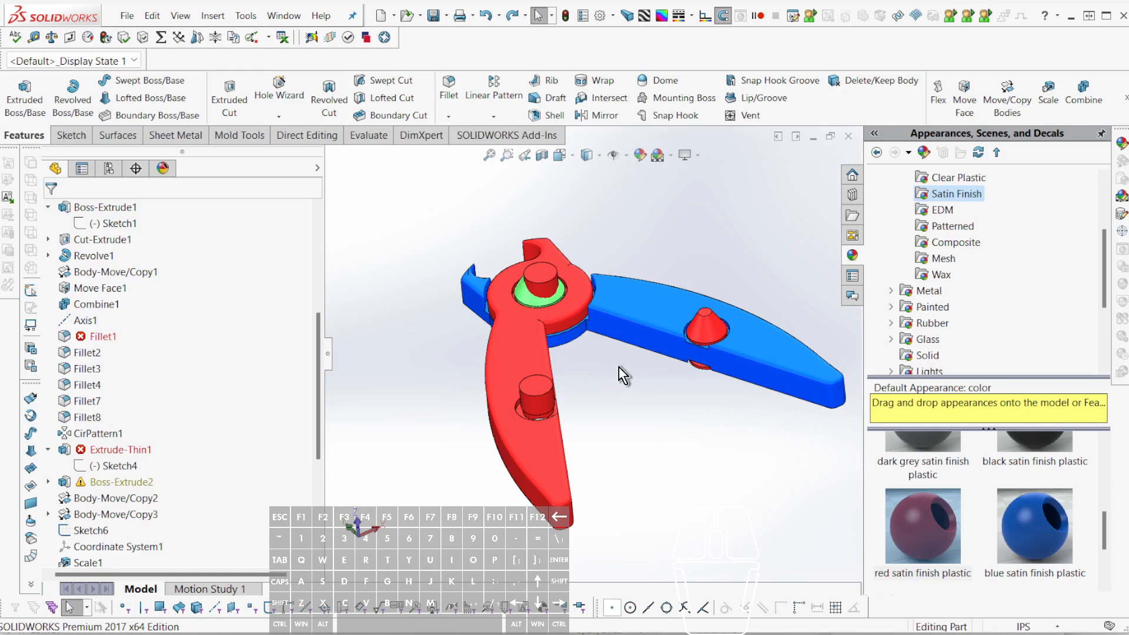
{"action": "middle_click_drag", "start_coordinate": [618, 366], "coordinate": [575, 390]}
{"action": "scroll", "coordinate": [541, 428], "scroll_direction": "down", "scroll_amount": 2}
{"action": "scroll", "coordinate": [547, 446], "scroll_direction": "up", "scroll_amount": 1}
{"action": "left_click", "coordinate": [504, 414]}
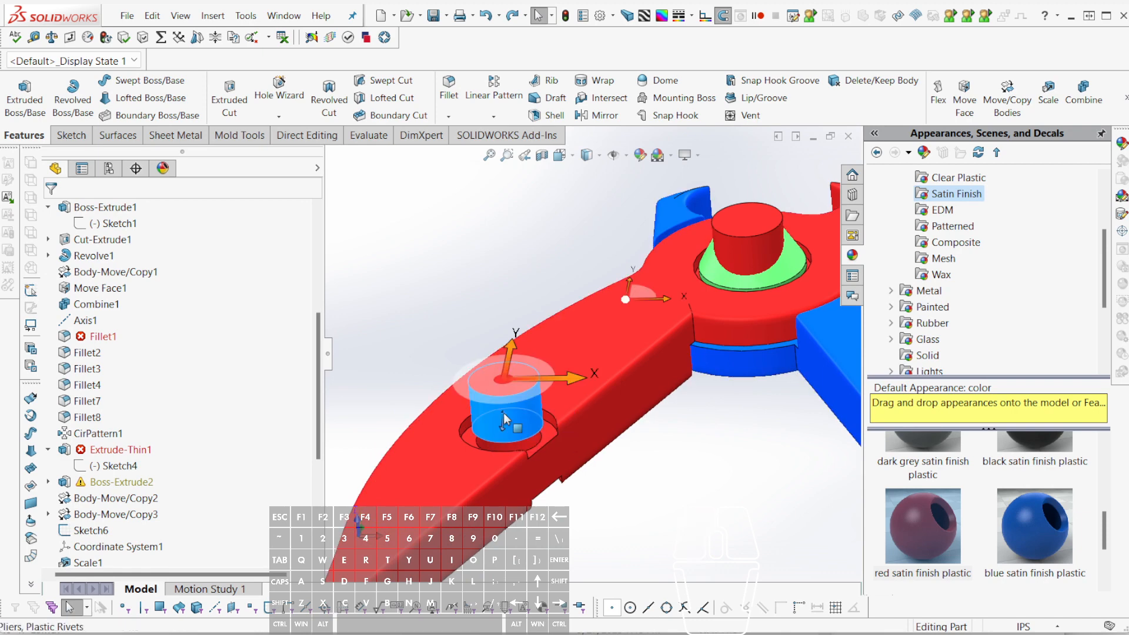
- Roll the model back to just before Boss-Extrude2
{"action": "left_click", "coordinate": [94, 465]}
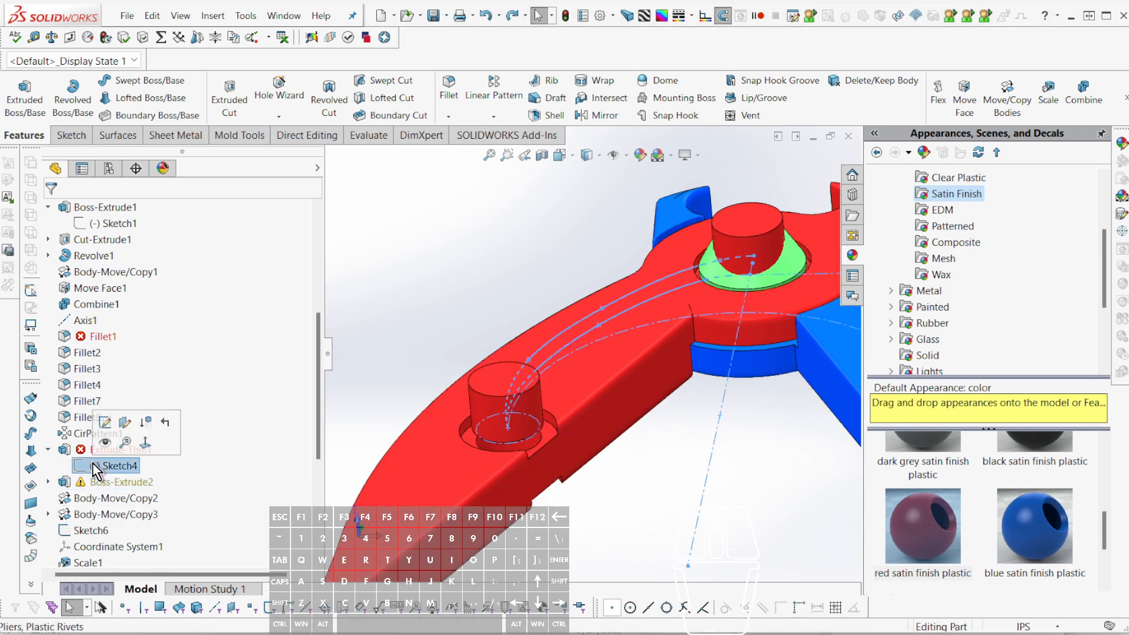
{"action": "left_click", "coordinate": [86, 483]}
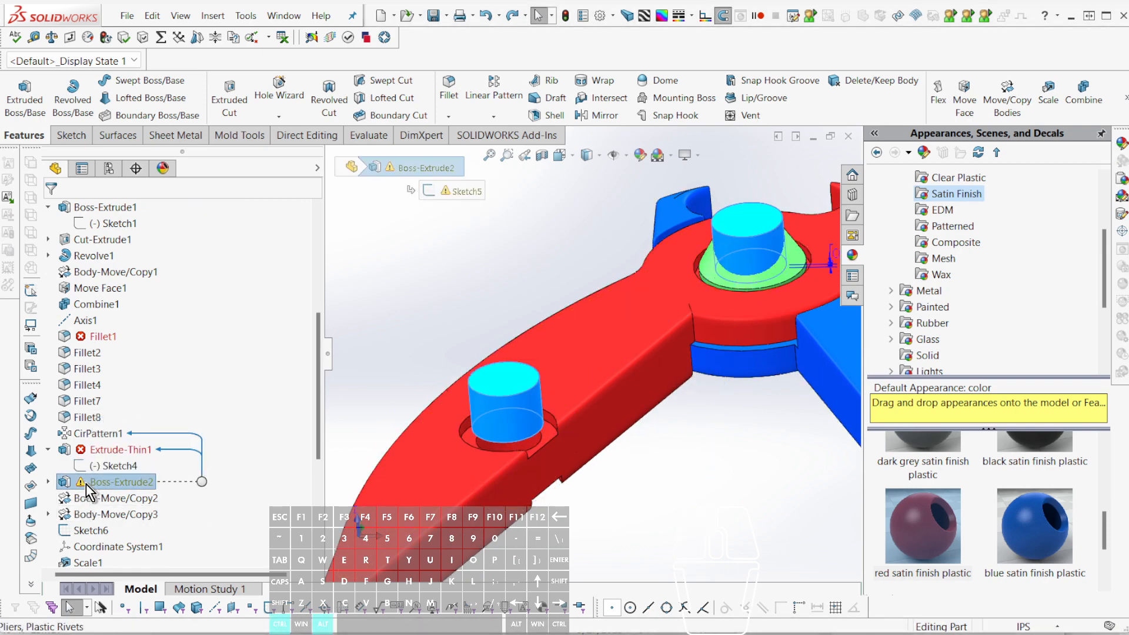
{"action": "middle_click_drag", "start_coordinate": [470, 382], "coordinate": [632, 394]}
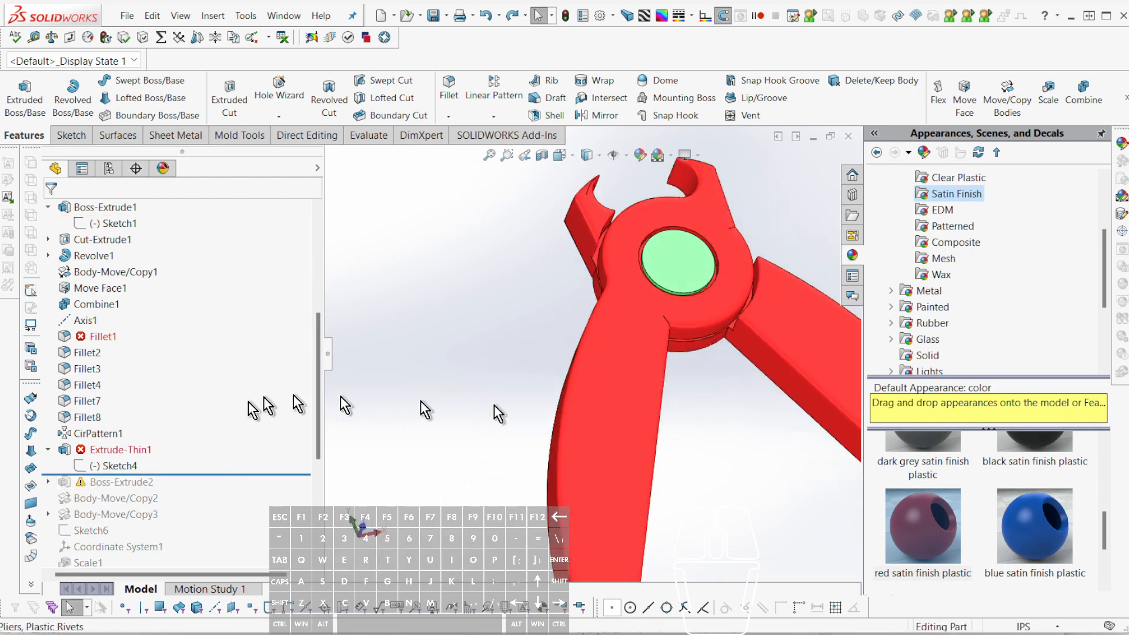
- Reopen Extrude-Thin1's Sketch4, delete the original lower spline, and rebuild with the new spline alone
{"action": "left_click", "coordinate": [115, 457]}
{"action": "left_click", "coordinate": [116, 465]}
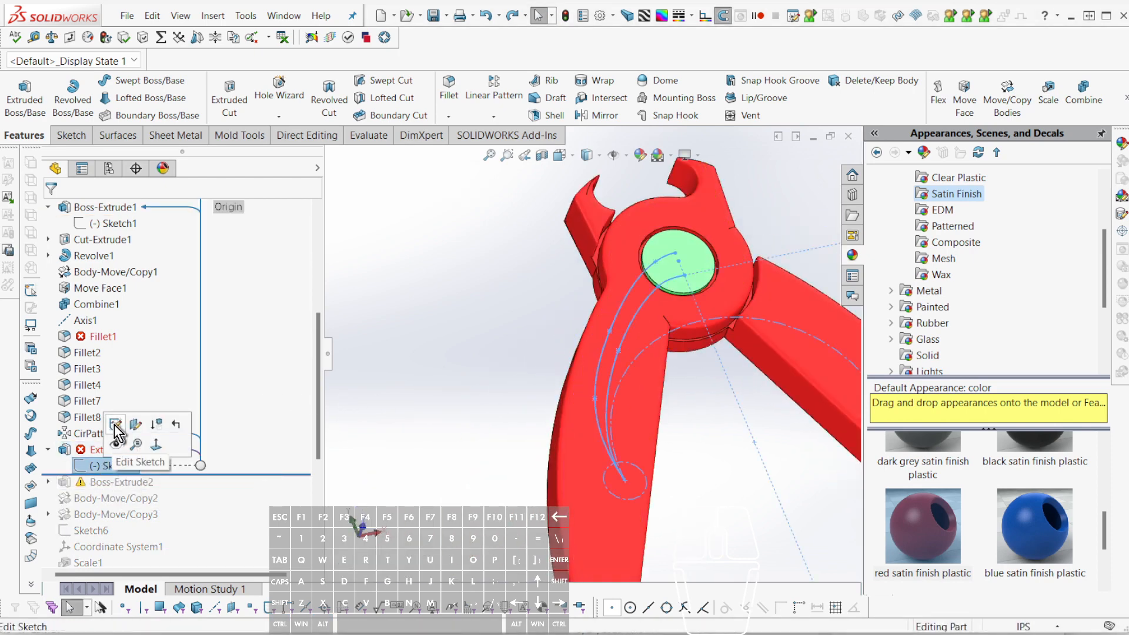
{"action": "left_click", "coordinate": [119, 426]}
{"action": "middle_click_drag", "start_coordinate": [577, 383], "coordinate": [647, 350]}
{"action": "scroll", "coordinate": [648, 389], "scroll_direction": "down", "scroll_amount": 3}
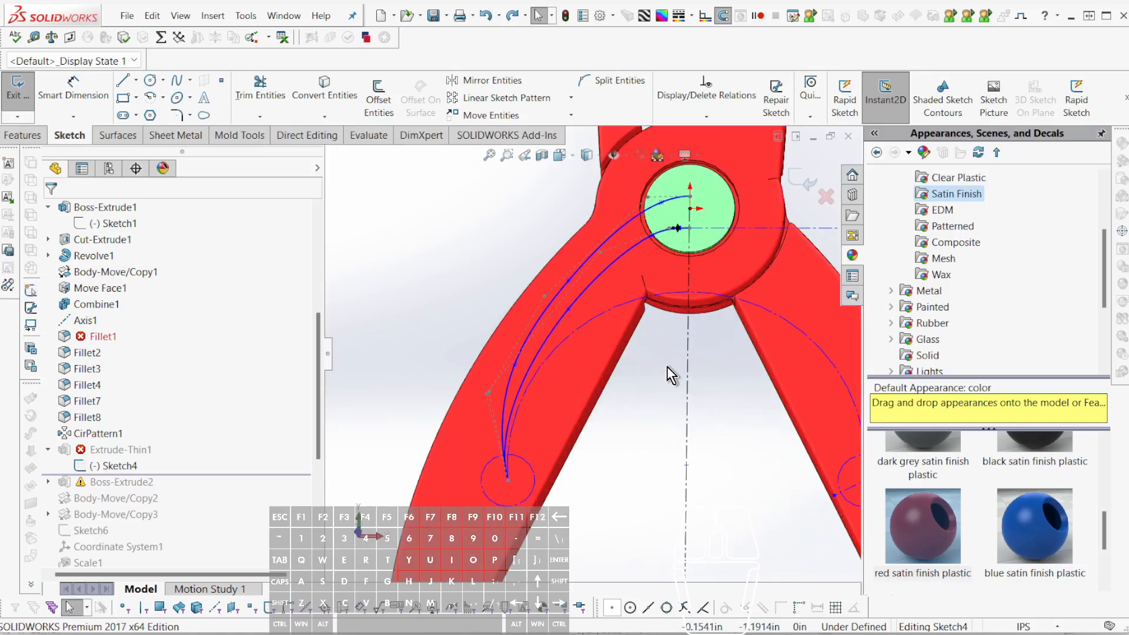
{"action": "mouse_move", "coordinate": [667, 366]}
{"action": "middle_mouse_down"}
{"action": "mouse_move", "coordinate": [688, 341]}
{"action": "mouse_move", "coordinate": [672, 306]}
{"action": "mouse_move", "coordinate": [675, 330]}
{"action": "mouse_move", "coordinate": [675, 284]}
{"action": "middle_mouse_up"}
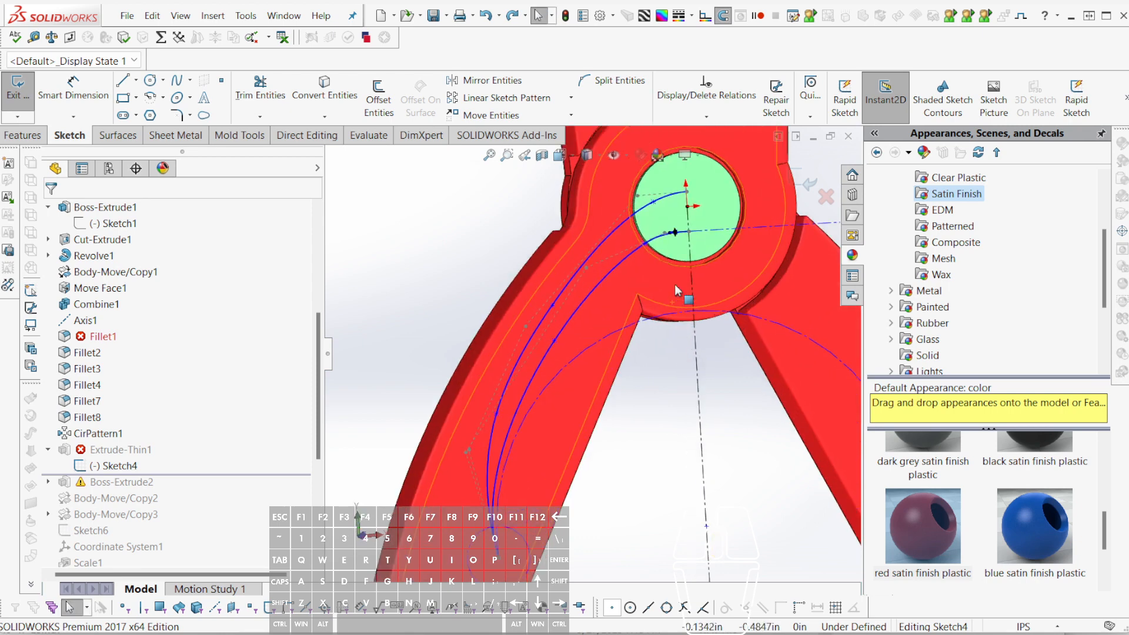
{"action": "left_click", "coordinate": [636, 248]}
{"action": "key", "text": "Delete"}
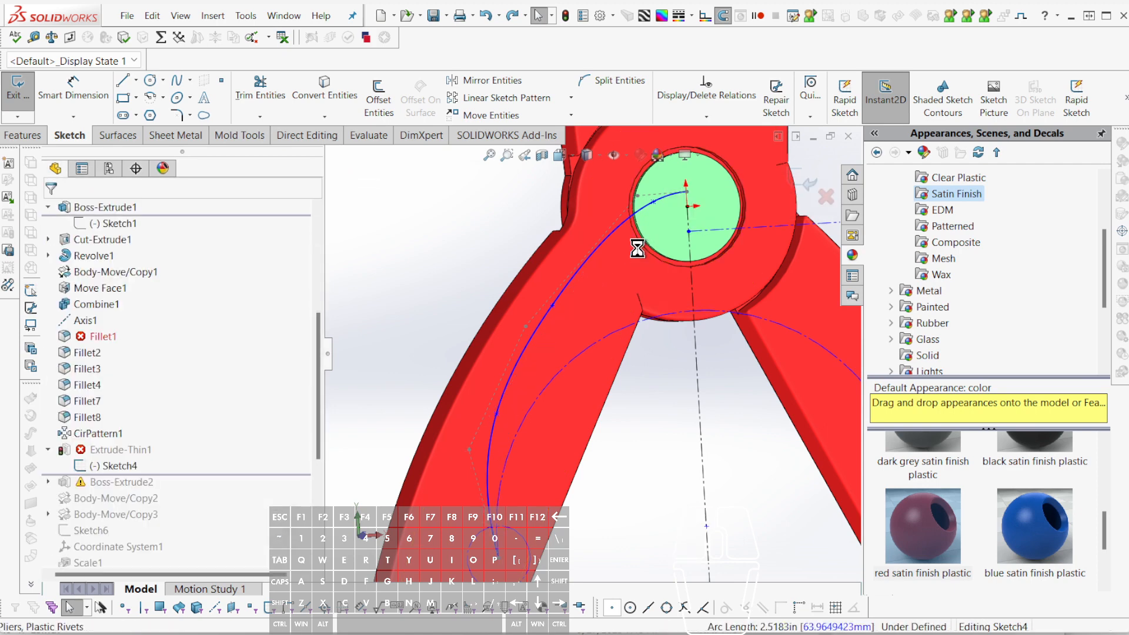
{"action": "key", "text": "r"}
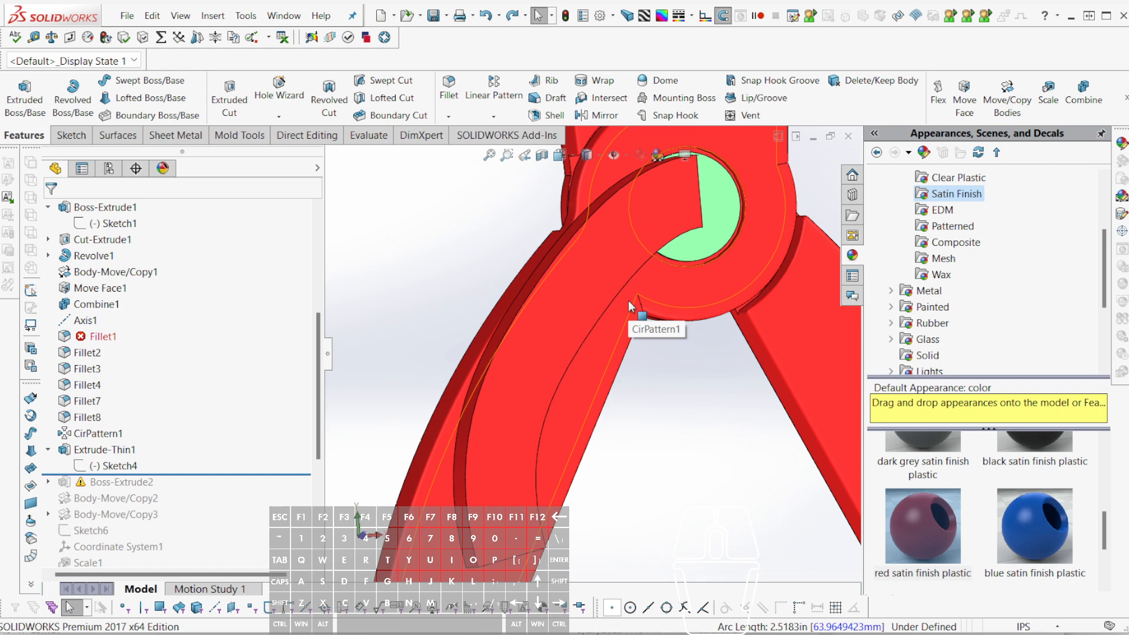
- Reduce Extrude-Thin1's wall thickness to about 0.142 in (3.606 mm)
{"action": "middle_click_drag", "start_coordinate": [628, 301], "coordinate": [568, 266]}
{"action": "left_click", "coordinate": [569, 267]}
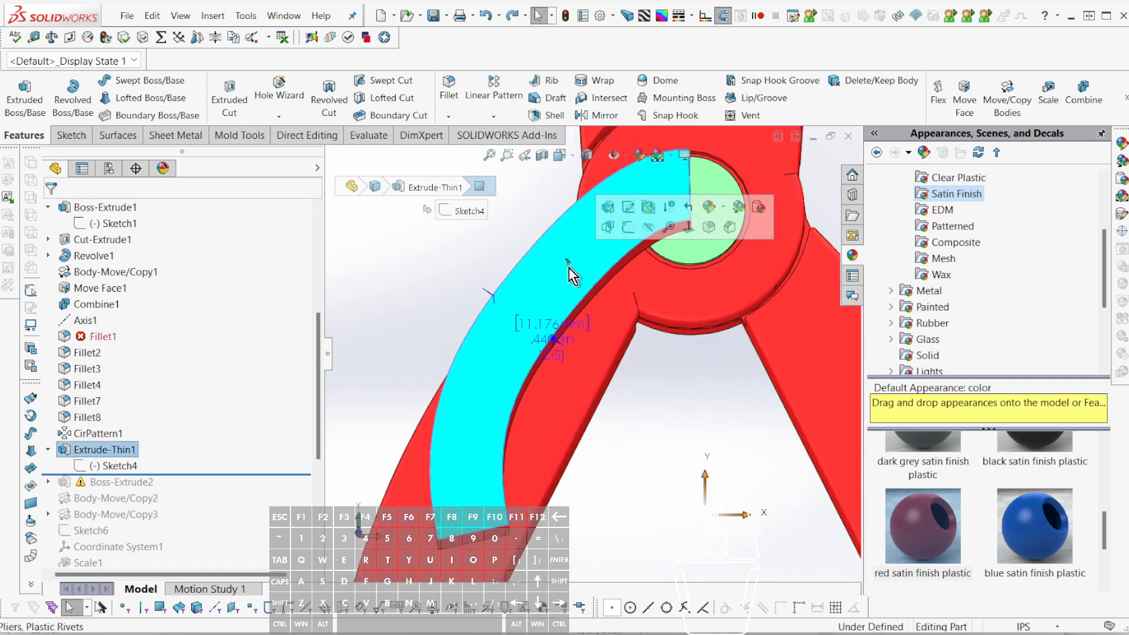
{"action": "left_click_drag", "start_coordinate": [550, 340], "coordinate": [515, 320]}
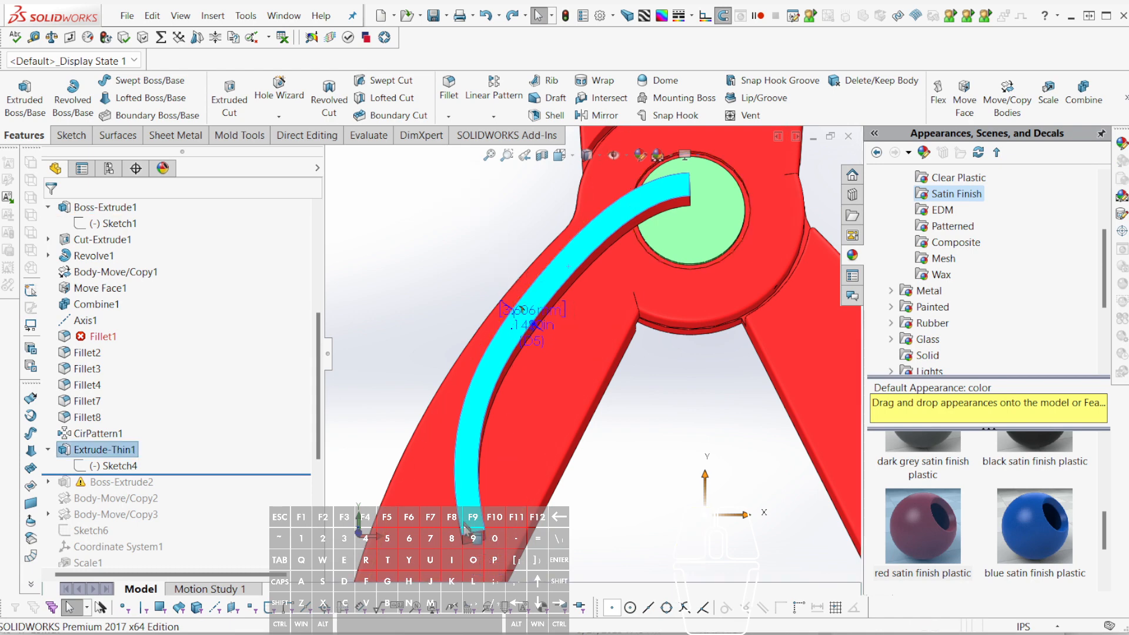
- Reopen Extrude-Thin1's Sketch4, move the spline's lower endpoint up and outward, adjust its middle control point, and rebuild
{"action": "left_click", "coordinate": [475, 542]}
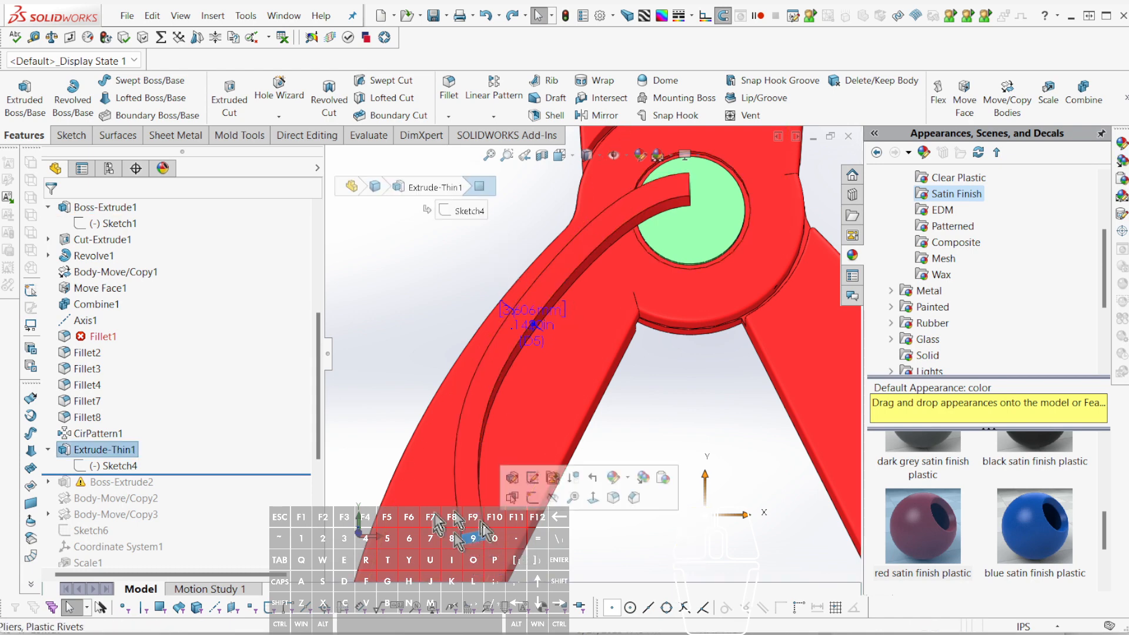
{"action": "left_click", "coordinate": [94, 465]}
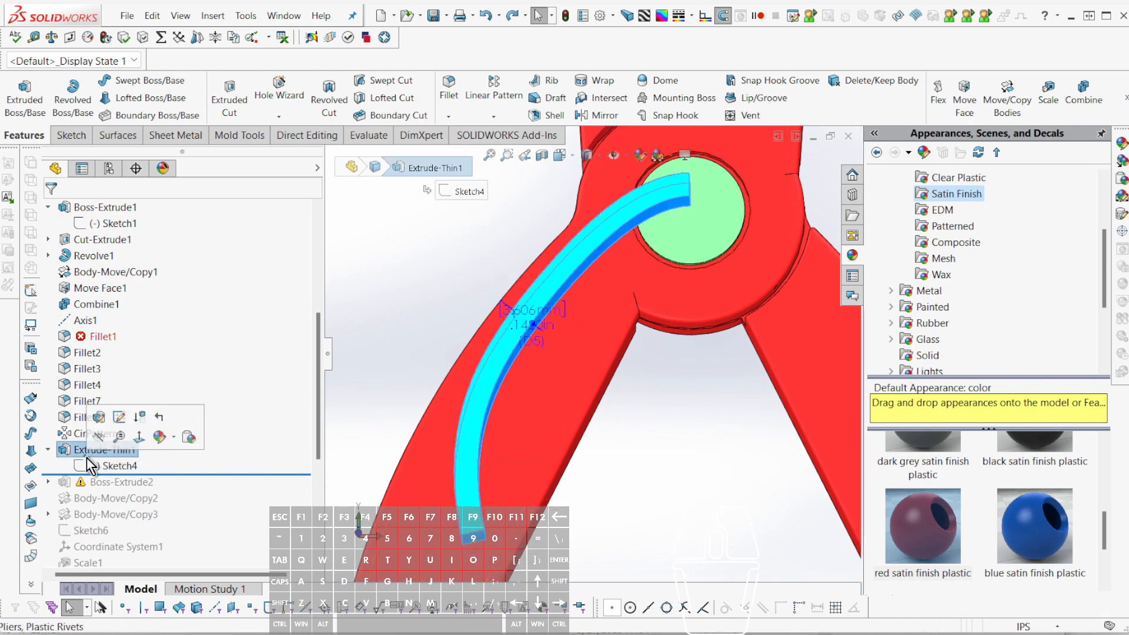
{"action": "left_click", "coordinate": [101, 431]}
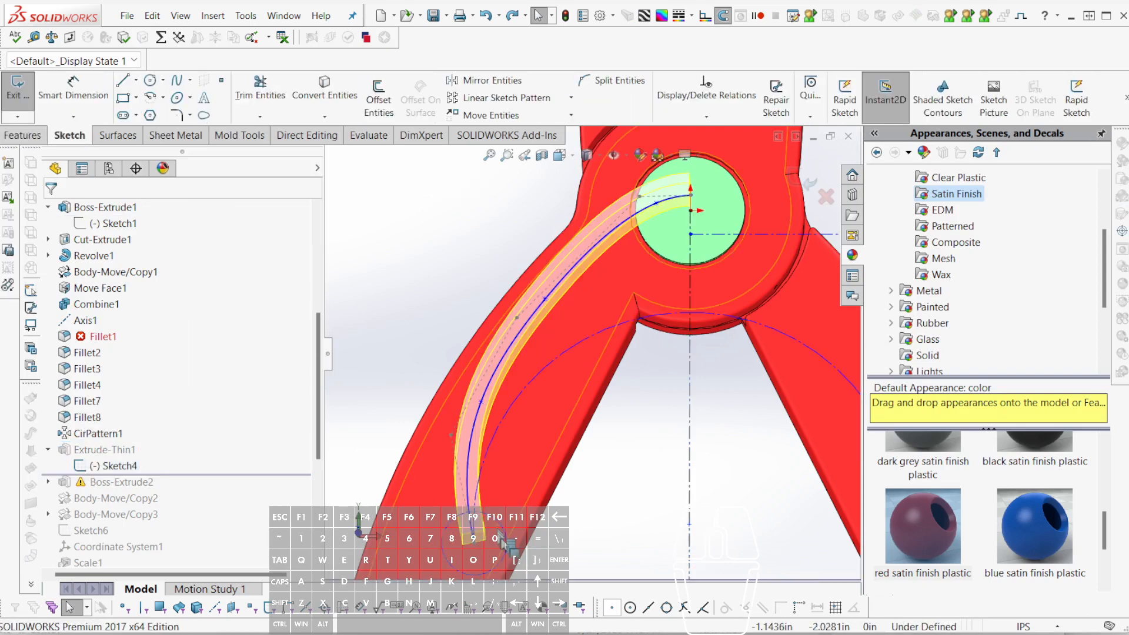
{"action": "left_click", "coordinate": [474, 546]}
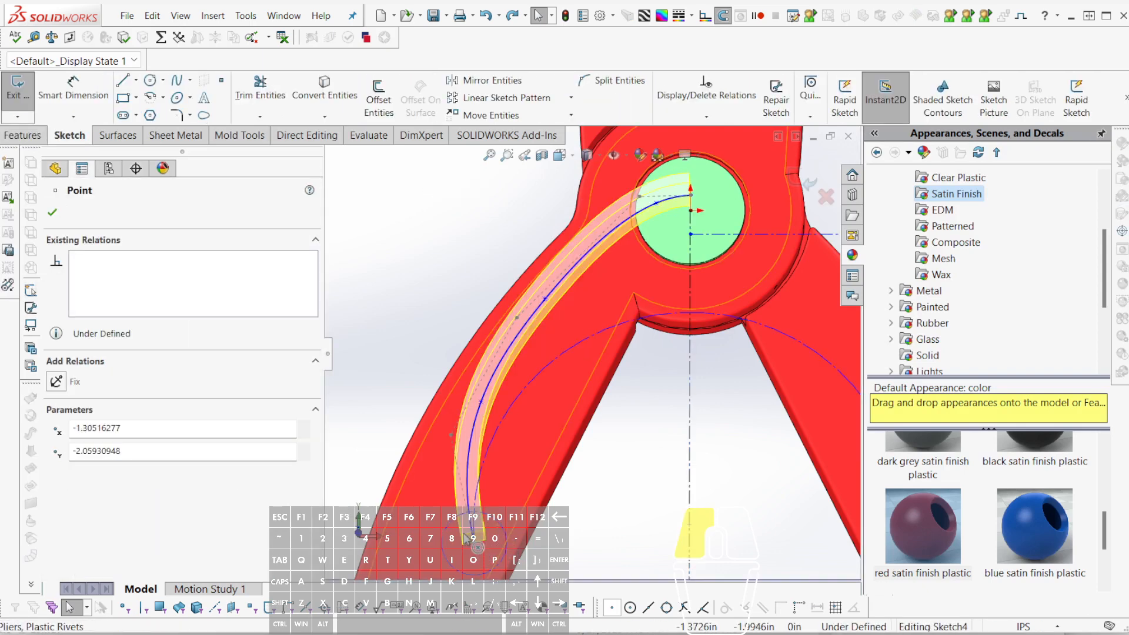
{"action": "left_click_drag", "start_coordinate": [474, 546], "coordinate": [457, 516]}
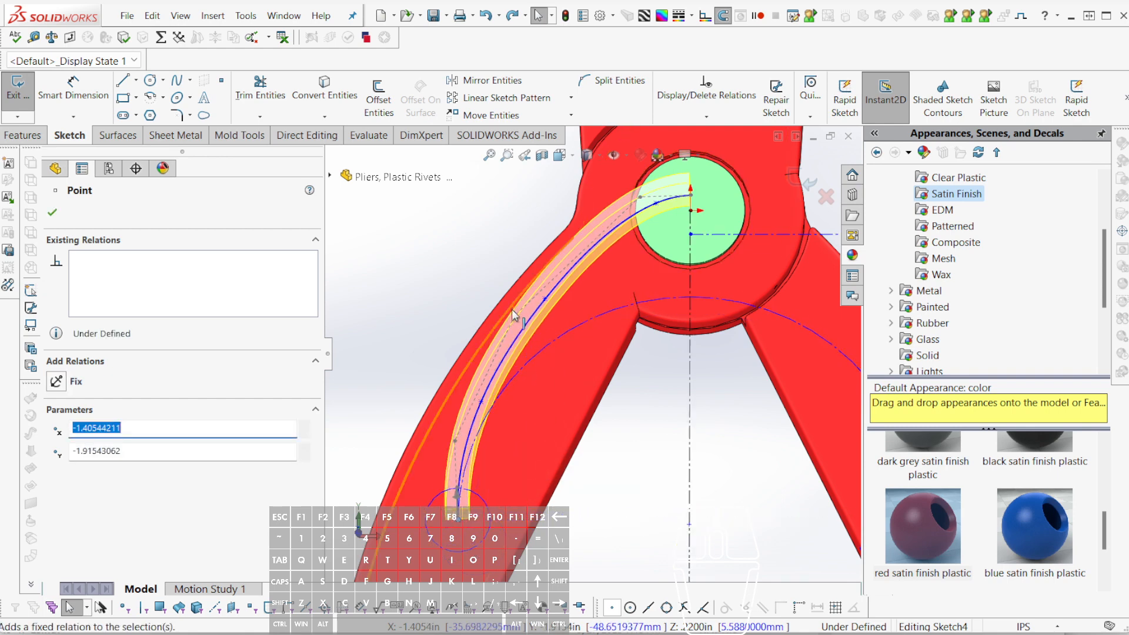
{"action": "left_click", "coordinate": [524, 315]}
{"action": "left_click_drag", "start_coordinate": [523, 314], "coordinate": [529, 316]}
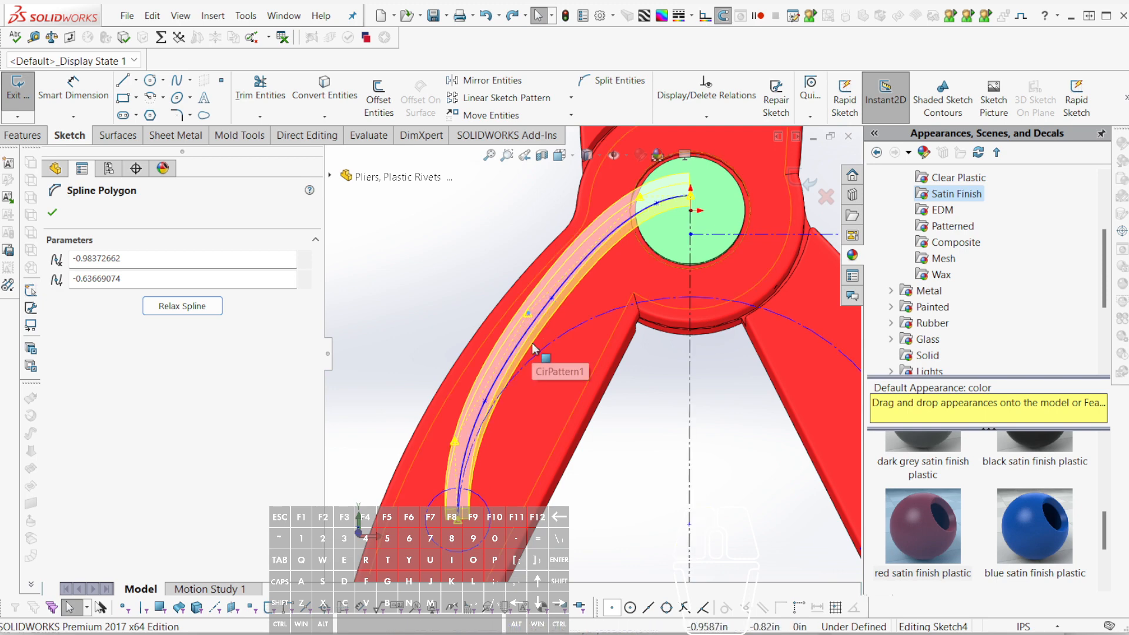
{"action": "key", "text": "ctrl+b"}
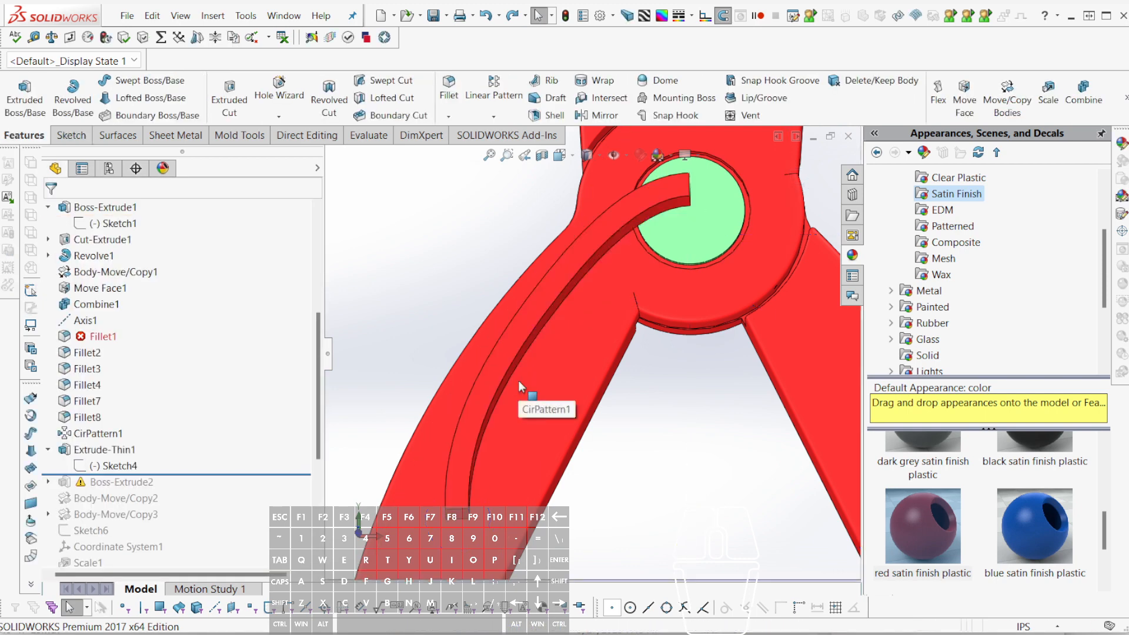
- Start a sketch on the spring arm's front face and convert its inner curved edge into sketch geometry
{"action": "left_click", "coordinate": [464, 400]}
{"action": "left_click", "coordinate": [472, 404]}
{"action": "key", "text": "c"}
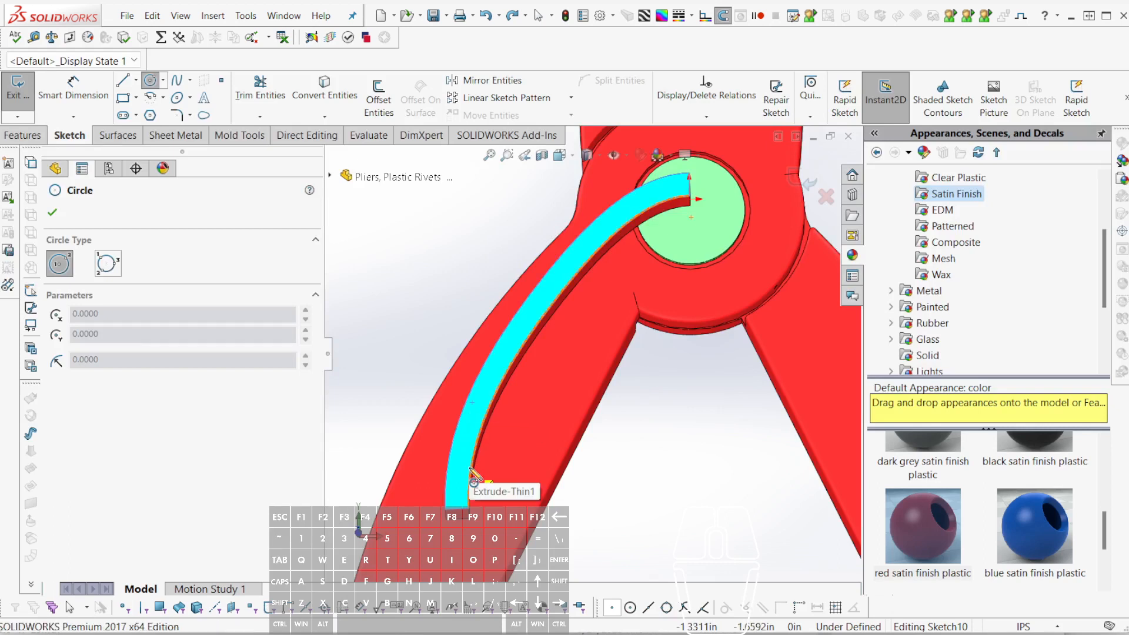
{"action": "key", "text": "Escape"}
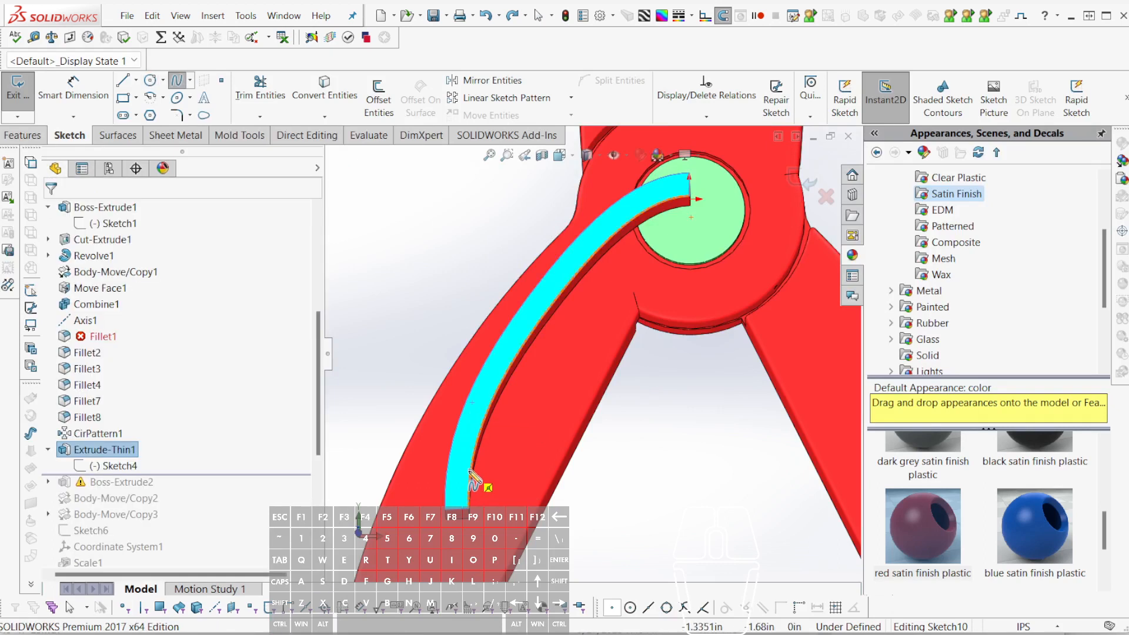
{"action": "left_click", "coordinate": [471, 468]}
{"action": "key", "text": "g"}
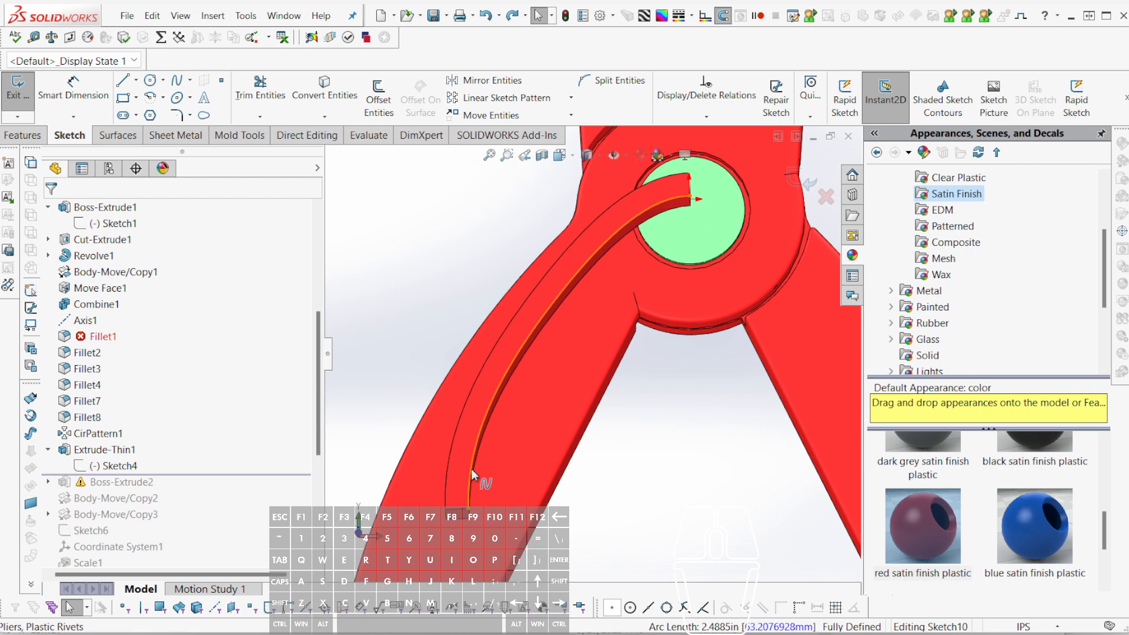
{"action": "key", "text": "Escape"}
- Draw a bowed spline from near the lower end of the converted edge to a point directly below the arm's pivot end
{"action": "key", "text": "ctrl+s"}
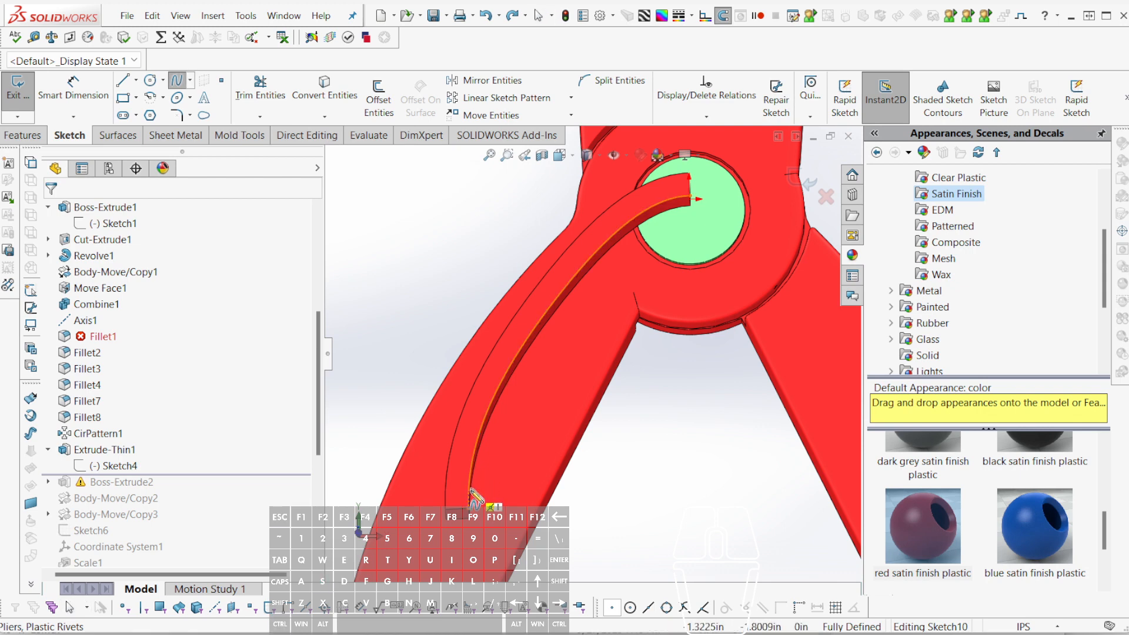
{"action": "scroll", "coordinate": [473, 507], "scroll_direction": "down", "scroll_amount": 3}
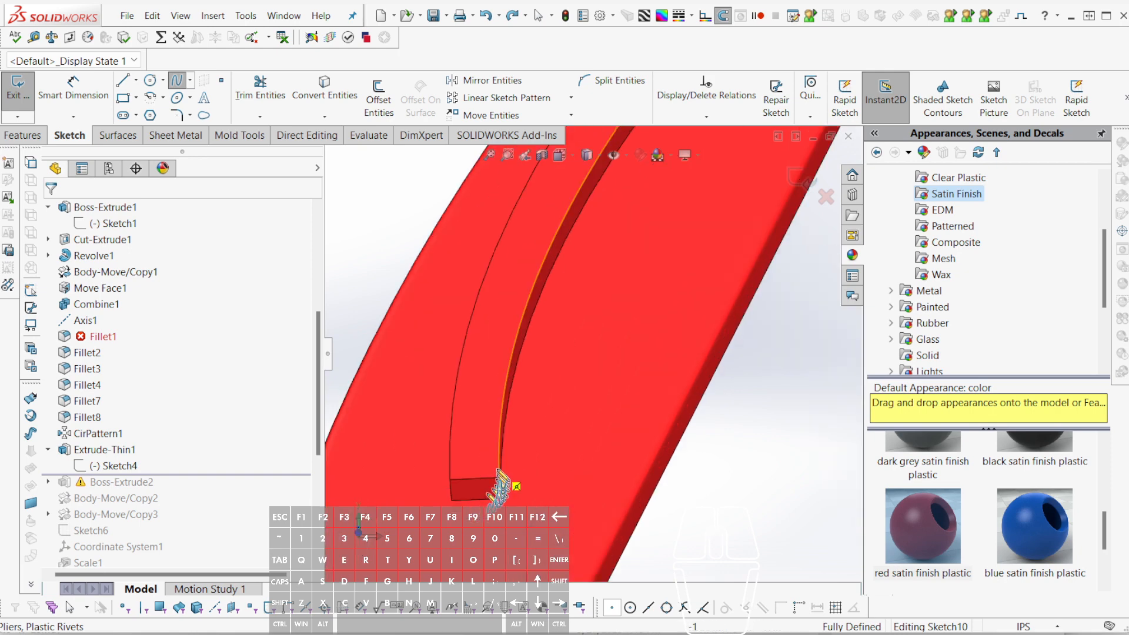
{"action": "left_click", "coordinate": [502, 467]}
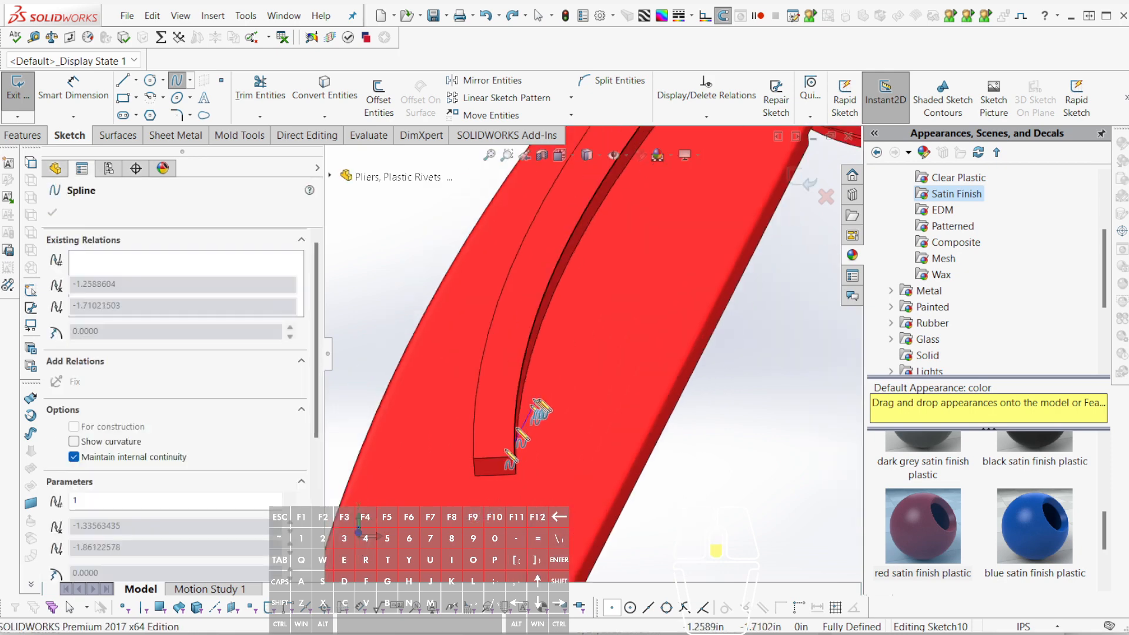
{"action": "scroll", "coordinate": [634, 305], "scroll_direction": "up", "scroll_amount": 3}
{"action": "left_click", "coordinate": [539, 355]}
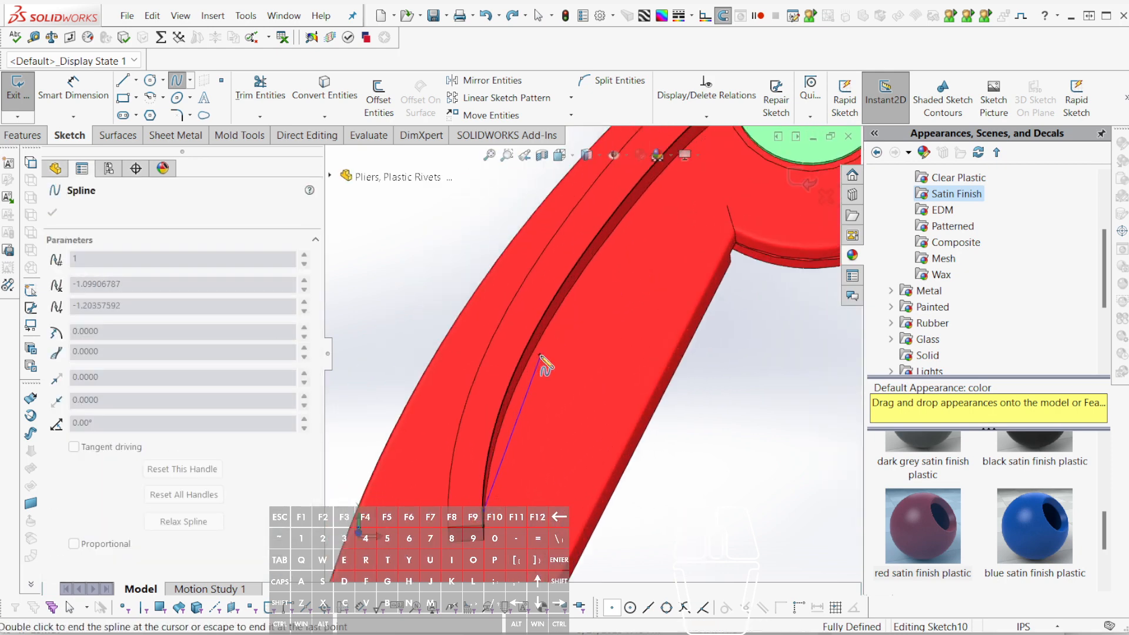
{"action": "left_click", "coordinate": [646, 225]}
{"action": "scroll", "coordinate": [647, 226], "scroll_direction": "up", "scroll_amount": 4}
{"action": "scroll", "coordinate": [654, 236], "scroll_direction": "down", "scroll_amount": 3}
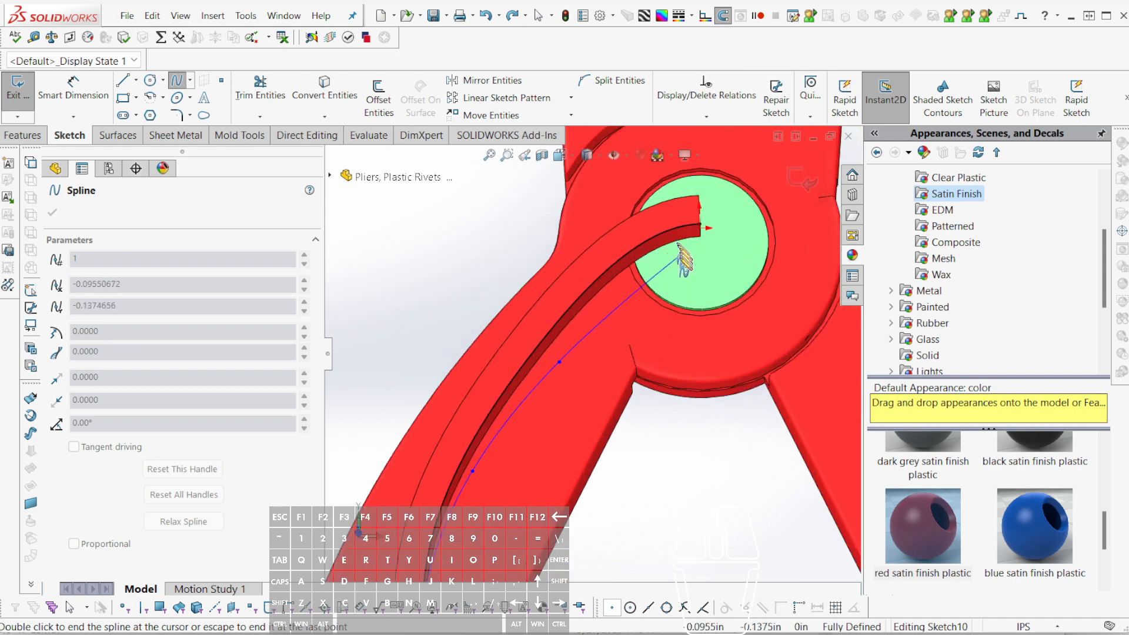
{"action": "double_click", "coordinate": [669, 290]}
{"action": "left_click", "coordinate": [673, 279]}
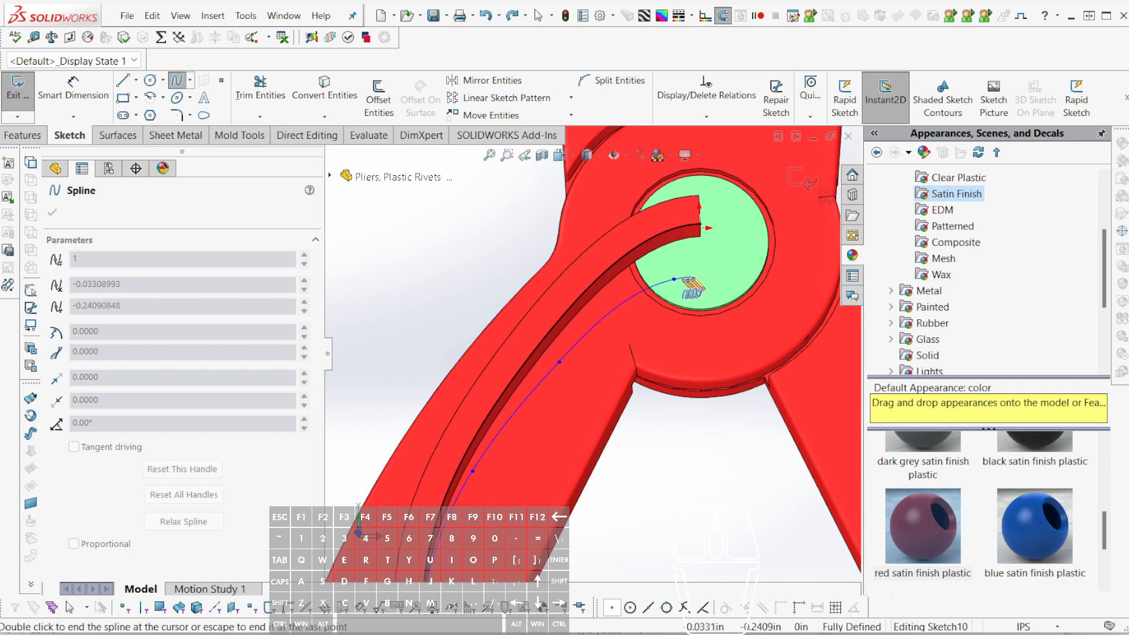
{"action": "double_click", "coordinate": [698, 274]}
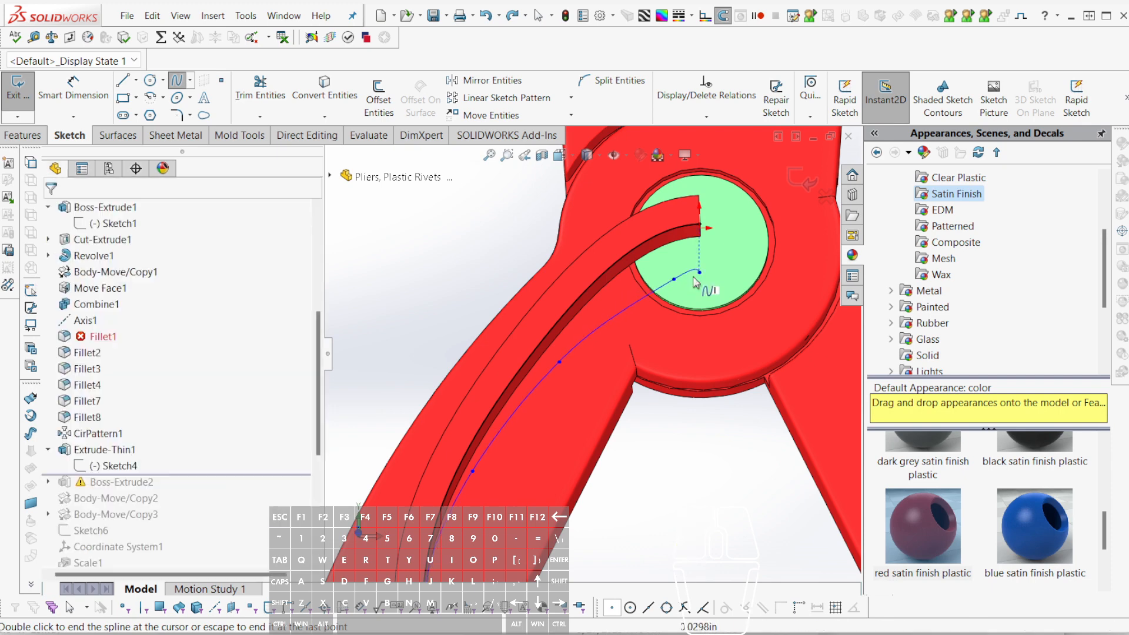
- Close the profile with a vertical line about 0.24 in long between the spline's upper end and the arm's inner edge
{"action": "key", "text": "l"}
{"action": "left_click", "coordinate": [699, 272]}
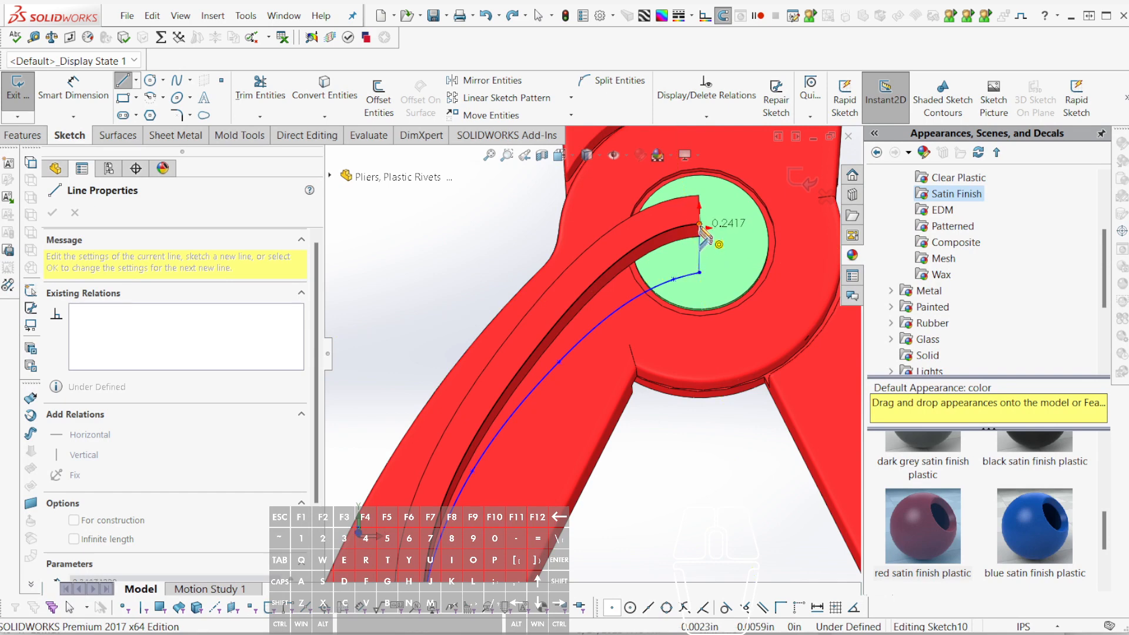
{"action": "left_click", "coordinate": [702, 225]}
{"action": "key", "text": "Escape"}
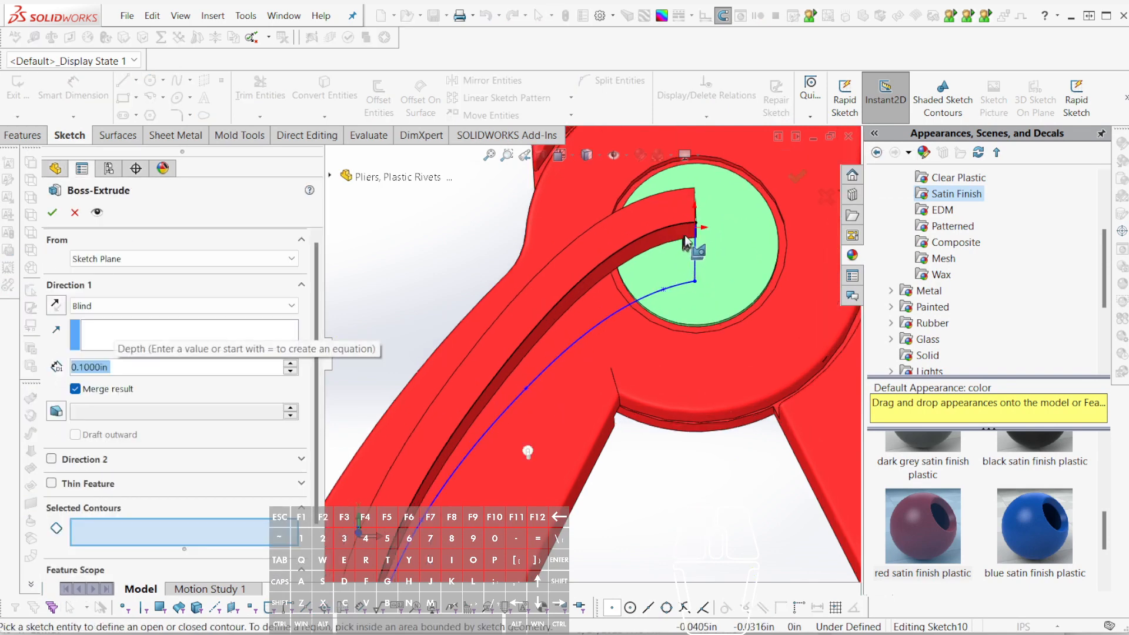
{"action": "scroll", "coordinate": [499, 375], "scroll_direction": "up", "scroll_amount": 5}
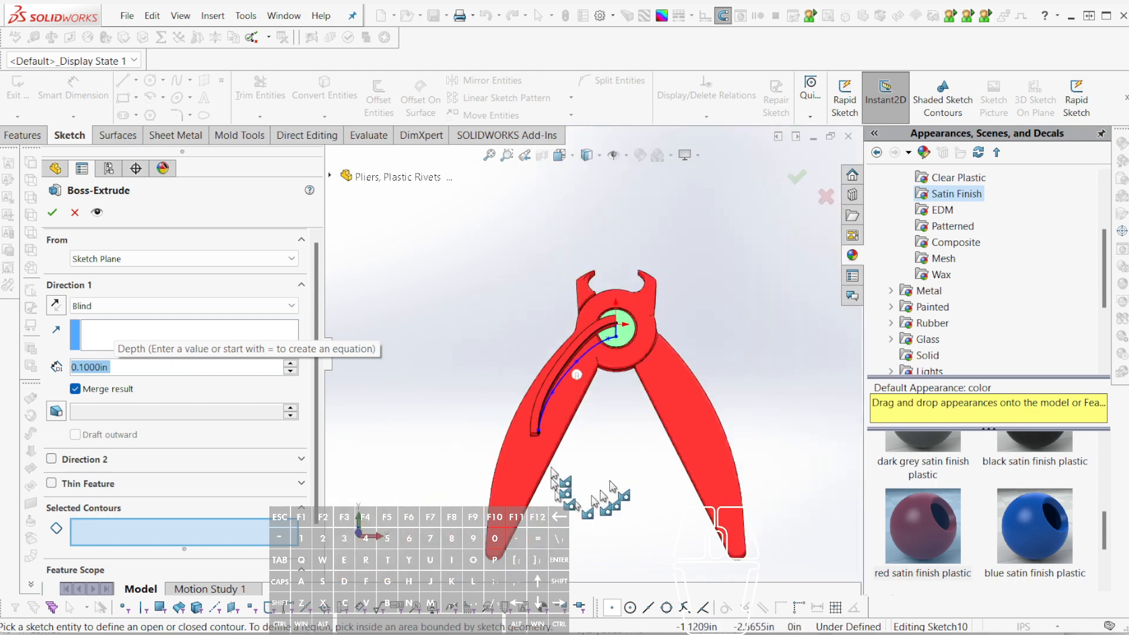
{"action": "scroll", "coordinate": [603, 359], "scroll_direction": "down", "scroll_amount": 8}
{"action": "scroll", "coordinate": [601, 360], "scroll_direction": "down", "scroll_amount": 10}
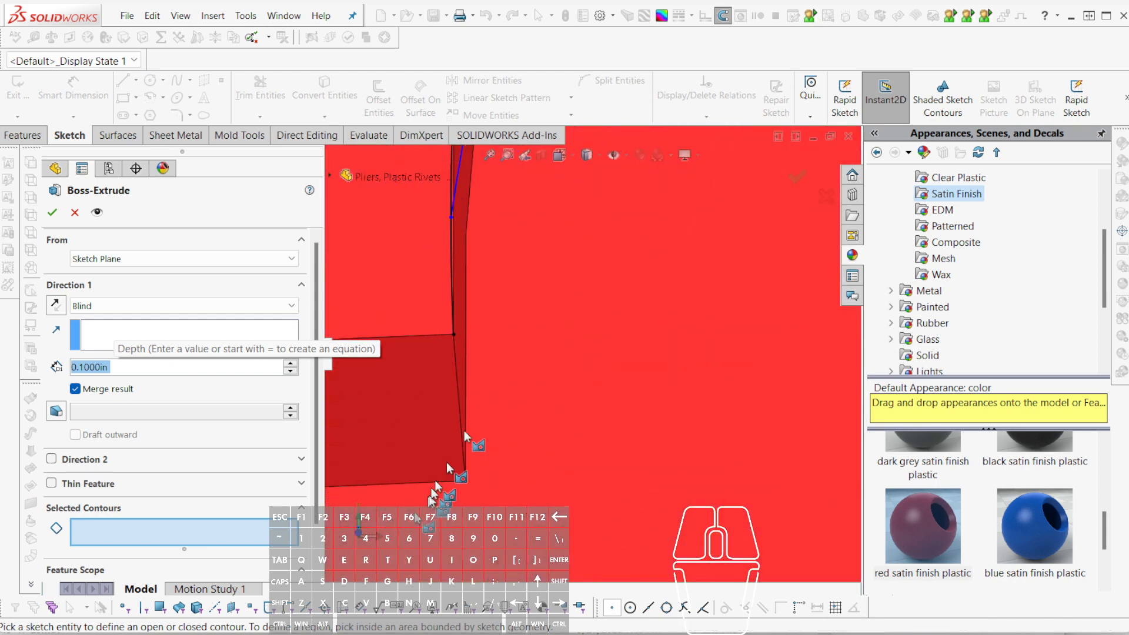
{"action": "key", "text": "Escape"}
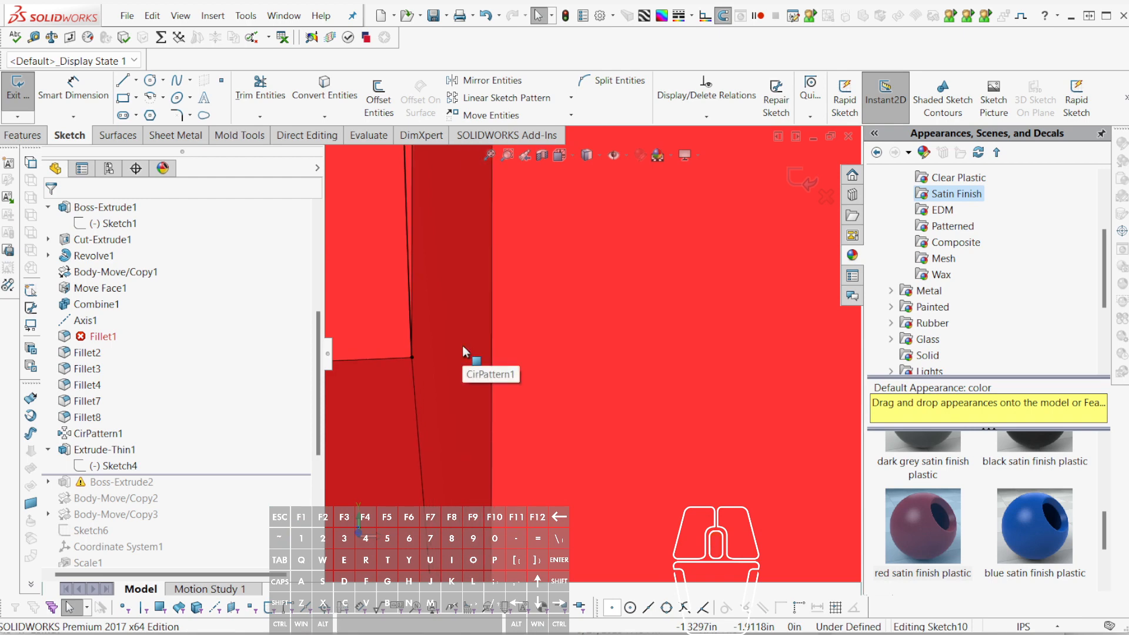
- Trim away the short leftover piece of the converted edge below the new spline's lower endpoint
{"action": "key", "text": "t"}
{"action": "scroll", "coordinate": [507, 288], "scroll_direction": "up", "scroll_amount": 6}
{"action": "scroll", "coordinate": [561, 262], "scroll_direction": "down", "scroll_amount": 2}
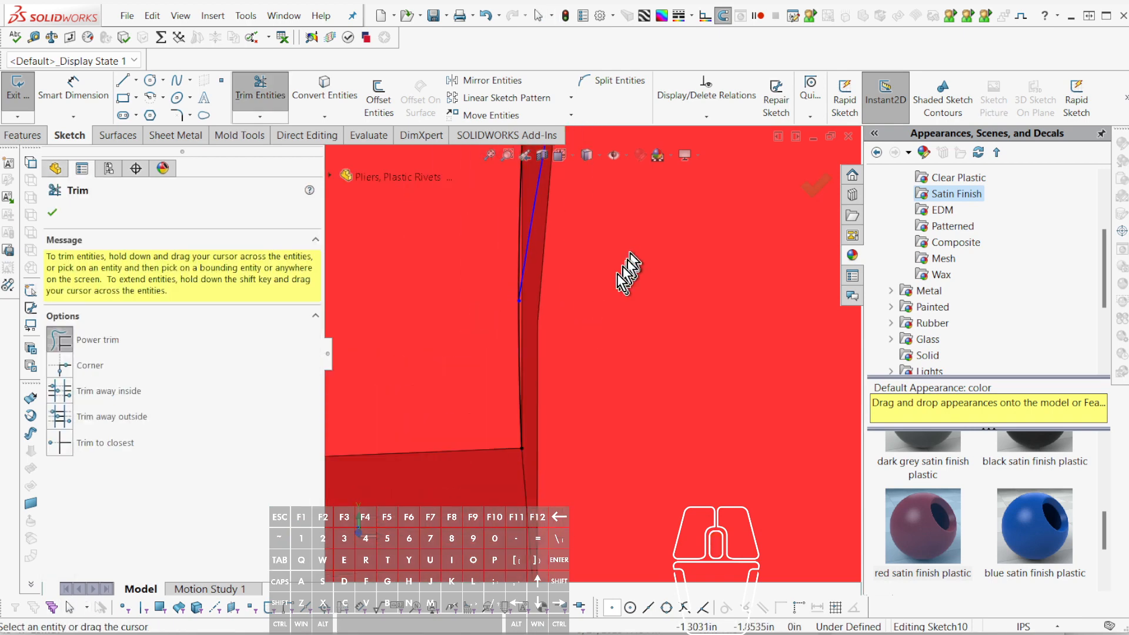
{"action": "key", "text": "Escape"}
{"action": "left_click_drag", "start_coordinate": [598, 383], "coordinate": [482, 383]}
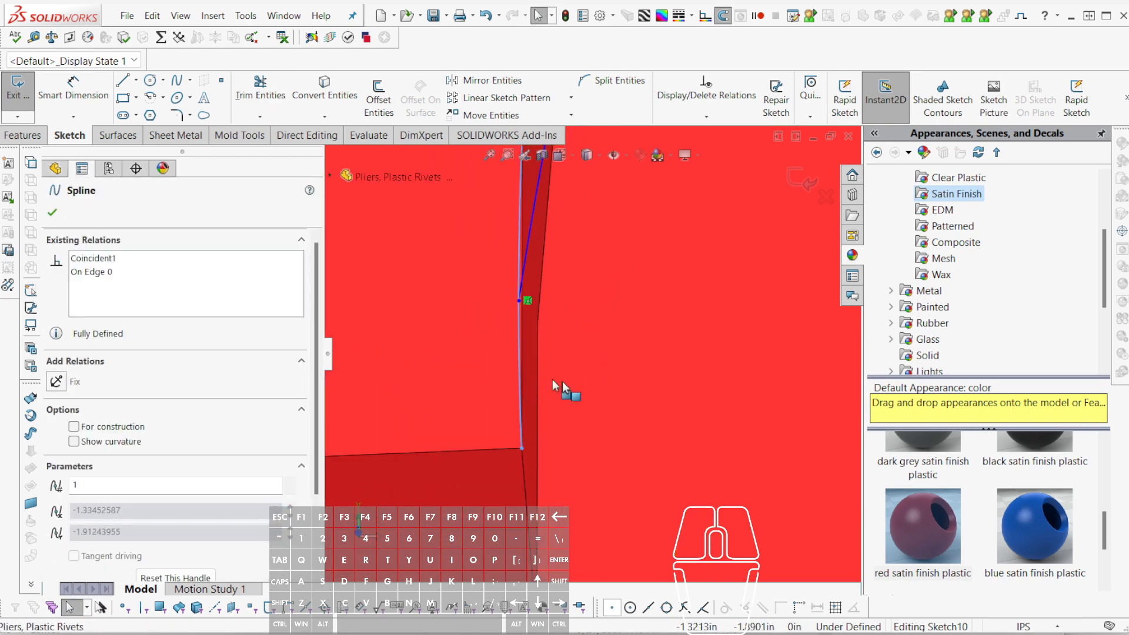
{"action": "key", "text": "t"}
{"action": "left_click_drag", "start_coordinate": [634, 379], "coordinate": [439, 385]}
{"action": "scroll", "coordinate": [529, 358], "scroll_direction": "down", "scroll_amount": 4}
{"action": "scroll", "coordinate": [530, 358], "scroll_direction": "down", "scroll_amount": 6}
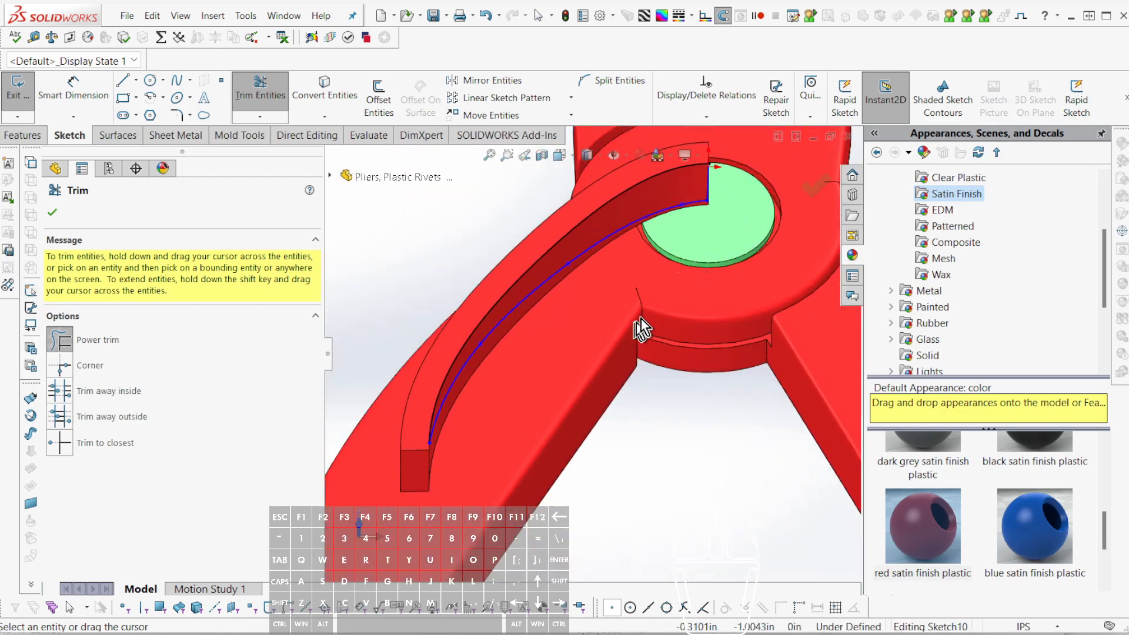
{"action": "key", "text": "Escape"}
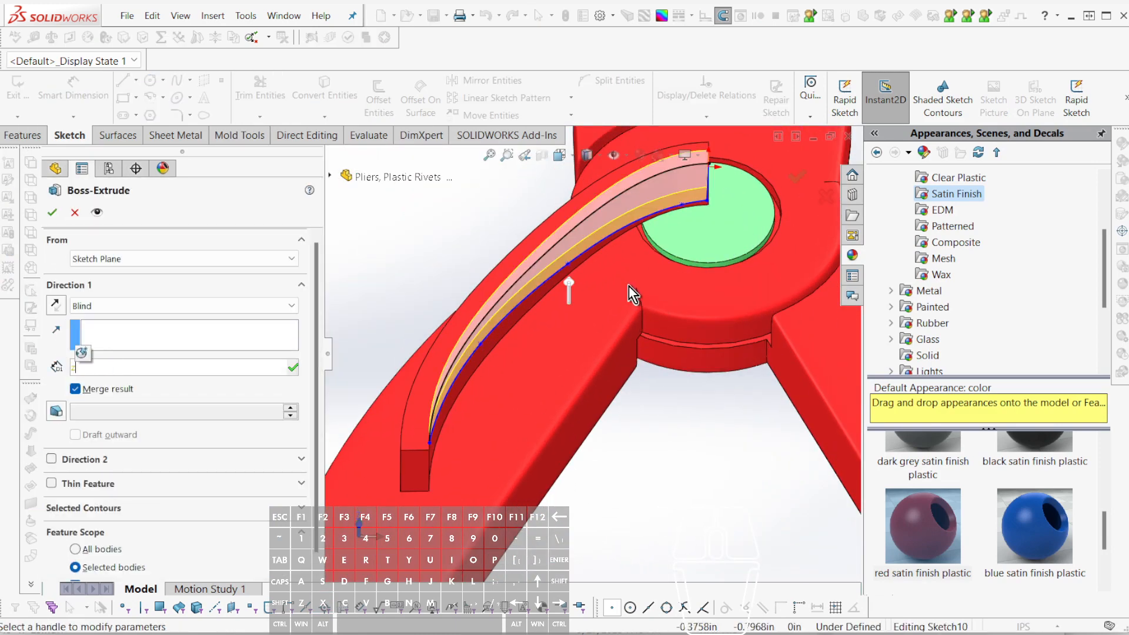
- Try a blind extrusion depth of 1 in for the closed profile, without creating a global variable
{"action": "left_click", "coordinate": [426, 492]}
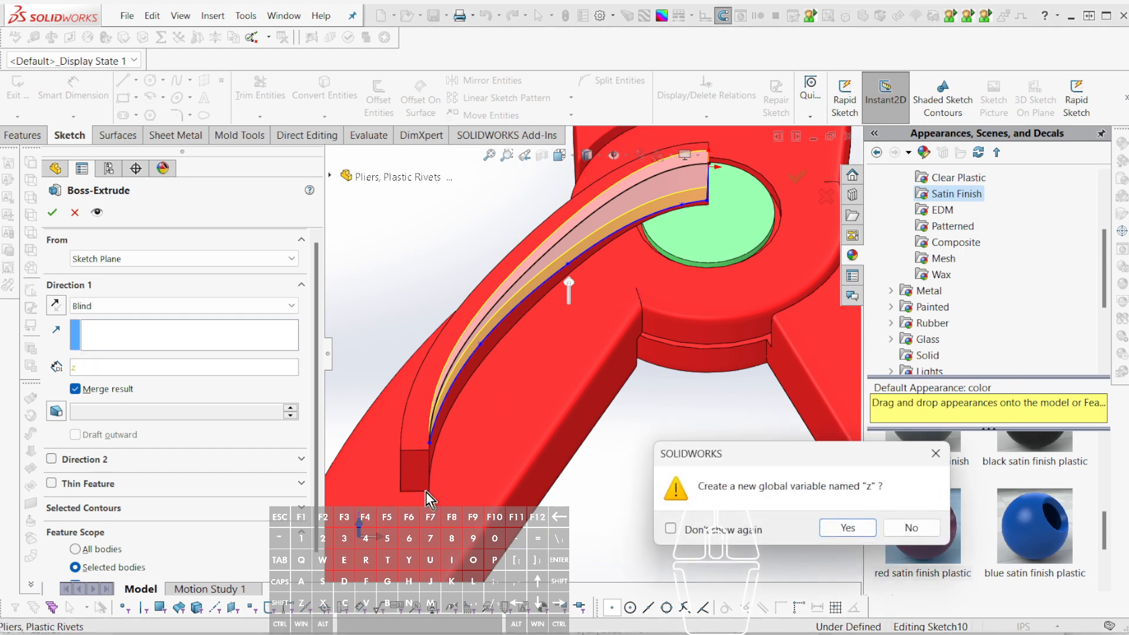
{"action": "left_click", "coordinate": [918, 528]}
{"action": "left_click", "coordinate": [115, 361]}
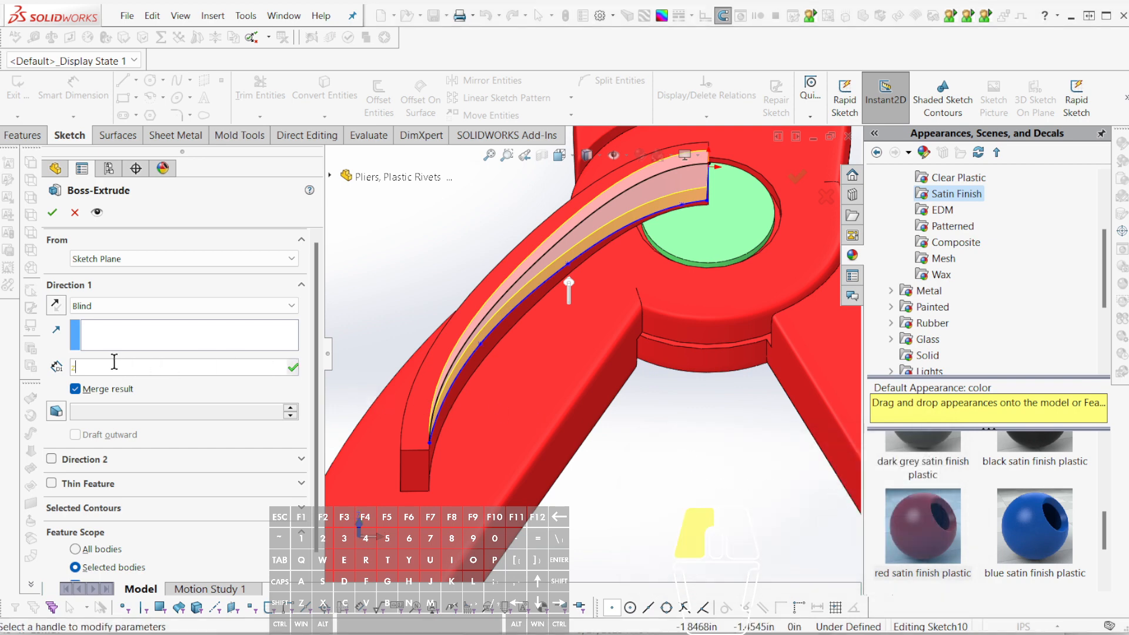
{"action": "key", "text": "BackSpace"}
{"action": "type", "text": "1"}
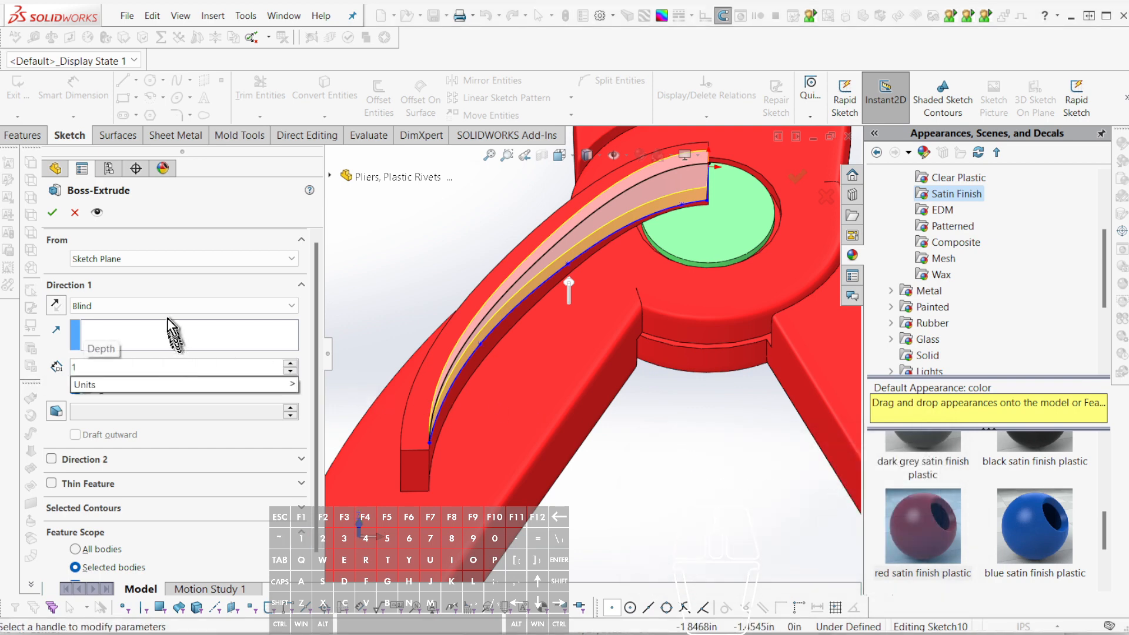
{"action": "key", "text": "Return"}
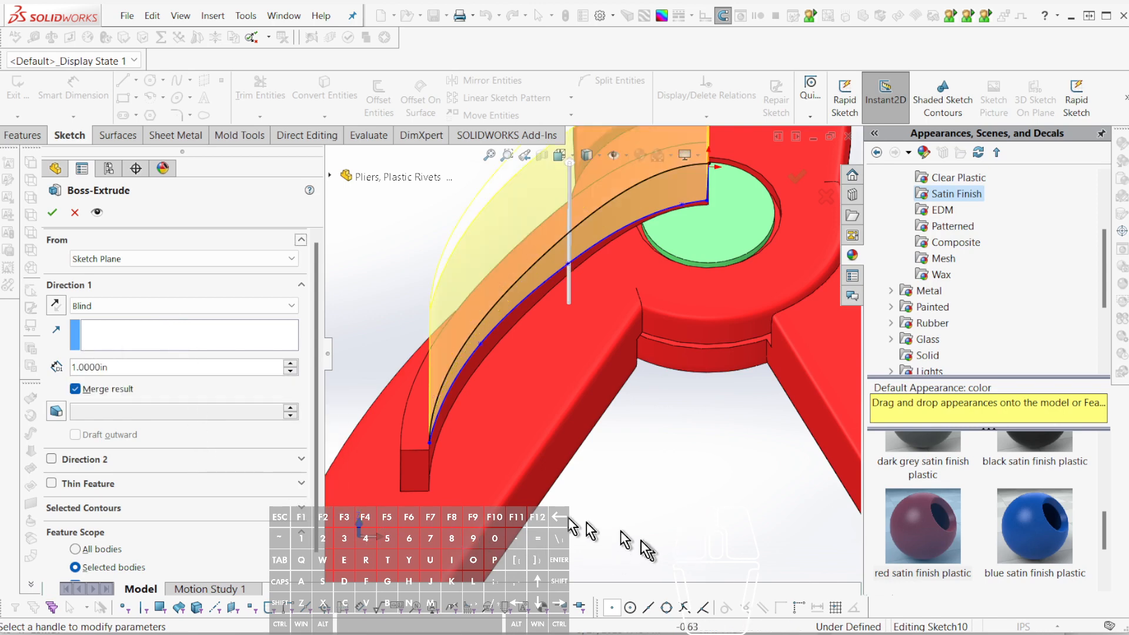
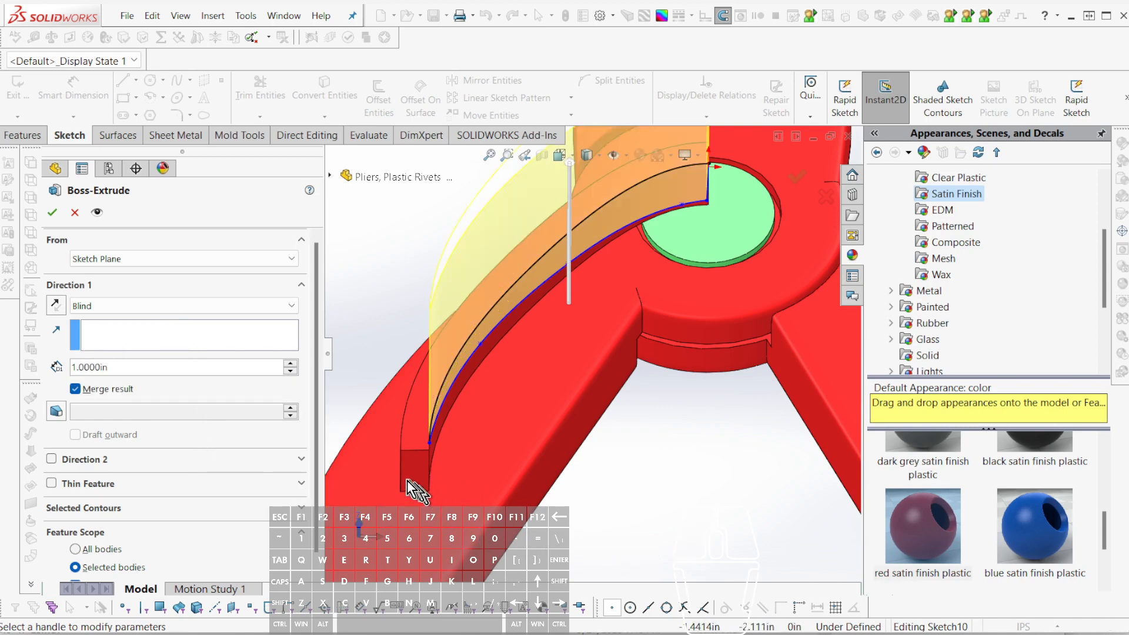
- Extrude the profile Up To Vertex at the lower edge of the arm's end face, merging only with the manually selected spring arm body
{"action": "left_click", "coordinate": [184, 306]}
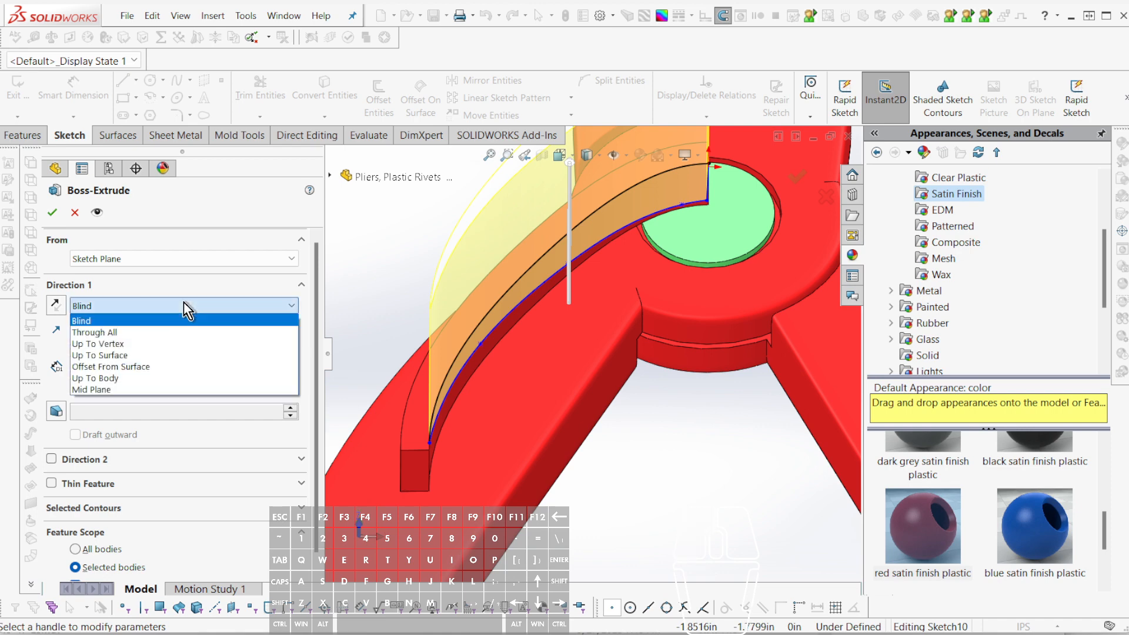
{"action": "left_click", "coordinate": [173, 343]}
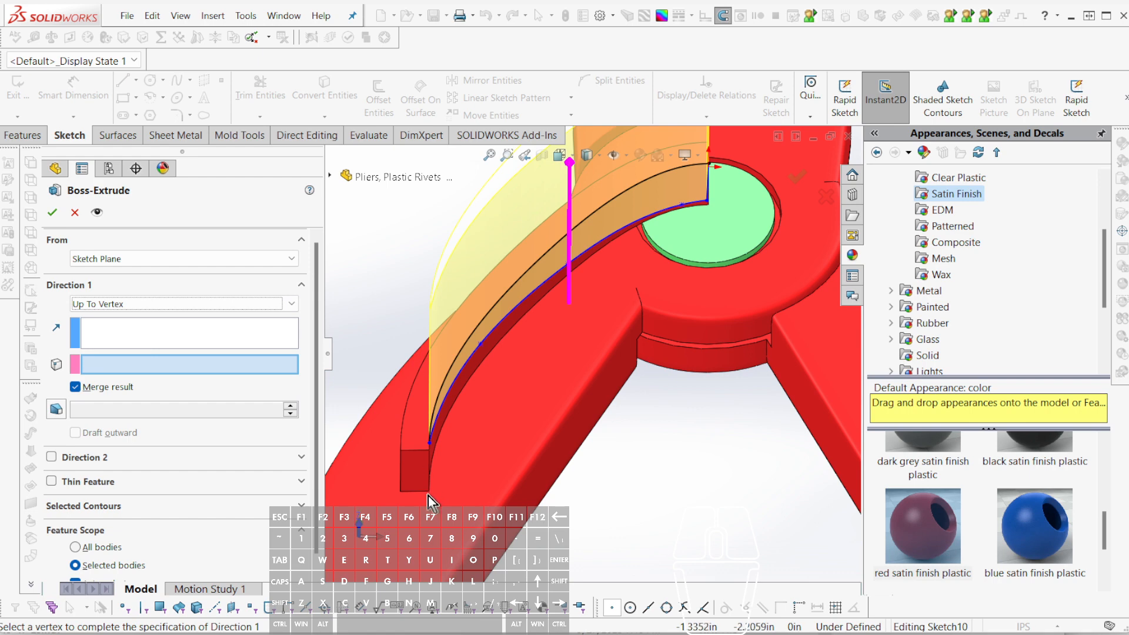
{"action": "left_click", "coordinate": [407, 489]}
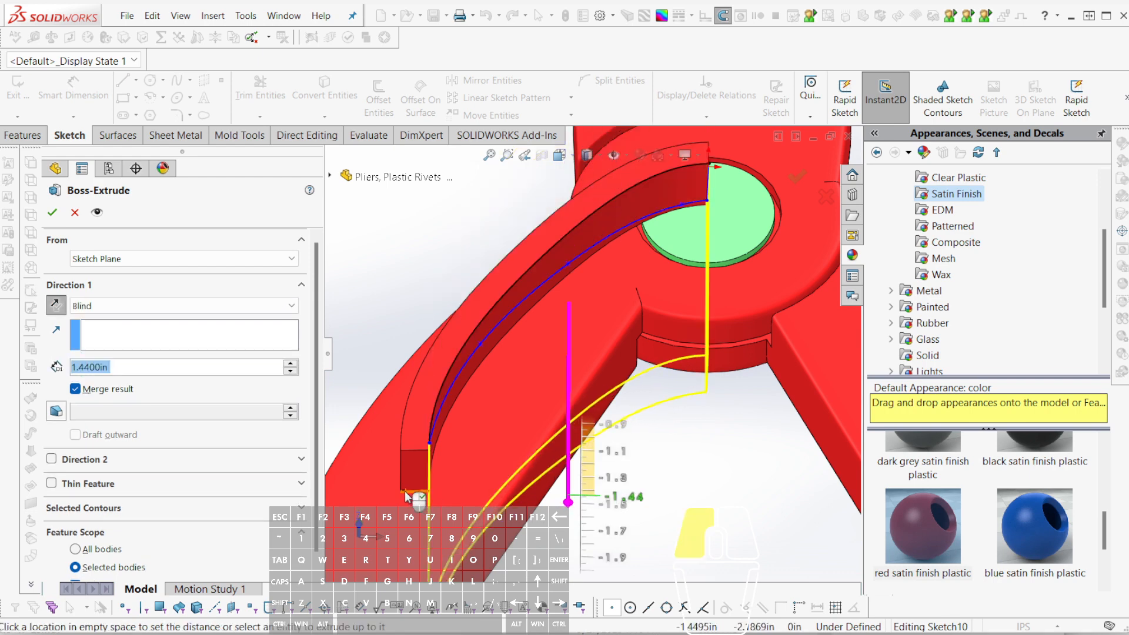
{"action": "left_click", "coordinate": [407, 497]}
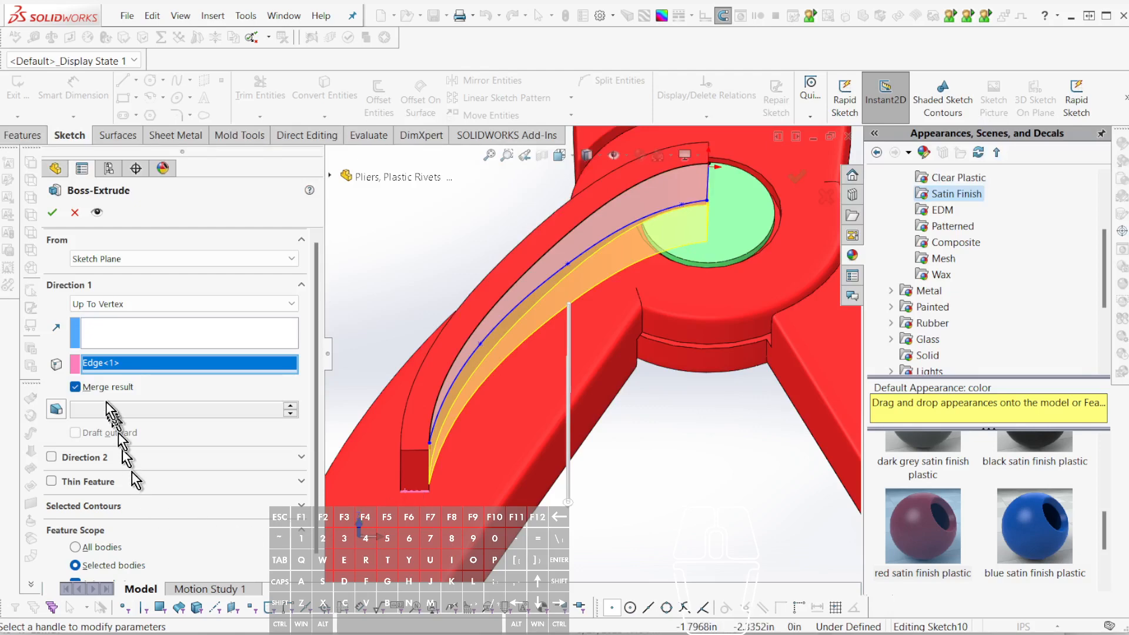
{"action": "scroll", "coordinate": [114, 548], "scroll_direction": "down", "scroll_amount": 1}
{"action": "left_click", "coordinate": [104, 566]}
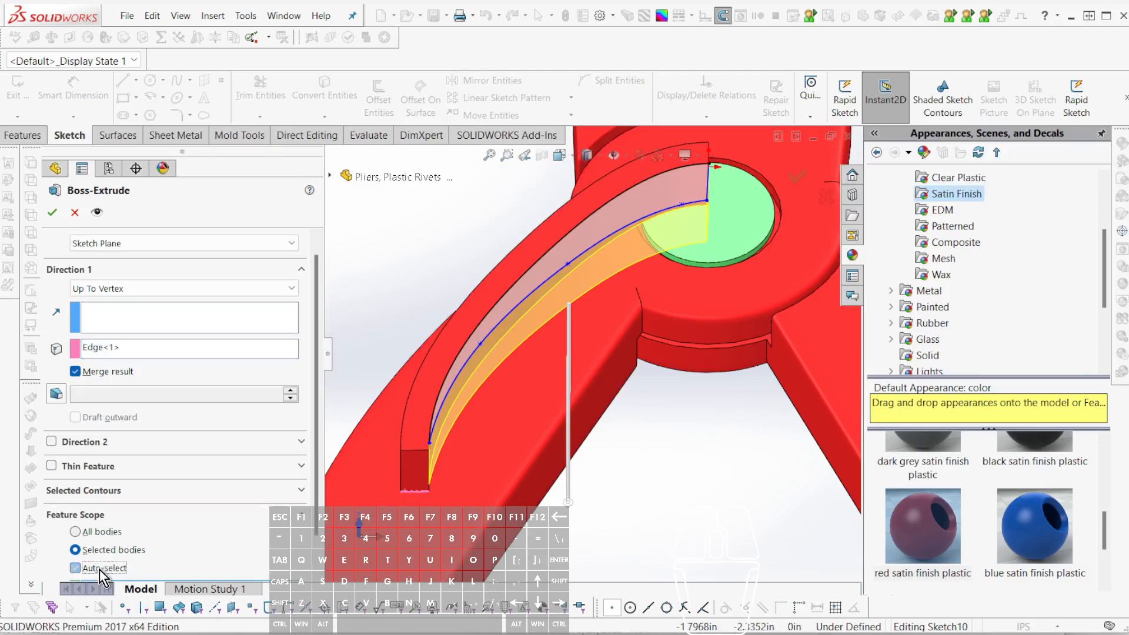
{"action": "left_click", "coordinate": [422, 404]}
{"action": "right_click", "coordinate": [420, 398]}
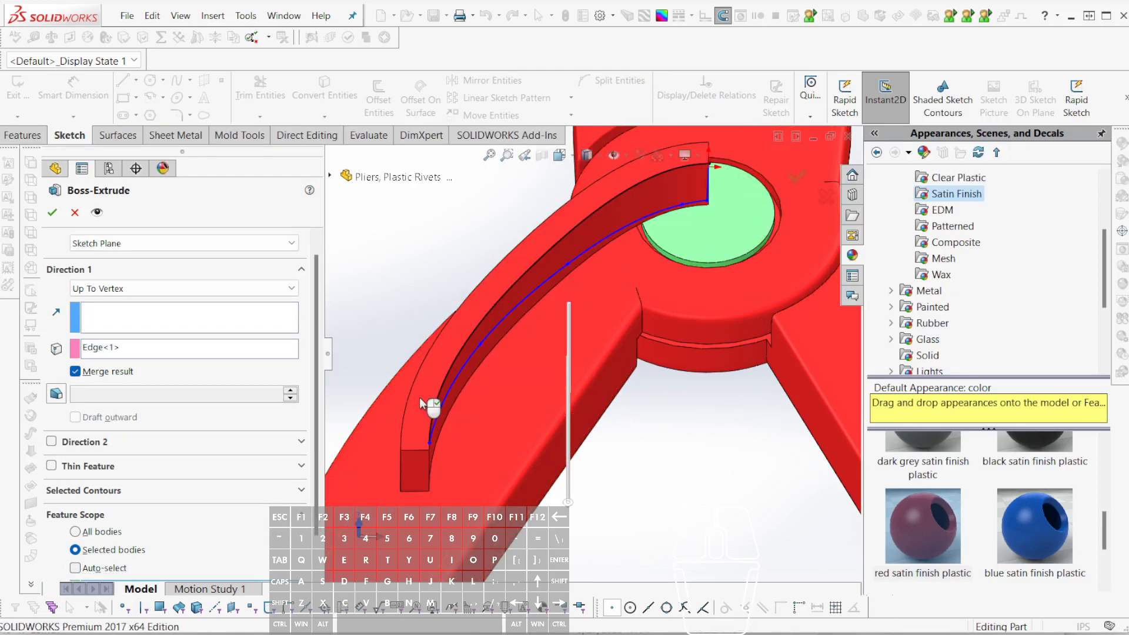
- Examine the thickened spring arm from several angles, checking its curved inner face and its end over the pivot
{"action": "scroll", "coordinate": [600, 286], "scroll_direction": "up", "scroll_amount": 2}
{"action": "left_click", "coordinate": [629, 430]}
{"action": "mouse_move", "coordinate": [600, 286]}
{"action": "middle_mouse_down"}
{"action": "mouse_move", "coordinate": [597, 407]}
{"action": "mouse_move", "coordinate": [665, 400]}
{"action": "mouse_move", "coordinate": [711, 352]}
{"action": "mouse_move", "coordinate": [700, 353]}
{"action": "middle_mouse_up"}
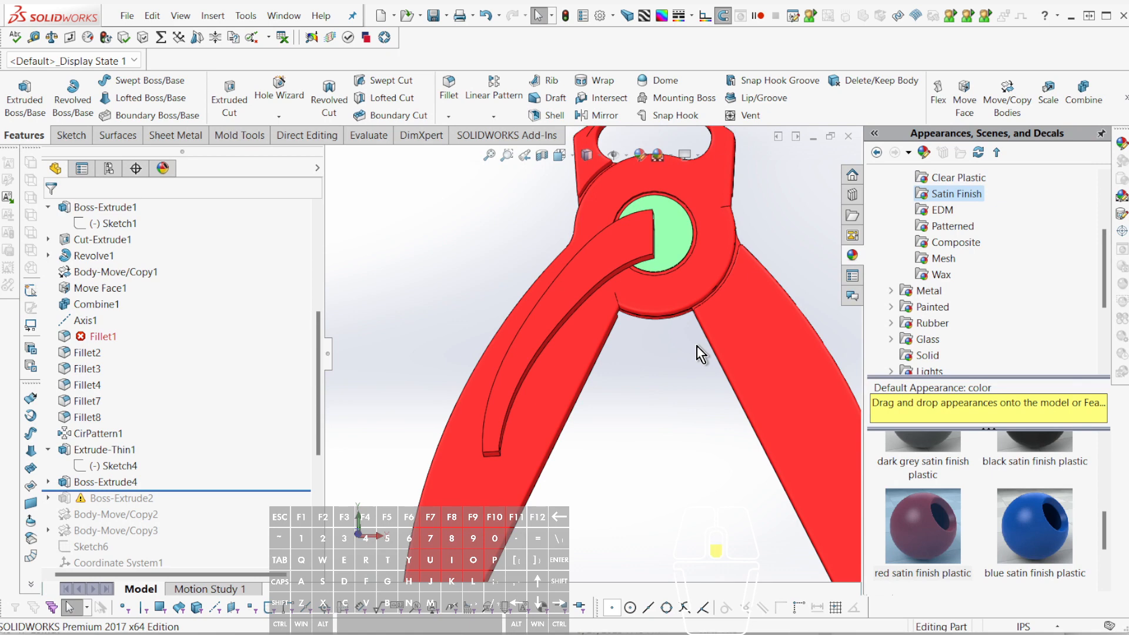
{"action": "scroll", "coordinate": [696, 346], "scroll_direction": "up", "scroll_amount": 3}
{"action": "middle_click_drag", "start_coordinate": [698, 318], "coordinate": [698, 349]}
{"action": "scroll", "coordinate": [685, 342], "scroll_direction": "down", "scroll_amount": 4}
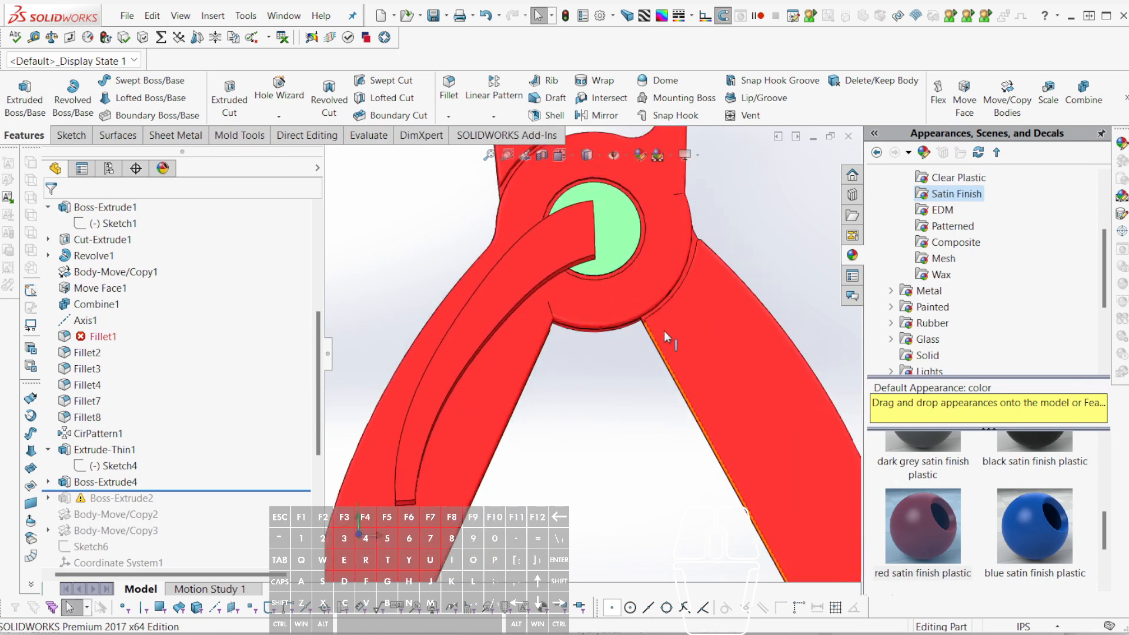
{"action": "scroll", "coordinate": [548, 377], "scroll_direction": "down", "scroll_amount": 1}
{"action": "middle_click_drag", "start_coordinate": [547, 376], "coordinate": [544, 289]}
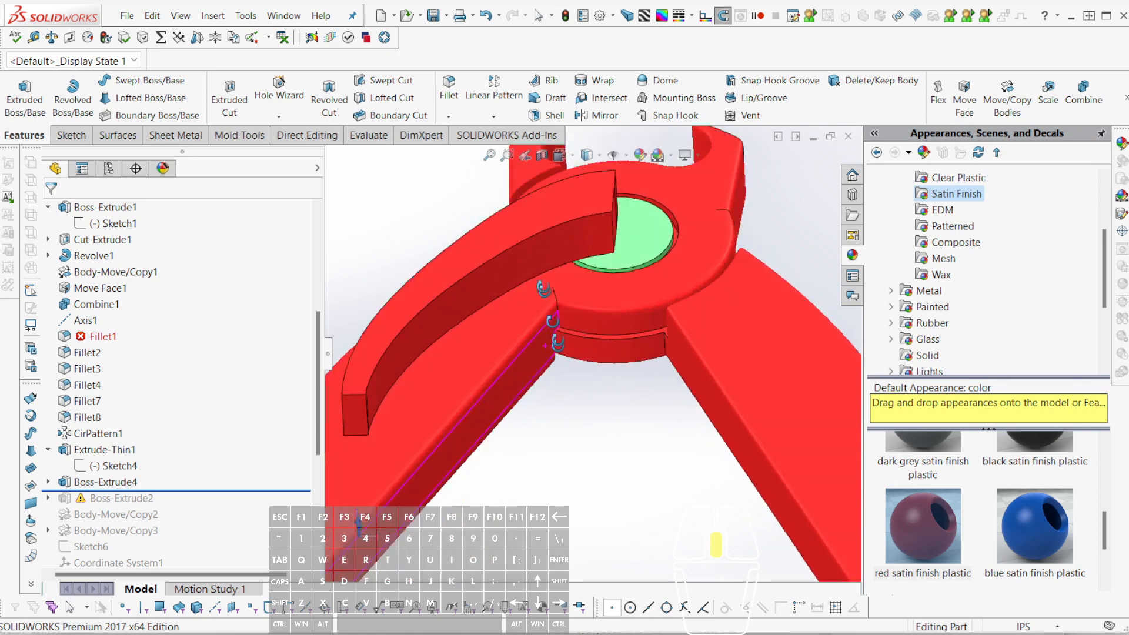
{"action": "middle_click_drag", "start_coordinate": [557, 343], "coordinate": [590, 269]}
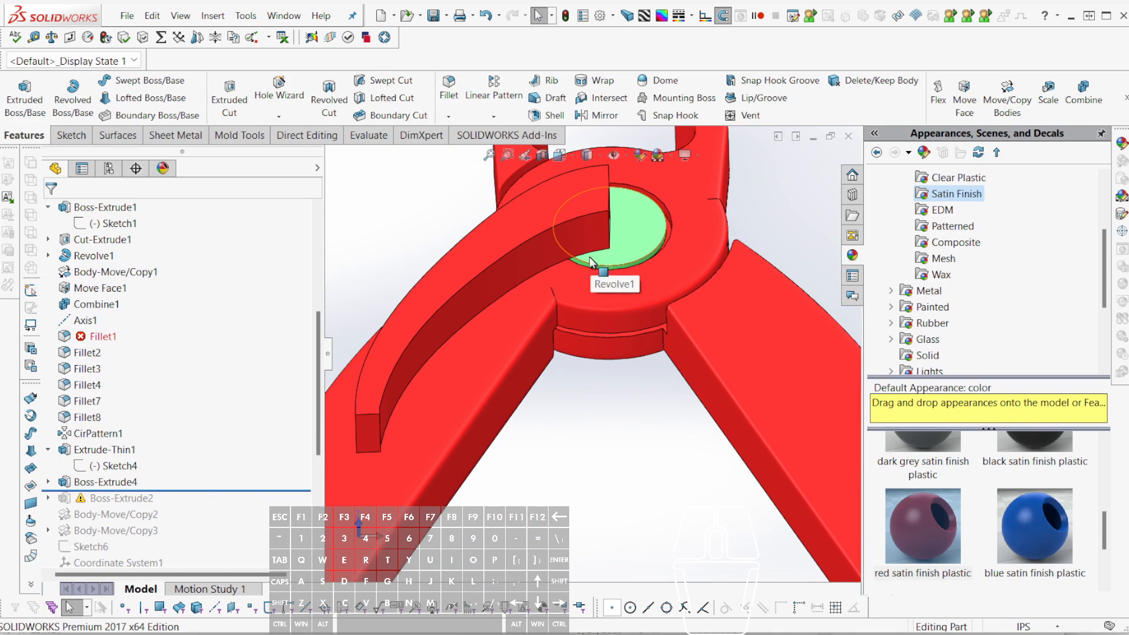
{"action": "middle_click_drag", "start_coordinate": [577, 266], "coordinate": [584, 343]}
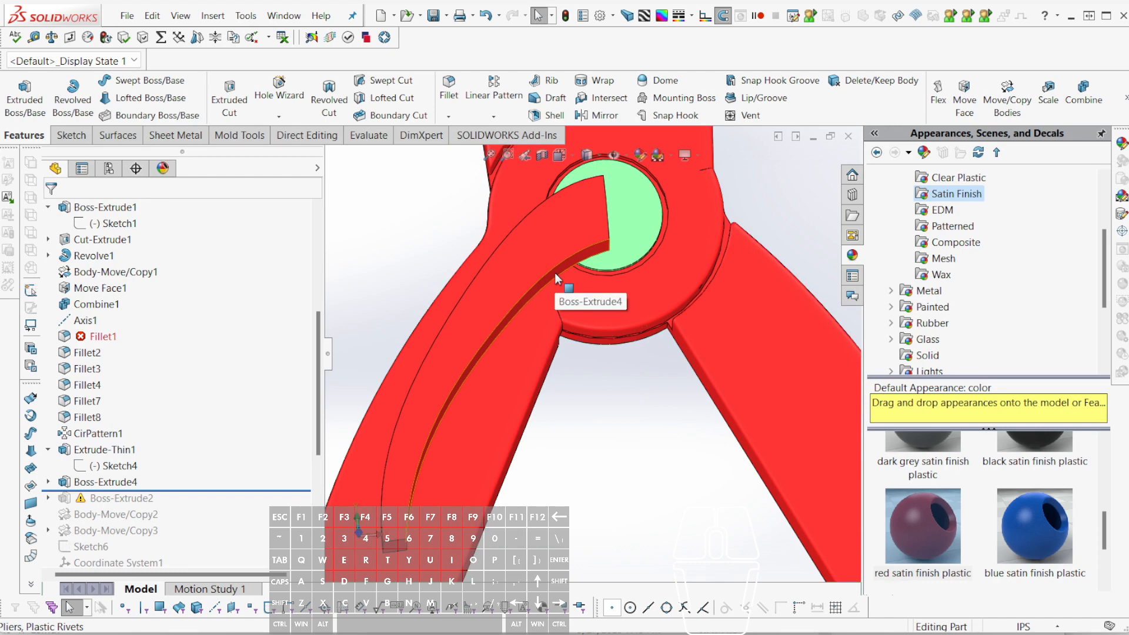
- Increase the thickness of the thin-extruded spring arm by adjusting its thickness dimension directly on the model
{"action": "left_click", "coordinate": [112, 466]}
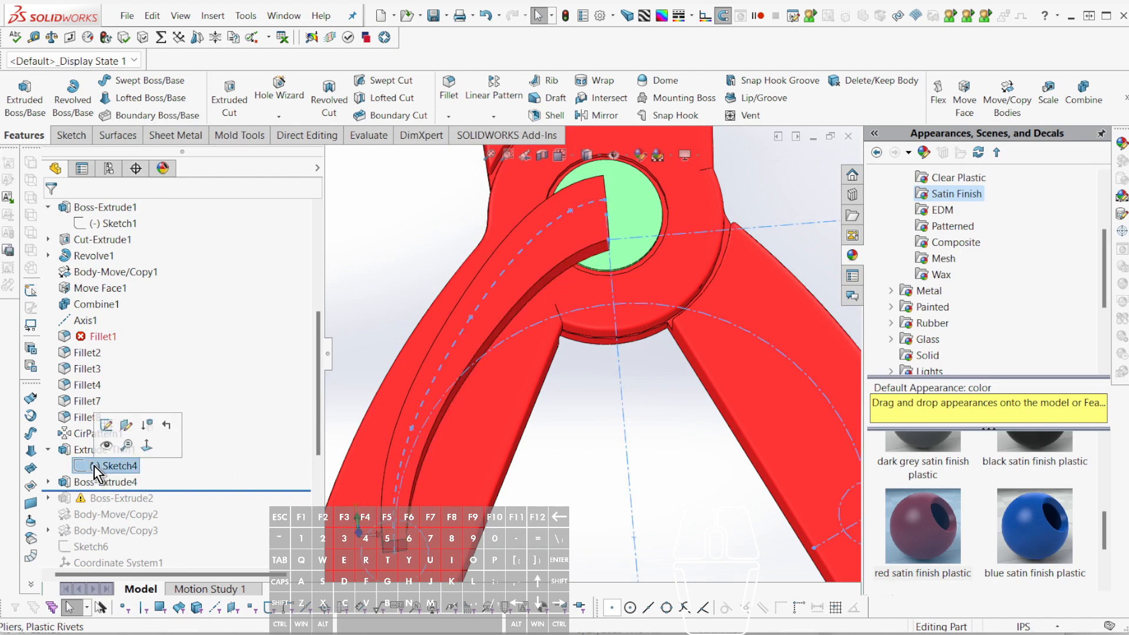
{"action": "left_click", "coordinate": [109, 450]}
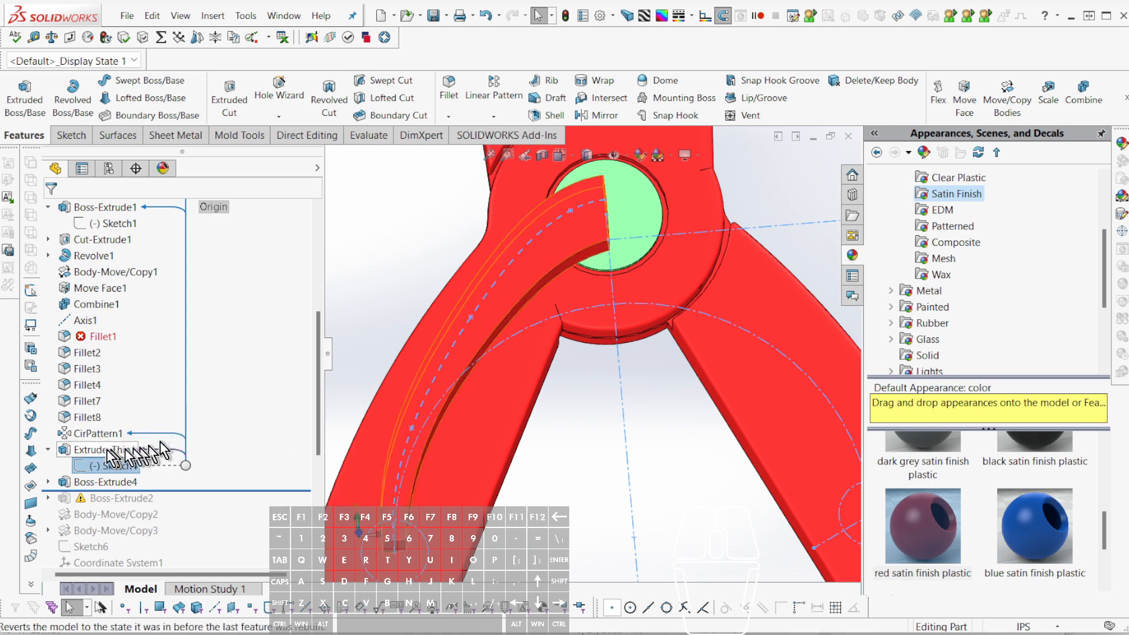
{"action": "scroll", "coordinate": [488, 469], "scroll_direction": "up", "scroll_amount": 2}
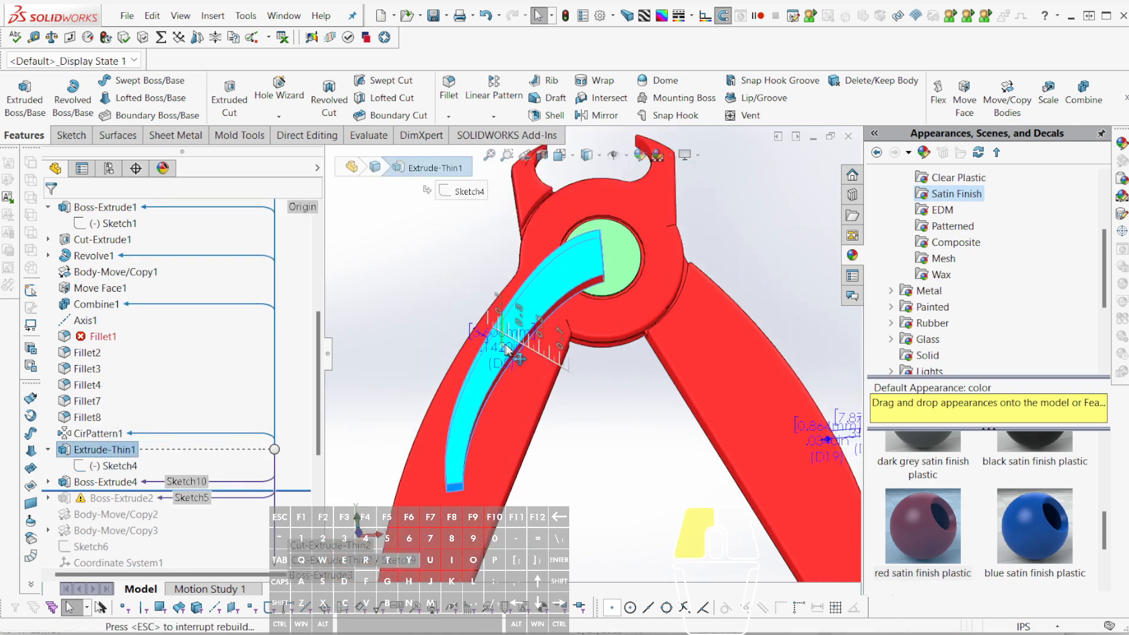
{"action": "left_click_drag", "start_coordinate": [505, 348], "coordinate": [515, 354]}
{"action": "middle_click_drag", "start_coordinate": [587, 366], "coordinate": [549, 454]}
{"action": "left_click", "coordinate": [592, 374]}
{"action": "scroll", "coordinate": [533, 471], "scroll_direction": "down", "scroll_amount": 3}
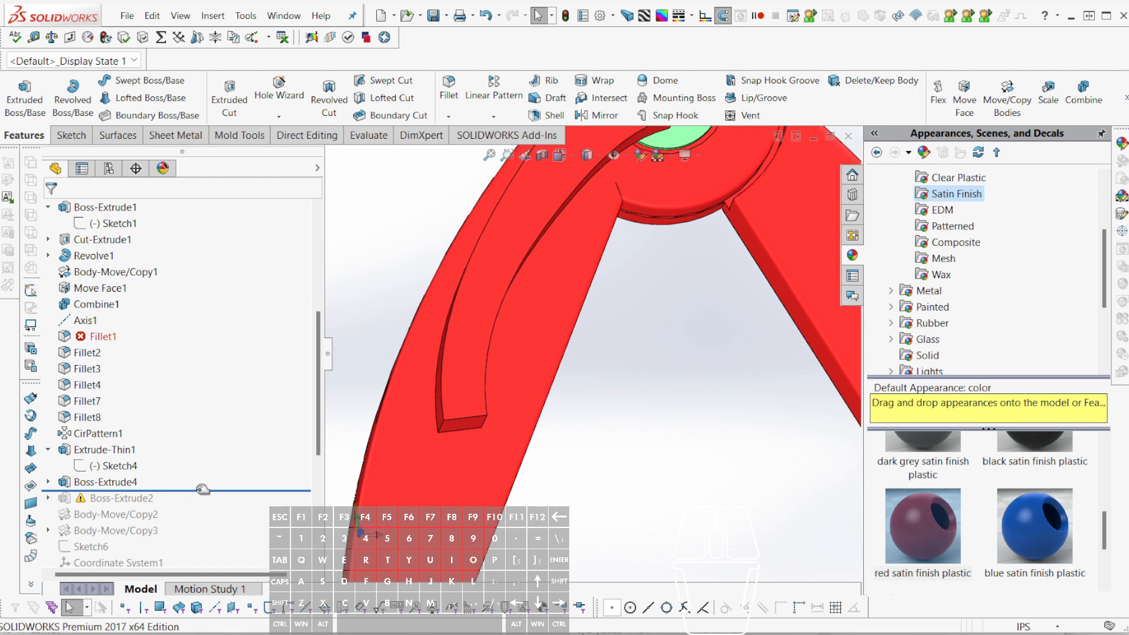
- Roll the model forward through Body-Move/Copy3 and expand the failed Boss-Extrude2 to show its sketch
{"action": "left_click_drag", "start_coordinate": [203, 489], "coordinate": [209, 501]}
{"action": "left_click_drag", "start_coordinate": [215, 538], "coordinate": [213, 538]}
{"action": "left_click", "coordinate": [50, 497]}
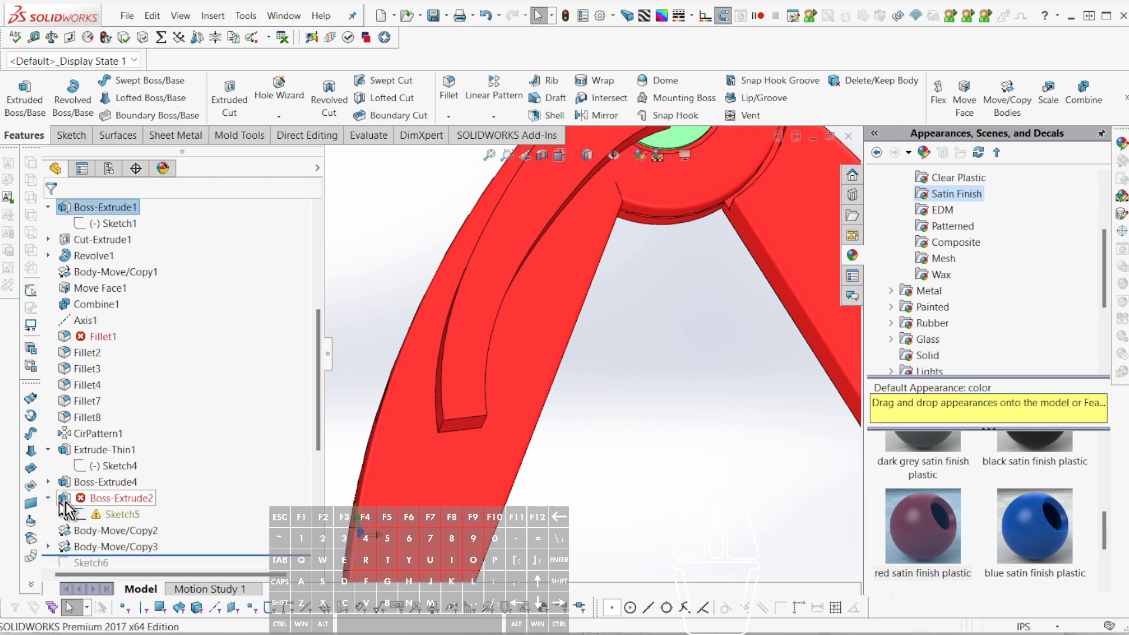
- Inspect the circles of Boss-Extrude2's sketch against the arm's two ends and open that sketch for editing
{"action": "left_click", "coordinate": [89, 512]}
{"action": "scroll", "coordinate": [623, 412], "scroll_direction": "up", "scroll_amount": 5}
{"action": "scroll", "coordinate": [653, 399], "scroll_direction": "down", "scroll_amount": 4}
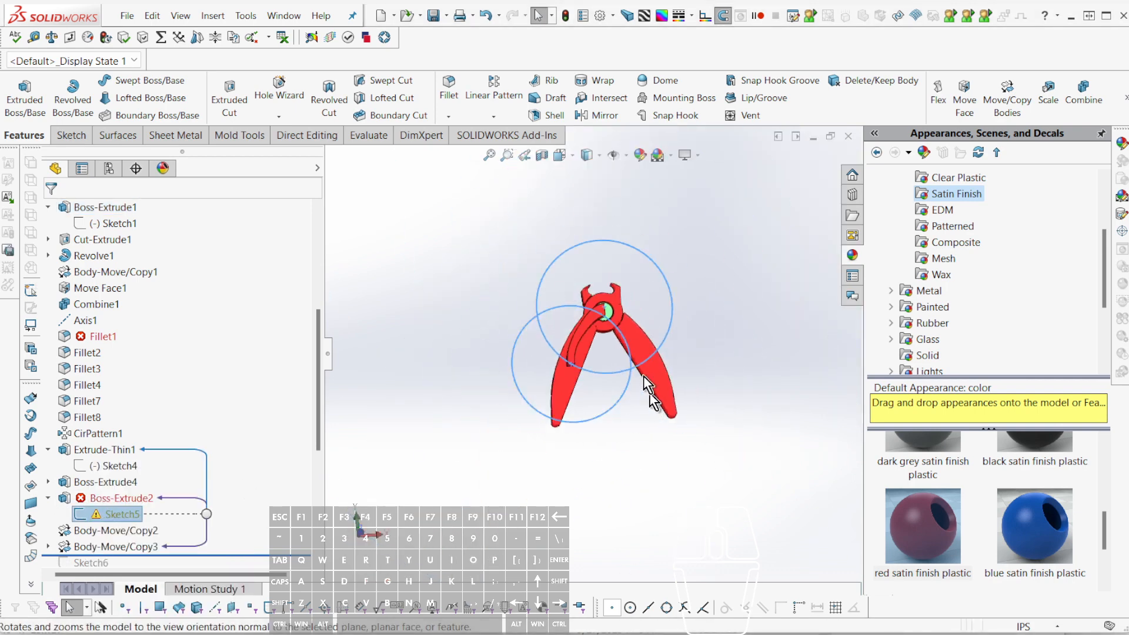
{"action": "scroll", "coordinate": [649, 380], "scroll_direction": "up", "scroll_amount": 6}
{"action": "scroll", "coordinate": [638, 344], "scroll_direction": "down", "scroll_amount": 4}
{"action": "scroll", "coordinate": [542, 361], "scroll_direction": "down", "scroll_amount": 2}
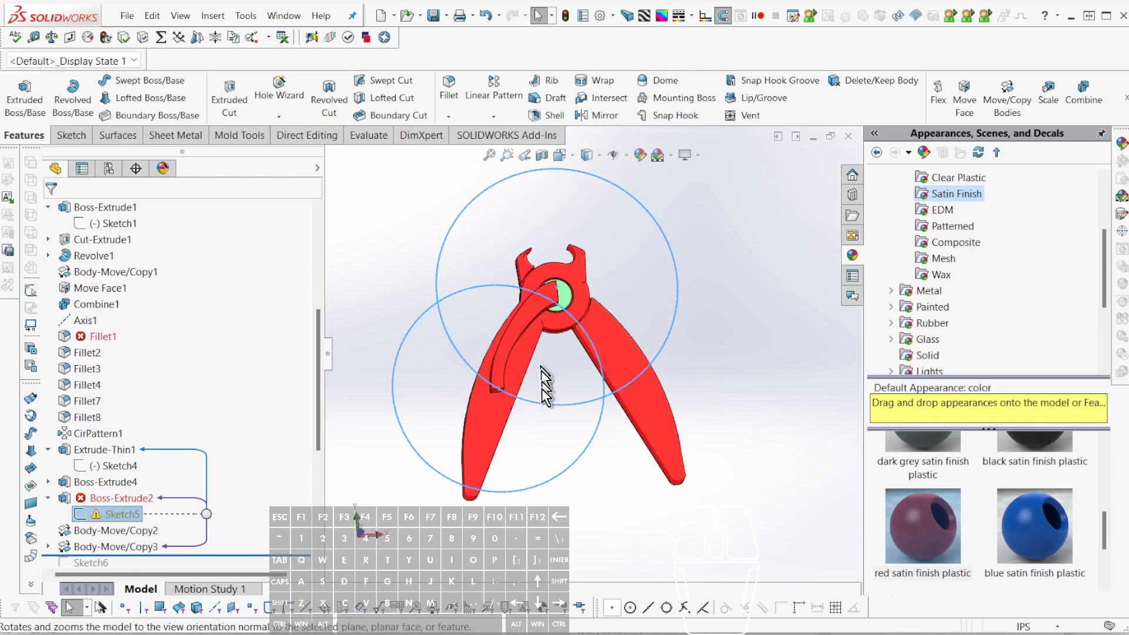
{"action": "scroll", "coordinate": [542, 389], "scroll_direction": "down", "scroll_amount": 4}
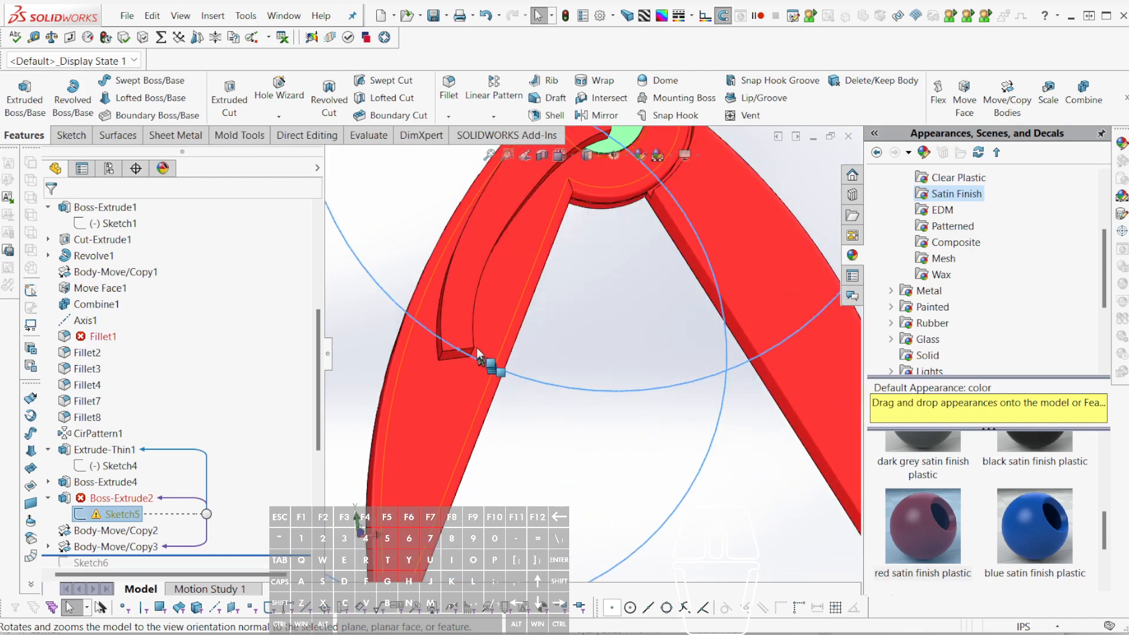
{"action": "key", "text": "Escape"}
{"action": "left_click", "coordinate": [115, 514]}
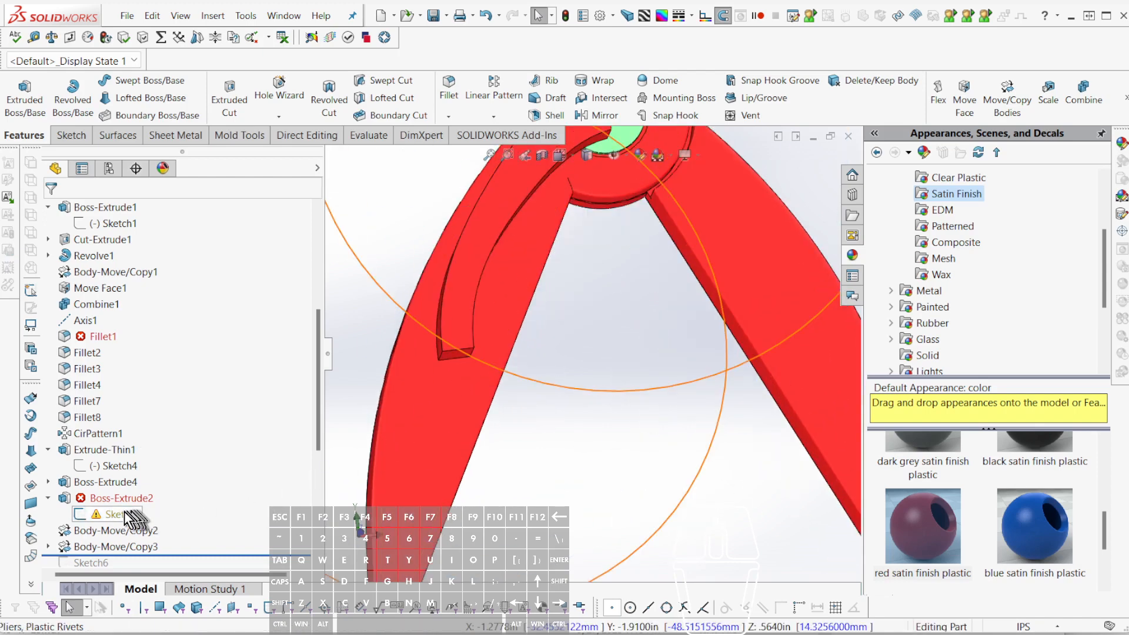
{"action": "left_click", "coordinate": [142, 461]}
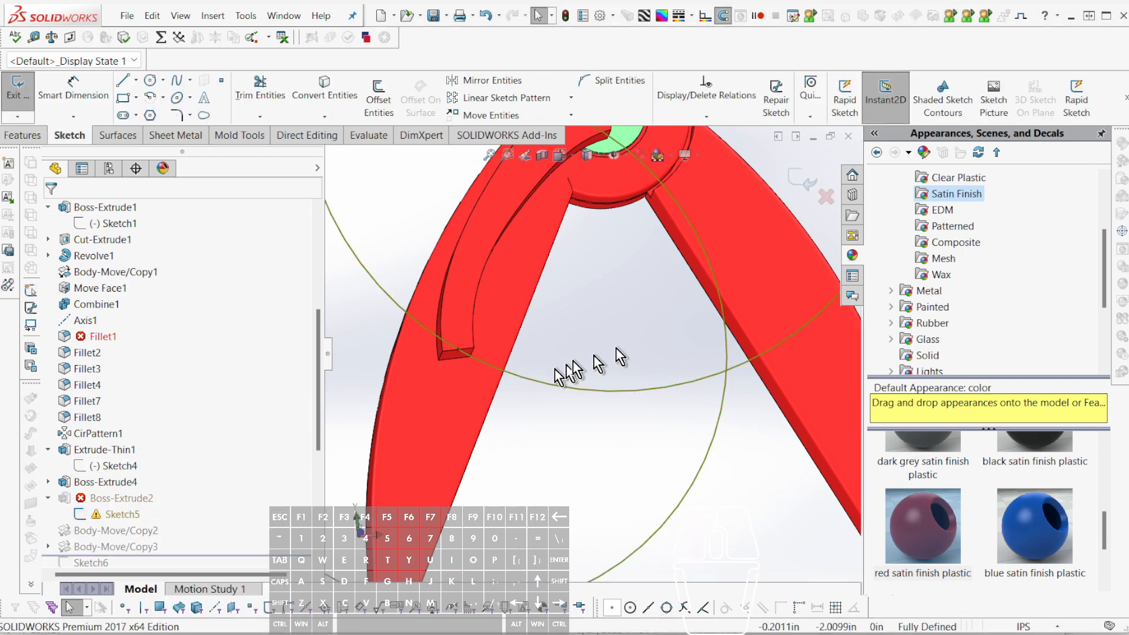
- Delete the two dangling coincident relations from the sketch with Display/Delete Relations
{"action": "left_click", "coordinate": [443, 351]}
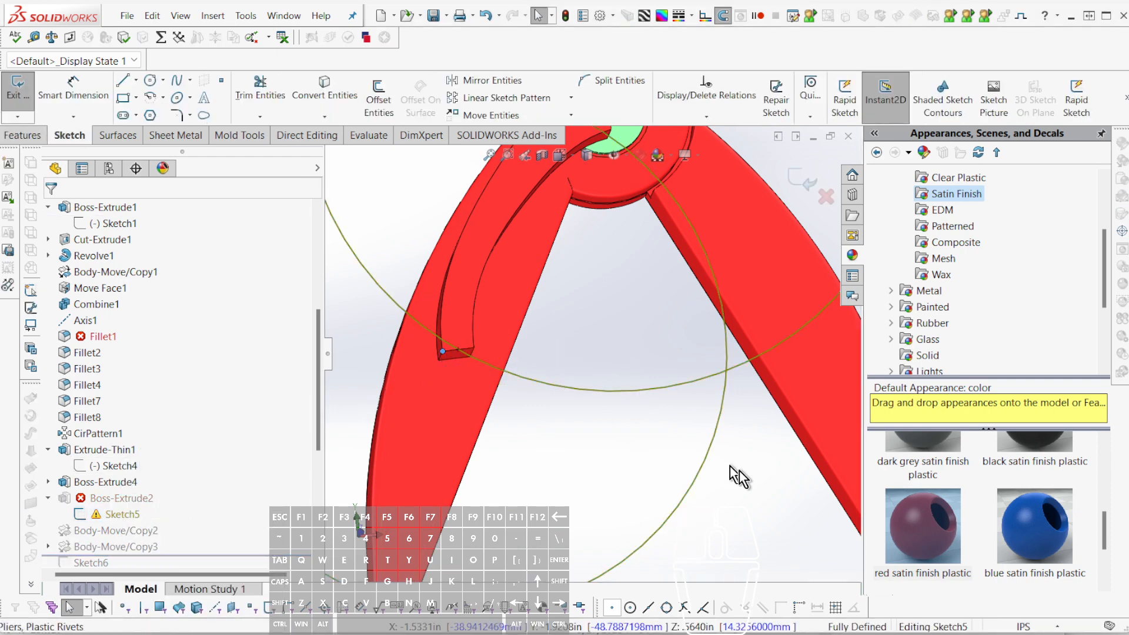
{"action": "left_click", "coordinate": [711, 465], "text": "ctrl"}
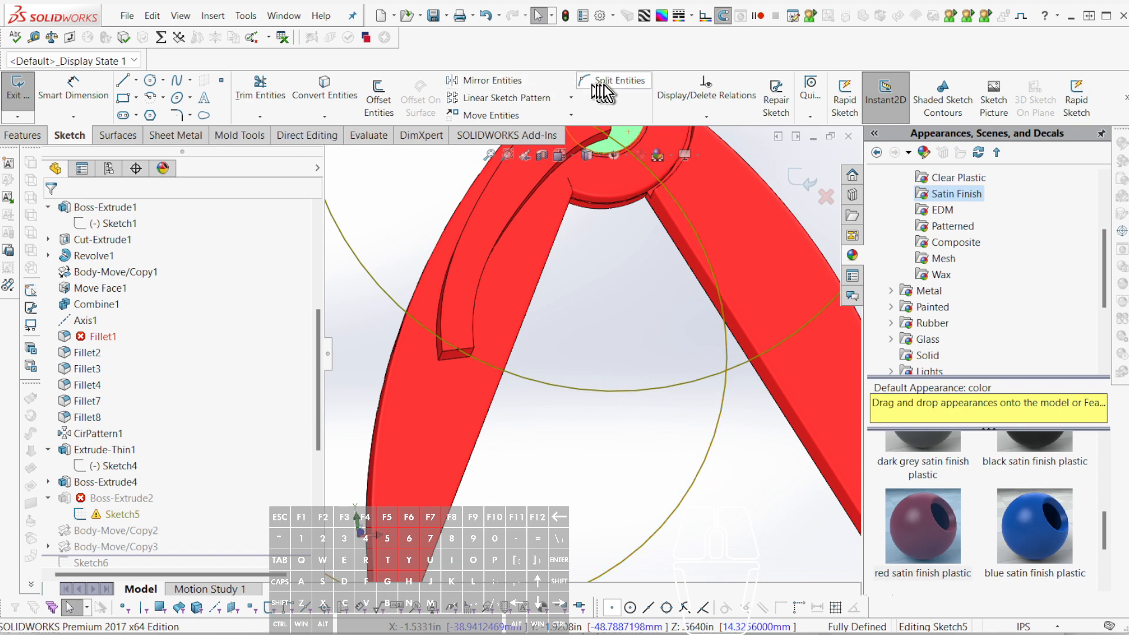
{"action": "left_click", "coordinate": [689, 95]}
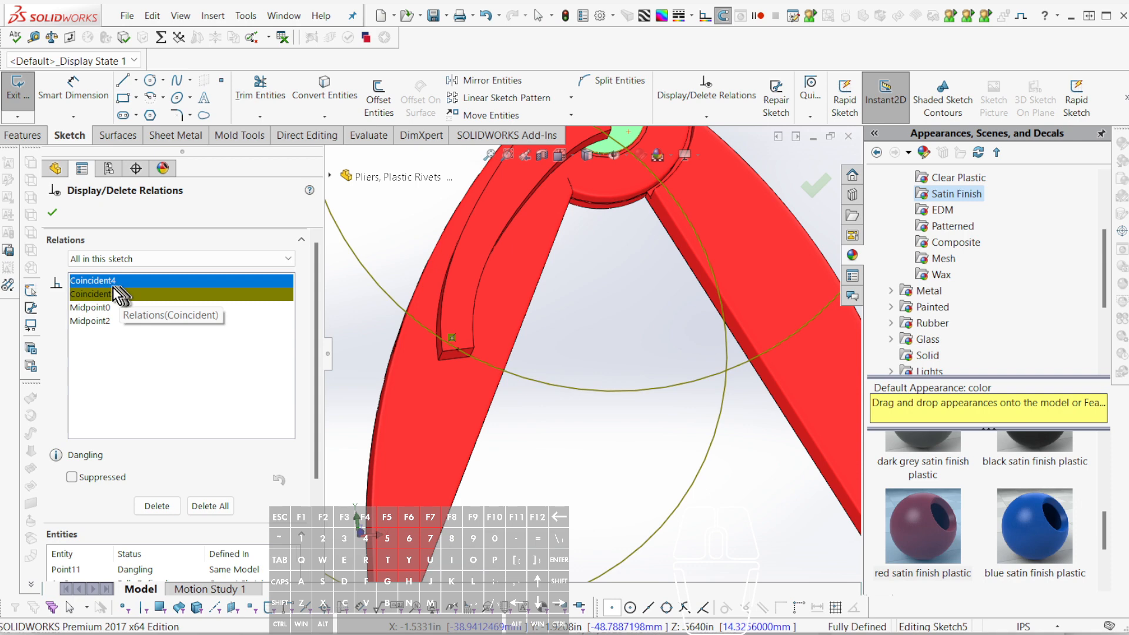
{"action": "key", "text": "Delete"}
{"action": "key", "text": "Delete"}
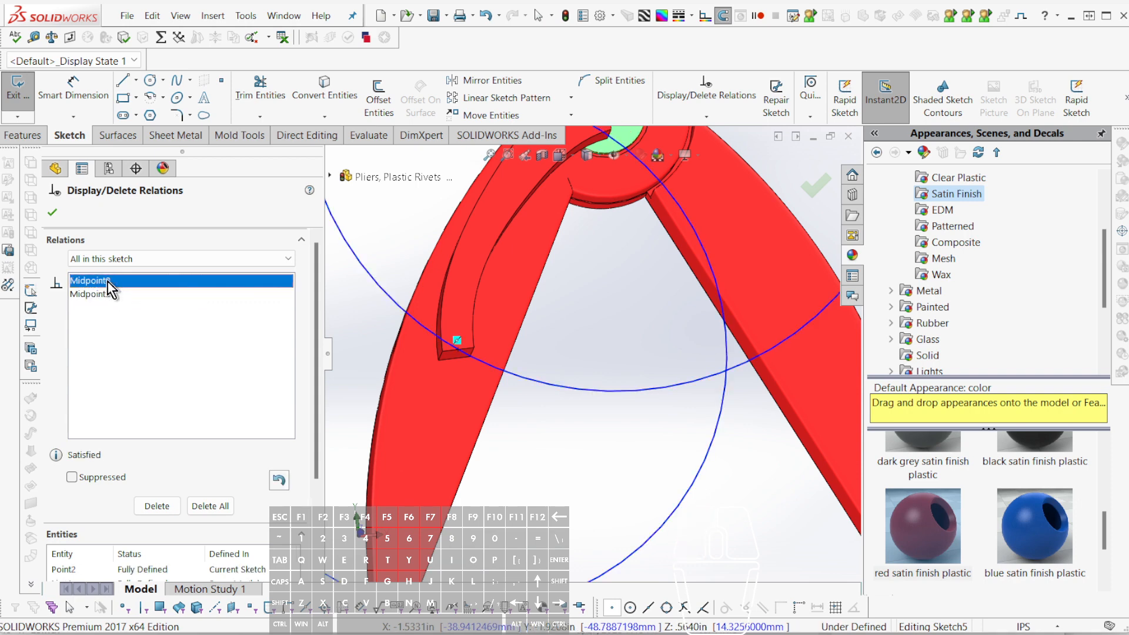
{"action": "key", "text": "Escape"}
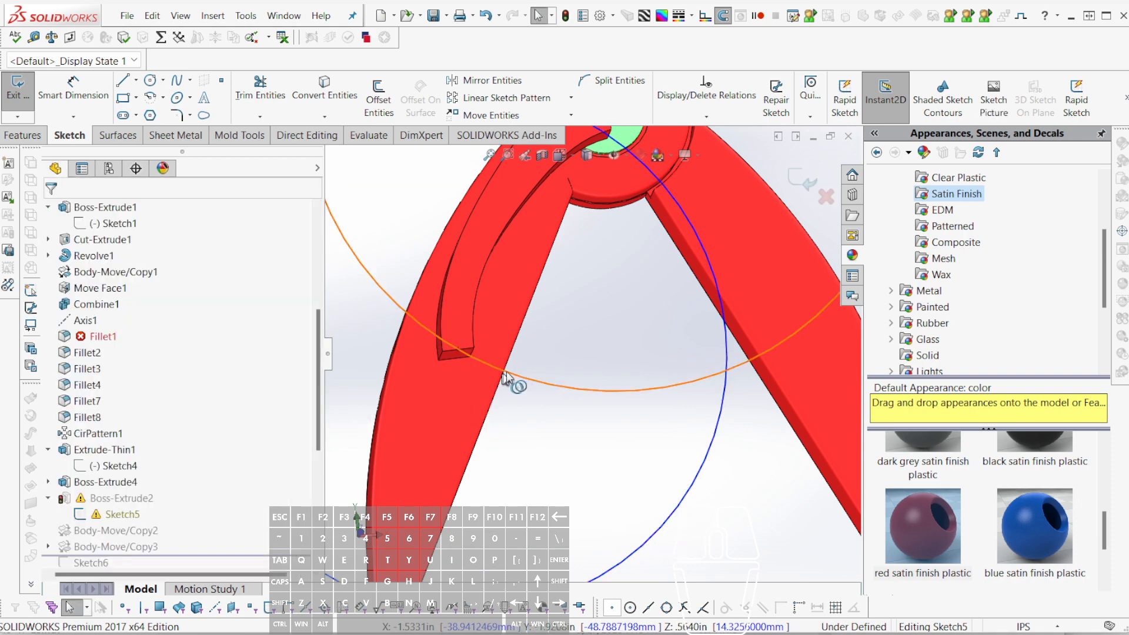
- Make the circle centered on the arm's lower end coincident with the inner corner vertex of that end
{"action": "left_click", "coordinate": [474, 346]}
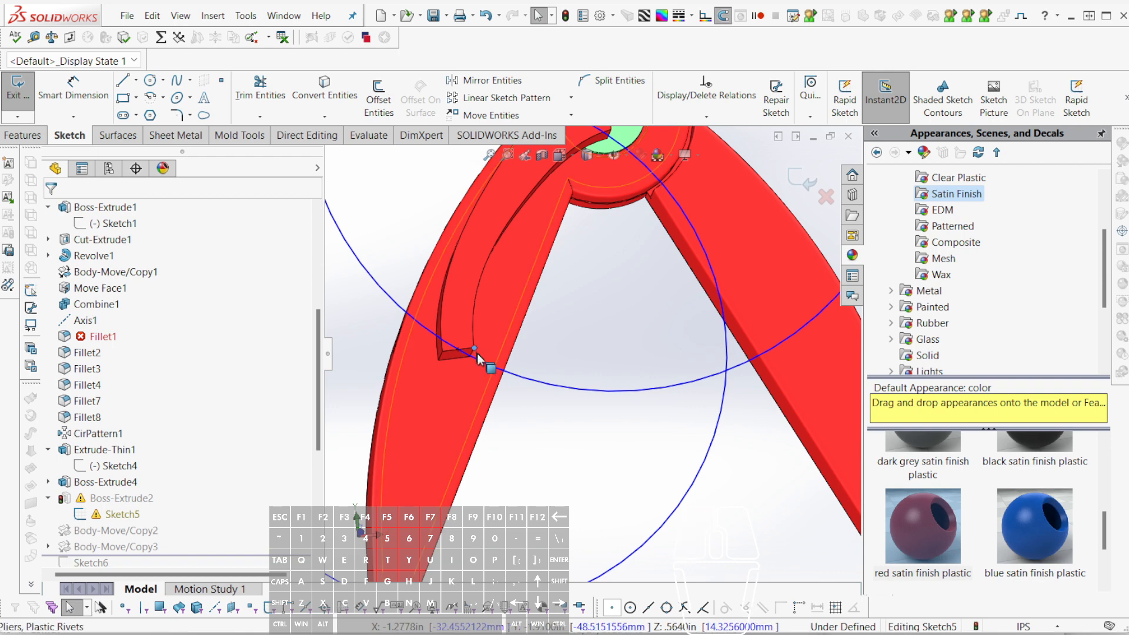
{"action": "left_click", "coordinate": [719, 438], "text": "ctrl"}
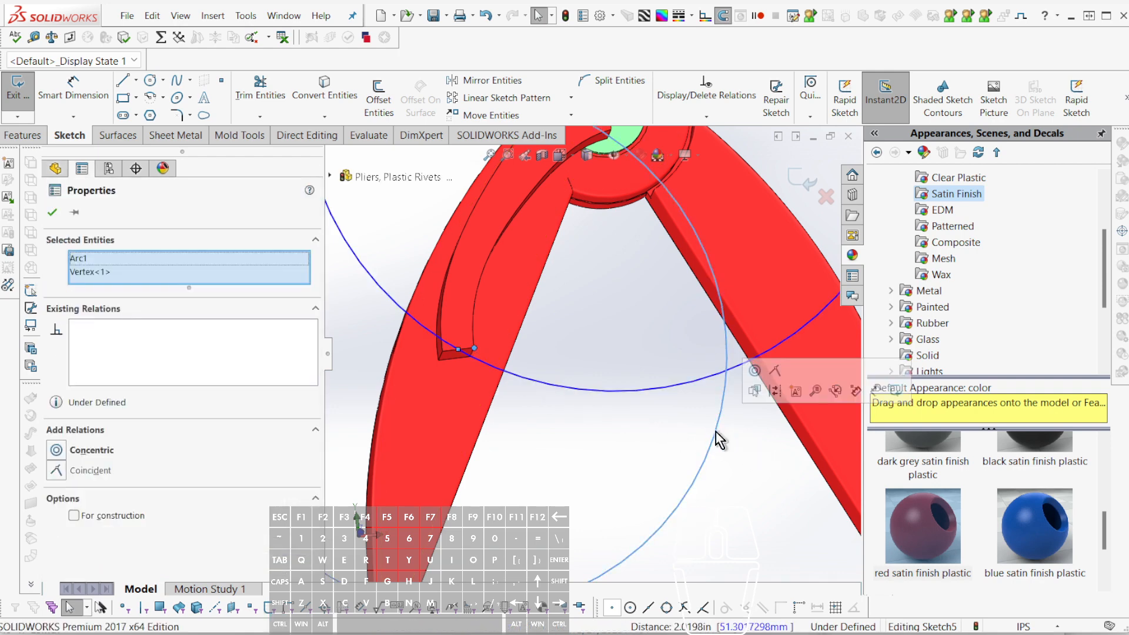
{"action": "left_click", "coordinate": [775, 376]}
{"action": "left_click", "coordinate": [542, 356]}
{"action": "scroll", "coordinate": [622, 344], "scroll_direction": "up", "scroll_amount": 5}
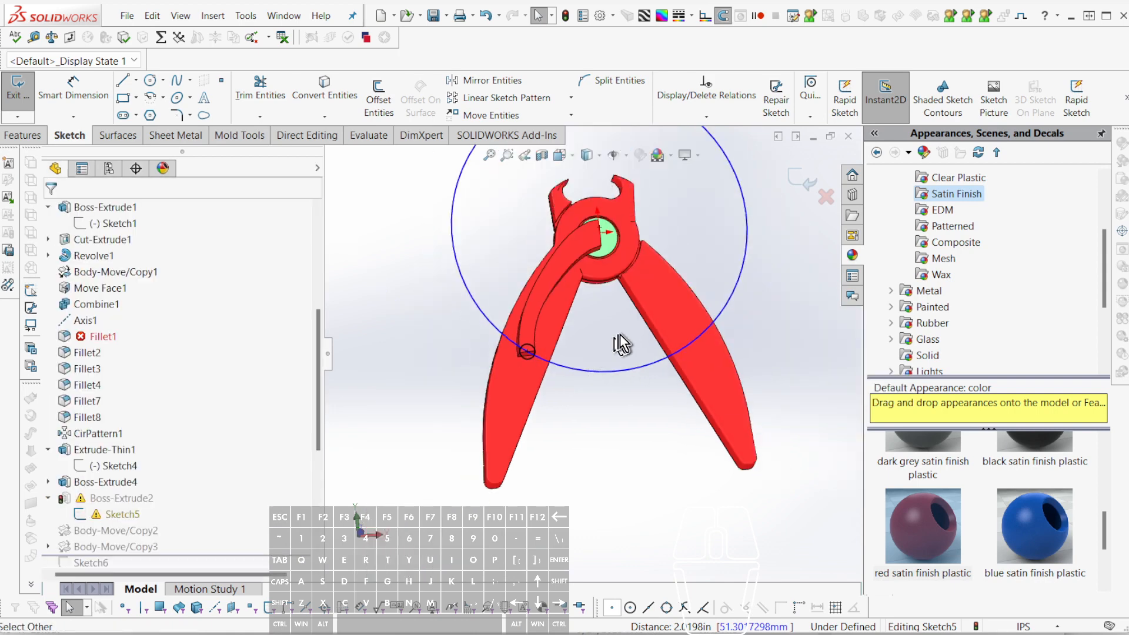
- Re-center the remaining large circle on the sketch origin and make it coincident with the lower corner of the arm's pivot end
{"action": "left_click", "coordinate": [614, 372]}
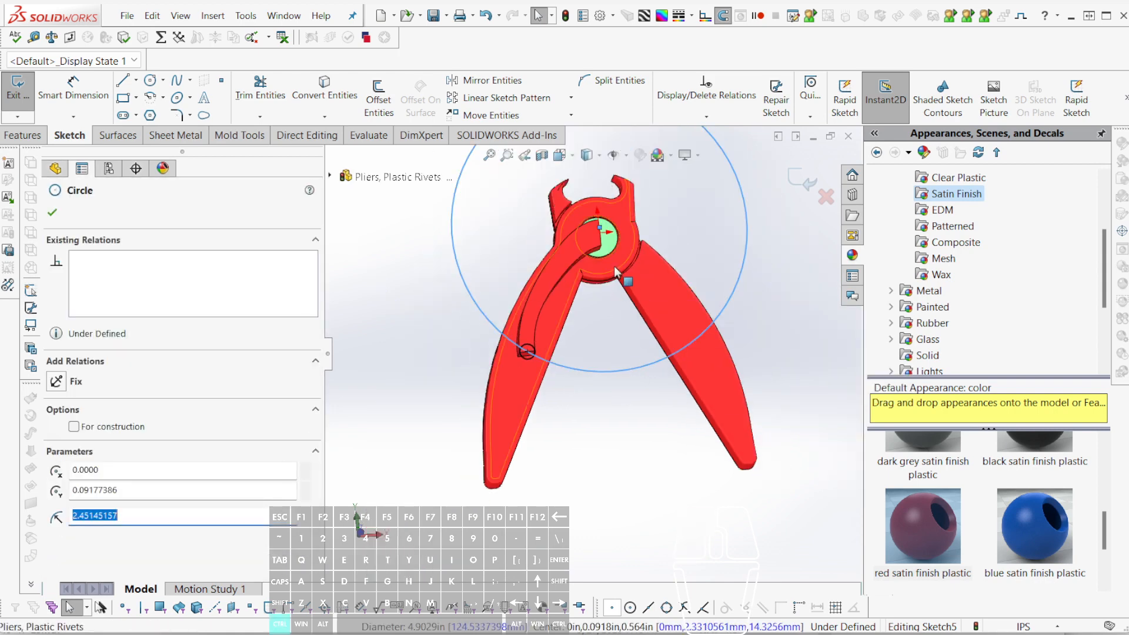
{"action": "scroll", "coordinate": [604, 250], "scroll_direction": "down", "scroll_amount": 3}
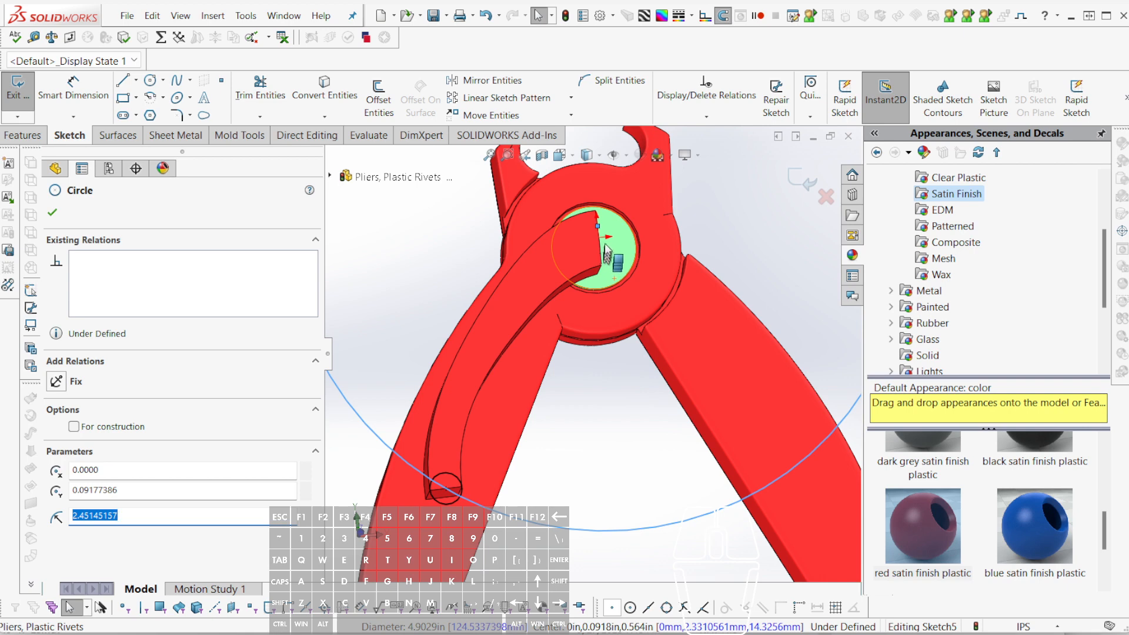
{"action": "left_click_drag", "start_coordinate": [597, 227], "coordinate": [600, 241]}
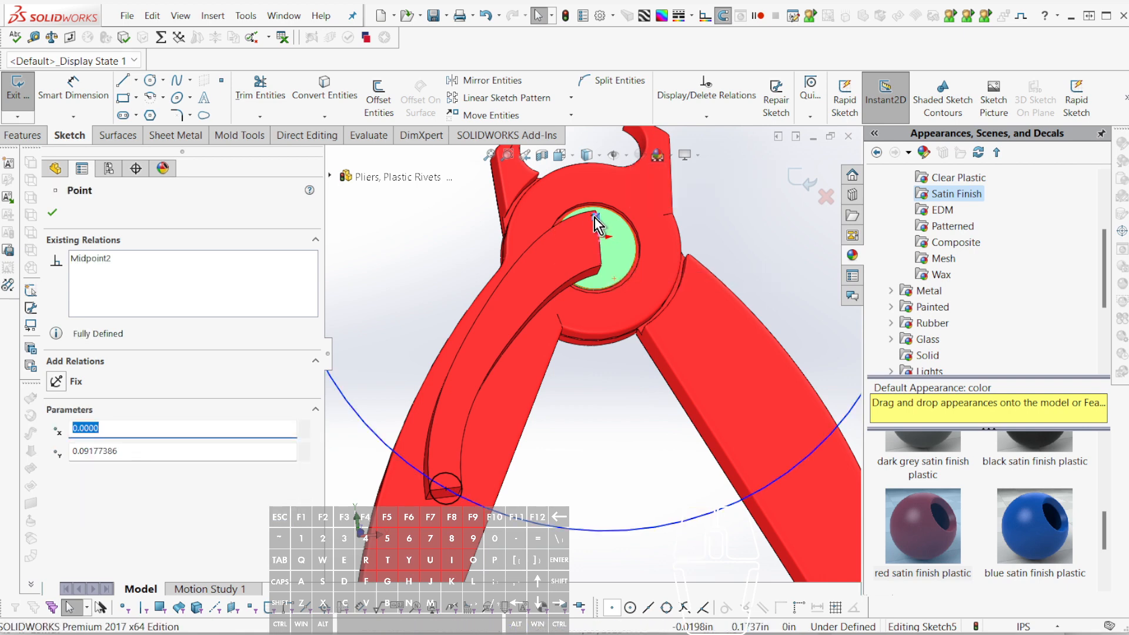
{"action": "left_click_drag", "start_coordinate": [606, 239], "coordinate": [599, 245]}
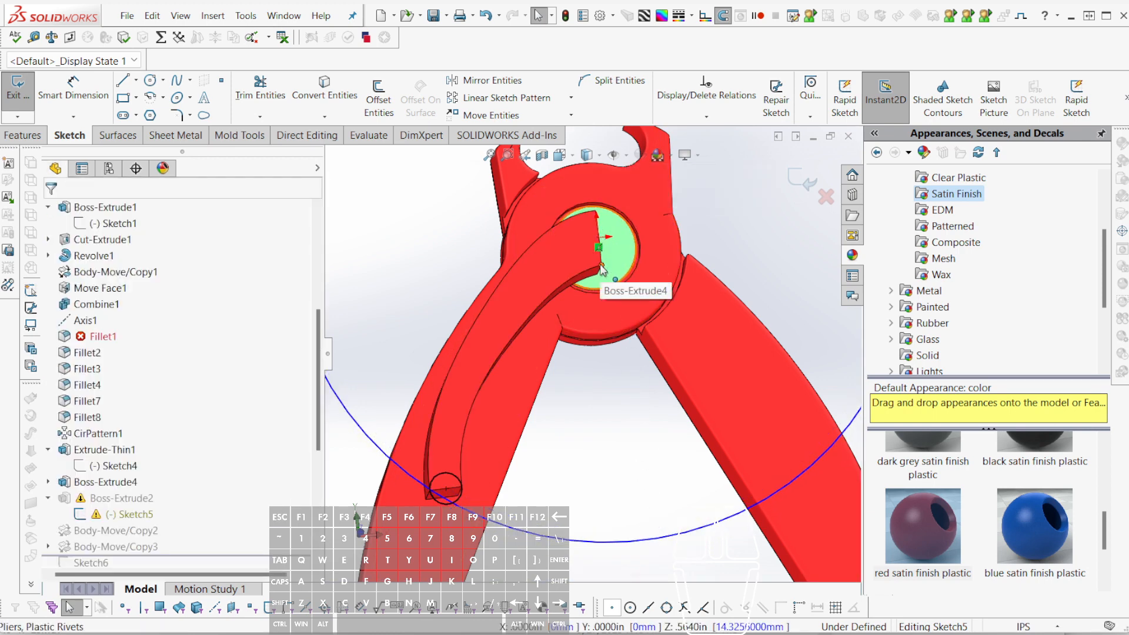
{"action": "left_click", "coordinate": [677, 541], "text": "ctrl"}
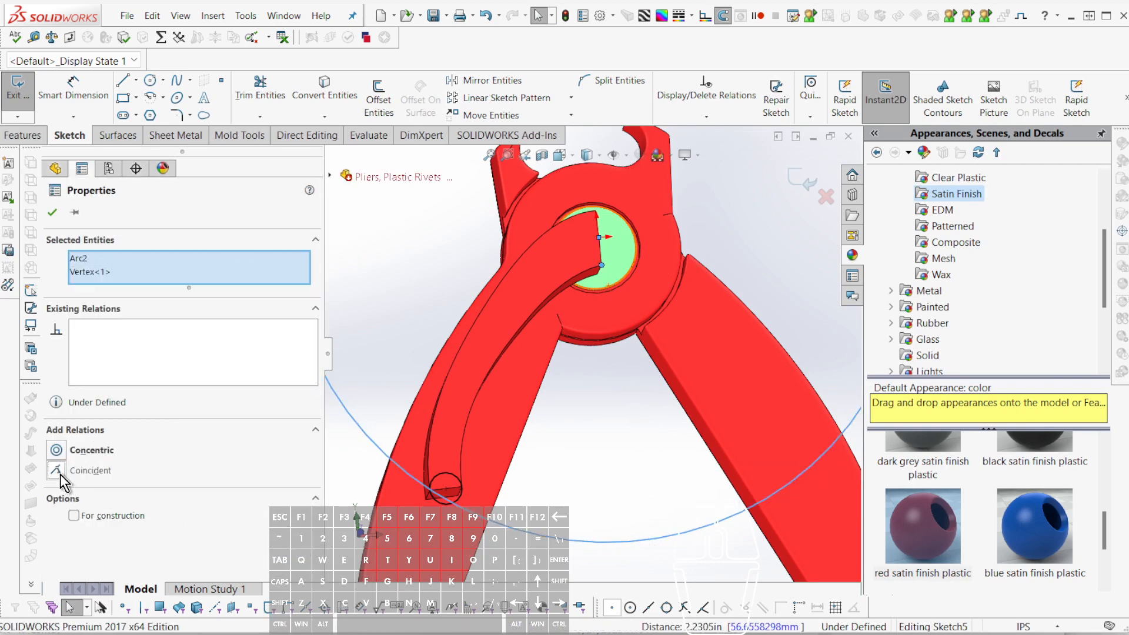
{"action": "left_click", "coordinate": [56, 470]}
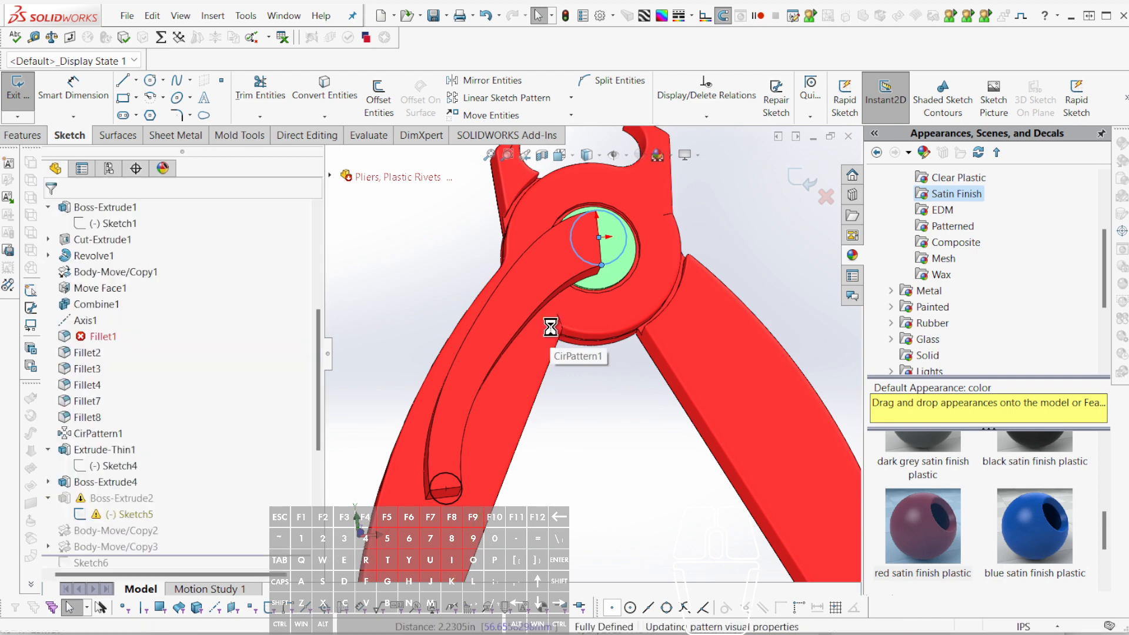
- Exit Boss-Extrude2's edited sketch and roll the model forward to the end of the feature history
{"action": "scroll", "coordinate": [213, 458], "scroll_direction": "down", "scroll_amount": 4}
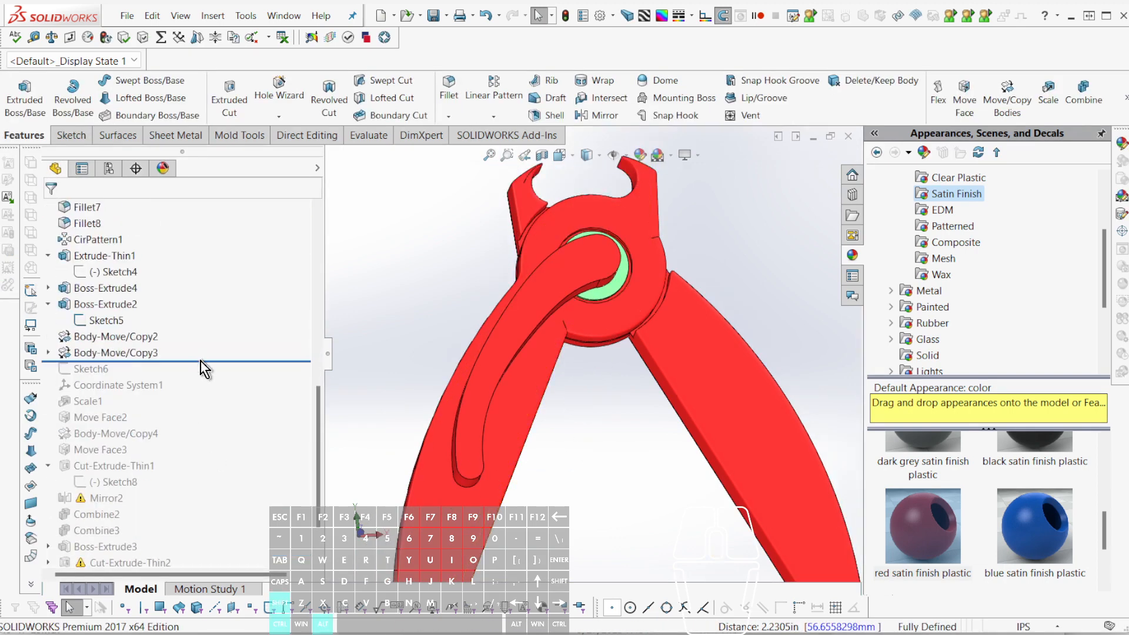
{"action": "key", "text": "ctrl+alt+shift+End"}
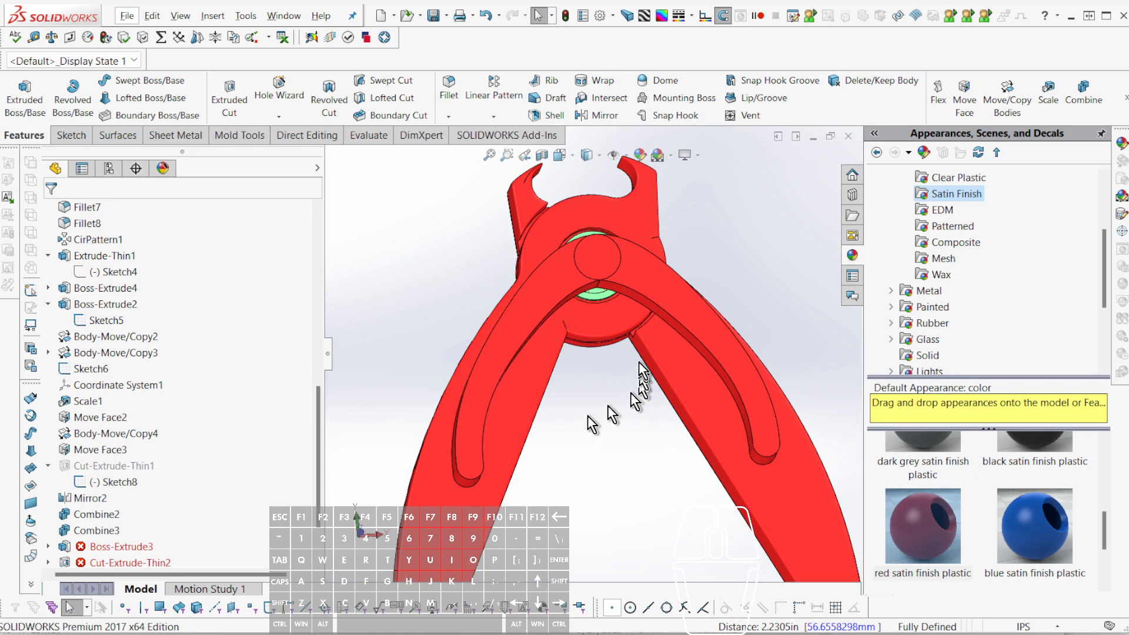
- Examine the mirrored spring arm and its pivot joint from several angles, along with the failed features at the end of the history
{"action": "middle_click_drag", "start_coordinate": [605, 416], "coordinate": [641, 318]}
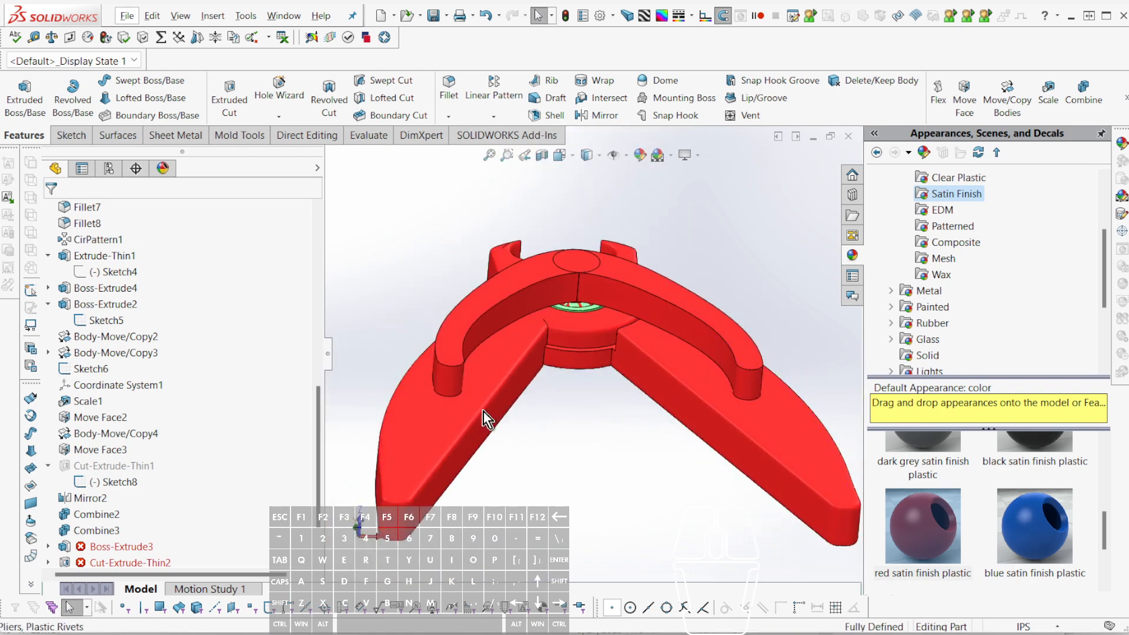
{"action": "scroll", "coordinate": [167, 482], "scroll_direction": "down", "scroll_amount": 2}
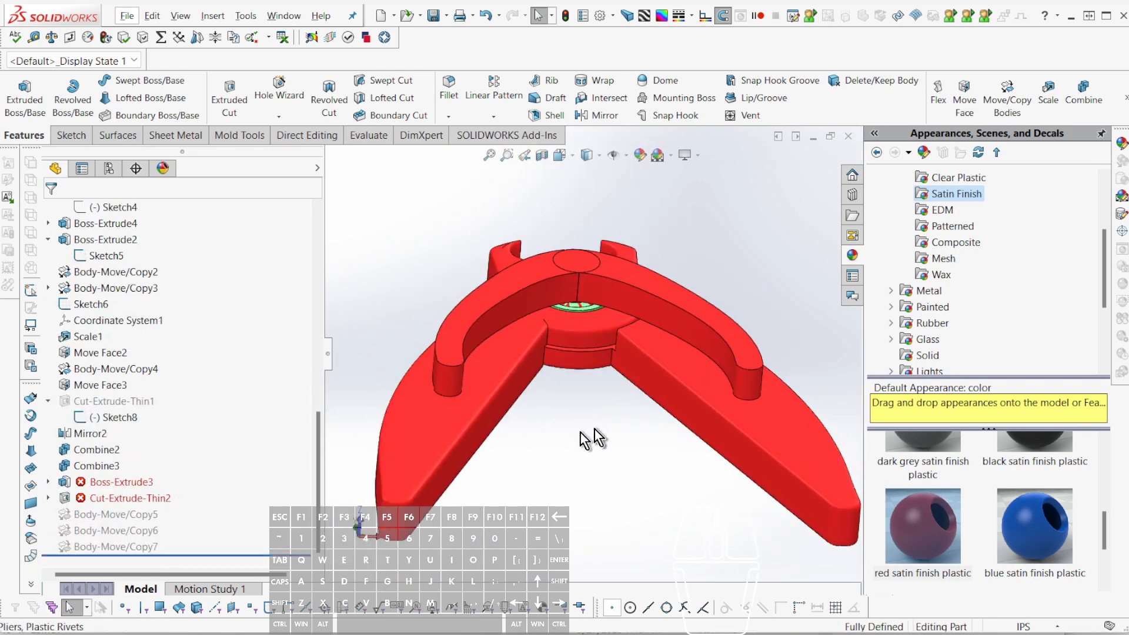
{"action": "mouse_move", "coordinate": [588, 438]}
{"action": "middle_mouse_down"}
{"action": "mouse_move", "coordinate": [605, 303]}
{"action": "mouse_move", "coordinate": [589, 491]}
{"action": "mouse_move", "coordinate": [586, 380]}
{"action": "mouse_move", "coordinate": [589, 446]}
{"action": "middle_mouse_up"}
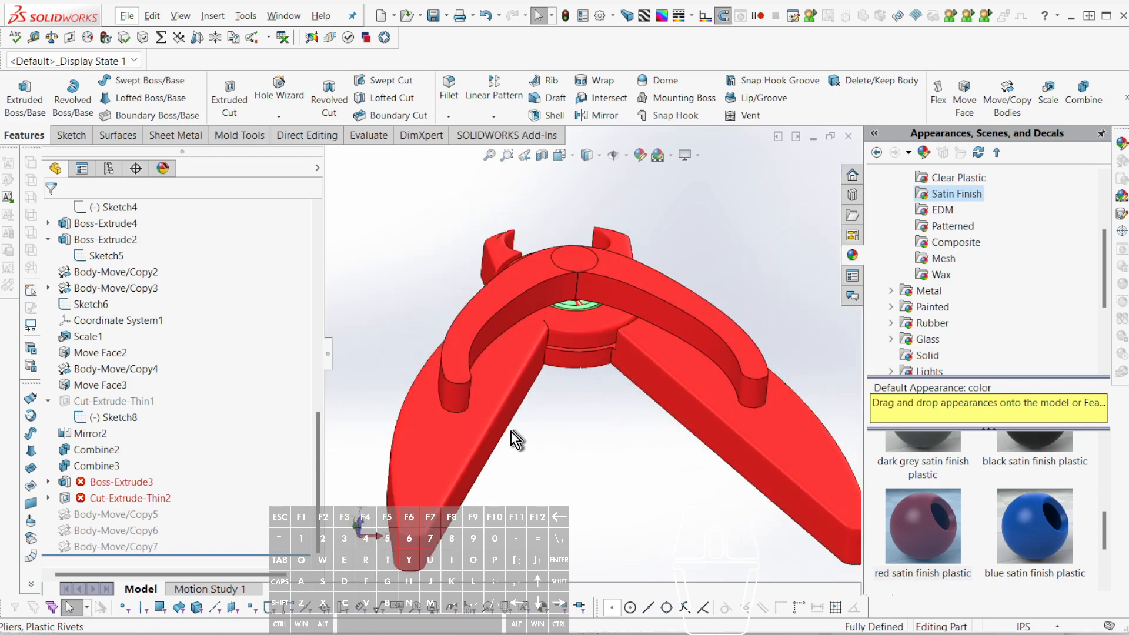
{"action": "scroll", "coordinate": [580, 366], "scroll_direction": "down", "scroll_amount": 4}
{"action": "middle_click_drag", "start_coordinate": [579, 366], "coordinate": [590, 331]}
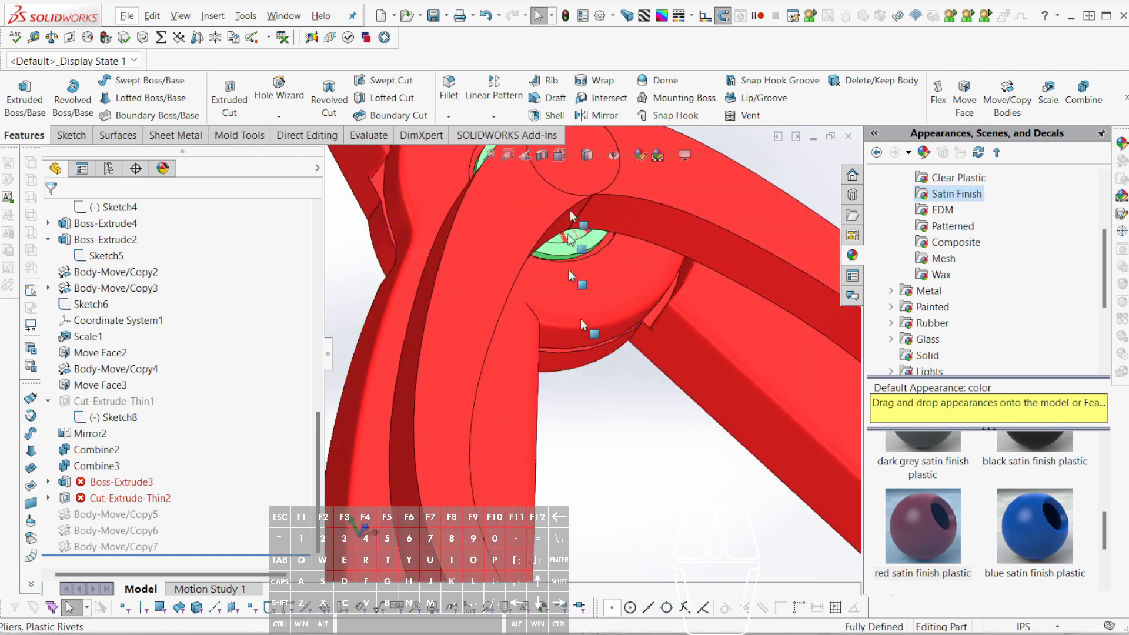
{"action": "scroll", "coordinate": [573, 250], "scroll_direction": "down", "scroll_amount": 2}
{"action": "middle_click_drag", "start_coordinate": [573, 250], "coordinate": [544, 219]}
{"action": "scroll", "coordinate": [594, 225], "scroll_direction": "up", "scroll_amount": 2}
{"action": "scroll", "coordinate": [655, 466], "scroll_direction": "up", "scroll_amount": 4}
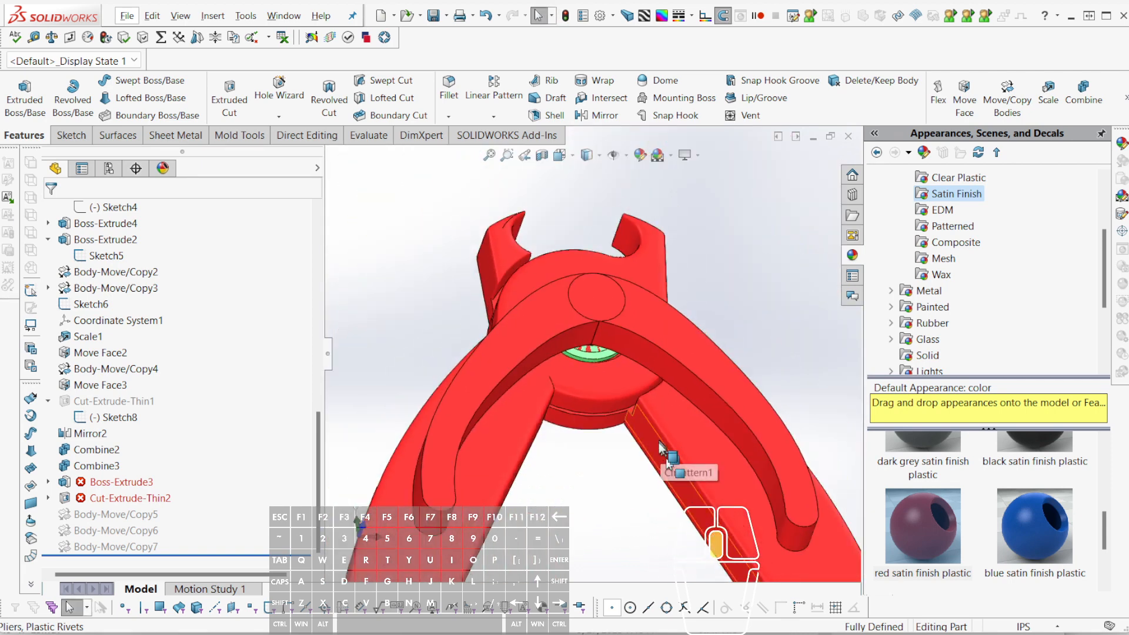
{"action": "scroll", "coordinate": [647, 482], "scroll_direction": "down", "scroll_amount": 1}
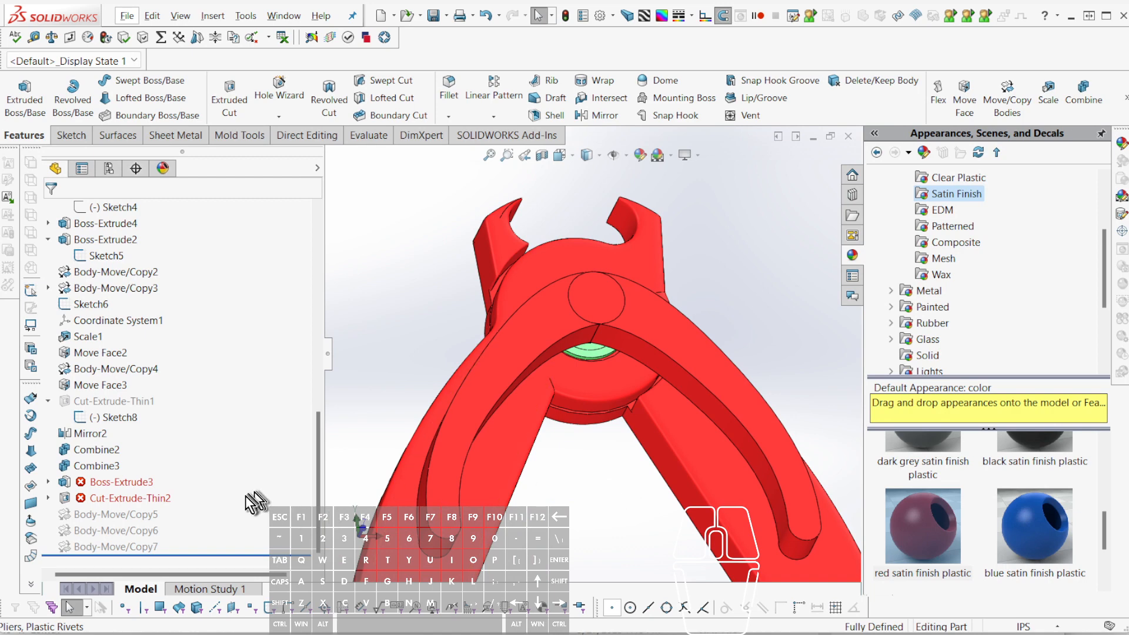
- Reopen Sketch5 under Boss-Extrude2 for editing and delete all of its relations
{"action": "mouse_move", "coordinate": [106, 411]}
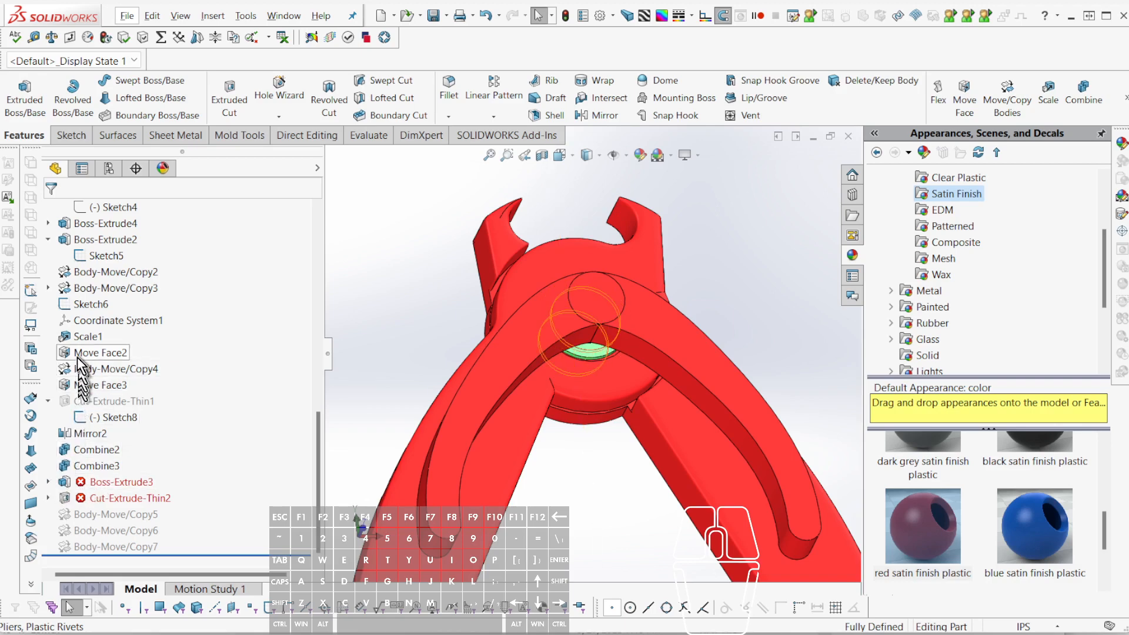
{"action": "left_click", "coordinate": [85, 255]}
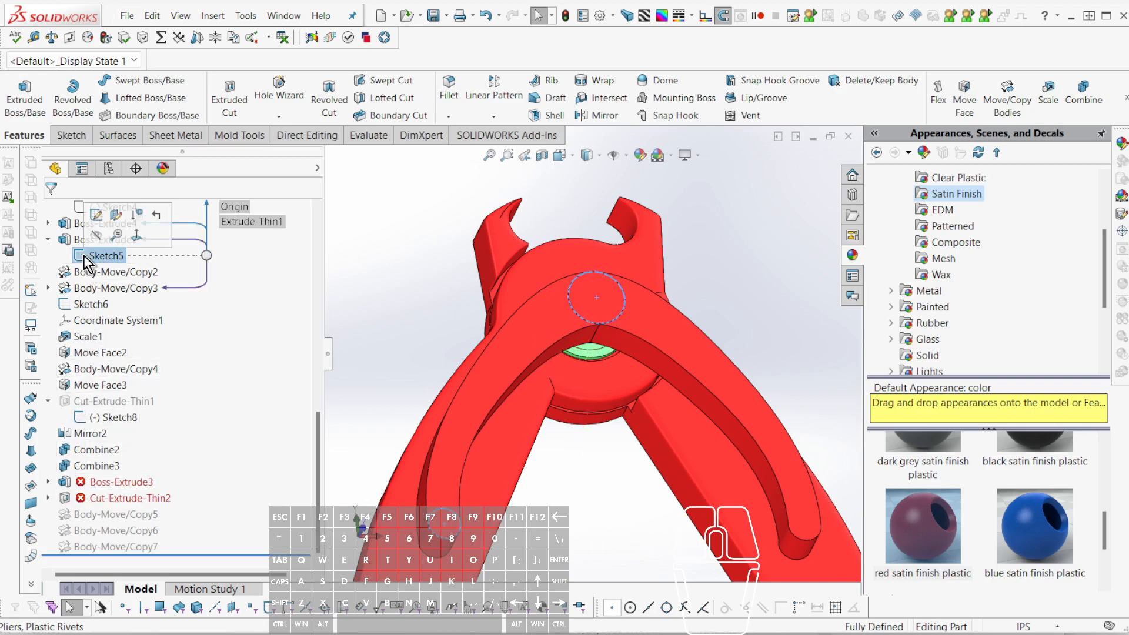
{"action": "left_click", "coordinate": [97, 215]}
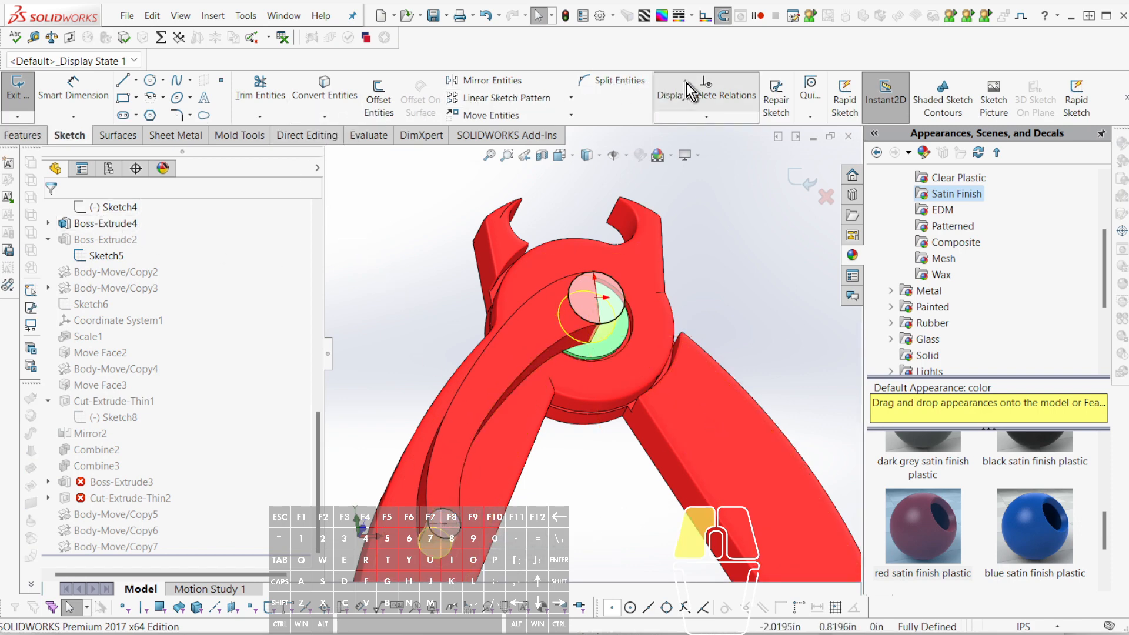
{"action": "left_click", "coordinate": [706, 94]}
{"action": "left_click", "coordinate": [210, 505]}
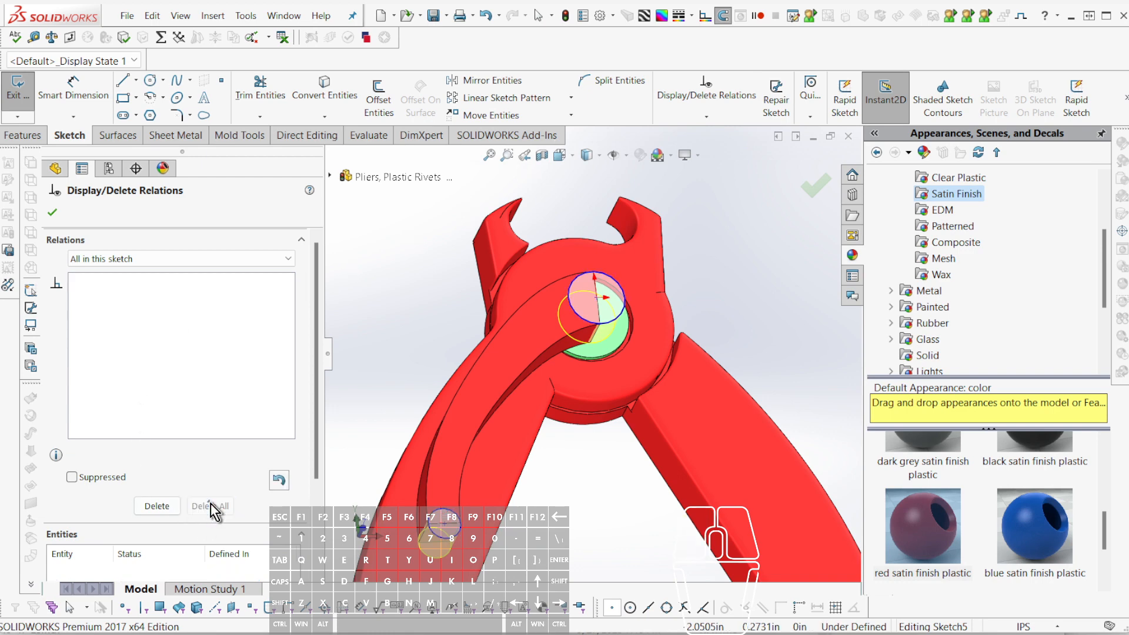
- Swap the two circles, centering the larger one on the midpoint of the arm's lower end edge and the smaller one on the origin
{"action": "key", "text": "Escape"}
{"action": "left_click_drag", "start_coordinate": [444, 523], "coordinate": [706, 291]}
{"action": "mouse_move", "coordinate": [599, 302]}
{"action": "left_mouse_down"}
{"action": "mouse_move", "coordinate": [506, 452]}
{"action": "mouse_move", "coordinate": [429, 525]}
{"action": "mouse_move", "coordinate": [446, 525]}
{"action": "left_mouse_up"}
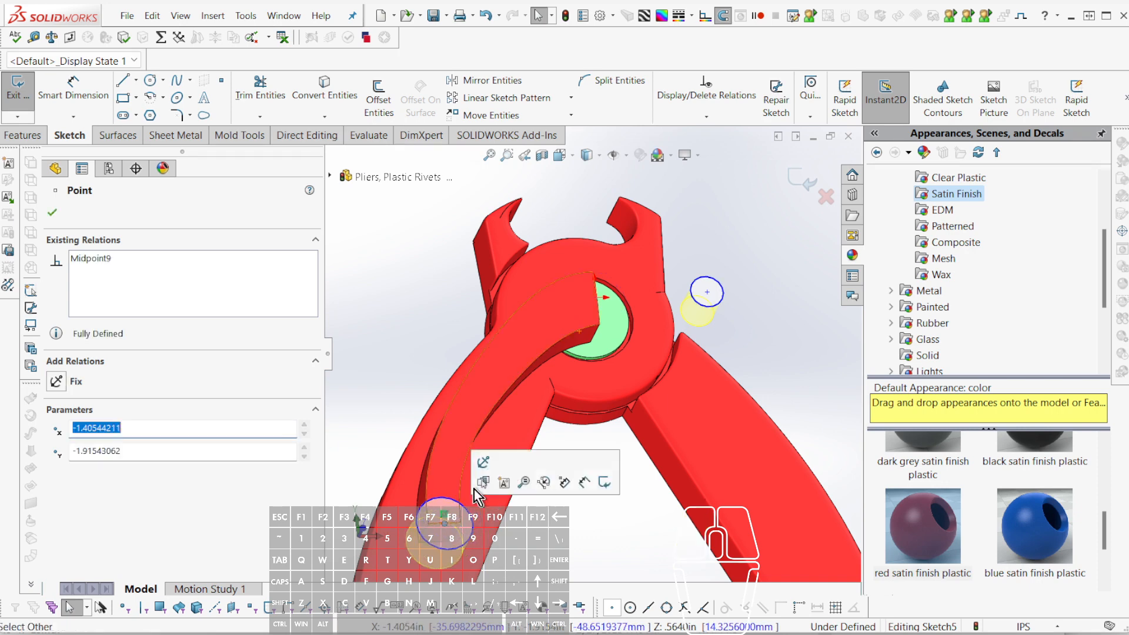
{"action": "mouse_move", "coordinate": [707, 294]}
{"action": "left_mouse_down"}
{"action": "mouse_move", "coordinate": [595, 297]}
{"action": "mouse_move", "coordinate": [605, 309]}
{"action": "mouse_move", "coordinate": [599, 300]}
{"action": "left_mouse_up"}
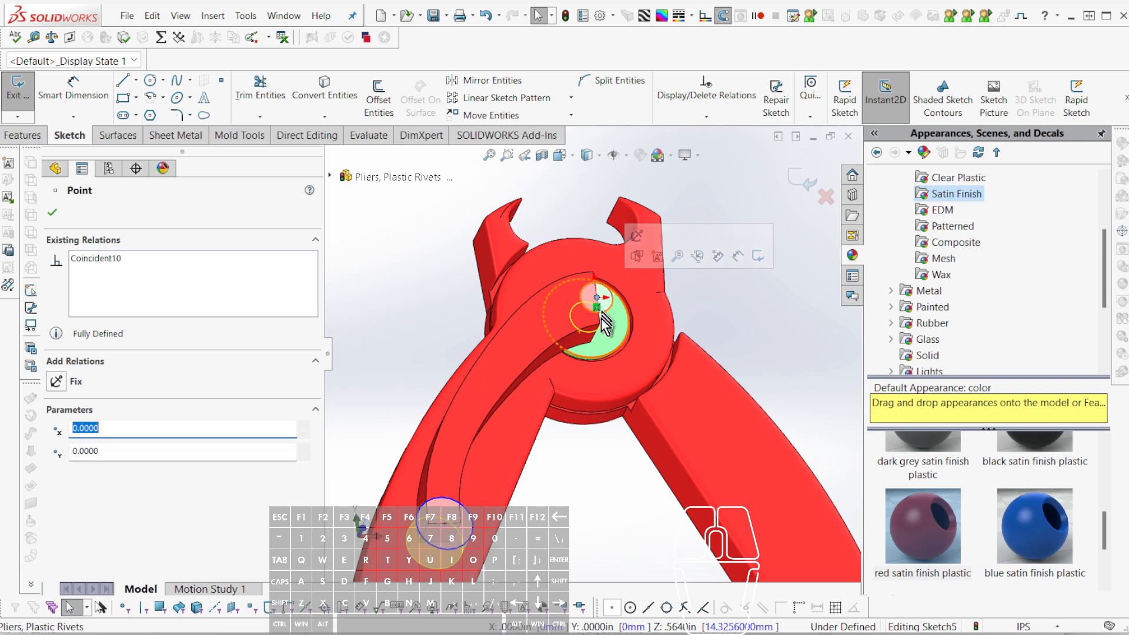
- Make the circle centered on the origin coincident with the lower corner vertex of the arm's pivot end
{"action": "scroll", "coordinate": [603, 318], "scroll_direction": "down", "scroll_amount": 4}
{"action": "key", "text": "Escape"}
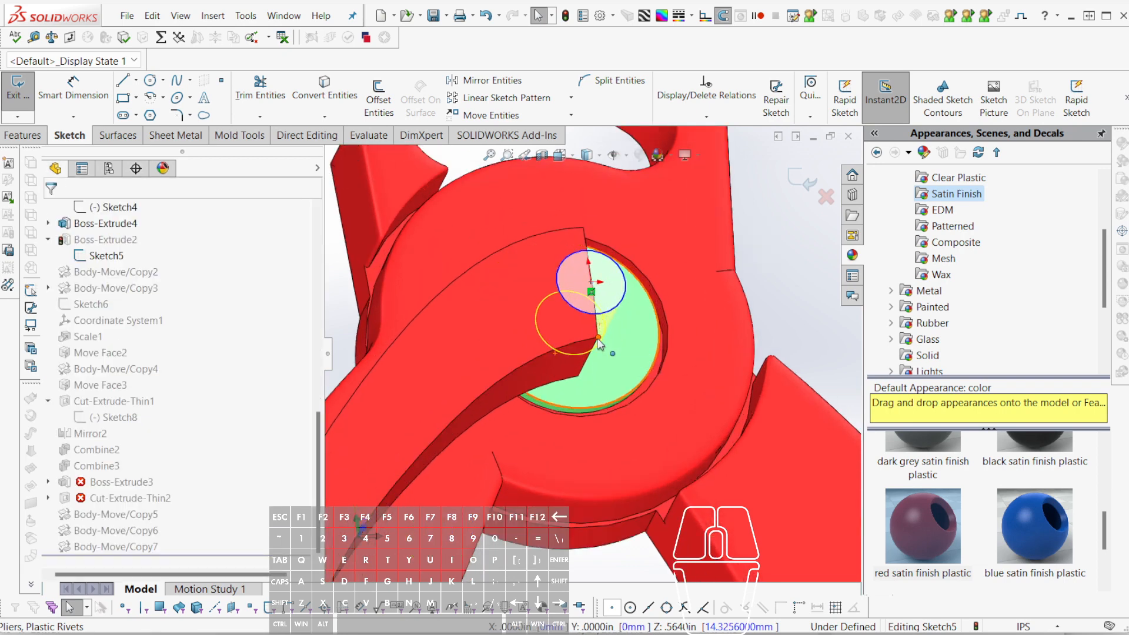
{"action": "left_click", "coordinate": [598, 337]}
{"action": "left_click", "coordinate": [663, 304], "text": "ctrl"}
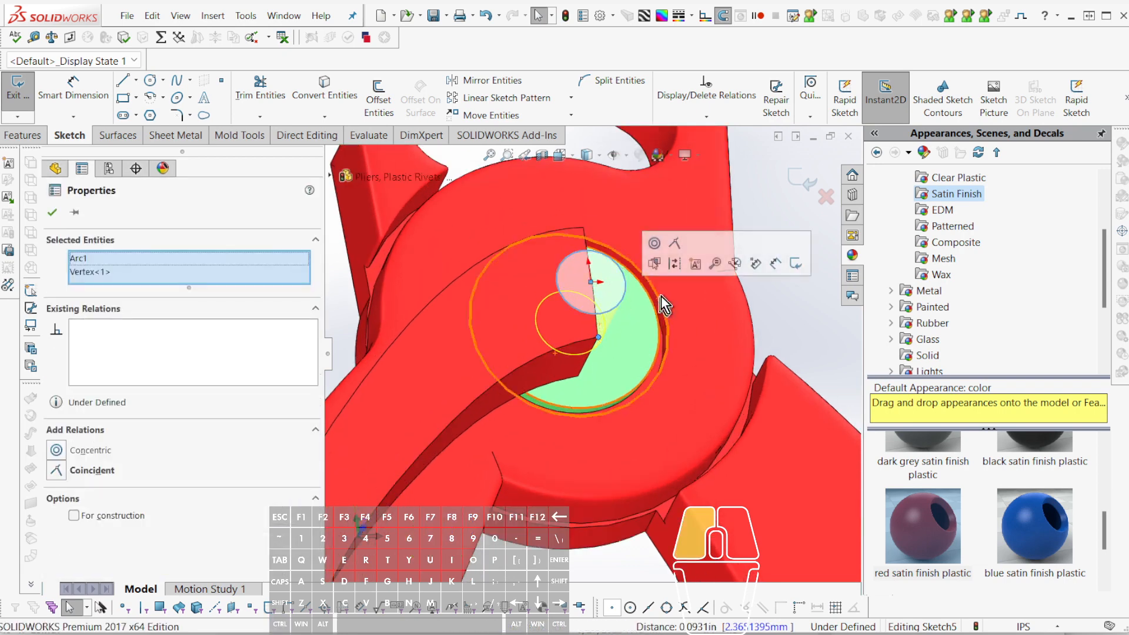
- Make the sketch circle near the pliers' pivot coincident with the selected corner vertex of the curved spring arm
{"action": "left_click", "coordinate": [674, 243]}
{"action": "scroll", "coordinate": [584, 448], "scroll_direction": "up", "scroll_amount": 4}
{"action": "scroll", "coordinate": [509, 382], "scroll_direction": "down", "scroll_amount": 5}
{"action": "key", "text": "Escape"}
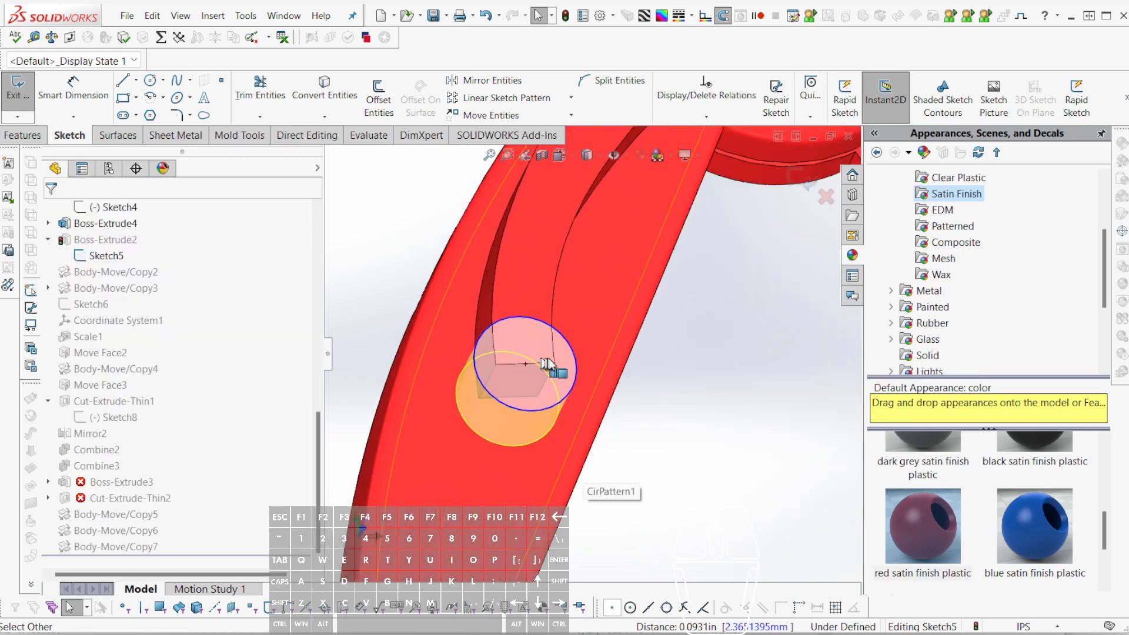
- Make the circle at the spring arm's lower end coincident with the arm's end corner vertex, and rebuild the model
{"action": "left_click", "coordinate": [553, 363]}
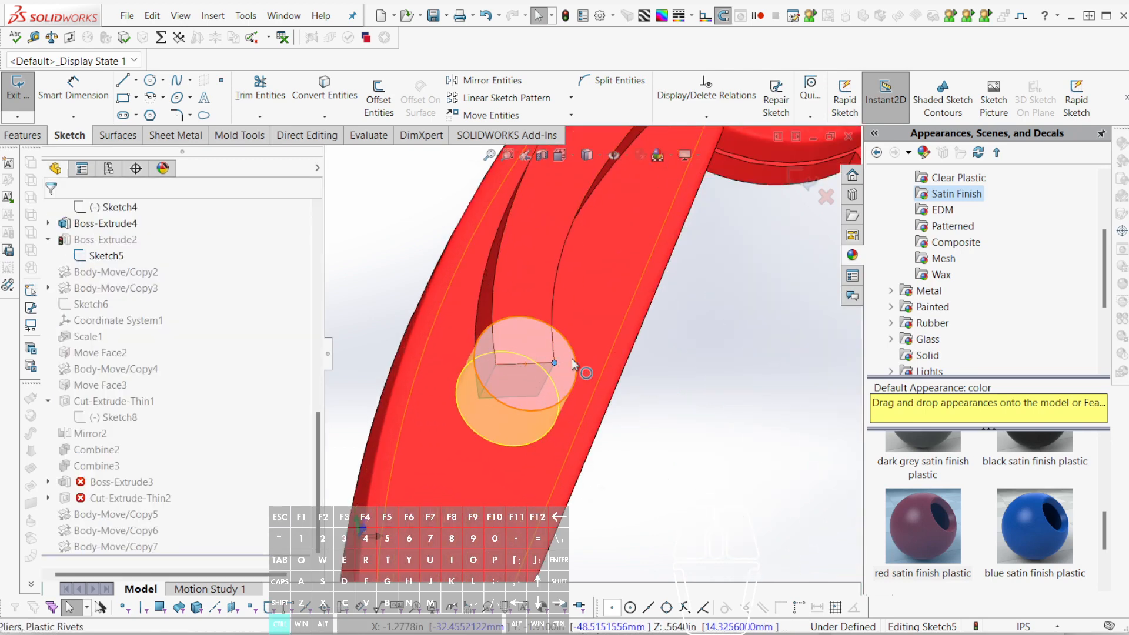
{"action": "left_click", "coordinate": [573, 358], "text": "ctrl"}
{"action": "left_click", "coordinate": [634, 299]}
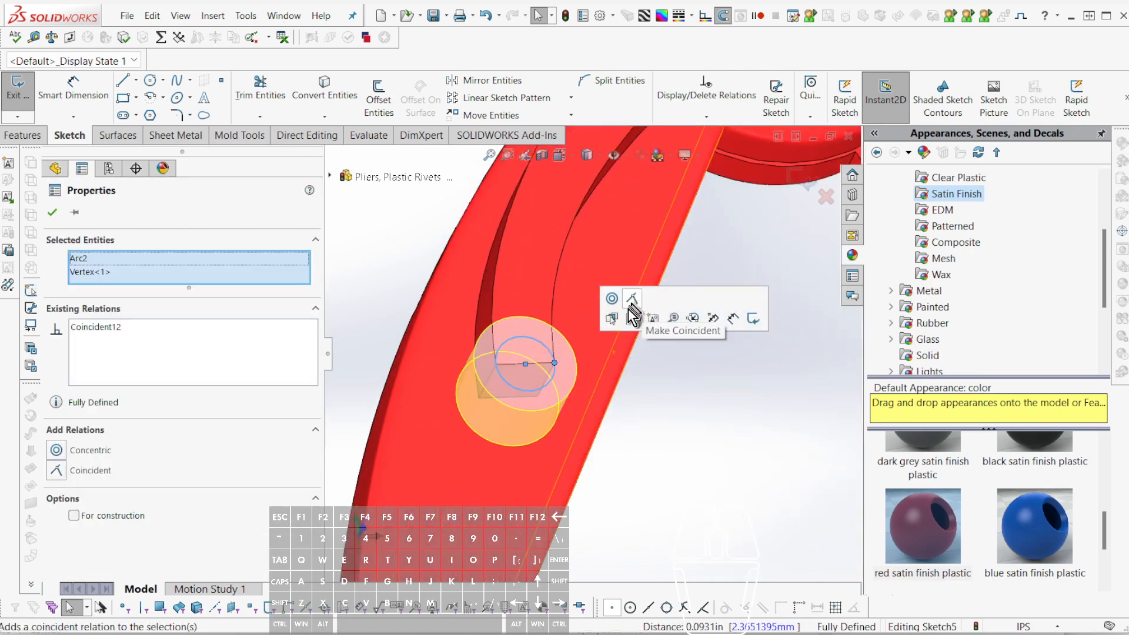
{"action": "left_click", "coordinate": [681, 408]}
{"action": "scroll", "coordinate": [680, 408], "scroll_direction": "up", "scroll_amount": 4}
{"action": "key", "text": "ctrl+b"}
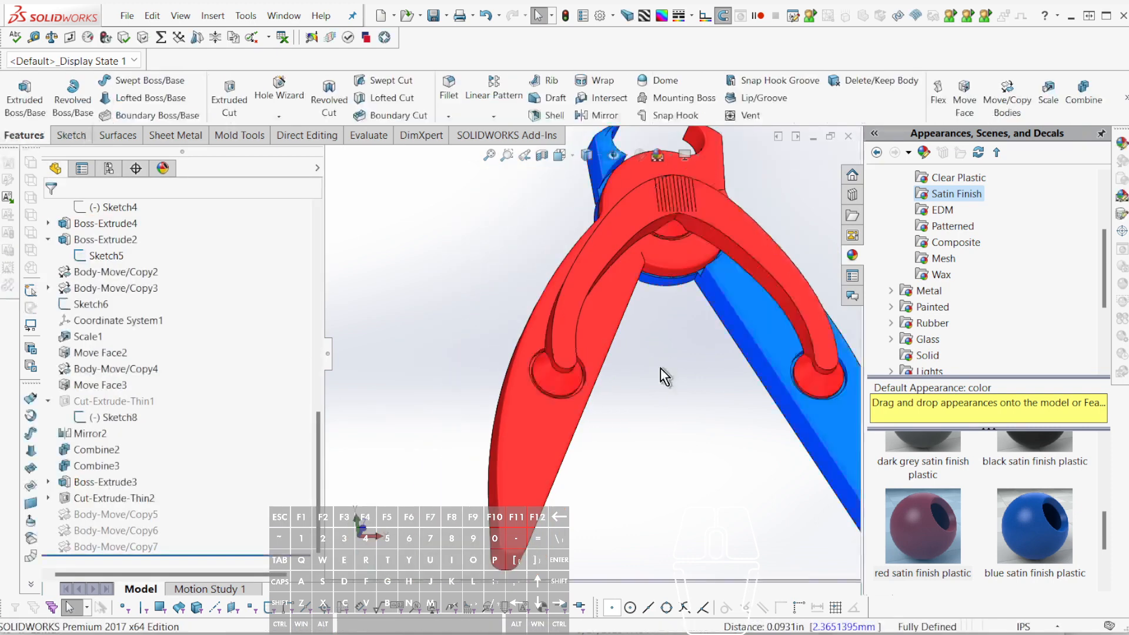
- Examine the rebuilt pliers from several angles, checking the spring arm's round end bosses, the pivot, the jaws and the handles
{"action": "scroll", "coordinate": [587, 377], "scroll_direction": "down", "scroll_amount": 5}
{"action": "middle_click_drag", "start_coordinate": [587, 377], "coordinate": [703, 268]}
{"action": "middle_click", "coordinate": [574, 415]}
{"action": "scroll", "coordinate": [656, 344], "scroll_direction": "up", "scroll_amount": 6}
{"action": "scroll", "coordinate": [579, 353], "scroll_direction": "up", "scroll_amount": 8}
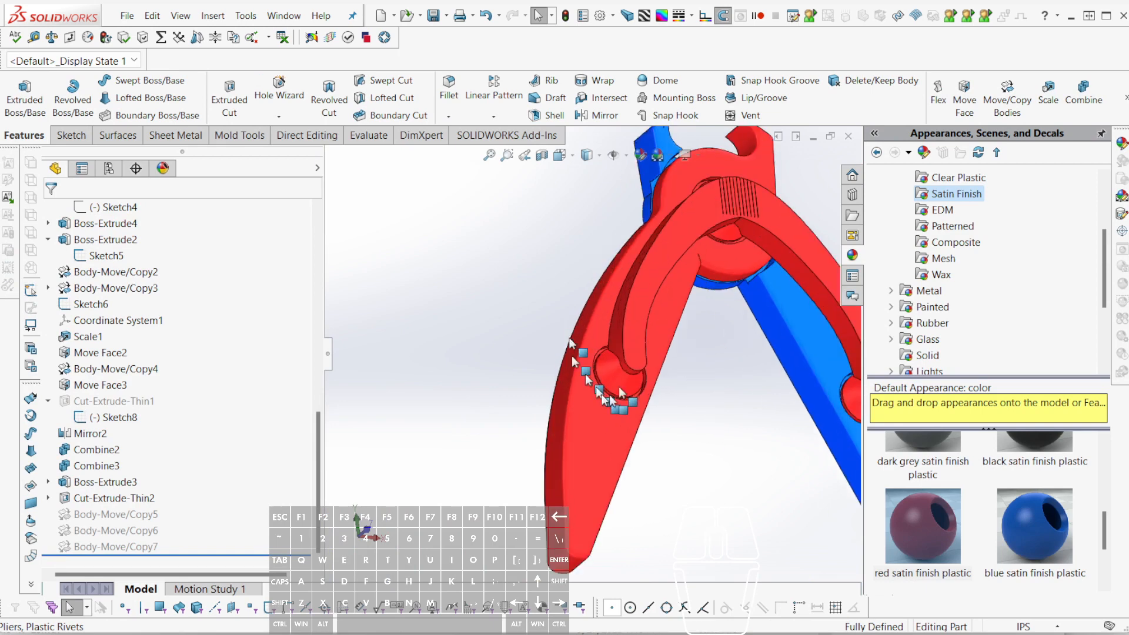
{"action": "middle_click_drag", "start_coordinate": [626, 382], "coordinate": [595, 407]}
{"action": "scroll", "coordinate": [635, 400], "scroll_direction": "down", "scroll_amount": 3}
{"action": "scroll", "coordinate": [638, 401], "scroll_direction": "down", "scroll_amount": 5}
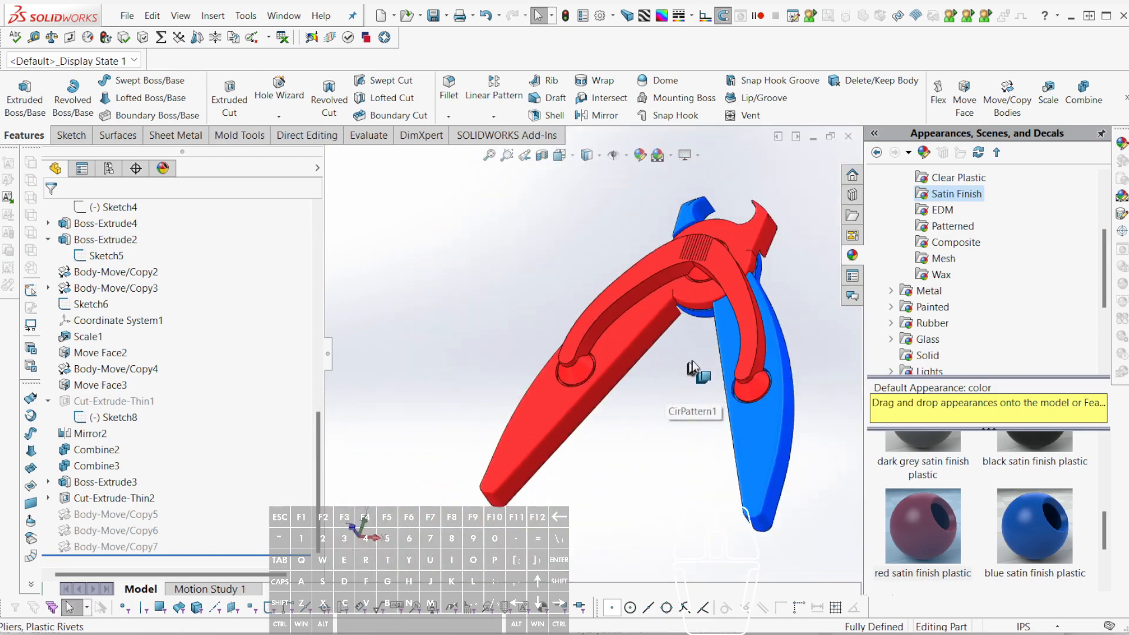
{"action": "middle_click_drag", "start_coordinate": [680, 411], "coordinate": [650, 302]}
{"action": "scroll", "coordinate": [651, 302], "scroll_direction": "up", "scroll_amount": 4}
{"action": "scroll", "coordinate": [738, 373], "scroll_direction": "down", "scroll_amount": 3}
{"action": "middle_click_drag", "start_coordinate": [745, 333], "coordinate": [685, 262]}
{"action": "scroll", "coordinate": [676, 259], "scroll_direction": "up", "scroll_amount": 5}
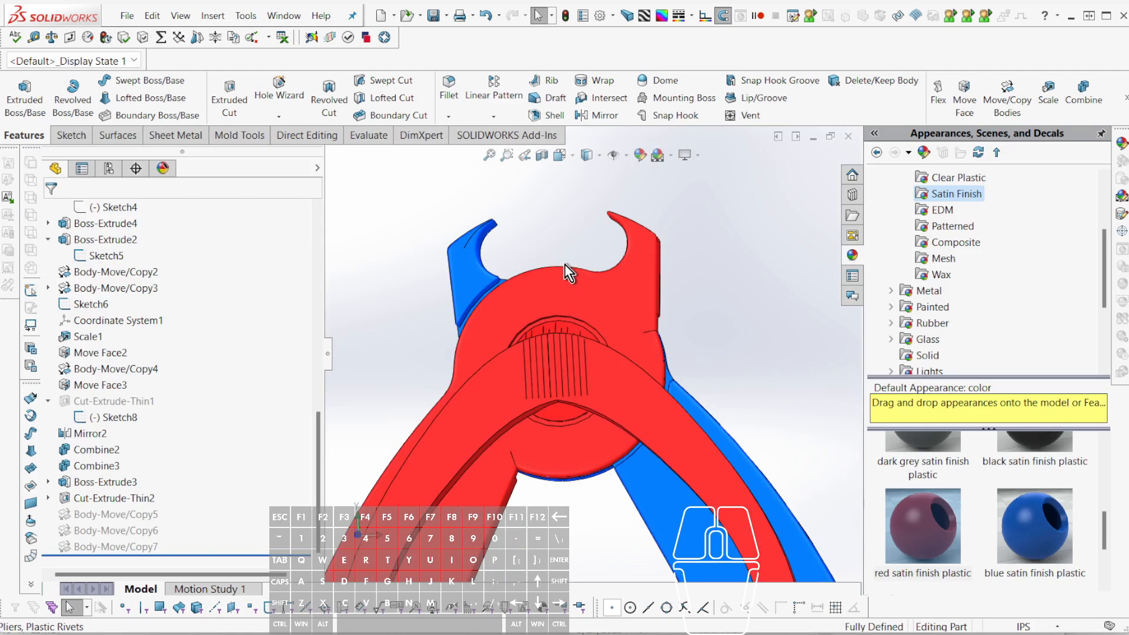
{"action": "scroll", "coordinate": [564, 264], "scroll_direction": "down", "scroll_amount": 4}
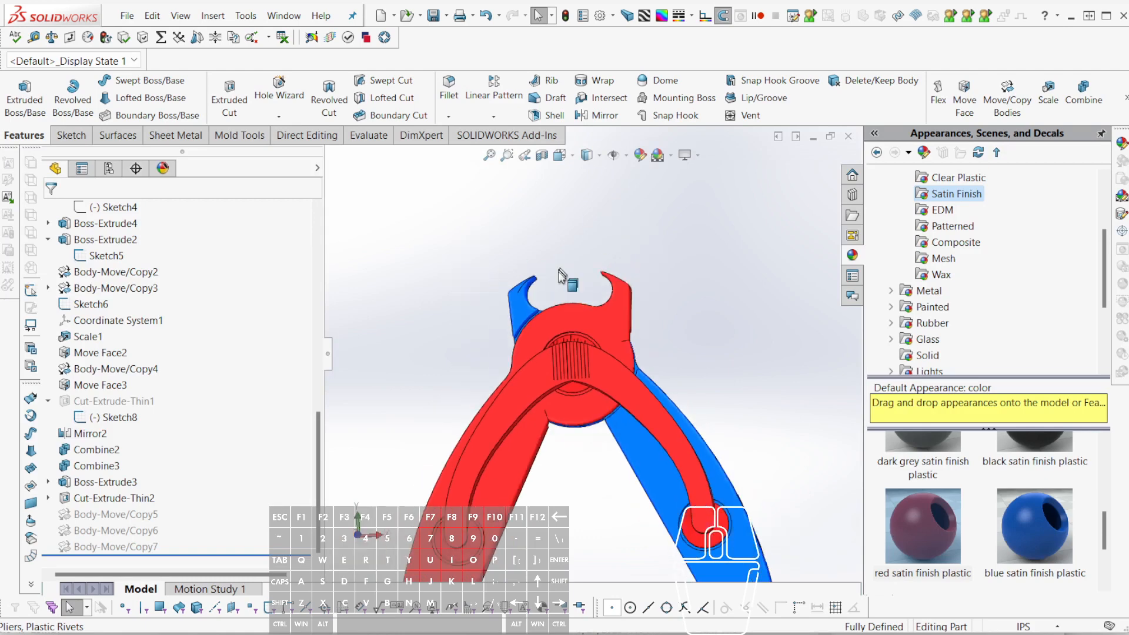
{"action": "scroll", "coordinate": [605, 429], "scroll_direction": "down", "scroll_amount": 5}
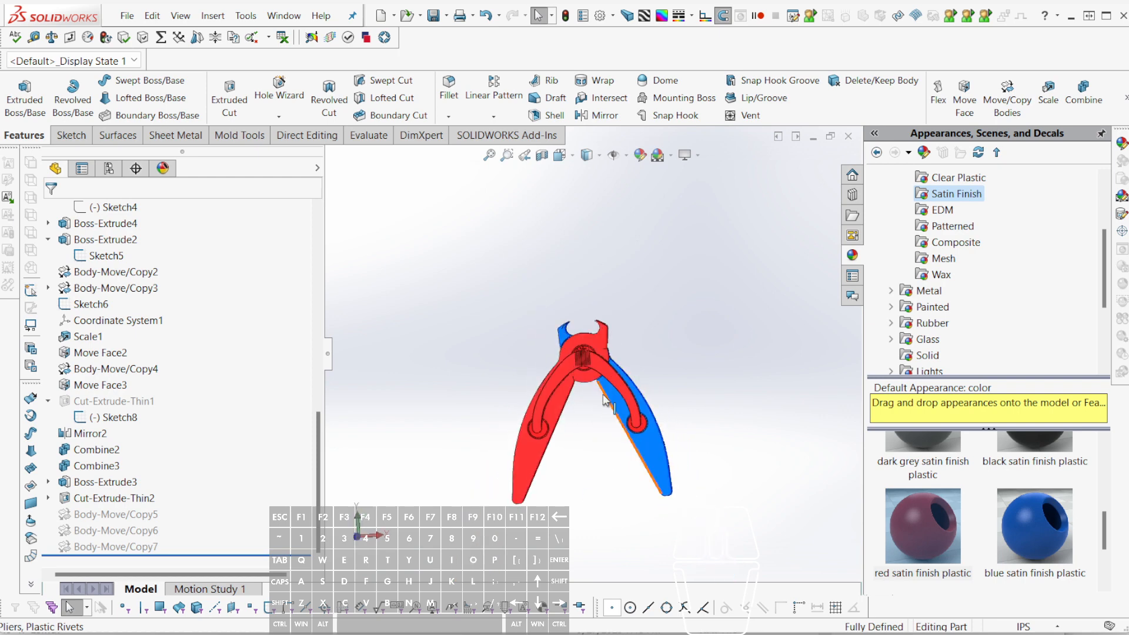
{"action": "scroll", "coordinate": [597, 351], "scroll_direction": "down", "scroll_amount": 5}
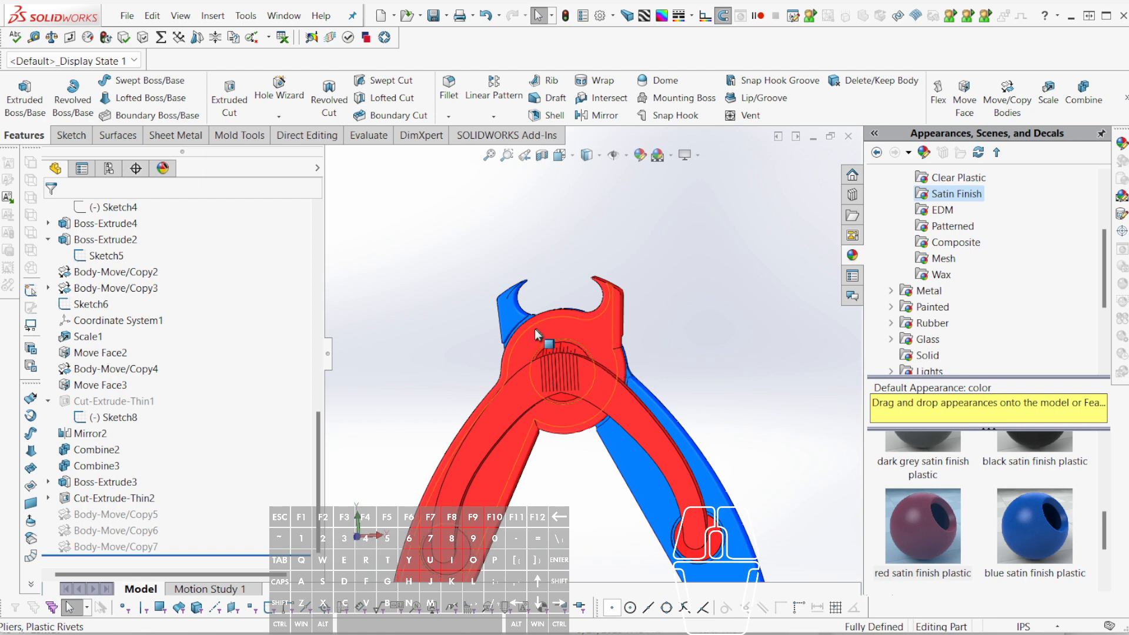
{"action": "scroll", "coordinate": [551, 358], "scroll_direction": "up", "scroll_amount": 5}
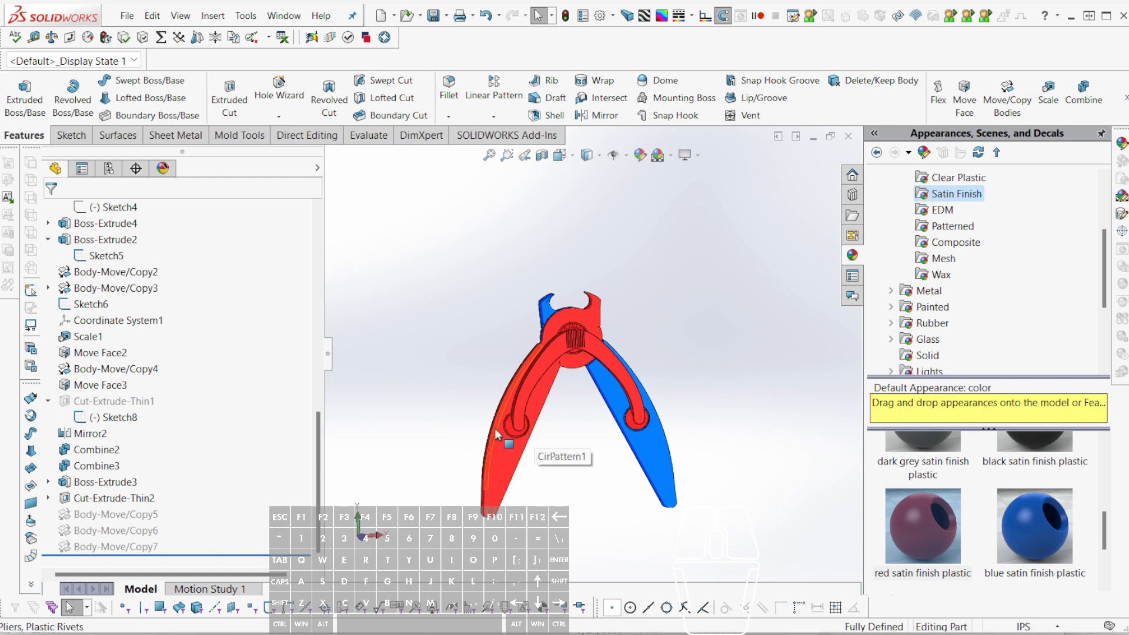
{"action": "scroll", "coordinate": [504, 441], "scroll_direction": "down", "scroll_amount": 3}
{"action": "middle_click_drag", "start_coordinate": [612, 409], "coordinate": [610, 365]}
{"action": "scroll", "coordinate": [628, 421], "scroll_direction": "down", "scroll_amount": 2}
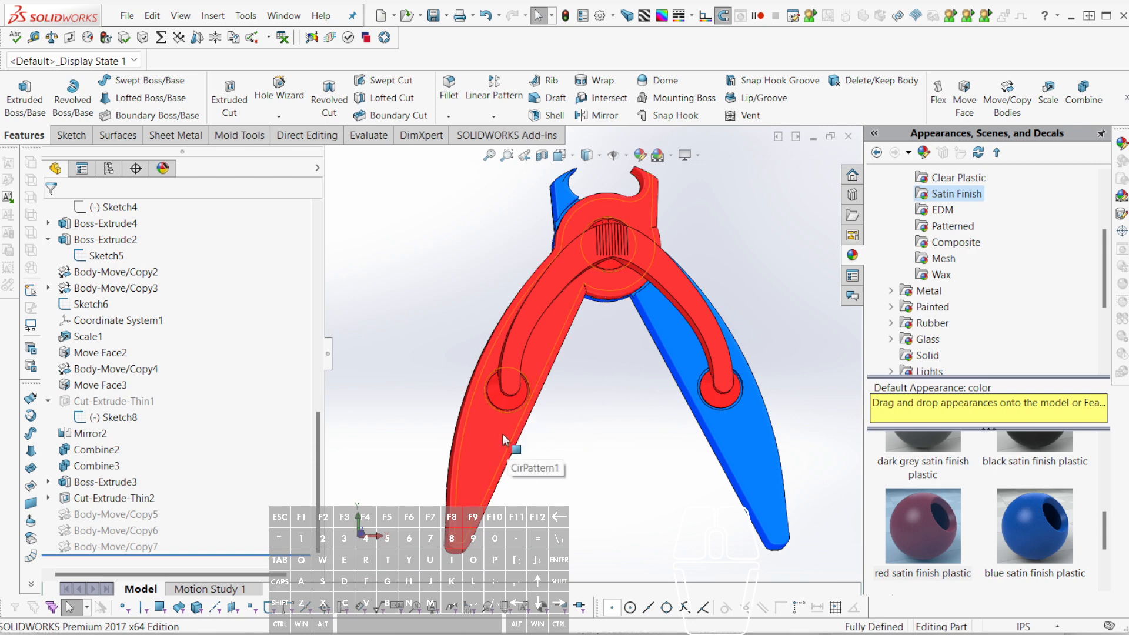
{"action": "middle_click_drag", "start_coordinate": [664, 468], "coordinate": [703, 454]}
- Edit the Boss-Extrude1 profile sketch and draw a three-point arc of about 2.157 in radius starting on the handle's straight inner line
{"action": "left_click", "coordinate": [711, 429]}
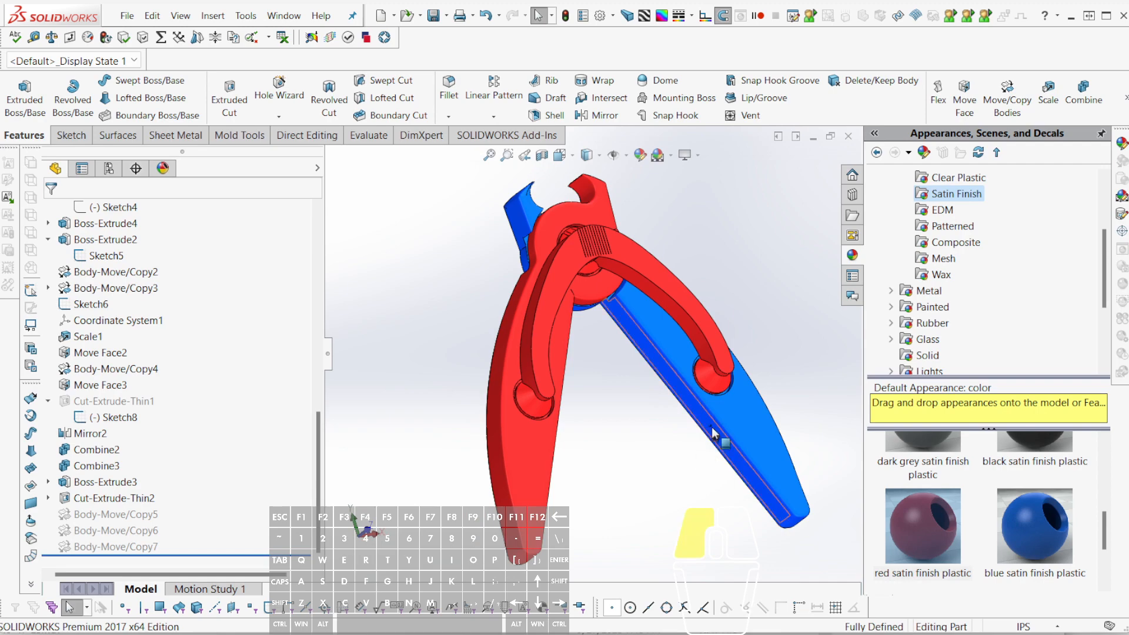
{"action": "left_click", "coordinate": [759, 379]}
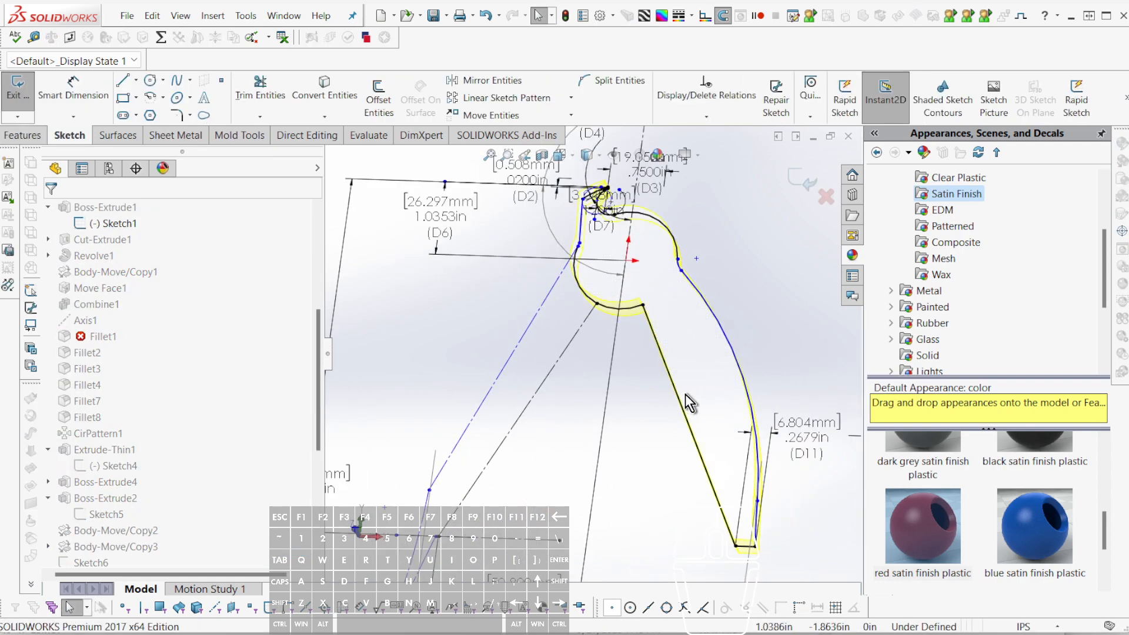
{"action": "scroll", "coordinate": [689, 403], "scroll_direction": "down", "scroll_amount": 2}
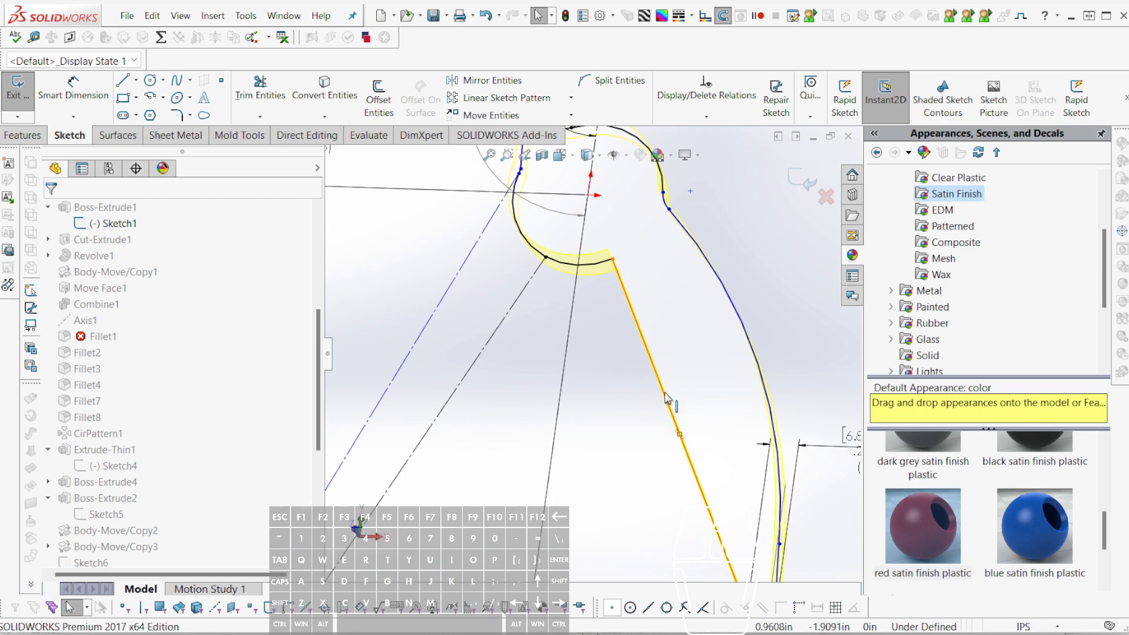
{"action": "key", "text": "a"}
{"action": "left_click", "coordinate": [664, 393]}
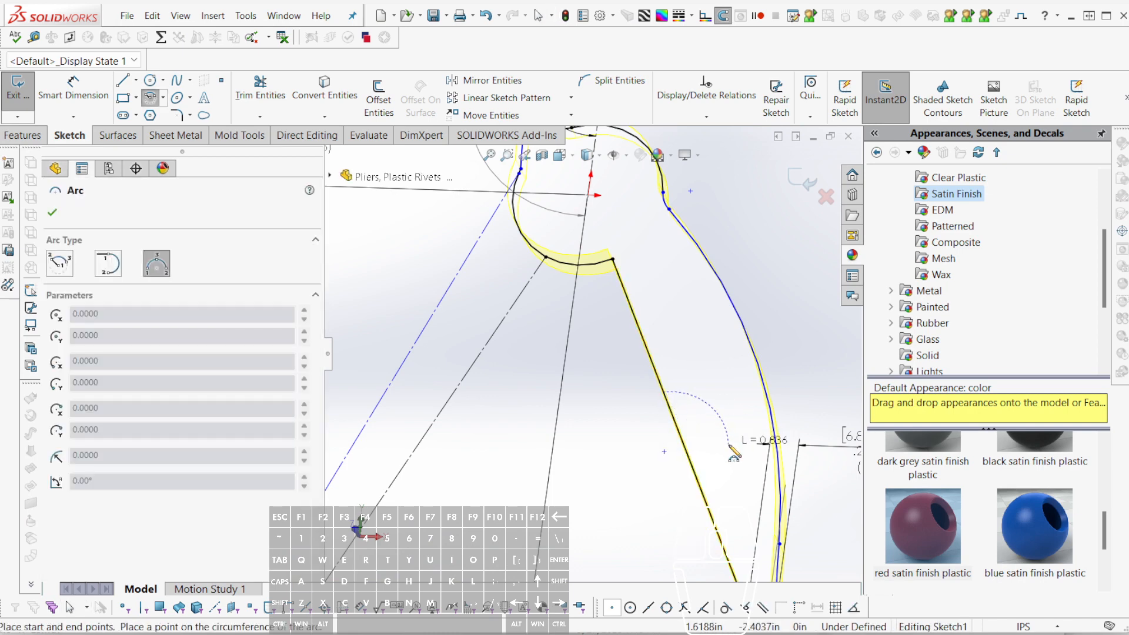
{"action": "left_click", "coordinate": [728, 447]}
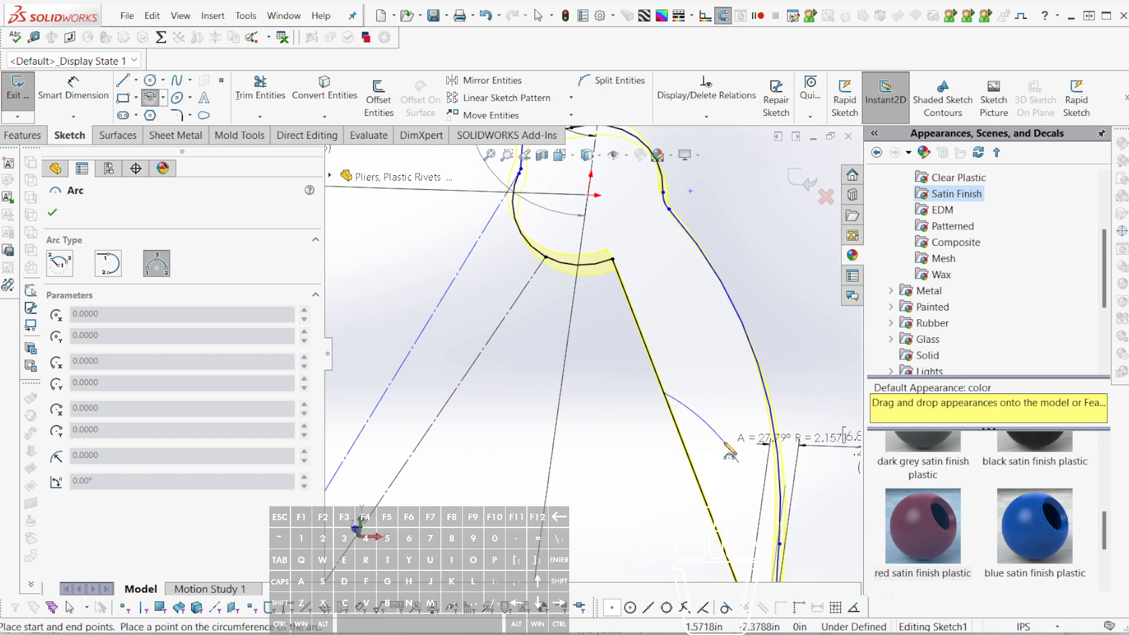
{"action": "left_click", "coordinate": [726, 443]}
{"action": "scroll", "coordinate": [727, 456], "scroll_direction": "up", "scroll_amount": 4}
{"action": "scroll", "coordinate": [728, 461], "scroll_direction": "down", "scroll_amount": 3}
{"action": "key", "text": "Escape"}
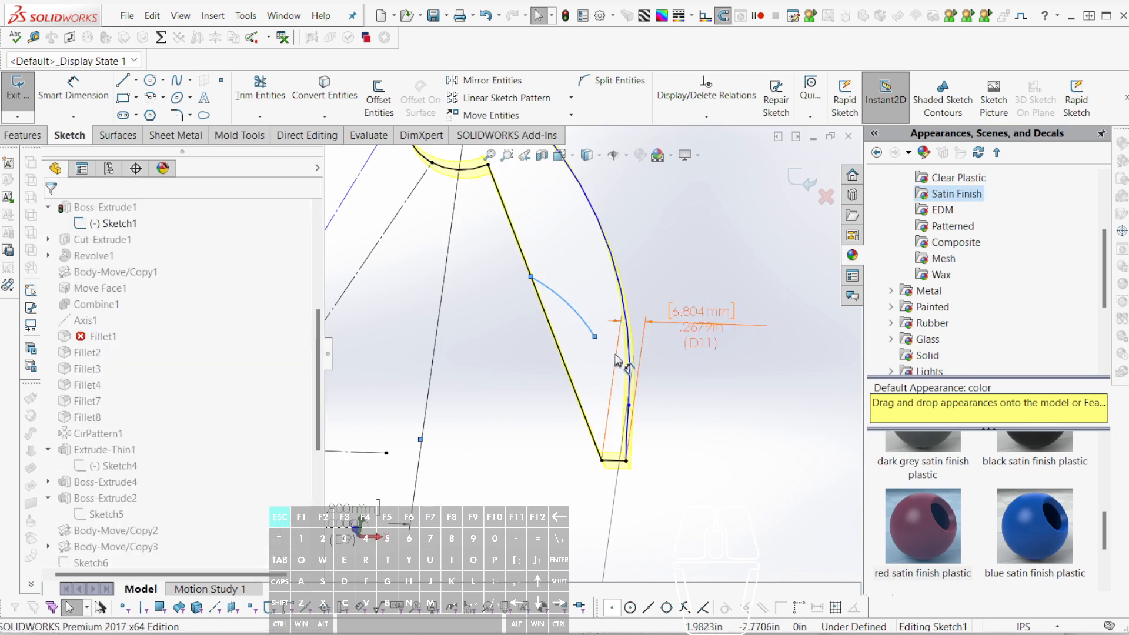
- Try stretching the arc's free end to the handle tip's inner corner, and shorten it back up along the curve
{"action": "left_click_drag", "start_coordinate": [595, 336], "coordinate": [601, 459]}
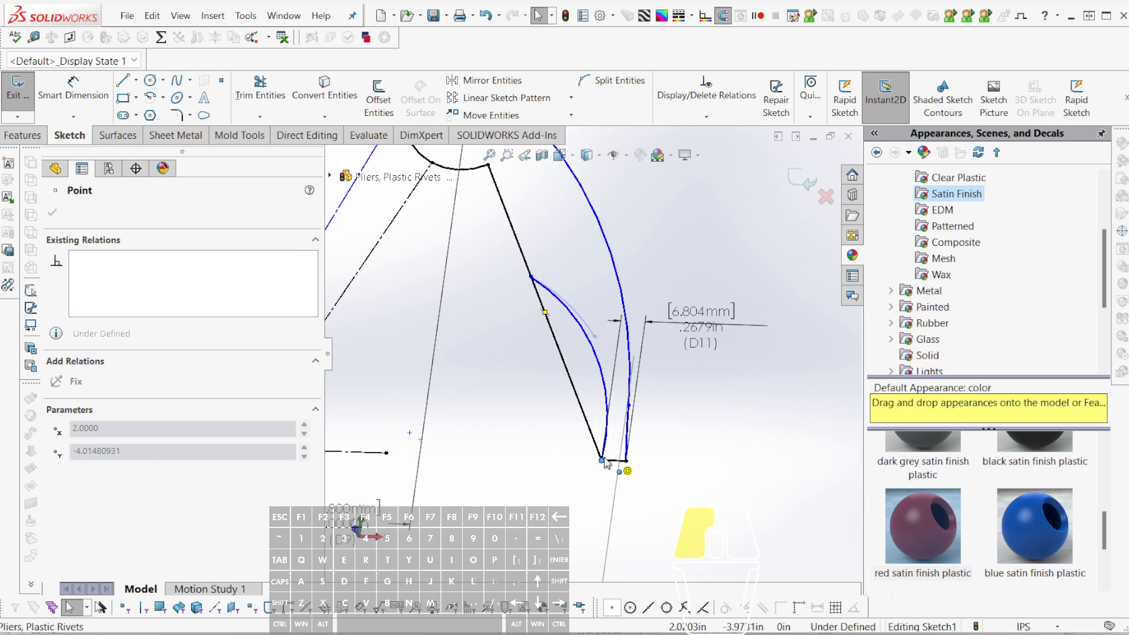
{"action": "left_click_drag", "start_coordinate": [603, 457], "coordinate": [603, 459]}
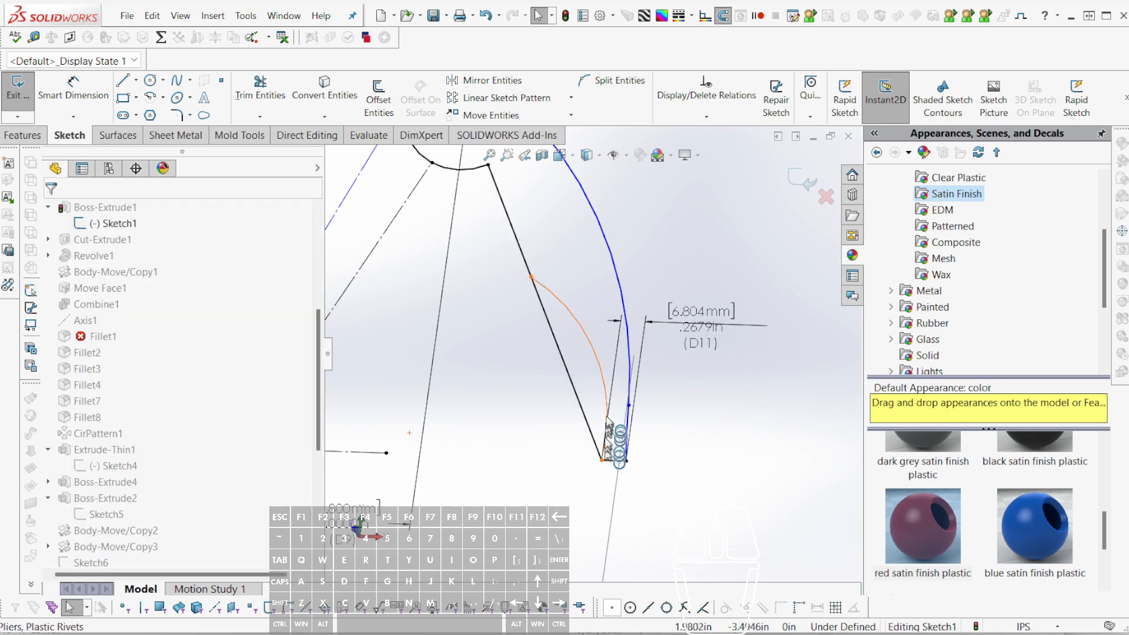
{"action": "left_click", "coordinate": [601, 373]}
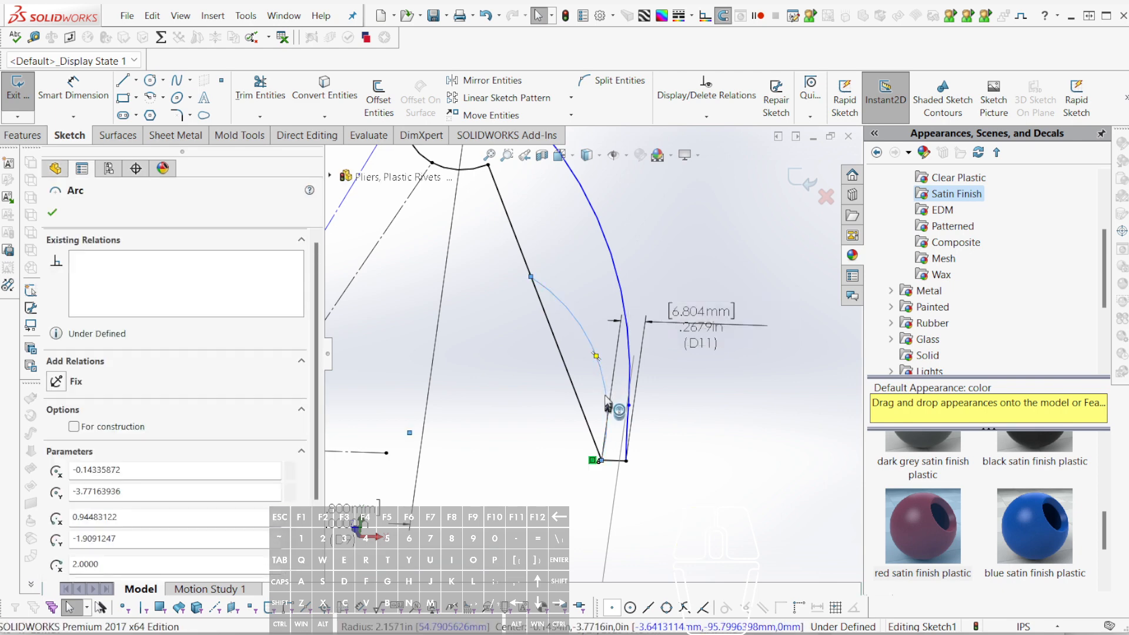
{"action": "left_click_drag", "start_coordinate": [606, 395], "coordinate": [582, 329]}
{"action": "key", "text": "Escape"}
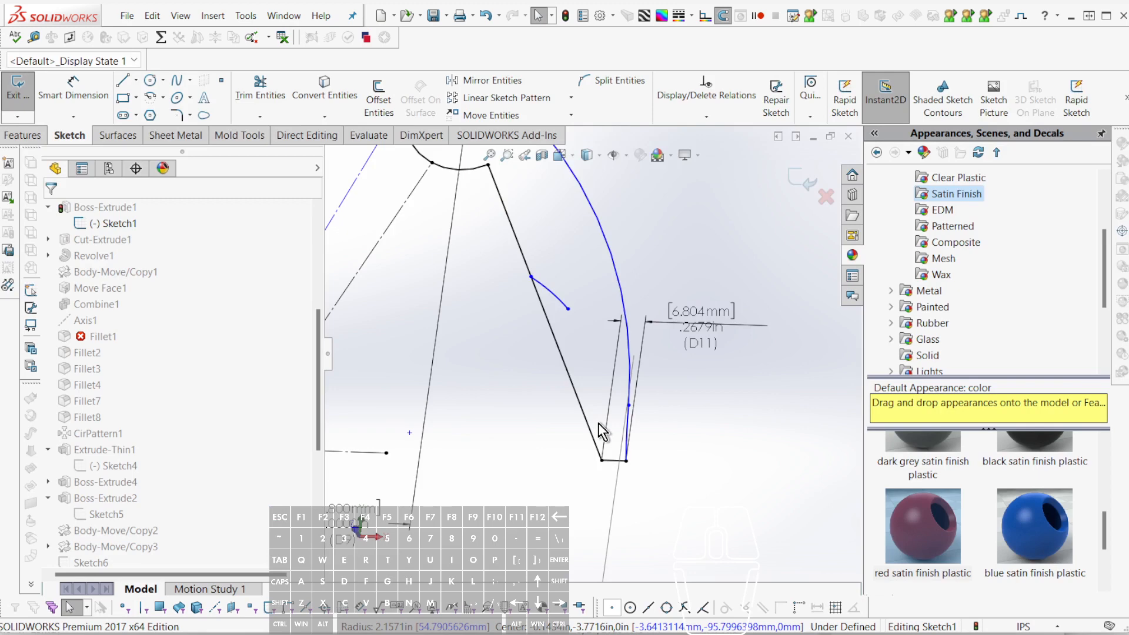
- Draw a second three-point arc of about 4.57 in radius from the handle tip's inner corner and join the first arc's free end to it
{"action": "key", "text": "Return"}
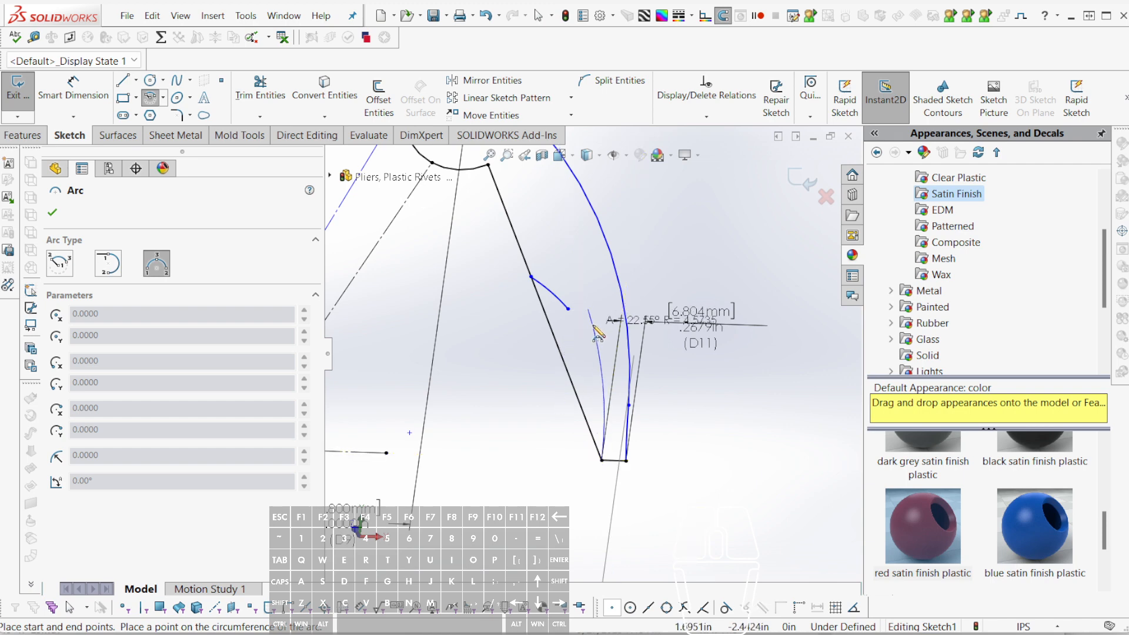
{"action": "left_click", "coordinate": [592, 325]}
{"action": "key", "text": "Escape"}
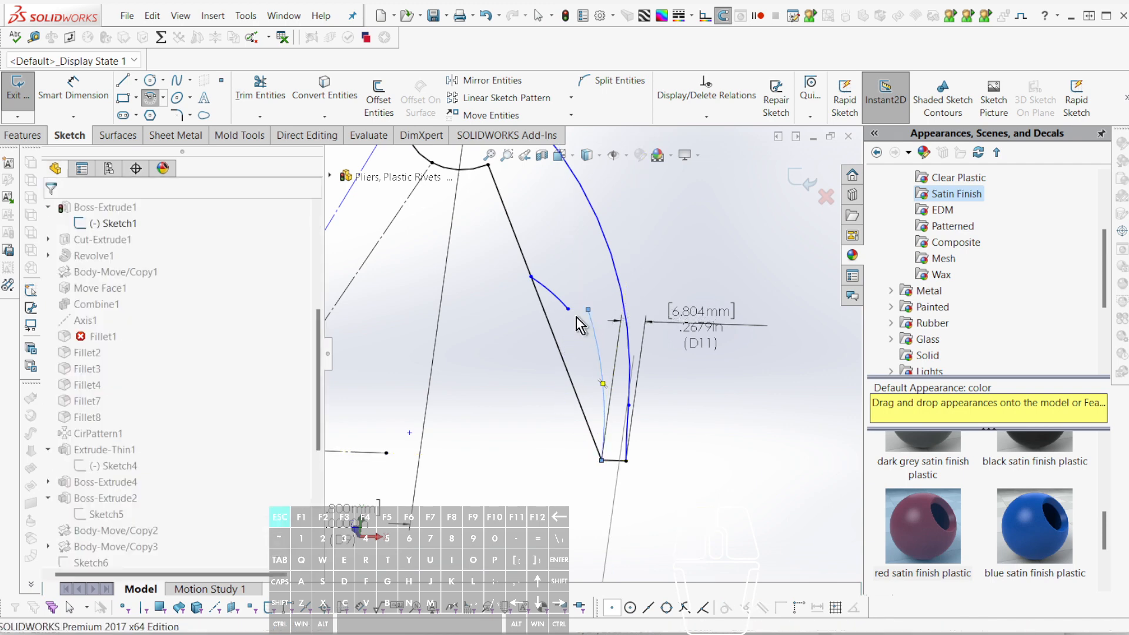
{"action": "mouse_move", "coordinate": [568, 308]}
{"action": "left_mouse_down"}
{"action": "mouse_move", "coordinate": [581, 302]}
{"action": "mouse_move", "coordinate": [591, 315]}
{"action": "mouse_move", "coordinate": [580, 325]}
{"action": "left_mouse_up"}
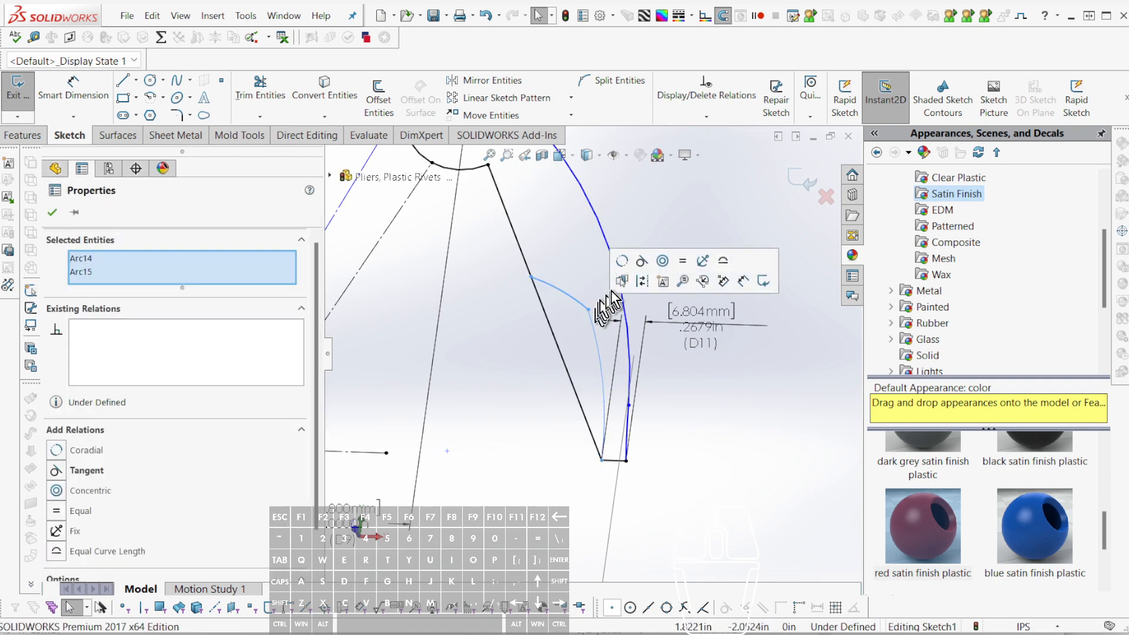
- Try adding a tangent relation between the two joined handle arcs, and undo it
{"action": "left_click", "coordinate": [641, 261]}
{"action": "key", "text": "Escape"}
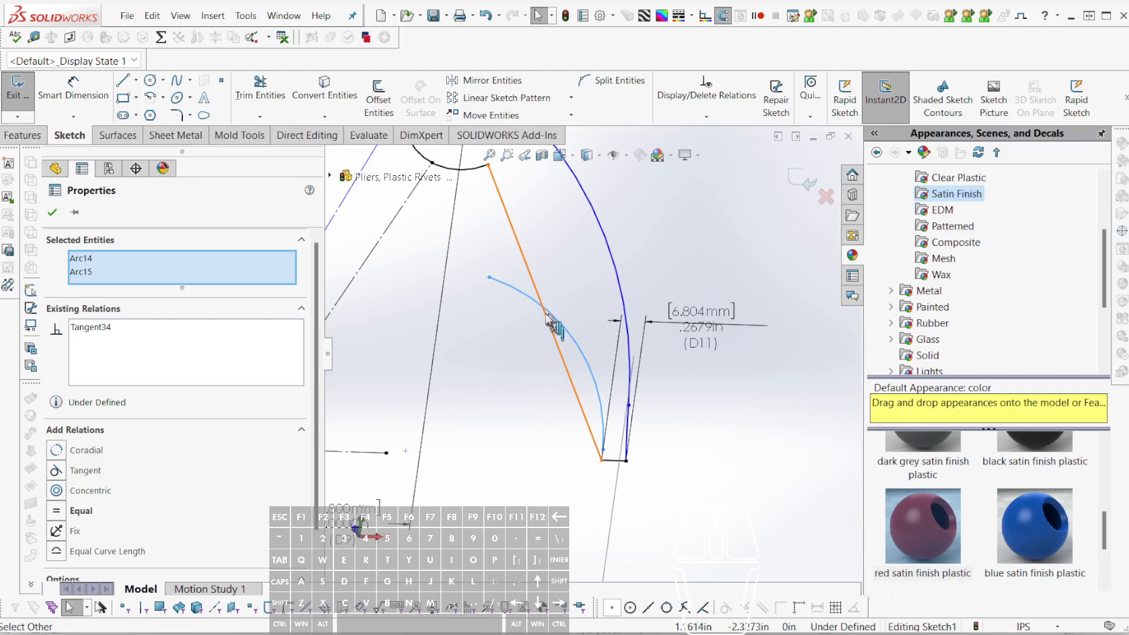
{"action": "key", "text": "ctrl+z"}
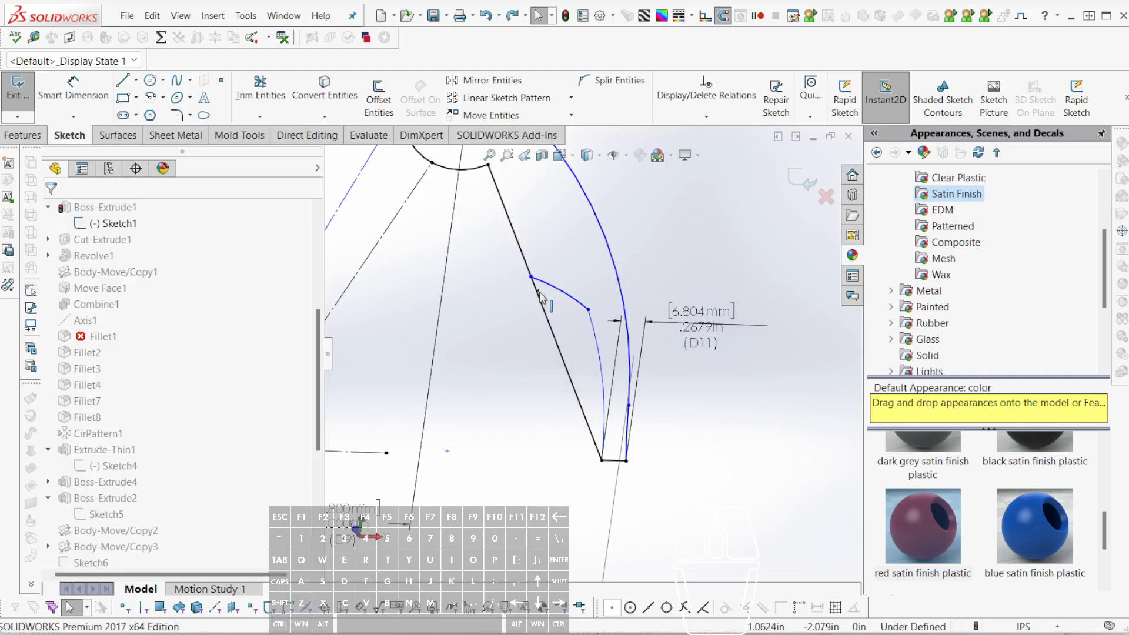
- Make the first arc's upper endpoint coincident with the handle's inner line, and make the two handle arcs tangent
{"action": "left_click", "coordinate": [531, 281]}
{"action": "left_click", "coordinate": [531, 277], "text": "ctrl"}
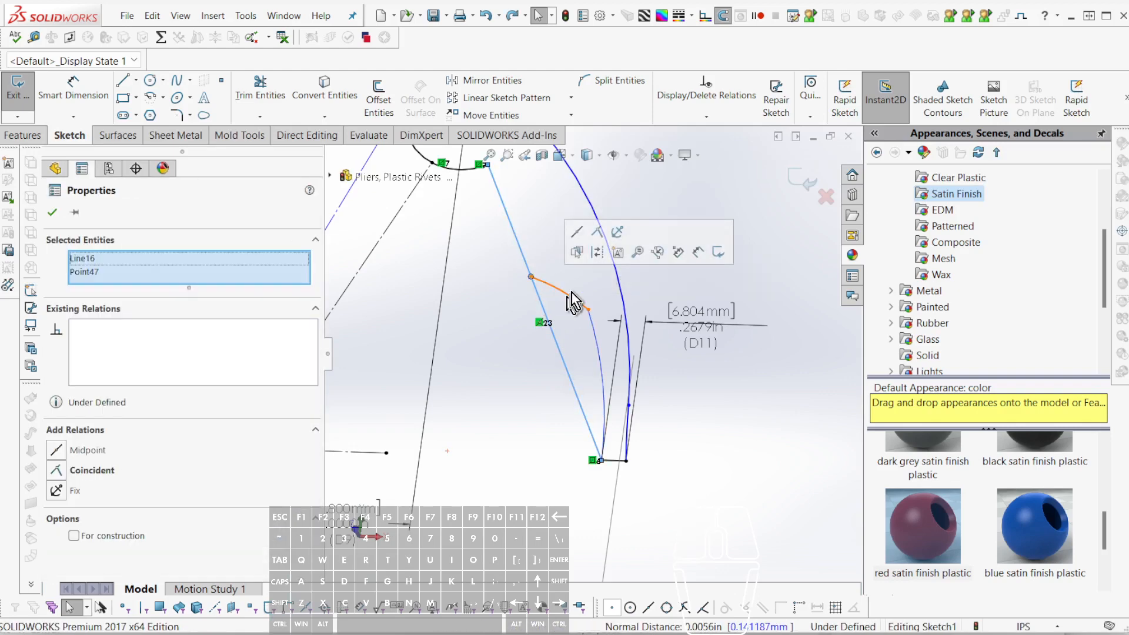
{"action": "left_click", "coordinate": [602, 233]}
{"action": "key", "text": "Escape"}
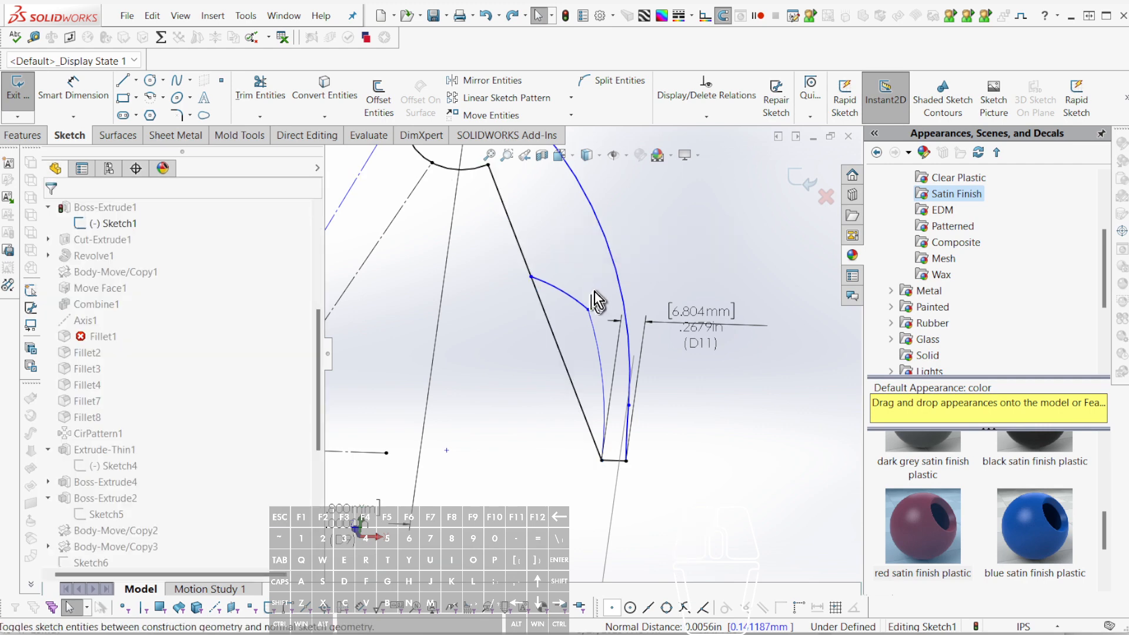
{"action": "left_click_drag", "start_coordinate": [595, 292], "coordinate": [583, 323]}
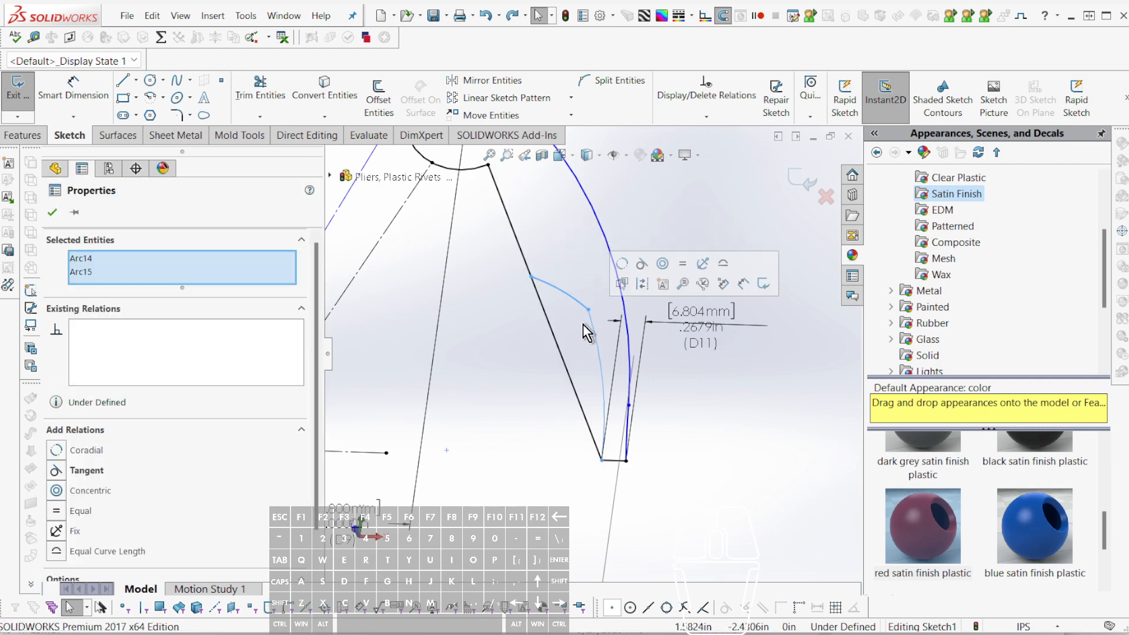
{"action": "left_click", "coordinate": [641, 263]}
{"action": "key", "text": "Escape"}
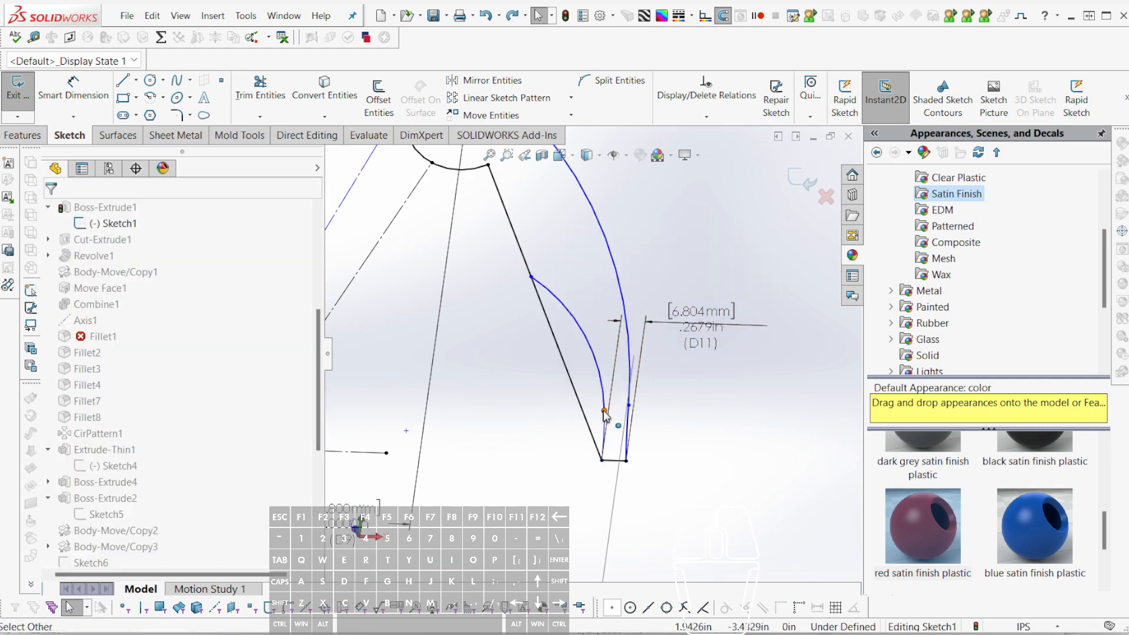
- Reshape the curve by moving the arcs' junction to about X 1.62, Y -2.44 in and the upper endpoint to about X 0.85, Y -1.70 in
{"action": "left_click_drag", "start_coordinate": [606, 414], "coordinate": [589, 329]}
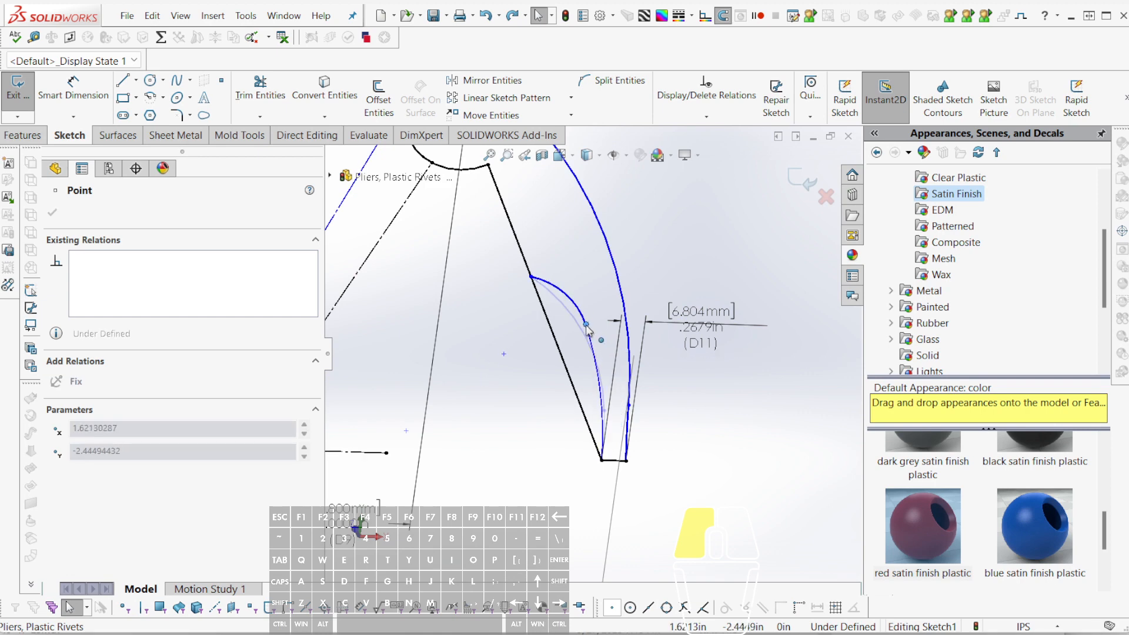
{"action": "left_click_drag", "start_coordinate": [588, 329], "coordinate": [587, 326]}
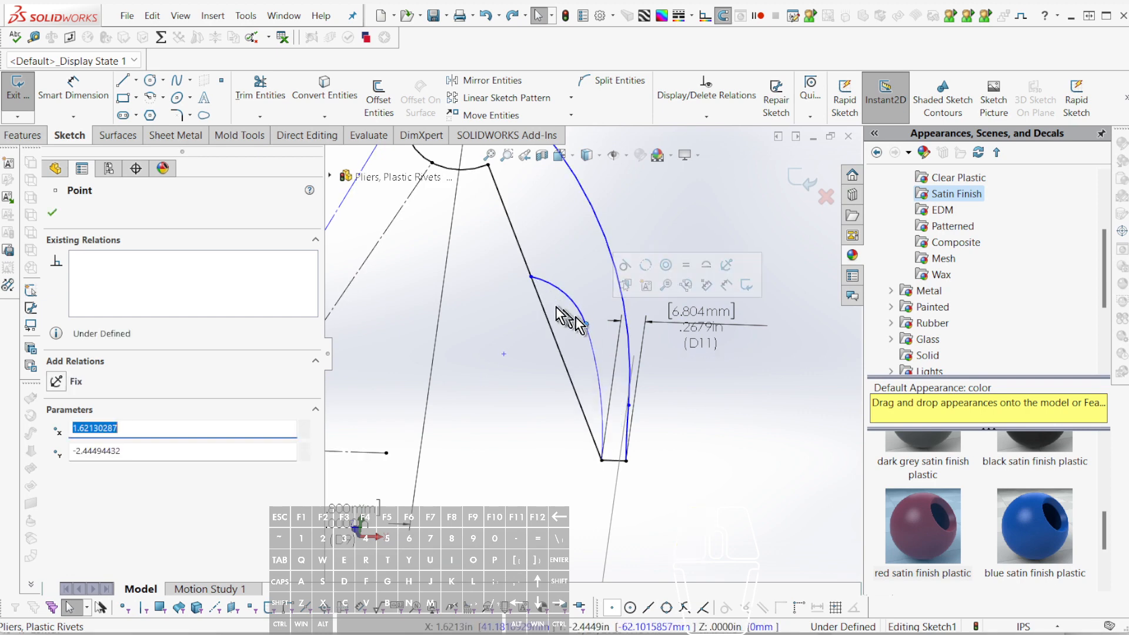
{"action": "key", "text": "Escape"}
{"action": "left_click_drag", "start_coordinate": [531, 277], "coordinate": [532, 259]}
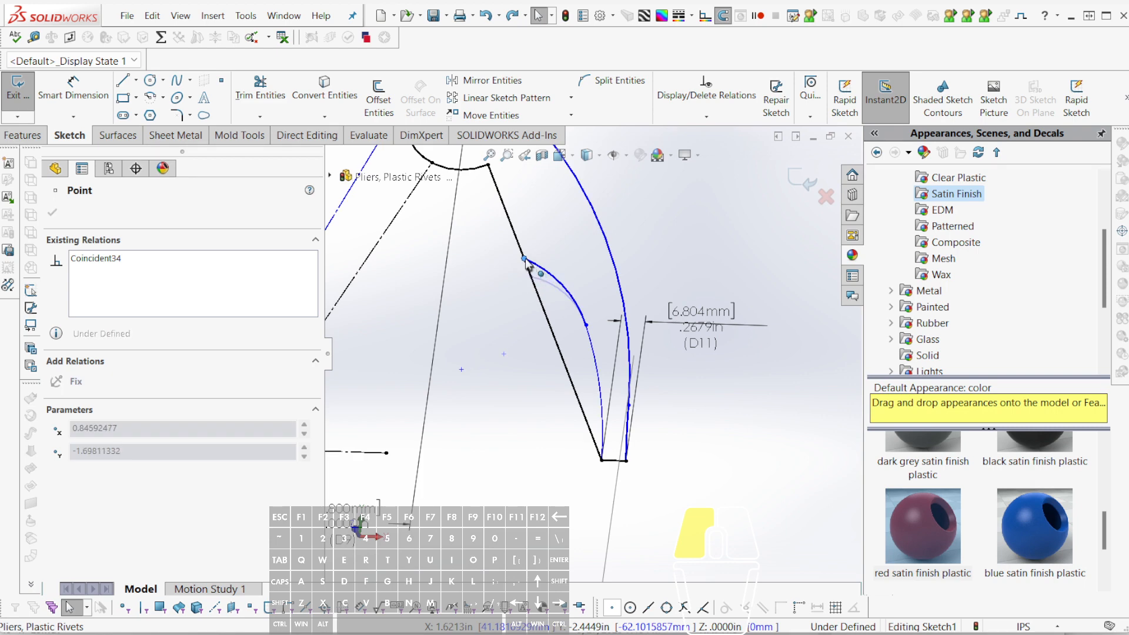
{"action": "key", "text": "Escape"}
- Trim away the straight inner line segment spanned by the two arcs, and rebuild the model
{"action": "left_click_drag", "start_coordinate": [536, 365], "coordinate": [561, 351]}
{"action": "scroll", "coordinate": [562, 381], "scroll_direction": "up", "scroll_amount": 4}
{"action": "key", "text": "ctrl+b"}
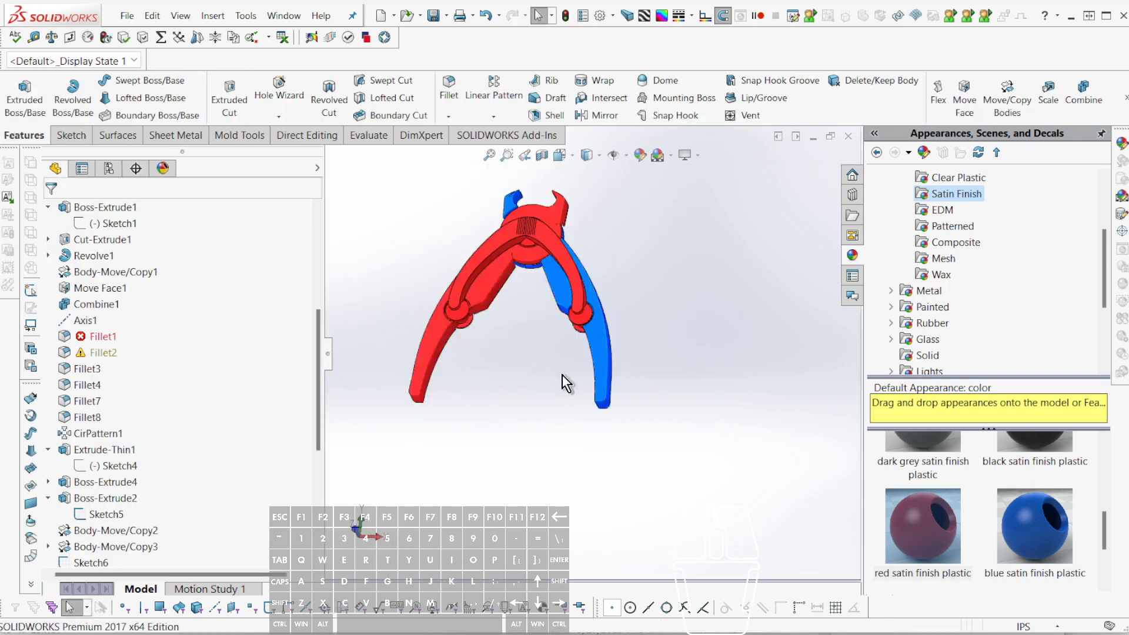
- Examine the rebuilt handles and spring arms of the pliers from several angles and distances
{"action": "mouse_move", "coordinate": [563, 376]}
{"action": "middle_mouse_down"}
{"action": "mouse_move", "coordinate": [610, 353]}
{"action": "mouse_move", "coordinate": [592, 378]}
{"action": "middle_mouse_up"}
{"action": "scroll", "coordinate": [588, 310], "scroll_direction": "down", "scroll_amount": 3}
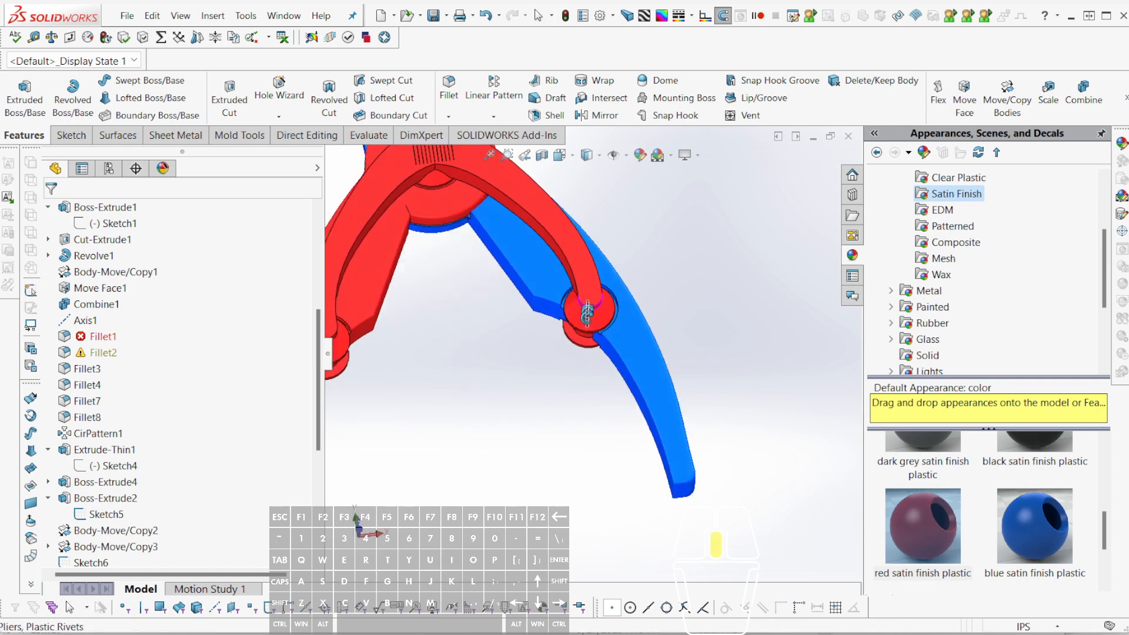
{"action": "middle_click_drag", "start_coordinate": [587, 310], "coordinate": [517, 352]}
{"action": "scroll", "coordinate": [519, 362], "scroll_direction": "up", "scroll_amount": 2}
{"action": "scroll", "coordinate": [488, 323], "scroll_direction": "down", "scroll_amount": 2}
{"action": "scroll", "coordinate": [383, 346], "scroll_direction": "down", "scroll_amount": 1}
{"action": "middle_click_drag", "start_coordinate": [383, 346], "coordinate": [458, 353]}
{"action": "scroll", "coordinate": [440, 356], "scroll_direction": "up", "scroll_amount": 3}
{"action": "scroll", "coordinate": [463, 346], "scroll_direction": "down", "scroll_amount": 2}
{"action": "middle_click_drag", "start_coordinate": [559, 376], "coordinate": [553, 259]}
{"action": "scroll", "coordinate": [531, 337], "scroll_direction": "down", "scroll_amount": 3}
{"action": "scroll", "coordinate": [532, 338], "scroll_direction": "up", "scroll_amount": 3}
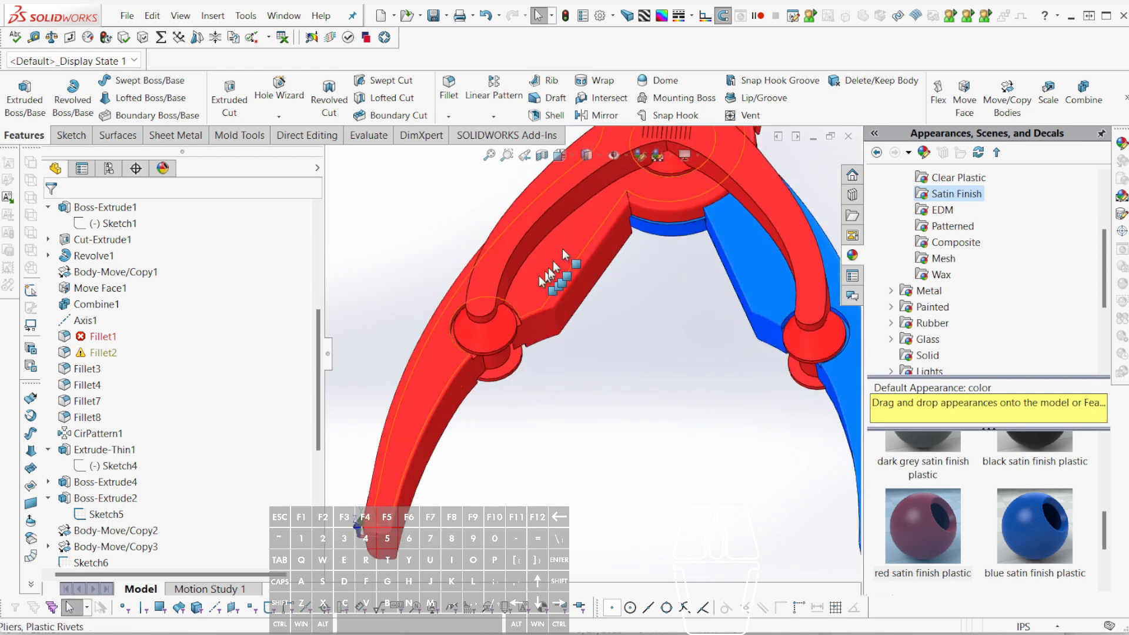
- In Boss-Extrude4's Sketch10, move the spline's lower endpoint along the arm edge to about X -1.17, Y -1.32 in and exit the sketch
{"action": "left_click", "coordinate": [565, 210]}
{"action": "left_click", "coordinate": [48, 481]}
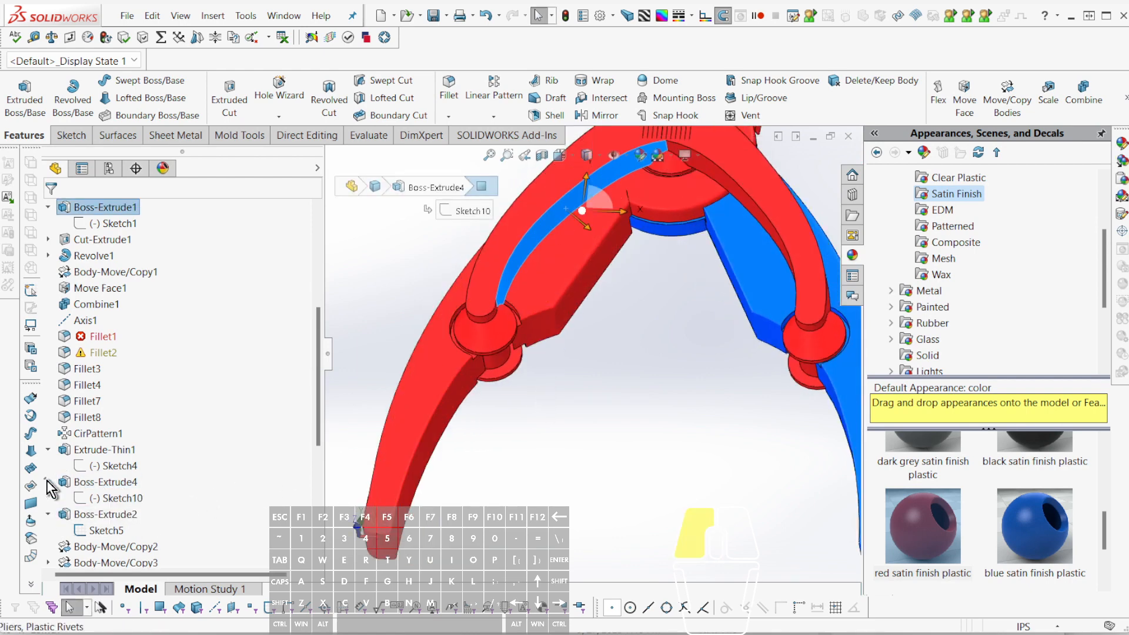
{"action": "left_click", "coordinate": [89, 499]}
{"action": "left_click", "coordinate": [100, 458]}
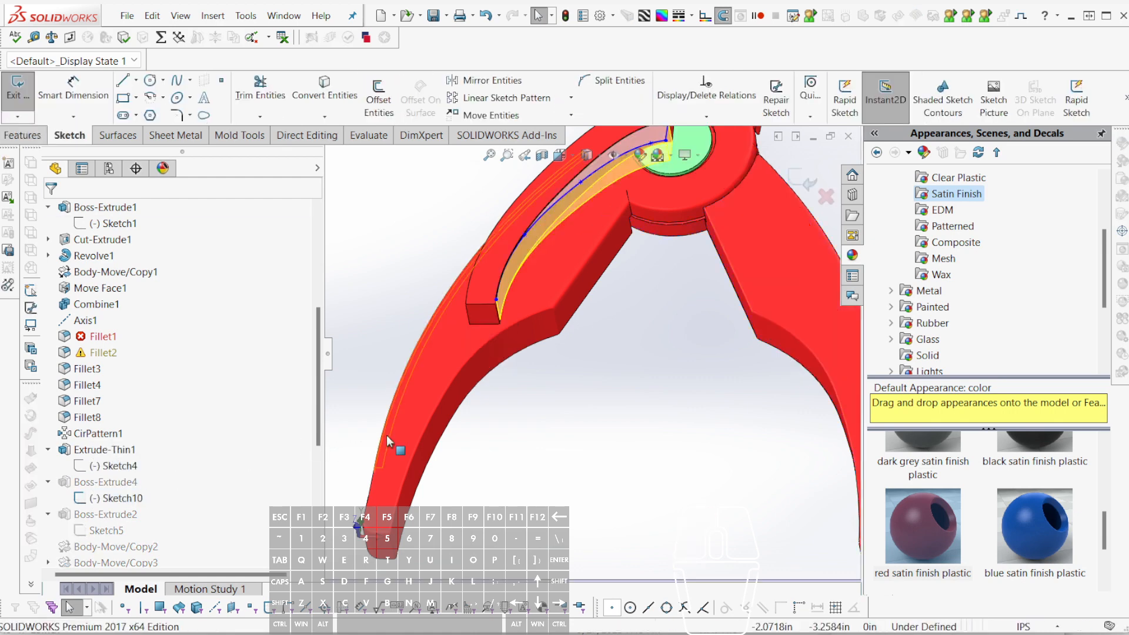
{"action": "scroll", "coordinate": [537, 293], "scroll_direction": "up", "scroll_amount": 2}
{"action": "middle_click_drag", "start_coordinate": [583, 277], "coordinate": [657, 320]}
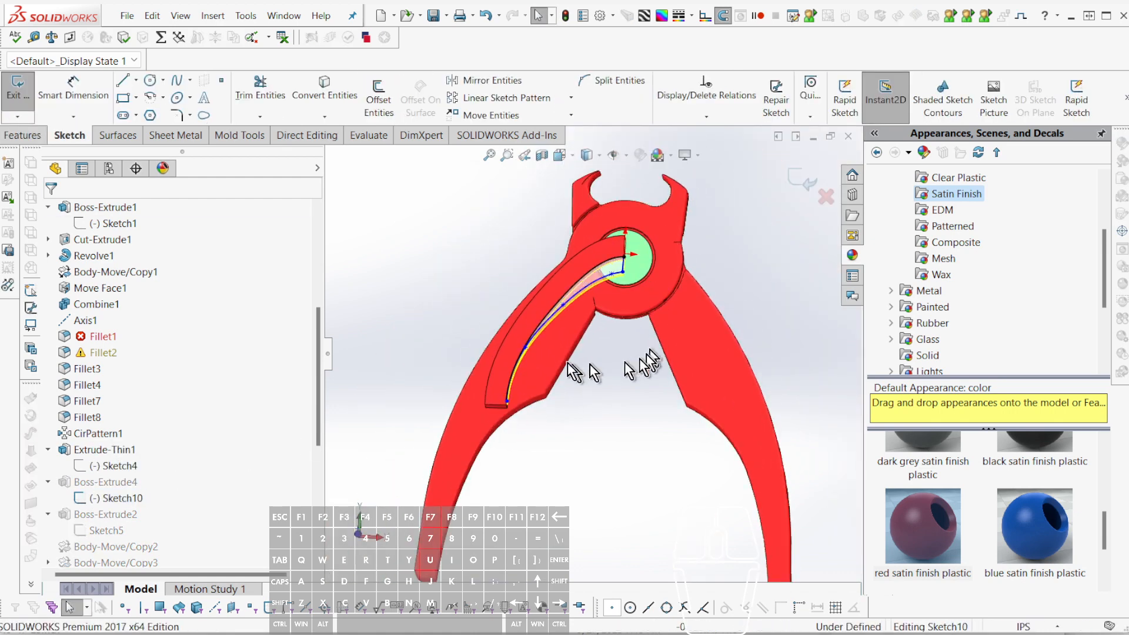
{"action": "scroll", "coordinate": [556, 360], "scroll_direction": "down", "scroll_amount": 2}
{"action": "scroll", "coordinate": [497, 430], "scroll_direction": "down", "scroll_amount": 3}
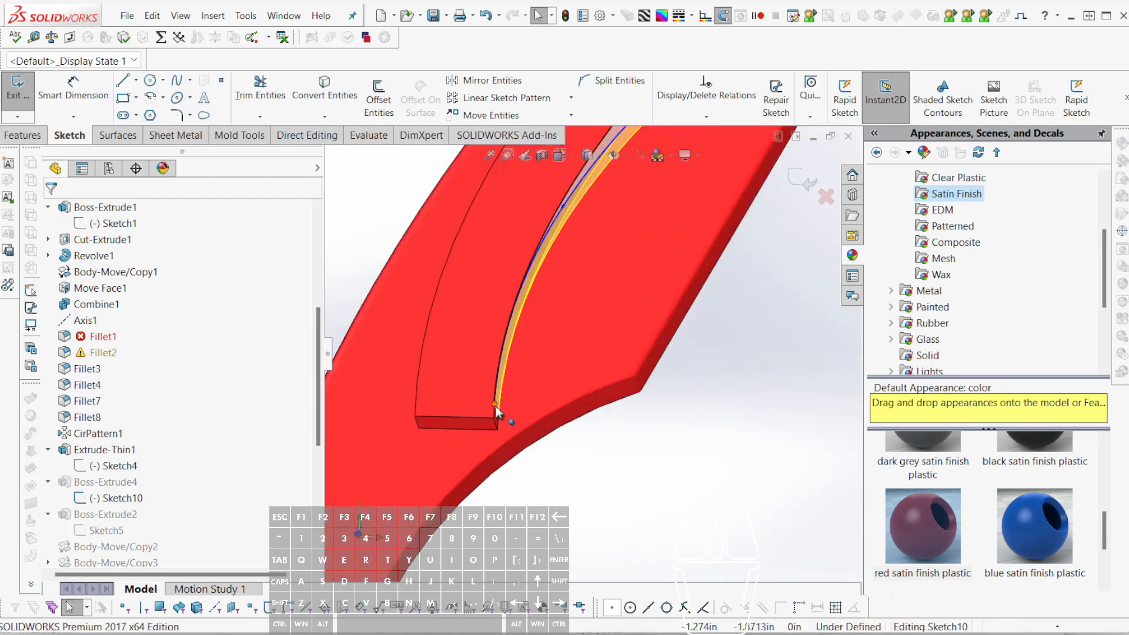
{"action": "left_click_drag", "start_coordinate": [496, 406], "coordinate": [506, 321]}
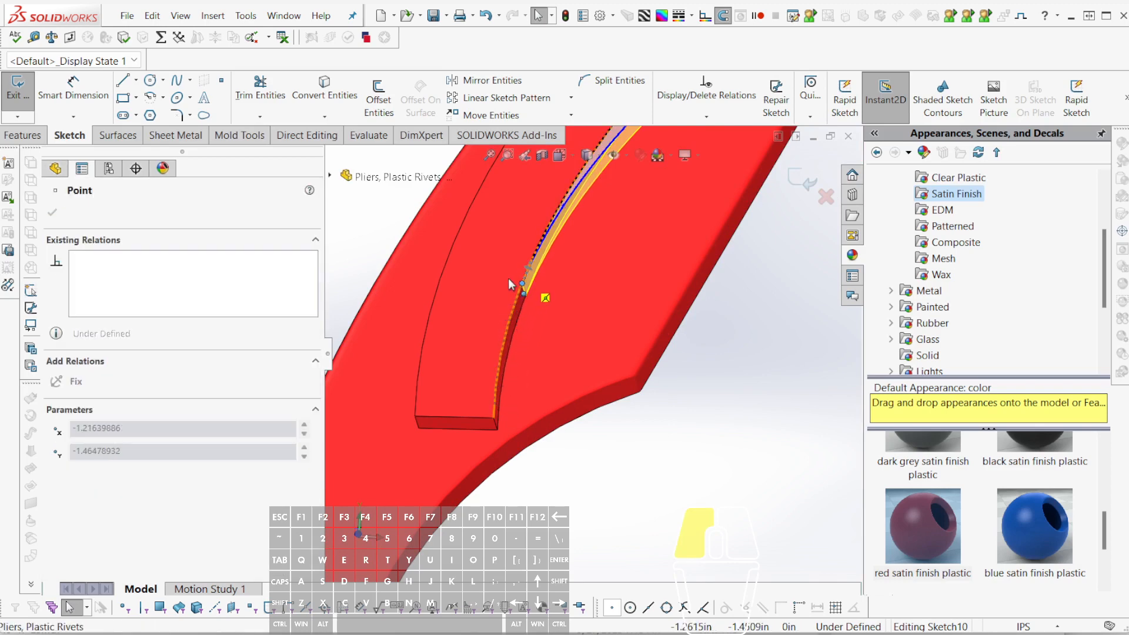
{"action": "left_click_drag", "start_coordinate": [510, 281], "coordinate": [522, 237]}
{"action": "key", "text": "d"}
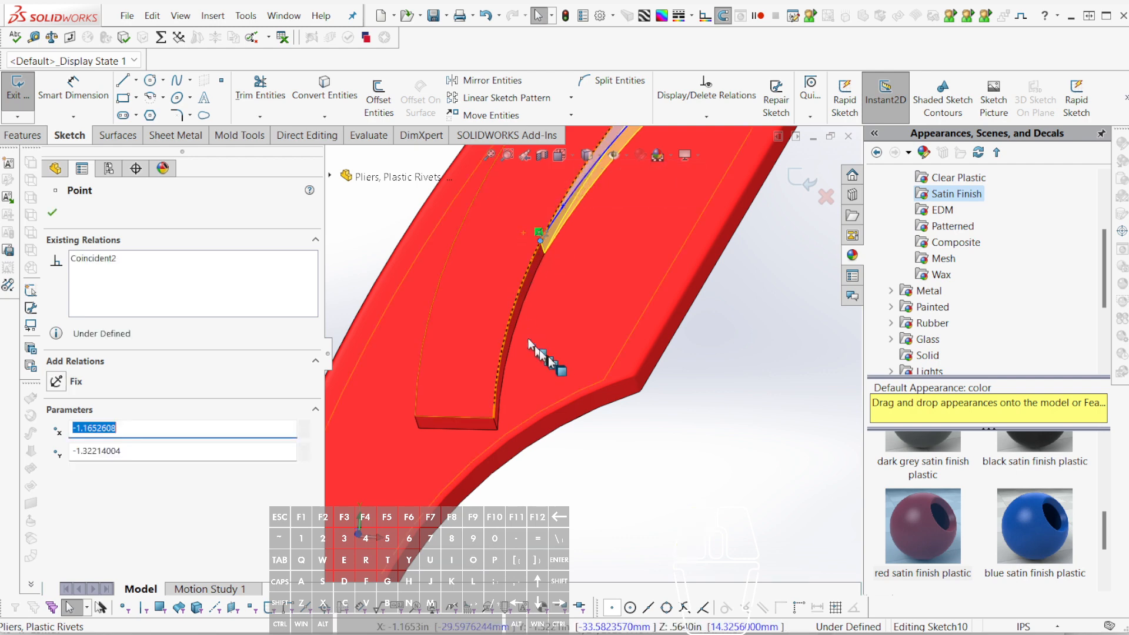
{"action": "left_click", "coordinate": [548, 357]}
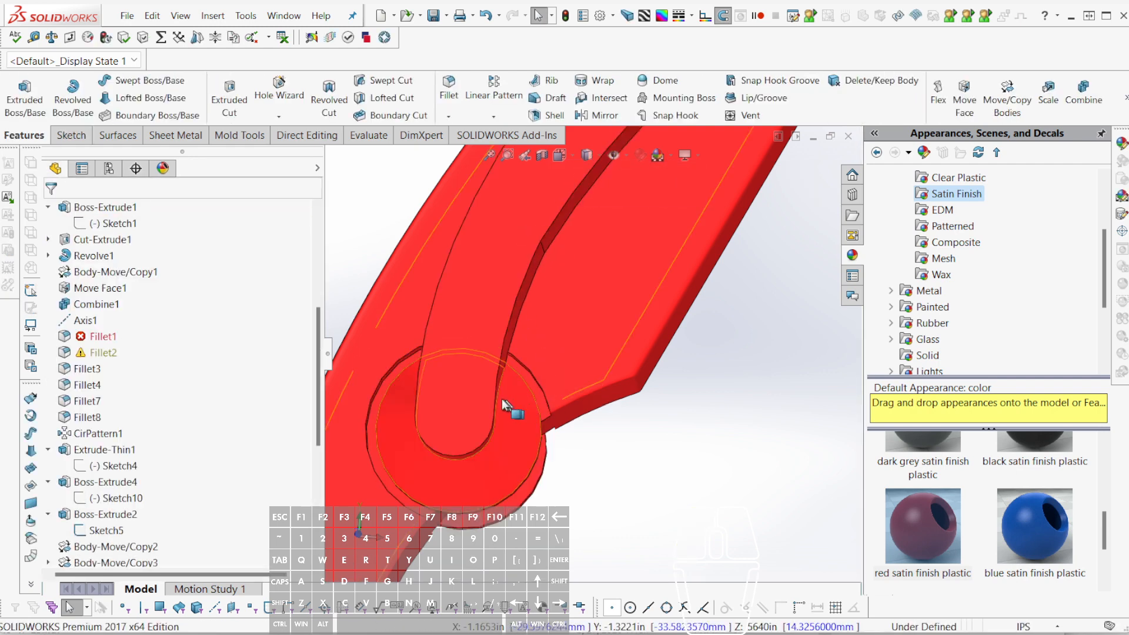
- Edit Sketch4 and shift the spring arm spline's inner control points toward the pivot, the lower one to about X -1.13, Y -0.95 in
{"action": "left_click", "coordinate": [99, 498]}
{"action": "left_click", "coordinate": [90, 465]}
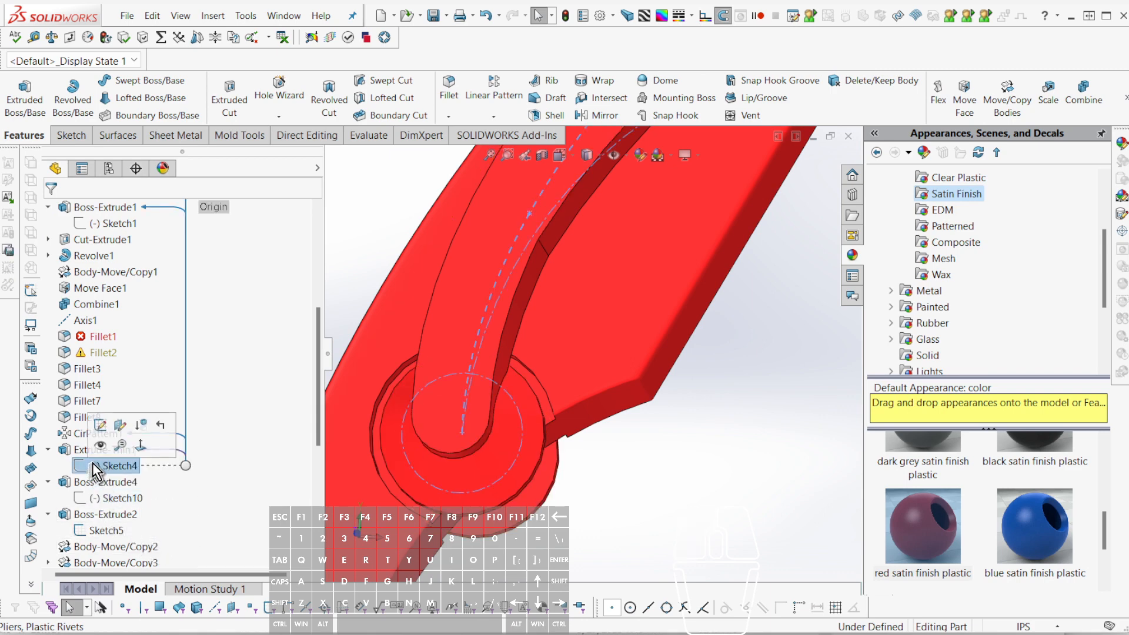
{"action": "left_click", "coordinate": [100, 424]}
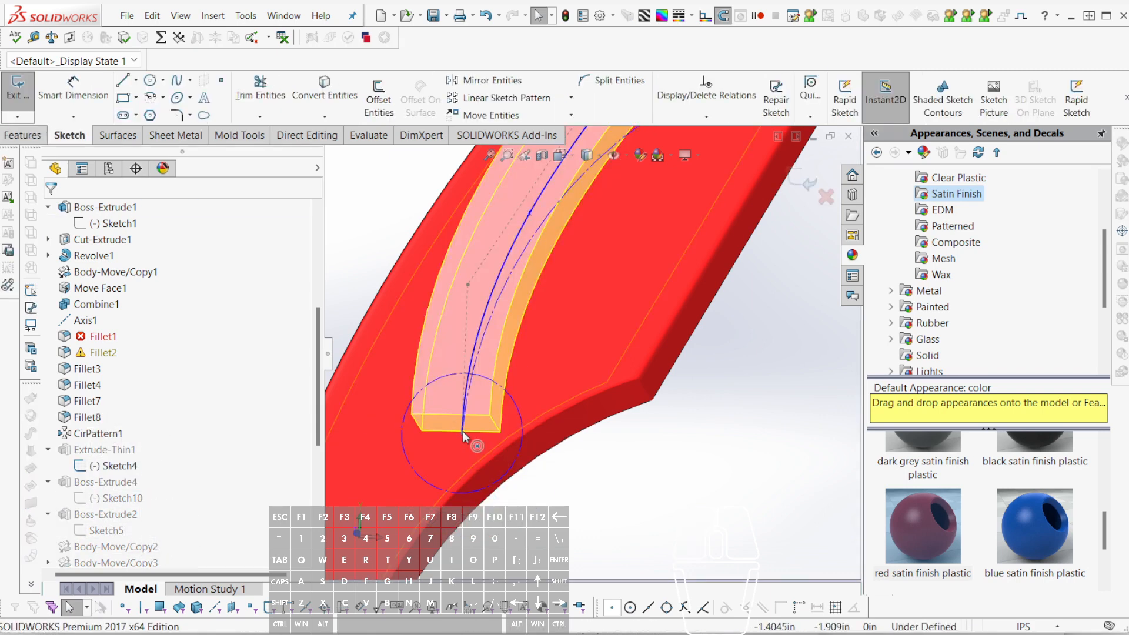
{"action": "left_click", "coordinate": [462, 432]}
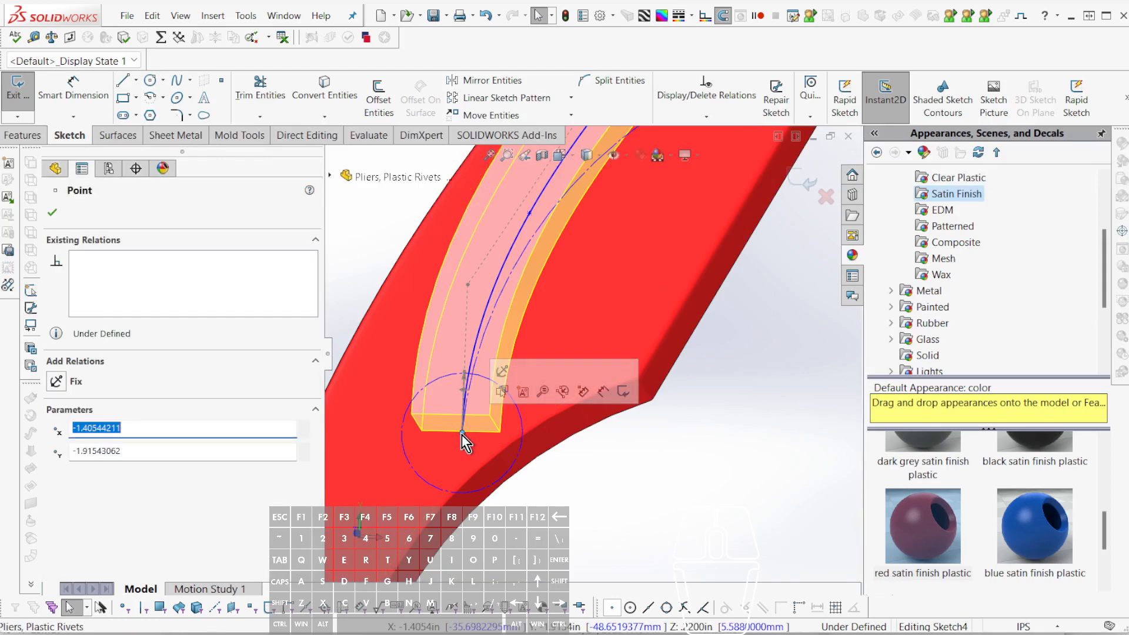
{"action": "scroll", "coordinate": [548, 322], "scroll_direction": "up", "scroll_amount": 3}
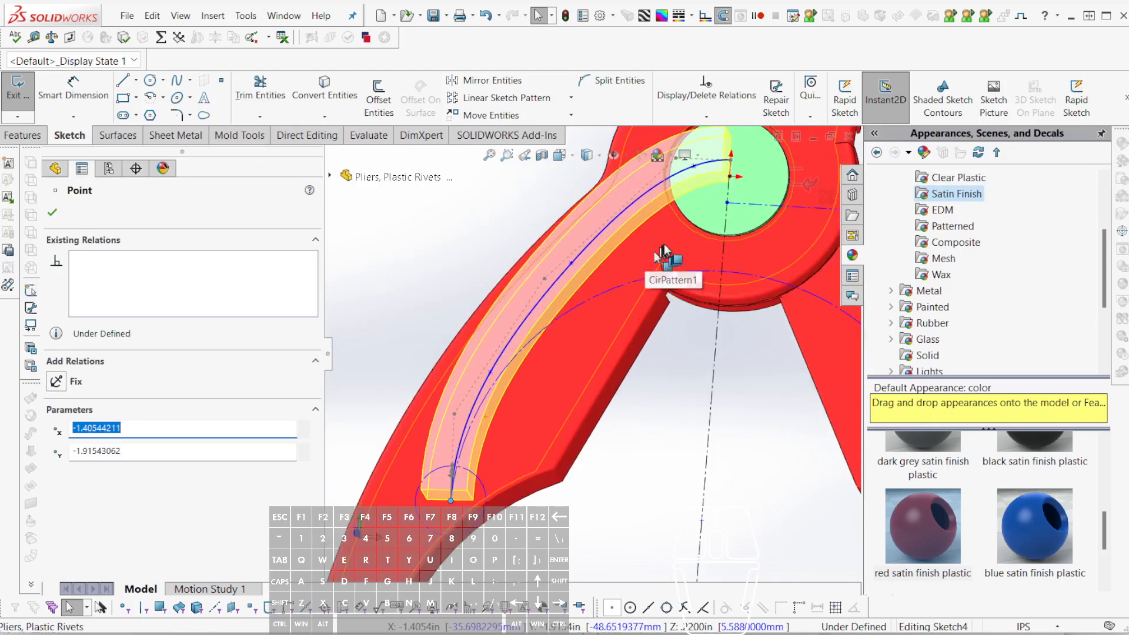
{"action": "scroll", "coordinate": [588, 276], "scroll_direction": "down", "scroll_amount": 3}
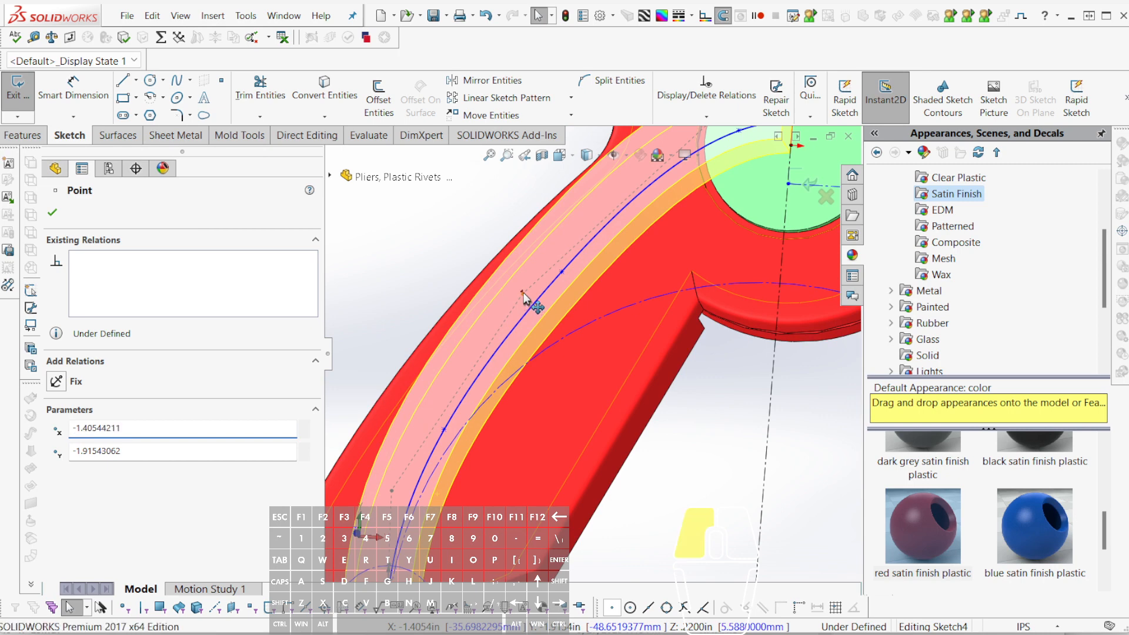
{"action": "left_click", "coordinate": [543, 251]}
{"action": "left_click_drag", "start_coordinate": [543, 251], "coordinate": [477, 367]}
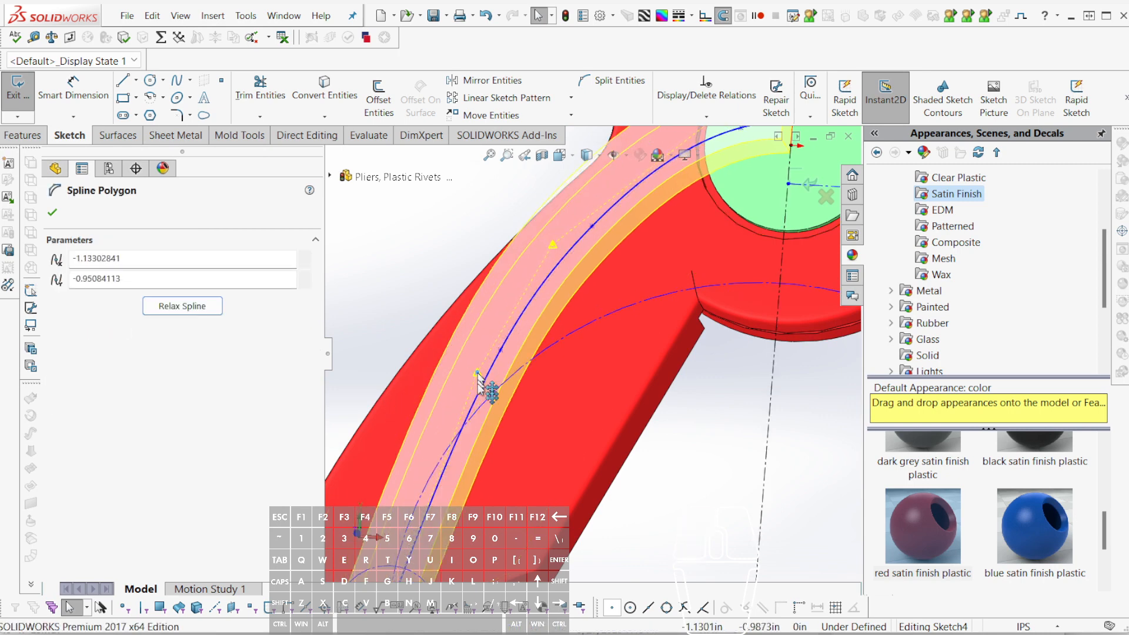
- Shorten the spring arm by moving the spline's lower endpoint with its circle to about X -1.23, Y -1.42 in, and rebuild the model
{"action": "scroll", "coordinate": [499, 421], "scroll_direction": "up", "scroll_amount": 3}
{"action": "scroll", "coordinate": [546, 466], "scroll_direction": "down", "scroll_amount": 3}
{"action": "left_click_drag", "start_coordinate": [468, 460], "coordinate": [560, 320]}
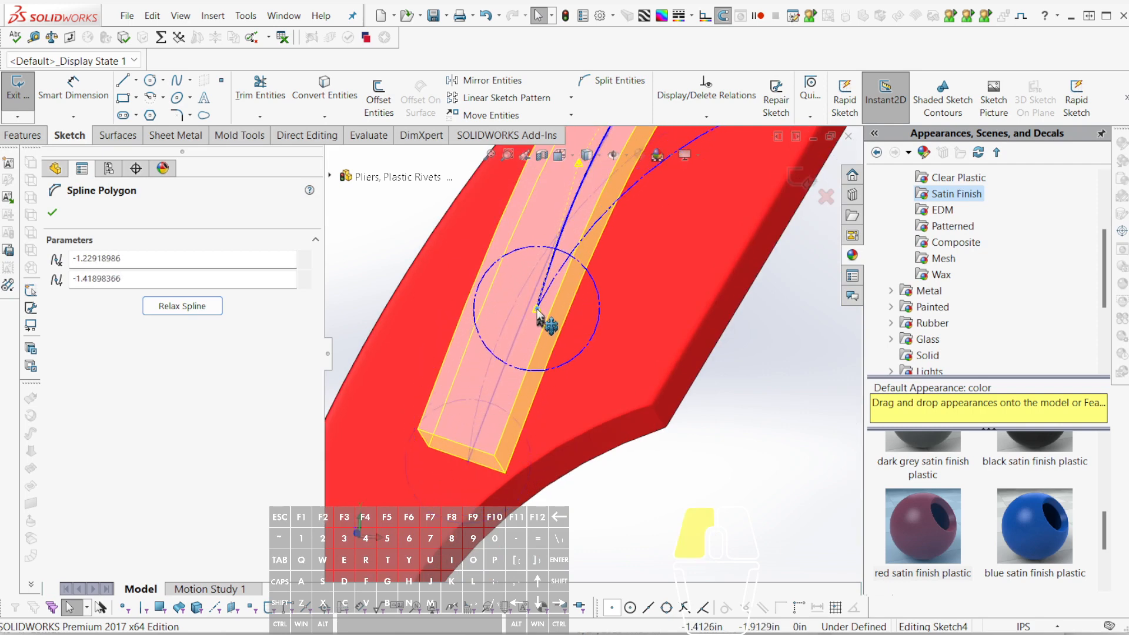
{"action": "scroll", "coordinate": [579, 423], "scroll_direction": "up", "scroll_amount": 5}
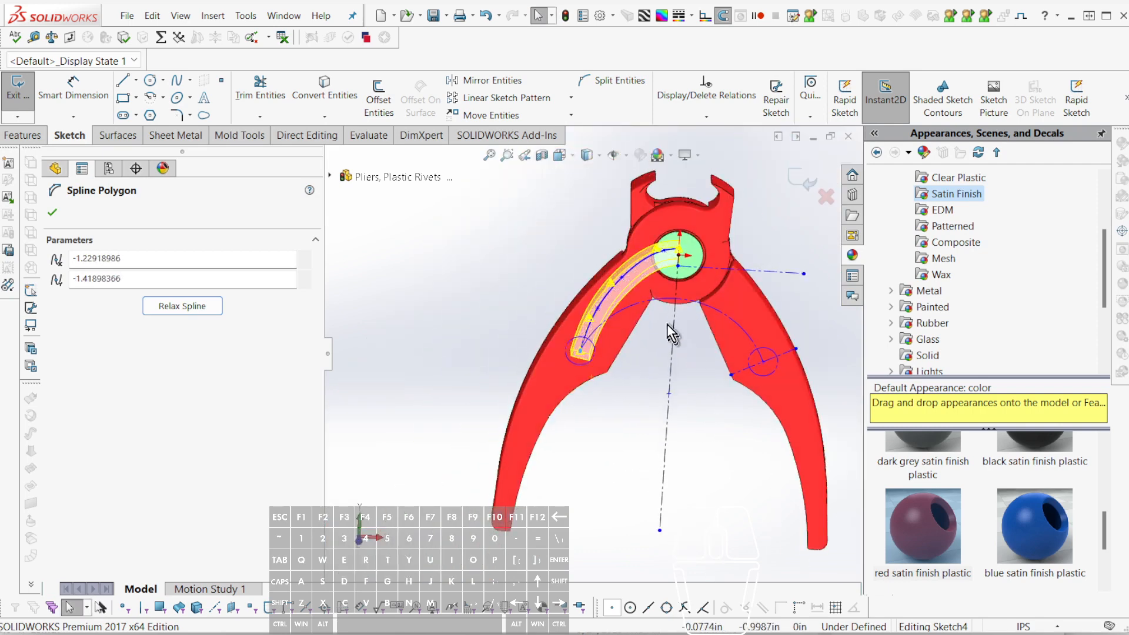
{"action": "scroll", "coordinate": [666, 339], "scroll_direction": "down", "scroll_amount": 3}
{"action": "key", "text": "ctrl+b"}
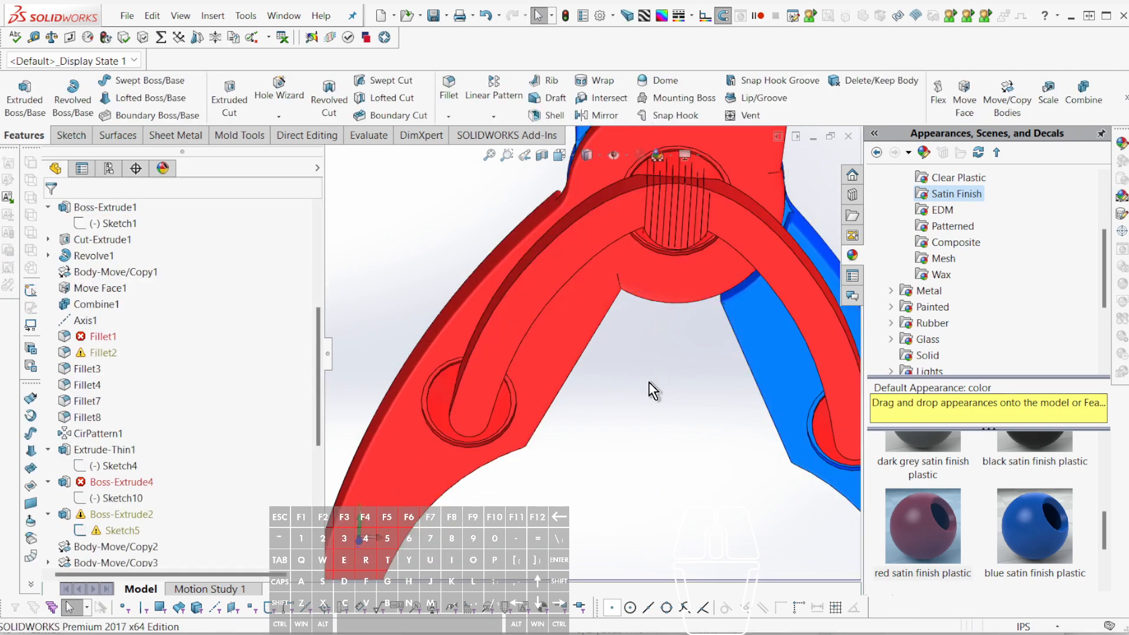
- Edit Sketch10 and smooth its spline by moving the lower control point to about X -0.99, Y -1.06 in
{"action": "left_click", "coordinate": [109, 498]}
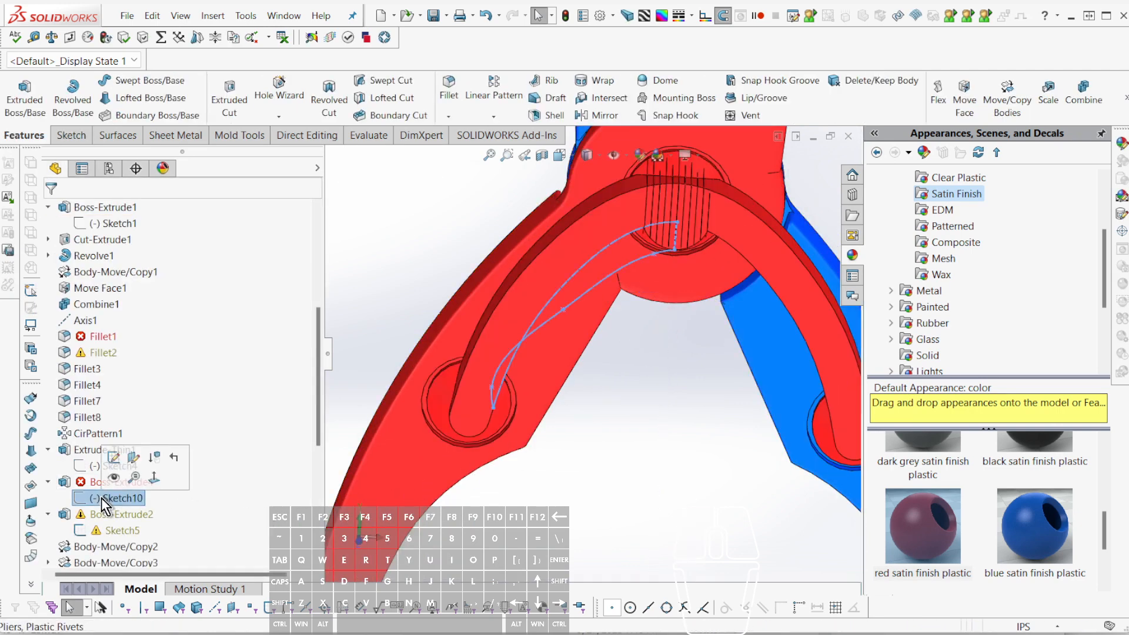
{"action": "left_click", "coordinate": [120, 467]}
{"action": "scroll", "coordinate": [509, 388], "scroll_direction": "down", "scroll_amount": 5}
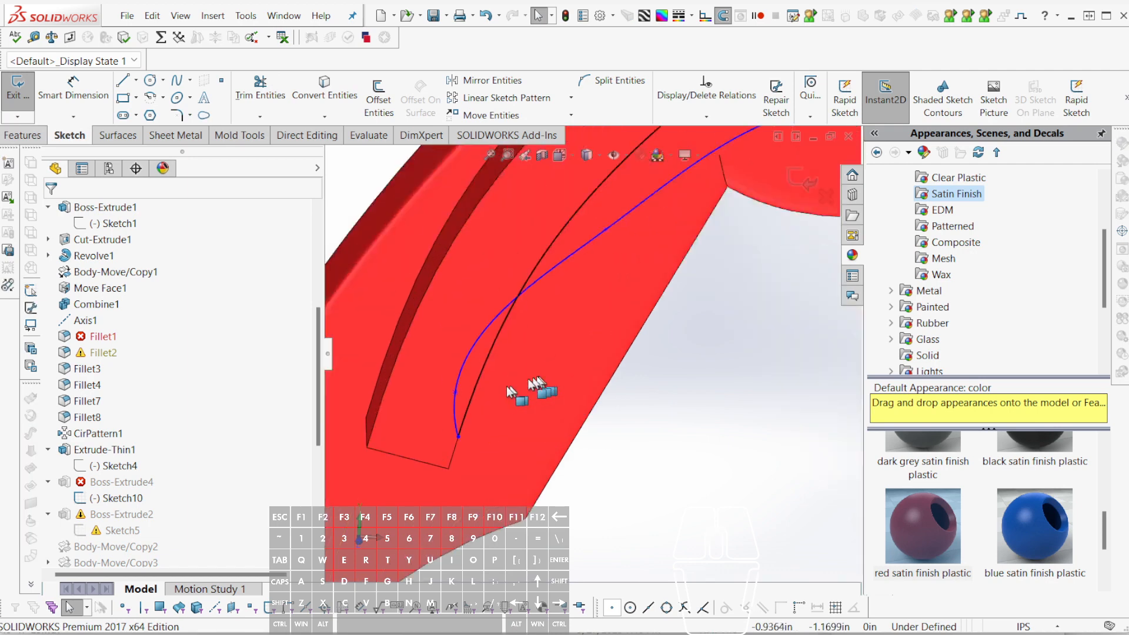
{"action": "left_click", "coordinate": [460, 370]}
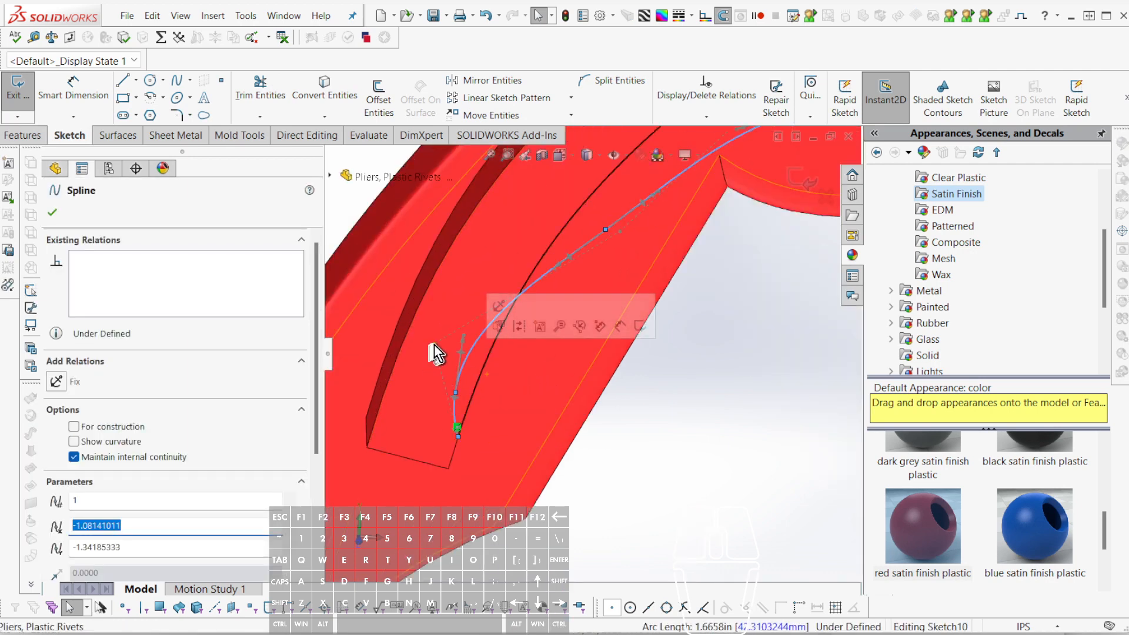
{"action": "left_click_drag", "start_coordinate": [441, 353], "coordinate": [495, 350]}
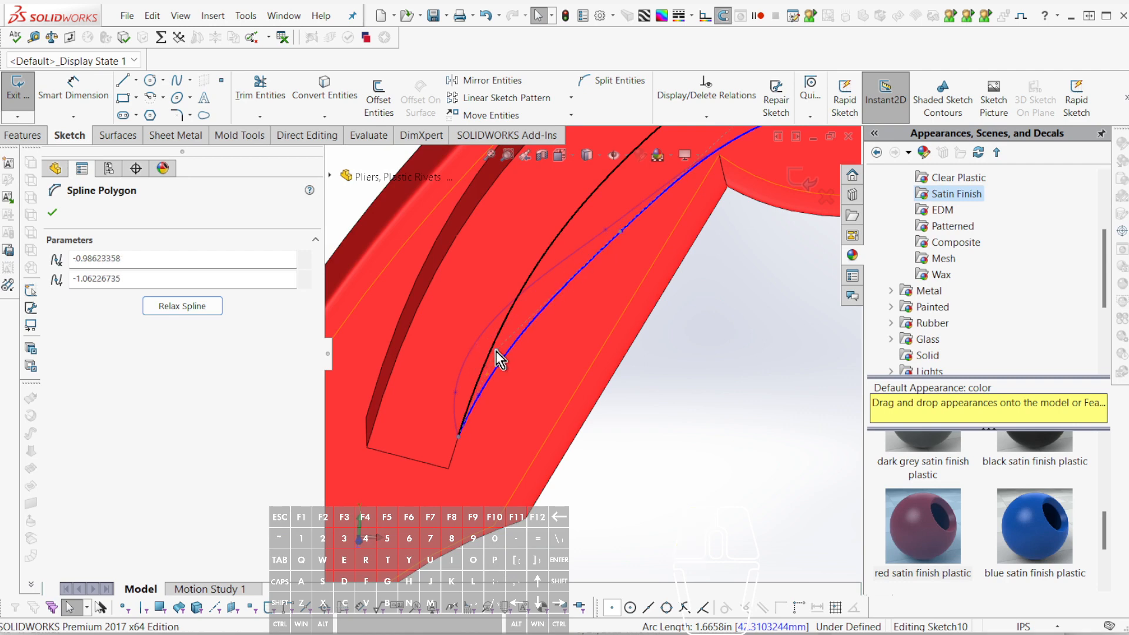
- Make Sketch10's vertical line at the pivot equal in length to the spring arm's end edge above it
{"action": "scroll", "coordinate": [670, 360], "scroll_direction": "up", "scroll_amount": 5}
{"action": "middle_click_drag", "start_coordinate": [685, 312], "coordinate": [662, 258]}
{"action": "scroll", "coordinate": [659, 253], "scroll_direction": "down", "scroll_amount": 6}
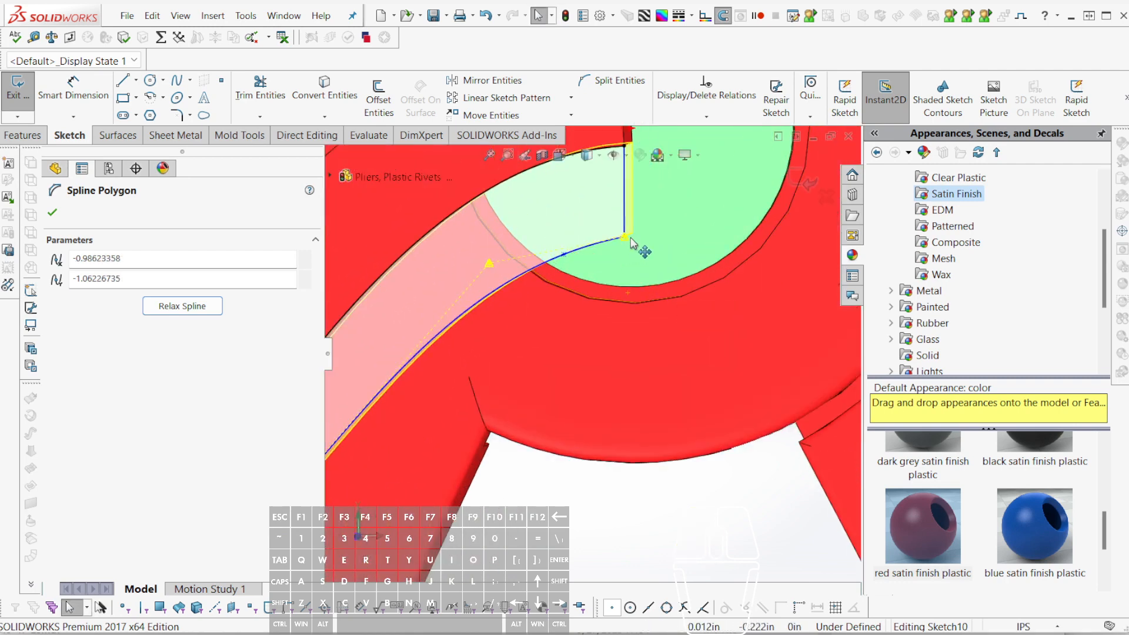
{"action": "scroll", "coordinate": [632, 244], "scroll_direction": "up", "scroll_amount": 5}
{"action": "scroll", "coordinate": [641, 253], "scroll_direction": "down", "scroll_amount": 3}
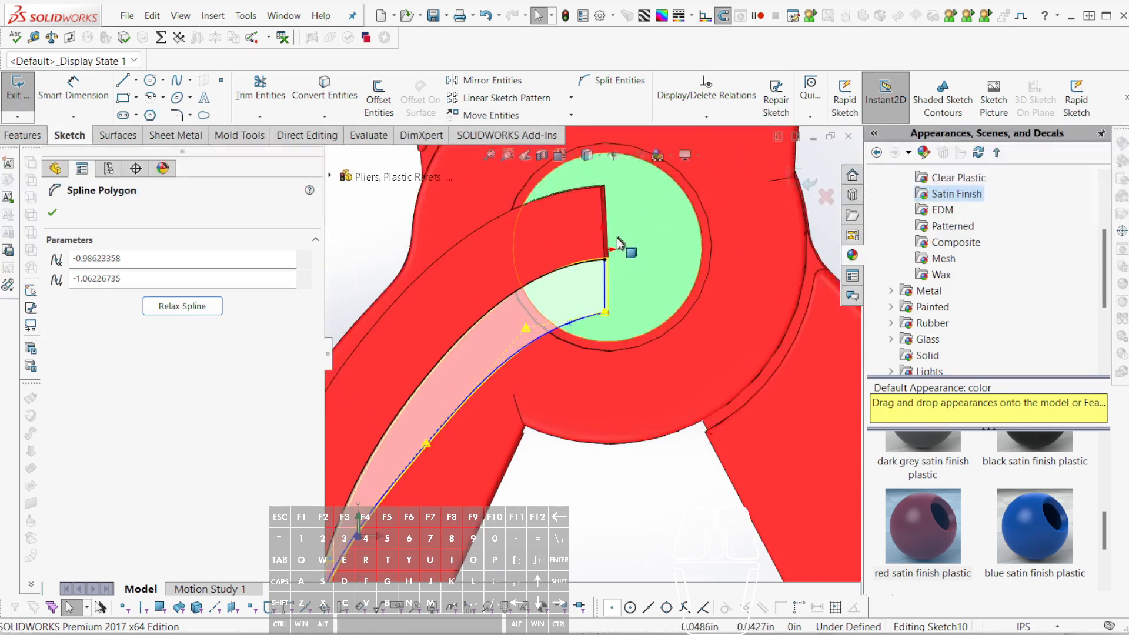
{"action": "left_click", "coordinate": [618, 242]}
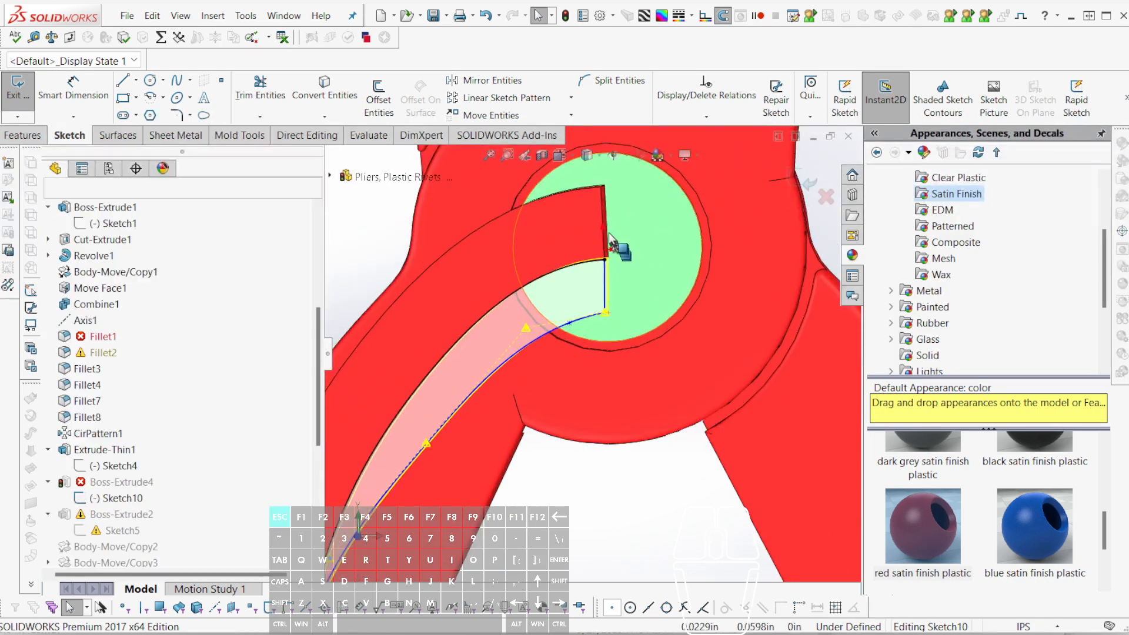
{"action": "left_click", "coordinate": [607, 283], "text": "ctrl"}
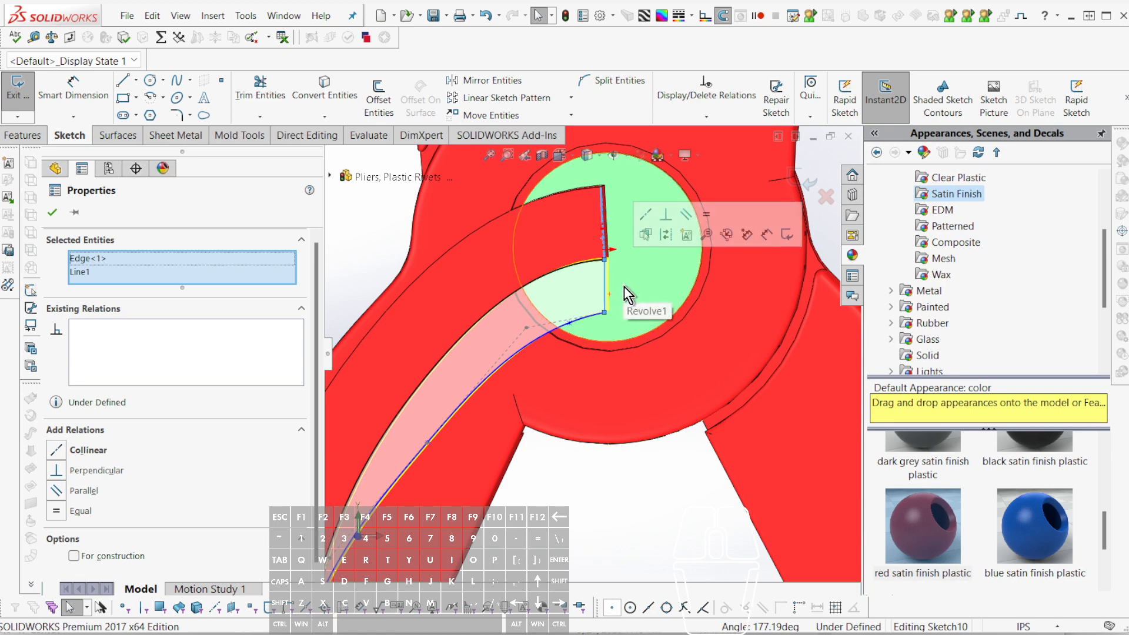
{"action": "left_click", "coordinate": [707, 216]}
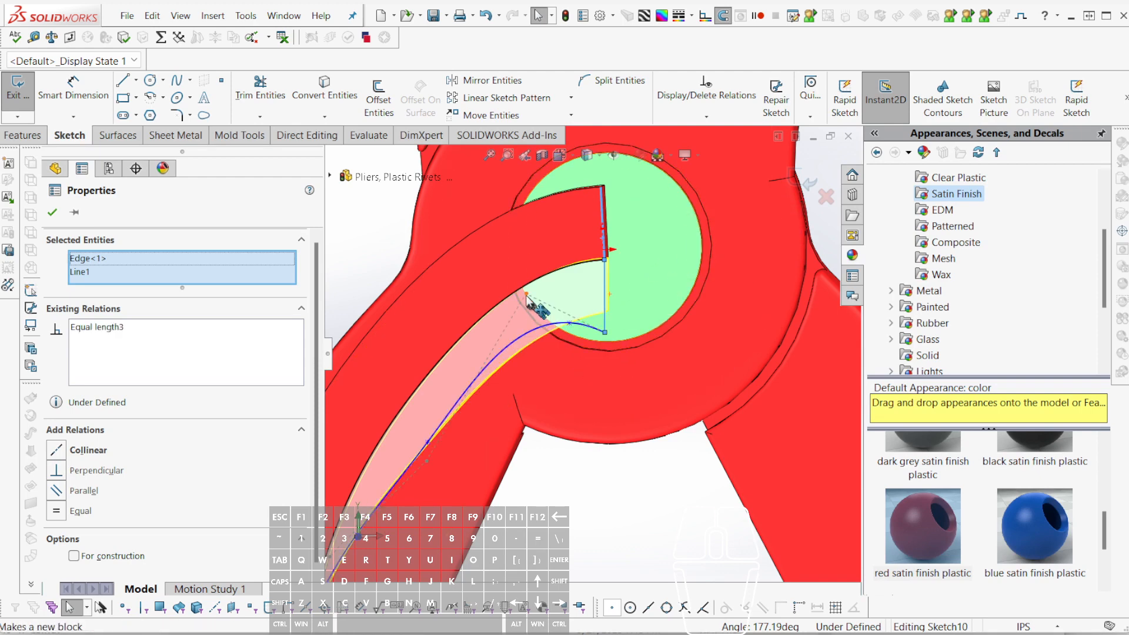
- Move the spline's control points to about X -0.30, Y -0.25 in and X -0.67, Y -0.63 in, and rebuild the model
{"action": "left_click_drag", "start_coordinate": [528, 298], "coordinate": [527, 325]}
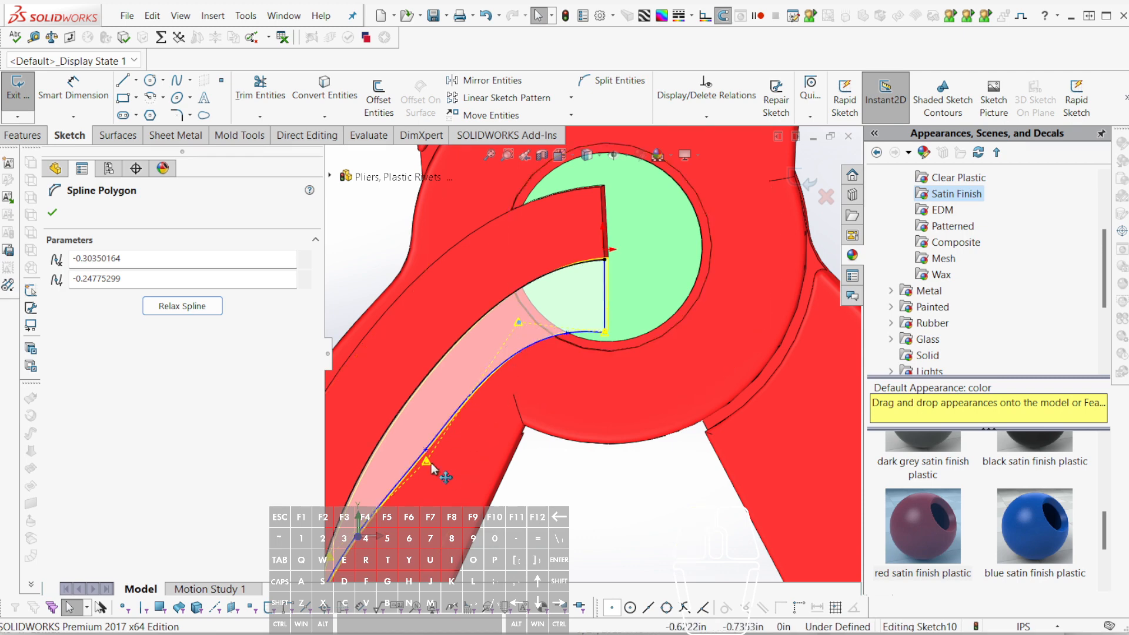
{"action": "left_click", "coordinate": [428, 460]}
{"action": "left_click_drag", "start_coordinate": [428, 460], "coordinate": [416, 436]}
{"action": "scroll", "coordinate": [582, 370], "scroll_direction": "up", "scroll_amount": 1}
{"action": "scroll", "coordinate": [624, 268], "scroll_direction": "down", "scroll_amount": 1}
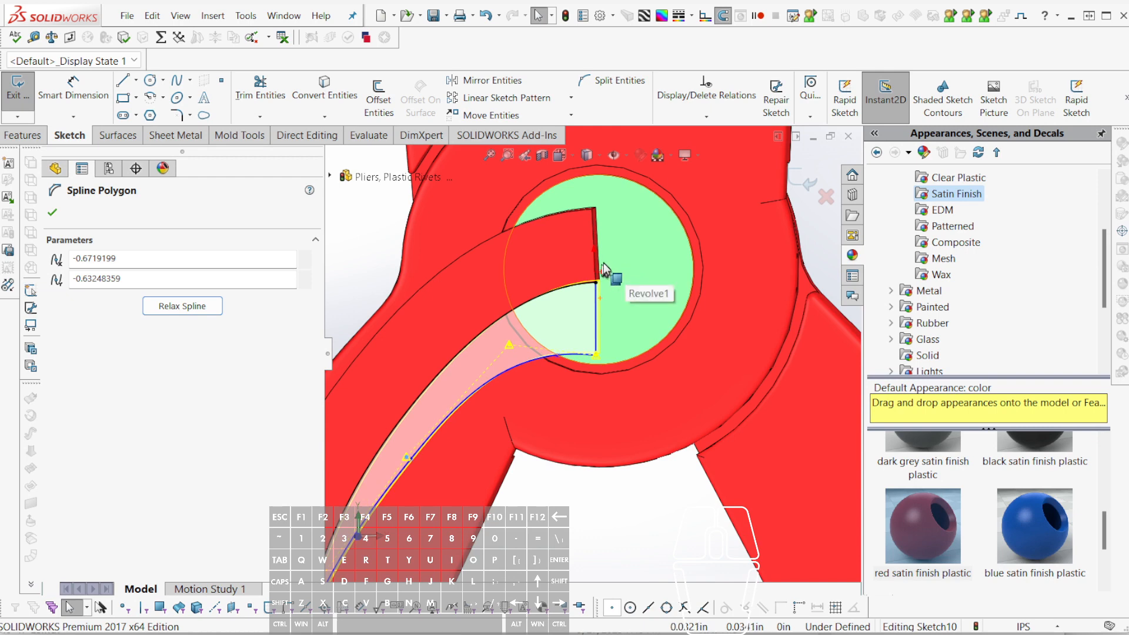
{"action": "key", "text": "ctrl+b"}
- Edit Extrude-Thin1's Sketch4 and draw a short horizontal construction line outward from the spline's upper endpoint
{"action": "left_click", "coordinate": [572, 255]}
{"action": "left_click", "coordinate": [498, 303]}
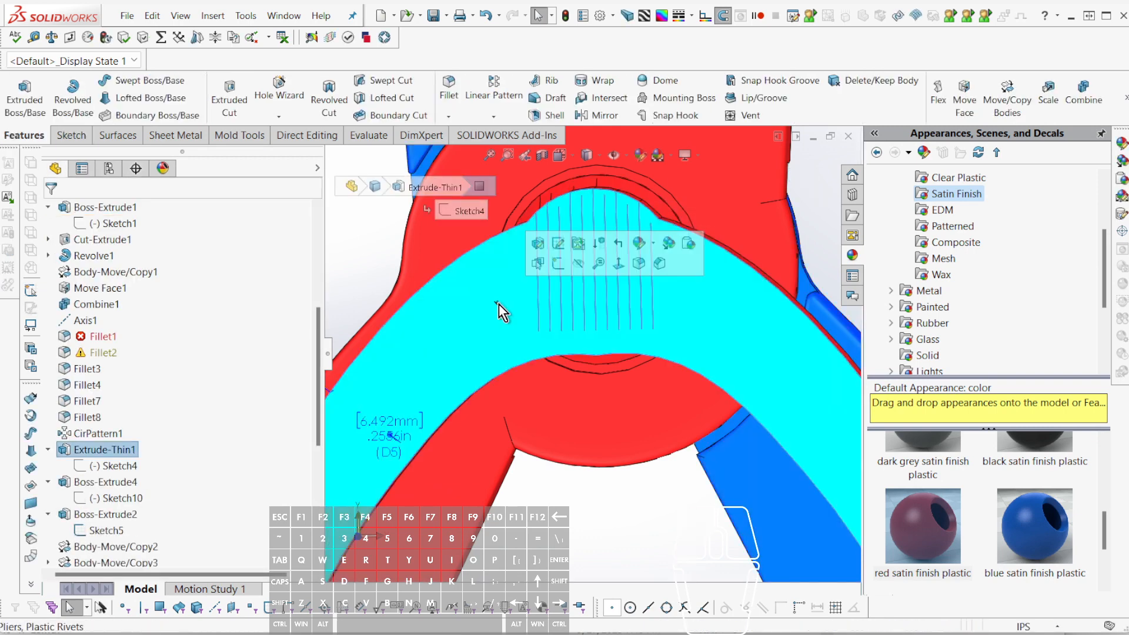
{"action": "left_click", "coordinate": [97, 463]}
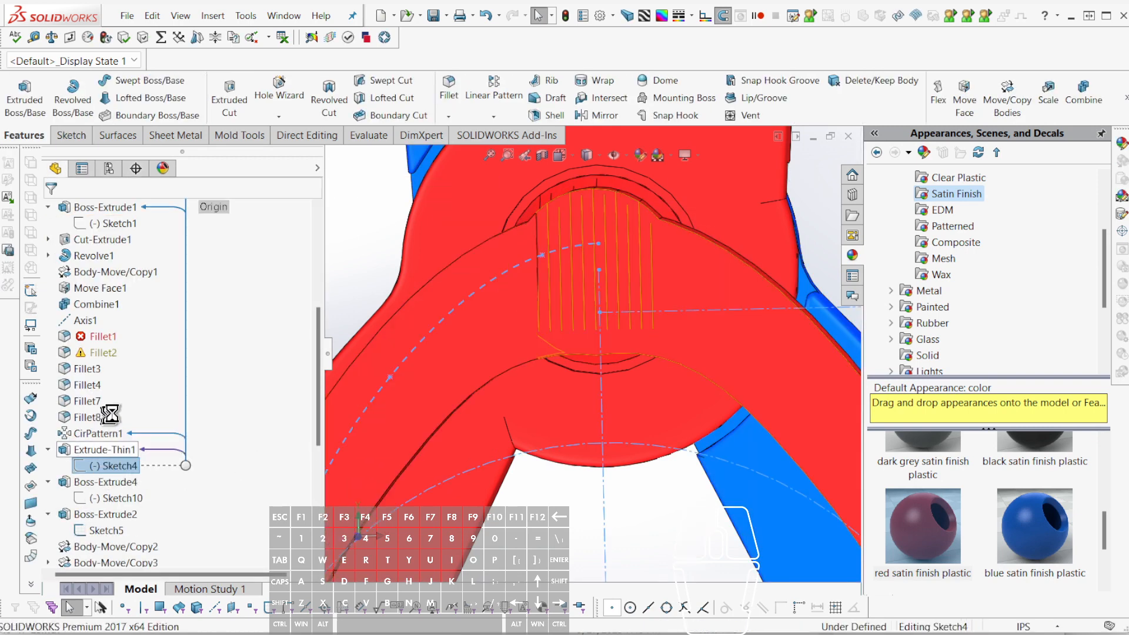
{"action": "left_click", "coordinate": [105, 428]}
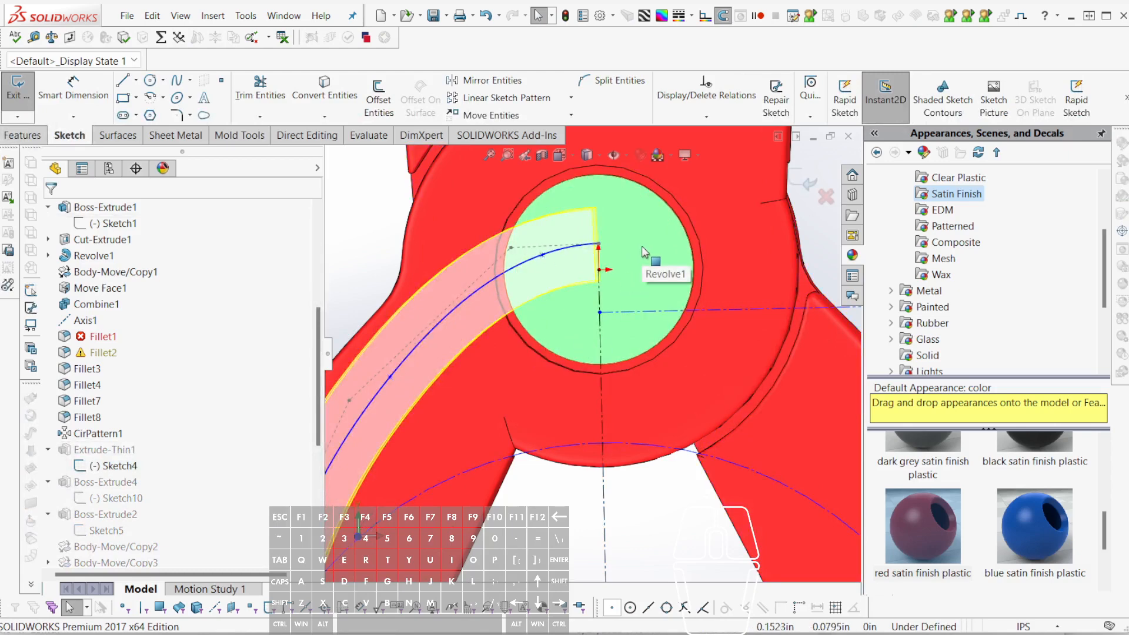
{"action": "key", "text": "l"}
{"action": "left_click", "coordinate": [599, 242]}
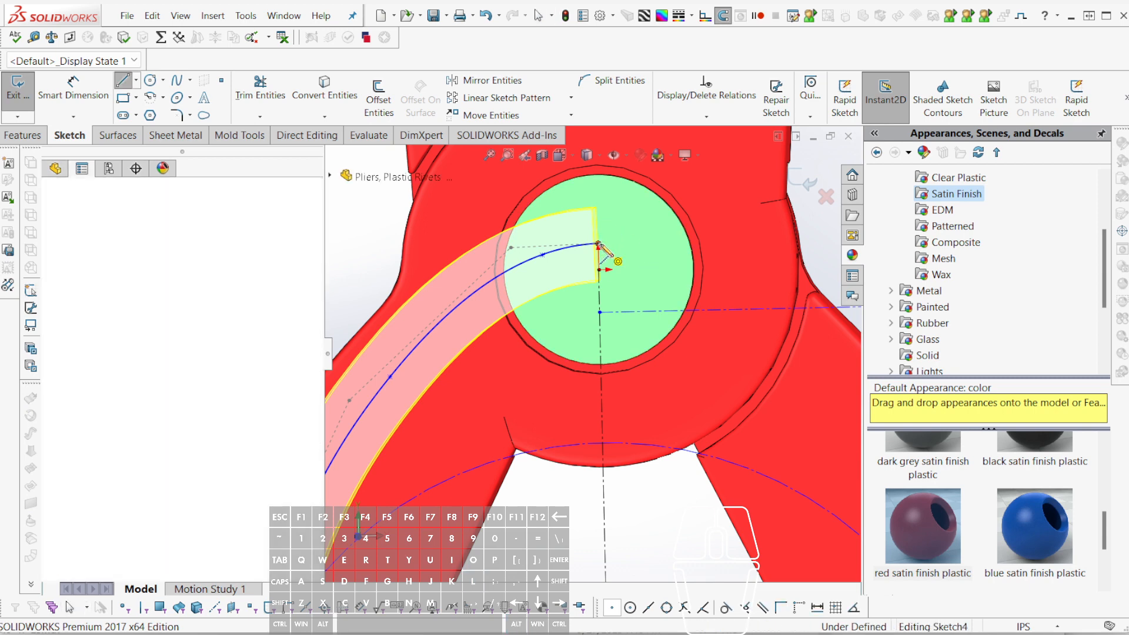
{"action": "left_click", "coordinate": [672, 241]}
{"action": "key", "text": "Escape"}
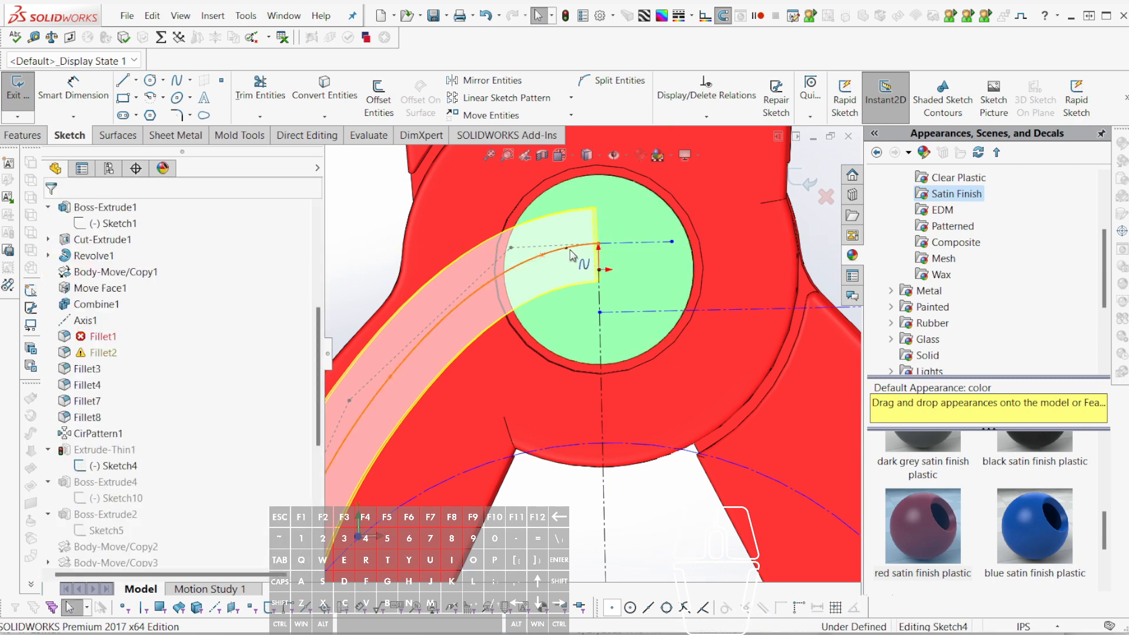
- Make Sketch4's spline tangent to the horizontal construction line, nudge its upper control point slightly upward, and rebuild the model
{"action": "left_click", "coordinate": [569, 247]}
{"action": "left_click", "coordinate": [627, 242]}
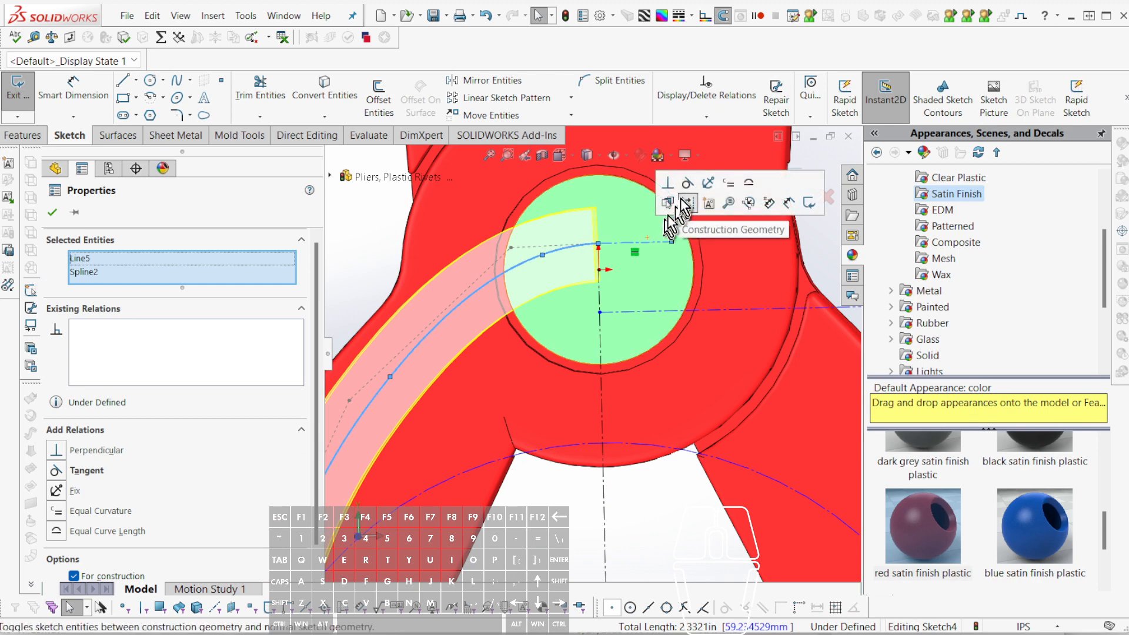
{"action": "scroll", "coordinate": [580, 287], "scroll_direction": "down", "scroll_amount": 5}
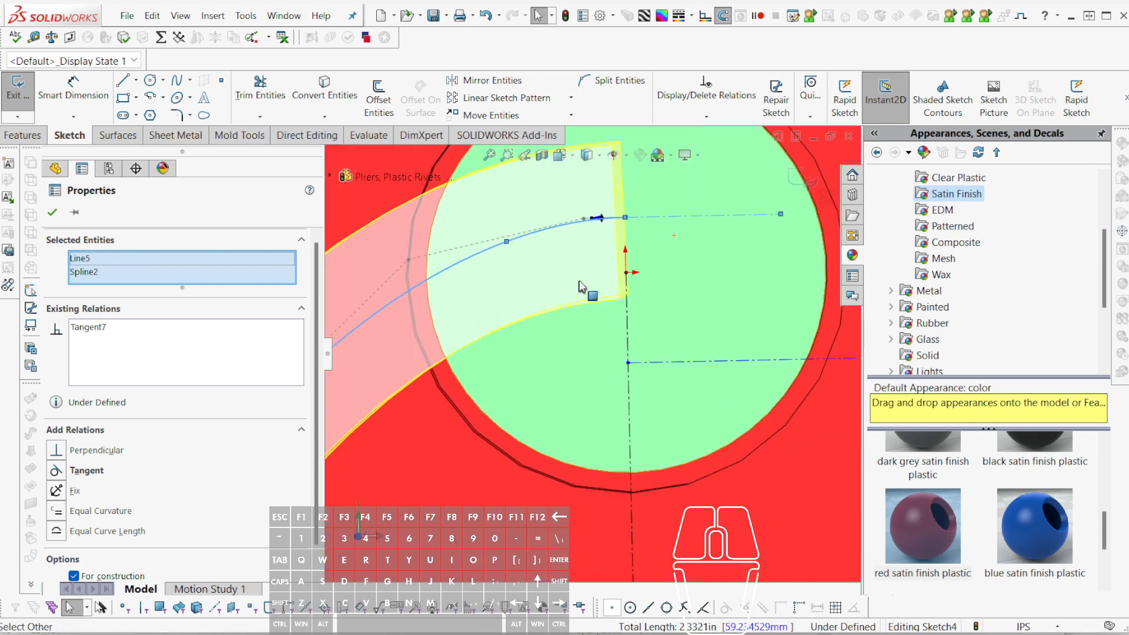
{"action": "scroll", "coordinate": [581, 285], "scroll_direction": "up", "scroll_amount": 3}
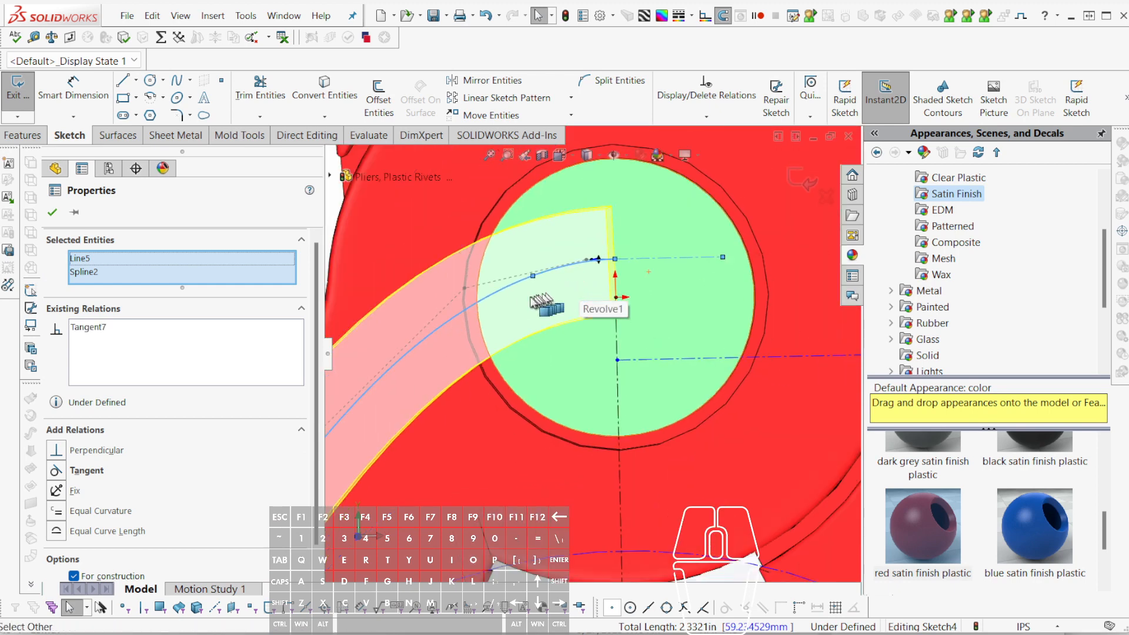
{"action": "left_click_drag", "start_coordinate": [466, 290], "coordinate": [470, 271]}
{"action": "key", "text": "ctrl+b"}
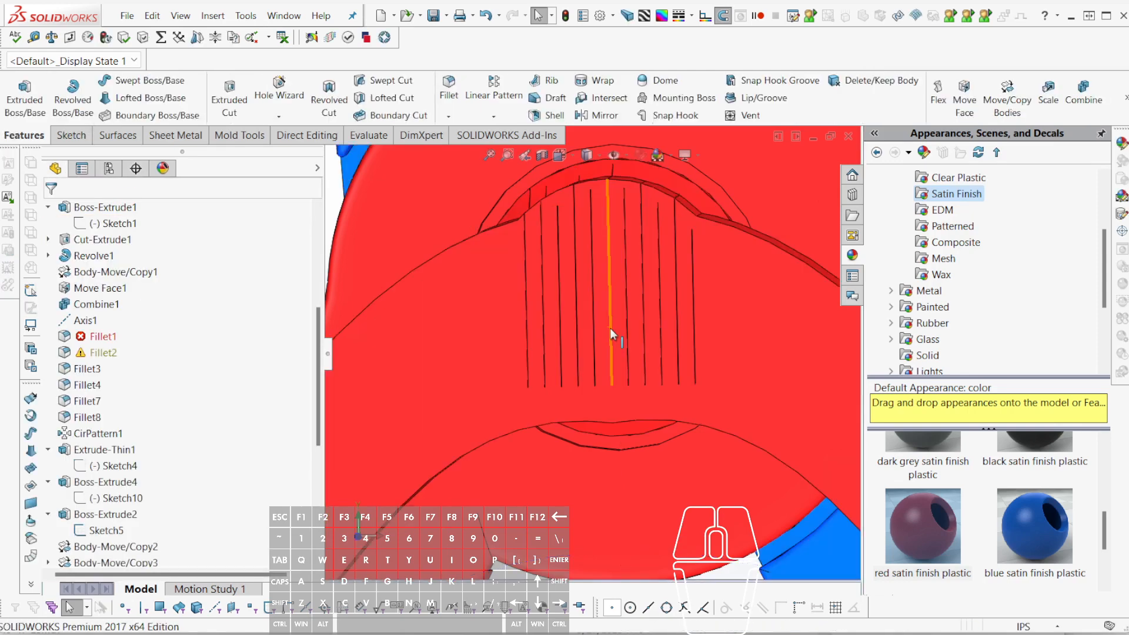
- Examine the reshaped spring arm over the pivot and along both handles from several angles
{"action": "scroll", "coordinate": [609, 327], "scroll_direction": "up", "scroll_amount": 1}
{"action": "scroll", "coordinate": [649, 416], "scroll_direction": "up", "scroll_amount": 5}
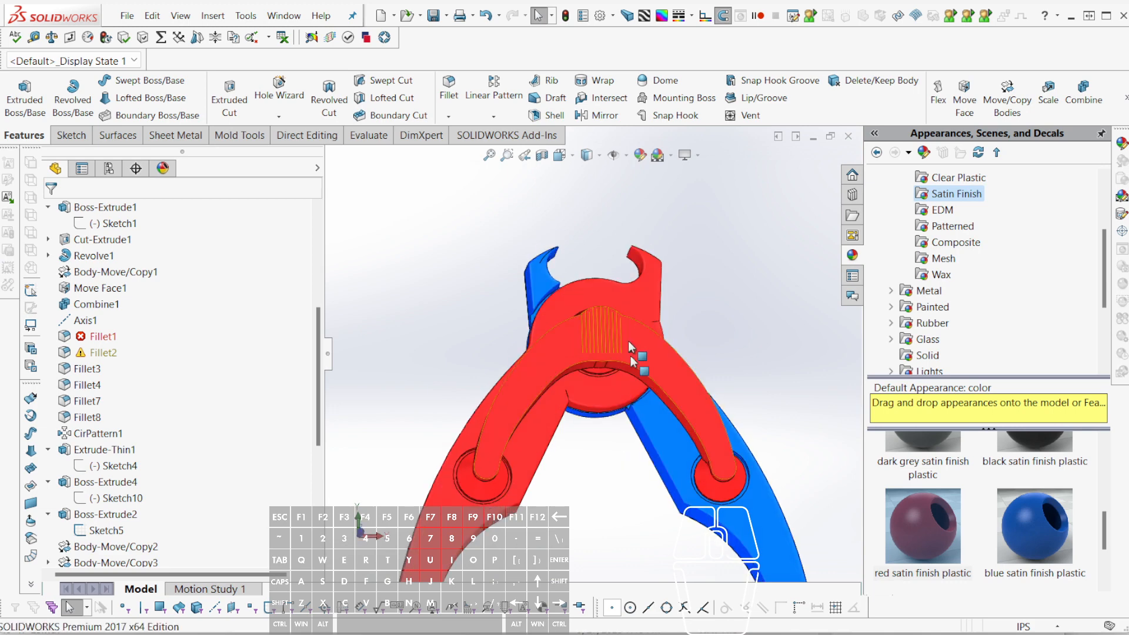
{"action": "scroll", "coordinate": [646, 382], "scroll_direction": "down", "scroll_amount": 3}
{"action": "middle_click_drag", "start_coordinate": [641, 380], "coordinate": [631, 343]}
{"action": "middle_click_drag", "start_coordinate": [734, 358], "coordinate": [721, 493]}
{"action": "scroll", "coordinate": [468, 341], "scroll_direction": "down", "scroll_amount": 5}
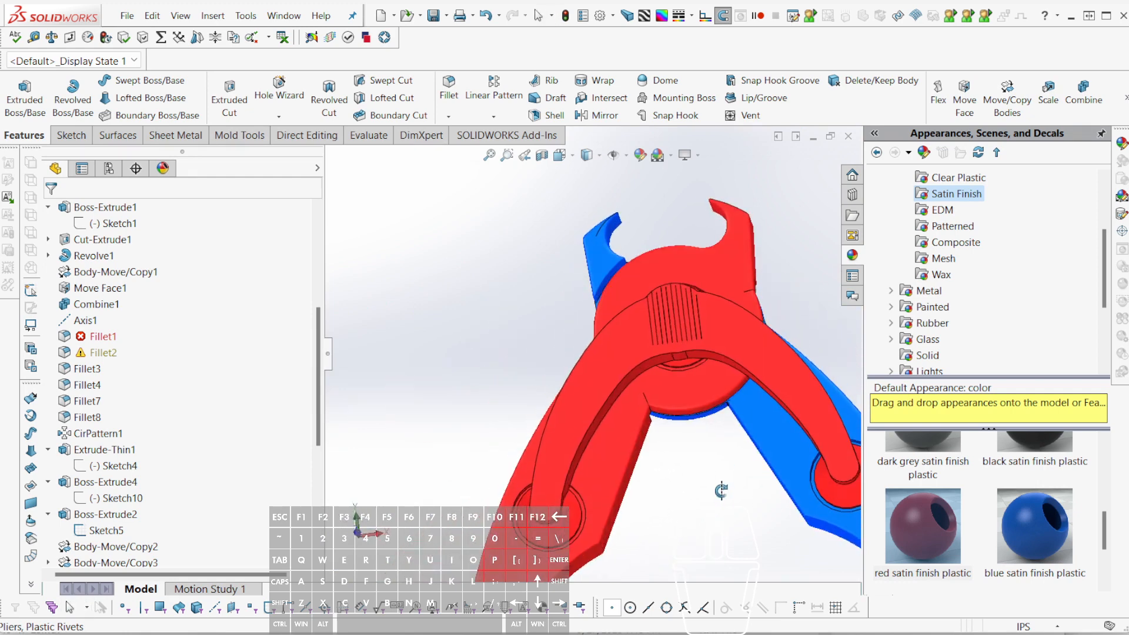
{"action": "scroll", "coordinate": [740, 455], "scroll_direction": "up", "scroll_amount": 6}
{"action": "scroll", "coordinate": [694, 441], "scroll_direction": "down", "scroll_amount": 5}
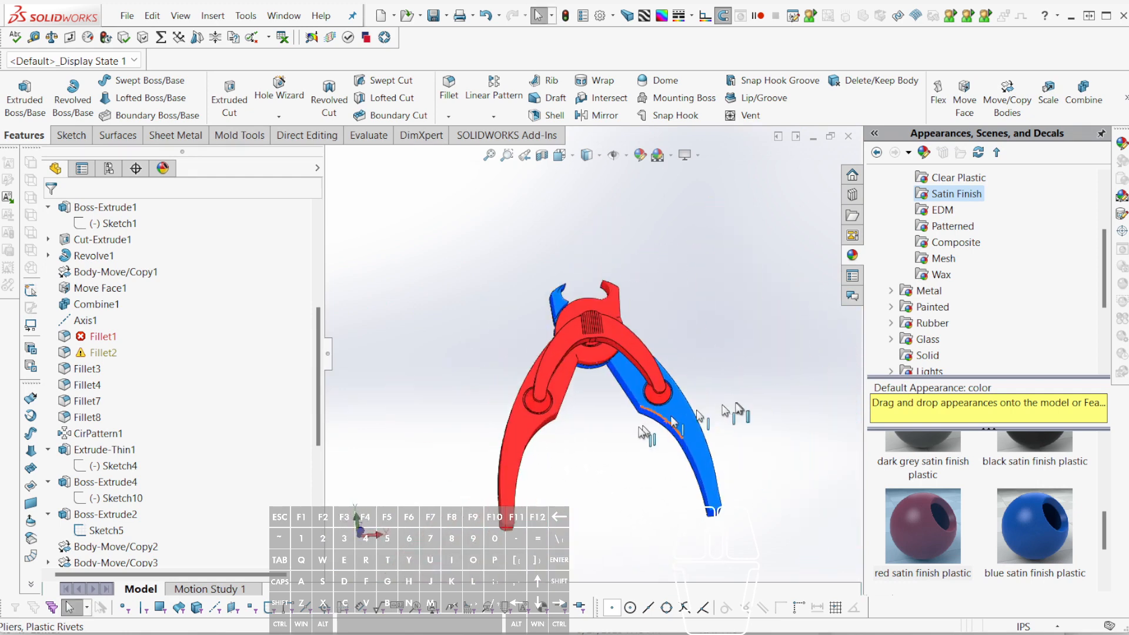
{"action": "scroll", "coordinate": [614, 383], "scroll_direction": "up", "scroll_amount": 5}
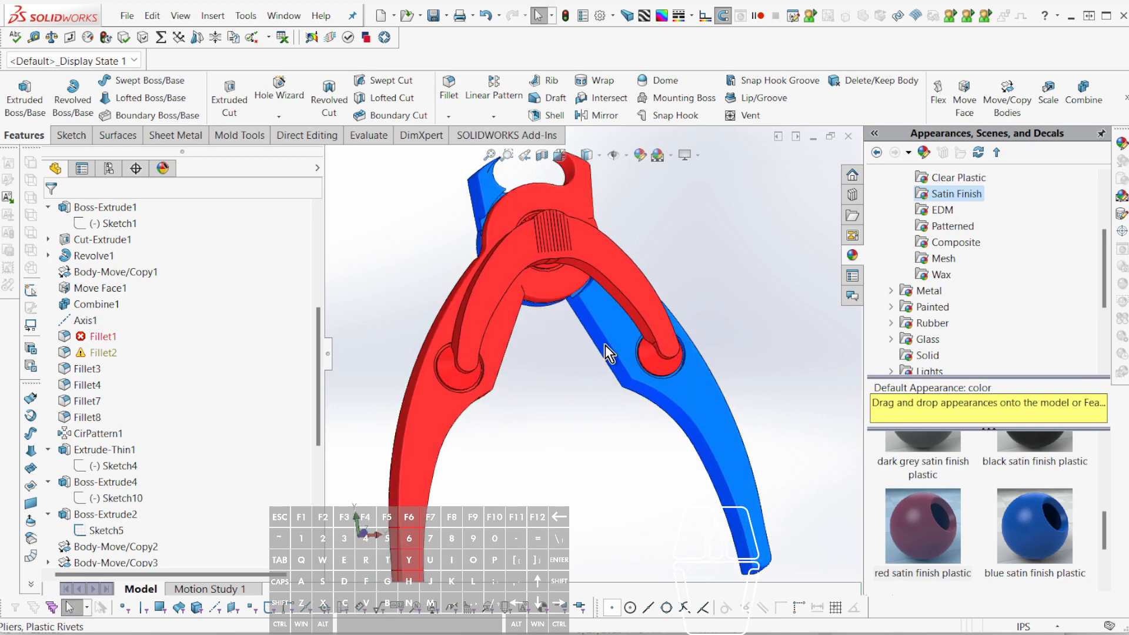
{"action": "middle_click_drag", "start_coordinate": [586, 298], "coordinate": [608, 274]}
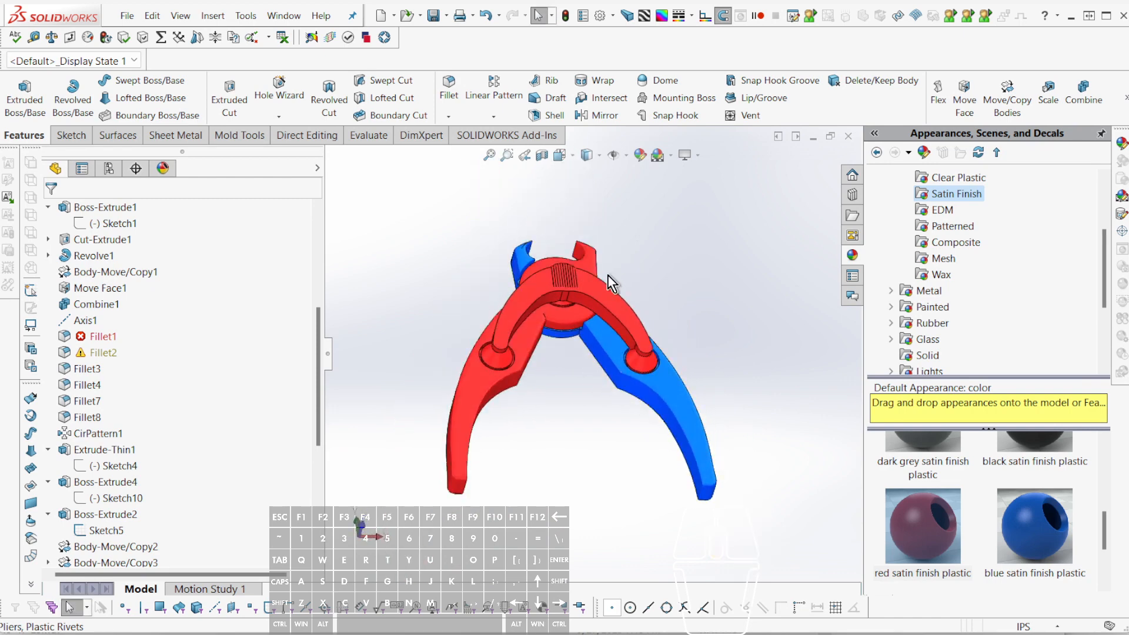
{"action": "scroll", "coordinate": [567, 304], "scroll_direction": "down", "scroll_amount": 3}
{"action": "middle_click_drag", "start_coordinate": [562, 310], "coordinate": [538, 291]}
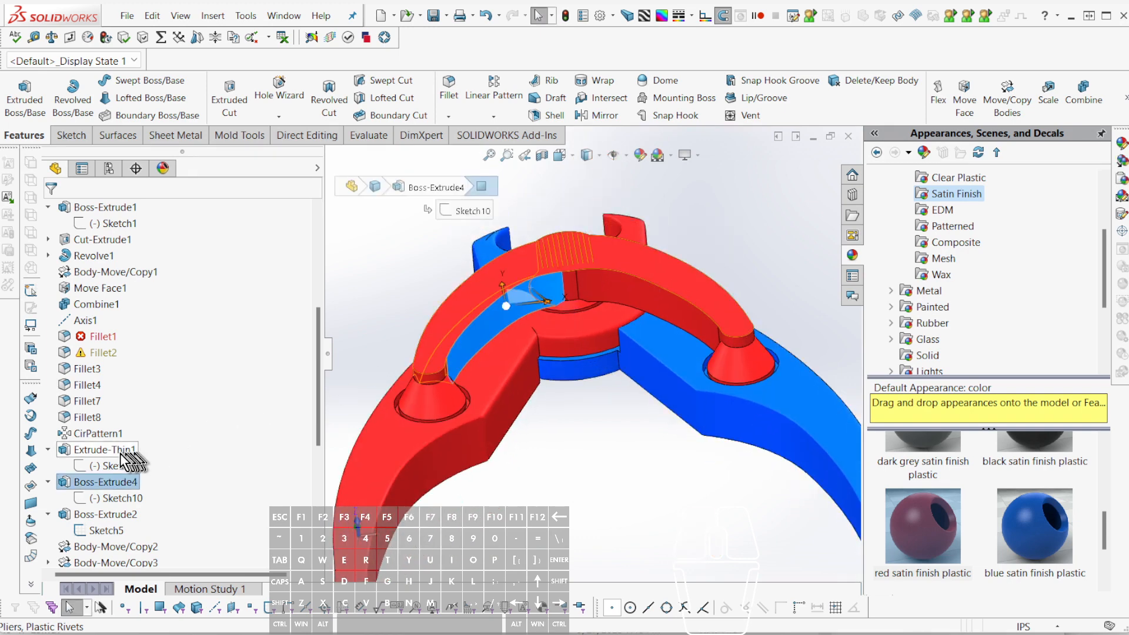
- Set the D1 extrusion depth of Extrude-Thin1, the spring arm, to 0.19 in
{"action": "left_click", "coordinate": [118, 451]}
{"action": "mouse_move", "coordinate": [118, 453]}
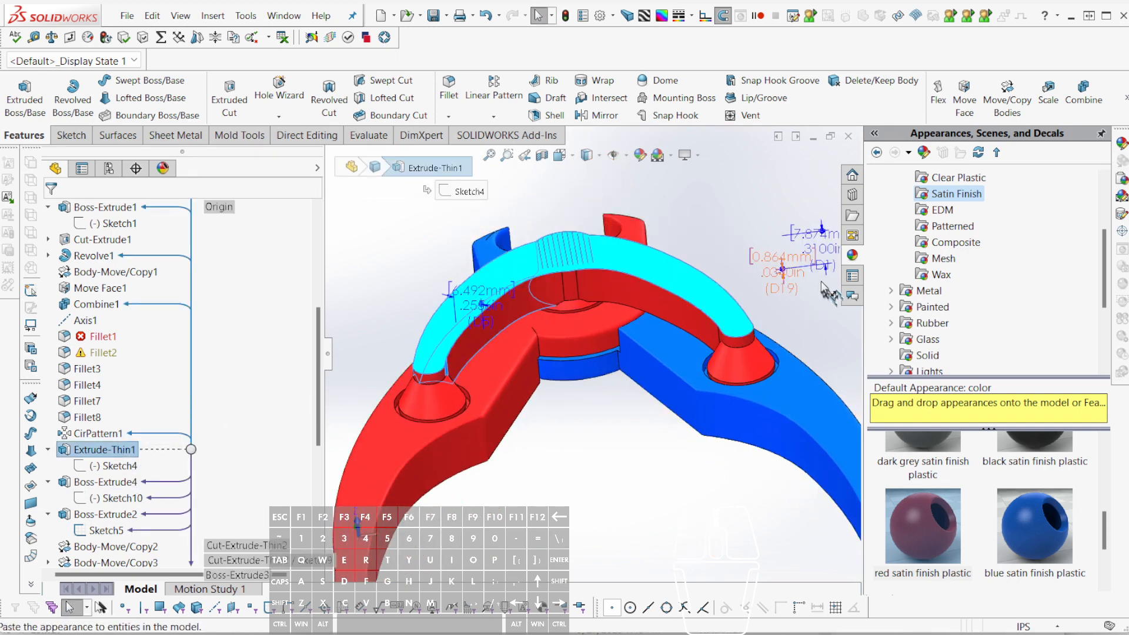
{"action": "middle_click_drag", "start_coordinate": [829, 292], "coordinate": [764, 288]}
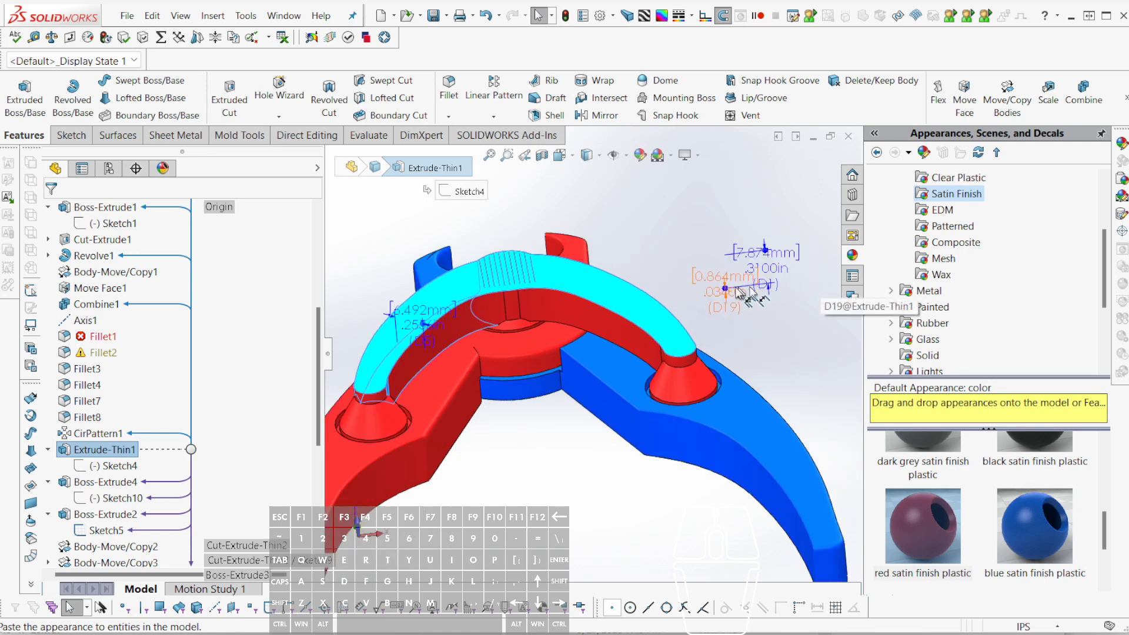
{"action": "left_click_drag", "start_coordinate": [707, 286], "coordinate": [689, 288]}
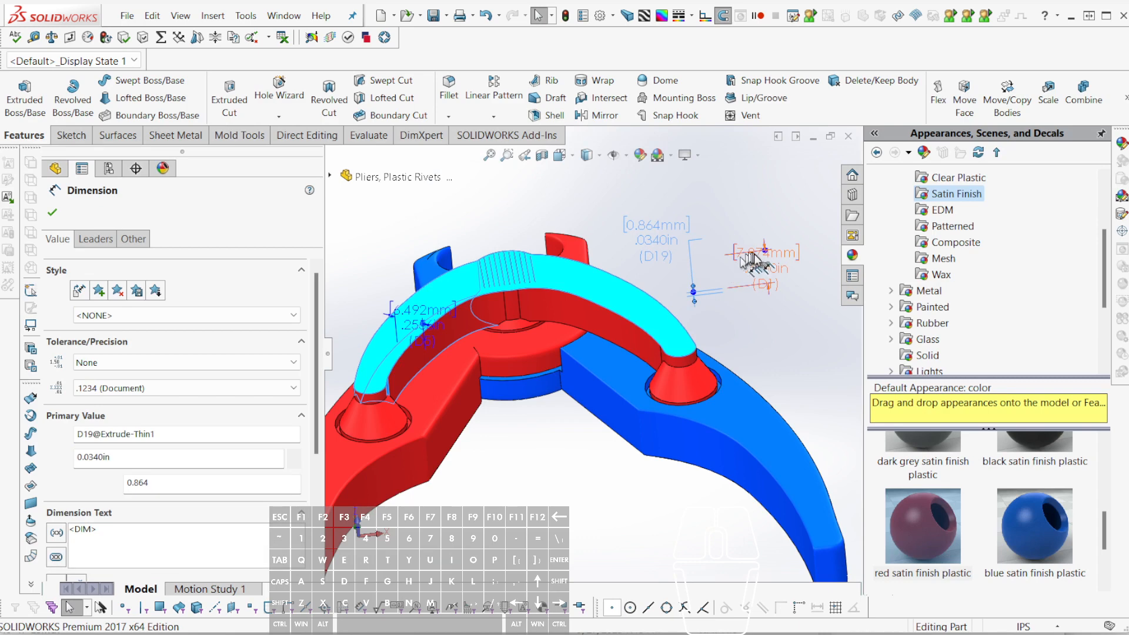
{"action": "double_click", "coordinate": [794, 258]}
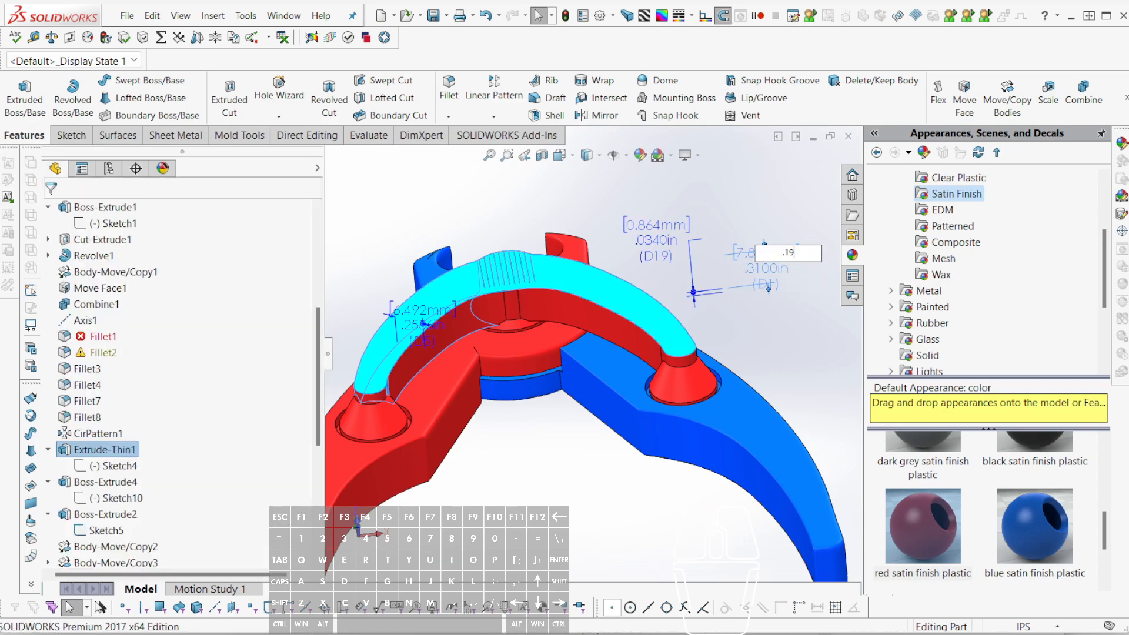
{"action": "key", "text": "Return"}
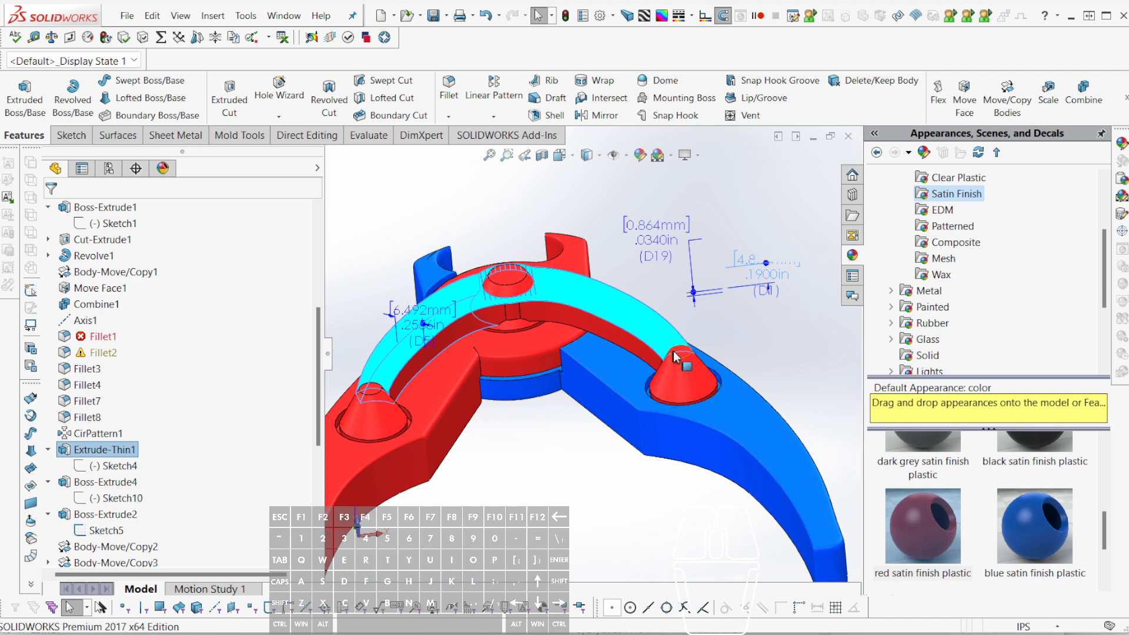
- Set the D1 extrusion depth of Boss-Extrude3, the tapered rivet bosses, to 0.19 in
{"action": "left_click", "coordinate": [681, 359]}
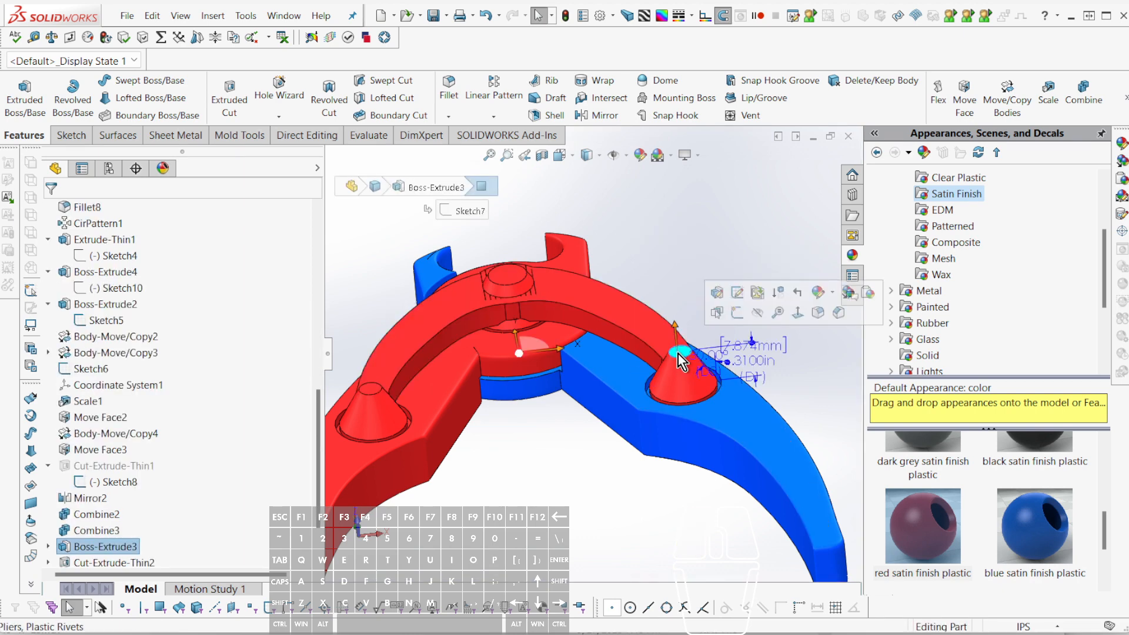
{"action": "double_click", "coordinate": [751, 344]}
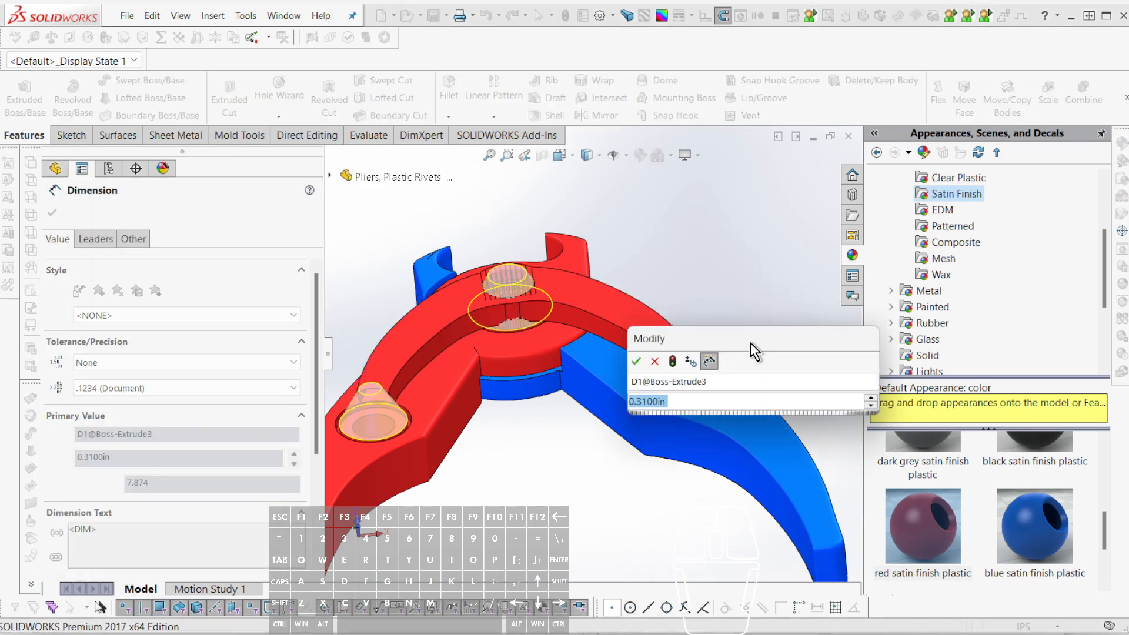
{"action": "type", "text": ".19"}
{"action": "key", "text": "Return"}
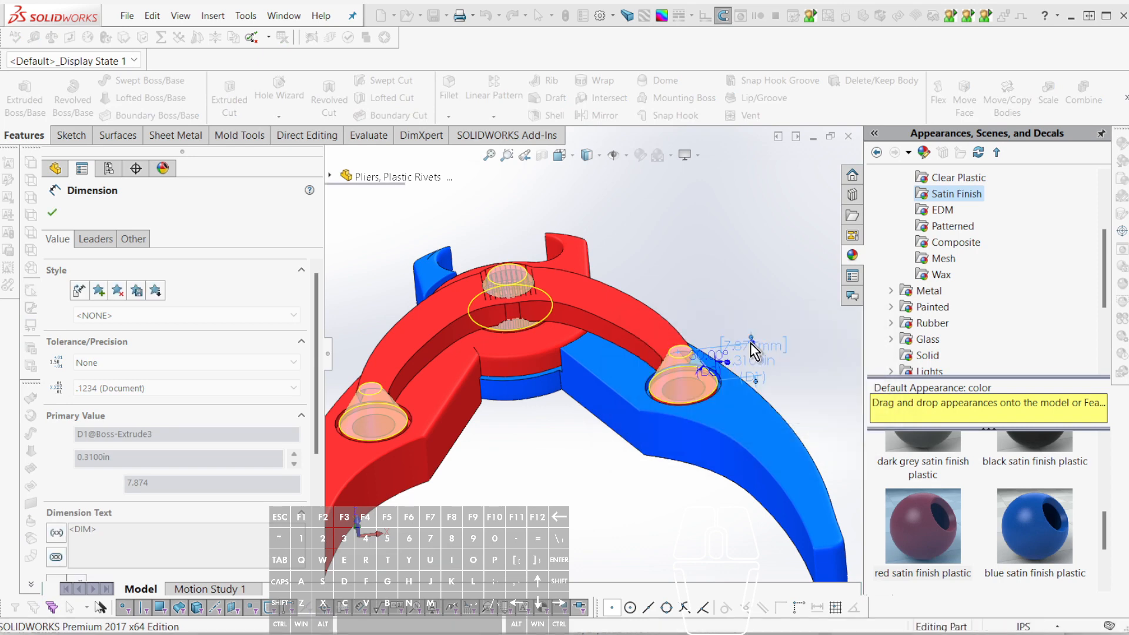
{"action": "key", "text": "Escape"}
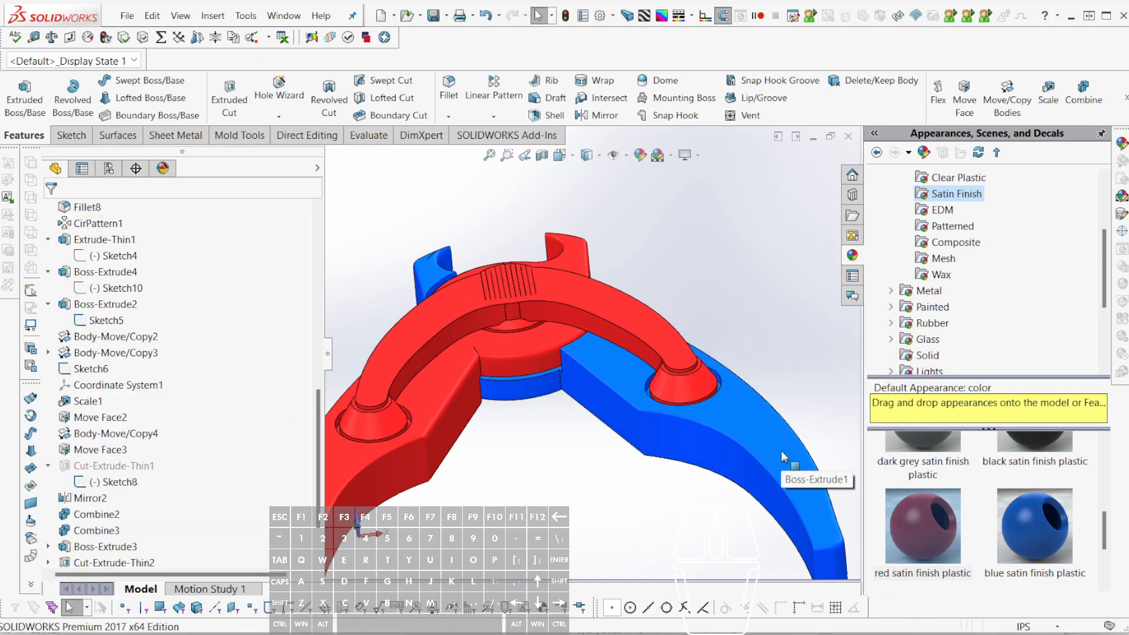
- Examine how the spring arm meets the tapered bosses on both handles and at the pivot
{"action": "scroll", "coordinate": [727, 427], "scroll_direction": "up", "scroll_amount": 5}
{"action": "middle_click_drag", "start_coordinate": [605, 396], "coordinate": [676, 482]}
{"action": "scroll", "coordinate": [670, 480], "scroll_direction": "down", "scroll_amount": 5}
{"action": "scroll", "coordinate": [400, 442], "scroll_direction": "down", "scroll_amount": 3}
{"action": "middle_click_drag", "start_coordinate": [423, 434], "coordinate": [526, 387]}
{"action": "scroll", "coordinate": [527, 385], "scroll_direction": "up", "scroll_amount": 3}
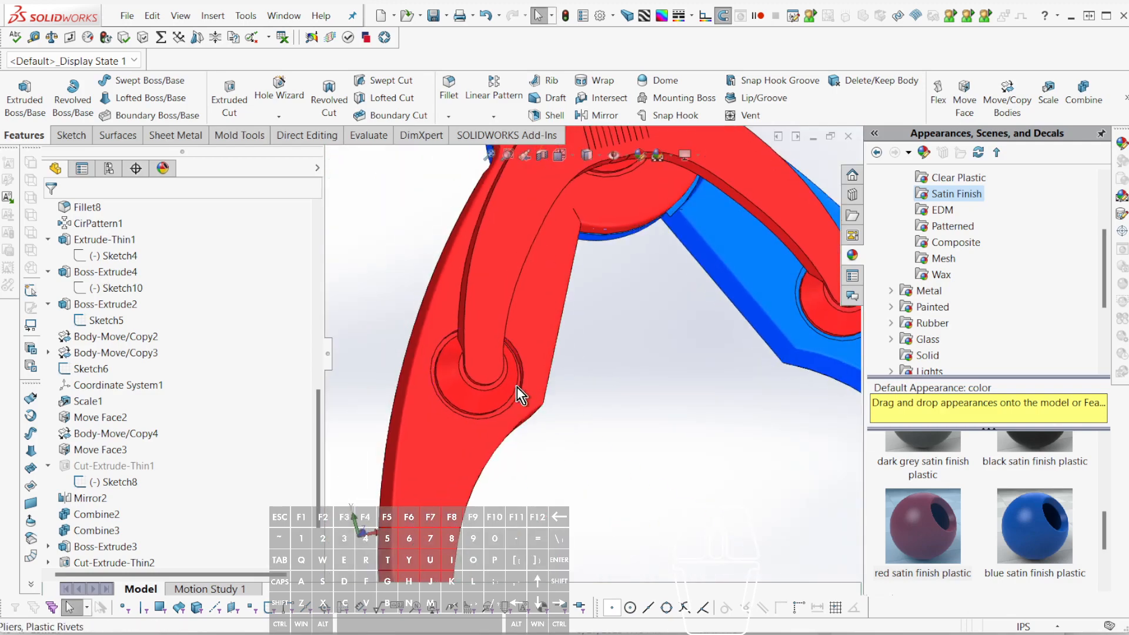
{"action": "scroll", "coordinate": [182, 527], "scroll_direction": "down", "scroll_amount": 2}
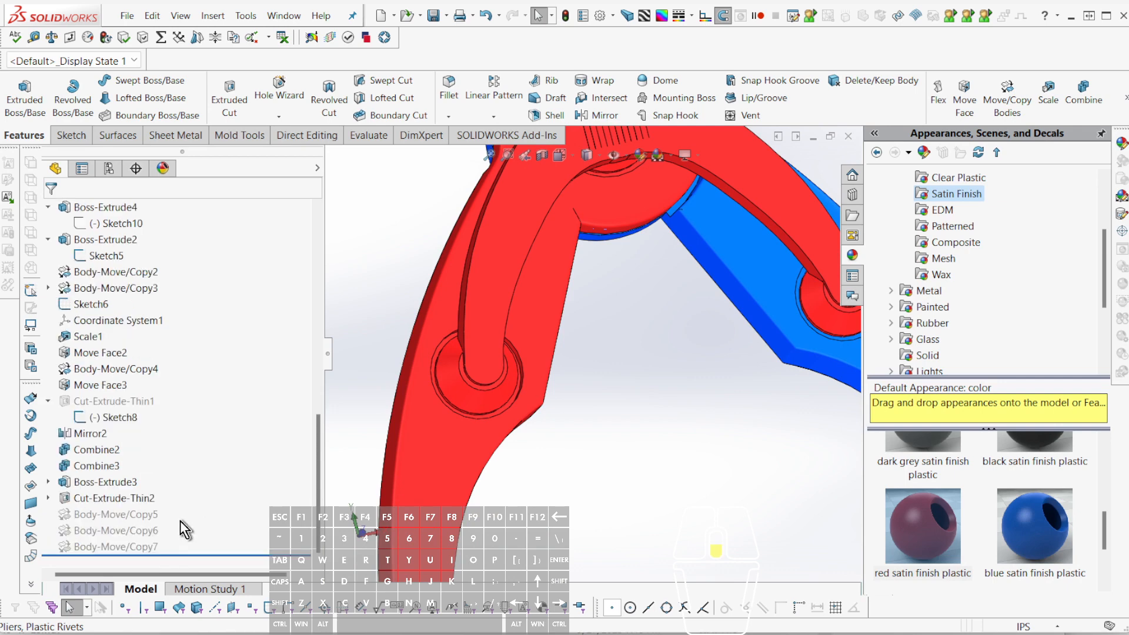
{"action": "scroll", "coordinate": [647, 347], "scroll_direction": "up", "scroll_amount": 3}
{"action": "scroll", "coordinate": [611, 282], "scroll_direction": "down", "scroll_amount": 8}
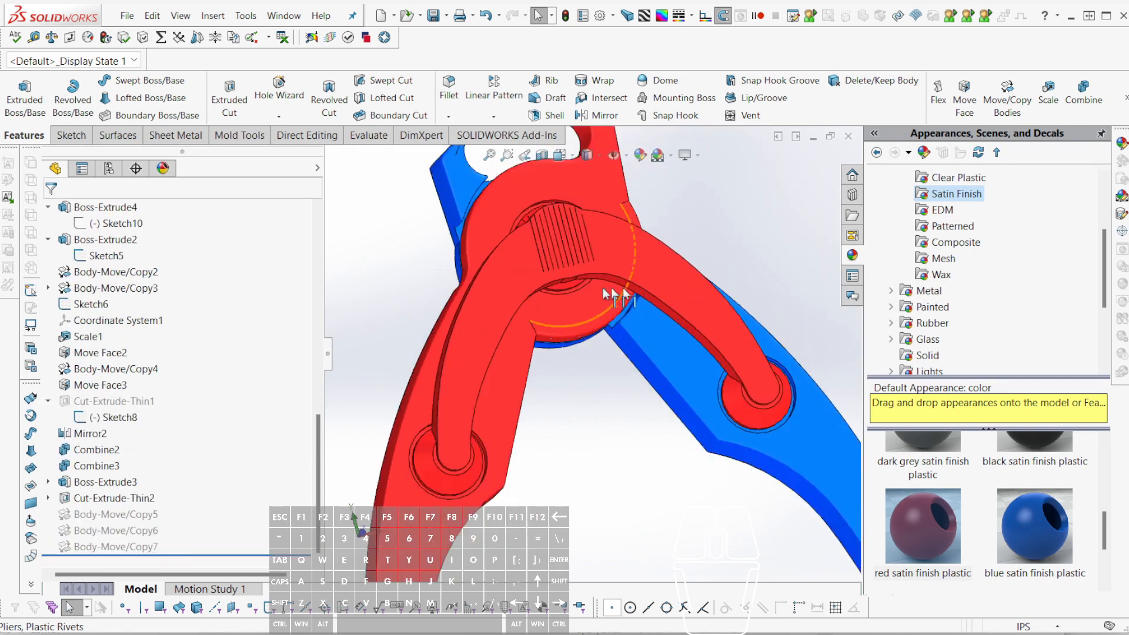
- Open Sketch9 of Cut-Extrude-Thin2, the thin grooves over the pivot, for editing
{"action": "scroll", "coordinate": [611, 301], "scroll_direction": "down", "scroll_amount": 5}
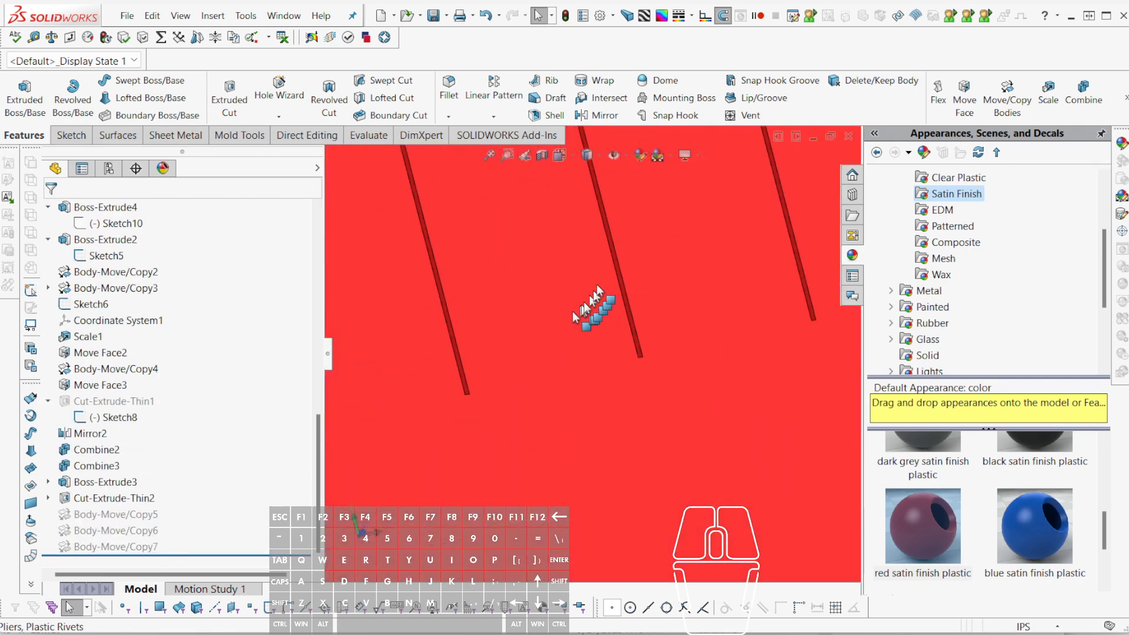
{"action": "left_click", "coordinate": [609, 271]}
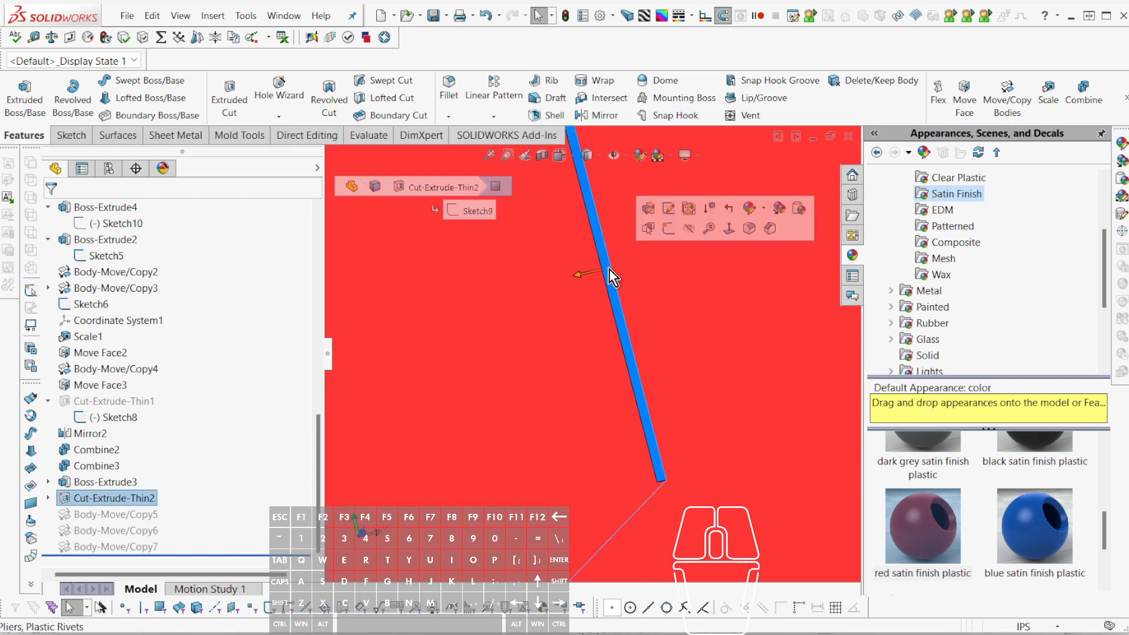
{"action": "left_click", "coordinate": [48, 498]}
{"action": "left_click", "coordinate": [80, 513]}
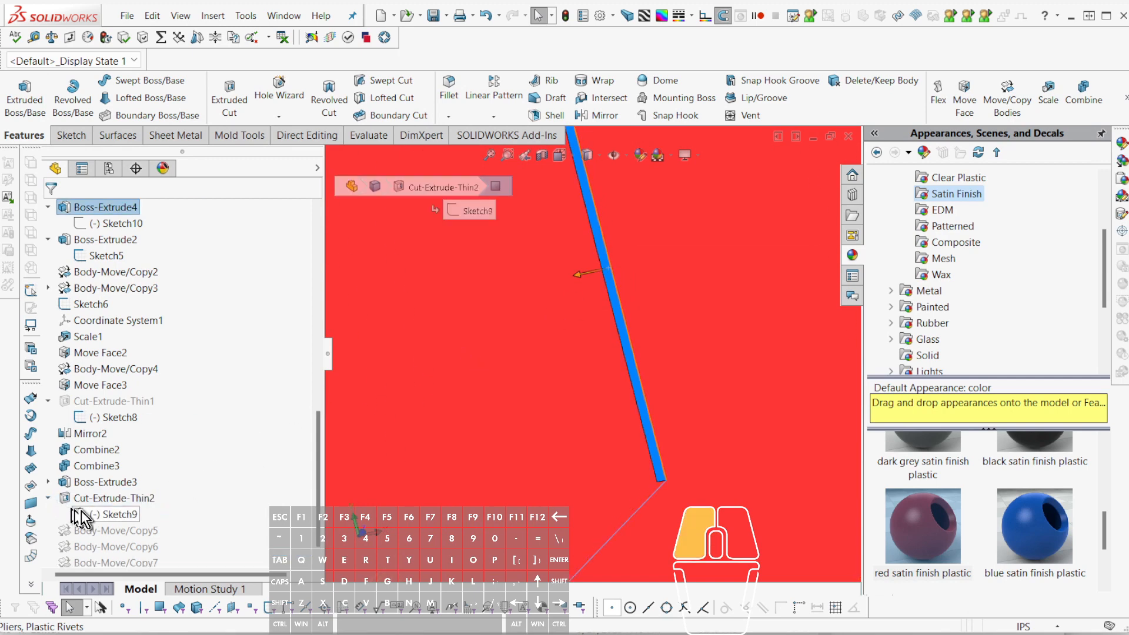
{"action": "left_click", "coordinate": [100, 468]}
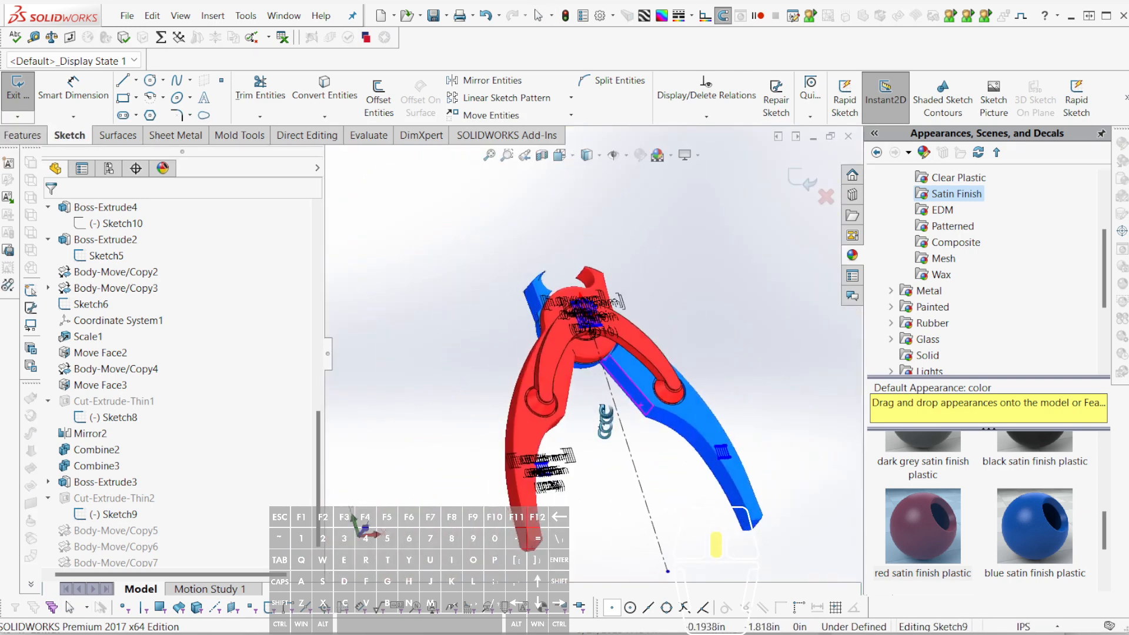
{"action": "scroll", "coordinate": [553, 353], "scroll_direction": "down", "scroll_amount": 4}
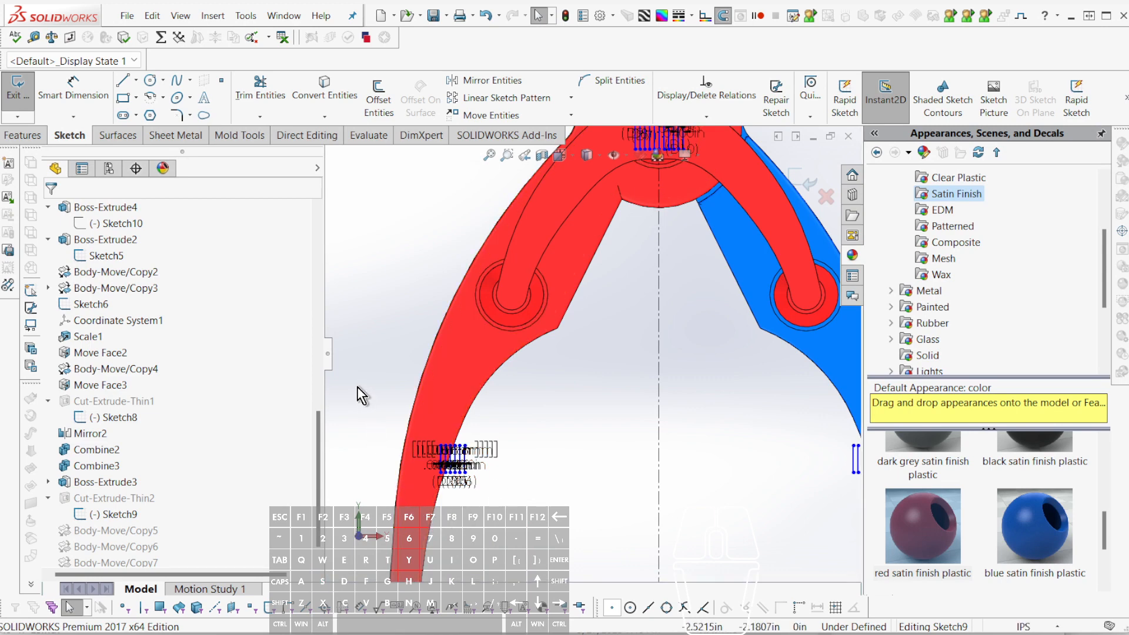
{"action": "mouse_move", "coordinate": [361, 395]}
{"action": "left_mouse_down"}
{"action": "mouse_move", "coordinate": [506, 513]}
{"action": "mouse_move", "coordinate": [558, 532]}
{"action": "left_mouse_up"}
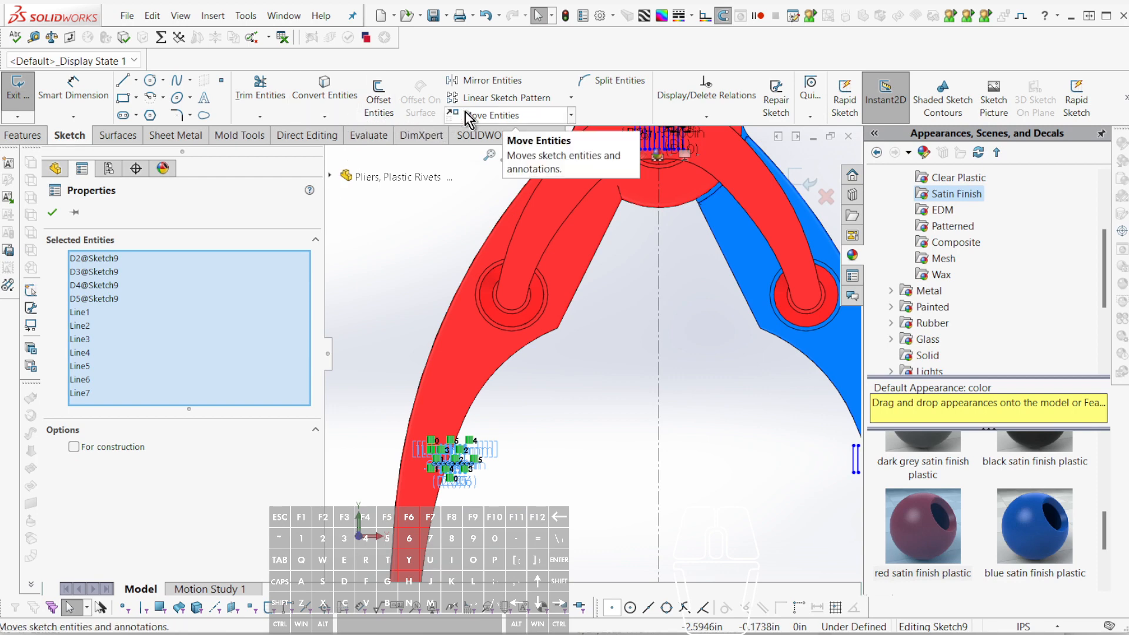
{"action": "left_click", "coordinate": [488, 115]}
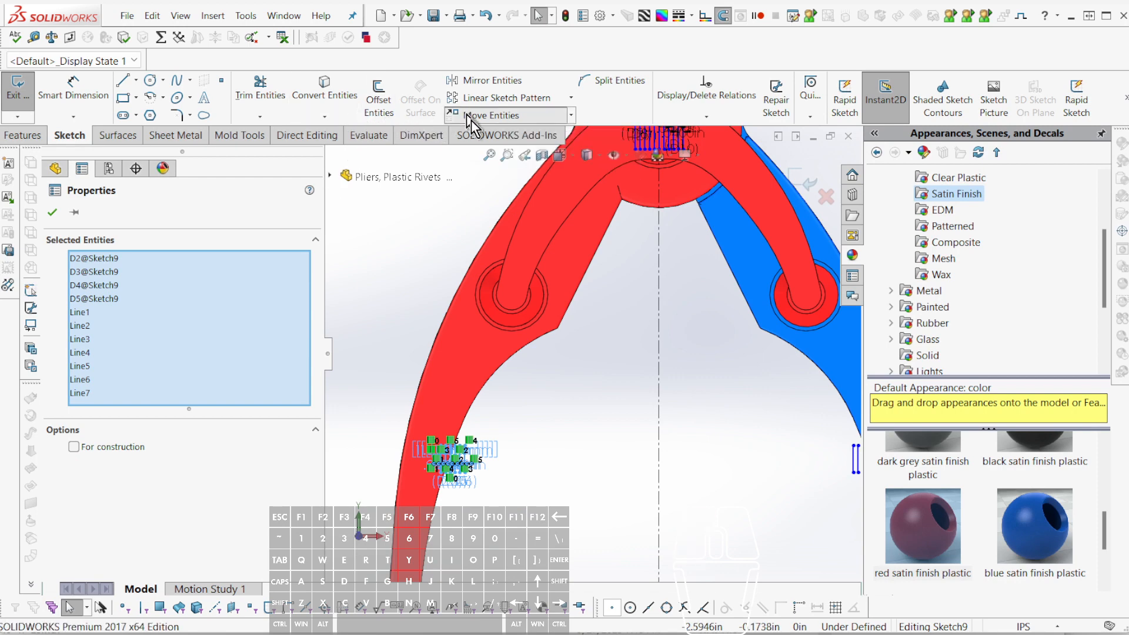
{"action": "left_click", "coordinate": [454, 466]}
{"action": "scroll", "coordinate": [524, 353], "scroll_direction": "down", "scroll_amount": 4}
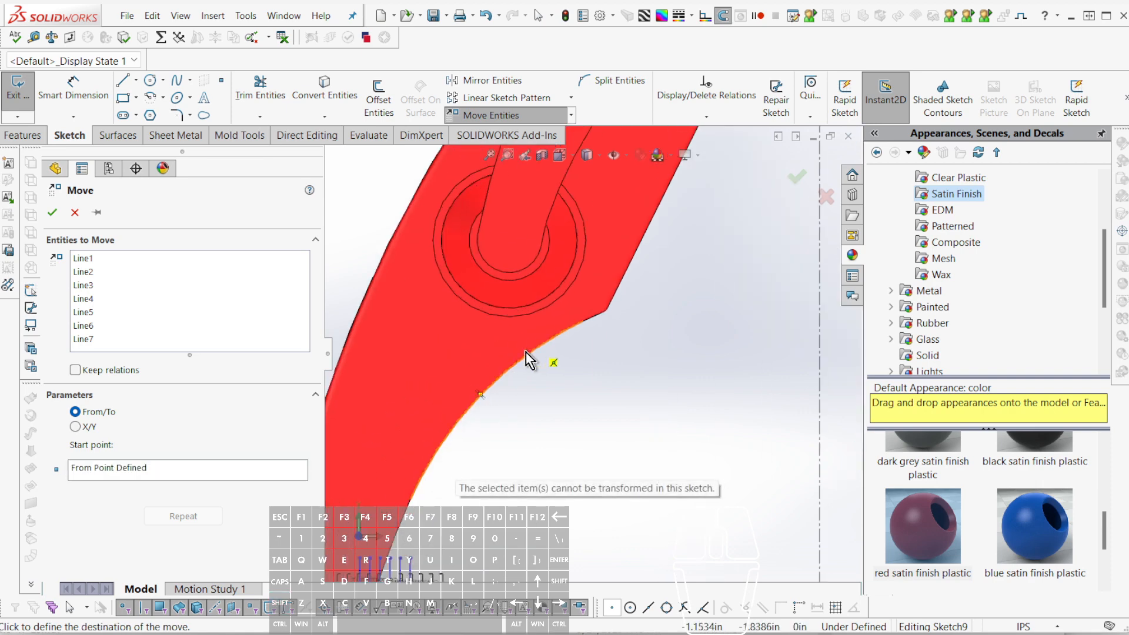
{"action": "scroll", "coordinate": [518, 365], "scroll_direction": "up", "scroll_amount": 3}
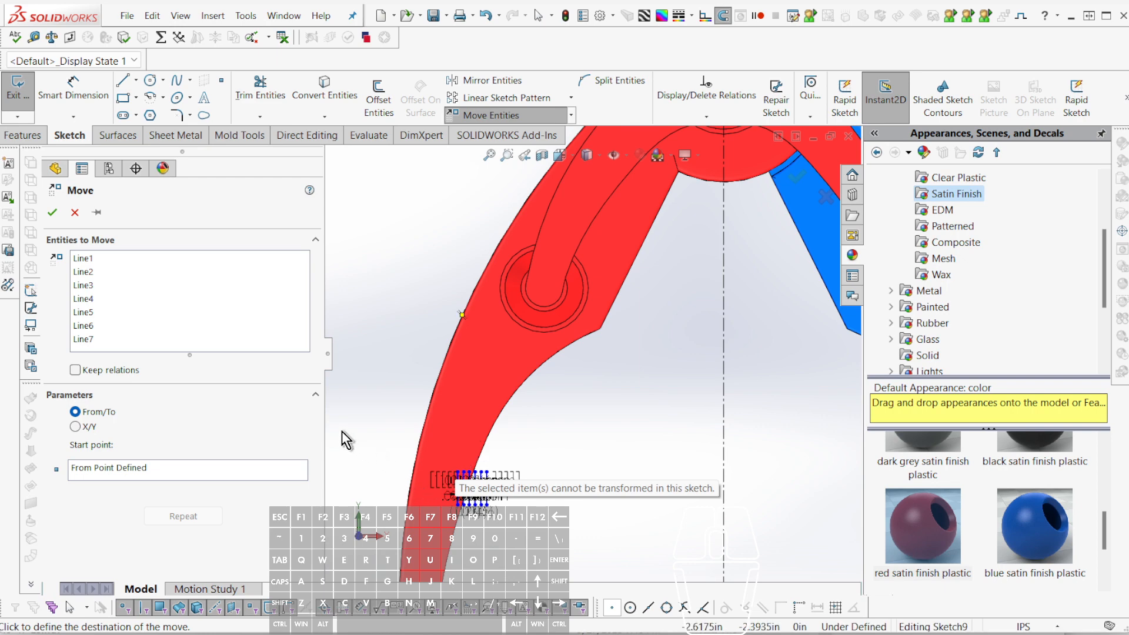
{"action": "left_click", "coordinate": [160, 471]}
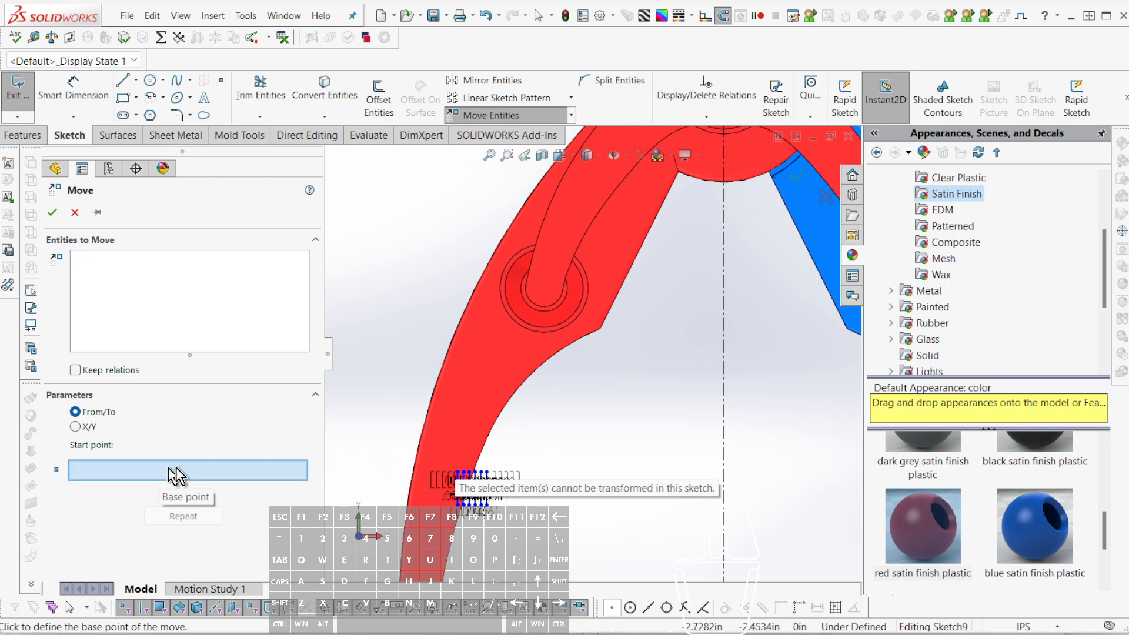
{"action": "left_click", "coordinate": [480, 488]}
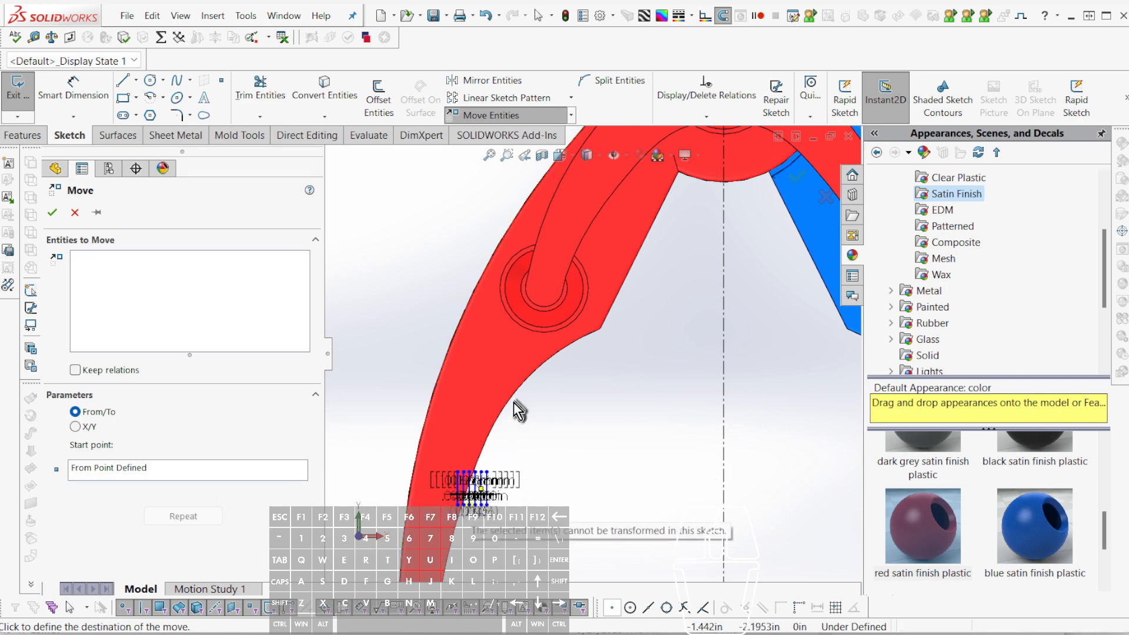
{"action": "key", "text": "Escape"}
- Move the groove lines of Sketch9 from the lower part of the red handle onto the centre of its rivet boss
{"action": "left_click_drag", "start_coordinate": [369, 409], "coordinate": [595, 564]}
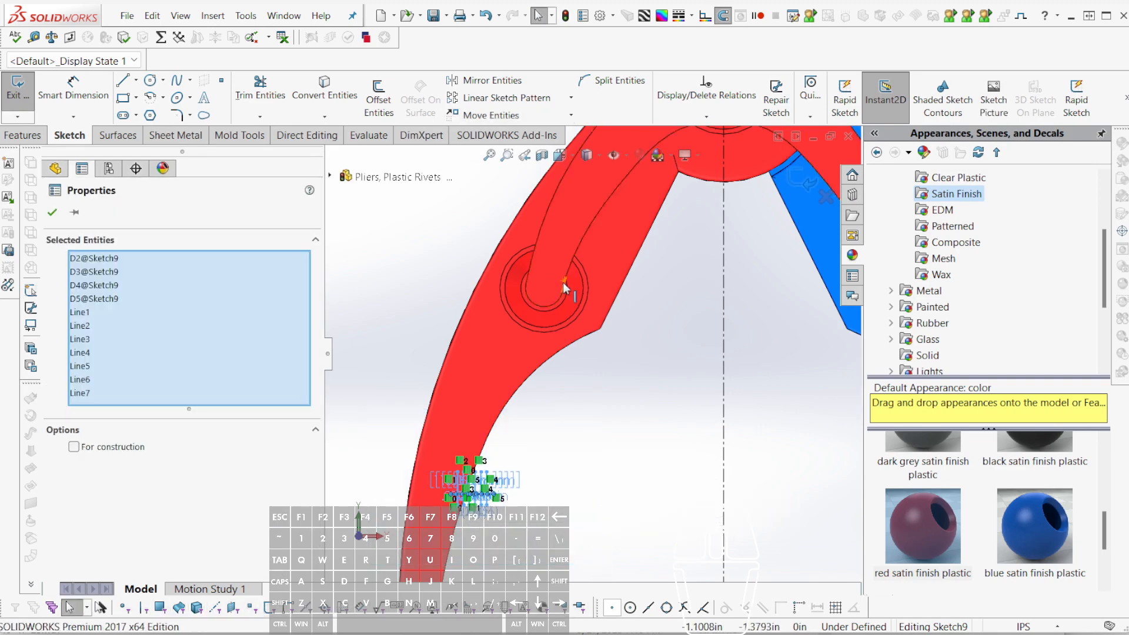
{"action": "left_click", "coordinate": [489, 116]}
{"action": "left_click", "coordinate": [468, 477]}
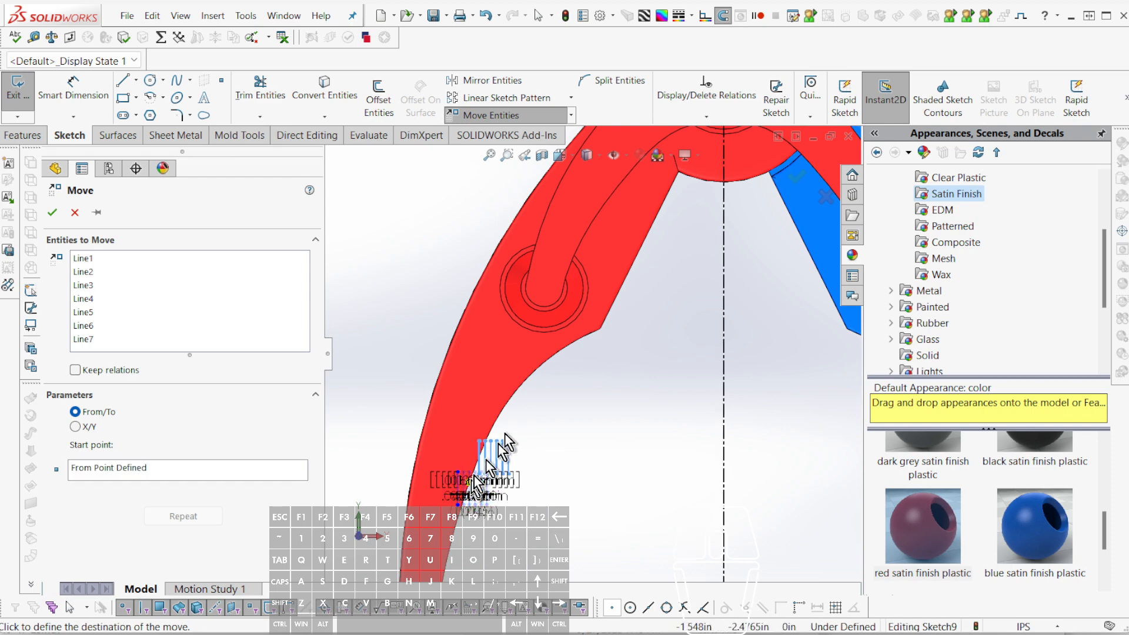
{"action": "scroll", "coordinate": [546, 305], "scroll_direction": "down", "scroll_amount": 3}
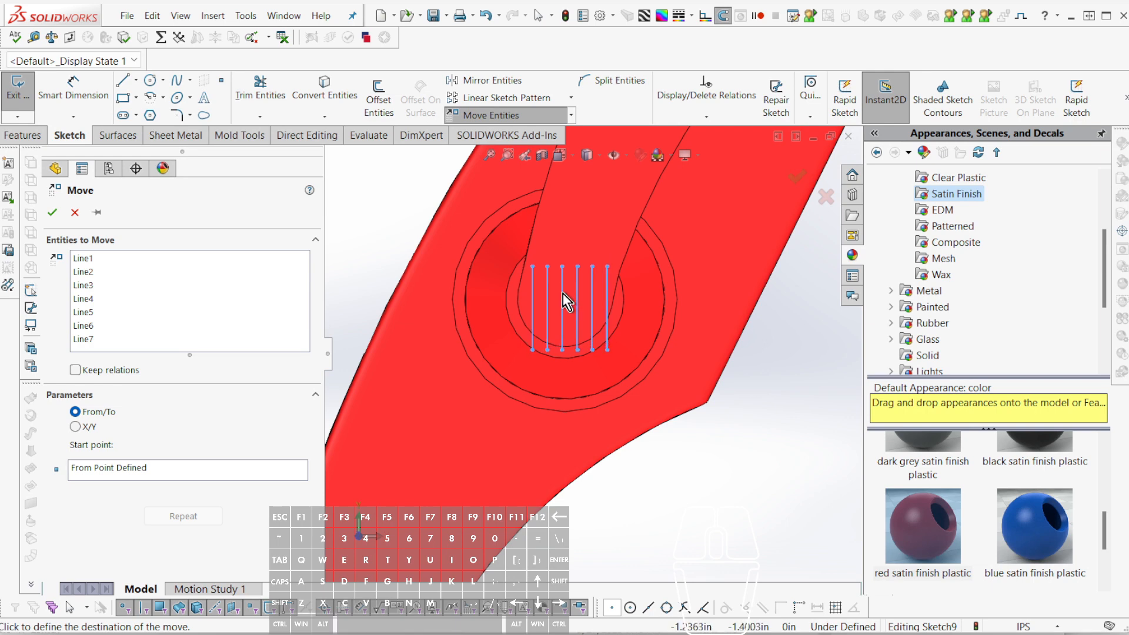
{"action": "left_click", "coordinate": [569, 304]}
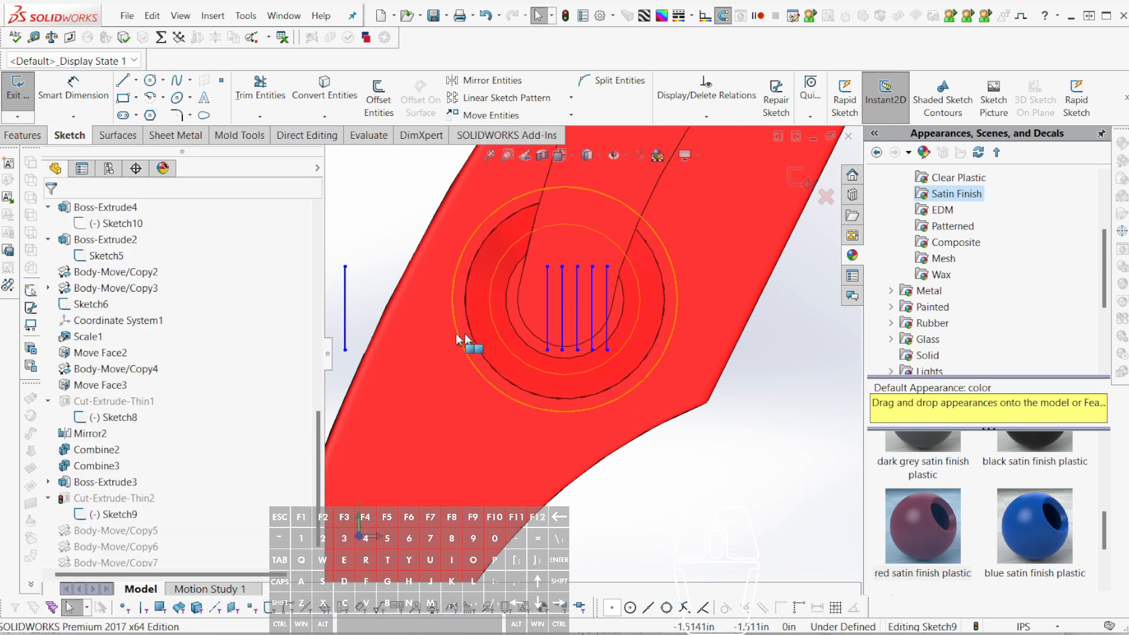
- Shift the stray groove line next to the others on the rivet boss, and exit the sketch with a rebuild anyway
{"action": "scroll", "coordinate": [435, 333], "scroll_direction": "up", "scroll_amount": 3}
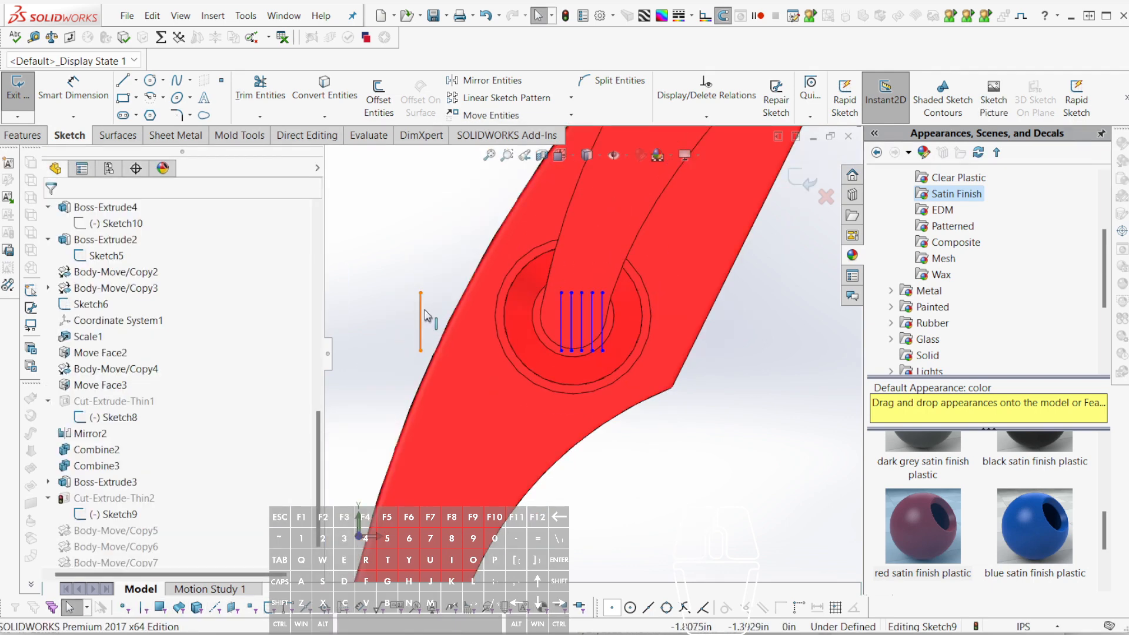
{"action": "left_click_drag", "start_coordinate": [421, 318], "coordinate": [552, 315]}
{"action": "key", "text": "r"}
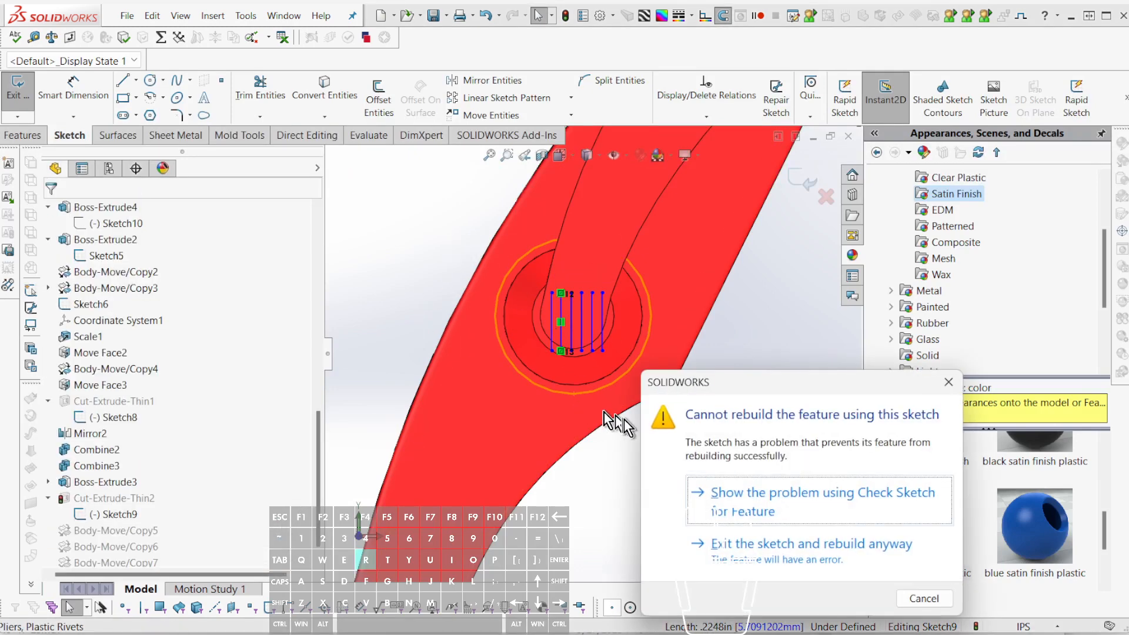
{"action": "left_click", "coordinate": [786, 547]}
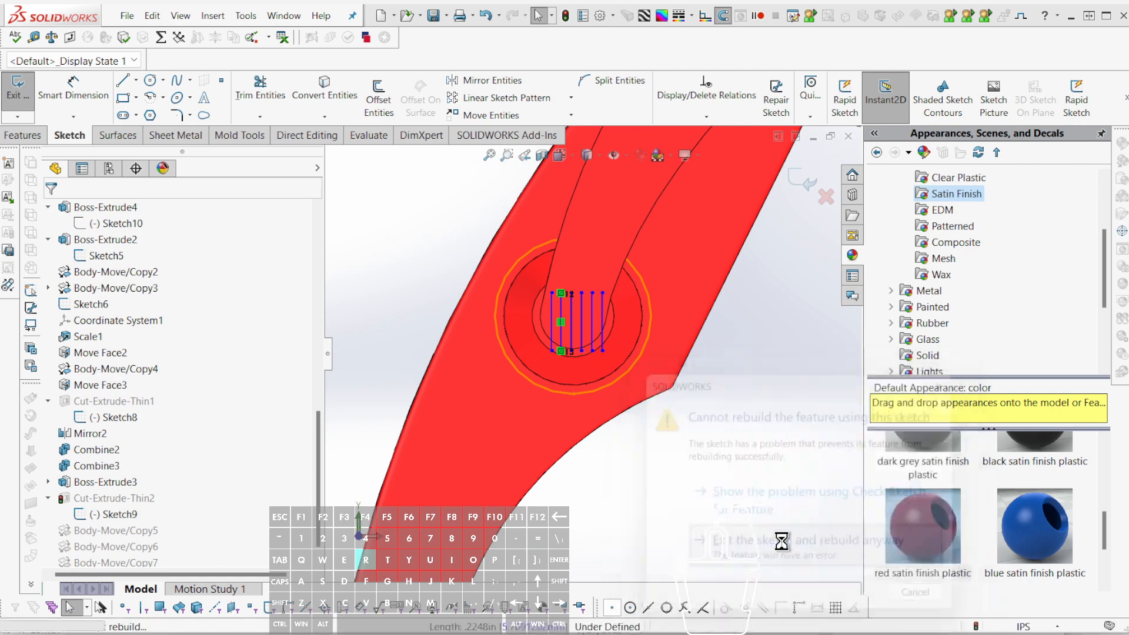
- Repair Fillet2 at the handle's end by adding the tip edge to its 0.12 in radius selection
{"action": "middle_click_drag", "start_coordinate": [790, 485], "coordinate": [664, 350]}
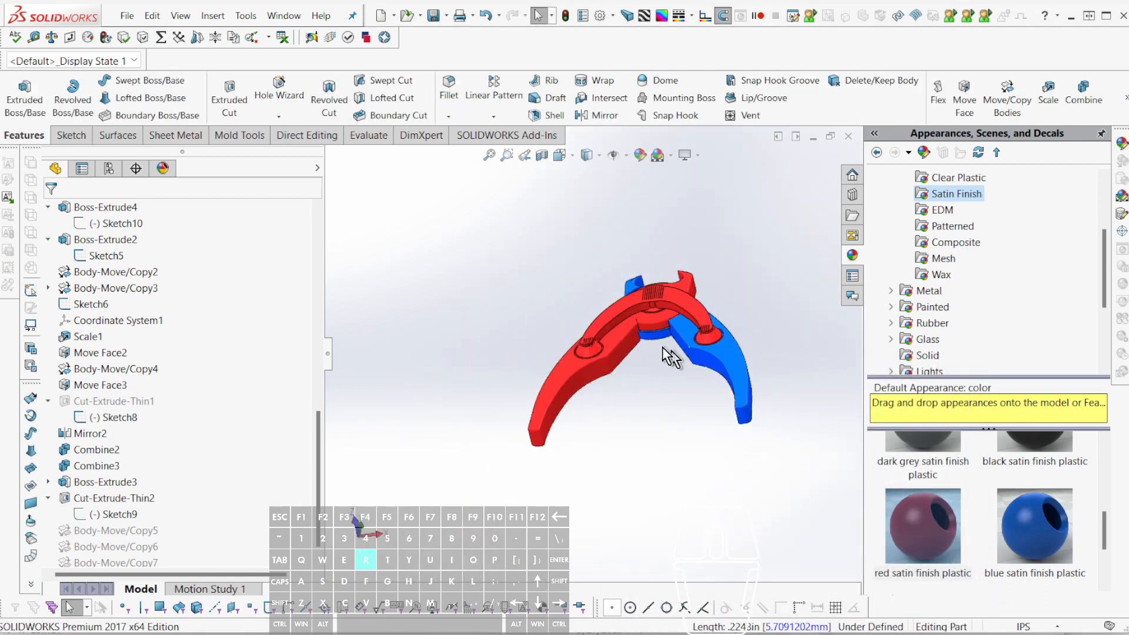
{"action": "scroll", "coordinate": [661, 344], "scroll_direction": "down", "scroll_amount": 1}
{"action": "middle_click_drag", "start_coordinate": [640, 306], "coordinate": [639, 361]}
{"action": "scroll", "coordinate": [641, 382], "scroll_direction": "down", "scroll_amount": 3}
{"action": "middle_click_drag", "start_coordinate": [641, 400], "coordinate": [639, 479]}
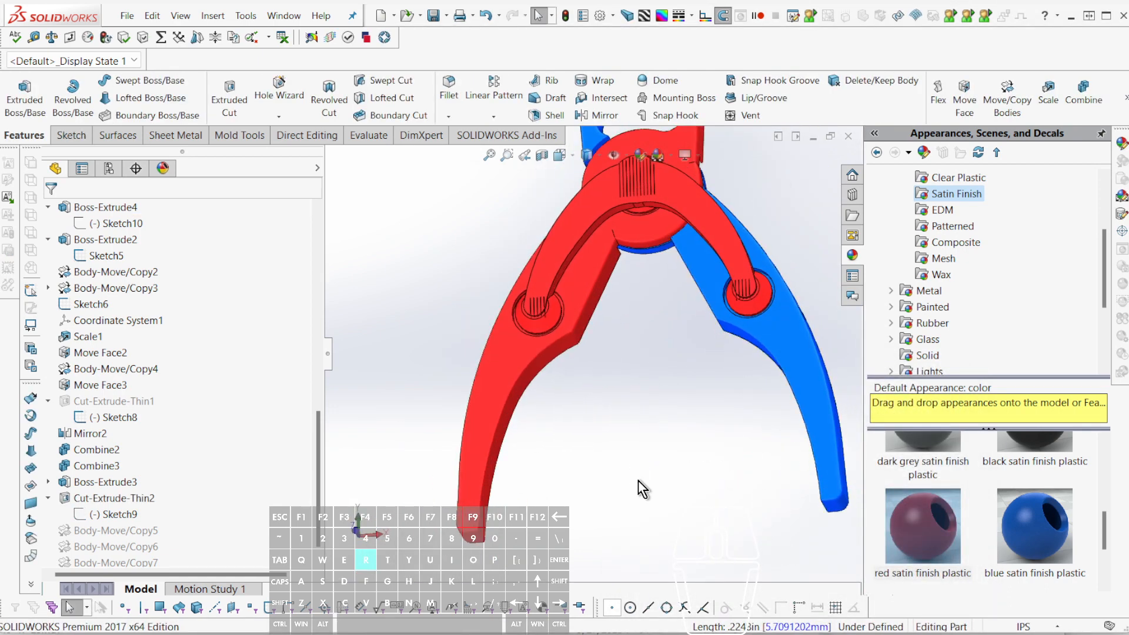
{"action": "scroll", "coordinate": [519, 523], "scroll_direction": "down", "scroll_amount": 4}
{"action": "left_click", "coordinate": [435, 519]}
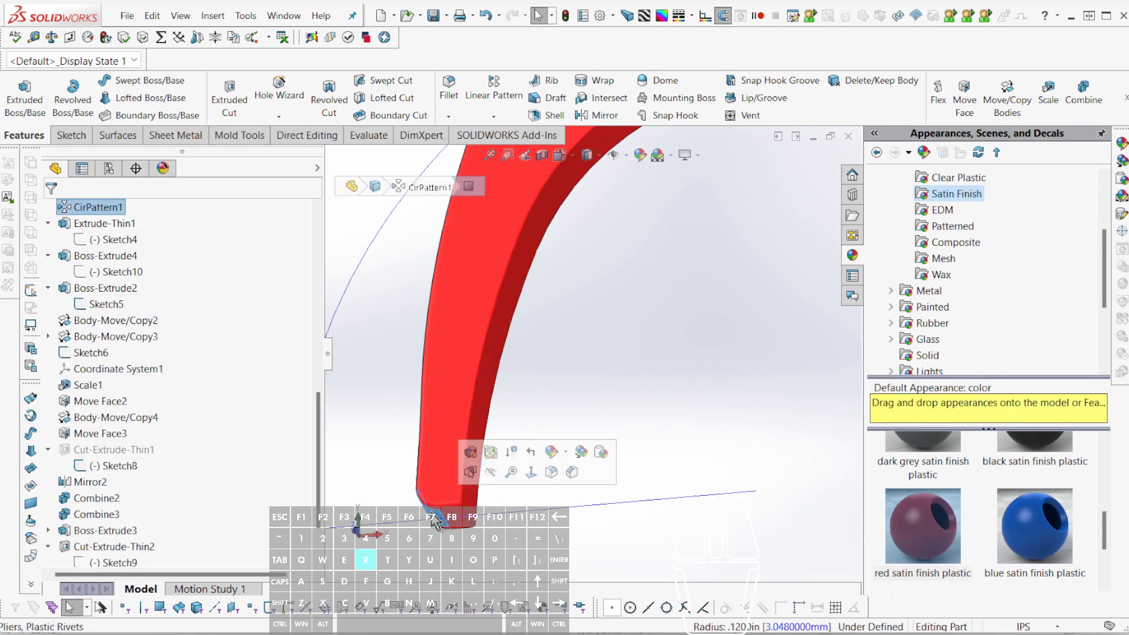
{"action": "scroll", "coordinate": [529, 458], "scroll_direction": "up", "scroll_amount": 5}
{"action": "scroll", "coordinate": [739, 378], "scroll_direction": "down", "scroll_amount": 5}
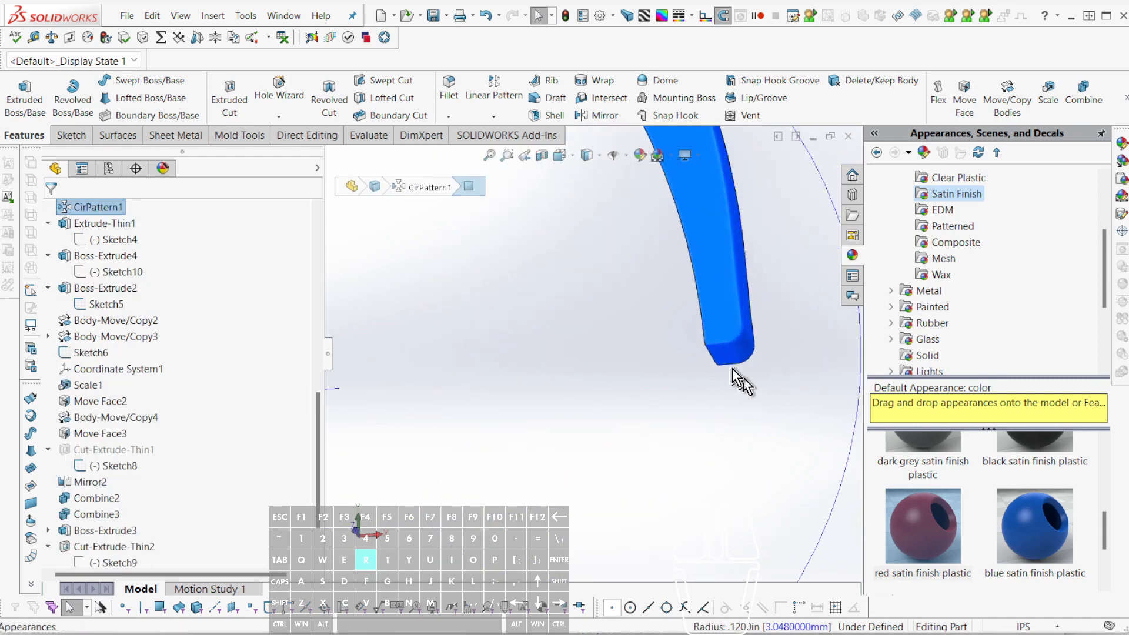
{"action": "left_click", "coordinate": [734, 335]}
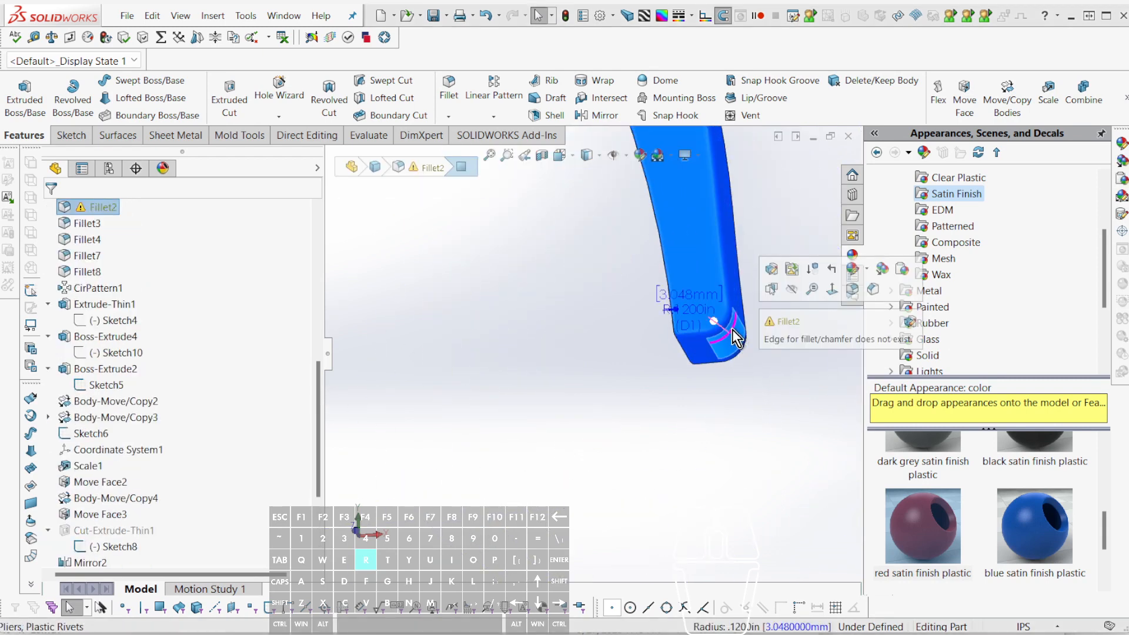
{"action": "left_click", "coordinate": [771, 270]}
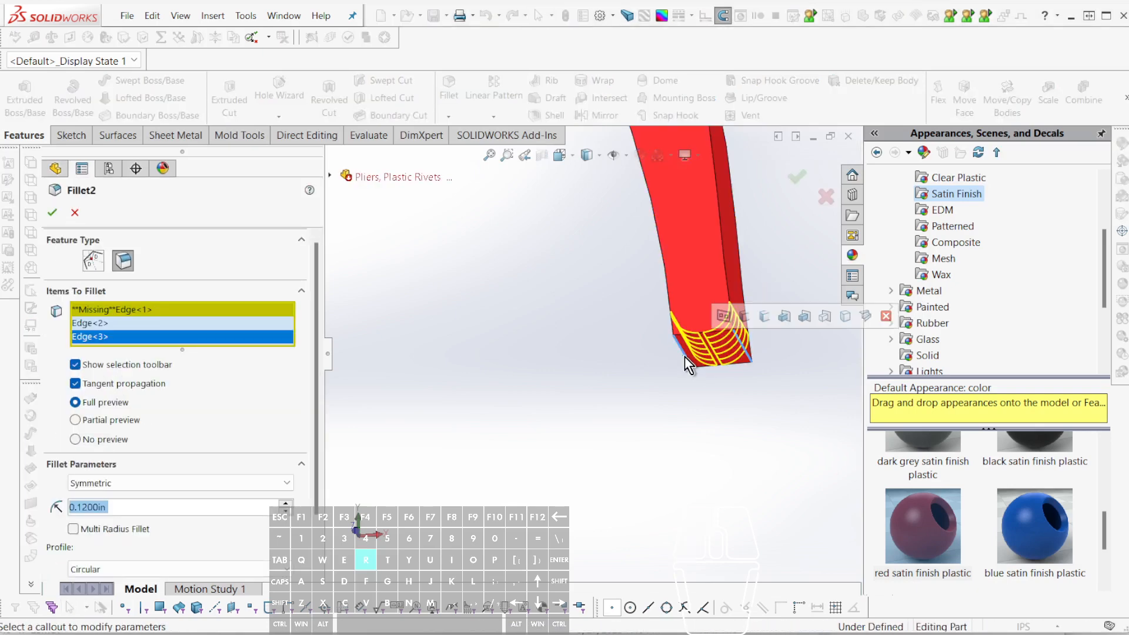
{"action": "key", "text": "Return"}
{"action": "key", "text": "Return"}
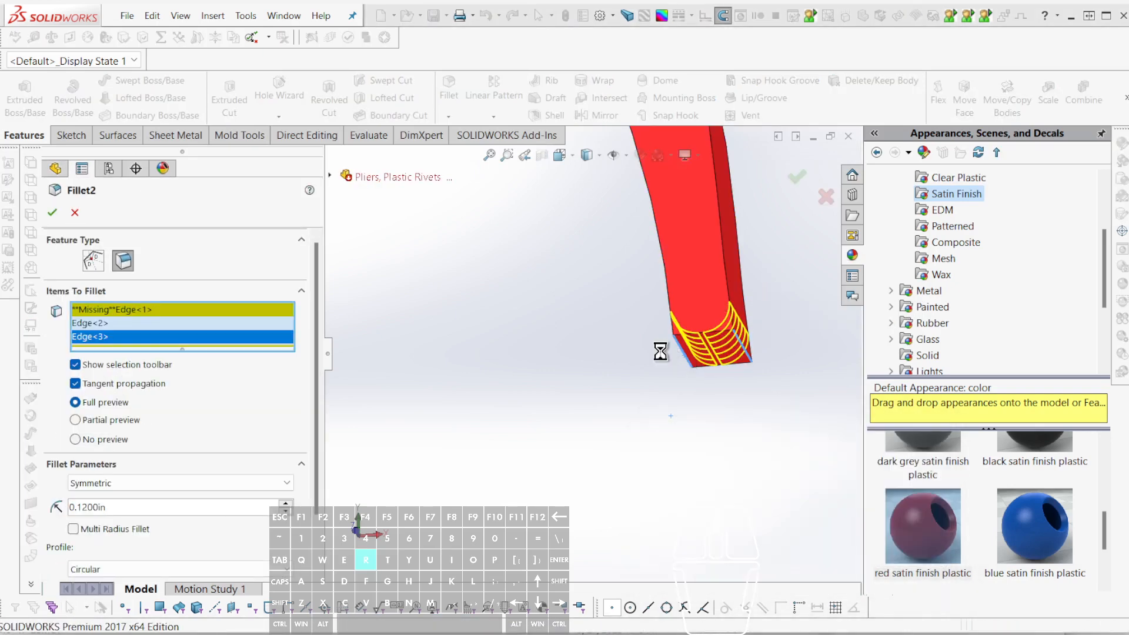
- Examine the rounded handle tip and the sharp edges of the spring arm around the pivot and rivet bosses
{"action": "middle_click_drag", "start_coordinate": [661, 351], "coordinate": [547, 218]}
{"action": "scroll", "coordinate": [554, 214], "scroll_direction": "down", "scroll_amount": 1}
{"action": "middle_click_drag", "start_coordinate": [617, 284], "coordinate": [628, 246]}
{"action": "scroll", "coordinate": [628, 245], "scroll_direction": "up", "scroll_amount": 3}
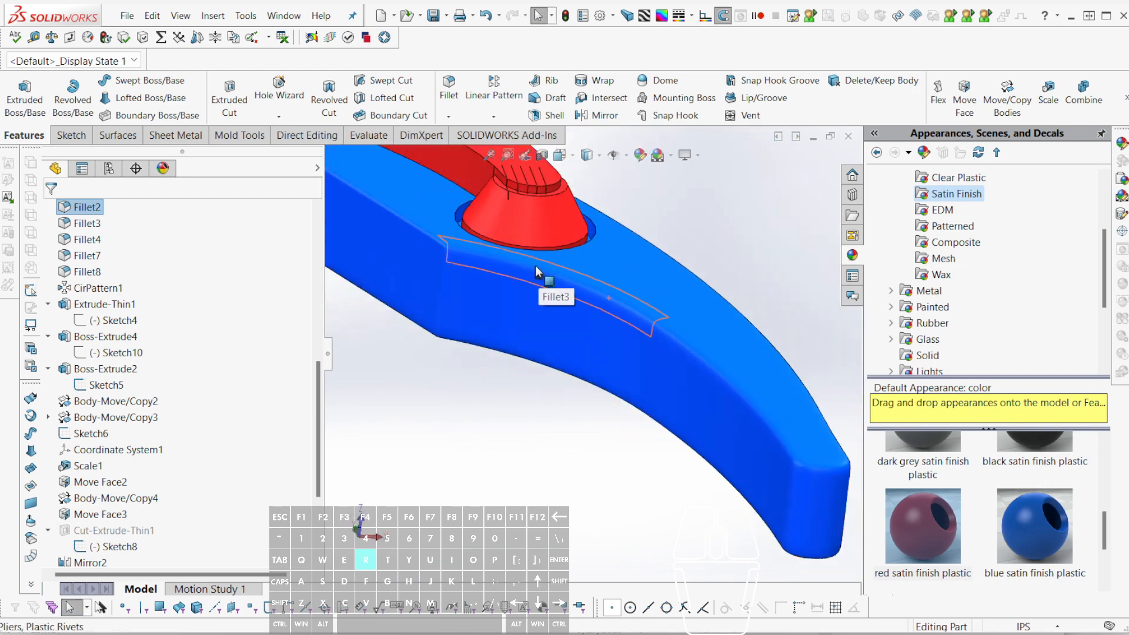
{"action": "middle_click_drag", "start_coordinate": [428, 241], "coordinate": [496, 270]}
{"action": "scroll", "coordinate": [494, 271], "scroll_direction": "down", "scroll_amount": 3}
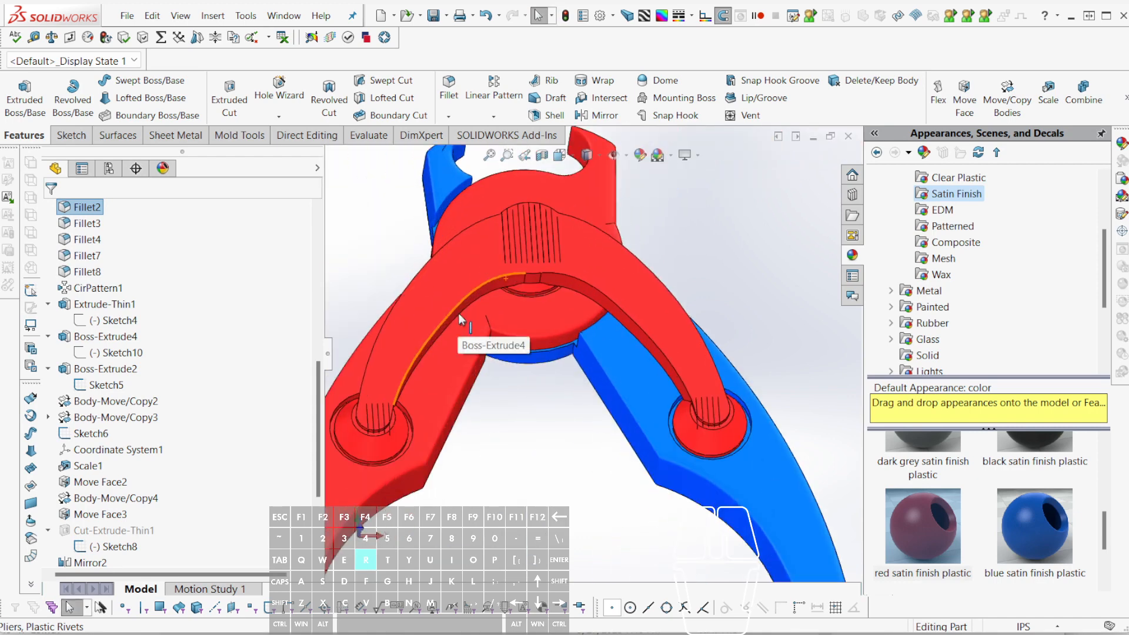
{"action": "scroll", "coordinate": [458, 314], "scroll_direction": "up", "scroll_amount": 3}
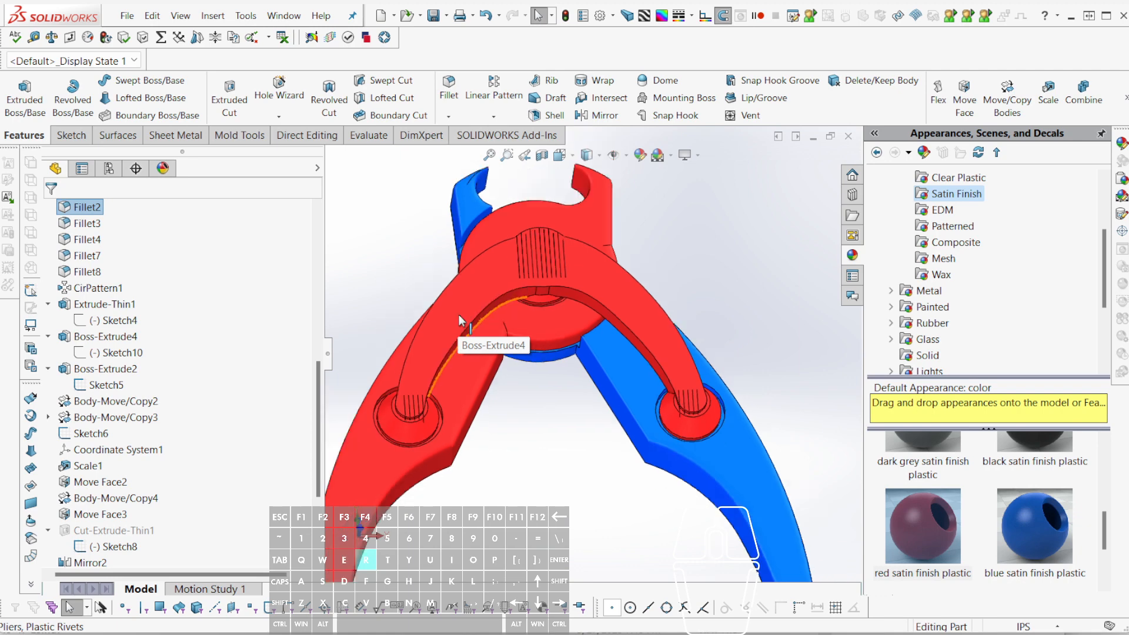
{"action": "scroll", "coordinate": [459, 326], "scroll_direction": "down", "scroll_amount": 3}
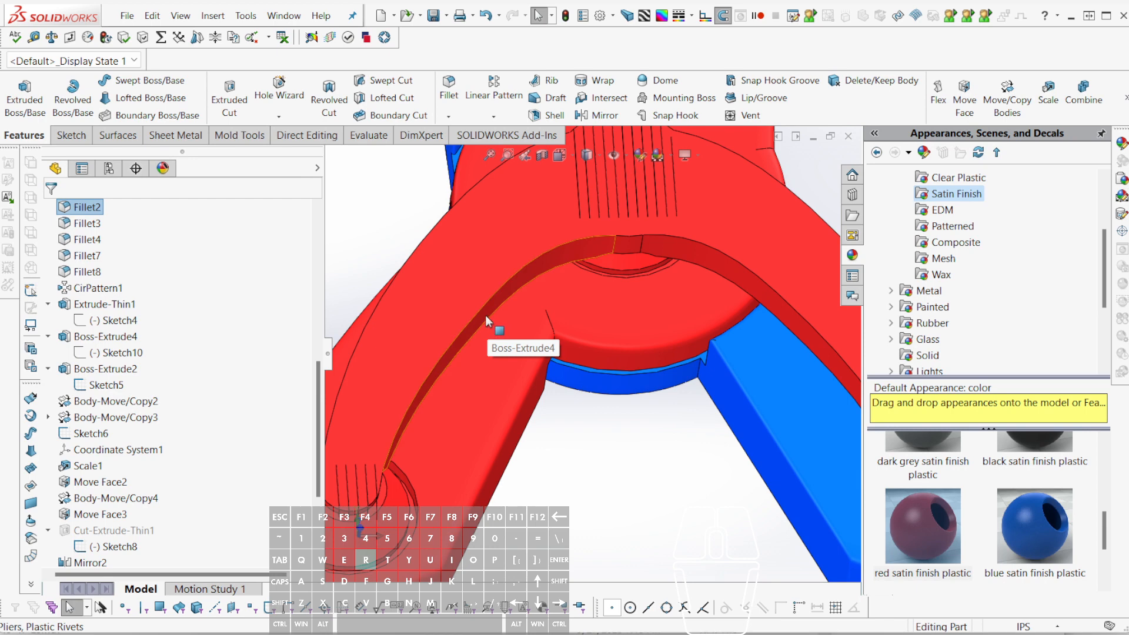
- Roll the feature history back to the point just after Mirror2, before Combine2
{"action": "left_click", "coordinate": [485, 315]}
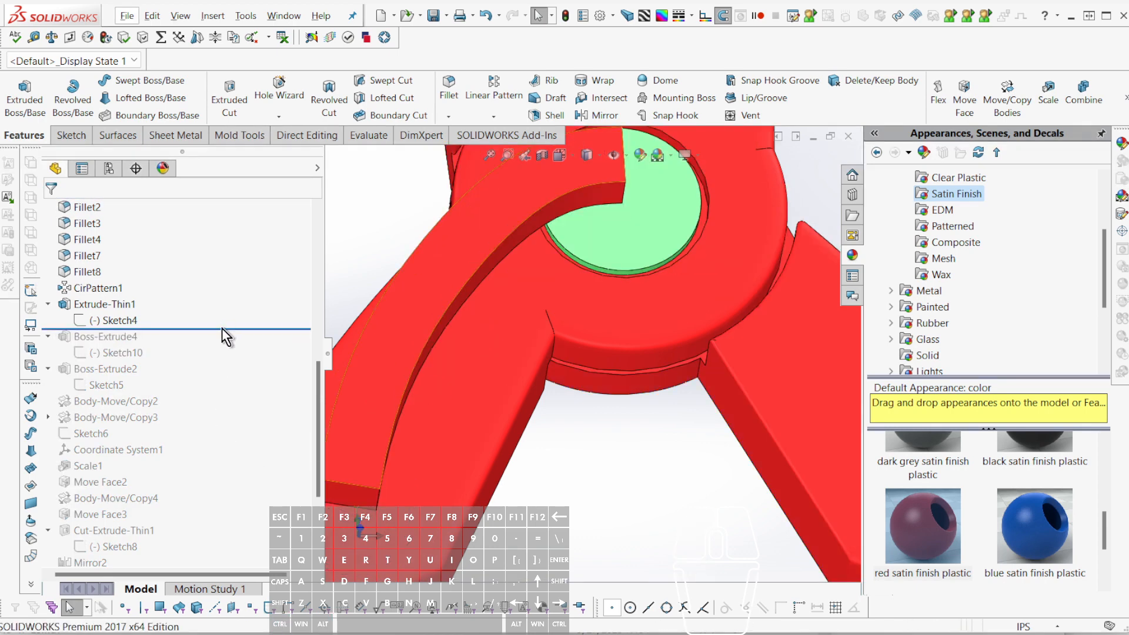
{"action": "left_click_drag", "start_coordinate": [227, 329], "coordinate": [252, 522]}
{"action": "scroll", "coordinate": [536, 462], "scroll_direction": "up", "scroll_amount": 3}
{"action": "scroll", "coordinate": [231, 463], "scroll_direction": "down", "scroll_amount": 3}
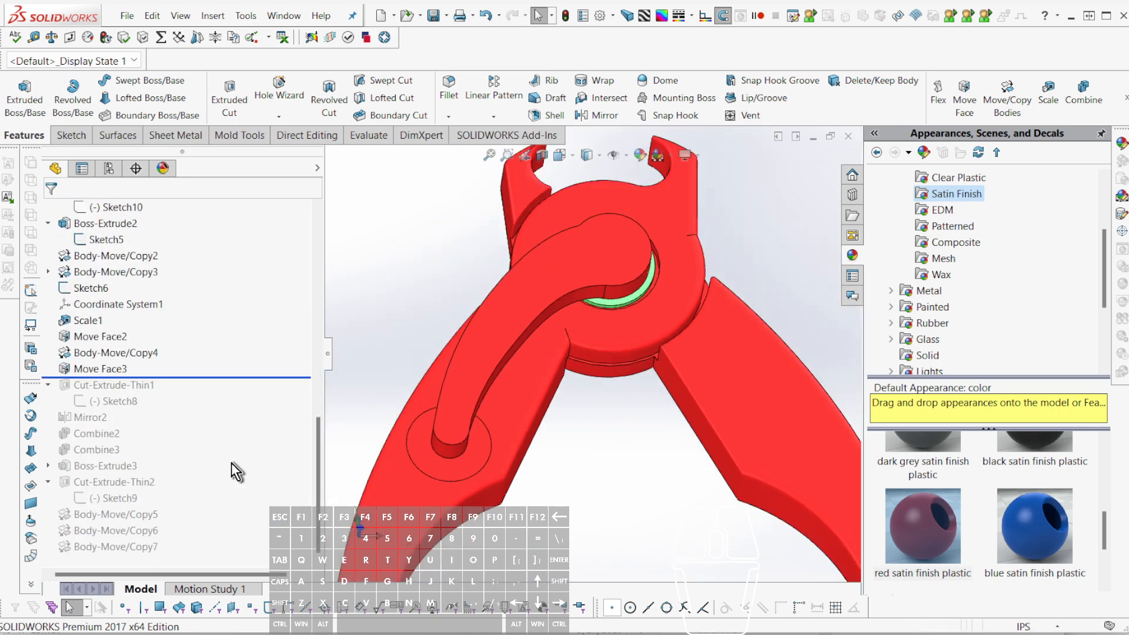
{"action": "left_click_drag", "start_coordinate": [224, 376], "coordinate": [228, 427]}
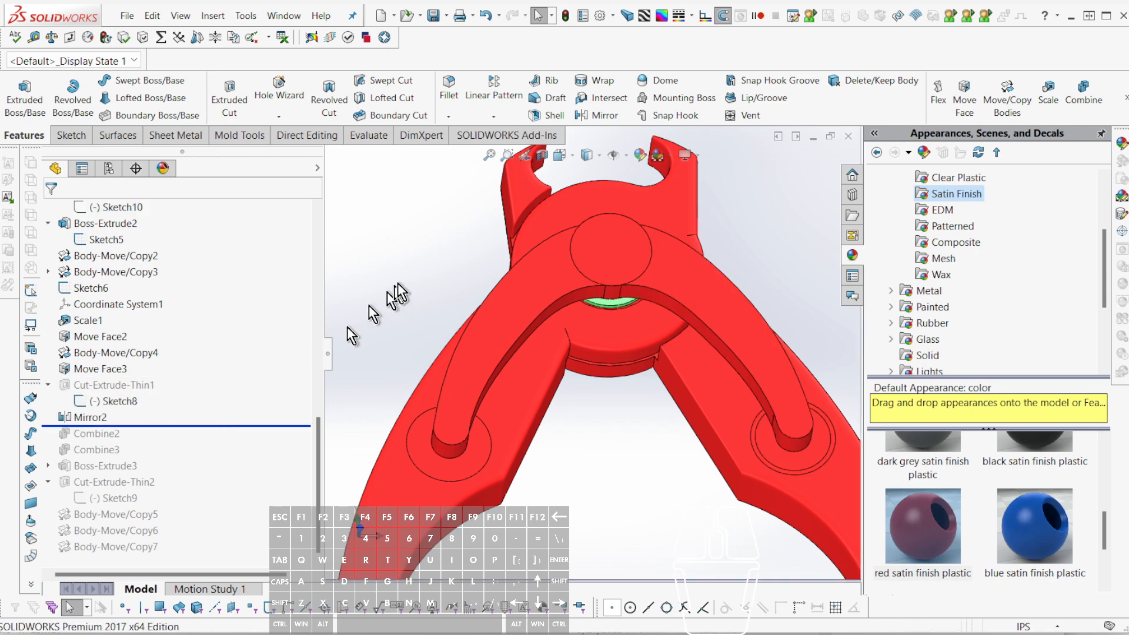
{"action": "middle_click_drag", "start_coordinate": [534, 295], "coordinate": [542, 380]}
{"action": "scroll", "coordinate": [646, 197], "scroll_direction": "down", "scroll_amount": 2}
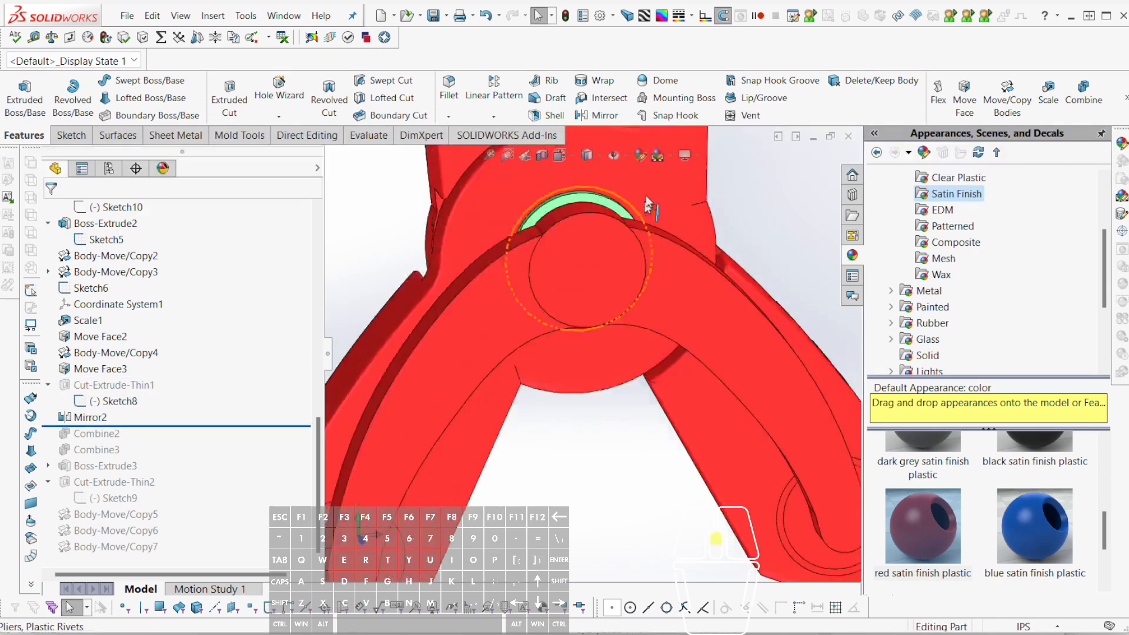
{"action": "scroll", "coordinate": [646, 196], "scroll_direction": "down", "scroll_amount": 2}
{"action": "middle_click_drag", "start_coordinate": [533, 276], "coordinate": [530, 250]}
{"action": "scroll", "coordinate": [531, 251], "scroll_direction": "up", "scroll_amount": 3}
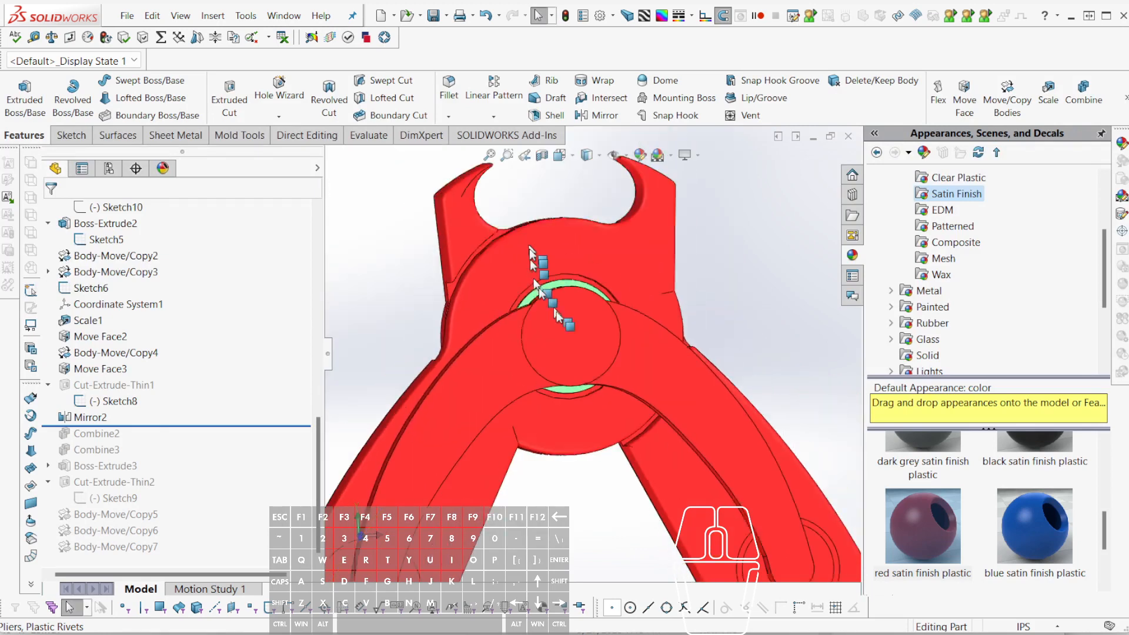
{"action": "scroll", "coordinate": [530, 259], "scroll_direction": "up", "scroll_amount": 2}
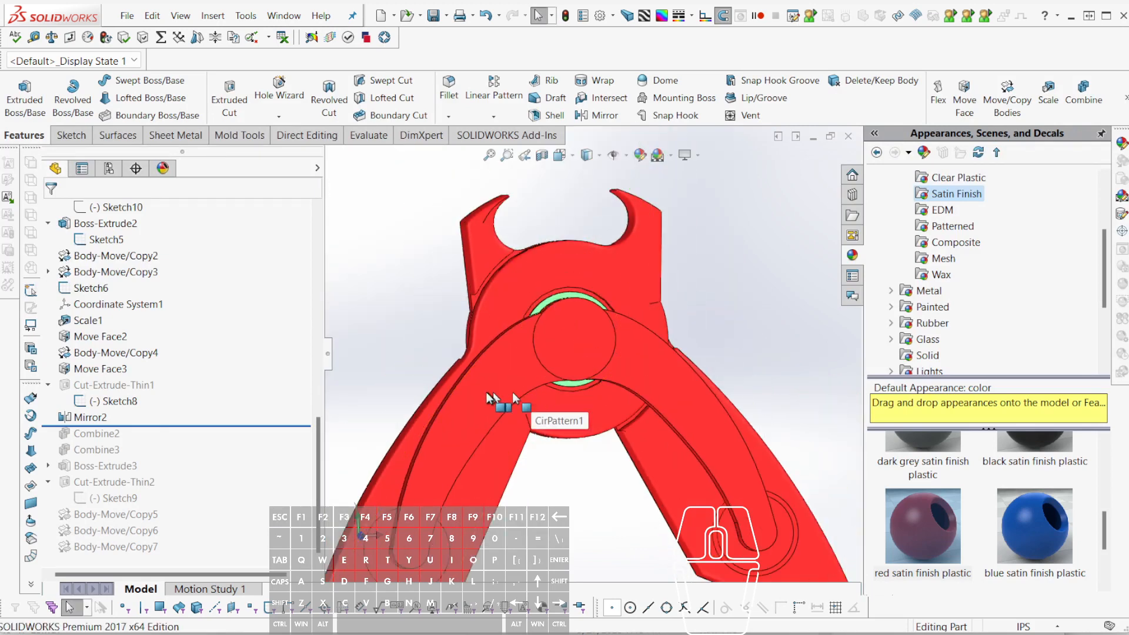
{"action": "key", "text": "f"}
{"action": "left_click", "coordinate": [463, 398]}
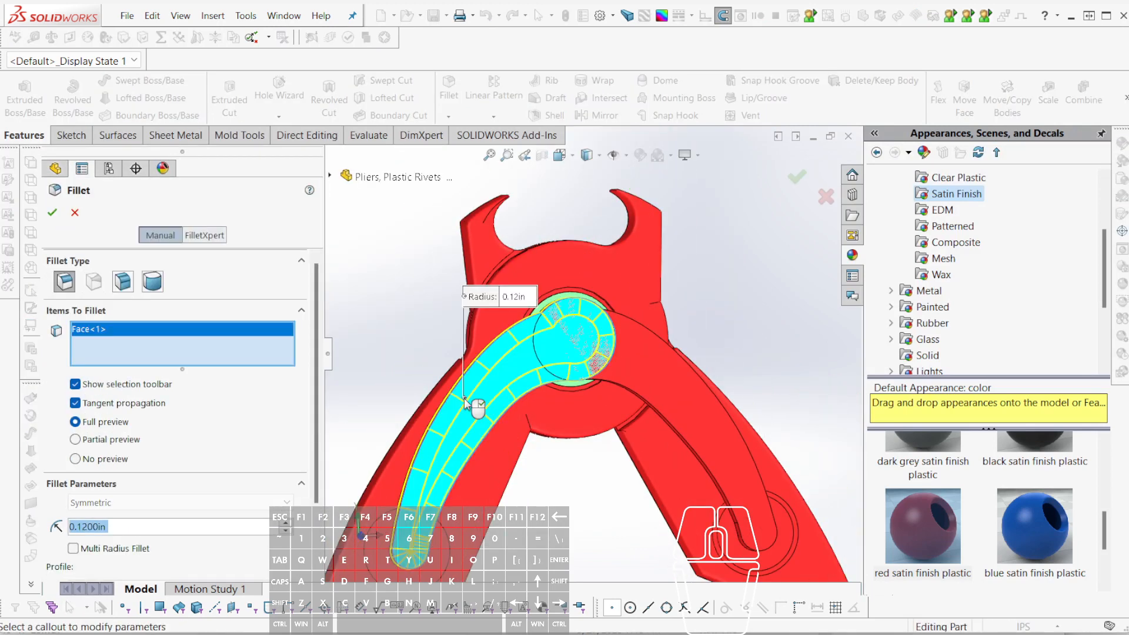
{"action": "key", "text": "Escape"}
- Fillet the spring arm's outer face with a 0.12 in radius ahead of Mirror2, and roll the history forward to the end
{"action": "left_click", "coordinate": [679, 404]}
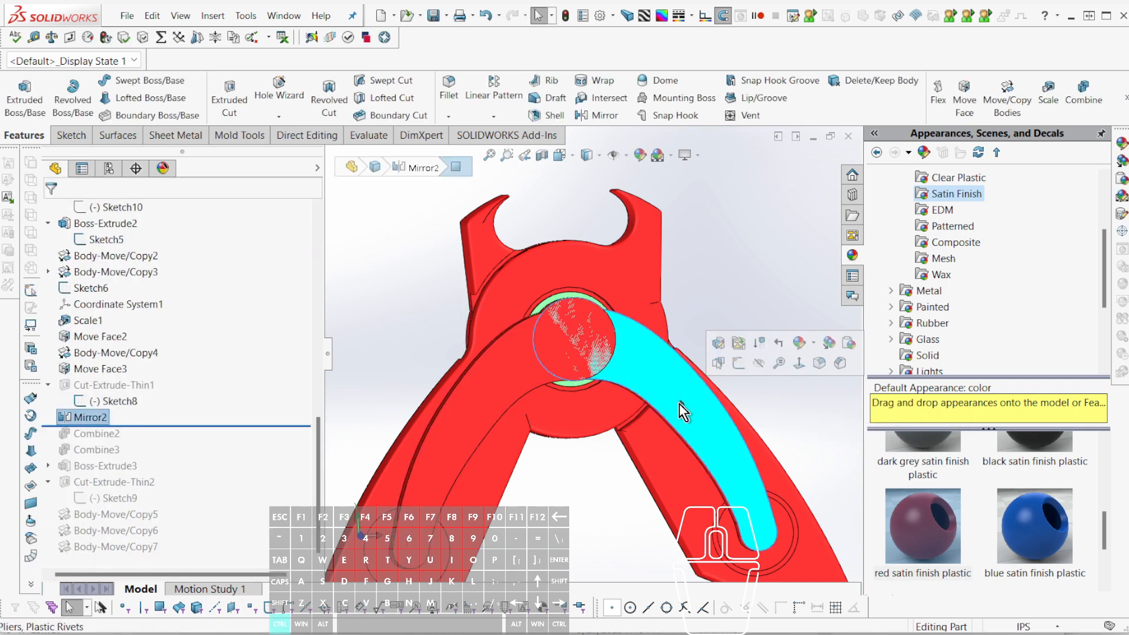
{"action": "key", "text": "ctrl+alt+r"}
{"action": "left_click", "coordinate": [477, 411]}
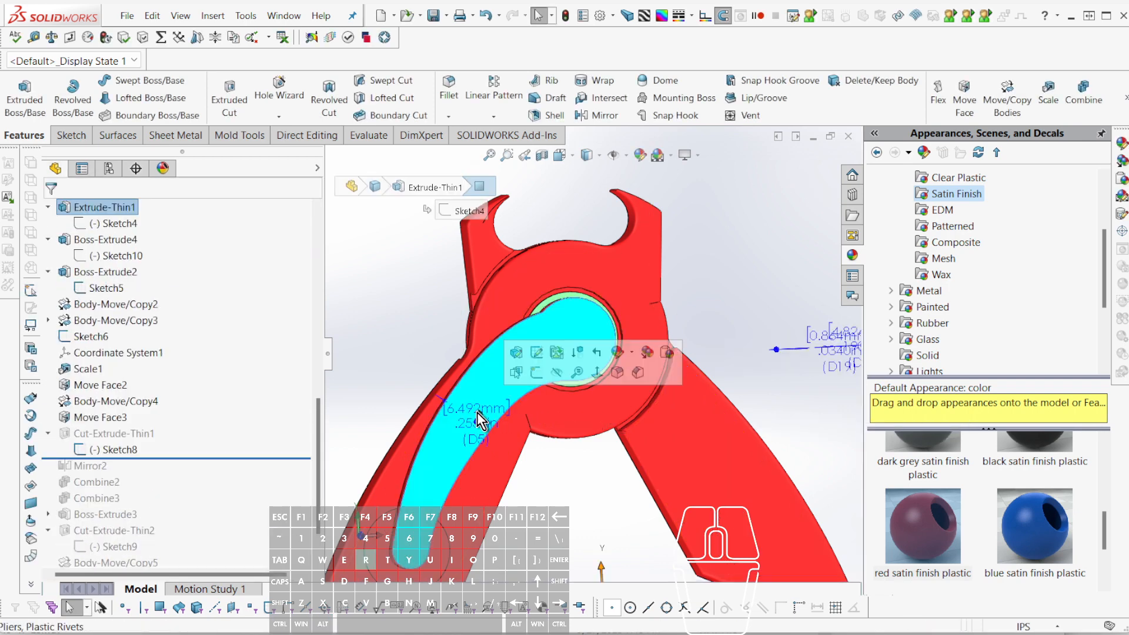
{"action": "key", "text": "f"}
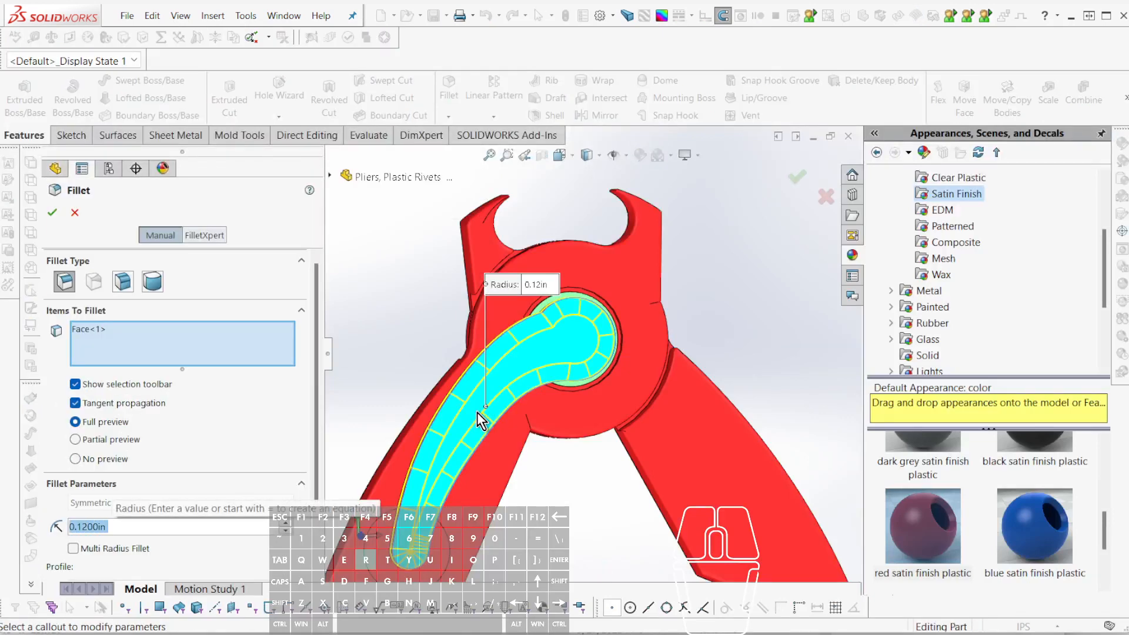
{"action": "key", "text": "Return"}
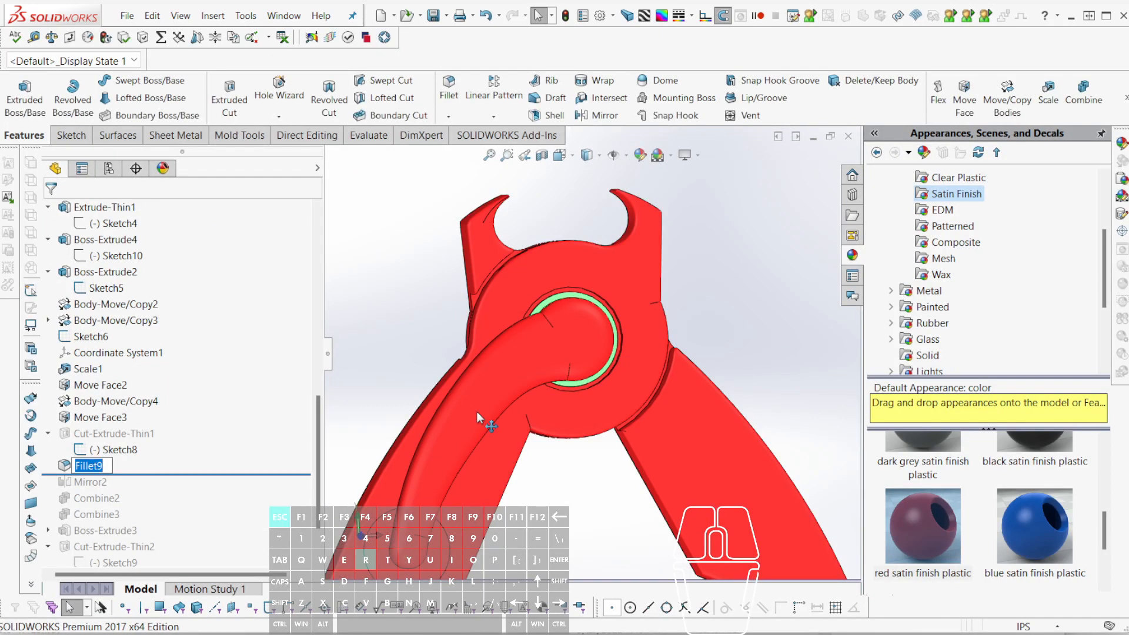
{"action": "left_click", "coordinate": [211, 475]}
{"action": "key", "text": "ctrl+shift+End"}
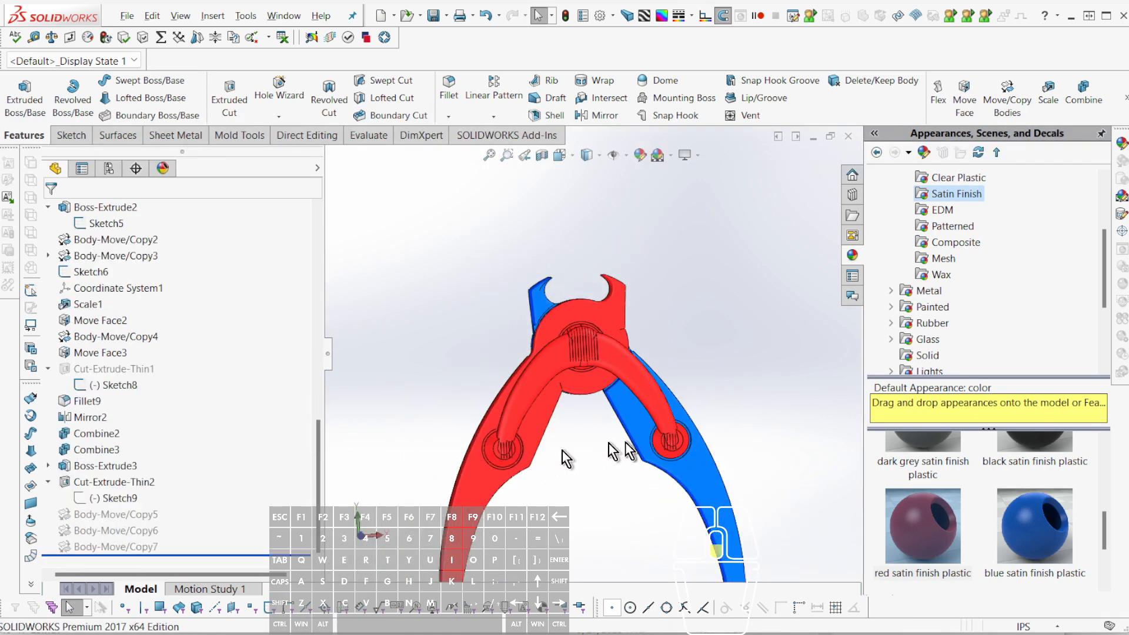
- Inspect the rounded spring arm, its grooves and both rivet bosses from several sides, and review the start of the feature history
{"action": "scroll", "coordinate": [647, 352], "scroll_direction": "down", "scroll_amount": 8}
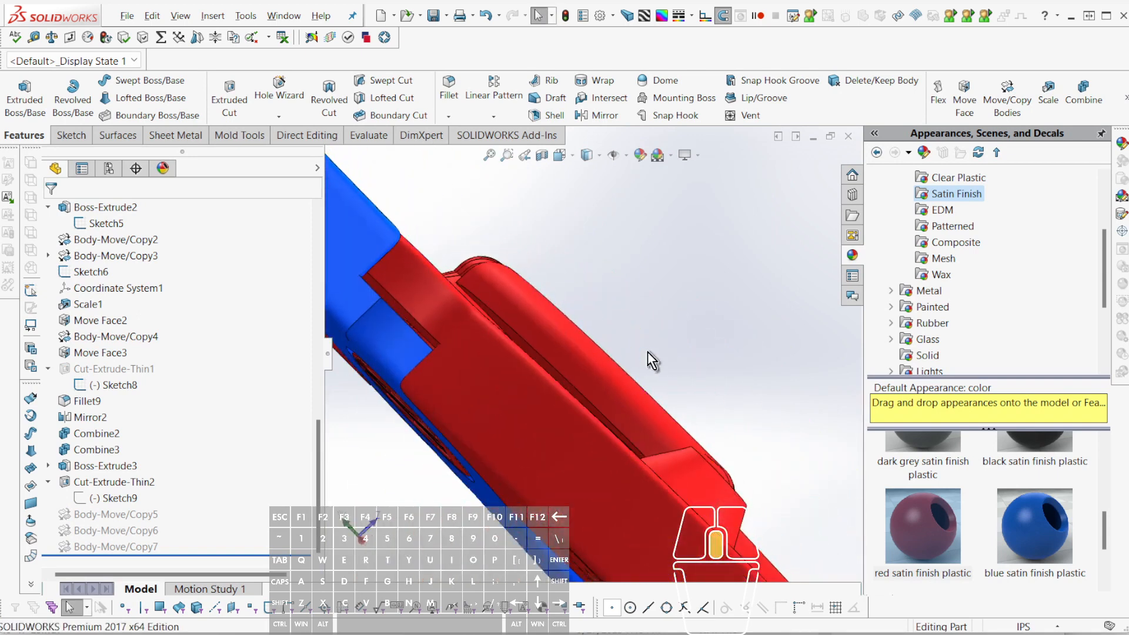
{"action": "scroll", "coordinate": [647, 352], "scroll_direction": "up", "scroll_amount": 1}
{"action": "scroll", "coordinate": [591, 386], "scroll_direction": "up", "scroll_amount": 2}
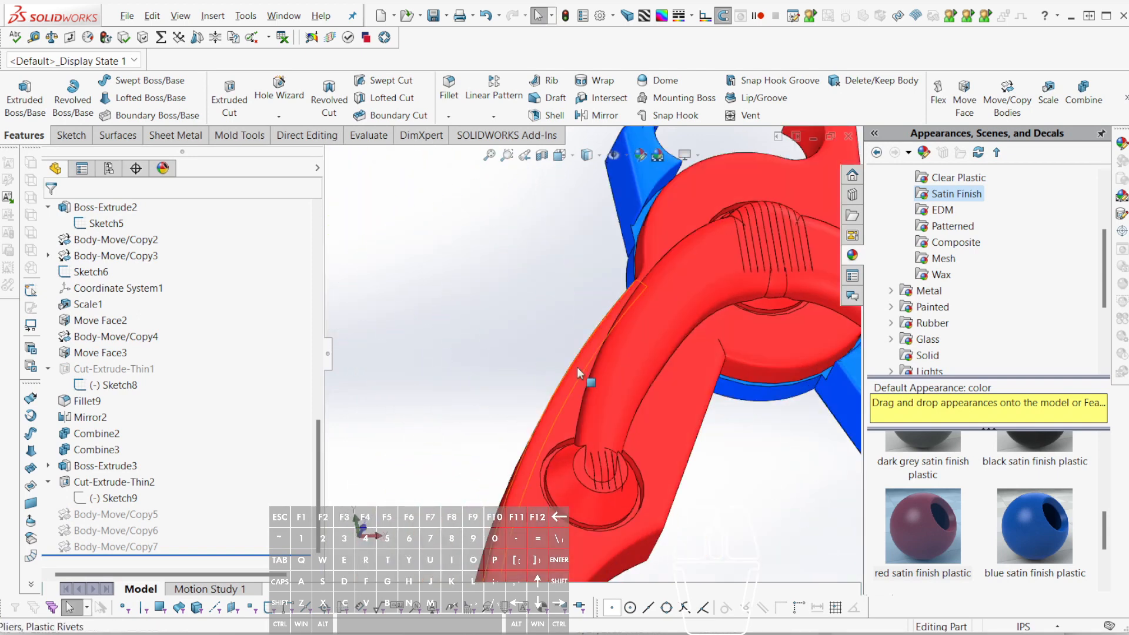
{"action": "scroll", "coordinate": [704, 306], "scroll_direction": "up", "scroll_amount": 4}
{"action": "scroll", "coordinate": [764, 434], "scroll_direction": "down", "scroll_amount": 6}
{"action": "middle_click_drag", "start_coordinate": [765, 436], "coordinate": [541, 352]}
{"action": "scroll", "coordinate": [683, 525], "scroll_direction": "up", "scroll_amount": 4}
{"action": "scroll", "coordinate": [588, 361], "scroll_direction": "down", "scroll_amount": 5}
{"action": "scroll", "coordinate": [588, 361], "scroll_direction": "up", "scroll_amount": 5}
{"action": "scroll", "coordinate": [596, 457], "scroll_direction": "up", "scroll_amount": 2}
{"action": "scroll", "coordinate": [542, 352], "scroll_direction": "down", "scroll_amount": 3}
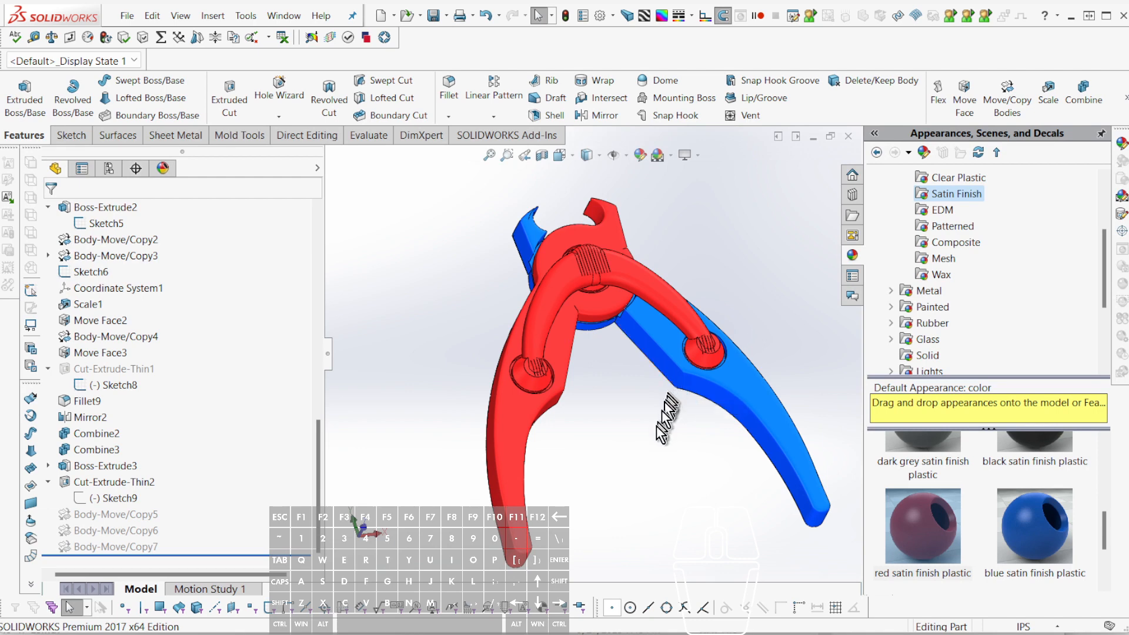
{"action": "left_click", "coordinate": [317, 389]}
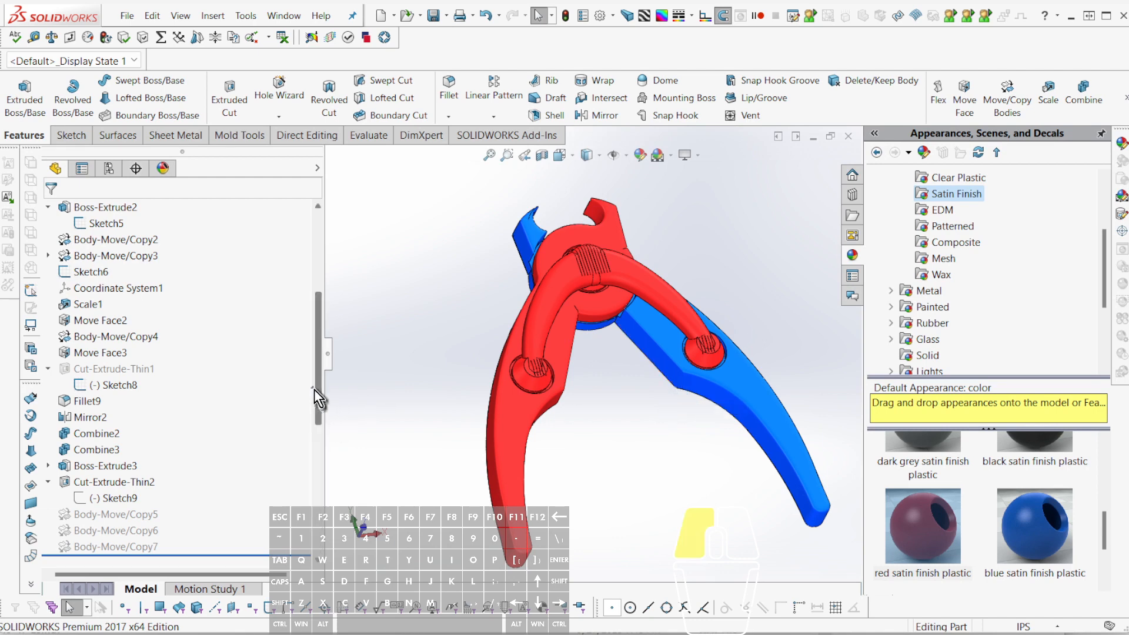
{"action": "left_click_drag", "start_coordinate": [317, 389], "coordinate": [322, 298]}
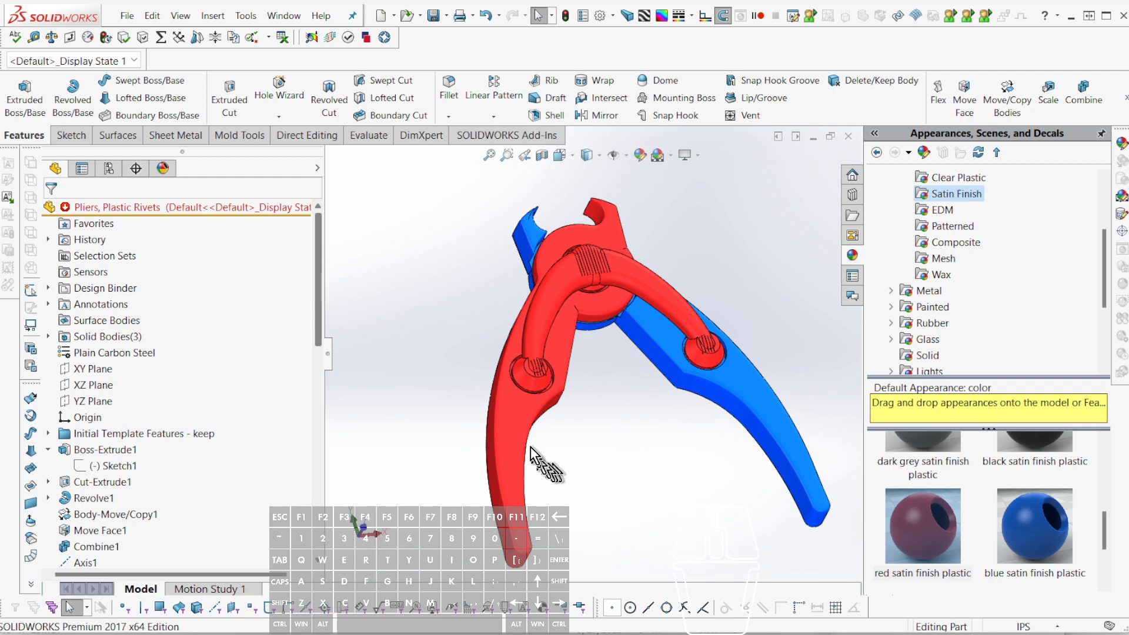
- Apply the black satin finish plastic appearance to the whole spring arm body
{"action": "left_click_drag", "start_coordinate": [1035, 444], "coordinate": [639, 290]}
{"action": "left_click", "coordinate": [639, 290]}
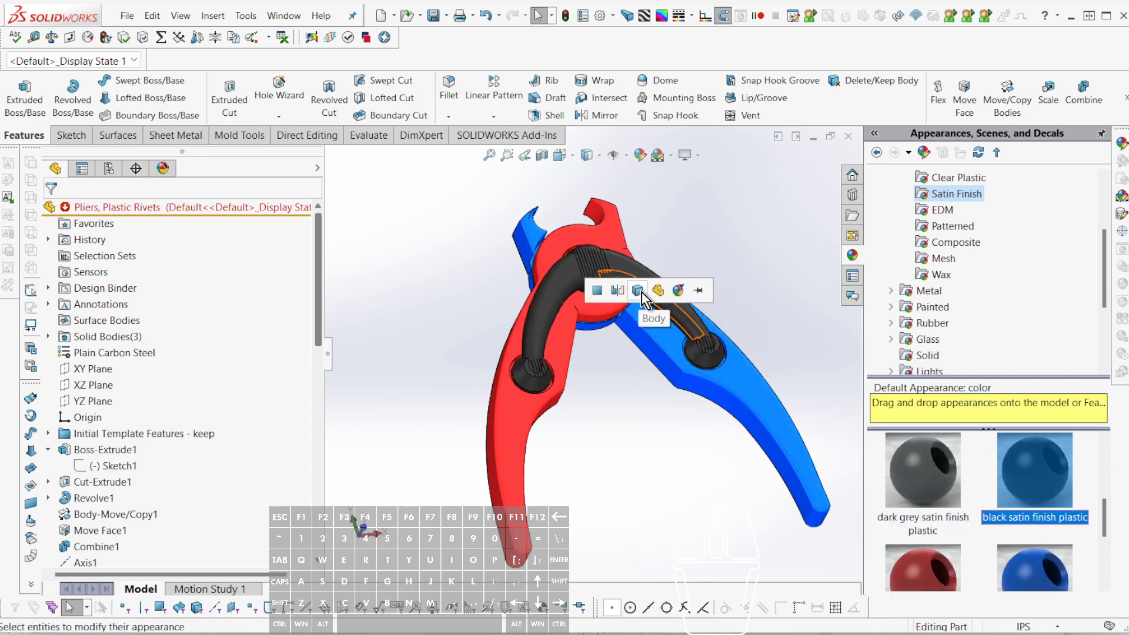
{"action": "middle_click_drag", "start_coordinate": [640, 291], "coordinate": [618, 364]}
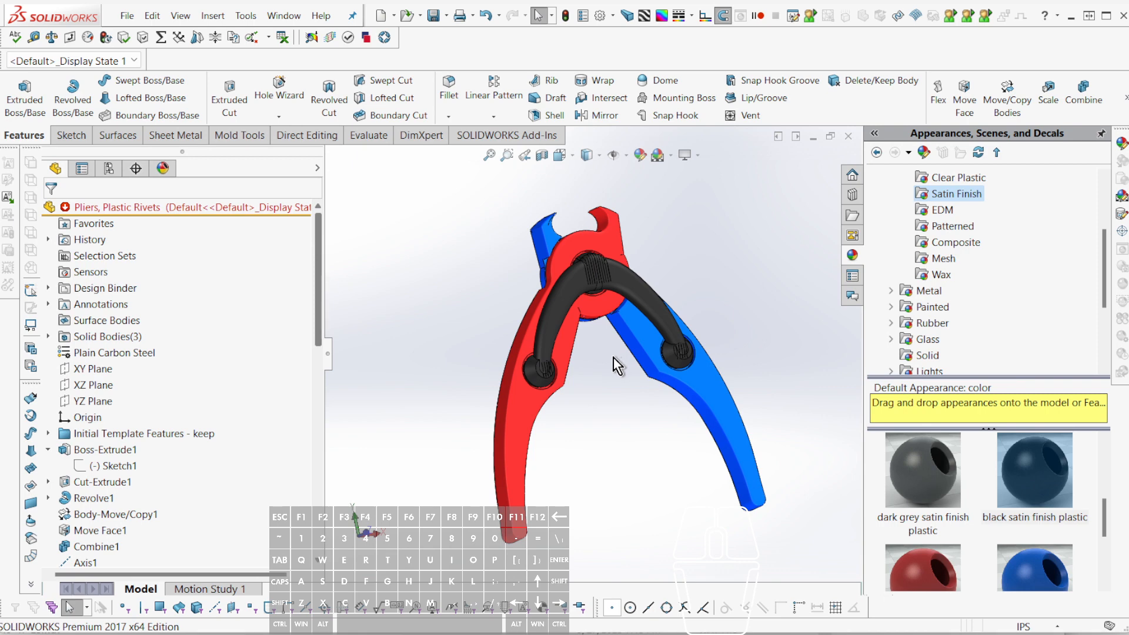
- Examine the two jaw tips and the area where they meet above the pivot from several angles
{"action": "middle_click_drag", "start_coordinate": [615, 356], "coordinate": [579, 380]}
{"action": "scroll", "coordinate": [627, 283], "scroll_direction": "down", "scroll_amount": 5}
{"action": "scroll", "coordinate": [581, 321], "scroll_direction": "up", "scroll_amount": 2}
{"action": "scroll", "coordinate": [602, 337], "scroll_direction": "up", "scroll_amount": 2}
{"action": "scroll", "coordinate": [622, 383], "scroll_direction": "up", "scroll_amount": 2}
{"action": "scroll", "coordinate": [576, 209], "scroll_direction": "down", "scroll_amount": 3}
{"action": "middle_click_drag", "start_coordinate": [577, 209], "coordinate": [606, 246]}
{"action": "scroll", "coordinate": [557, 264], "scroll_direction": "up", "scroll_amount": 3}
{"action": "middle_click_drag", "start_coordinate": [557, 263], "coordinate": [590, 249]}
{"action": "scroll", "coordinate": [605, 236], "scroll_direction": "up", "scroll_amount": 1}
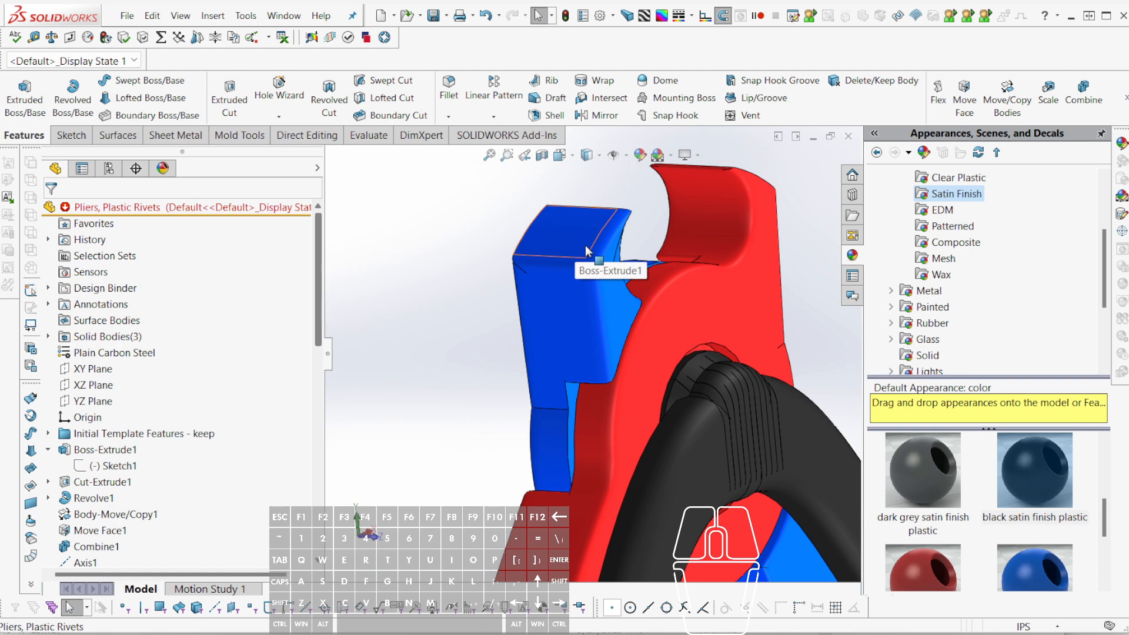
{"action": "mouse_move", "coordinate": [586, 251]}
{"action": "middle_mouse_down"}
{"action": "mouse_move", "coordinate": [624, 260]}
{"action": "mouse_move", "coordinate": [569, 247]}
{"action": "middle_mouse_up"}
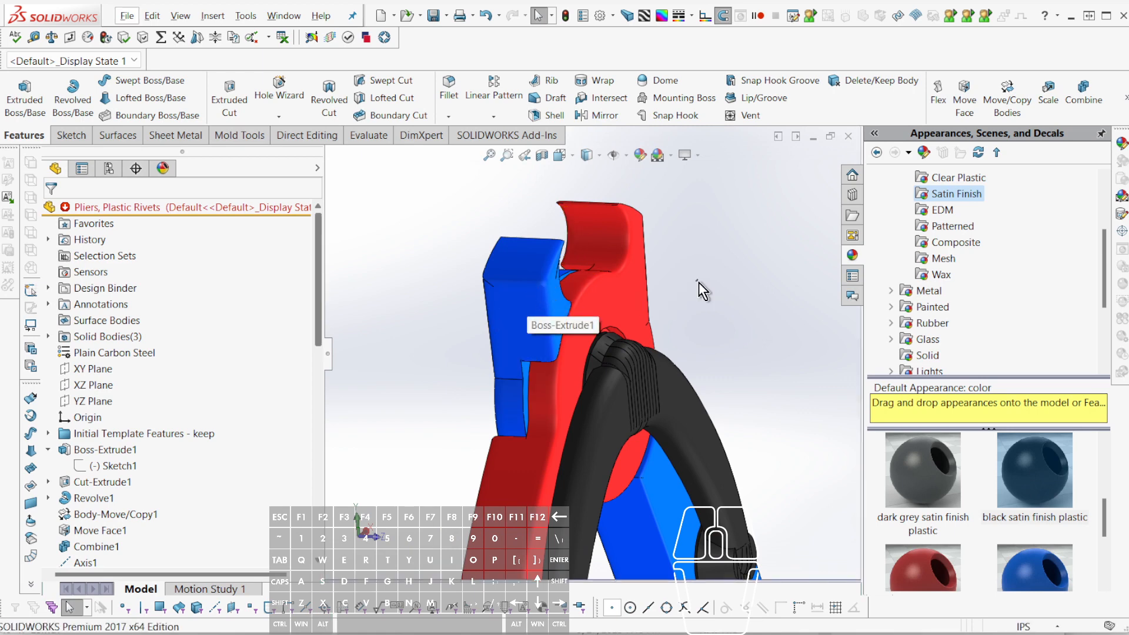
- Make a backup copy of Pliers, Plastic Rivets.SLDPRT in its project folder, leaving the open part under its current name
{"action": "key", "text": "ctrl+shift+s"}
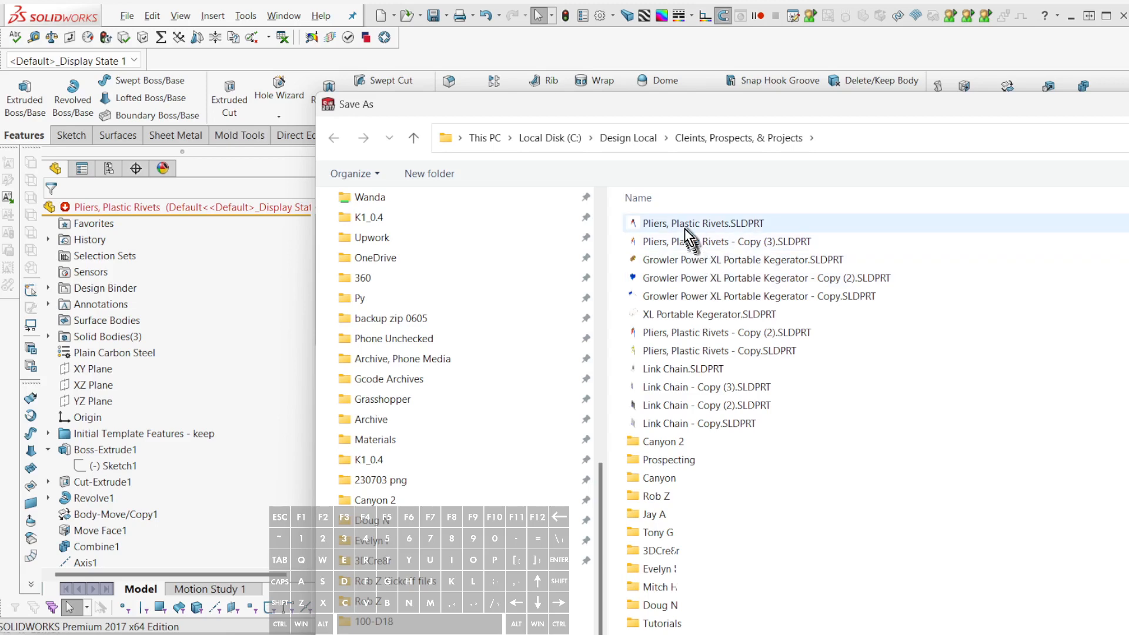
{"action": "left_click_drag", "start_coordinate": [685, 228], "coordinate": [903, 358], "text": "ctrl"}
{"action": "key", "text": "Escape"}
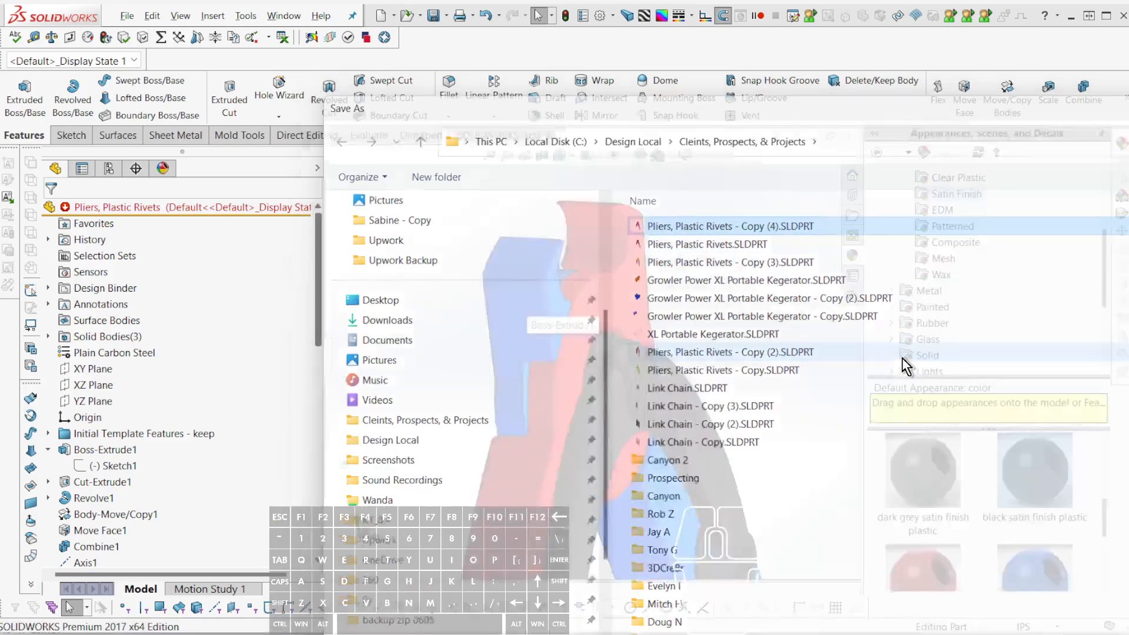
- Roll the feature history back to just after Fillet8, before CirPattern1
{"action": "scroll", "coordinate": [604, 273], "scroll_direction": "down", "scroll_amount": 3}
{"action": "left_click", "coordinate": [452, 265]}
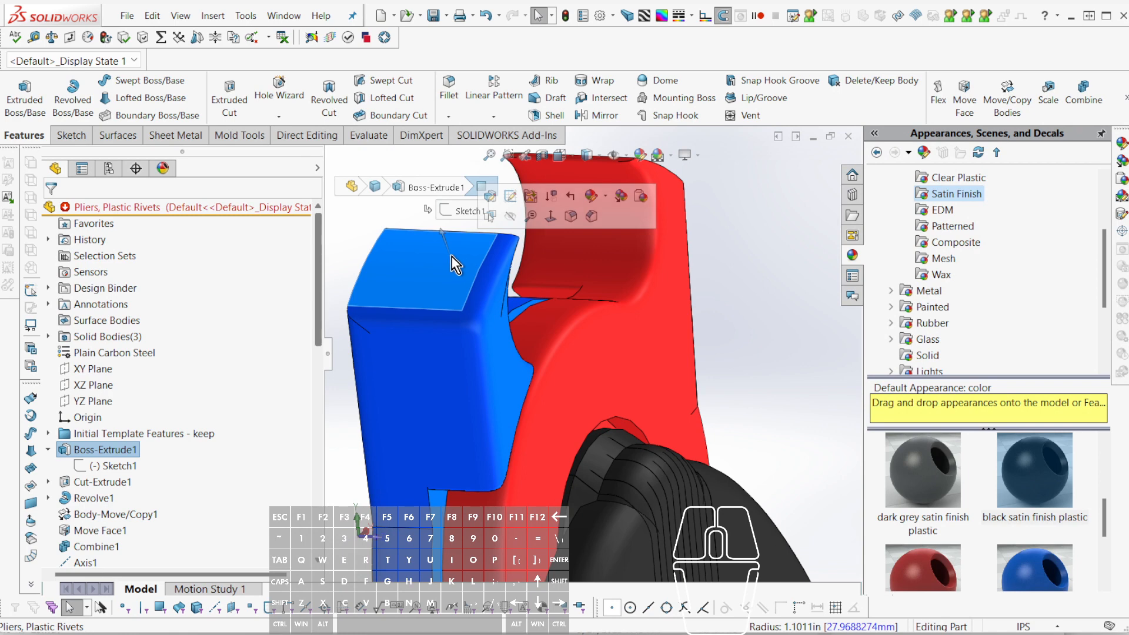
{"action": "left_click", "coordinate": [577, 255]}
{"action": "key", "text": "r"}
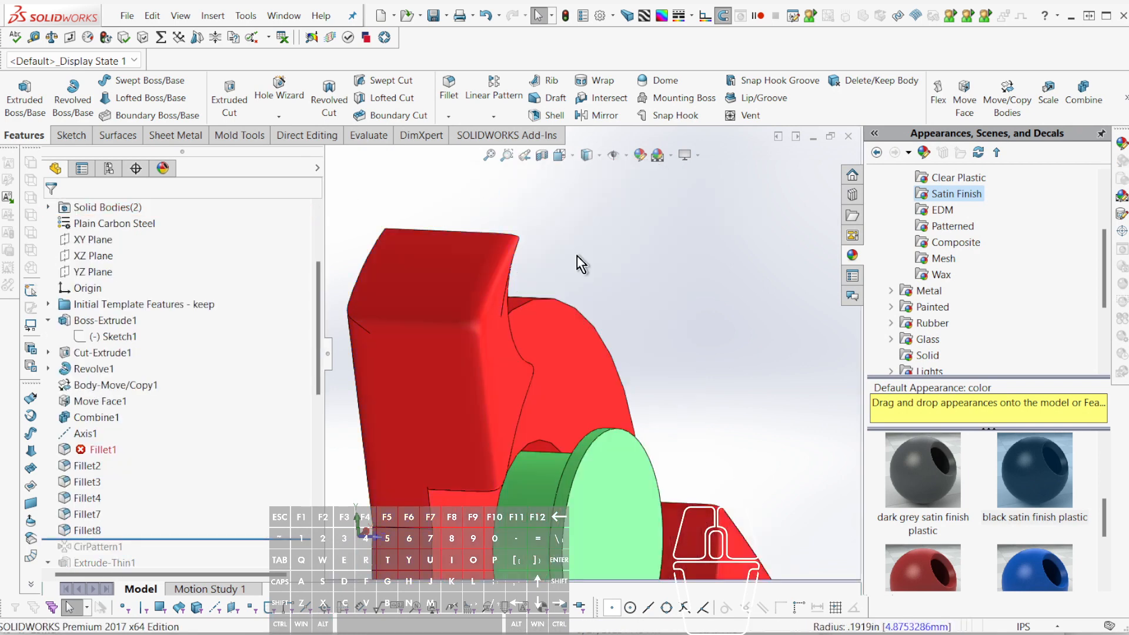
{"action": "mouse_move", "coordinate": [576, 255]}
{"action": "middle_mouse_down"}
{"action": "mouse_move", "coordinate": [618, 315]}
{"action": "mouse_move", "coordinate": [574, 323]}
{"action": "mouse_move", "coordinate": [641, 305]}
{"action": "mouse_move", "coordinate": [418, 300]}
{"action": "mouse_move", "coordinate": [558, 315]}
{"action": "mouse_move", "coordinate": [518, 344]}
{"action": "mouse_move", "coordinate": [504, 323]}
{"action": "mouse_move", "coordinate": [562, 260]}
{"action": "mouse_move", "coordinate": [596, 194]}
{"action": "mouse_move", "coordinate": [582, 276]}
{"action": "middle_mouse_up"}
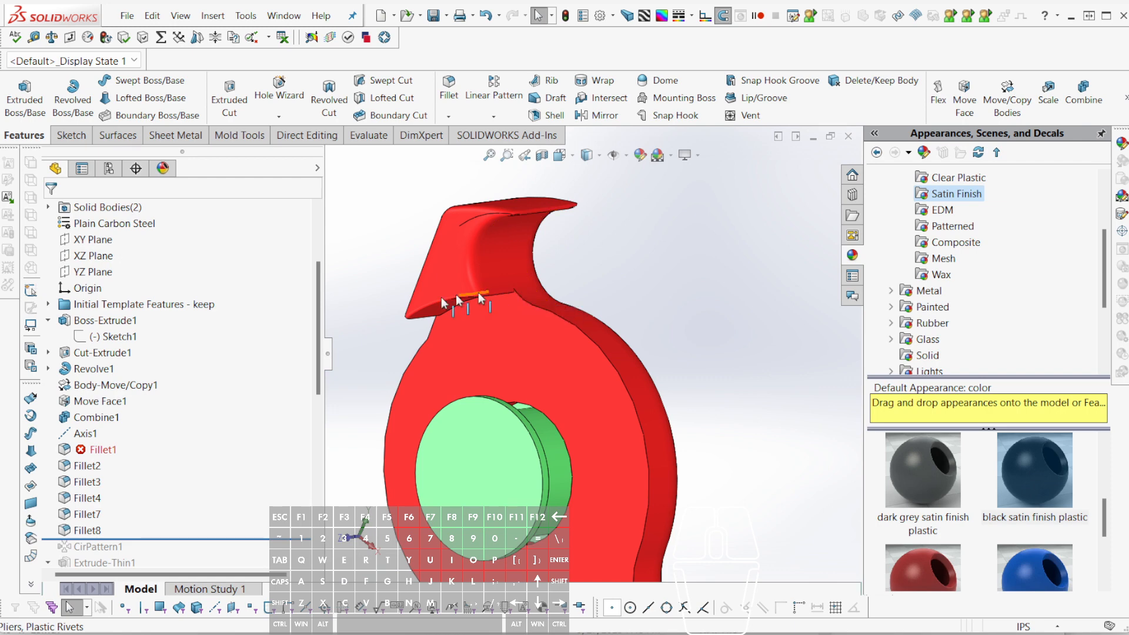
- Start a sketch on the YZ Plane and draw a vertical construction line from the origin to above the jaw tip
{"action": "left_click", "coordinate": [93, 257]}
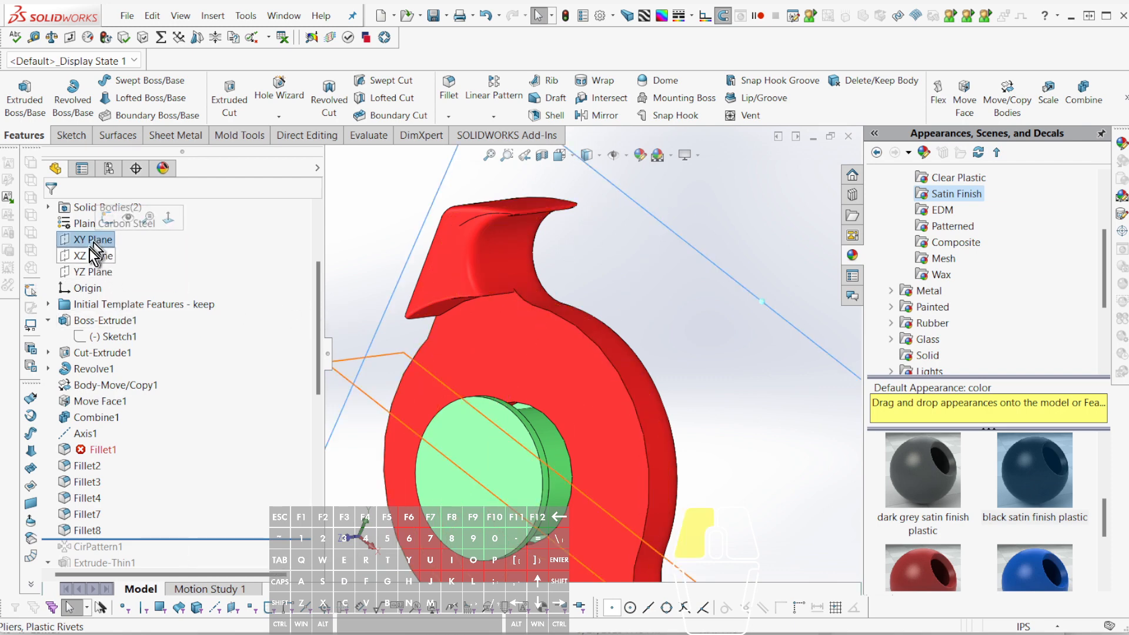
{"action": "left_click", "coordinate": [88, 272]}
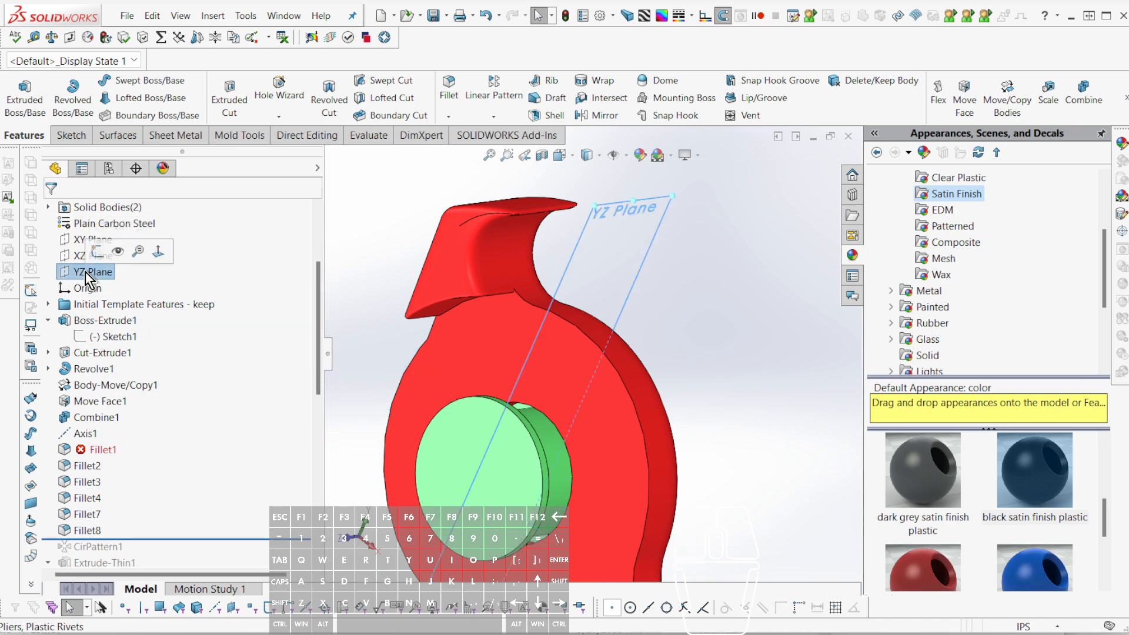
{"action": "key", "text": "c"}
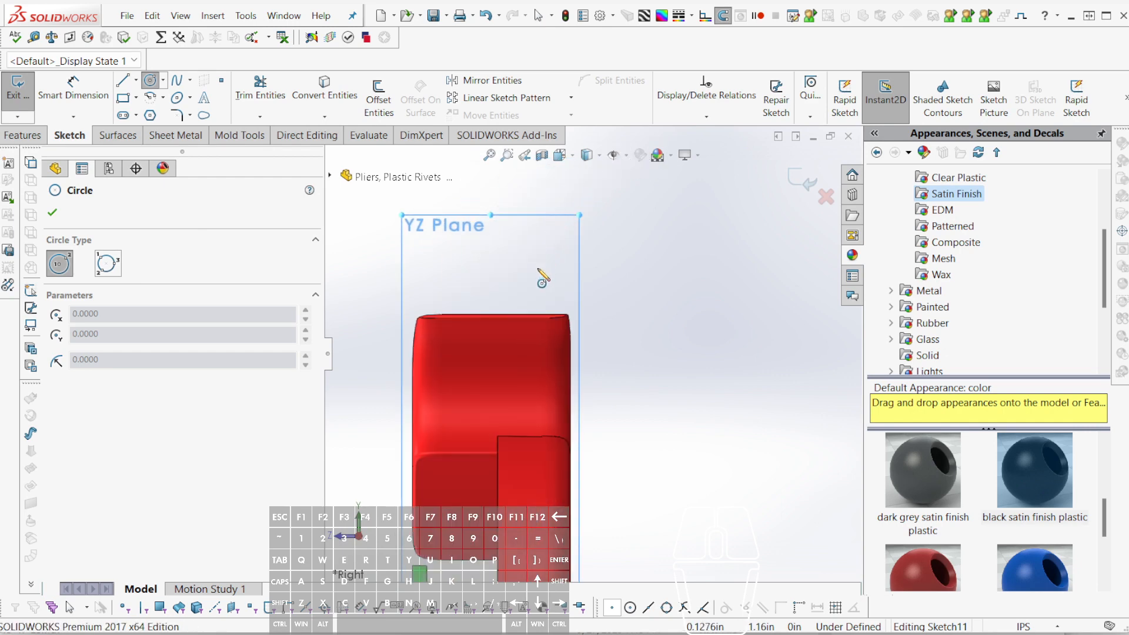
{"action": "key", "text": "alt+c"}
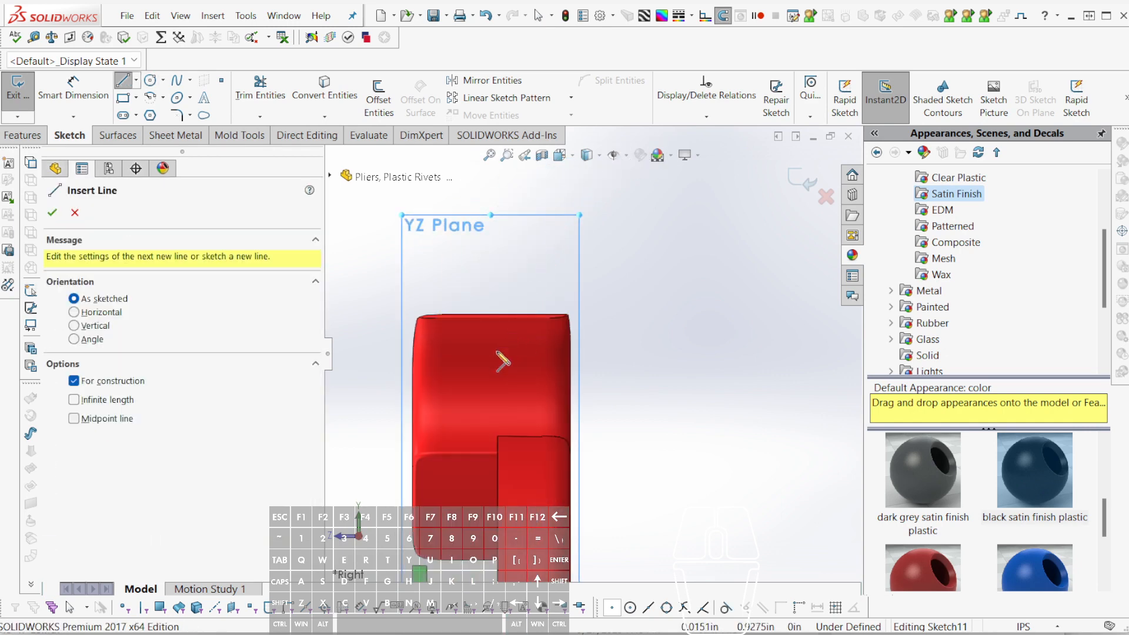
{"action": "scroll", "coordinate": [500, 355], "scroll_direction": "up", "scroll_amount": 8}
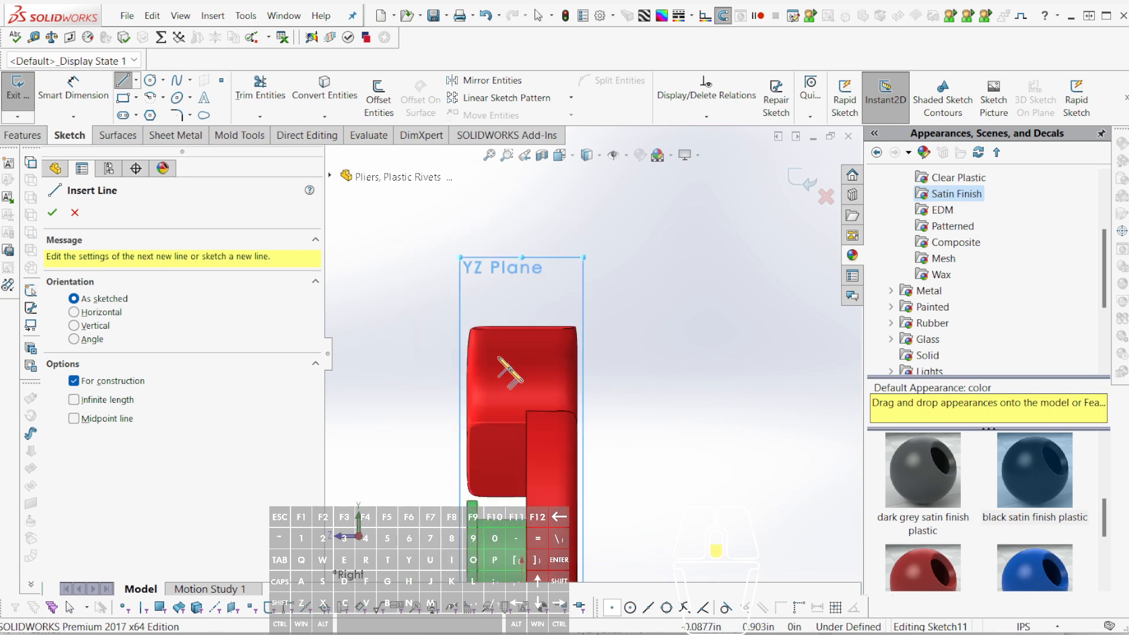
{"action": "scroll", "coordinate": [541, 375], "scroll_direction": "down", "scroll_amount": 2}
{"action": "scroll", "coordinate": [618, 404], "scroll_direction": "down", "scroll_amount": 5}
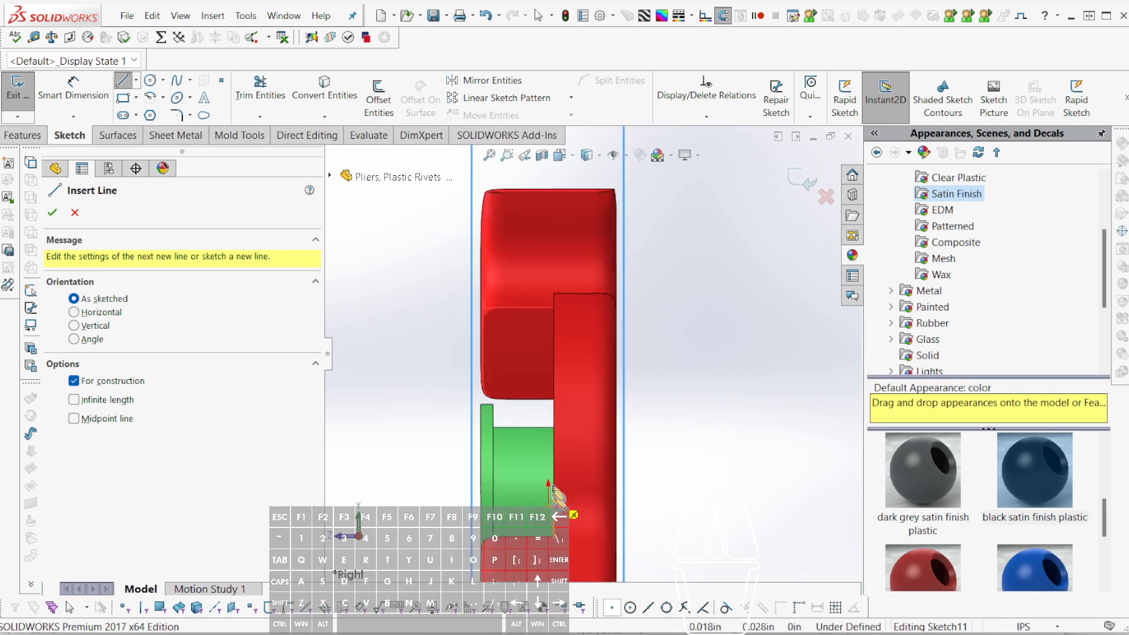
{"action": "left_click", "coordinate": [568, 525]}
{"action": "scroll", "coordinate": [604, 461], "scroll_direction": "up", "scroll_amount": 3}
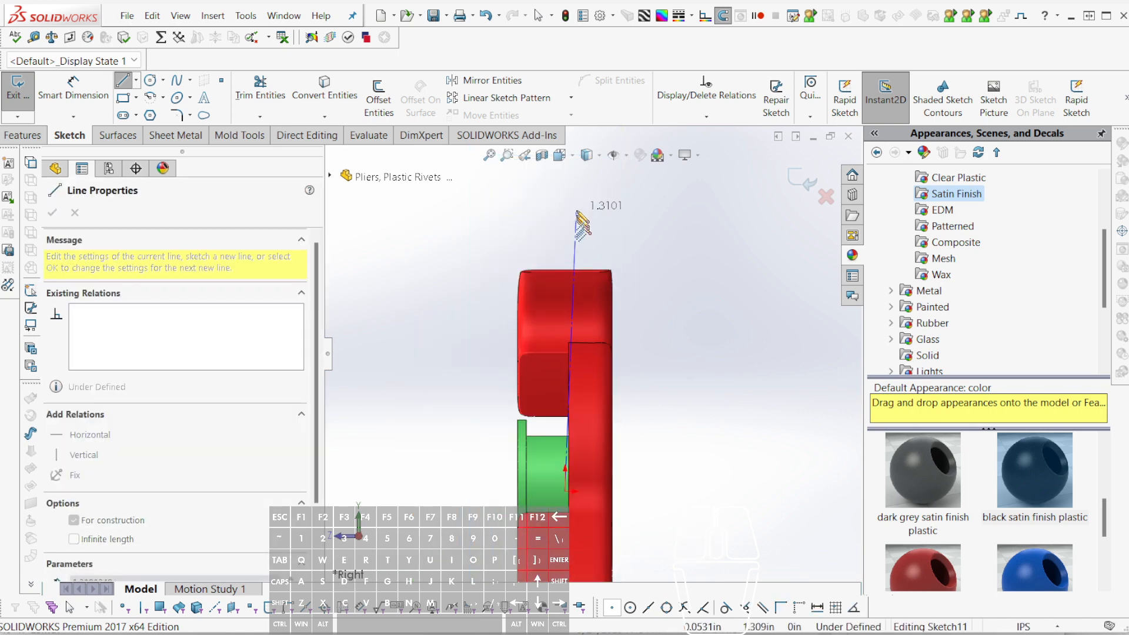
{"action": "left_click", "coordinate": [565, 195]}
{"action": "key", "text": "Escape"}
{"action": "scroll", "coordinate": [588, 262], "scroll_direction": "down", "scroll_amount": 2}
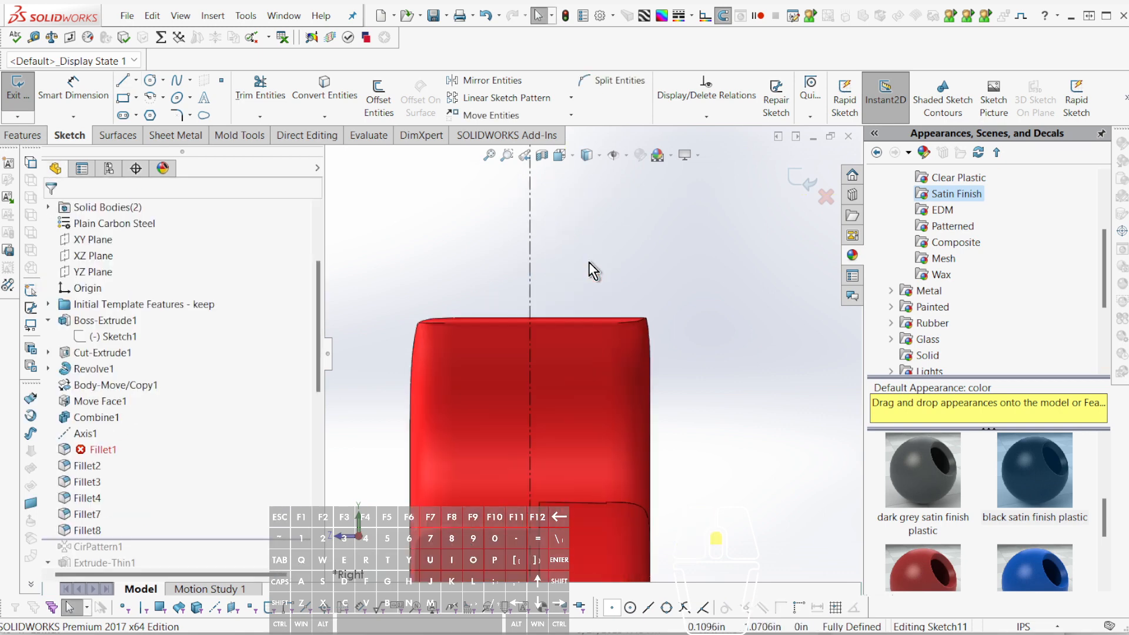
- Sketch a rectangle about 0.13 by 0.32 in over one side edge of the jaw tip and mirror it about the construction line
{"action": "key", "text": "ctrl+r"}
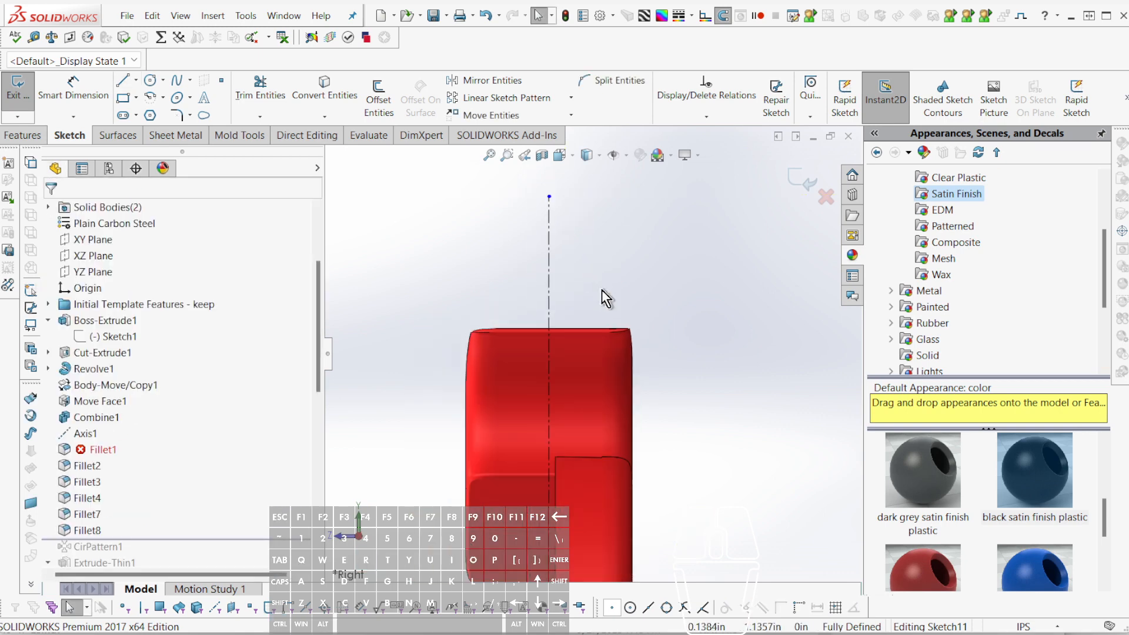
{"action": "left_click", "coordinate": [608, 276]}
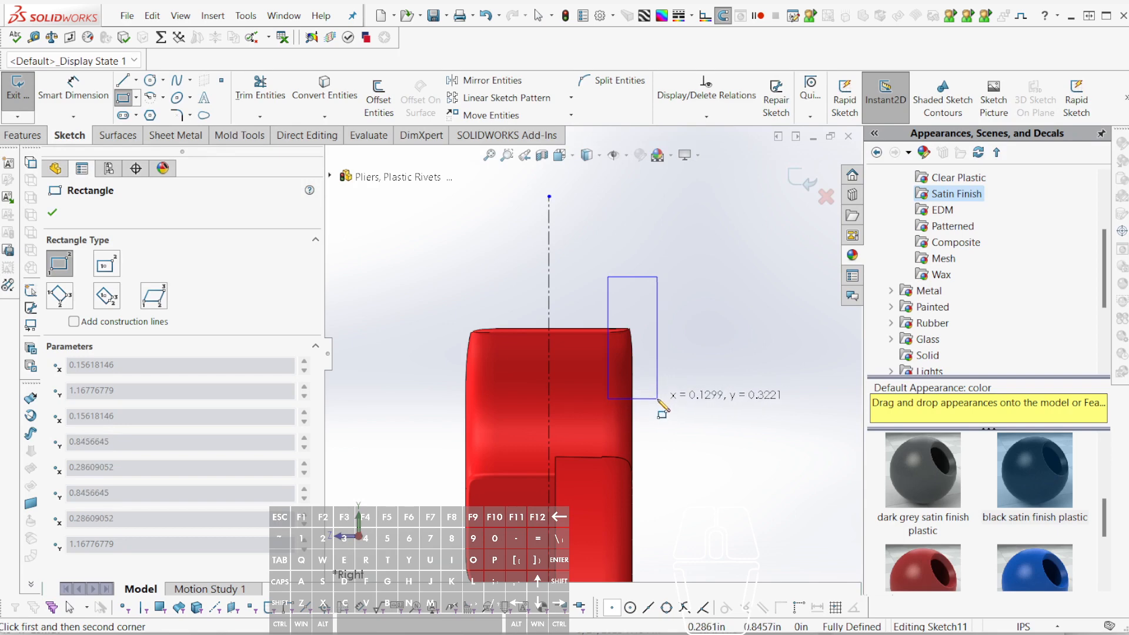
{"action": "left_click", "coordinate": [657, 399]}
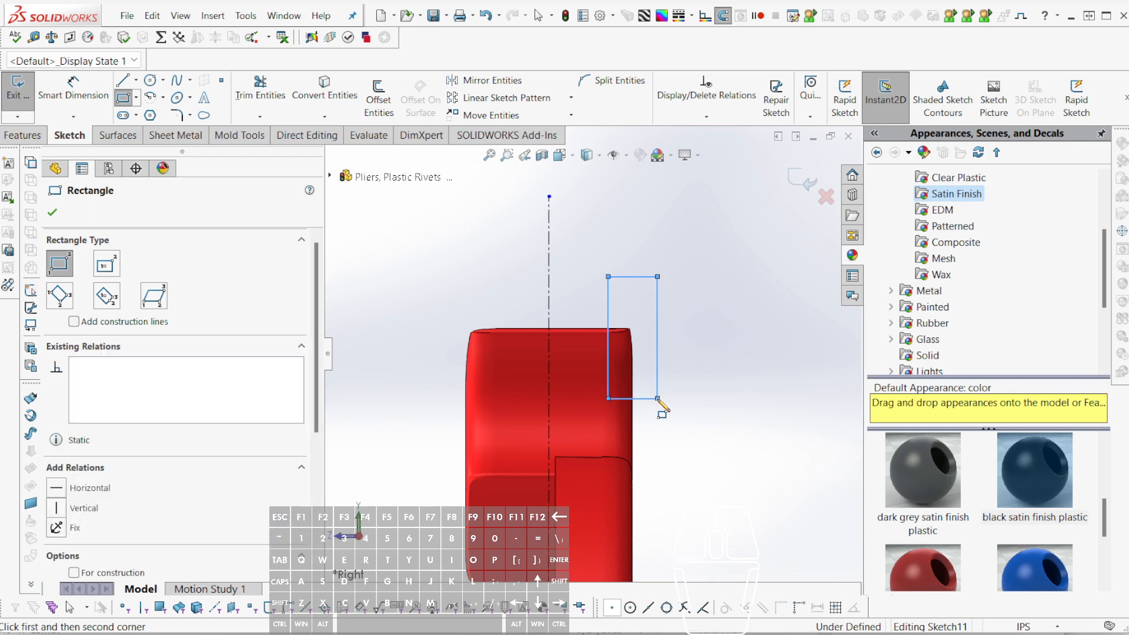
{"action": "key", "text": "Escape"}
{"action": "left_click_drag", "start_coordinate": [745, 419], "coordinate": [407, 182]}
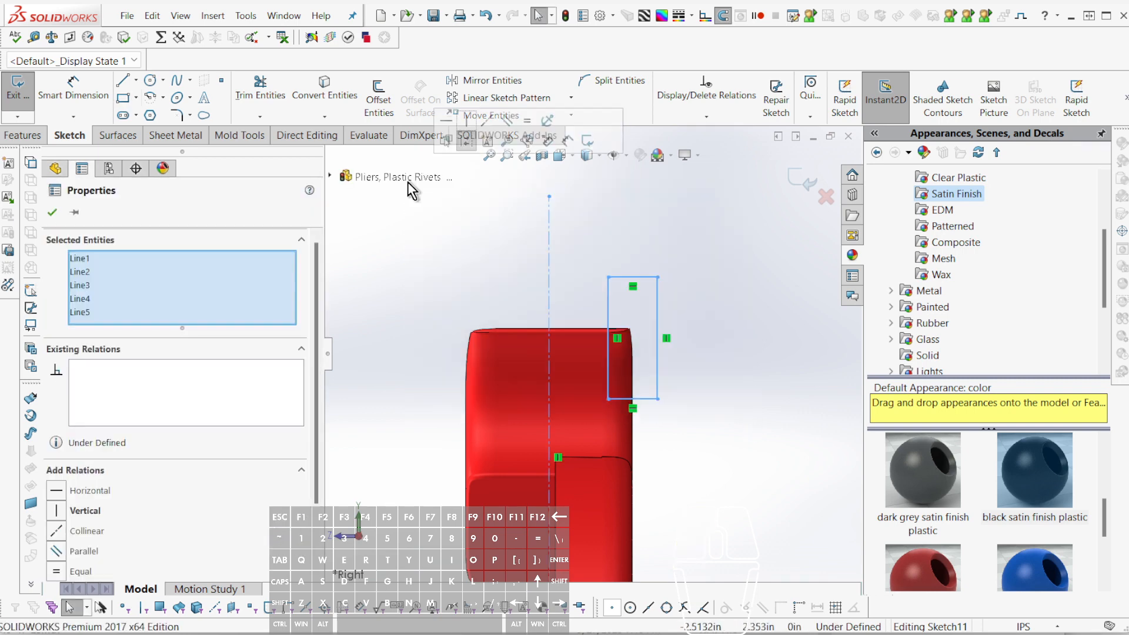
{"action": "left_click", "coordinate": [487, 81]}
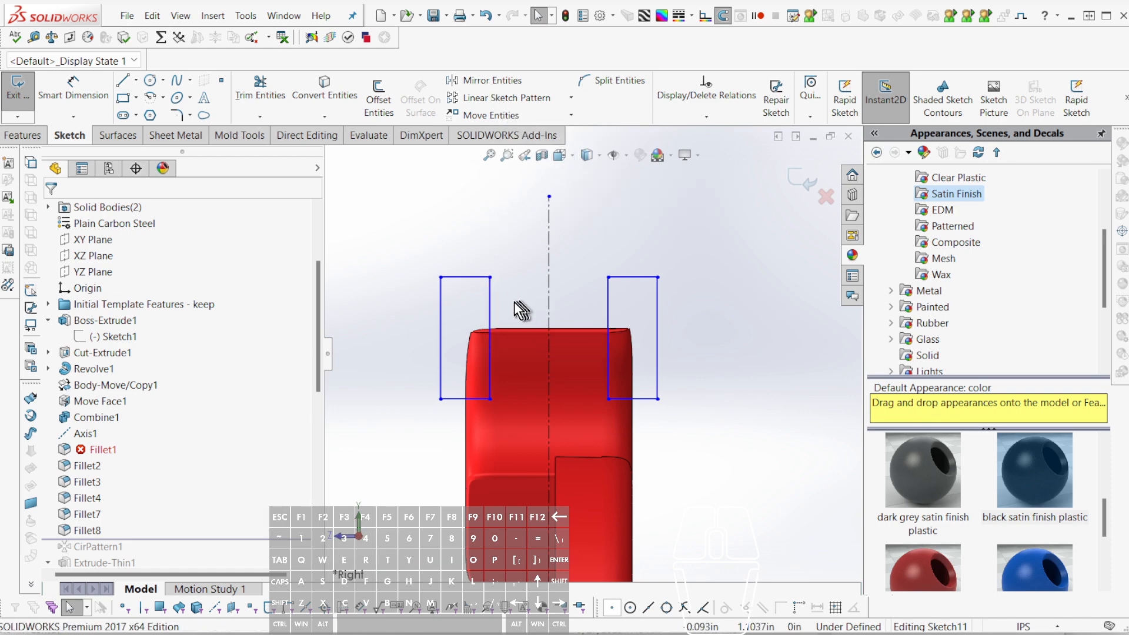
- Dimension the gap between the inner vertical edges of the two rectangles to 0.25 in
{"action": "key", "text": "d"}
{"action": "left_click_drag", "start_coordinate": [488, 309], "coordinate": [609, 318]}
{"action": "left_click", "coordinate": [608, 310]}
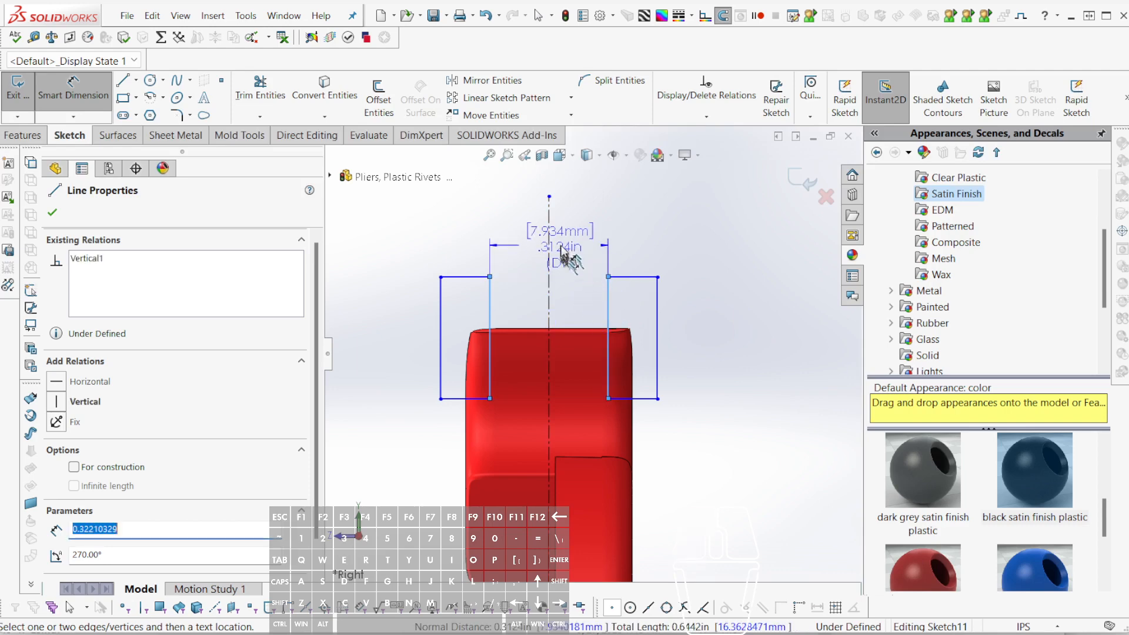
{"action": "left_click", "coordinate": [568, 242]}
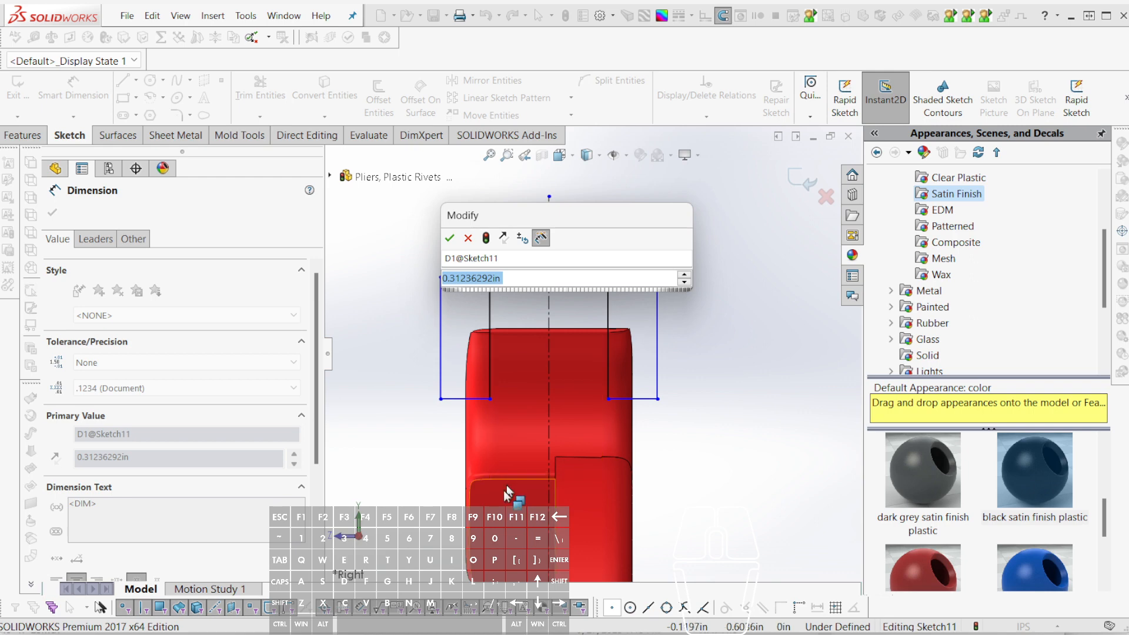
{"action": "left_click", "coordinate": [679, 429]}
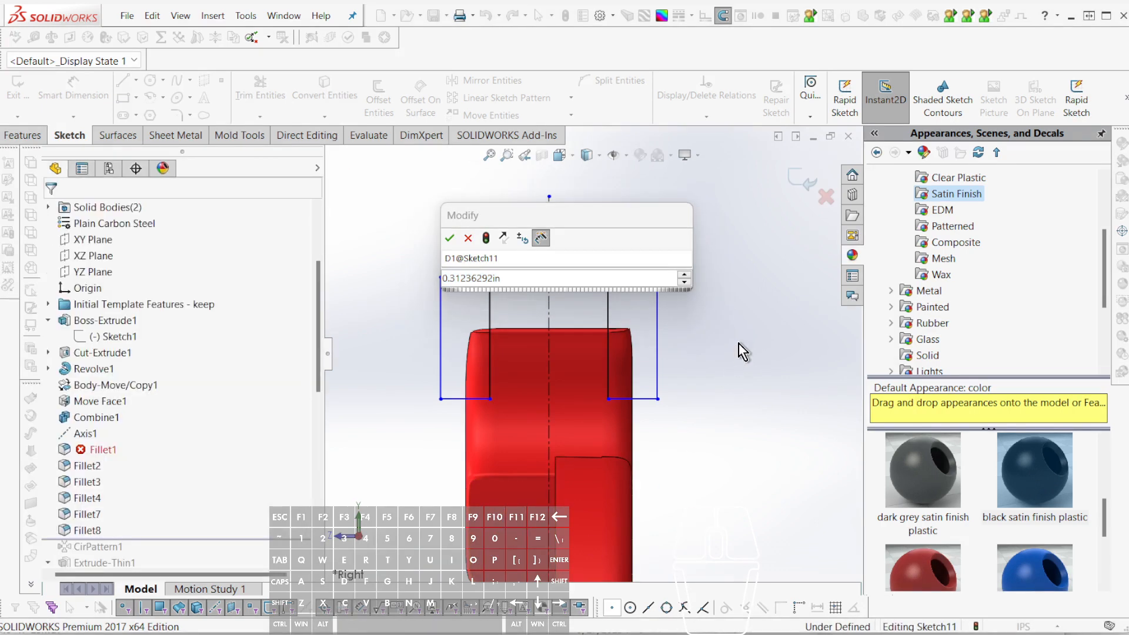
{"action": "left_click", "coordinate": [507, 279]}
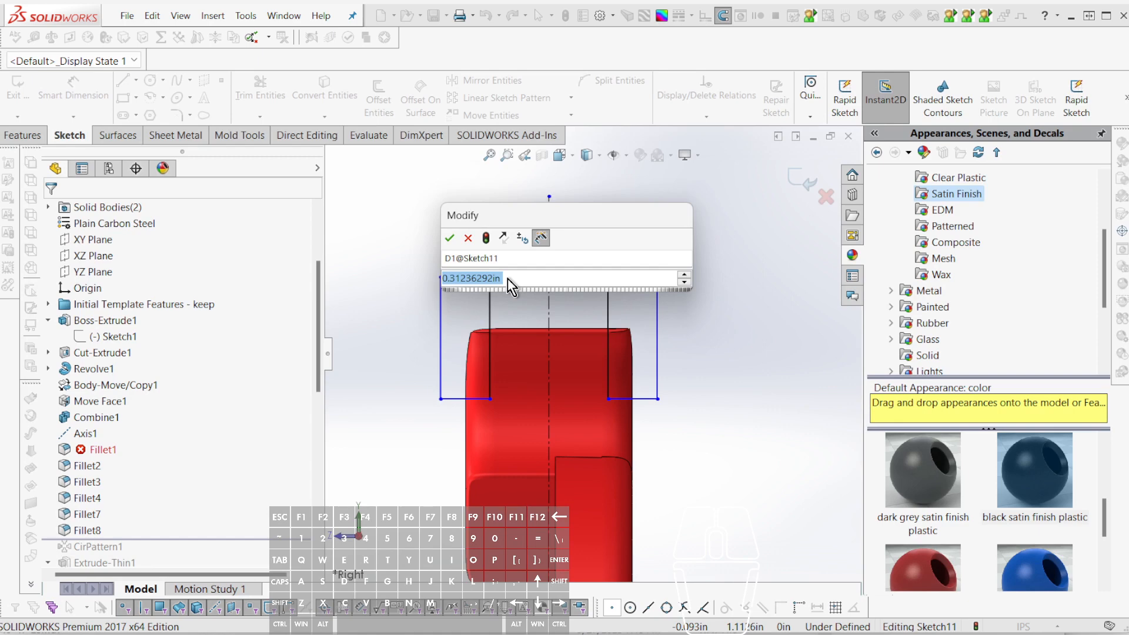
{"action": "type", "text": ".25"}
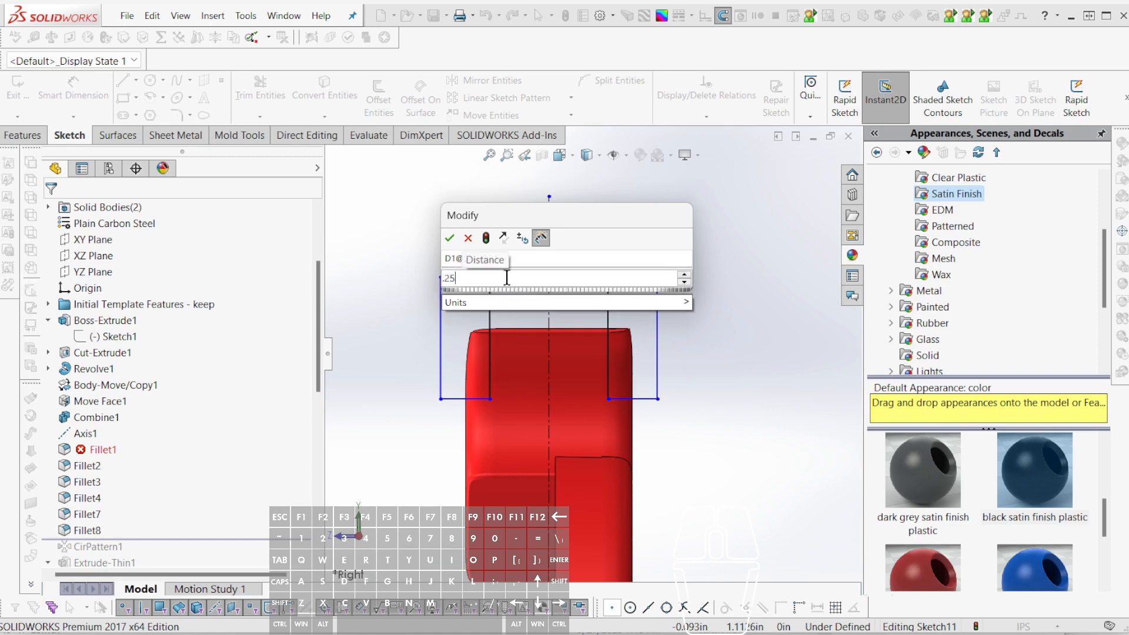
{"action": "key", "text": "Return"}
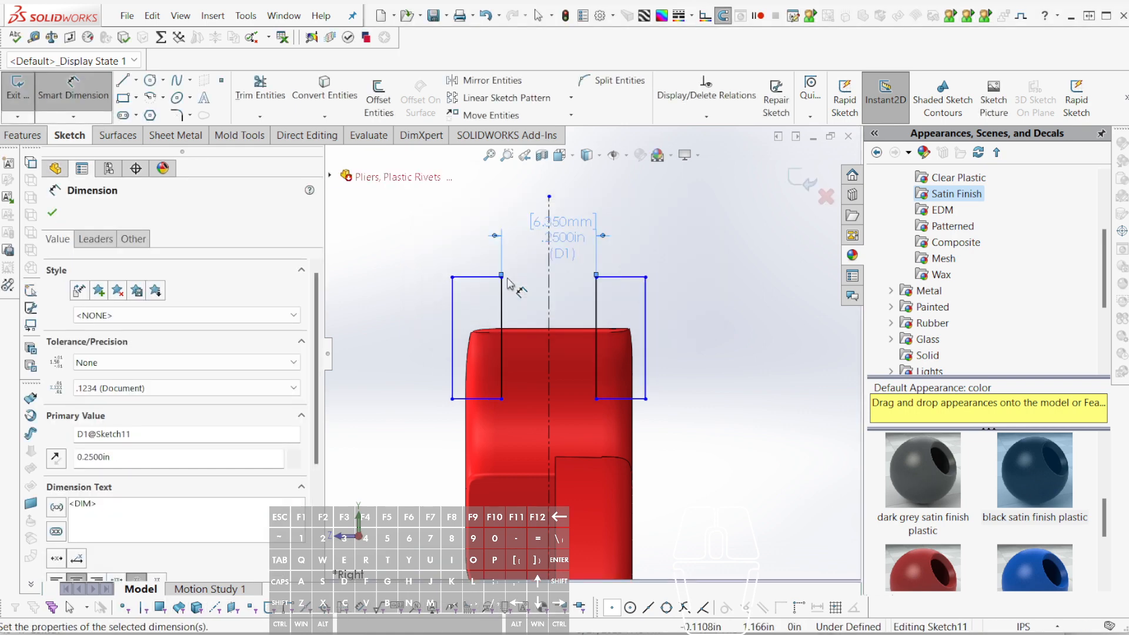
- Cut the rectangles sketch into the jaw tip as a 0.025 in thick one-direction thin feature, blind 1.44 in deep, keeping all bodies
{"action": "middle_click_drag", "start_coordinate": [517, 290], "coordinate": [624, 390]}
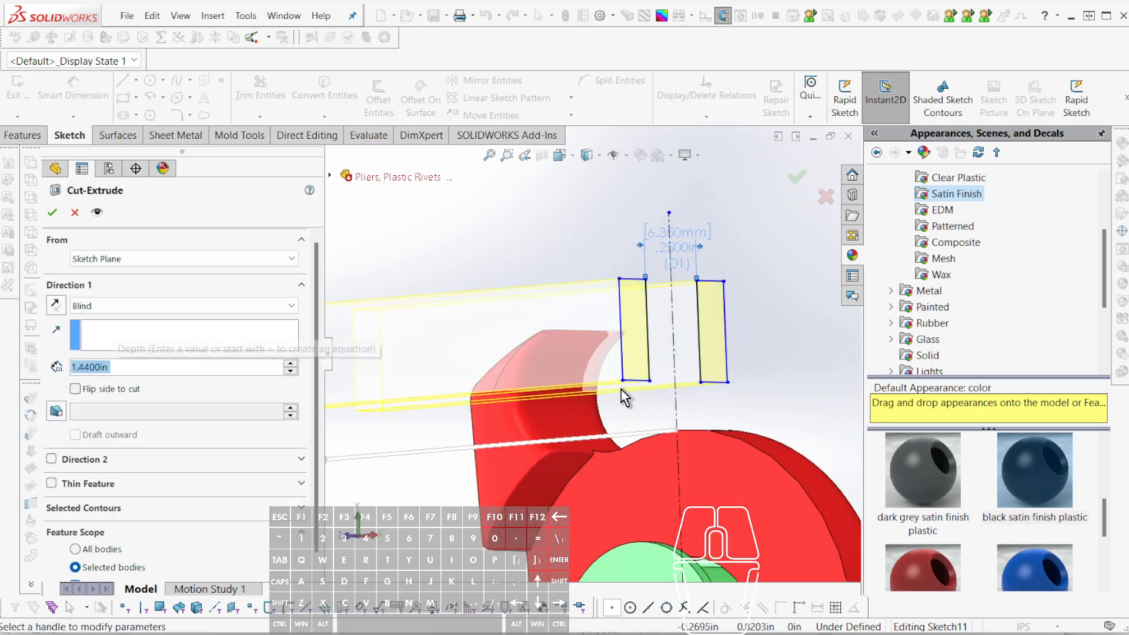
{"action": "middle_click_drag", "start_coordinate": [676, 334], "coordinate": [662, 367]}
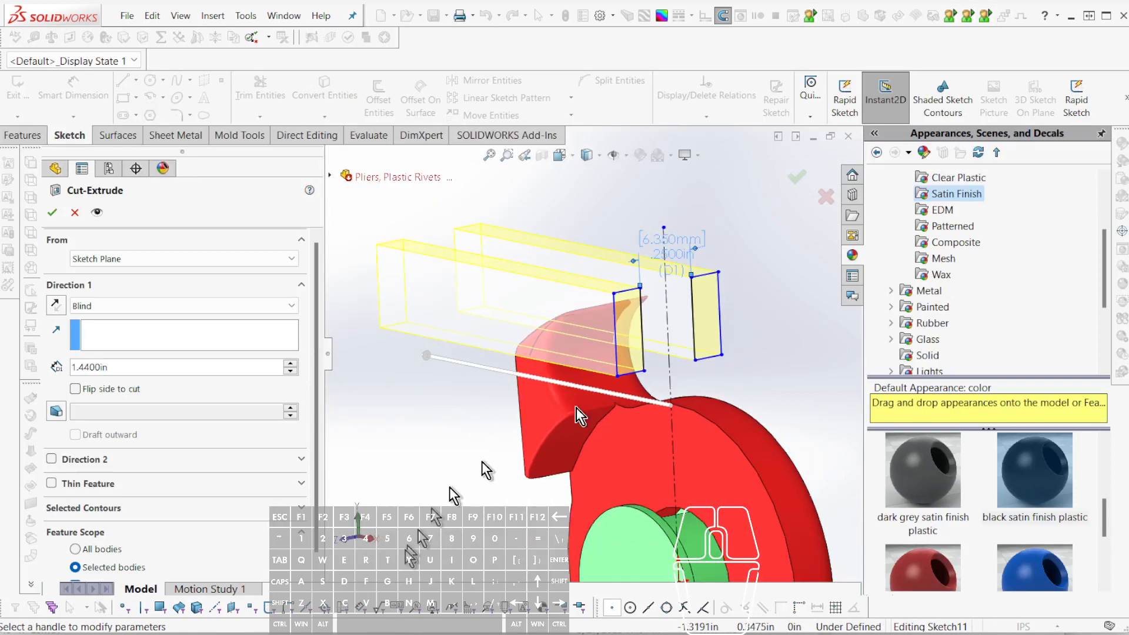
{"action": "left_click", "coordinate": [52, 483]}
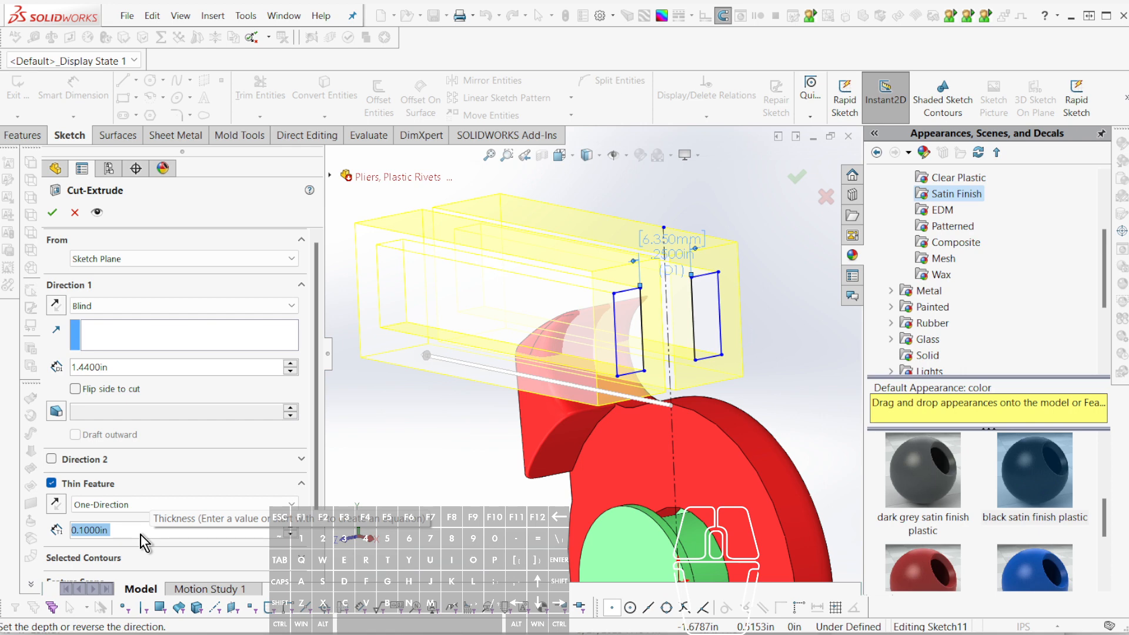
{"action": "type", "text": ".034"}
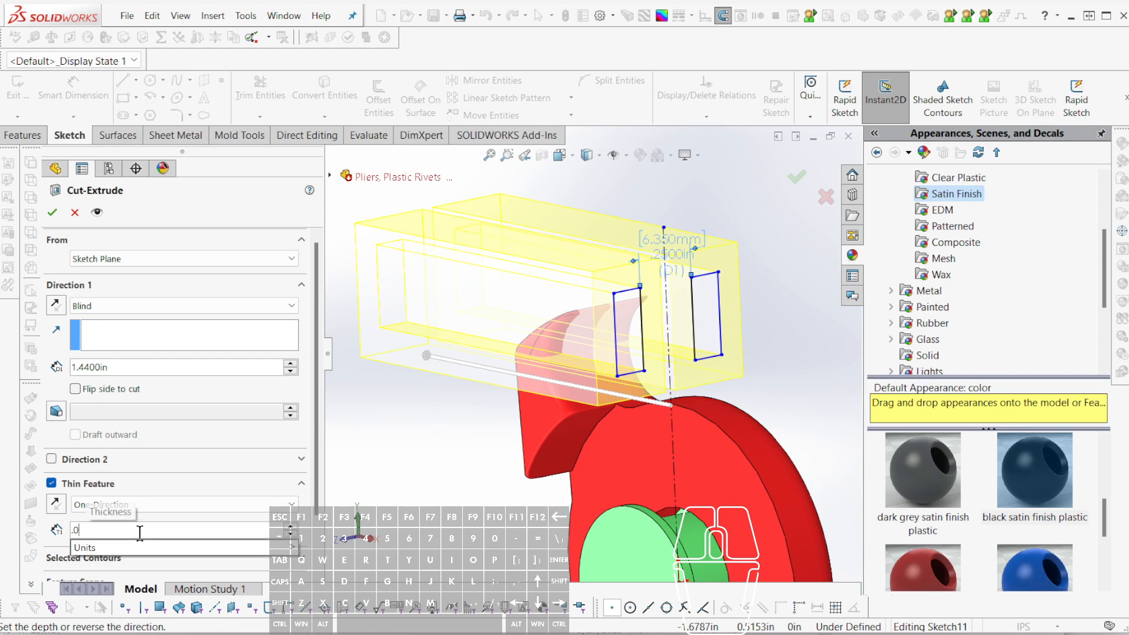
{"action": "key", "text": "BackSpace"}
{"action": "key", "text": "BackSpace"}
{"action": "type", "text": "25"}
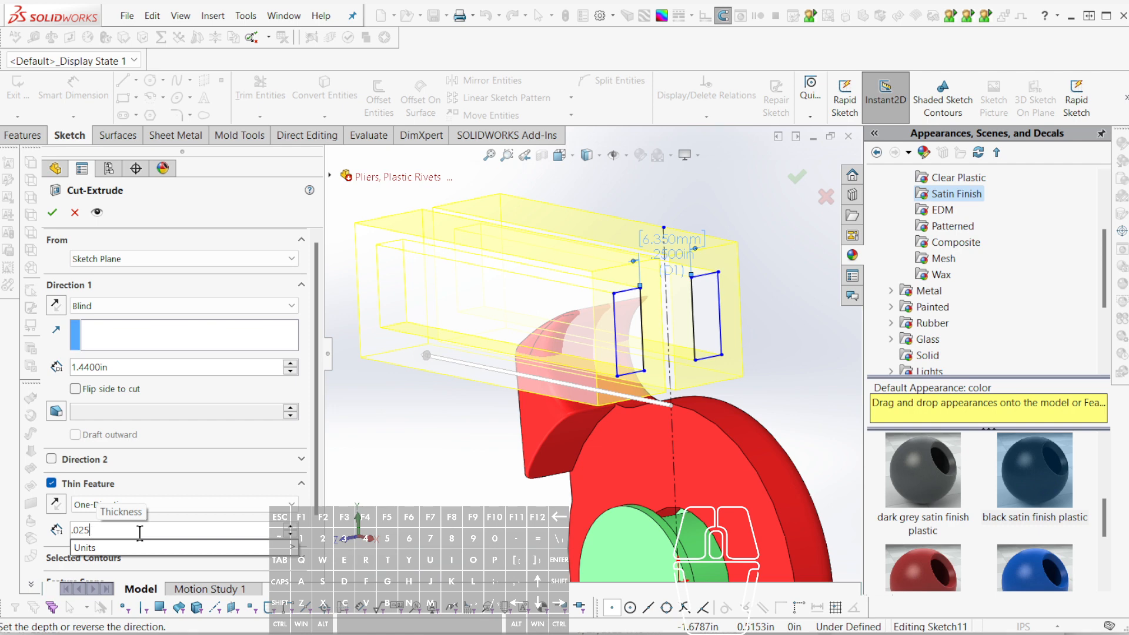
{"action": "key", "text": "Return"}
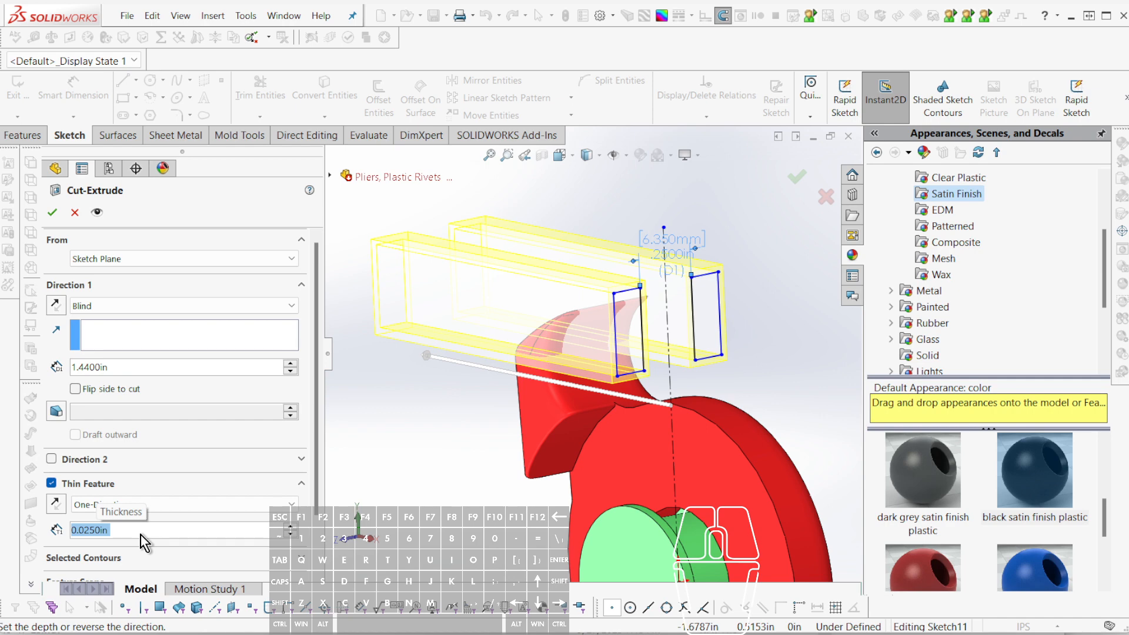
{"action": "key", "text": "Return"}
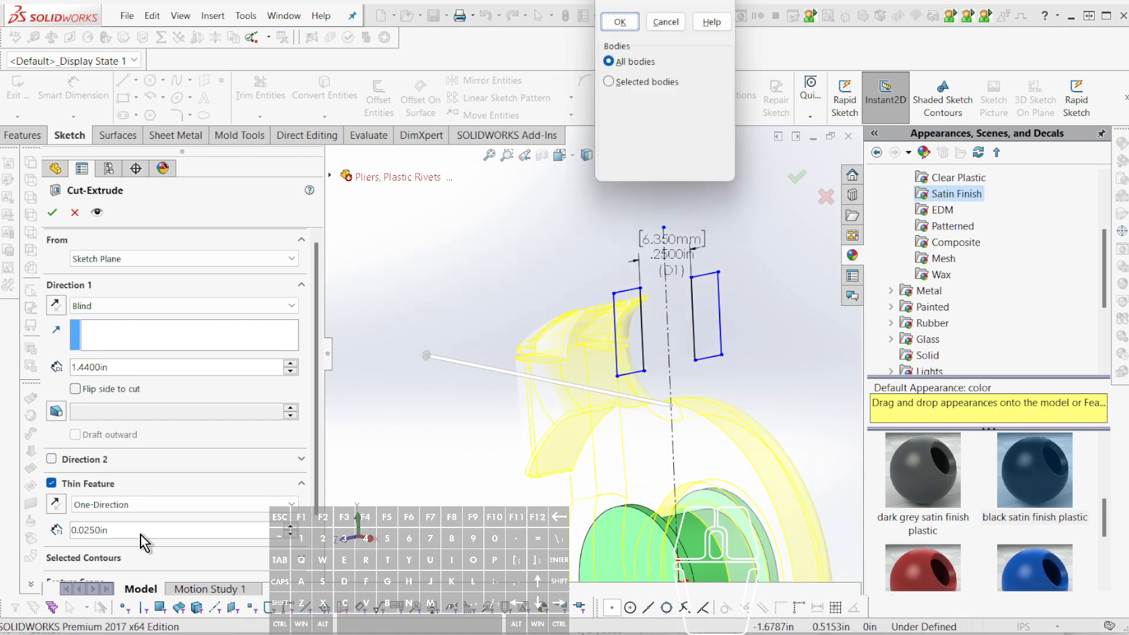
{"action": "key", "text": "Return"}
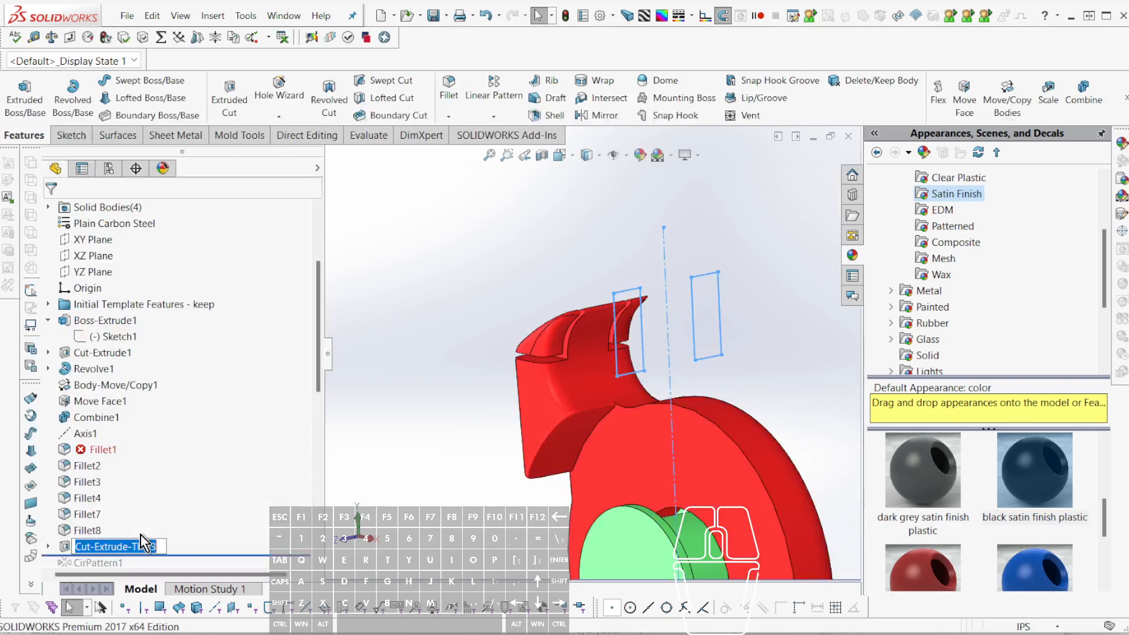
- Inspect the thin slots in the jaw tip and roll the feature history forward to include CirPattern1
{"action": "scroll", "coordinate": [664, 330], "scroll_direction": "down", "scroll_amount": 3}
{"action": "middle_click_drag", "start_coordinate": [663, 331], "coordinate": [599, 348]}
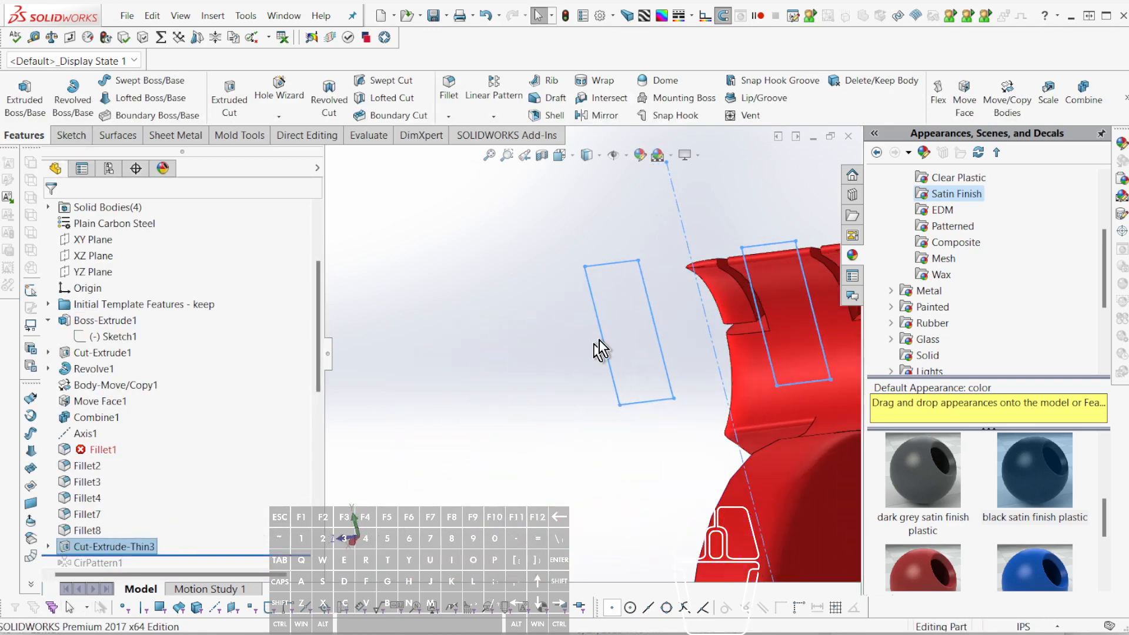
{"action": "scroll", "coordinate": [726, 308], "scroll_direction": "down", "scroll_amount": 1}
{"action": "middle_click_drag", "start_coordinate": [742, 302], "coordinate": [805, 351]}
{"action": "scroll", "coordinate": [601, 352], "scroll_direction": "up", "scroll_amount": 5}
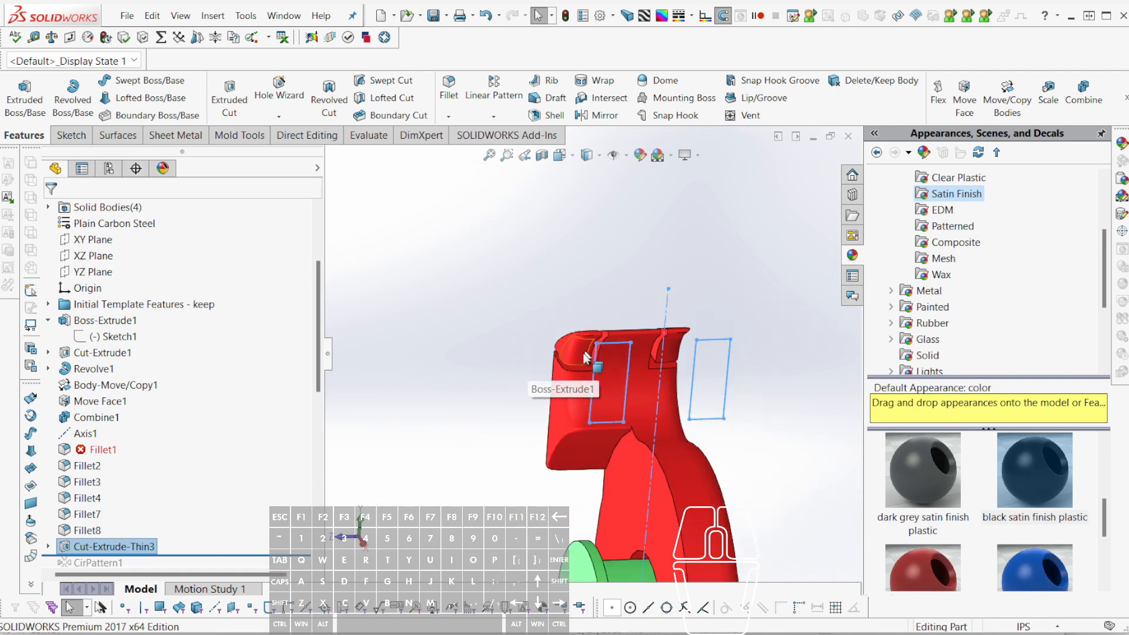
{"action": "middle_click_drag", "start_coordinate": [652, 411], "coordinate": [700, 413]}
{"action": "scroll", "coordinate": [177, 464], "scroll_direction": "down", "scroll_amount": 4}
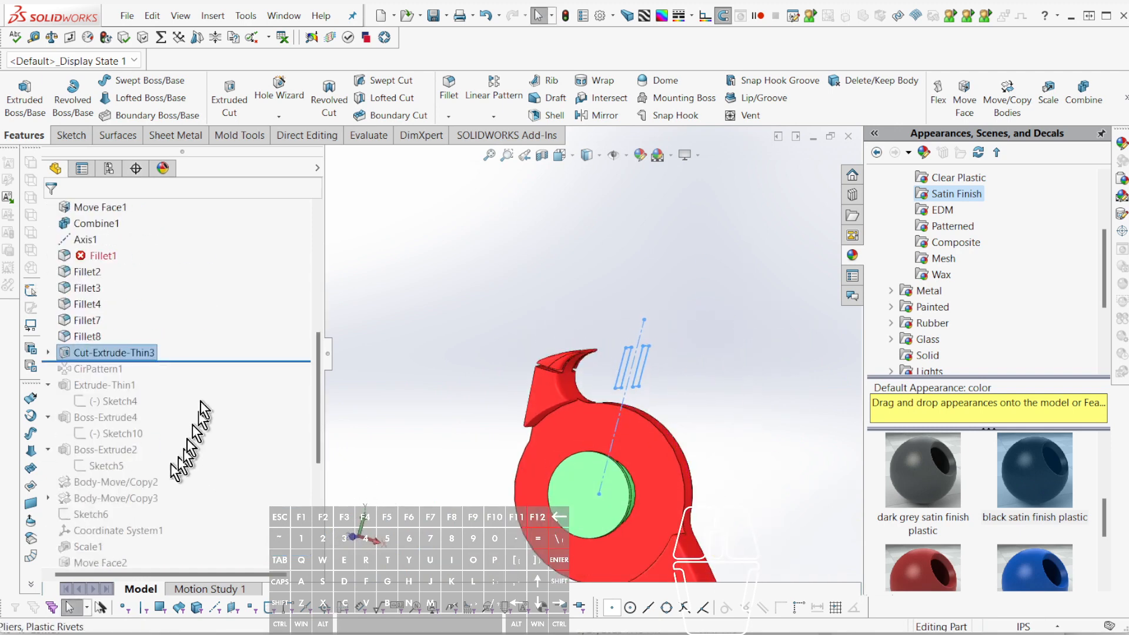
{"action": "left_click_drag", "start_coordinate": [208, 361], "coordinate": [210, 376]}
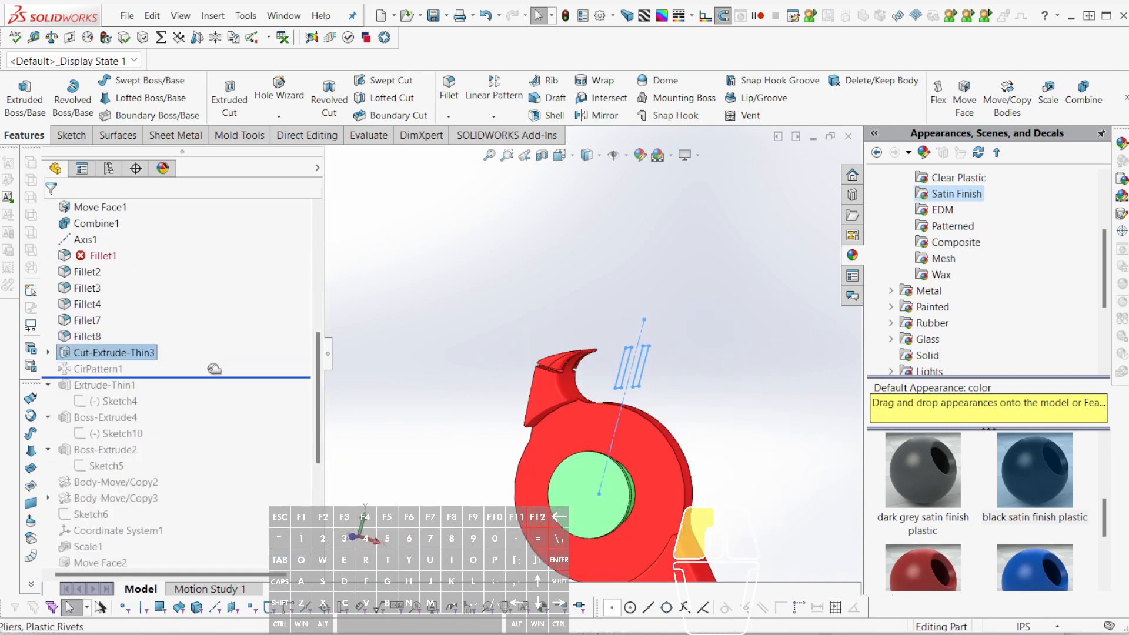
{"action": "middle_click_drag", "start_coordinate": [425, 410], "coordinate": [494, 352]}
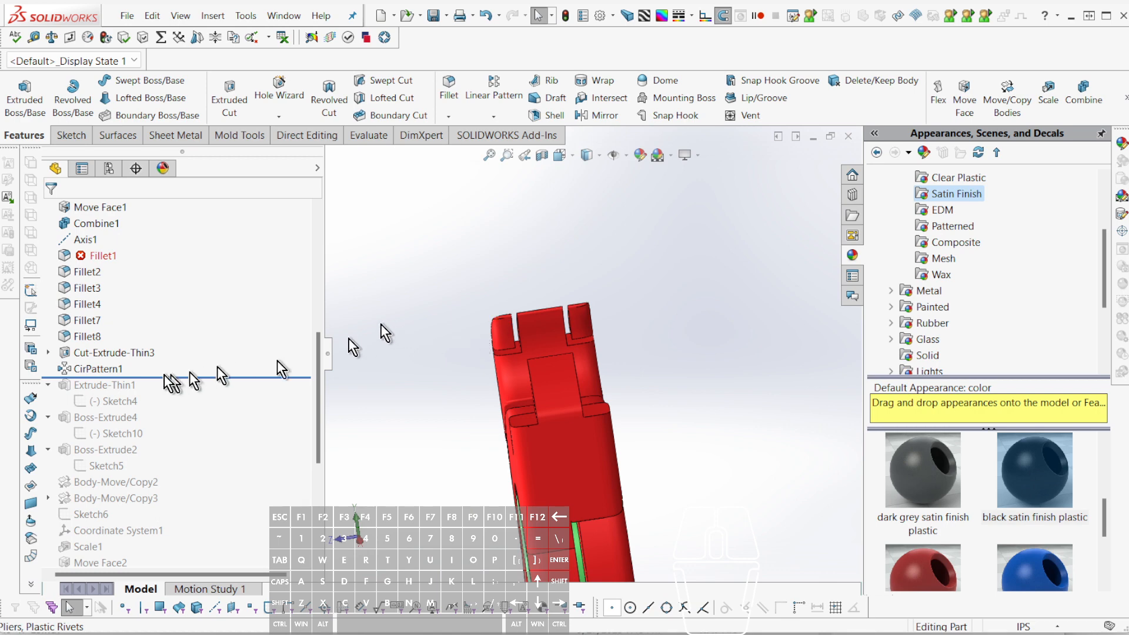
- Edit CirPattern1 to also pattern the separated side piece of the jaw tip
{"action": "left_click", "coordinate": [100, 366]}
{"action": "left_click", "coordinate": [112, 327]}
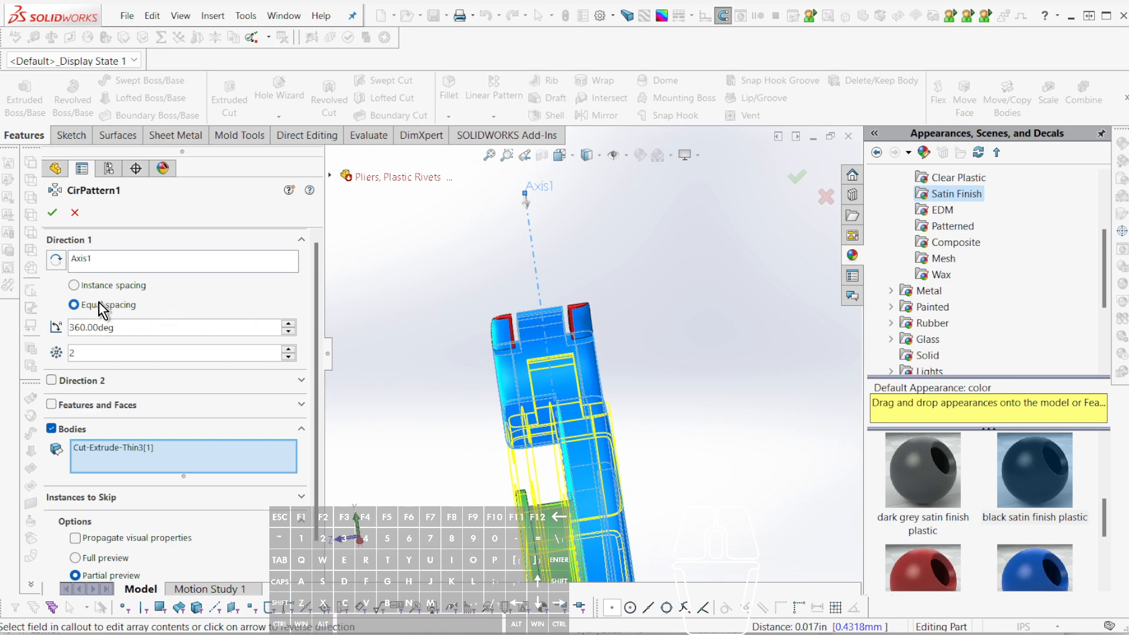
{"action": "middle_click_drag", "start_coordinate": [456, 375], "coordinate": [499, 392]}
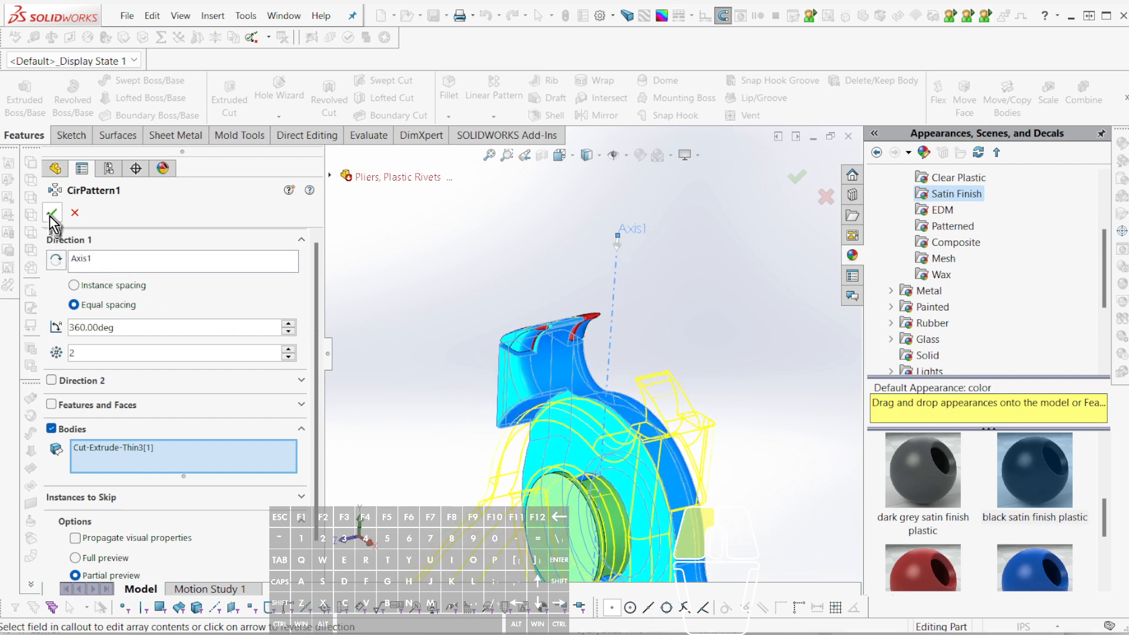
{"action": "left_click", "coordinate": [51, 214]}
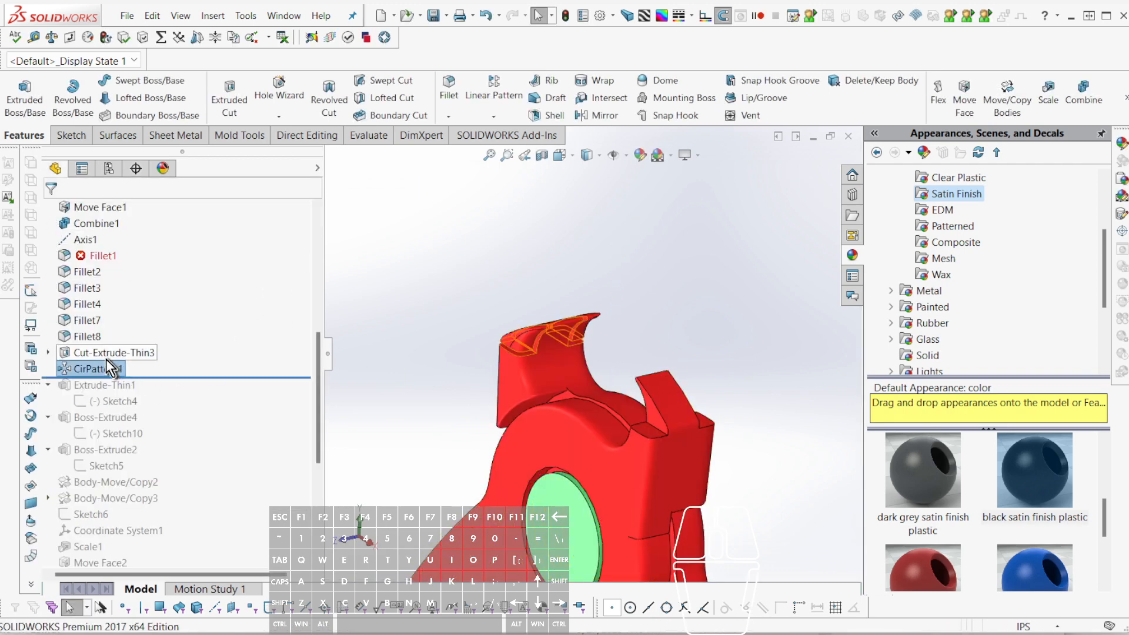
{"action": "scroll", "coordinate": [605, 359], "scroll_direction": "down", "scroll_amount": 3}
{"action": "mouse_move", "coordinate": [532, 350]}
{"action": "middle_mouse_down"}
{"action": "mouse_move", "coordinate": [534, 429]}
{"action": "mouse_move", "coordinate": [569, 557]}
{"action": "mouse_move", "coordinate": [495, 286]}
{"action": "mouse_move", "coordinate": [515, 337]}
{"action": "middle_mouse_up"}
{"action": "right_click", "coordinate": [87, 368]}
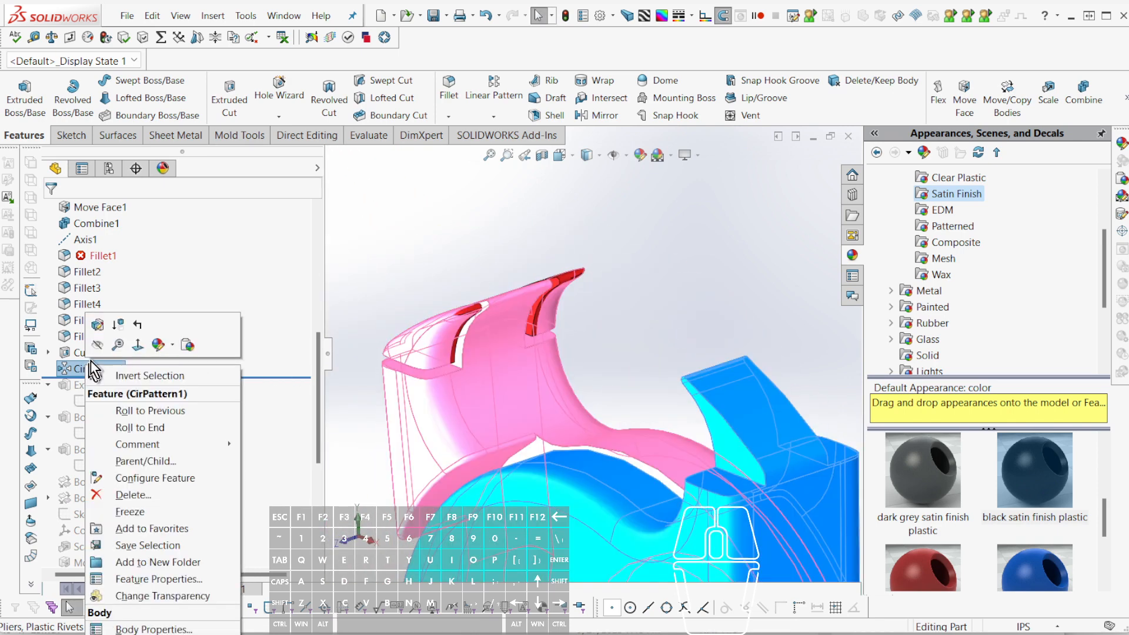
{"action": "left_click", "coordinate": [101, 322]}
{"action": "left_click", "coordinate": [178, 454]}
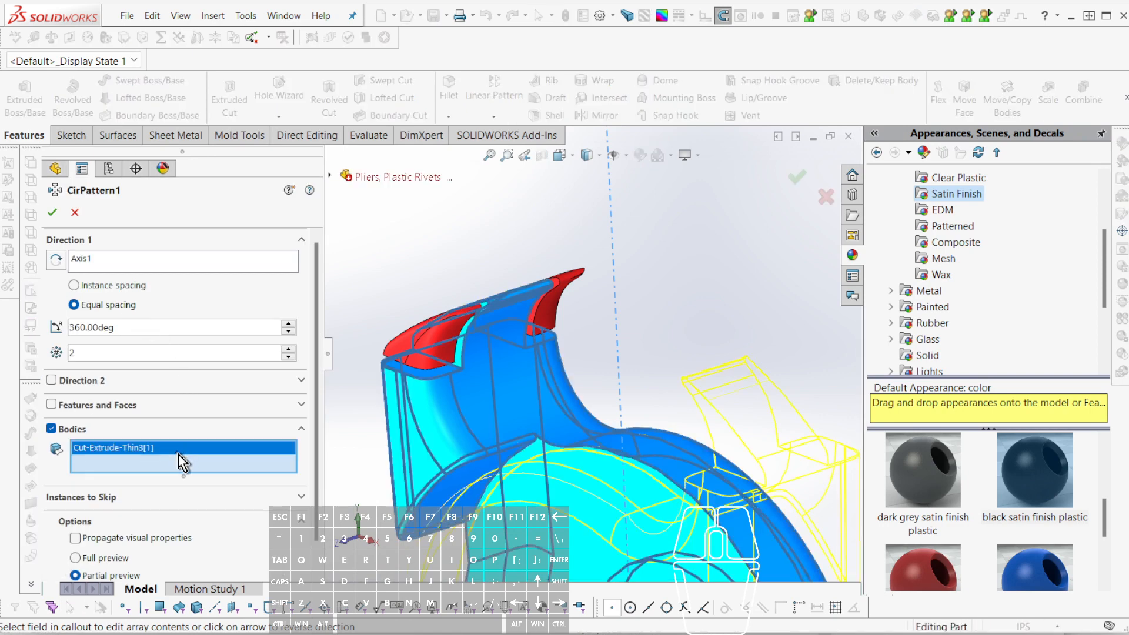
{"action": "left_click", "coordinate": [410, 353]}
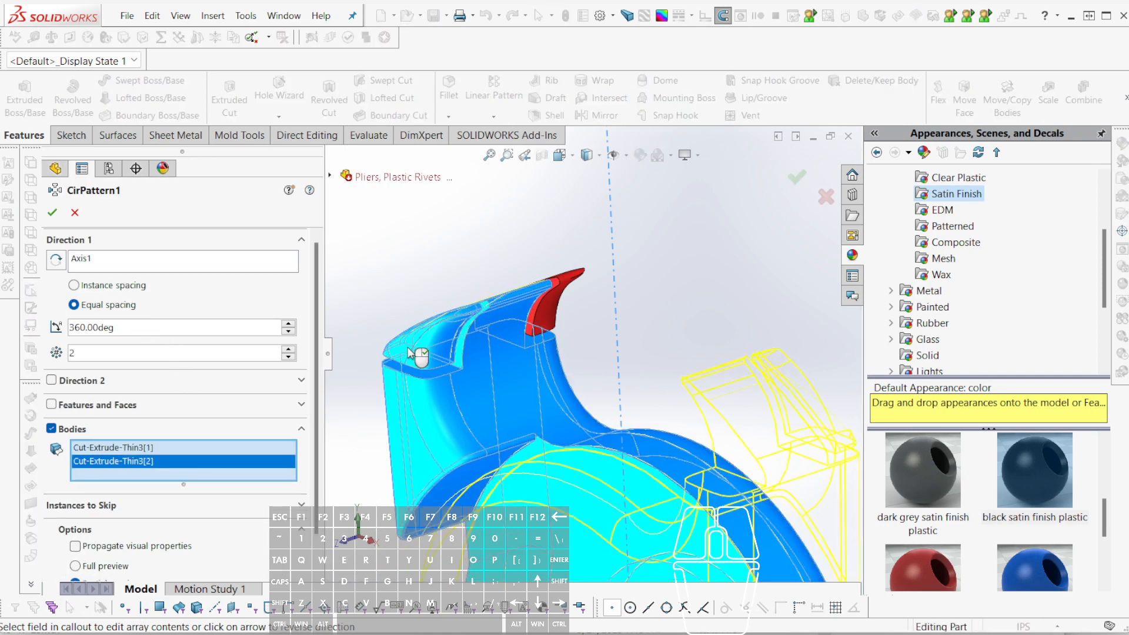
{"action": "right_click", "coordinate": [410, 352]}
- Apply Delete/Keep Body to the separated side piece of the jaw tip, with the type set to Delete Bodies
{"action": "middle_click_drag", "start_coordinate": [407, 347], "coordinate": [510, 358]}
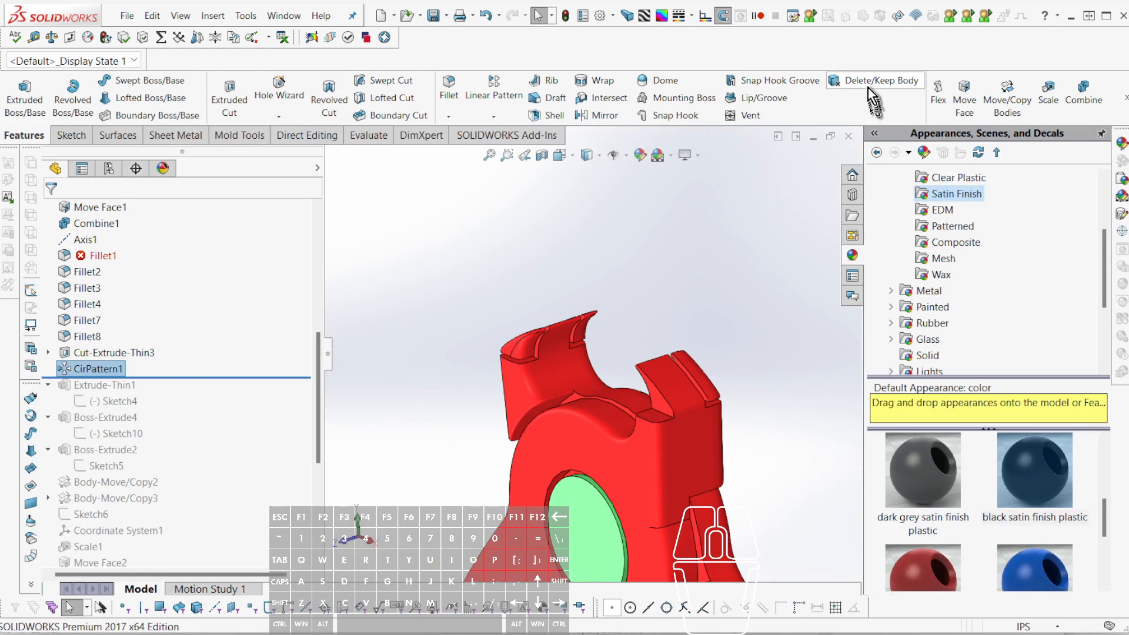
{"action": "left_click", "coordinate": [869, 85]}
{"action": "left_click", "coordinate": [529, 341]}
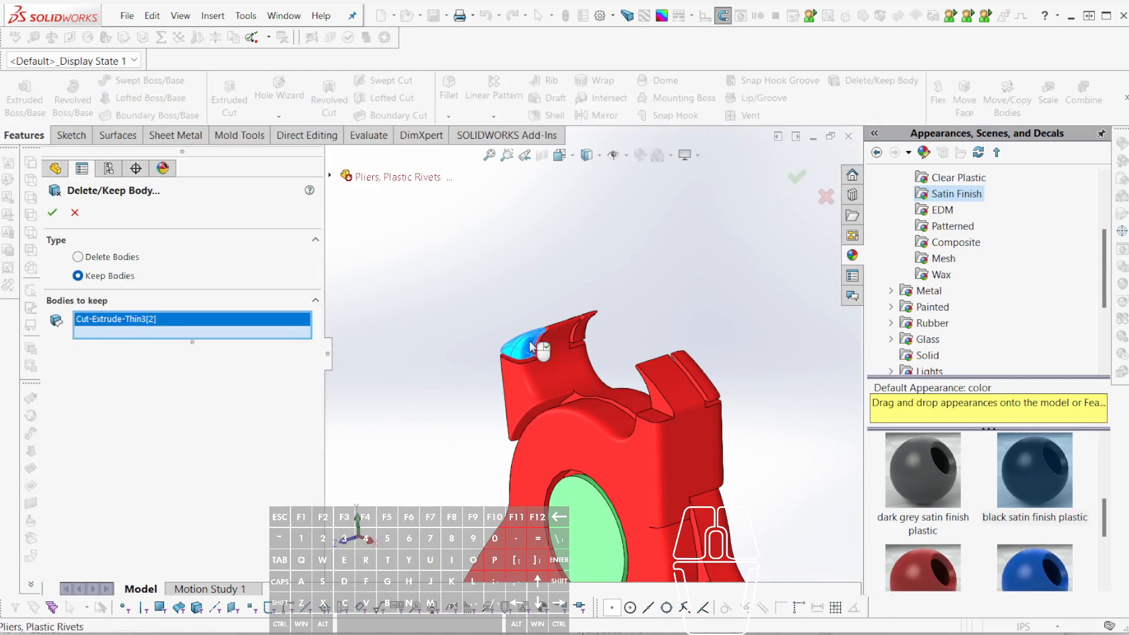
{"action": "right_click", "coordinate": [529, 341]}
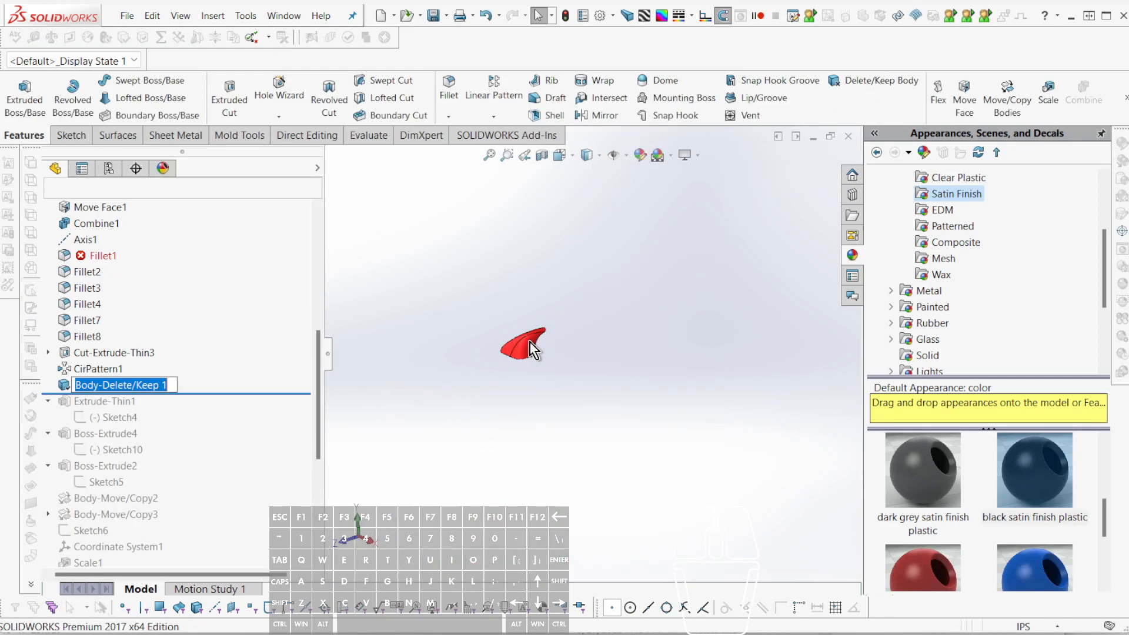
{"action": "right_click", "coordinate": [109, 389]}
{"action": "left_click", "coordinate": [142, 367]}
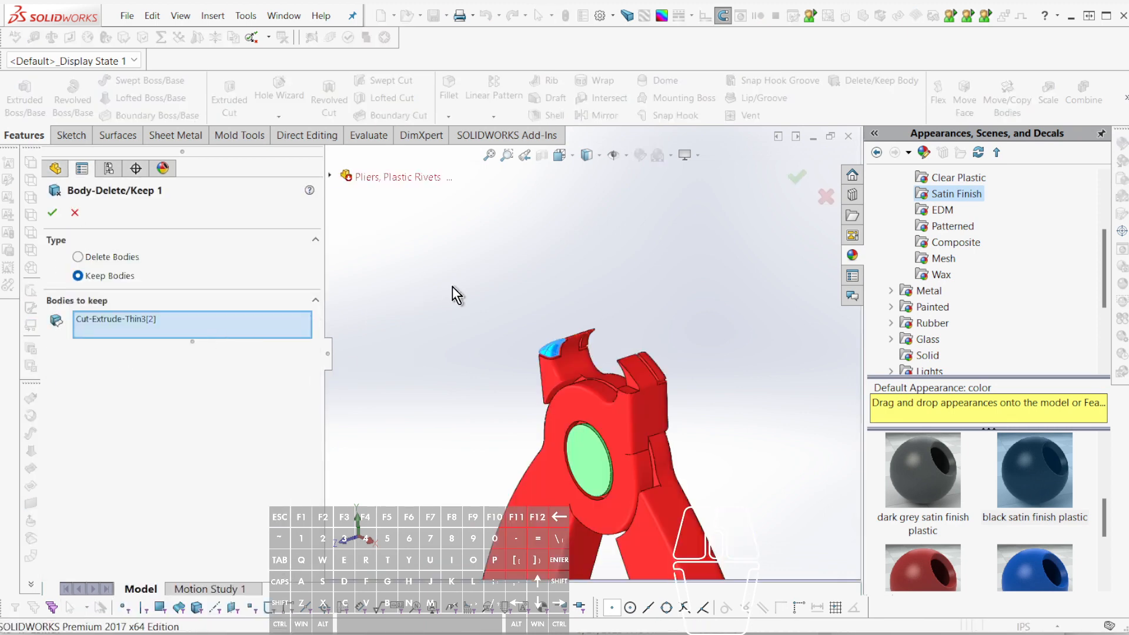
{"action": "left_click", "coordinate": [77, 256]}
{"action": "left_click", "coordinate": [52, 212]}
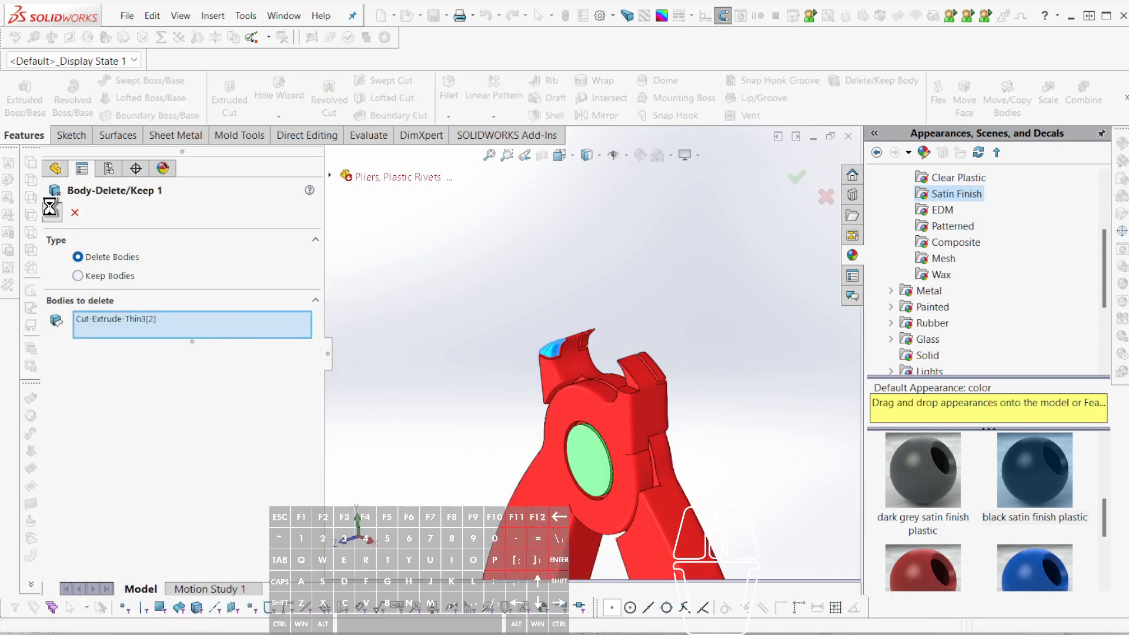
- Inspect the jaw tips in the full model and roll the feature history back to just before CirPattern1
{"action": "middle_click_drag", "start_coordinate": [478, 308], "coordinate": [548, 423]}
{"action": "scroll", "coordinate": [595, 359], "scroll_direction": "down", "scroll_amount": 4}
{"action": "middle_click_drag", "start_coordinate": [582, 307], "coordinate": [439, 380]}
{"action": "scroll", "coordinate": [679, 323], "scroll_direction": "down", "scroll_amount": 3}
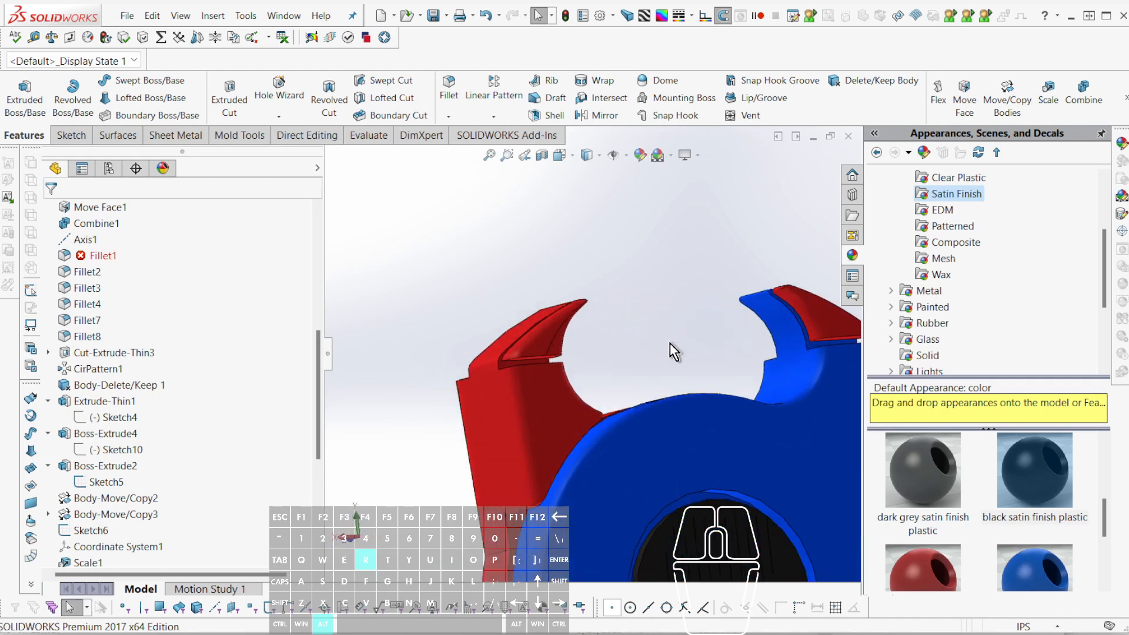
{"action": "left_click", "coordinate": [560, 403]}
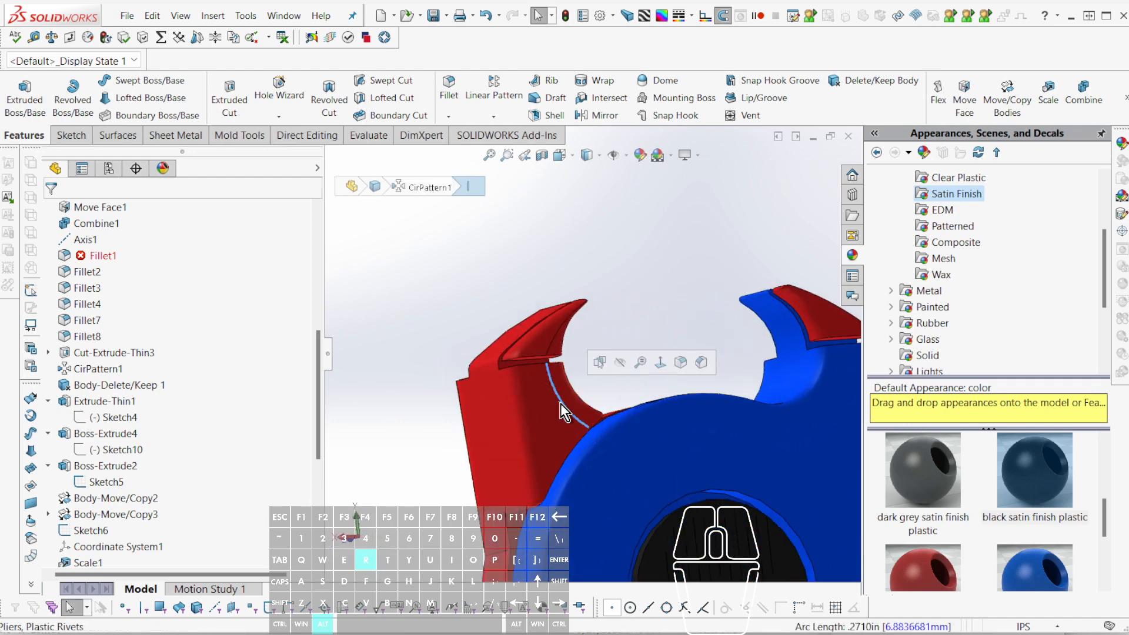
{"action": "left_click", "coordinate": [555, 418]}
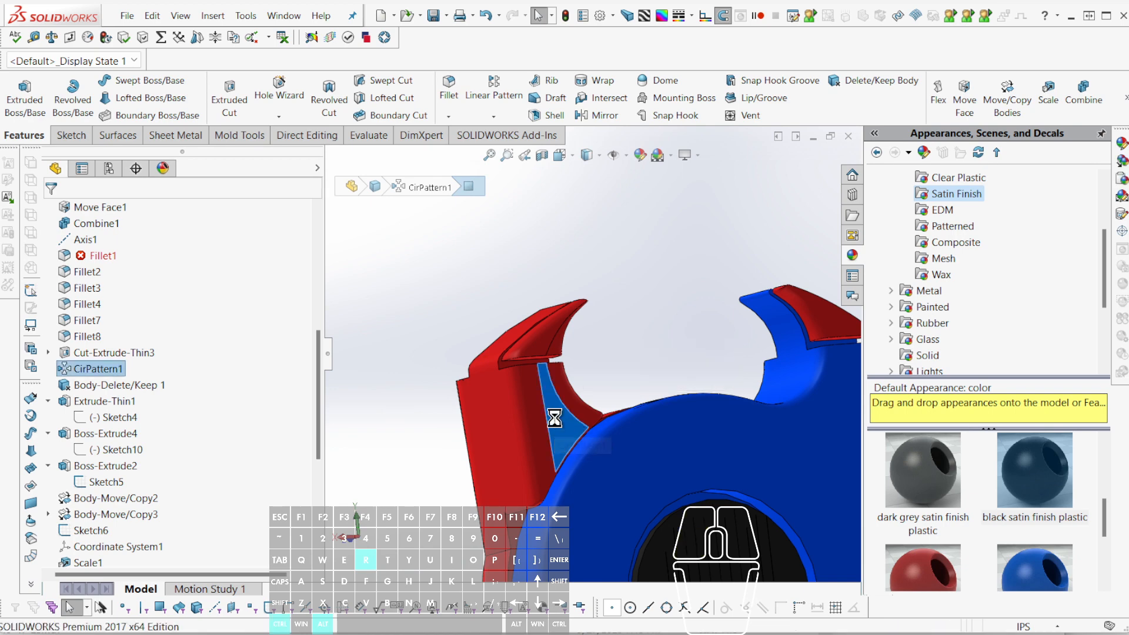
{"action": "key", "text": "ctrl+alt+r"}
- Translate the two lower slot faces of the jaw tip down about 0.017 in along Y with Move Face
{"action": "scroll", "coordinate": [814, 334], "scroll_direction": "up", "scroll_amount": 2}
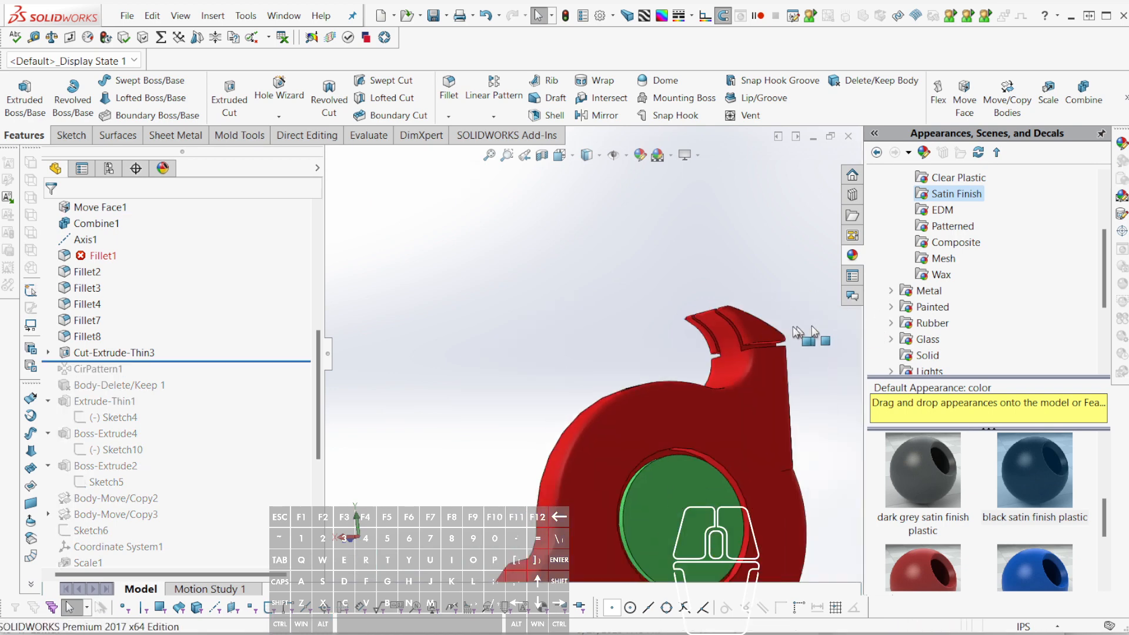
{"action": "scroll", "coordinate": [800, 336], "scroll_direction": "down", "scroll_amount": 3}
{"action": "middle_click_drag", "start_coordinate": [678, 351], "coordinate": [749, 347]}
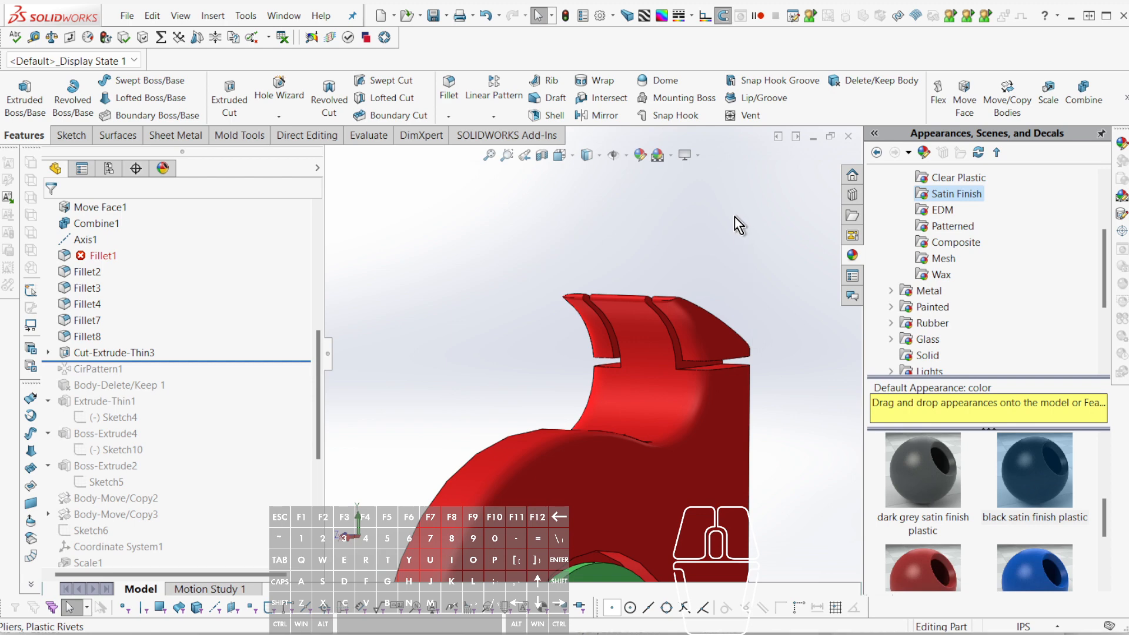
{"action": "scroll", "coordinate": [768, 227], "scroll_direction": "down", "scroll_amount": 2}
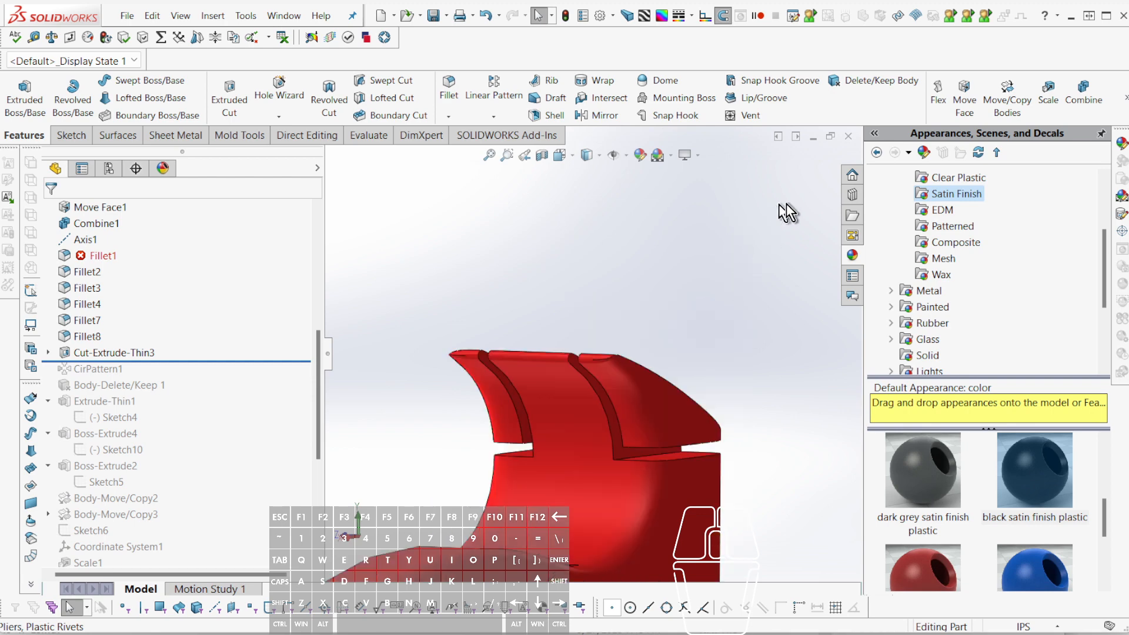
{"action": "left_click", "coordinate": [964, 97]}
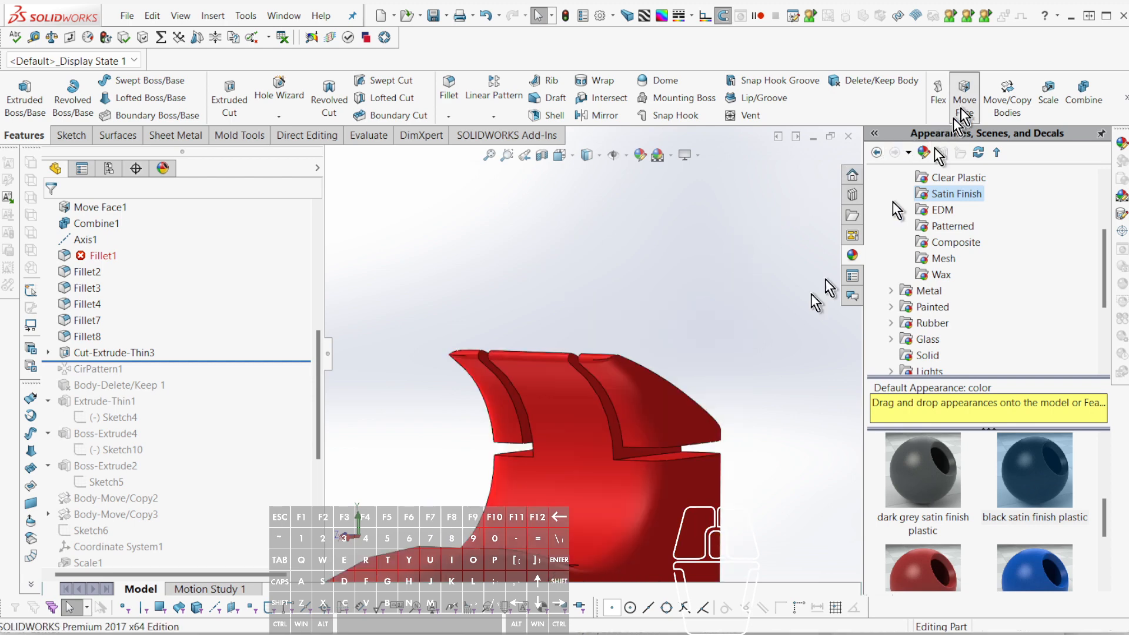
{"action": "left_click", "coordinate": [676, 458]}
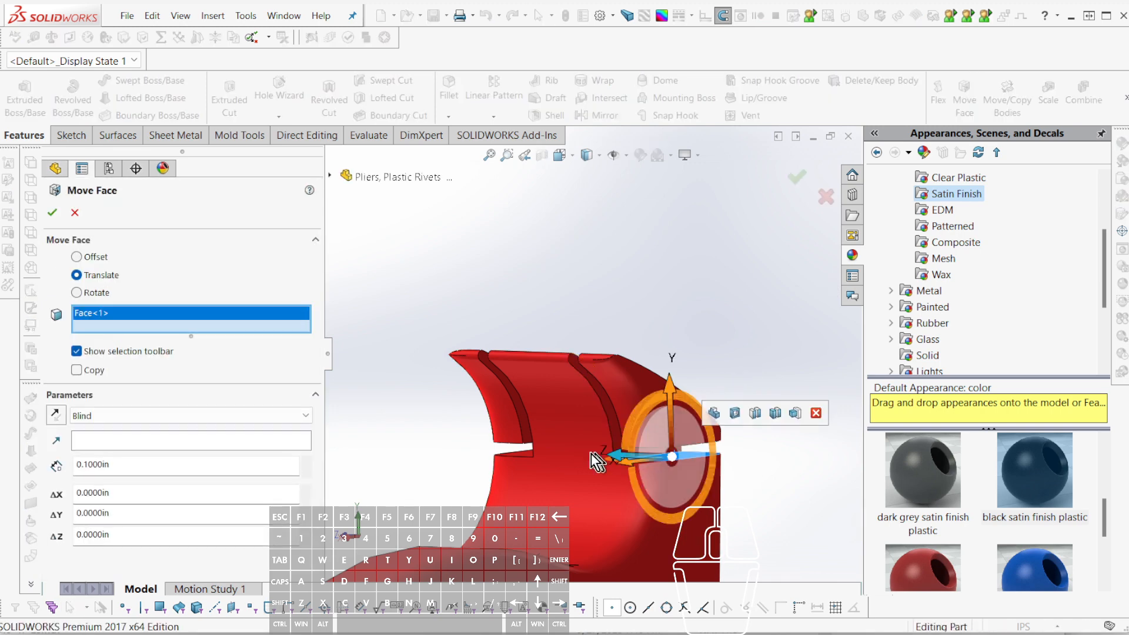
{"action": "left_click", "coordinate": [523, 453]}
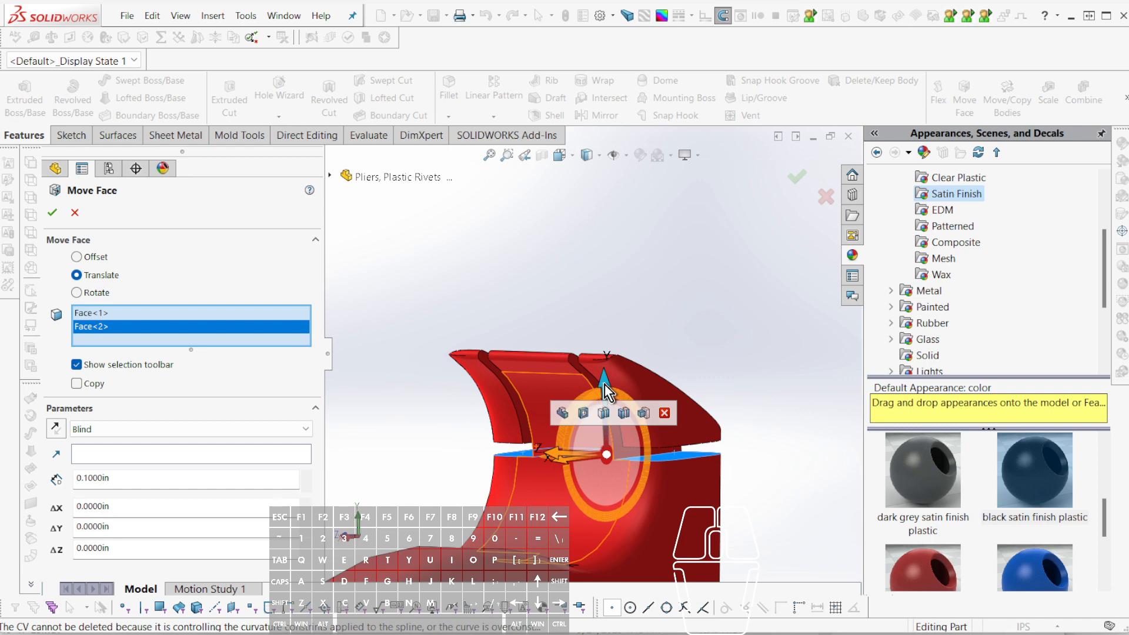
{"action": "mouse_move", "coordinate": [605, 384]}
{"action": "left_mouse_down"}
{"action": "mouse_move", "coordinate": [606, 401]}
{"action": "mouse_move", "coordinate": [603, 391]}
{"action": "left_mouse_up"}
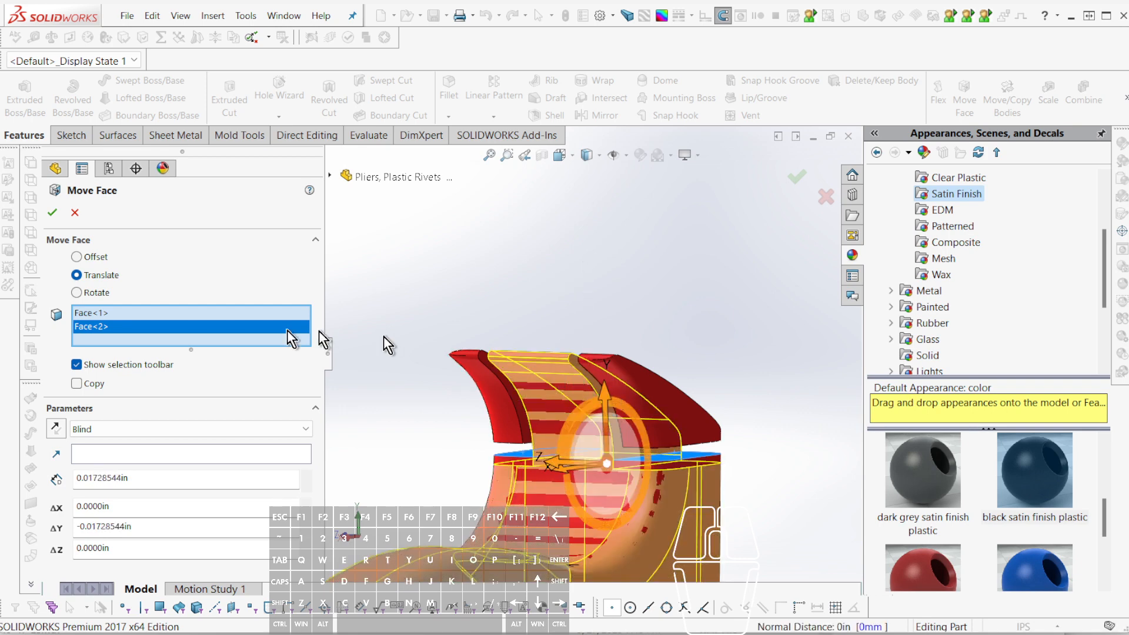
{"action": "left_click", "coordinate": [52, 212]}
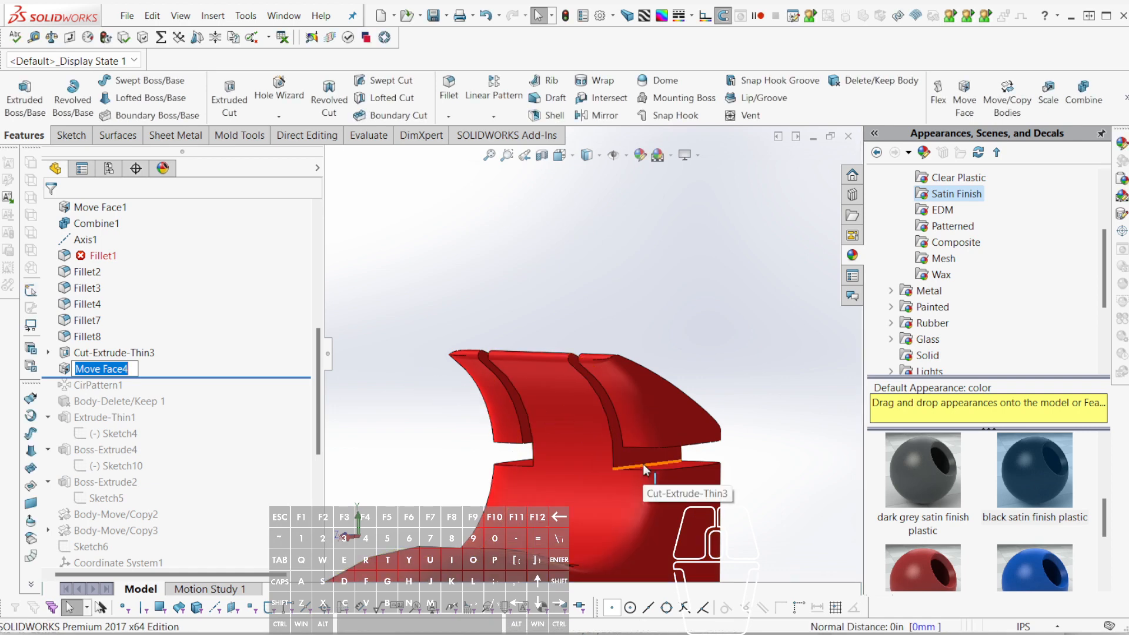
- Edit Sketch11 of Cut-Extrude-Thin3, raise the bottom edges of the two slot rectangles, and rebuild the part anyway
{"action": "middle_click_drag", "start_coordinate": [644, 464], "coordinate": [603, 435]}
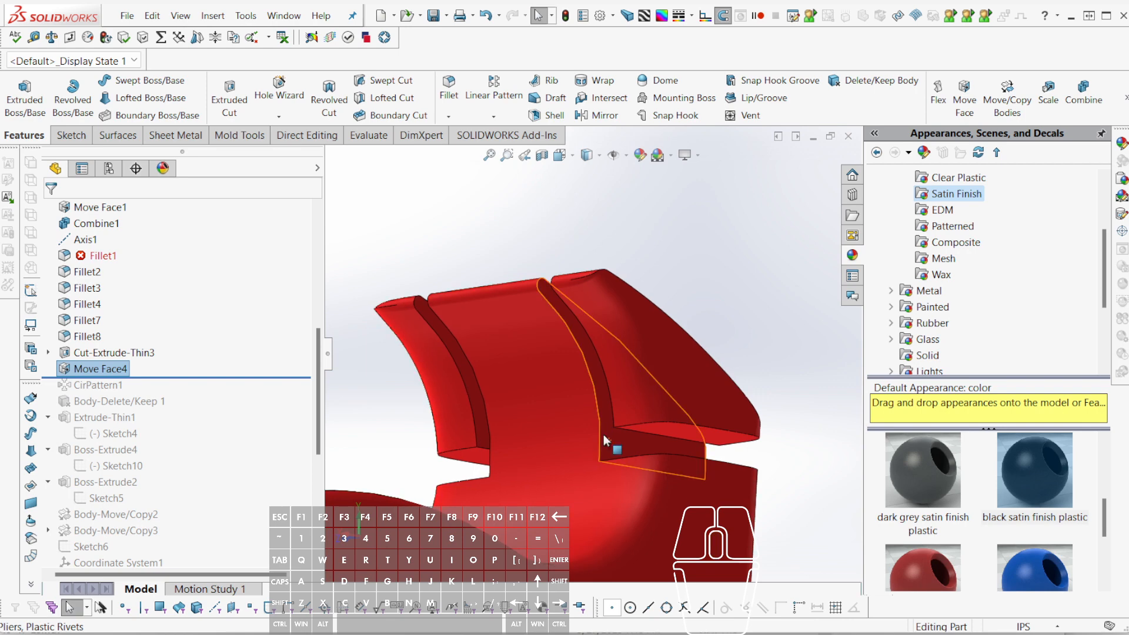
{"action": "left_click", "coordinate": [375, 418]}
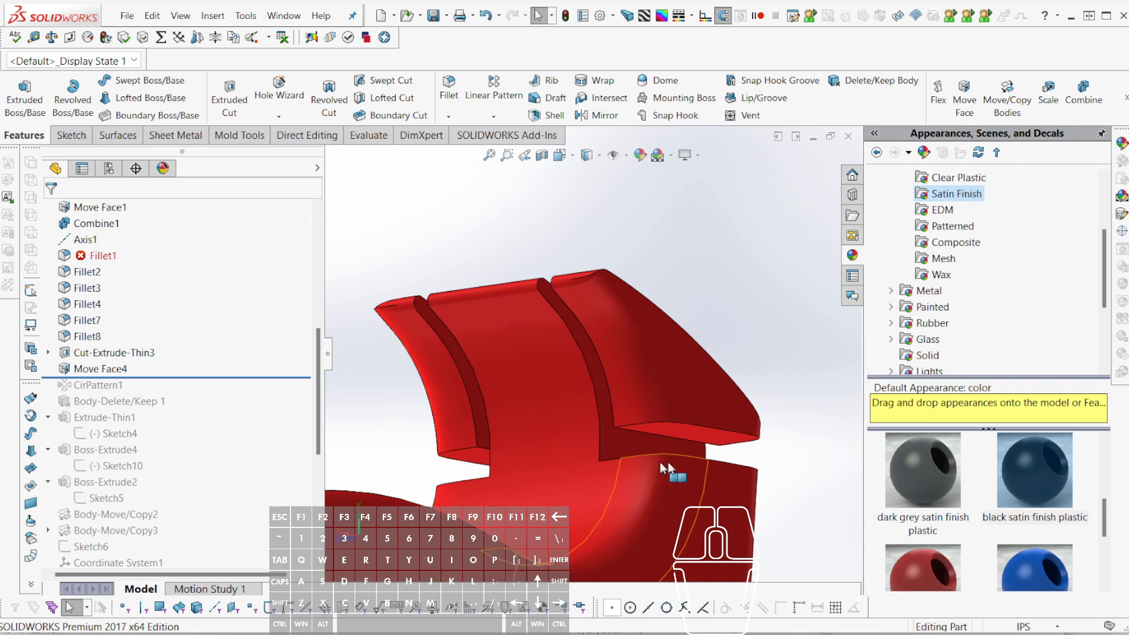
{"action": "left_click", "coordinate": [677, 429]}
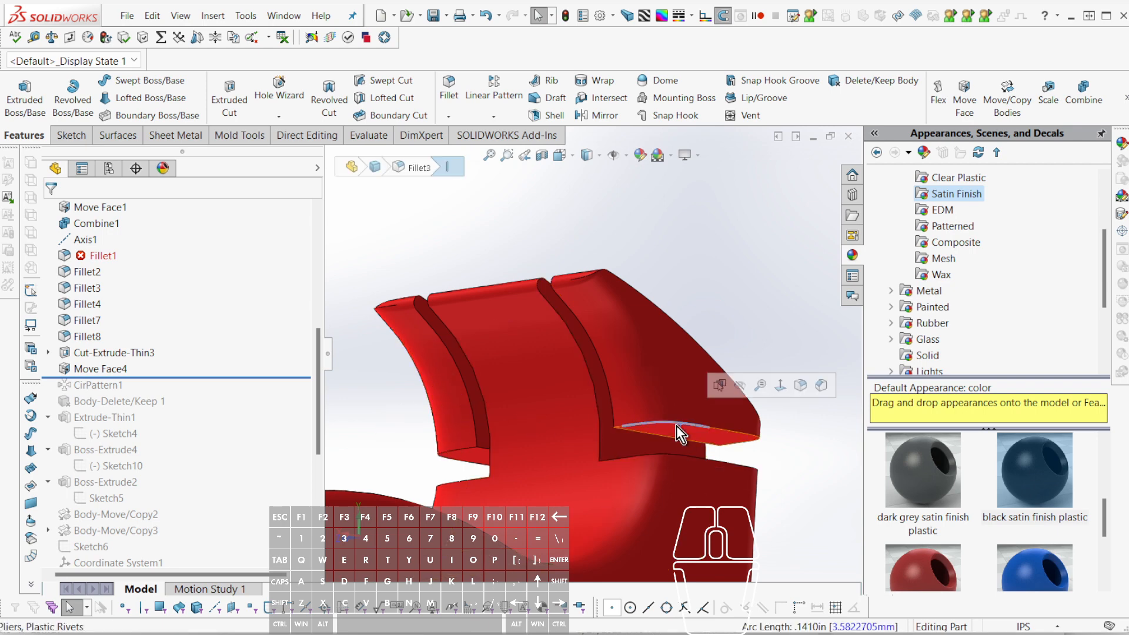
{"action": "left_click", "coordinate": [47, 352]}
{"action": "left_click", "coordinate": [85, 368]}
{"action": "left_click", "coordinate": [97, 326]}
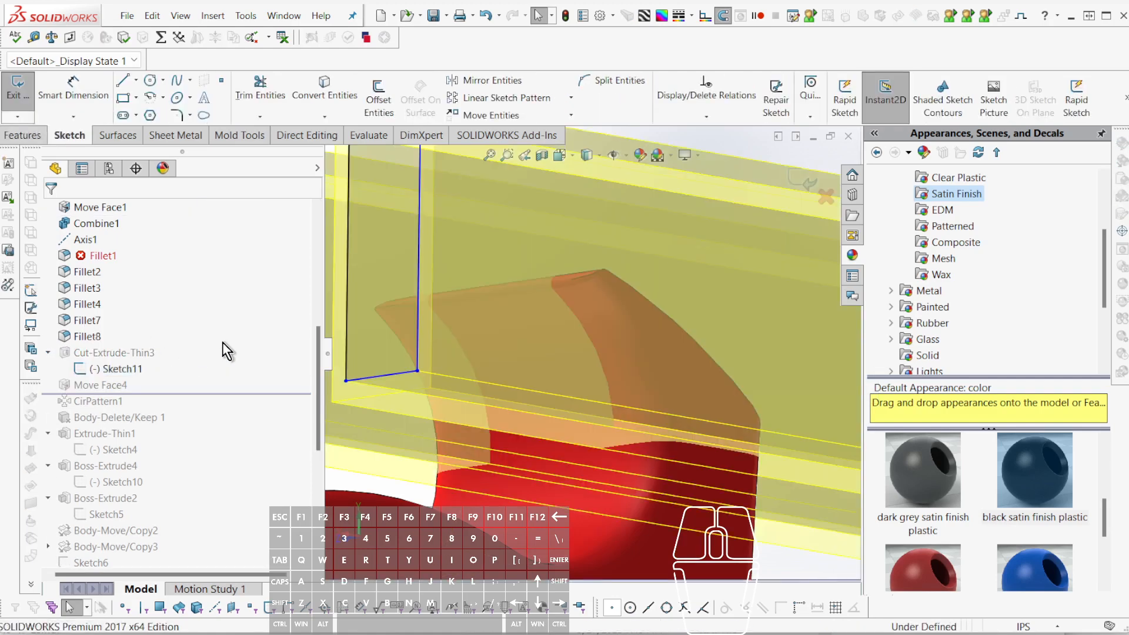
{"action": "left_click_drag", "start_coordinate": [371, 377], "coordinate": [368, 348]}
{"action": "key", "text": "ctrl+b"}
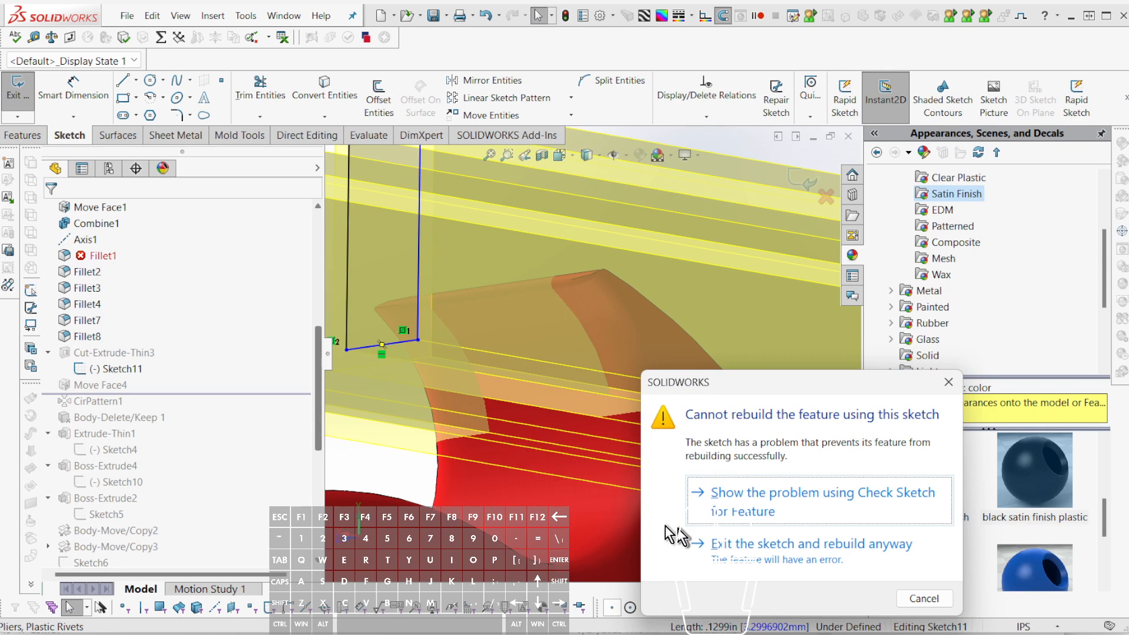
{"action": "left_click", "coordinate": [714, 542]}
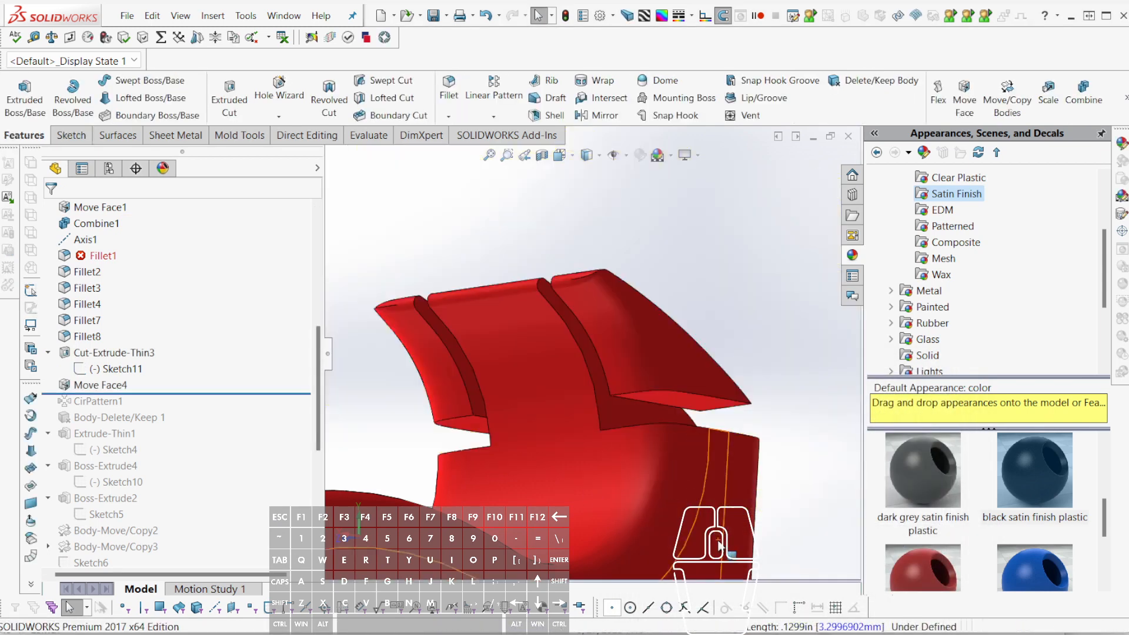
- Reopen Sketch11 and pull the symmetric lower outer corners down to about X 0.268, Y 0.628 in, giving both slot profiles sloped bottom edges
{"action": "middle_click_drag", "start_coordinate": [669, 502], "coordinate": [711, 444]}
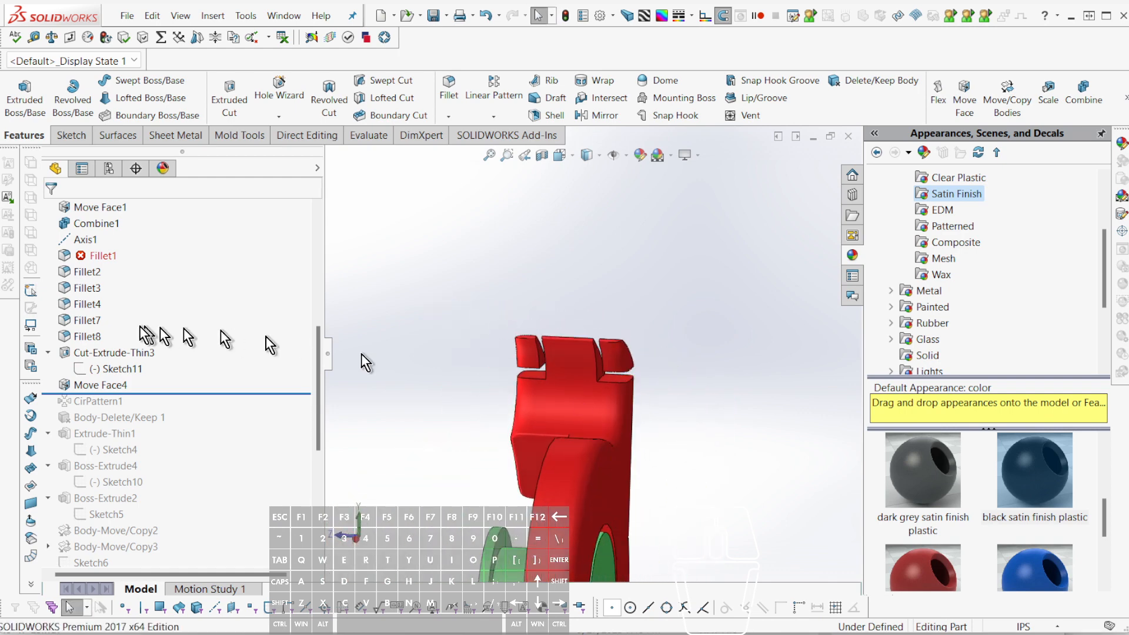
{"action": "left_click", "coordinate": [89, 368]}
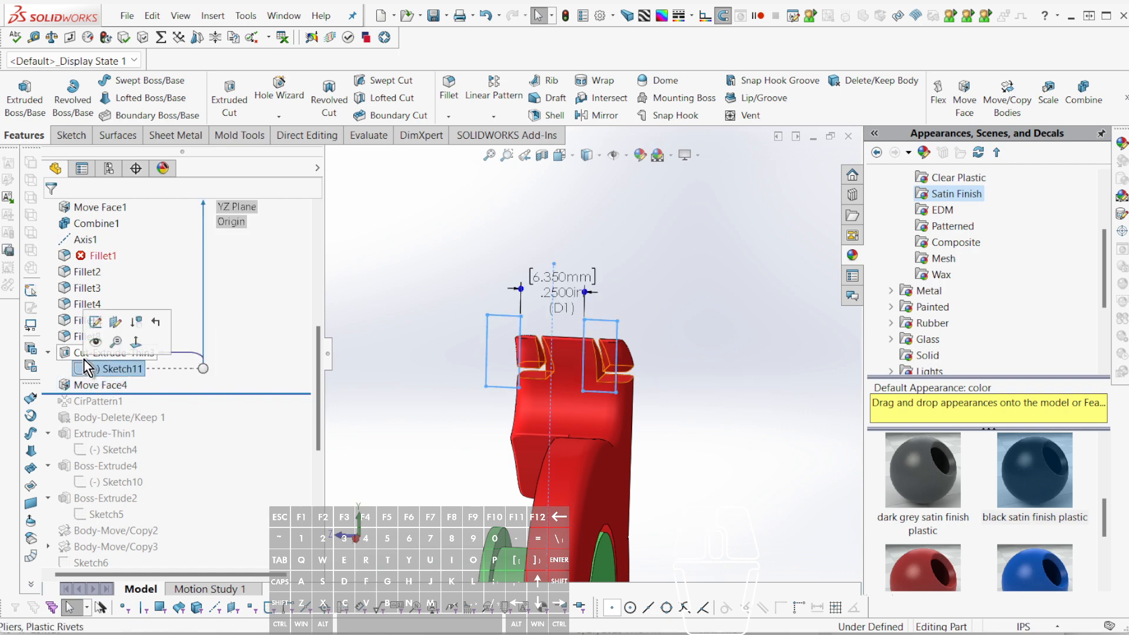
{"action": "left_click", "coordinate": [95, 322]}
{"action": "mouse_move", "coordinate": [617, 409]}
{"action": "middle_mouse_down"}
{"action": "mouse_move", "coordinate": [634, 418]}
{"action": "mouse_move", "coordinate": [638, 376]}
{"action": "mouse_move", "coordinate": [637, 387]}
{"action": "middle_mouse_up"}
{"action": "scroll", "coordinate": [610, 363], "scroll_direction": "down", "scroll_amount": 1}
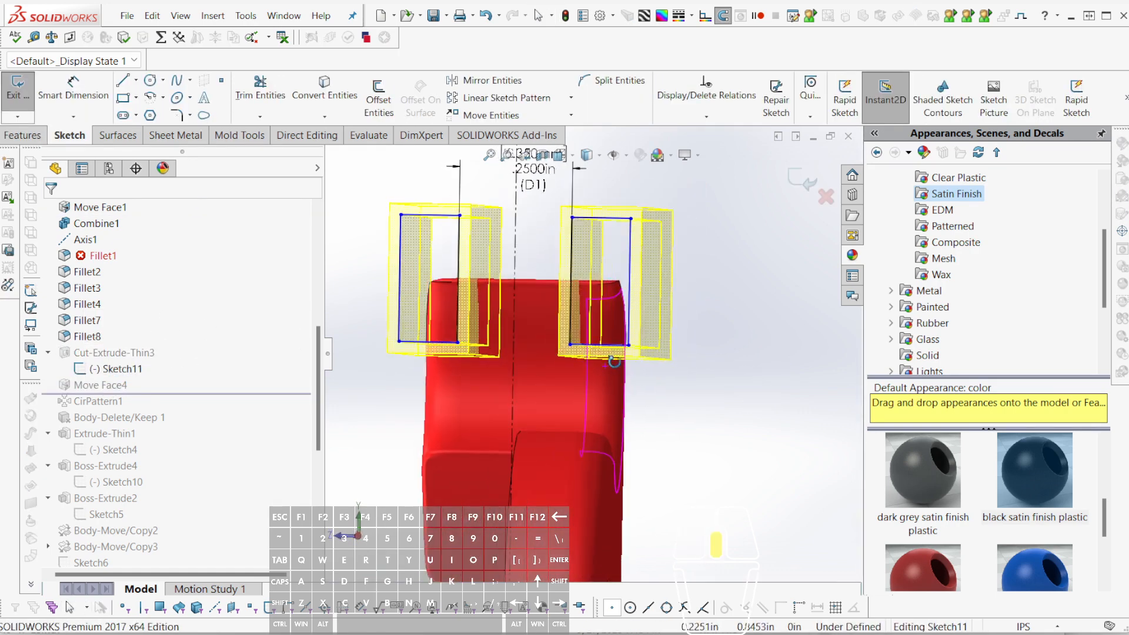
{"action": "left_click", "coordinate": [421, 346]}
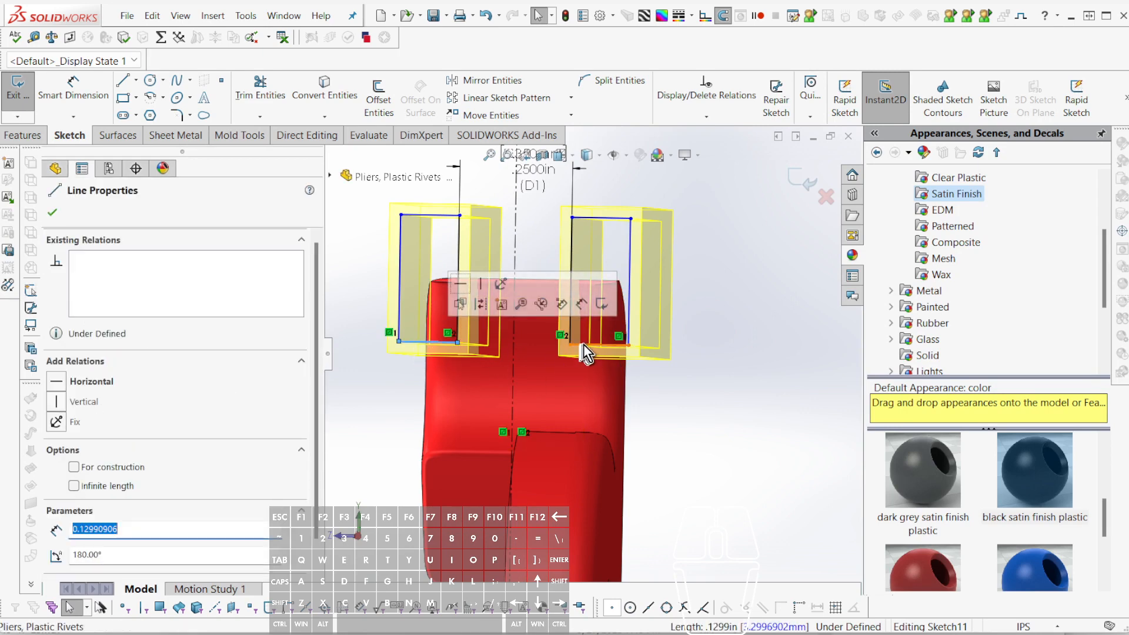
{"action": "left_click", "coordinate": [600, 352]}
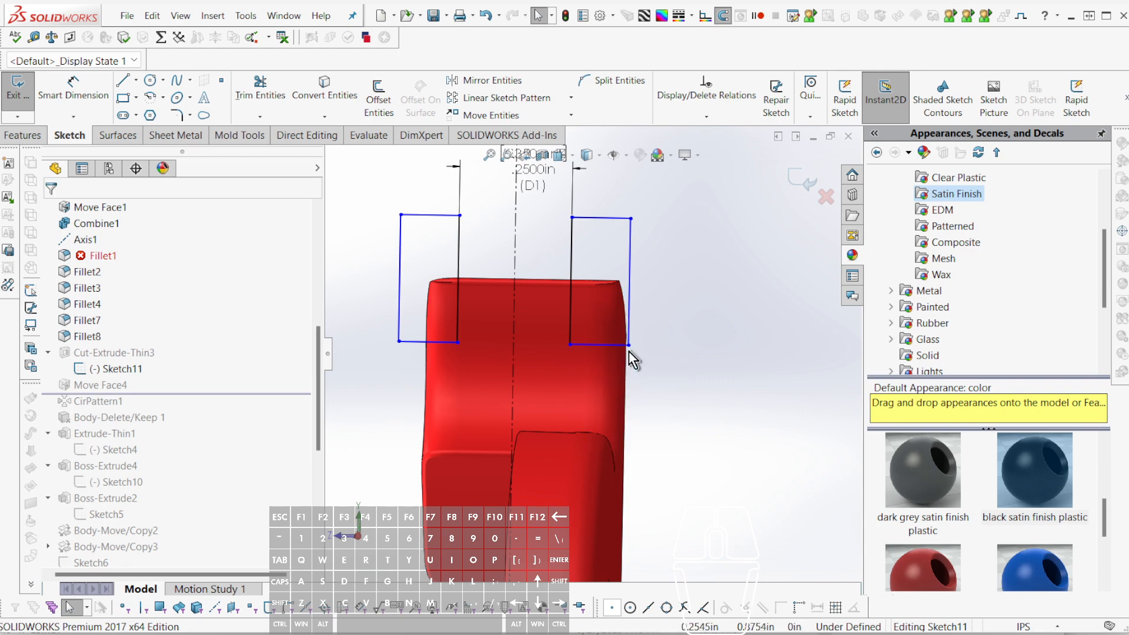
{"action": "left_click_drag", "start_coordinate": [630, 345], "coordinate": [633, 461]}
{"action": "scroll", "coordinate": [632, 461], "scroll_direction": "up", "scroll_amount": 1}
{"action": "mouse_move", "coordinate": [633, 461]}
{"action": "middle_mouse_down"}
{"action": "mouse_move", "coordinate": [635, 439]}
{"action": "mouse_move", "coordinate": [603, 441]}
{"action": "mouse_move", "coordinate": [591, 418]}
{"action": "middle_mouse_up"}
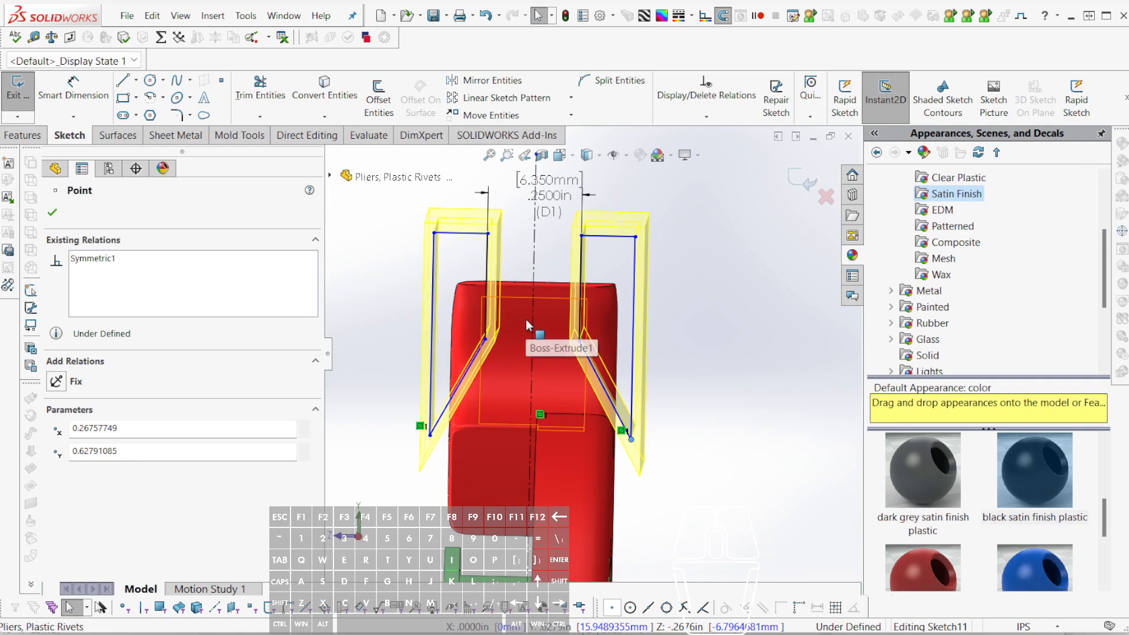
- Exit Sketch11, rebuild the thin cut with the sloped profile, and examine the angled slots in the jaw tip
{"action": "middle_click_drag", "start_coordinate": [526, 319], "coordinate": [527, 310]}
{"action": "scroll", "coordinate": [526, 310], "scroll_direction": "up", "scroll_amount": 9}
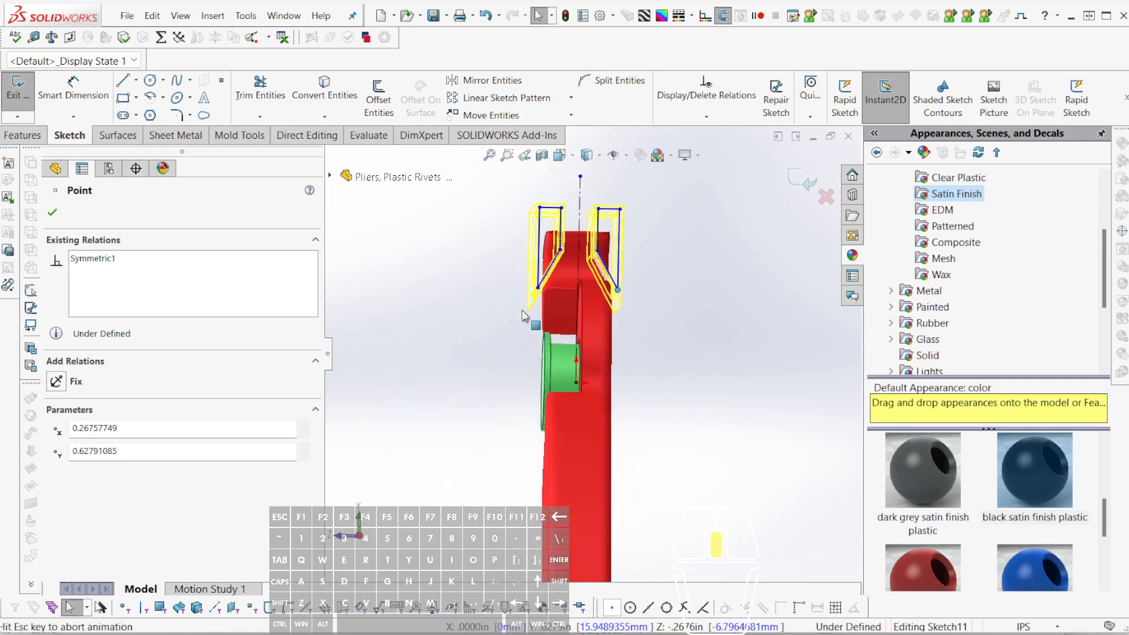
{"action": "scroll", "coordinate": [588, 194], "scroll_direction": "down", "scroll_amount": 9}
{"action": "mouse_move", "coordinate": [597, 274]}
{"action": "middle_mouse_down"}
{"action": "mouse_move", "coordinate": [596, 284]}
{"action": "mouse_move", "coordinate": [529, 287]}
{"action": "mouse_move", "coordinate": [606, 252]}
{"action": "mouse_move", "coordinate": [624, 194]}
{"action": "mouse_move", "coordinate": [529, 306]}
{"action": "mouse_move", "coordinate": [350, 375]}
{"action": "middle_mouse_up"}
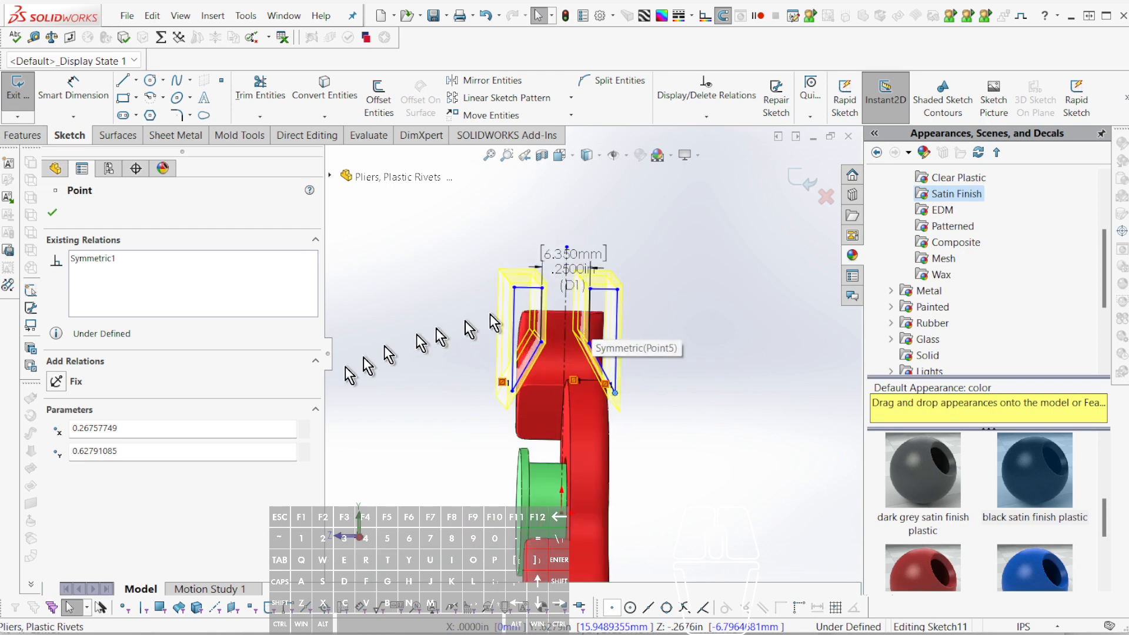
{"action": "left_click", "coordinate": [53, 212]}
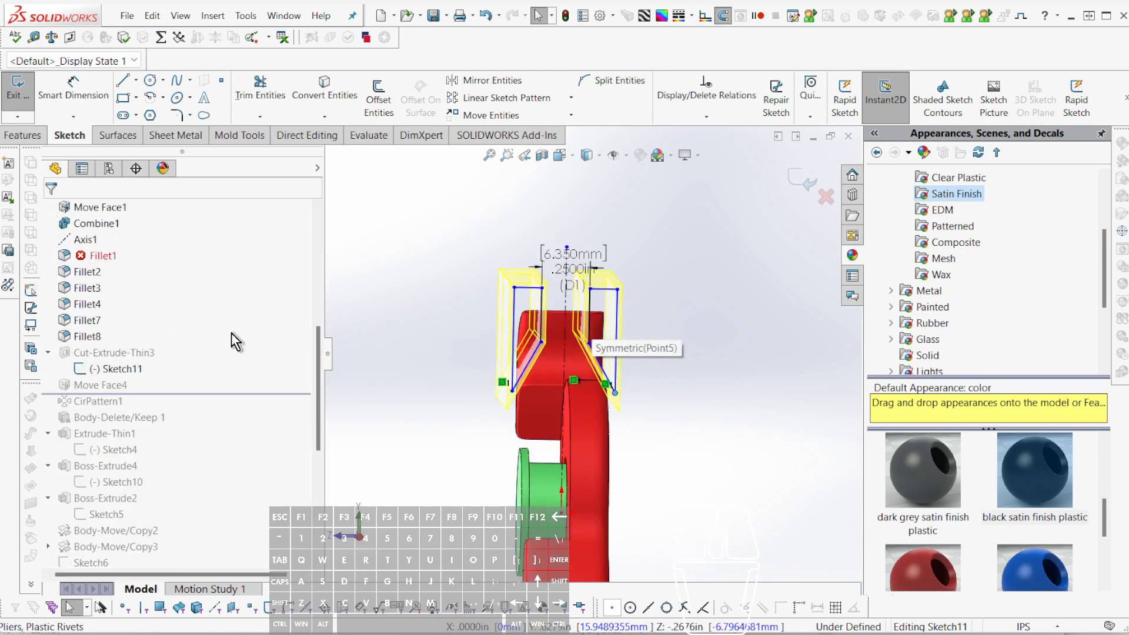
{"action": "key", "text": "ctrl+b"}
{"action": "left_click", "coordinate": [712, 543]}
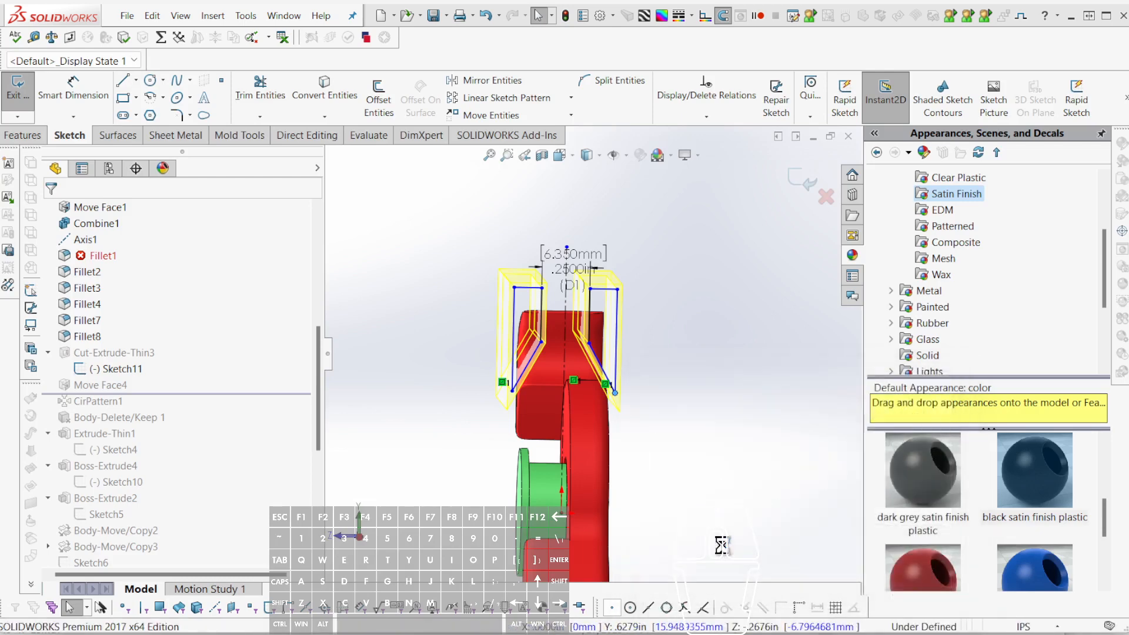
{"action": "middle_click_drag", "start_coordinate": [601, 348], "coordinate": [589, 363]}
{"action": "key", "text": "ctrl+4"}
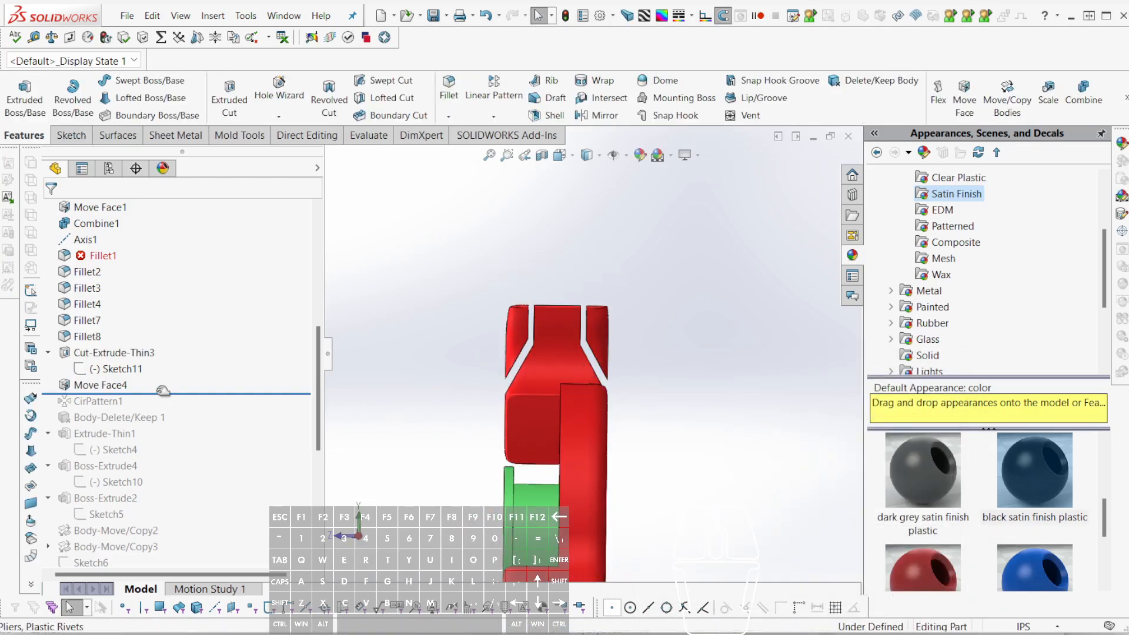
- Edit Cut-Extrude-Thin3 and reverse the thin feature direction so the slots are cut on the inner side of the profile
{"action": "left_click", "coordinate": [123, 356]}
{"action": "left_click", "coordinate": [132, 318]}
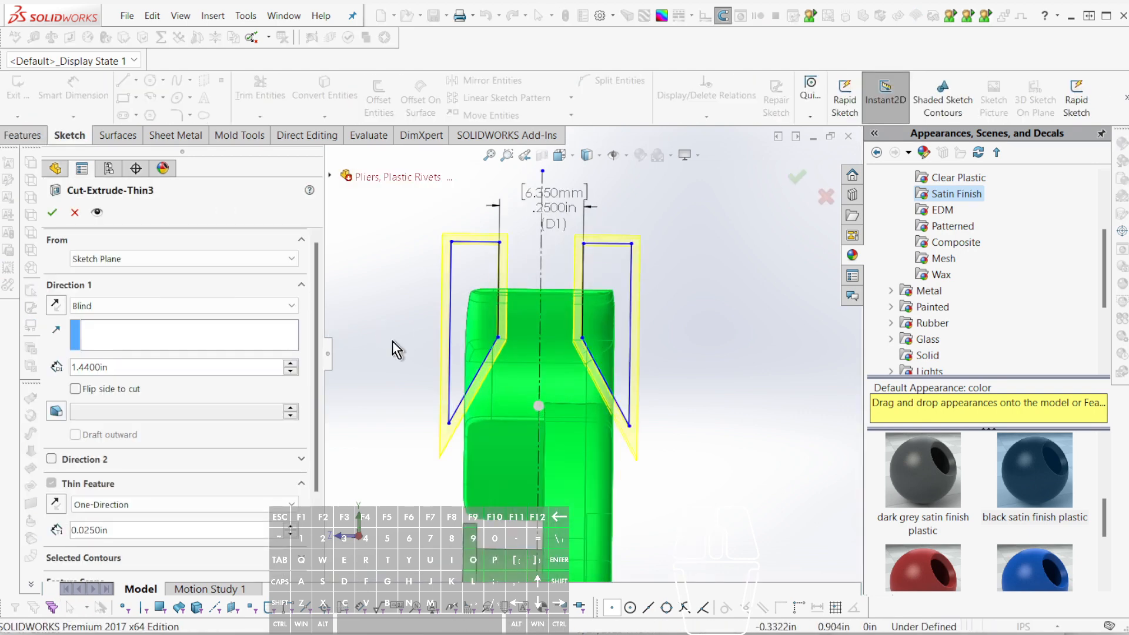
{"action": "left_click", "coordinate": [56, 503]}
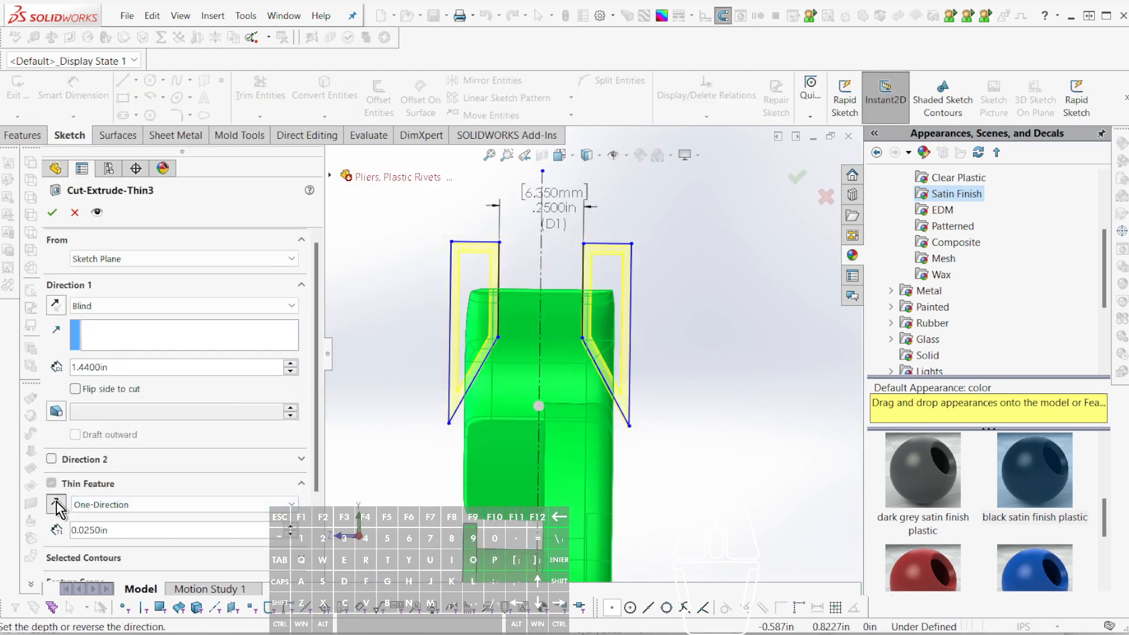
{"action": "left_click", "coordinate": [53, 213]}
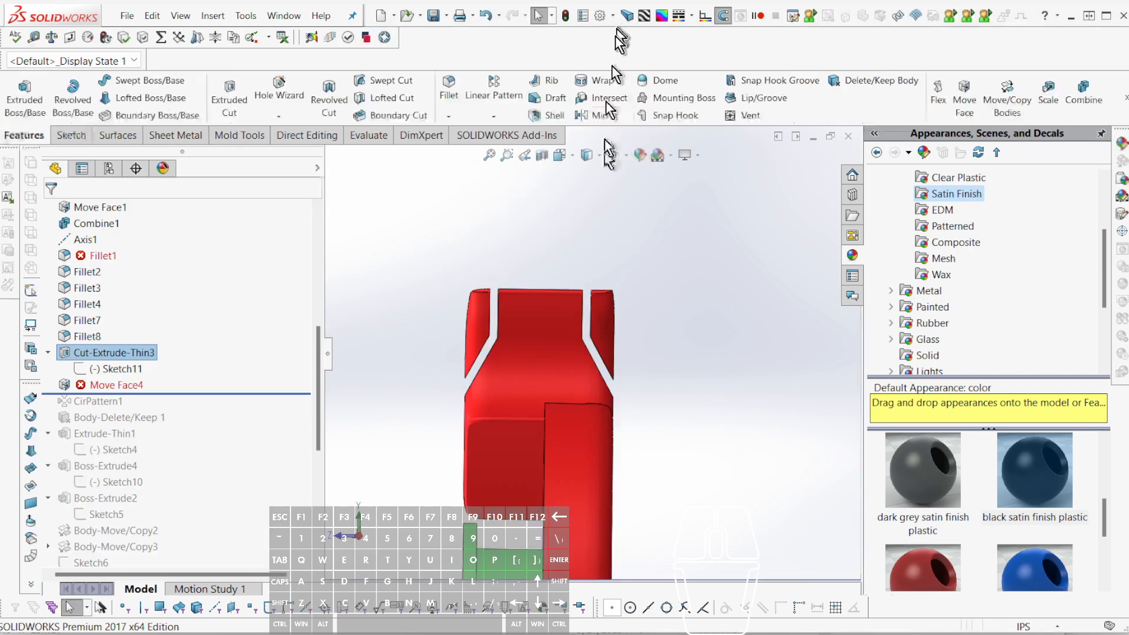
{"action": "scroll", "coordinate": [602, 330], "scroll_direction": "up", "scroll_amount": 2}
{"action": "middle_click_drag", "start_coordinate": [601, 329], "coordinate": [573, 373]}
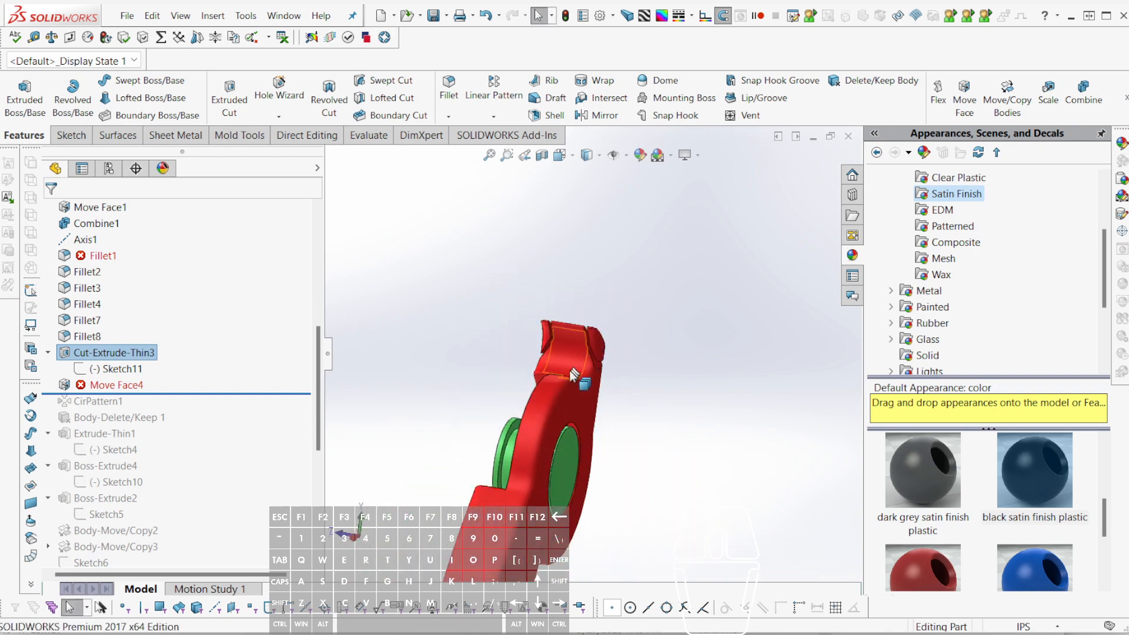
- Delete Move Face4 and roll the feature history forward to the end to restore the complete pliers
{"action": "left_click", "coordinate": [112, 384]}
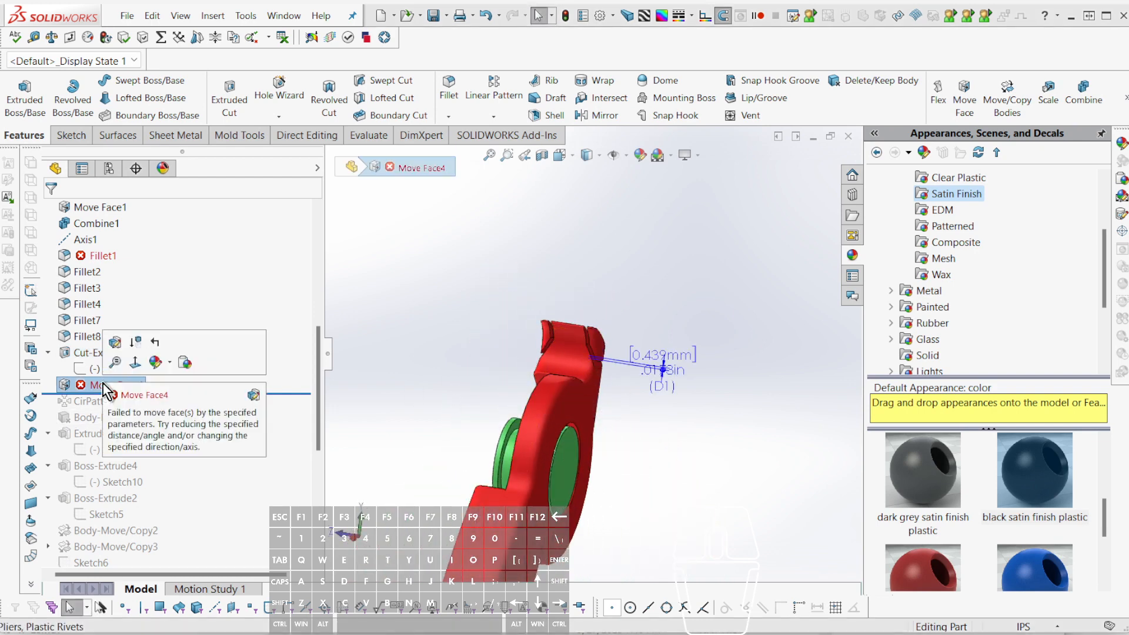
{"action": "key", "text": "Delete"}
{"action": "middle_click_drag", "start_coordinate": [610, 353], "coordinate": [696, 399]}
{"action": "key", "text": "ctrl+alt+shift+e"}
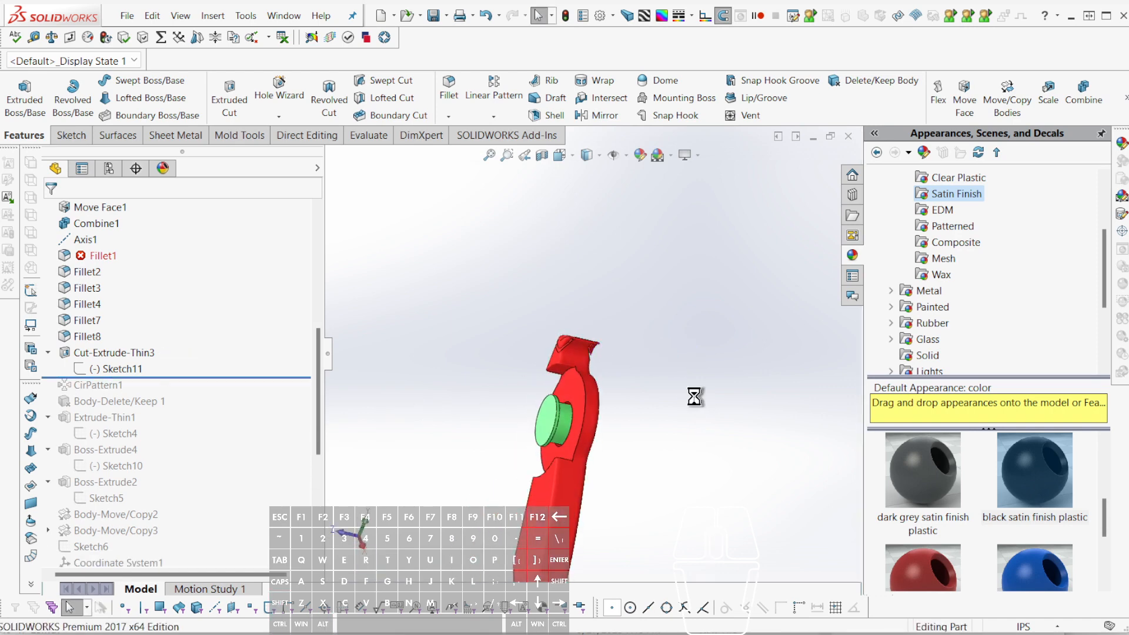
{"action": "scroll", "coordinate": [578, 385], "scroll_direction": "down", "scroll_amount": 2}
{"action": "middle_click_drag", "start_coordinate": [579, 386], "coordinate": [531, 405]}
{"action": "scroll", "coordinate": [531, 404], "scroll_direction": "up", "scroll_amount": 5}
{"action": "middle_click_drag", "start_coordinate": [597, 348], "coordinate": [712, 420]}
{"action": "scroll", "coordinate": [676, 447], "scroll_direction": "up", "scroll_amount": 3}
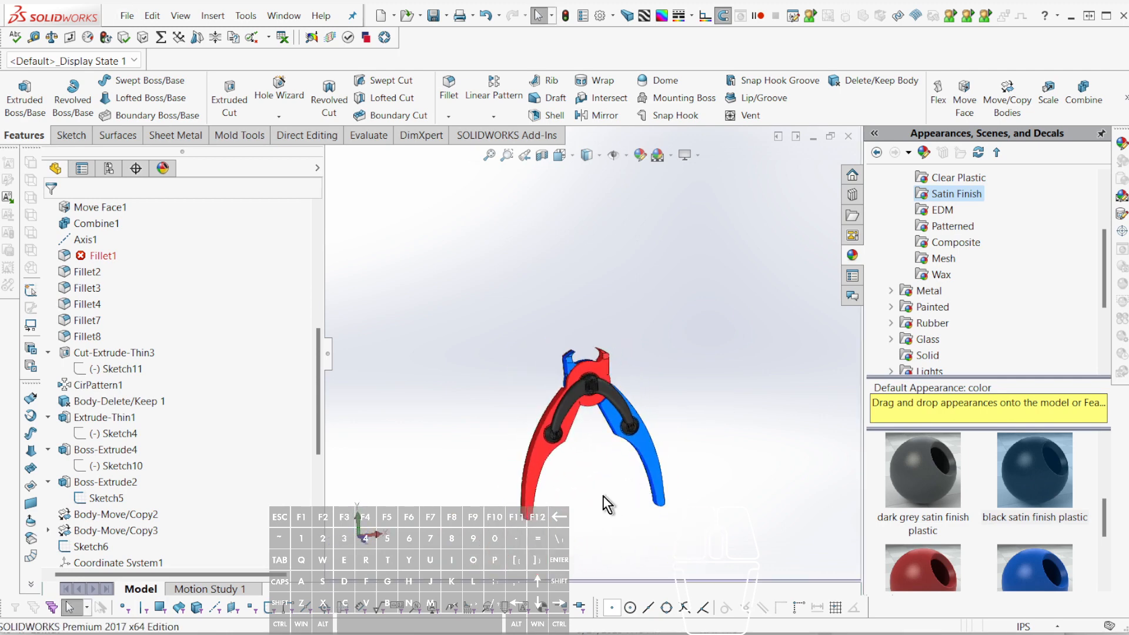
- Save the model as a STEP AP214 file named "1021a Pliers, Plastic Rivets.STEP" in the Cleints, Prospects, & Projects folder
{"action": "key", "text": "alt+f"}
{"action": "key", "text": "a"}
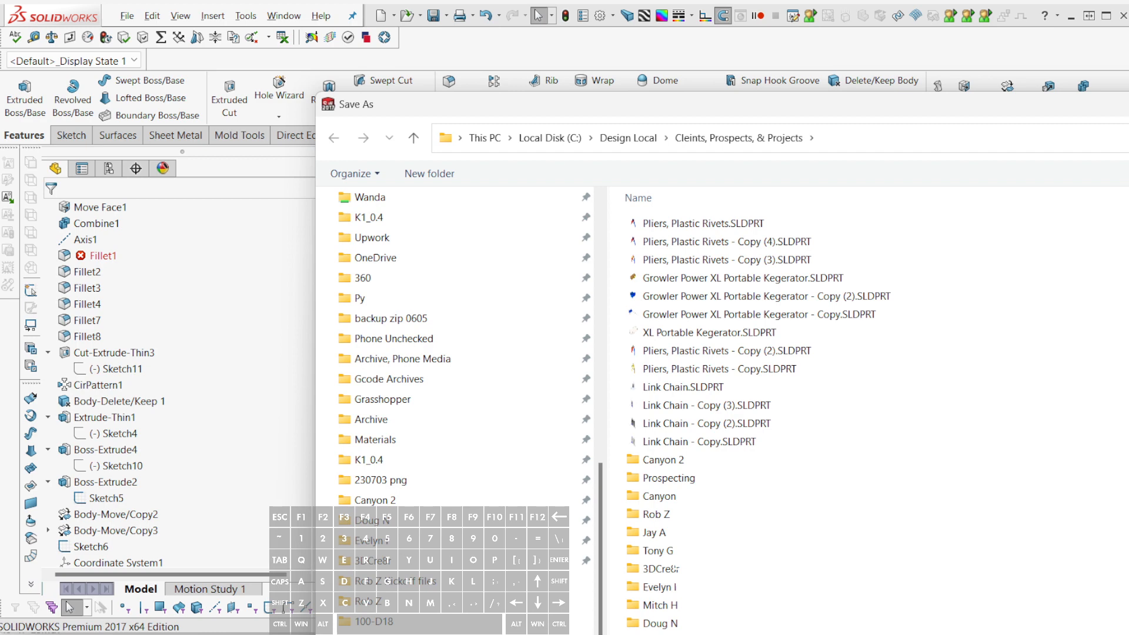
{"action": "left_click", "coordinate": [647, 634]}
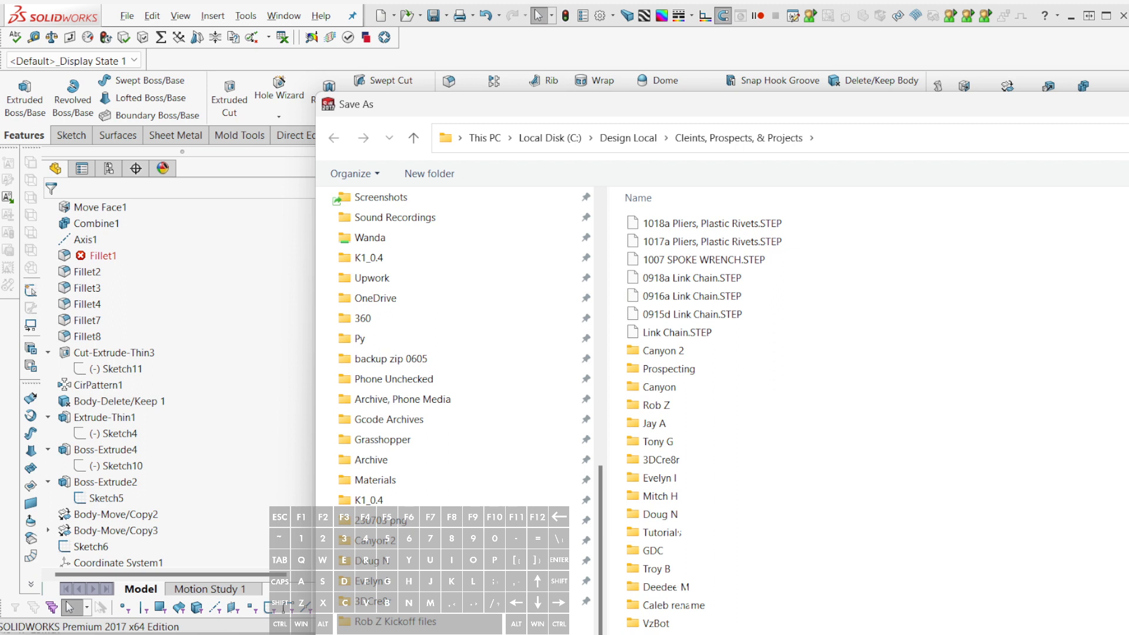
{"action": "left_click", "coordinate": [647, 634]}
{"action": "left_click", "coordinate": [646, 634]}
{"action": "left_click_drag", "start_coordinate": [1126, 634], "coordinate": [1125, 602]}
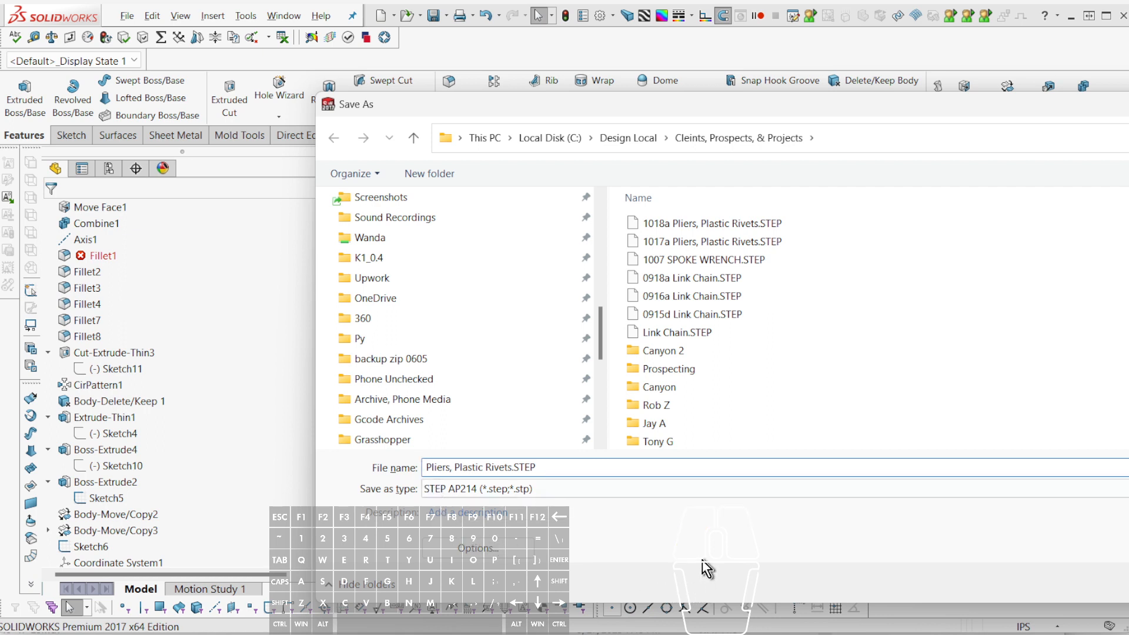
{"action": "type", "text": "1021"}
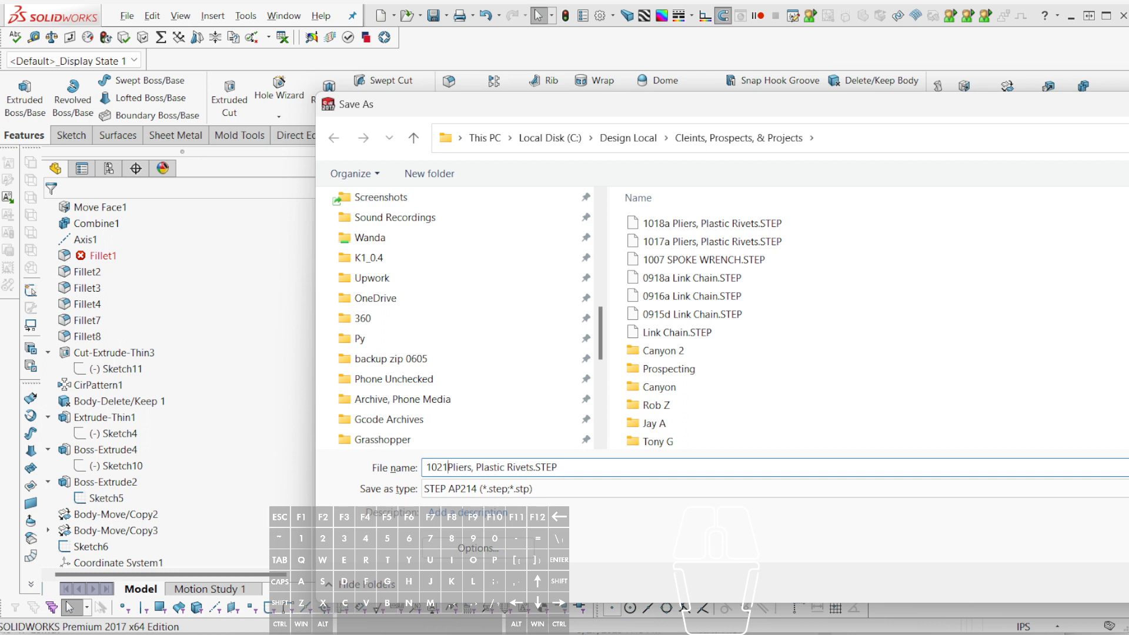
{"action": "type", "text": "a"}
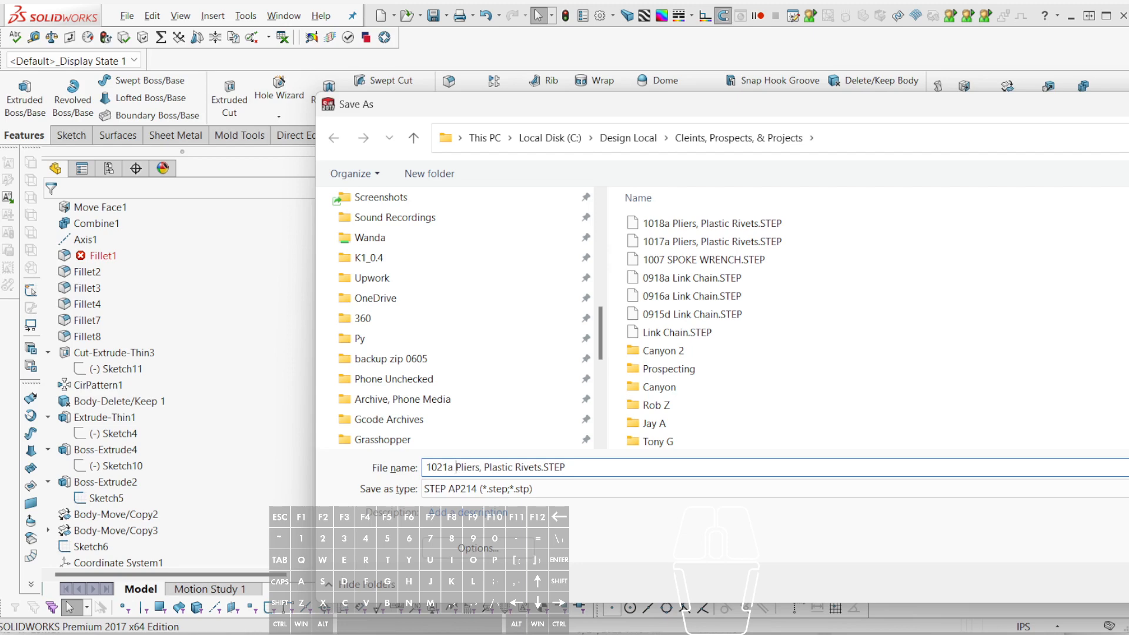
{"action": "key", "text": "Return"}
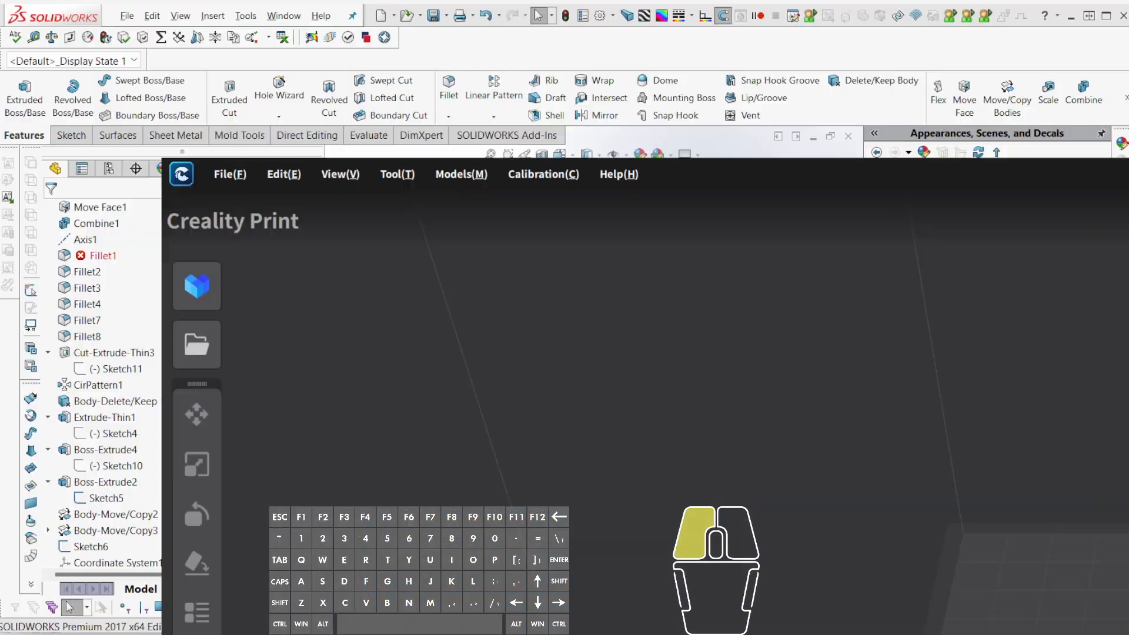
- Reposition the Creality Print window so the build plate and the print parameter profiles are in view
{"action": "left_click_drag", "start_coordinate": [747, 167], "coordinate": [582, 12]}
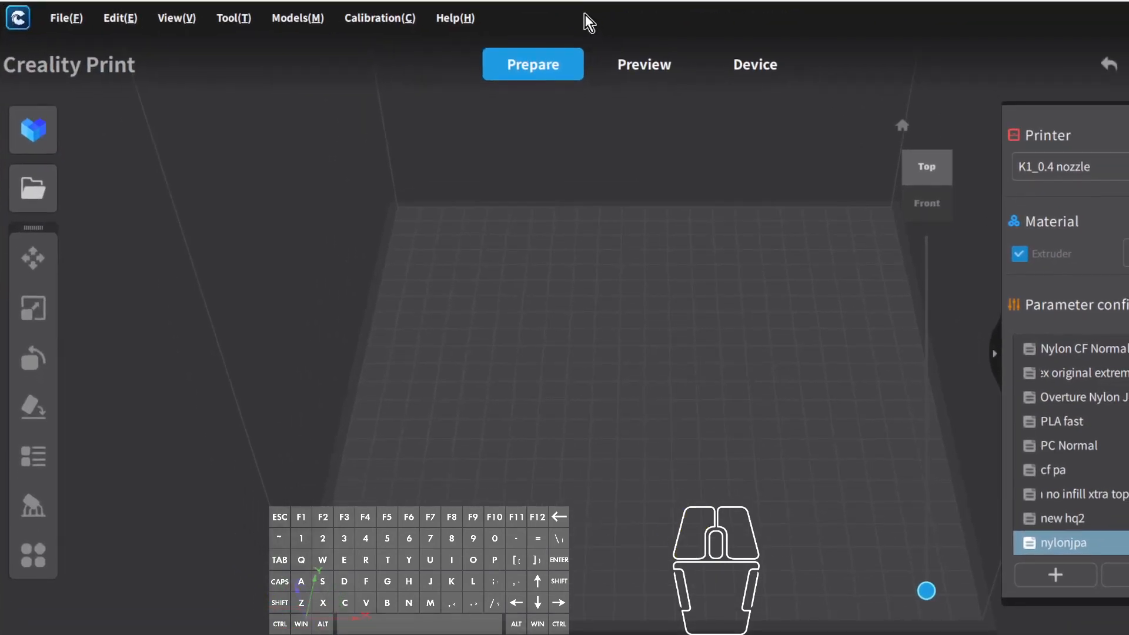
{"action": "left_click", "coordinate": [1075, 556]}
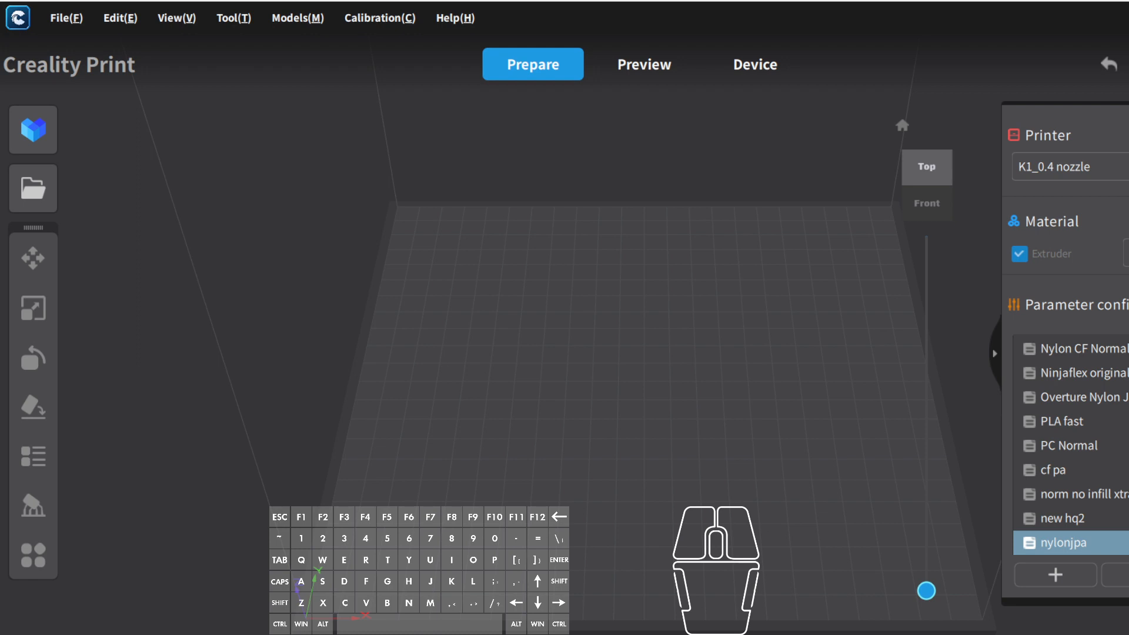
{"action": "left_click", "coordinate": [1117, 623]}
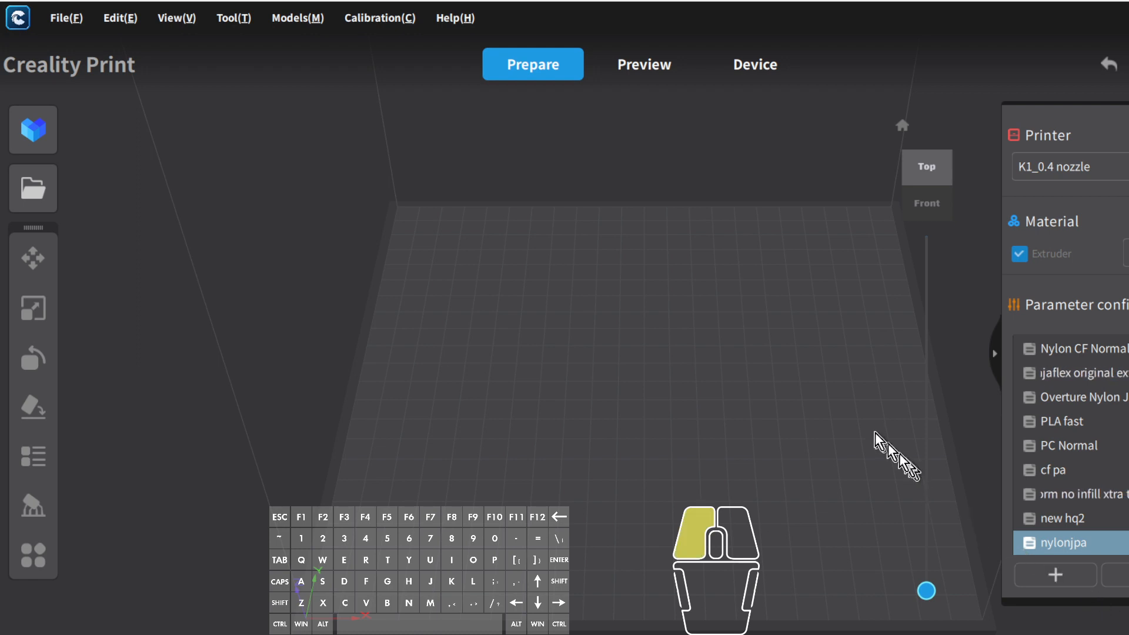
{"action": "mouse_move", "coordinate": [878, 25]}
{"action": "left_mouse_down"}
{"action": "mouse_move", "coordinate": [888, 324]}
{"action": "mouse_move", "coordinate": [881, 15]}
{"action": "mouse_move", "coordinate": [918, 0]}
{"action": "mouse_move", "coordinate": [900, 0]}
{"action": "mouse_move", "coordinate": [900, 25]}
{"action": "mouse_move", "coordinate": [886, 34]}
{"action": "mouse_move", "coordinate": [858, 0]}
{"action": "mouse_move", "coordinate": [499, 0]}
{"action": "mouse_move", "coordinate": [846, 0]}
{"action": "mouse_move", "coordinate": [993, 112]}
{"action": "mouse_move", "coordinate": [867, 13]}
{"action": "left_mouse_up"}
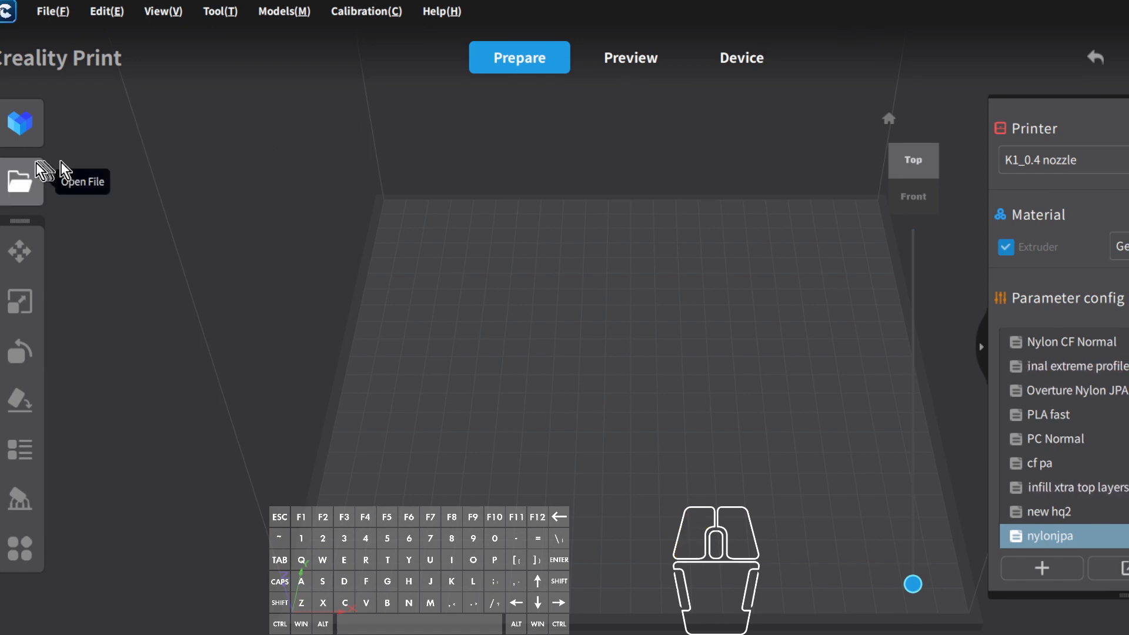
- Import "1021a Pliers, Plastic Rivets.STEP" from the Cleints, Prospects, & Projects folder, filtering the file list to STEP files
{"action": "left_click", "coordinate": [20, 180]}
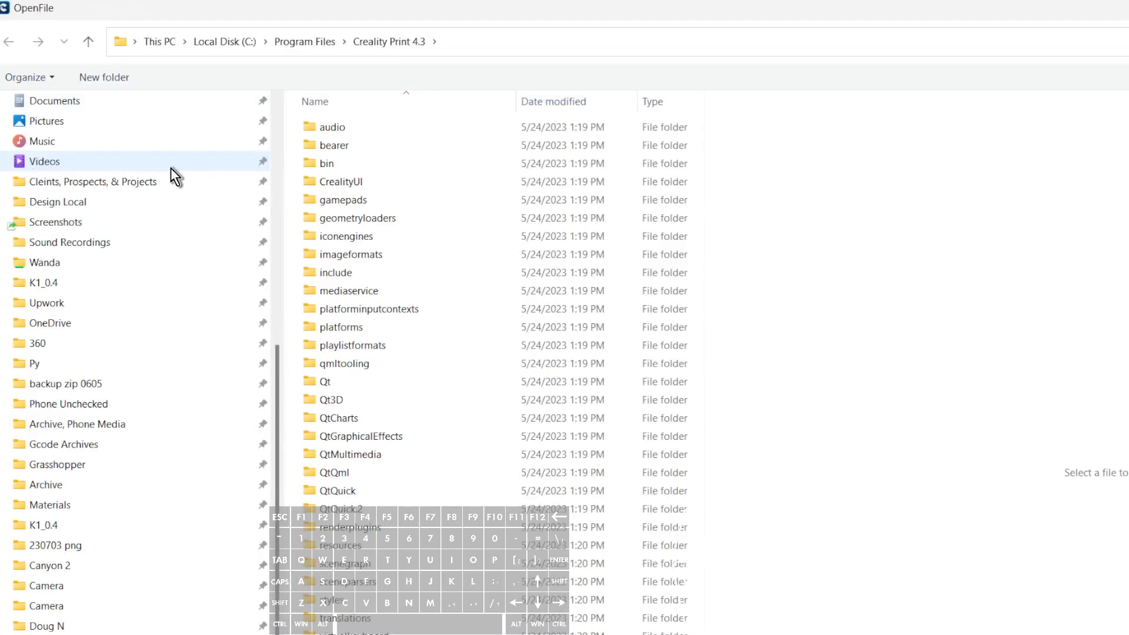
{"action": "scroll", "coordinate": [176, 376], "scroll_direction": "up", "scroll_amount": 6}
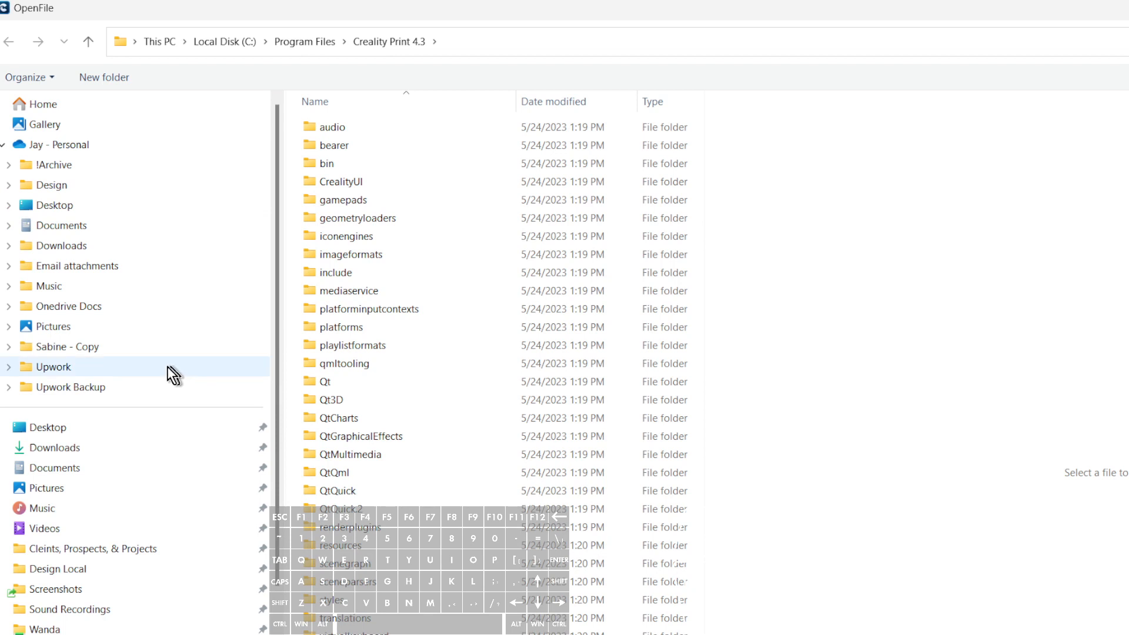
{"action": "left_click", "coordinate": [131, 548]}
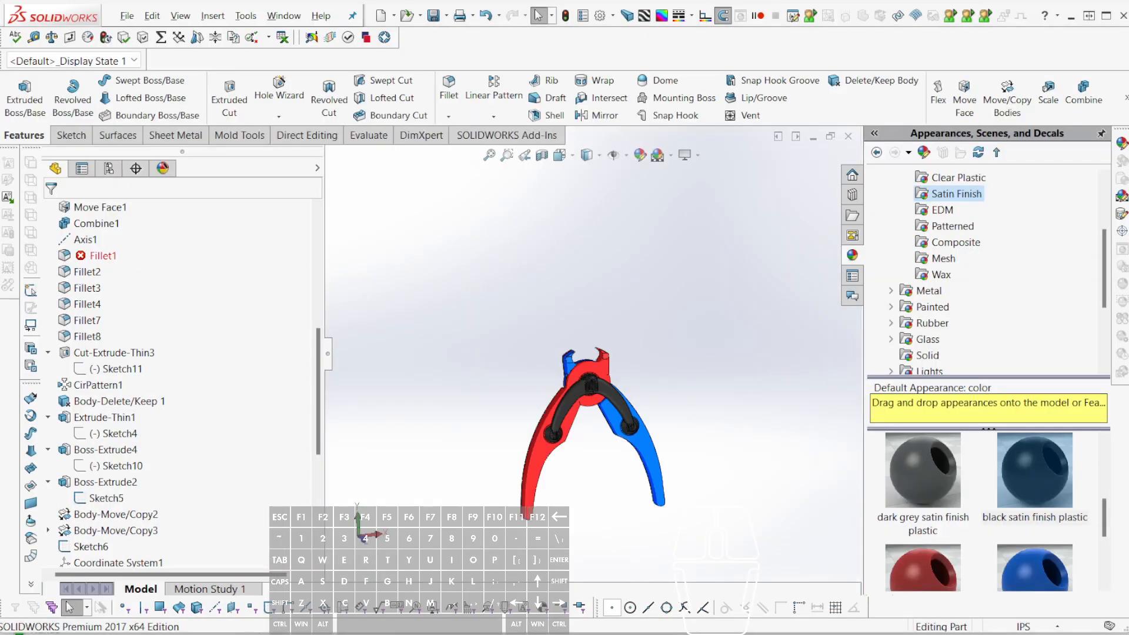
{"action": "key", "text": "ctrl+shift+s"}
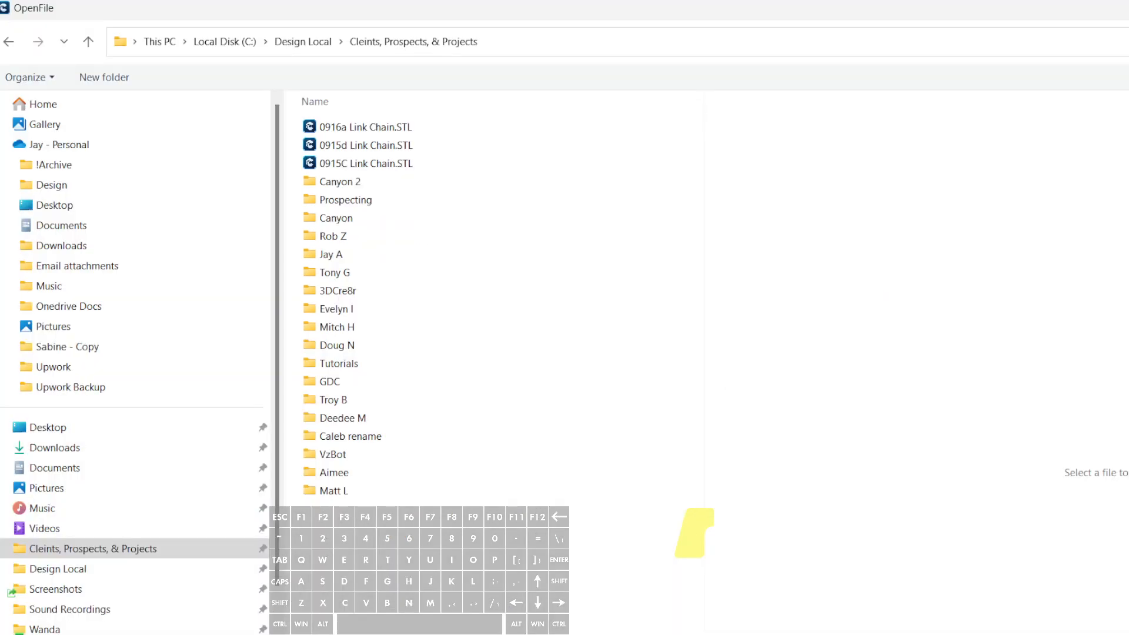
{"action": "left_click", "coordinate": [93, 548]}
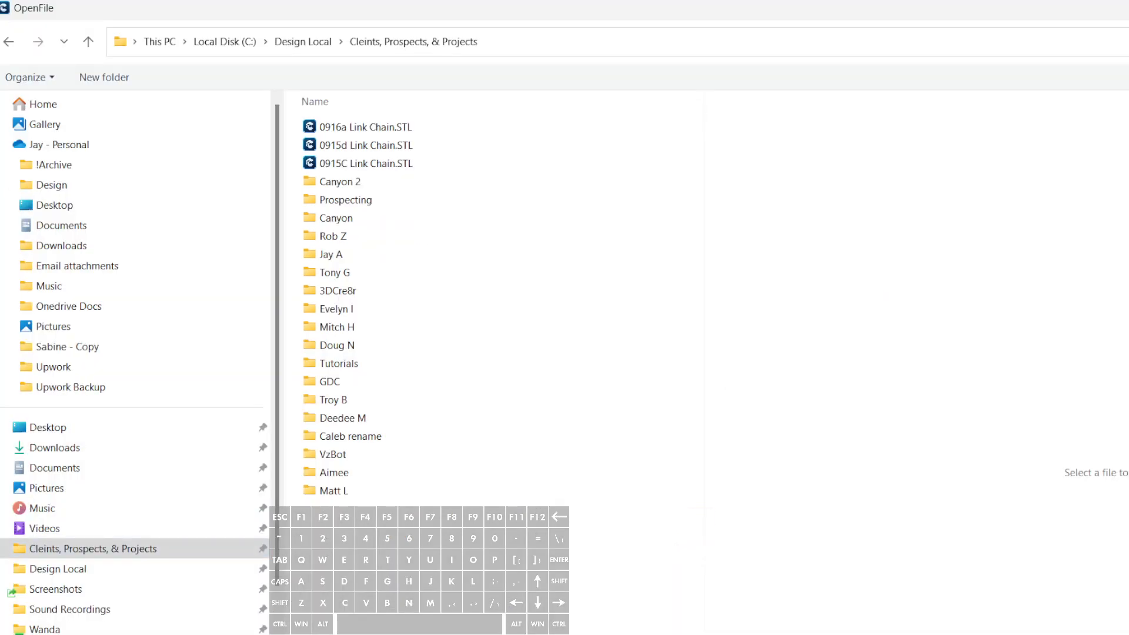
{"action": "left_click", "coordinate": [1123, 632]}
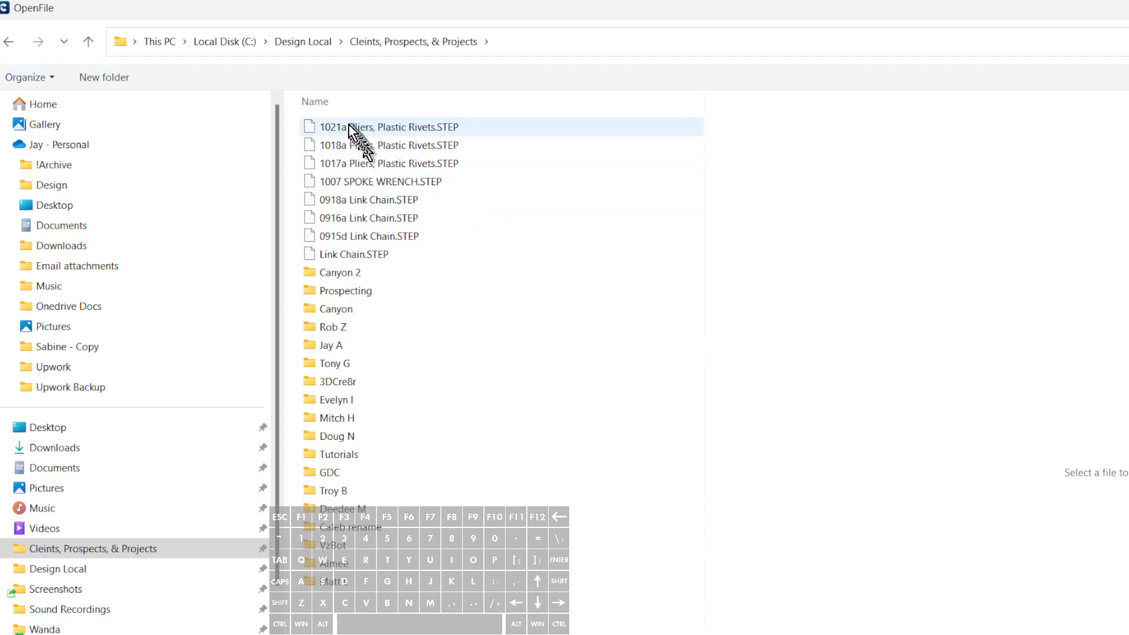
{"action": "double_click", "coordinate": [351, 128]}
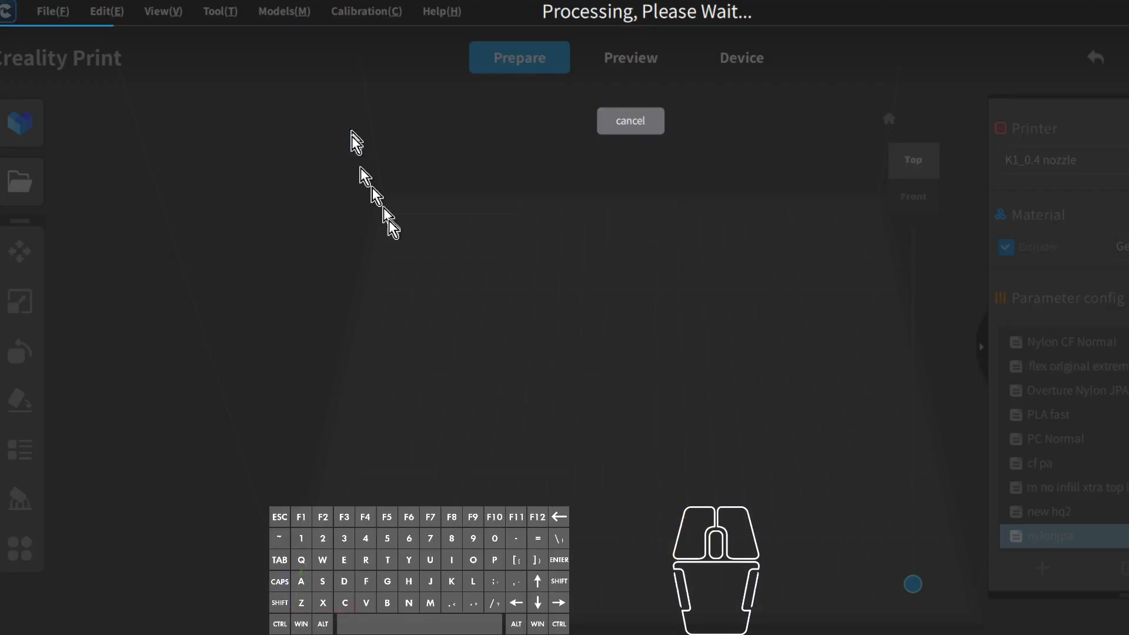
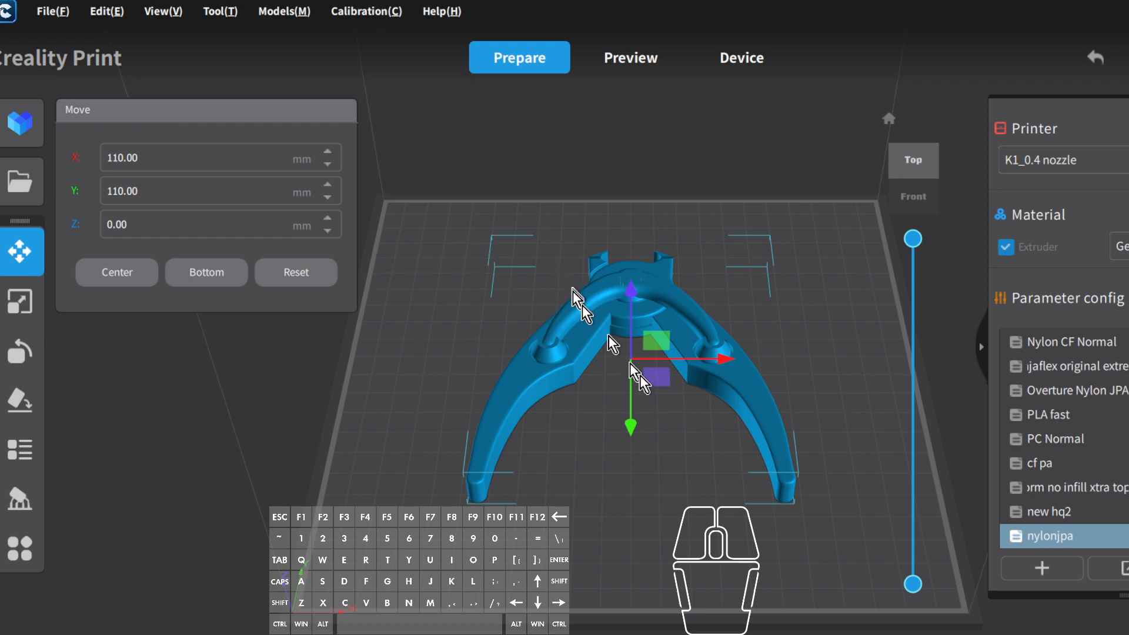
- Choose the Overture Nylon JPA parameter profile for the pliers and open its settings for editing
{"action": "right_click_drag", "start_coordinate": [617, 449], "coordinate": [559, 486]}
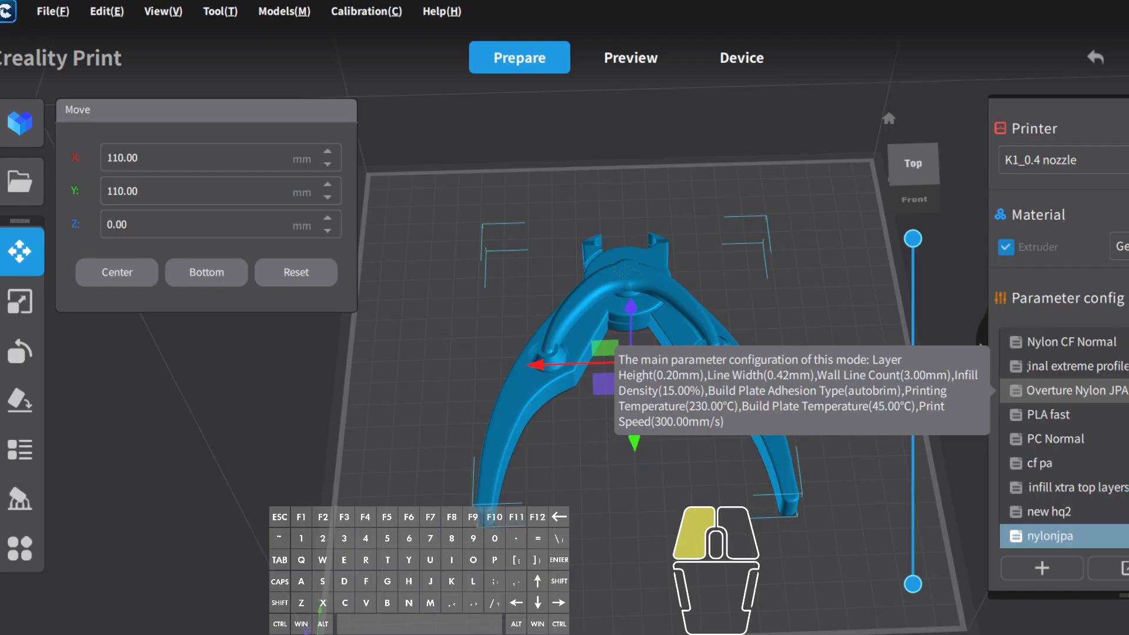
{"action": "left_click", "coordinate": [1059, 391]}
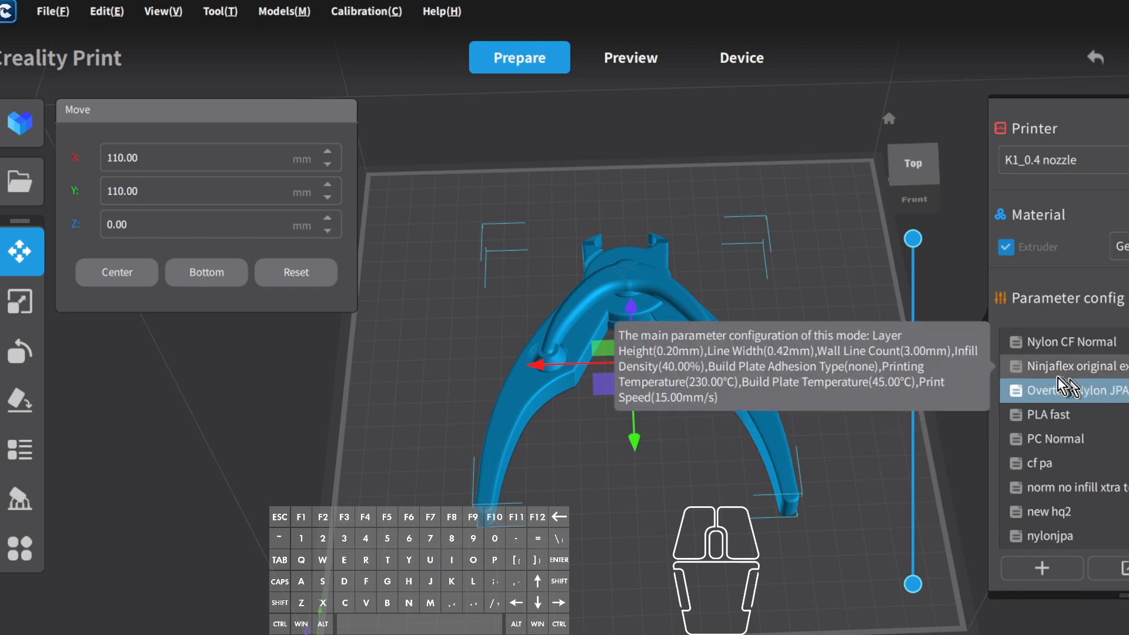
{"action": "double_click", "coordinate": [1047, 393]}
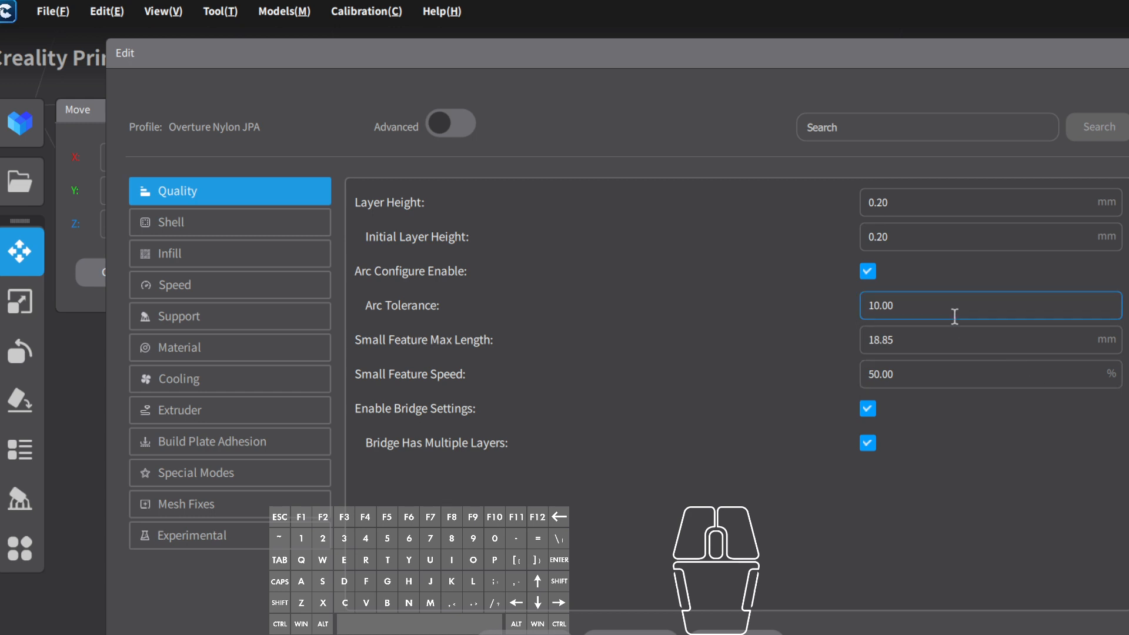
- In the profile's shell settings, set the wall line count to 5 and both the top and bottom layers to 6
{"action": "left_click", "coordinate": [248, 219]}
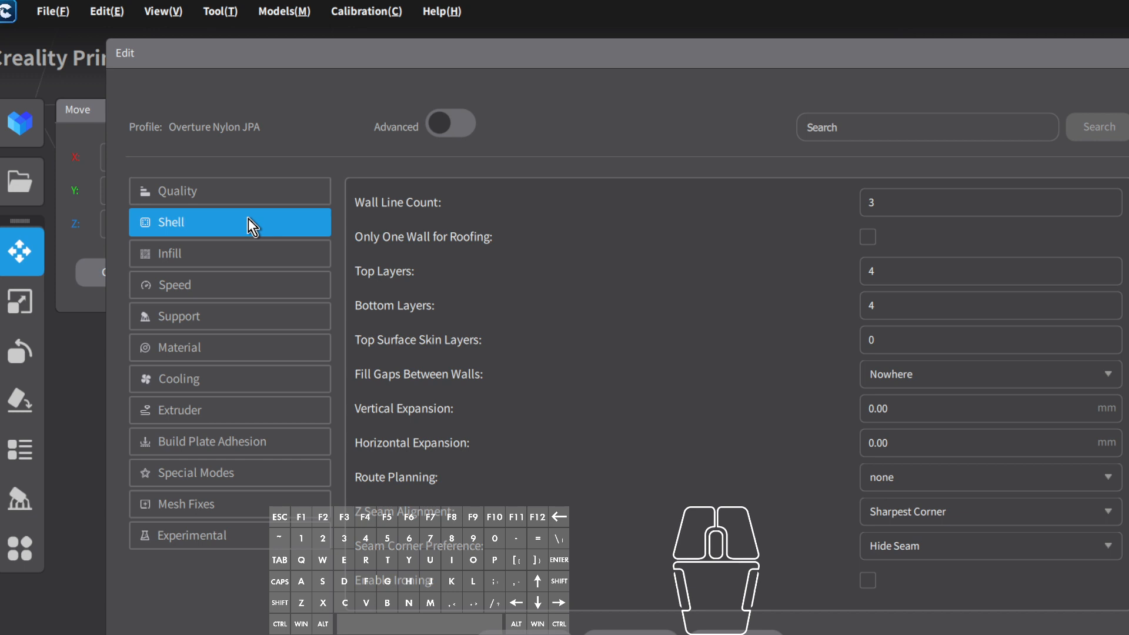
{"action": "left_click", "coordinate": [237, 198]}
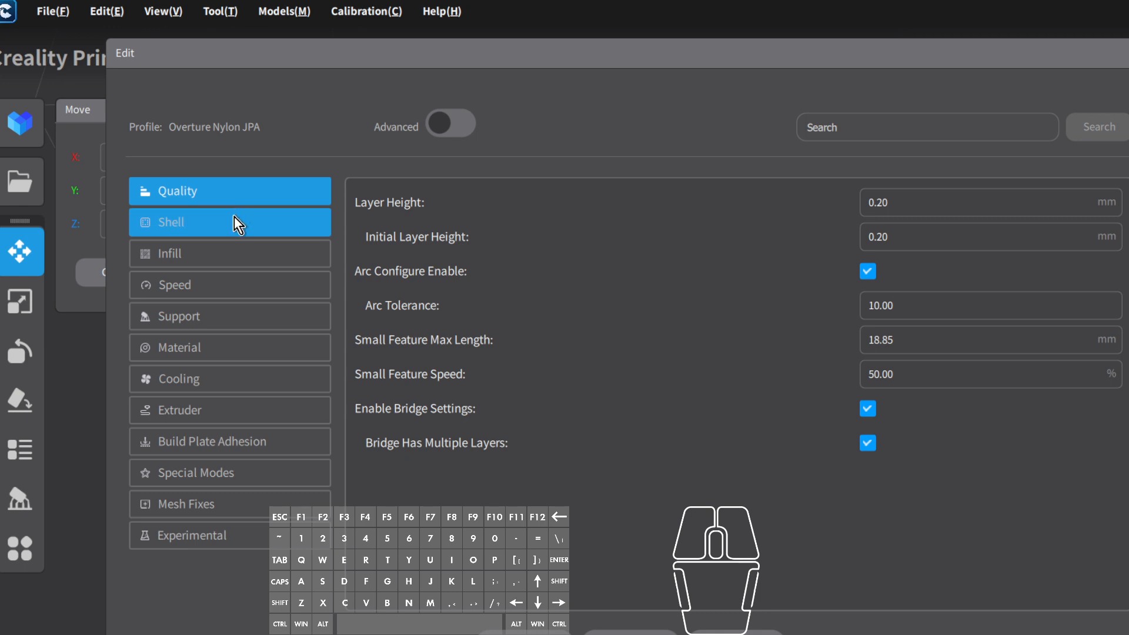
{"action": "left_click", "coordinate": [230, 223]}
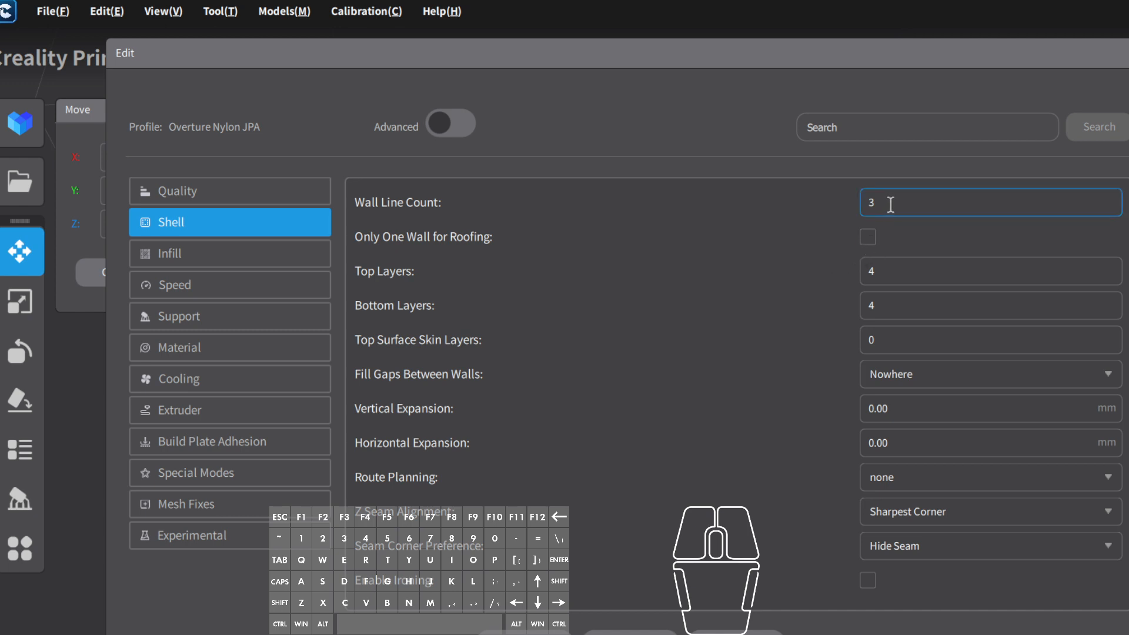
{"action": "left_click_drag", "start_coordinate": [886, 208], "coordinate": [788, 206]}
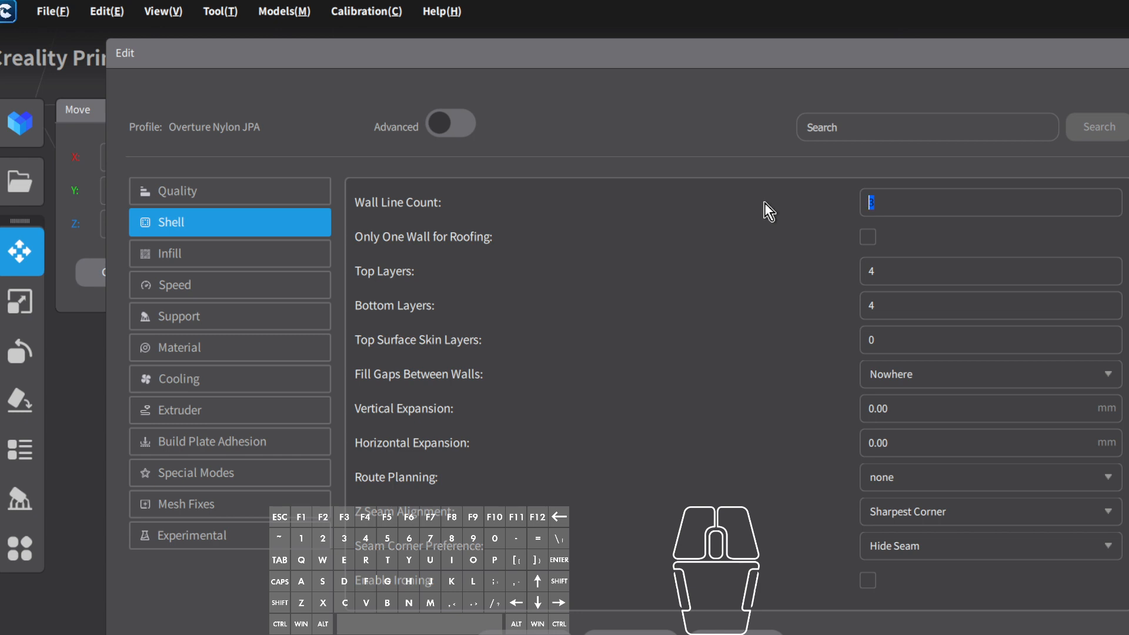
{"action": "type", "text": "5"}
{"action": "left_click_drag", "start_coordinate": [907, 284], "coordinate": [820, 312]}
{"action": "type", "text": "66"}
{"action": "left_click", "coordinate": [868, 335]}
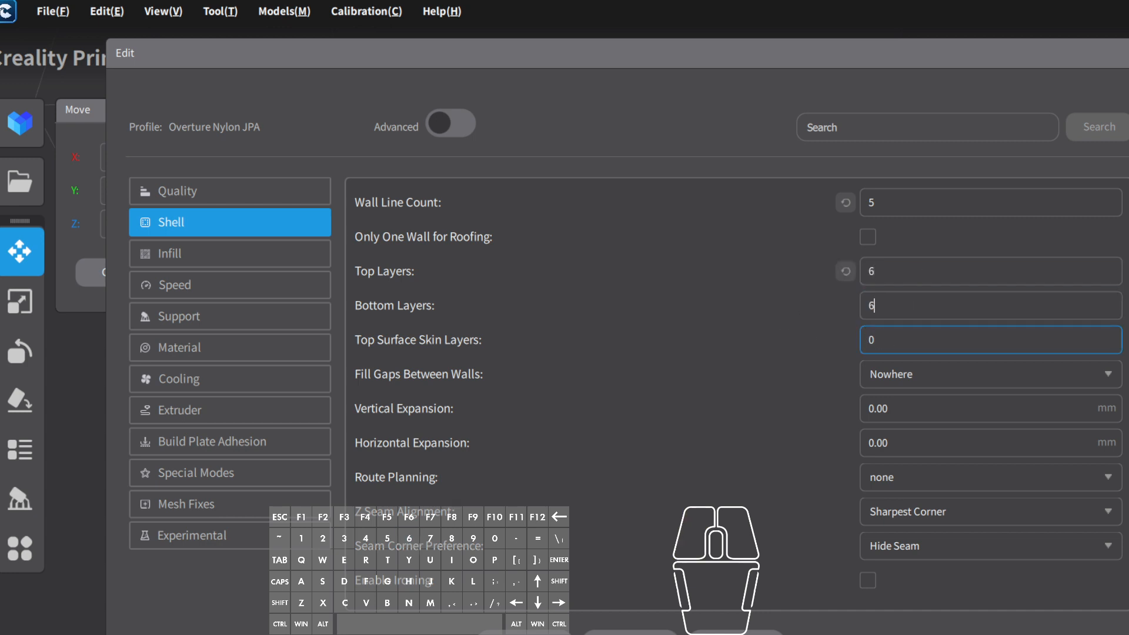
{"action": "mouse_move", "coordinate": [417, 327]}
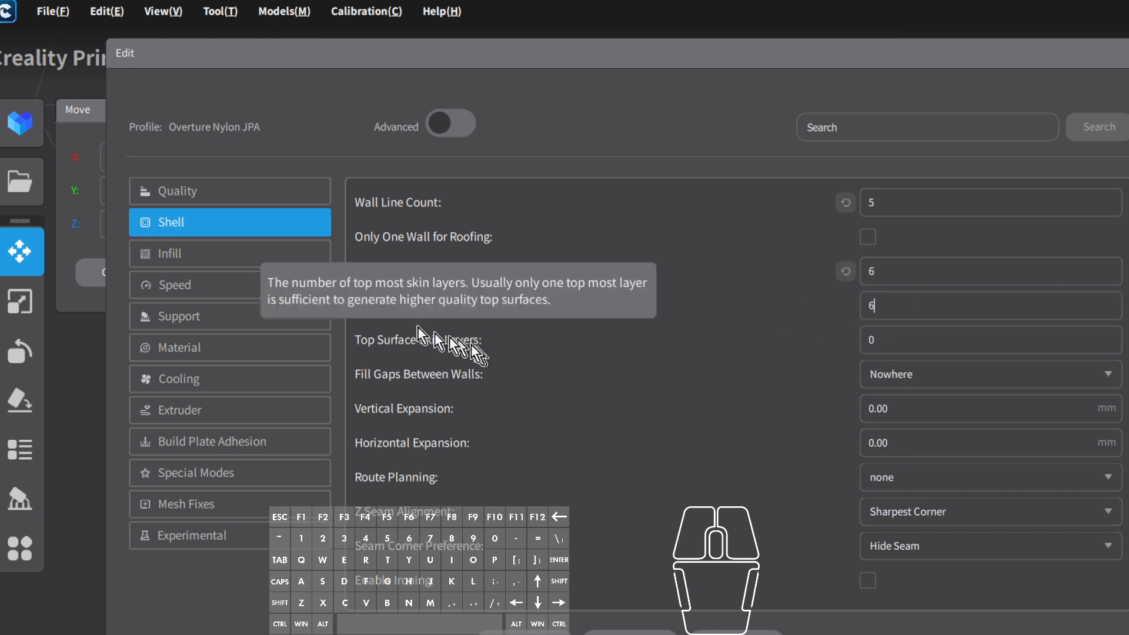
- Set the profile's infill density to 22%
{"action": "left_click", "coordinate": [296, 257]}
{"action": "left_click_drag", "start_coordinate": [883, 198], "coordinate": [818, 202]}
{"action": "type", "text": "22"}
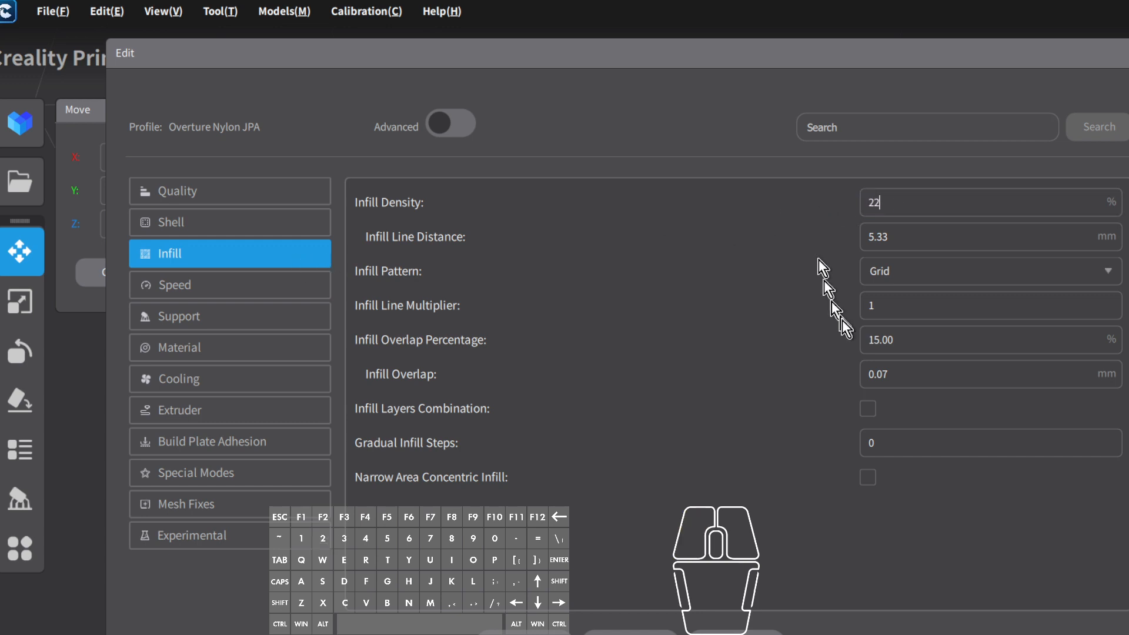
- Check the speed and support settings, and set the material's main printing temperature to 255 °C
{"action": "left_click", "coordinate": [217, 286]}
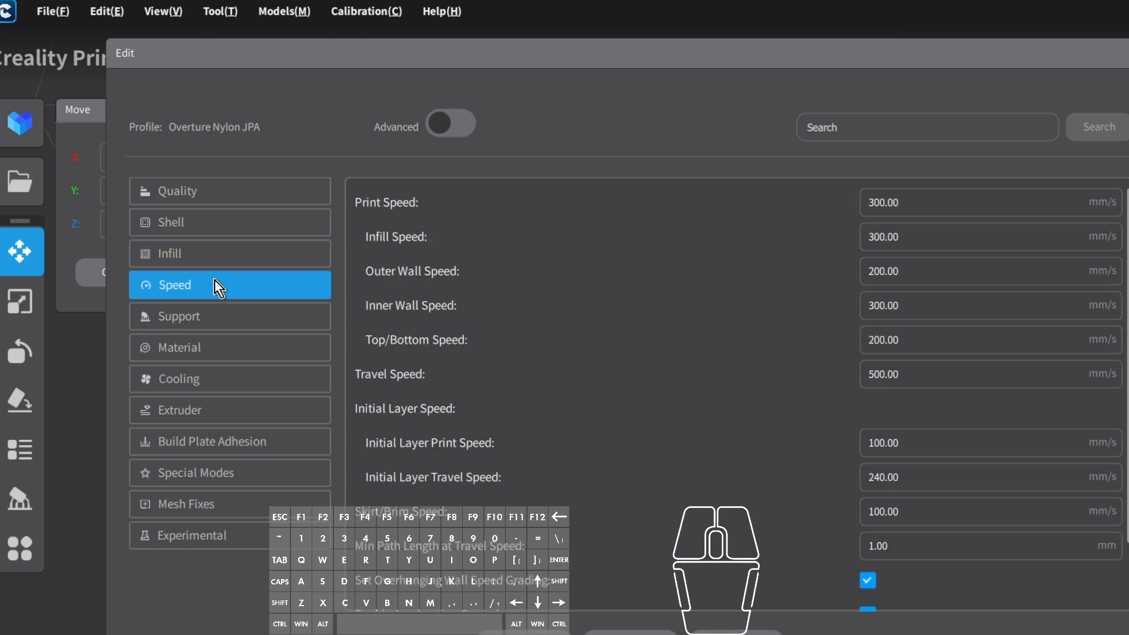
{"action": "left_click", "coordinate": [220, 315]}
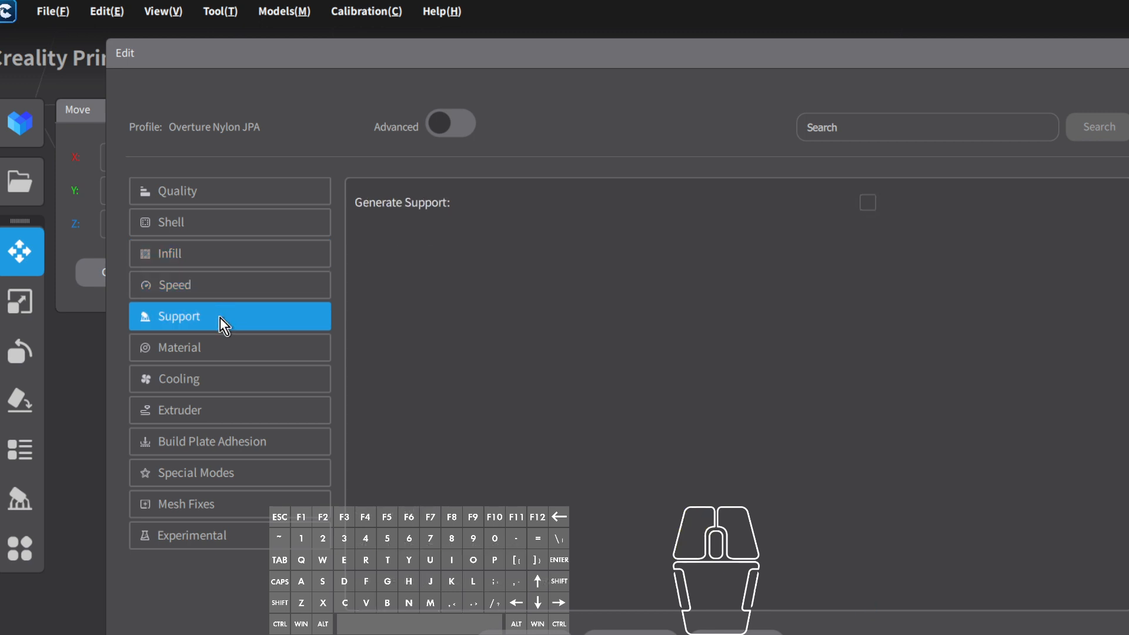
{"action": "left_click", "coordinate": [208, 348]}
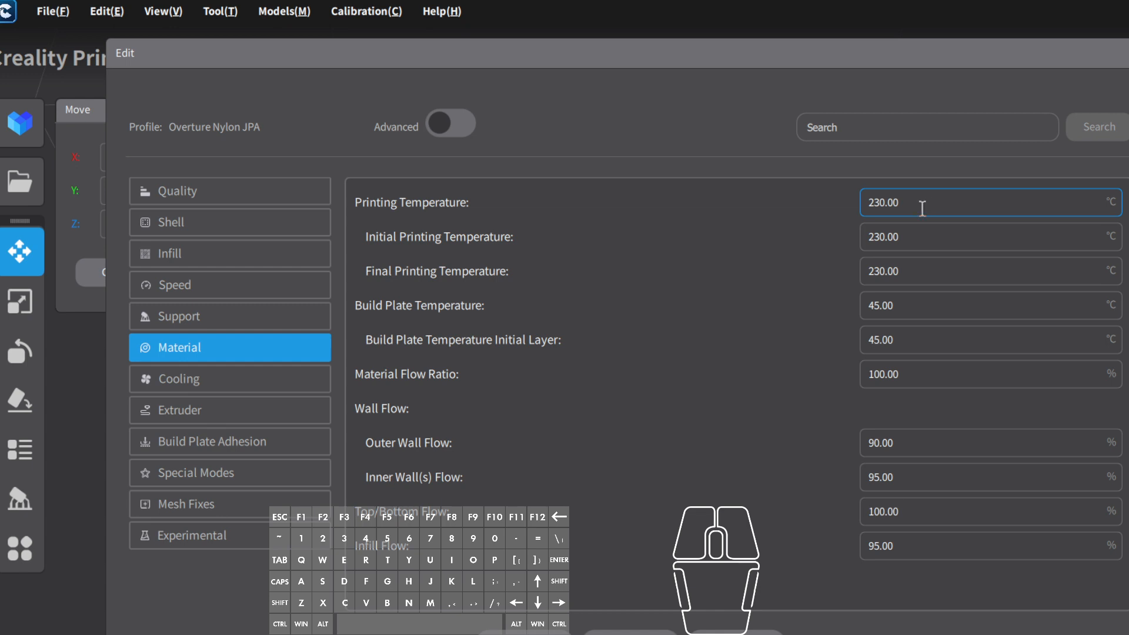
{"action": "left_click", "coordinate": [879, 262]}
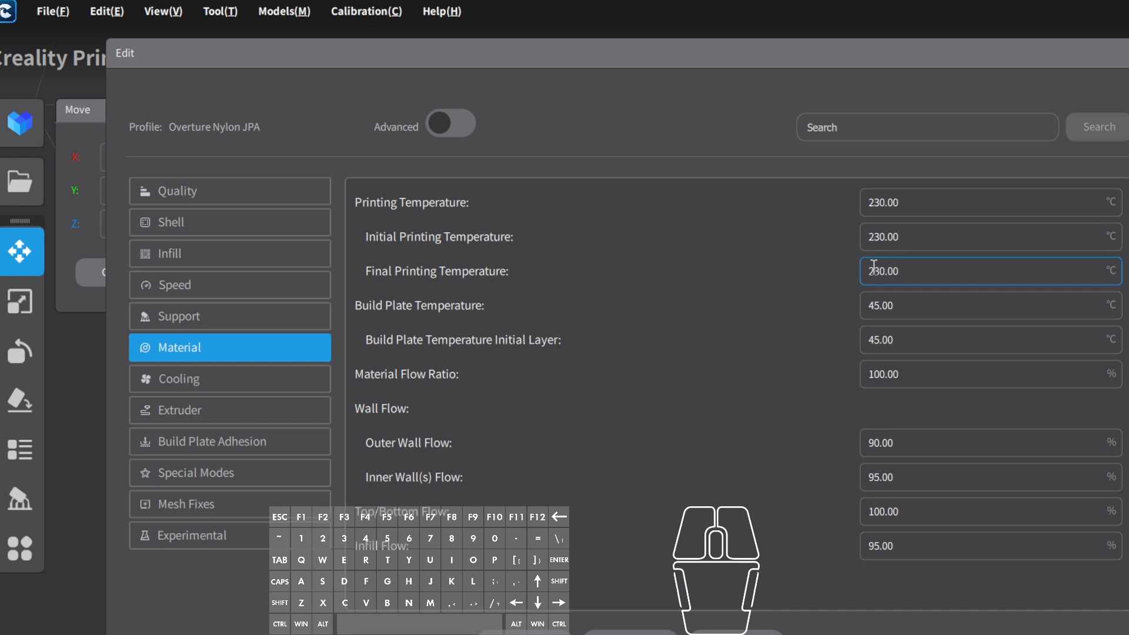
{"action": "left_click_drag", "start_coordinate": [909, 202], "coordinate": [828, 199]}
{"action": "left_click", "coordinate": [881, 226]}
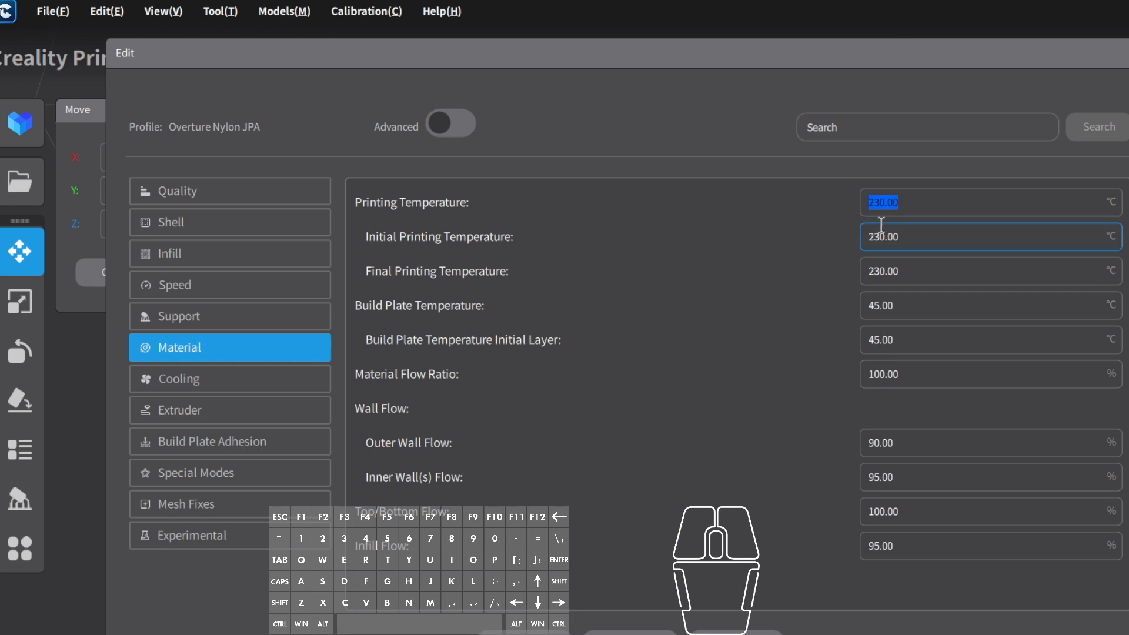
{"action": "type", "text": "250"}
{"action": "left_click", "coordinate": [907, 206]}
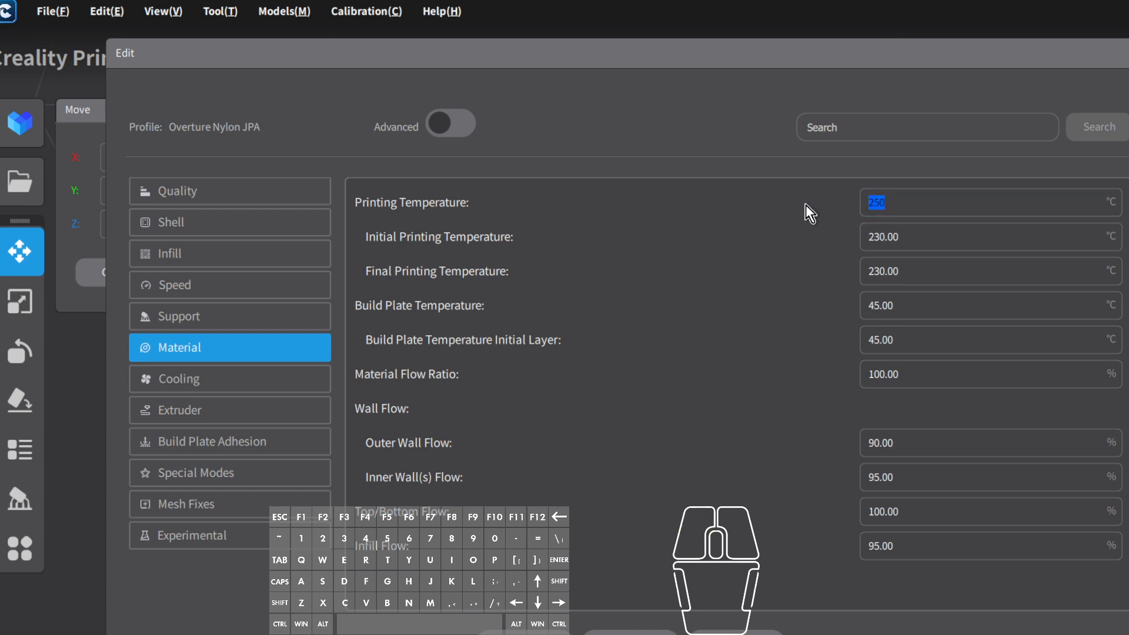
{"action": "type", "text": "255"}
- Set the initial and final printing temperatures to 255 °C
{"action": "left_click", "coordinate": [922, 238]}
{"action": "left_click", "coordinate": [922, 238]}
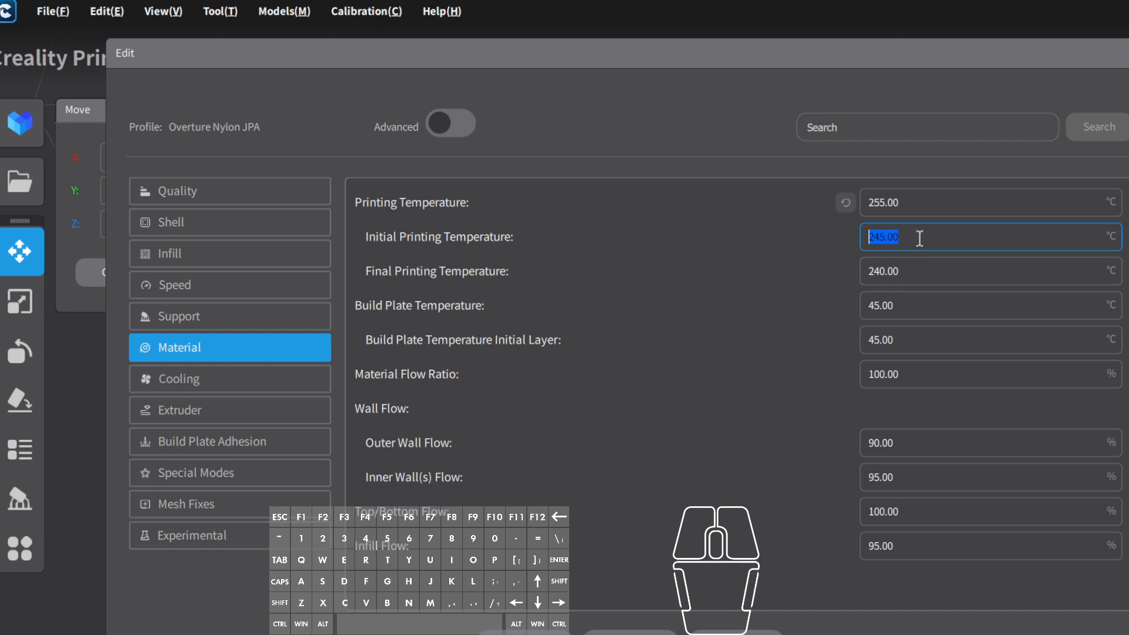
{"action": "left_click", "coordinate": [841, 228]}
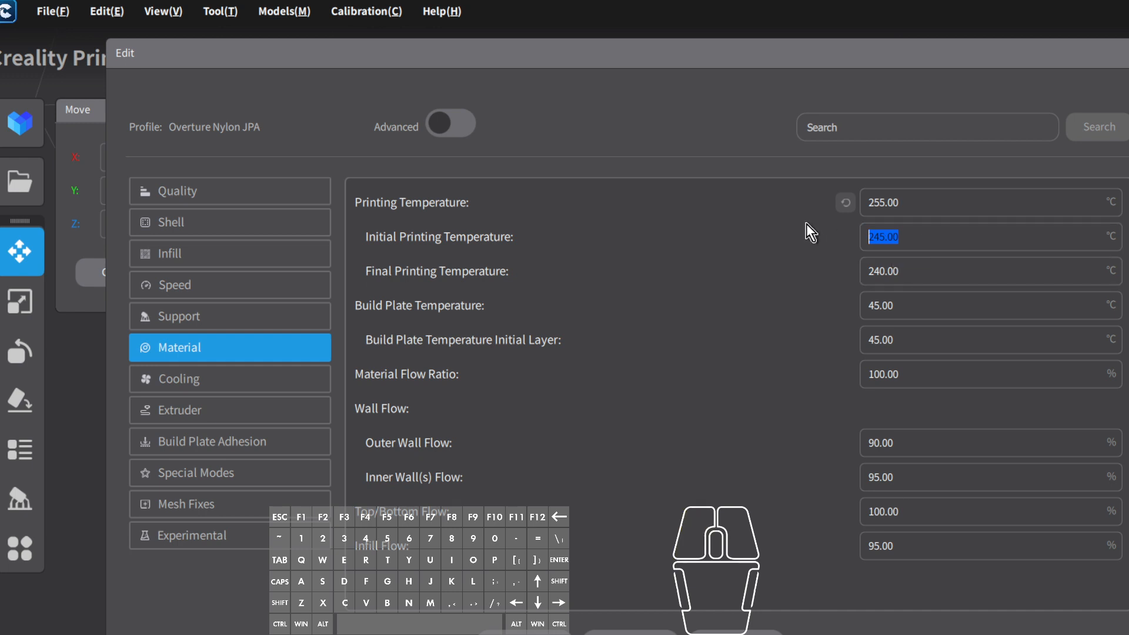
{"action": "type", "text": "255"}
{"action": "left_click", "coordinate": [929, 274]}
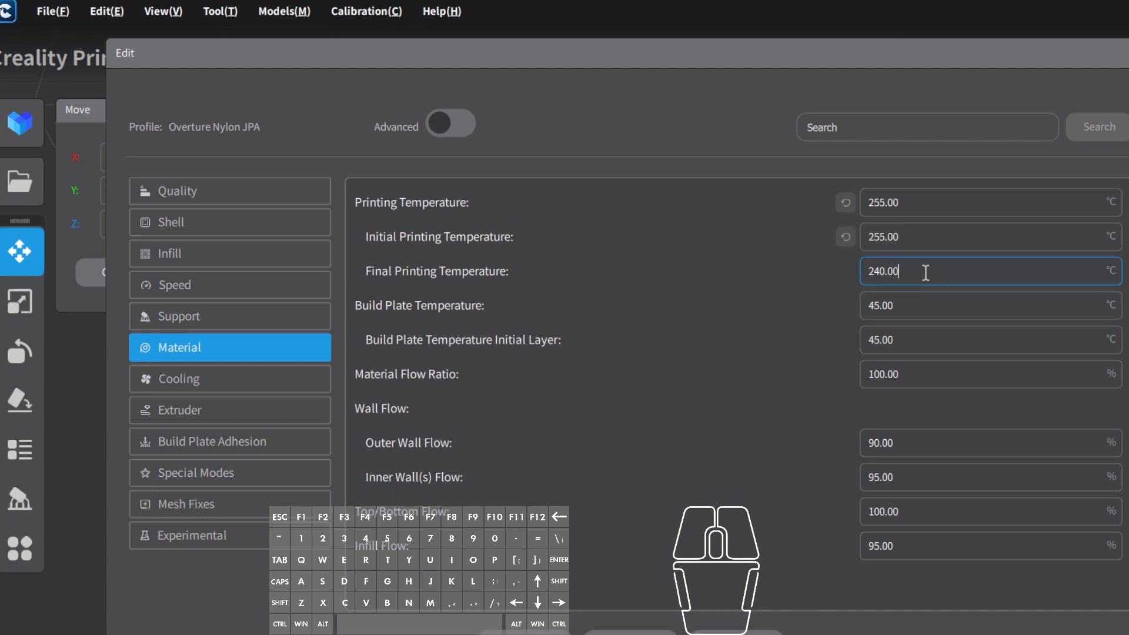
{"action": "left_click_drag", "start_coordinate": [928, 272], "coordinate": [824, 264]}
{"action": "type", "text": "255"}
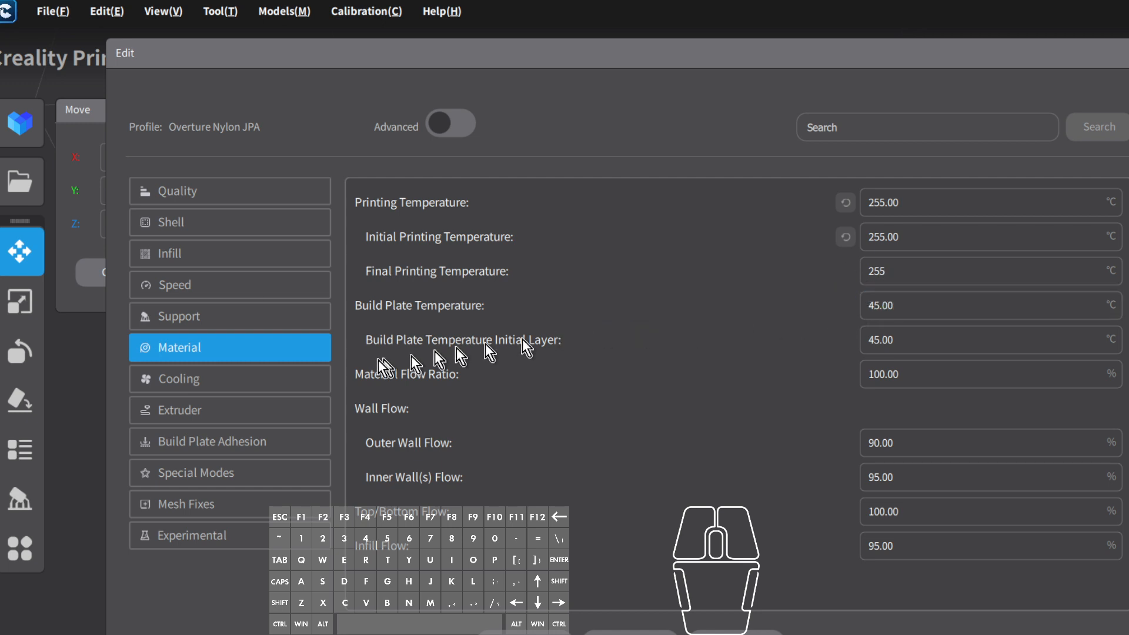
- In the profile's cooling settings, set the regular fan speed to 100%
{"action": "left_click", "coordinate": [249, 379]}
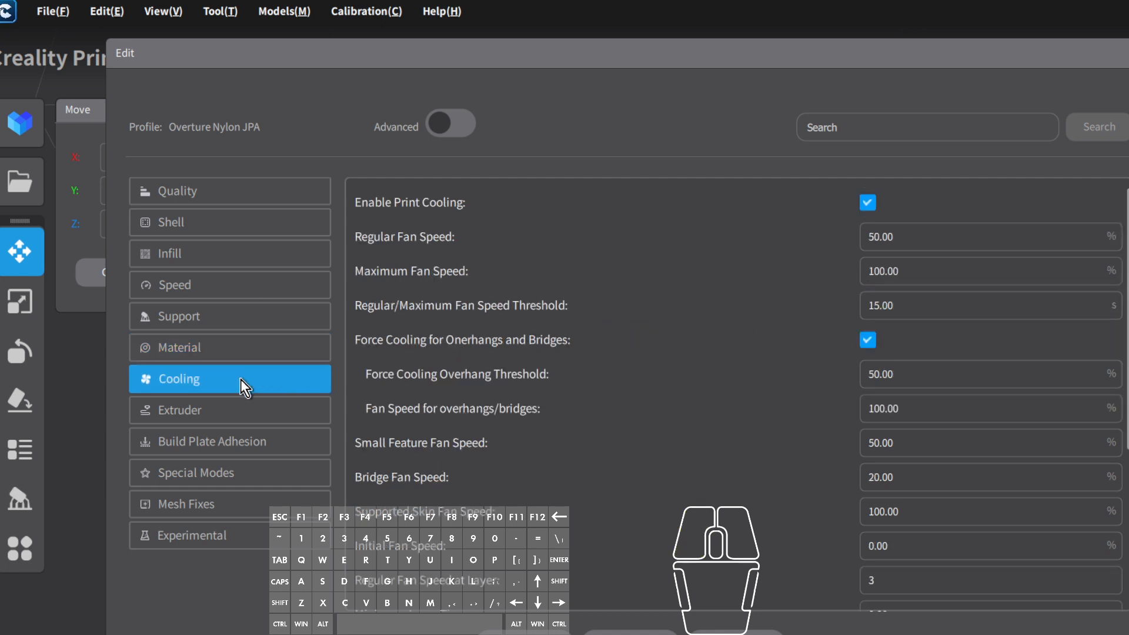
{"action": "left_click", "coordinate": [945, 230]}
{"action": "type", "text": "100"}
{"action": "left_click", "coordinate": [896, 310]}
- In the profile's extruder settings, set the retraction distance to 4 mm and the retraction retract speed to 60 mm/s
{"action": "left_click", "coordinate": [239, 412]}
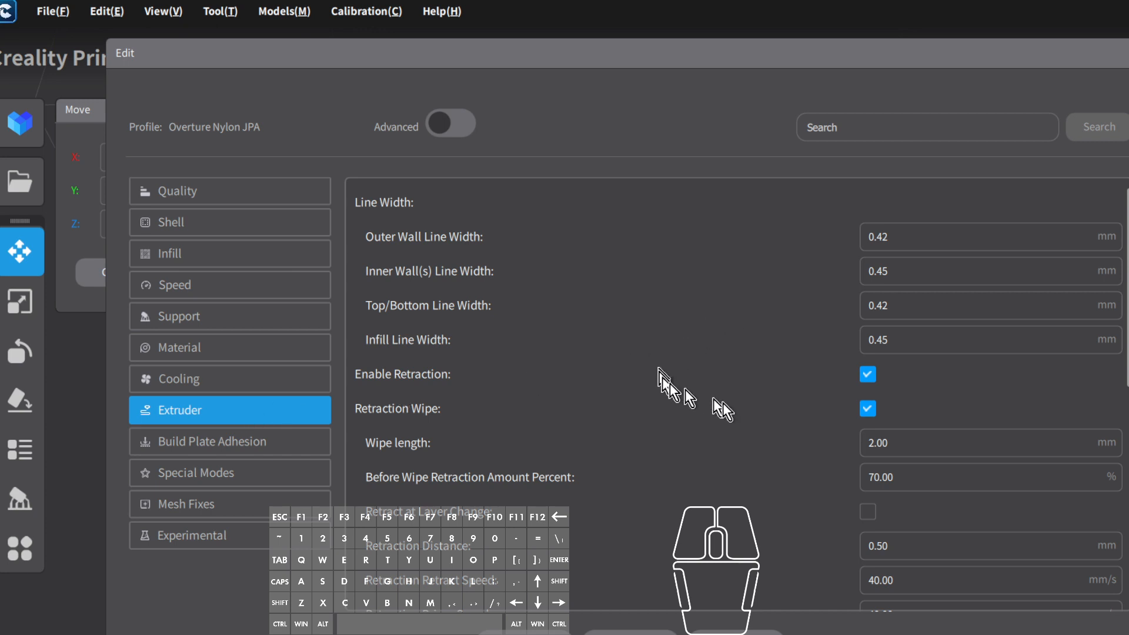
{"action": "left_click", "coordinate": [901, 444]}
{"action": "scroll", "coordinate": [902, 445], "scroll_direction": "down", "scroll_amount": 2}
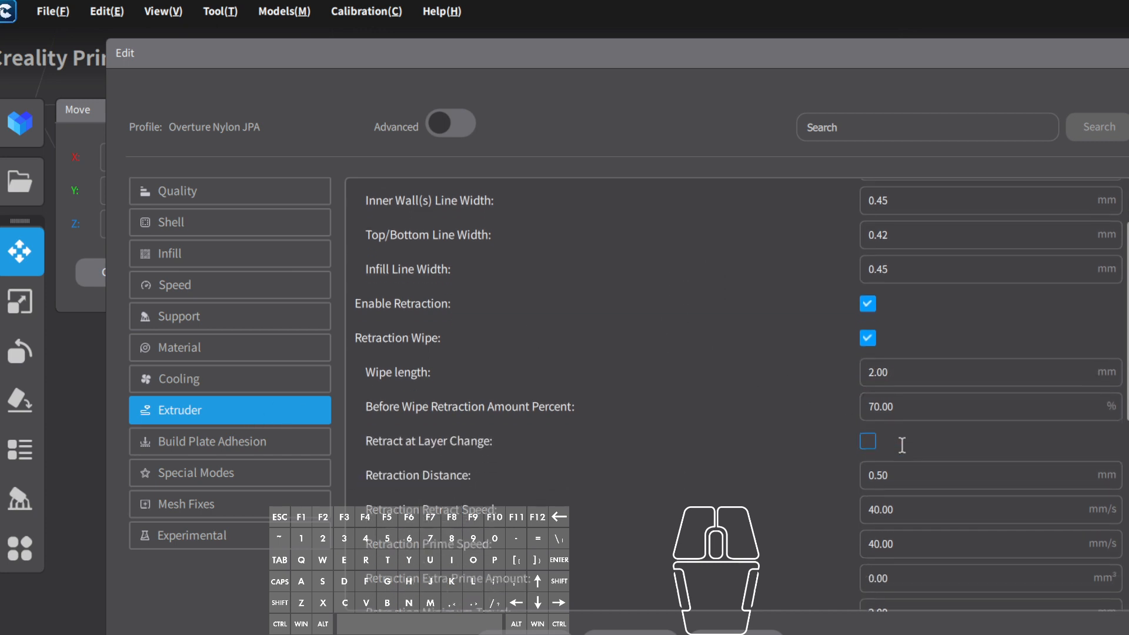
{"action": "double_click", "coordinate": [901, 459]}
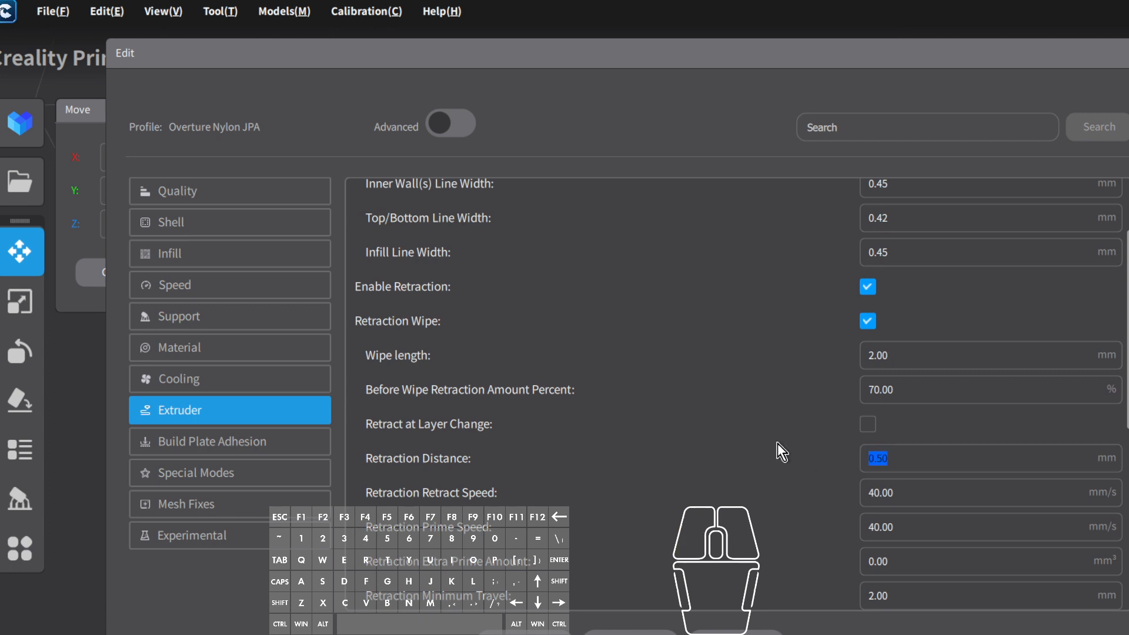
{"action": "type", "text": "4"}
{"action": "double_click", "coordinate": [916, 494]}
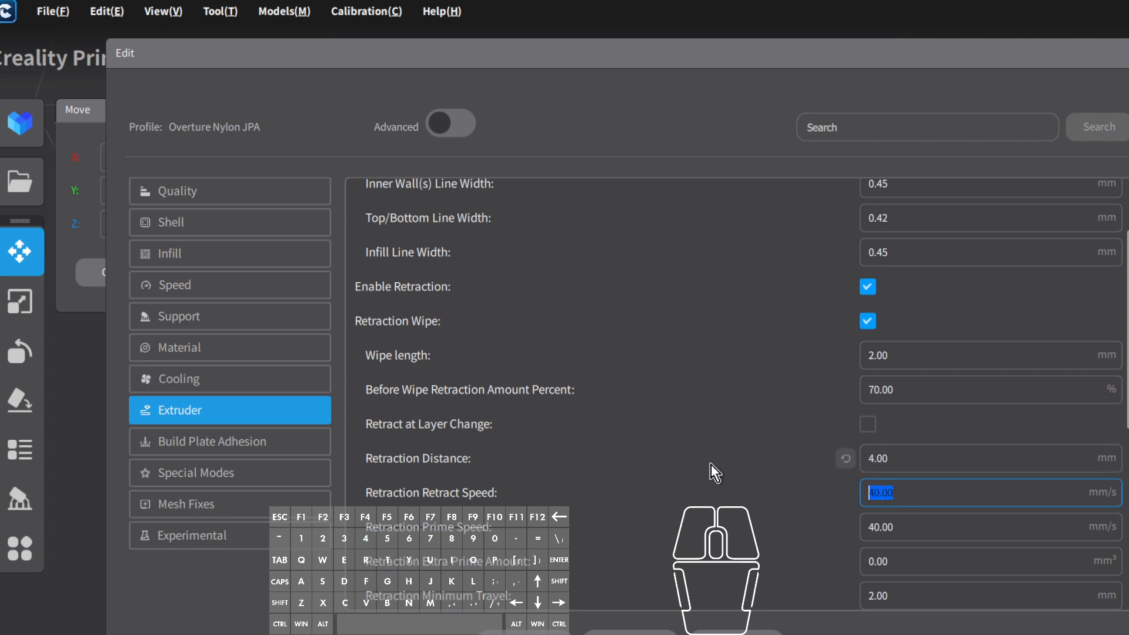
{"action": "type", "text": "60"}
- Set the build plate adhesion type to none and save the Overture Nylon JPA profile
{"action": "left_click", "coordinate": [277, 437]}
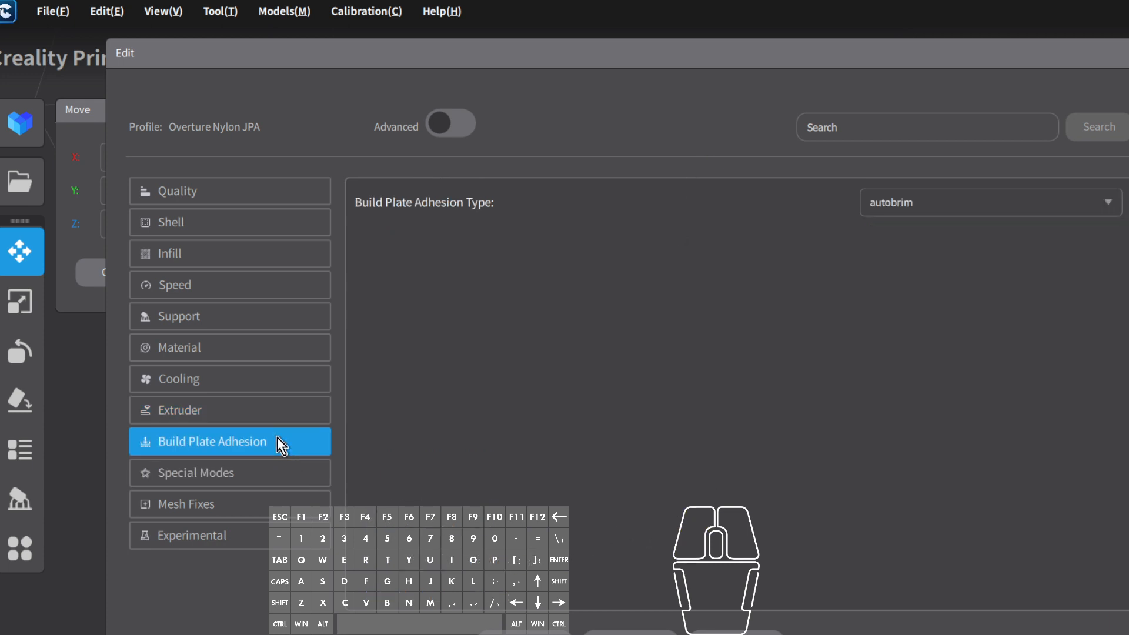
{"action": "left_click", "coordinate": [910, 207]}
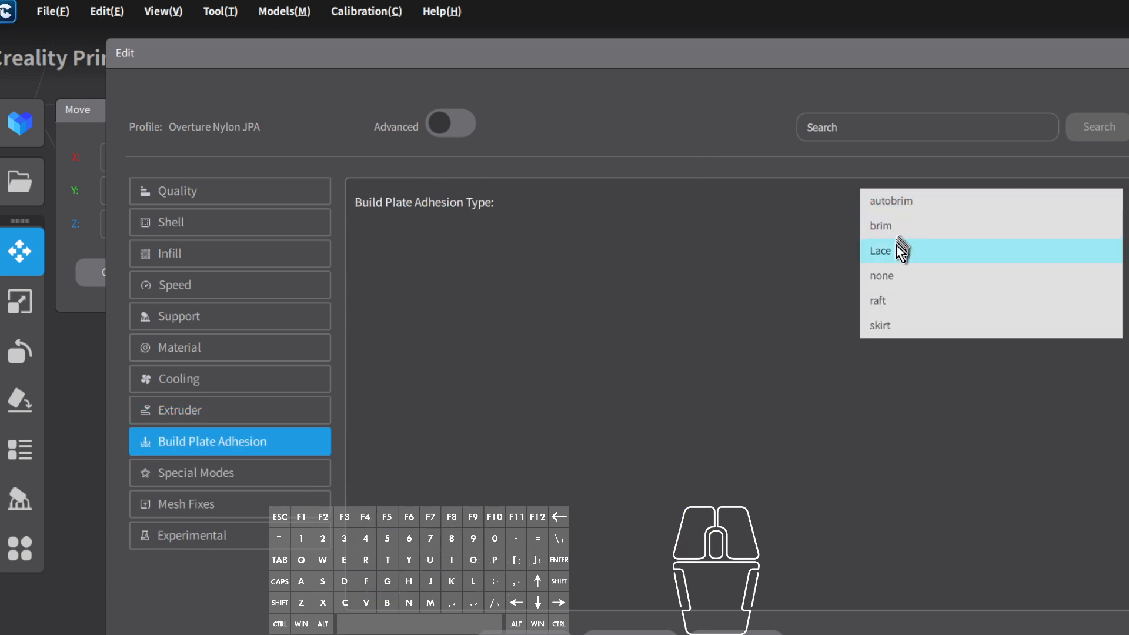
{"action": "left_click", "coordinate": [895, 274]}
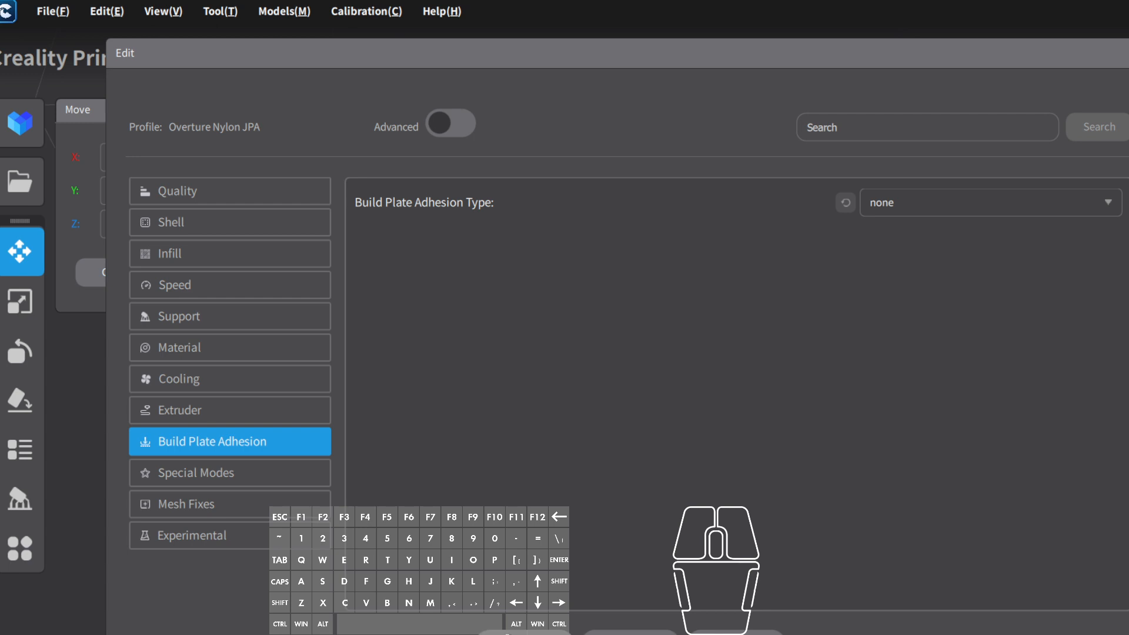
{"action": "left_click", "coordinate": [521, 633]}
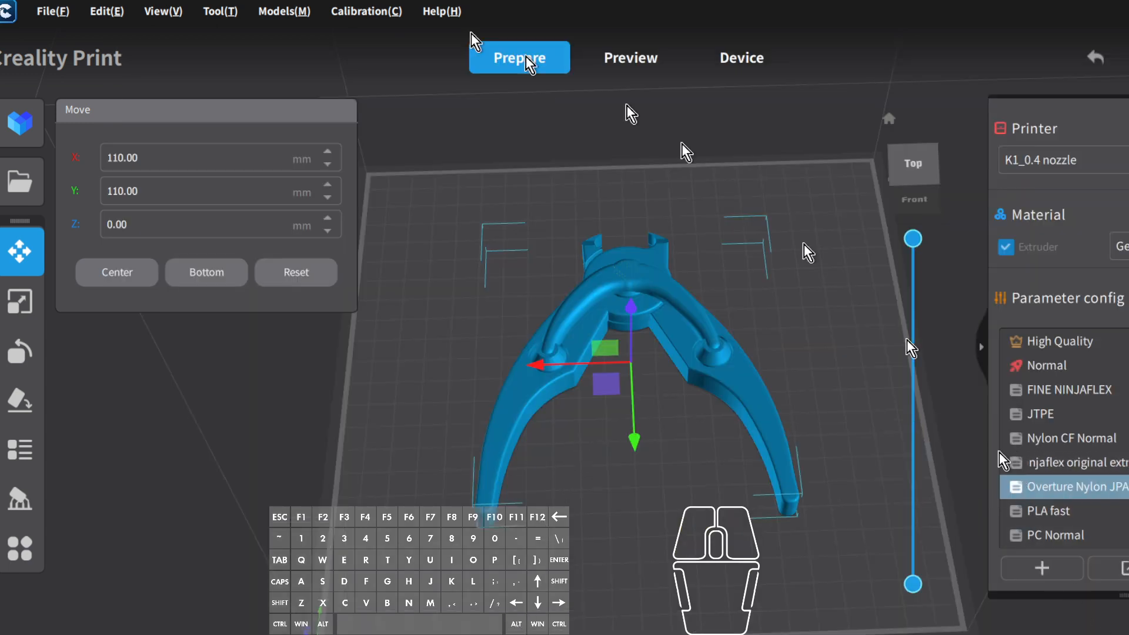
- Save the pliers setup as a project file in the Cleints, Prospects, & Projects folder and dismiss the completion message
{"action": "left_click", "coordinate": [57, 15]}
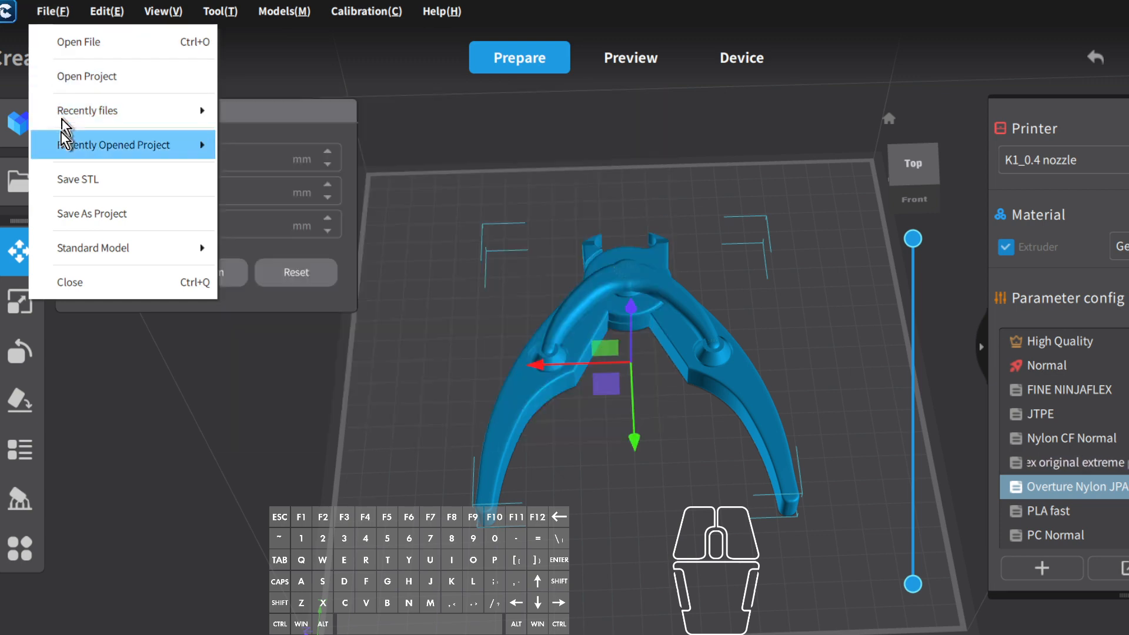
{"action": "mouse_move", "coordinate": [77, 120]}
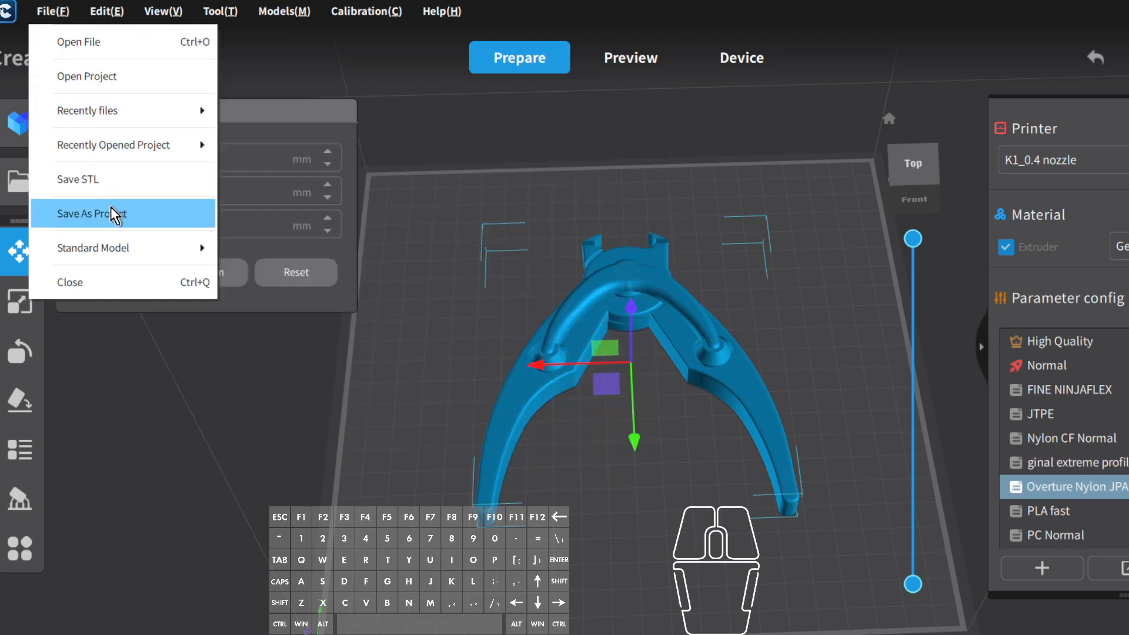
{"action": "left_click", "coordinate": [113, 215]}
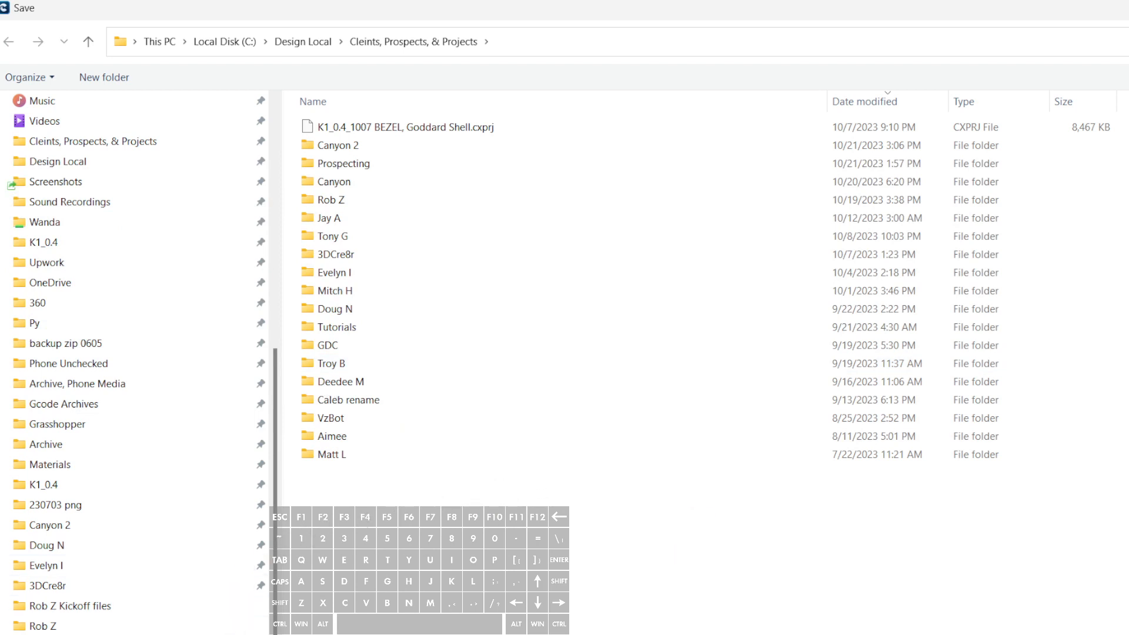
{"action": "type", "text": "p"}
{"action": "key", "text": "Return"}
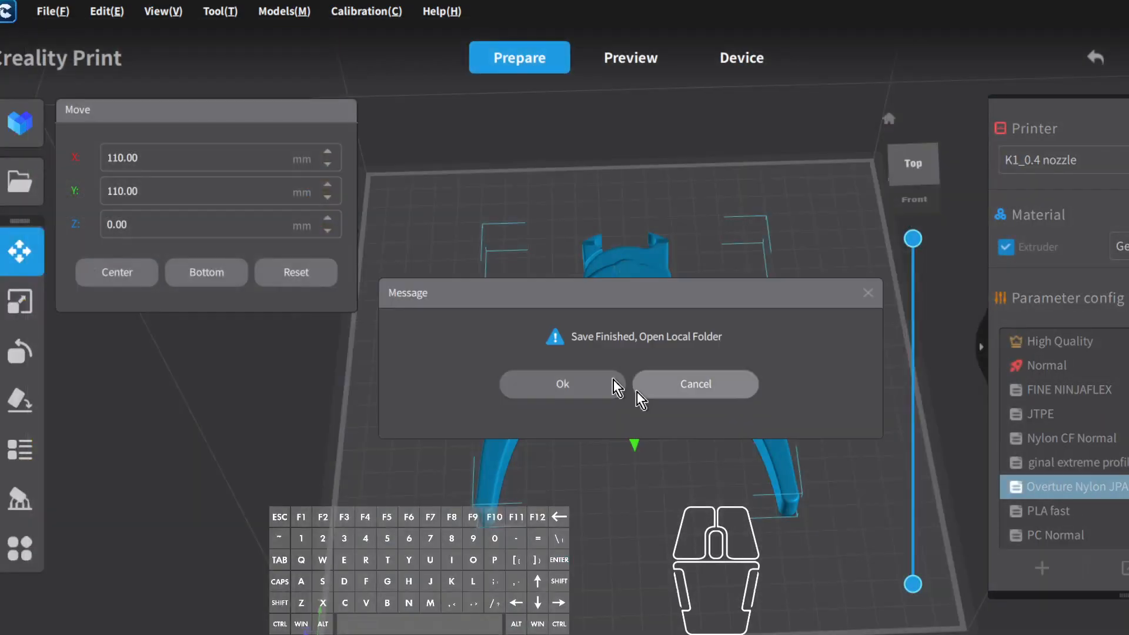
{"action": "left_click", "coordinate": [585, 396]}
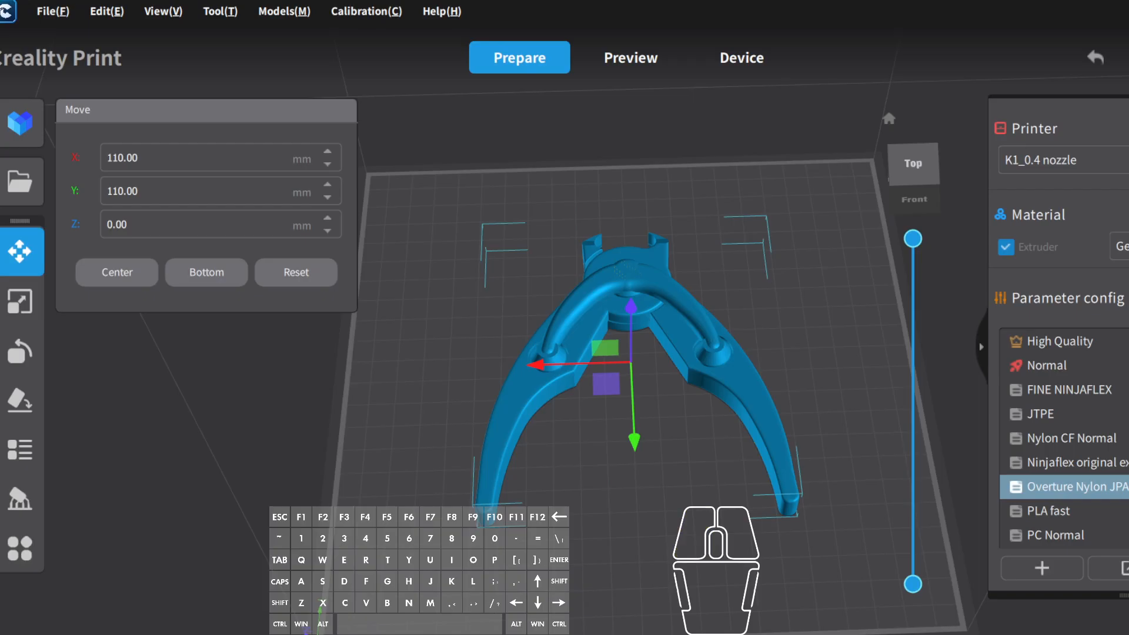
- Preview the sliced pliers from behind and lower the displayed layer to expose the infill inside the handles
{"action": "left_click", "coordinate": [630, 57]}
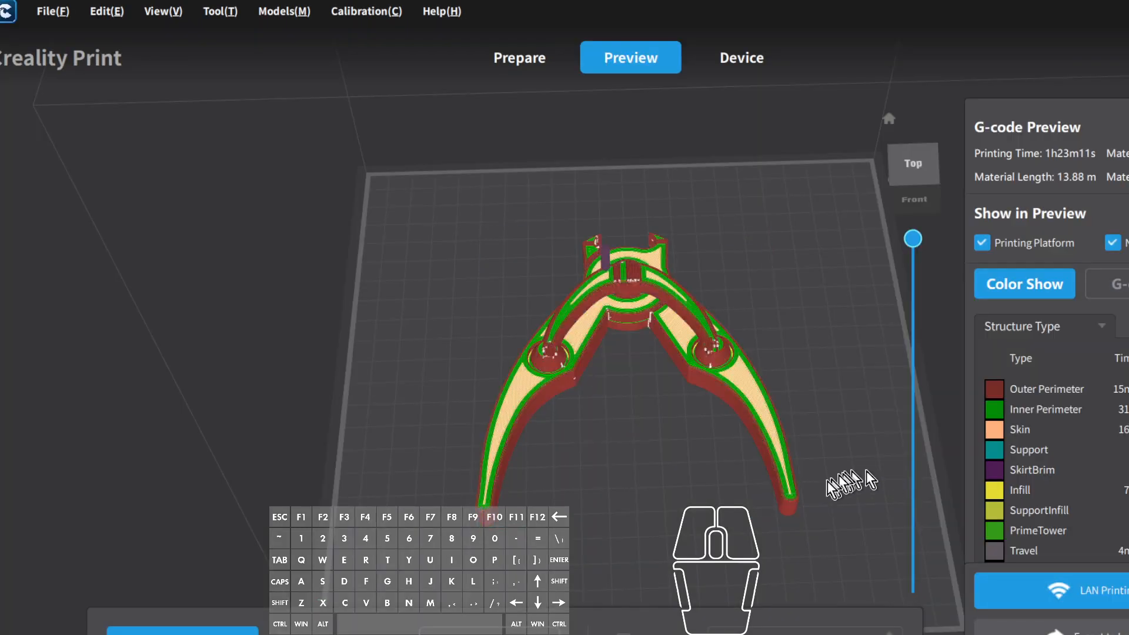
{"action": "right_click_drag", "start_coordinate": [711, 438], "coordinate": [774, 414]}
{"action": "mouse_move", "coordinate": [913, 243]}
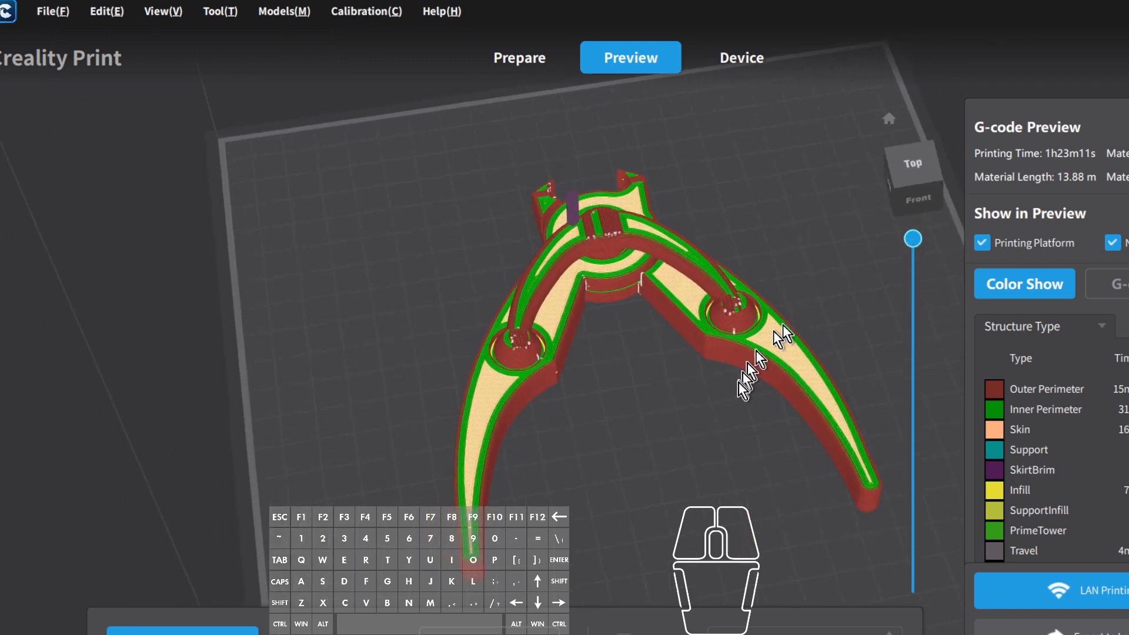
{"action": "right_click_drag", "start_coordinate": [774, 331], "coordinate": [551, 363]}
{"action": "right_click_drag", "start_coordinate": [638, 355], "coordinate": [829, 344]}
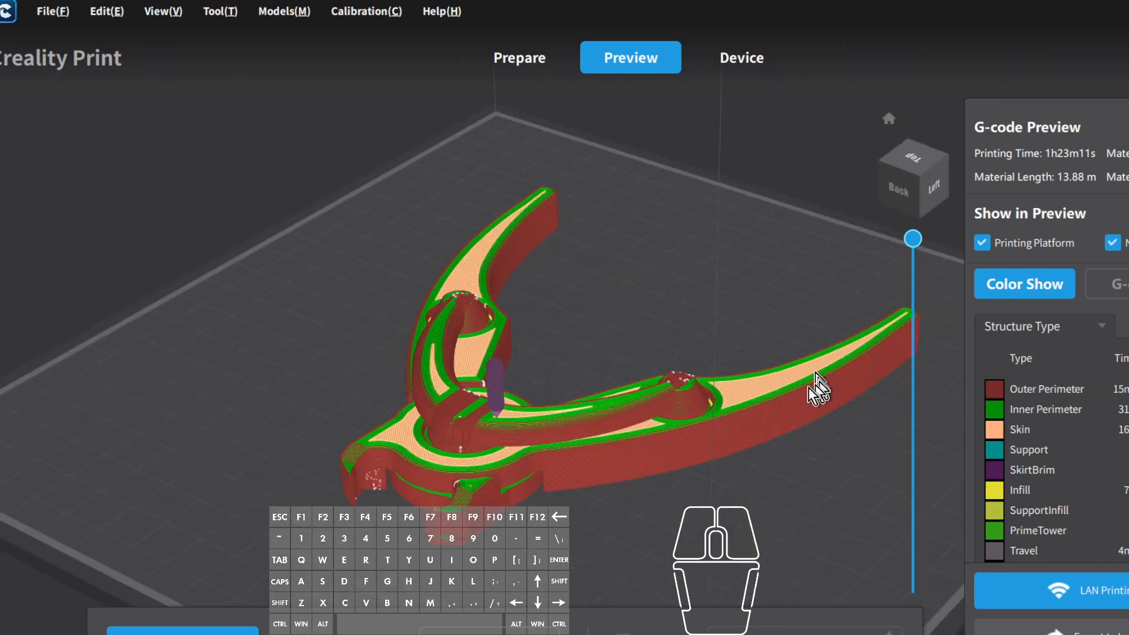
{"action": "mouse_move", "coordinate": [915, 244]}
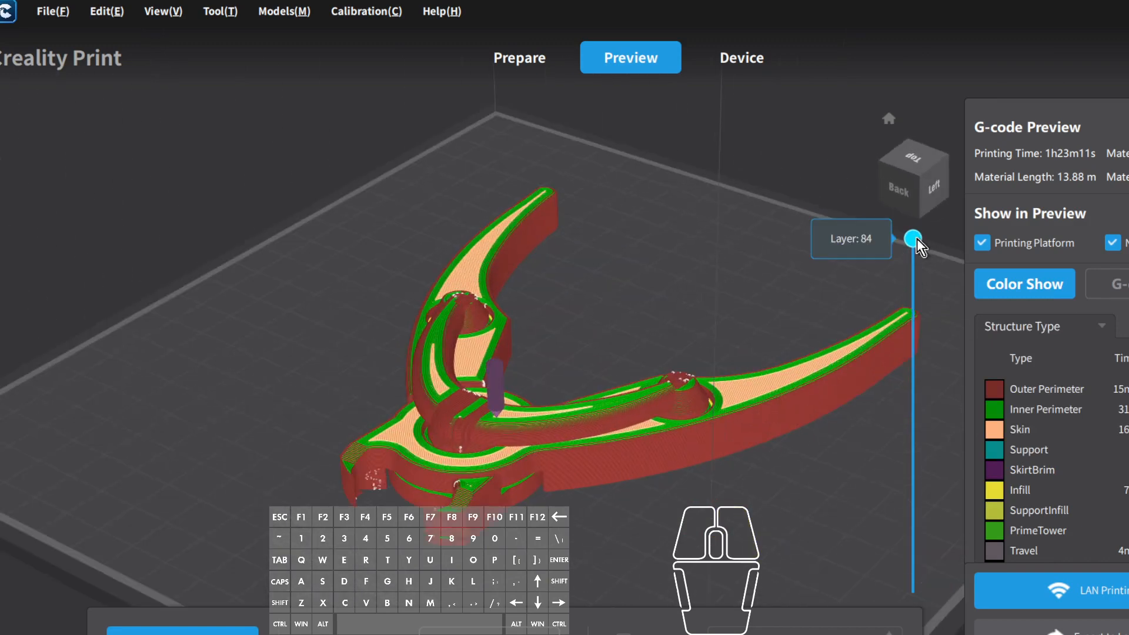
{"action": "left_click_drag", "start_coordinate": [919, 240], "coordinate": [915, 250]}
{"action": "left_click_drag", "start_coordinate": [916, 269], "coordinate": [964, 394]}
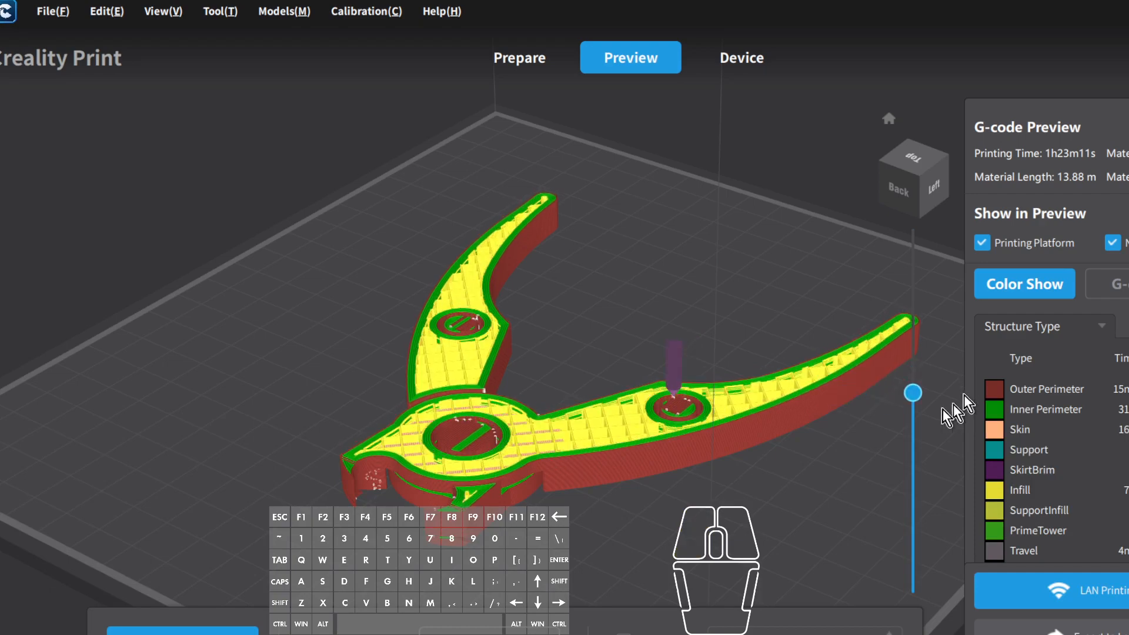
- Examine the walls, infill and pivot structure around the joint layer by layer, from layer 45 up to the full model
{"action": "scroll", "coordinate": [594, 428], "scroll_direction": "up", "scroll_amount": 1}
{"action": "scroll", "coordinate": [447, 433], "scroll_direction": "up", "scroll_amount": 8}
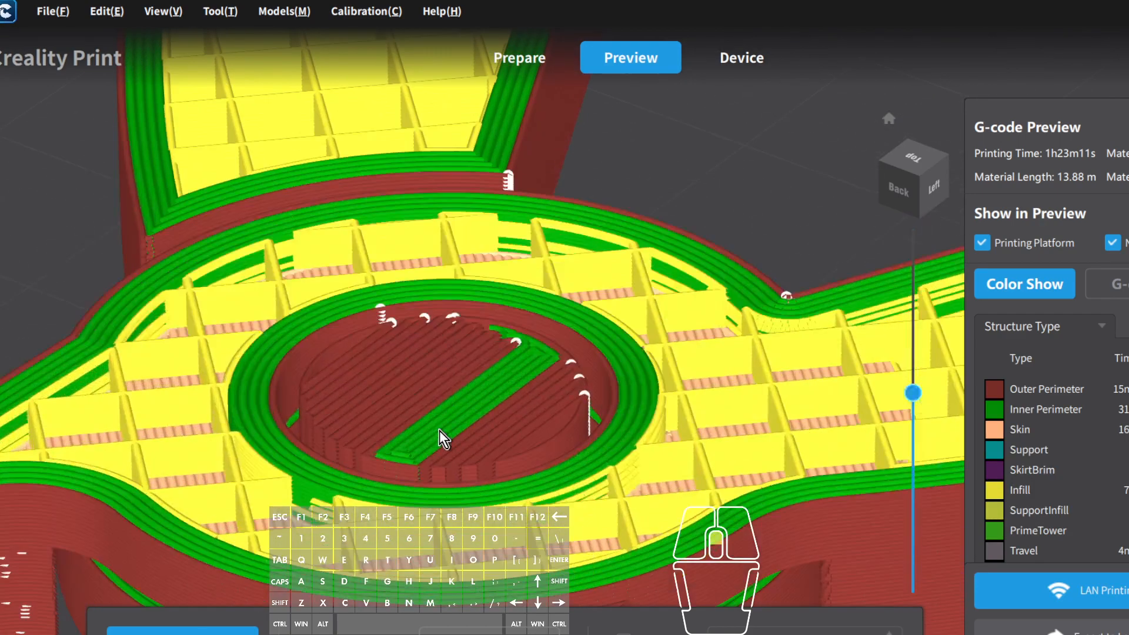
{"action": "scroll", "coordinate": [439, 430], "scroll_direction": "up", "scroll_amount": 2}
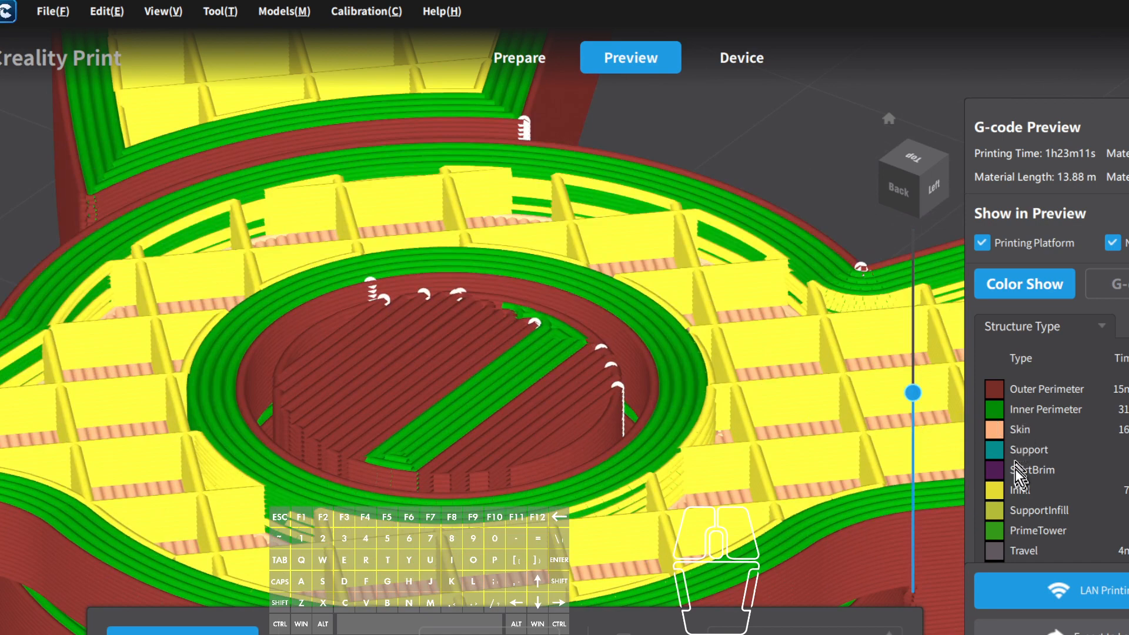
{"action": "mouse_move", "coordinate": [916, 392]}
{"action": "left_click_drag", "start_coordinate": [916, 392], "coordinate": [926, 407]}
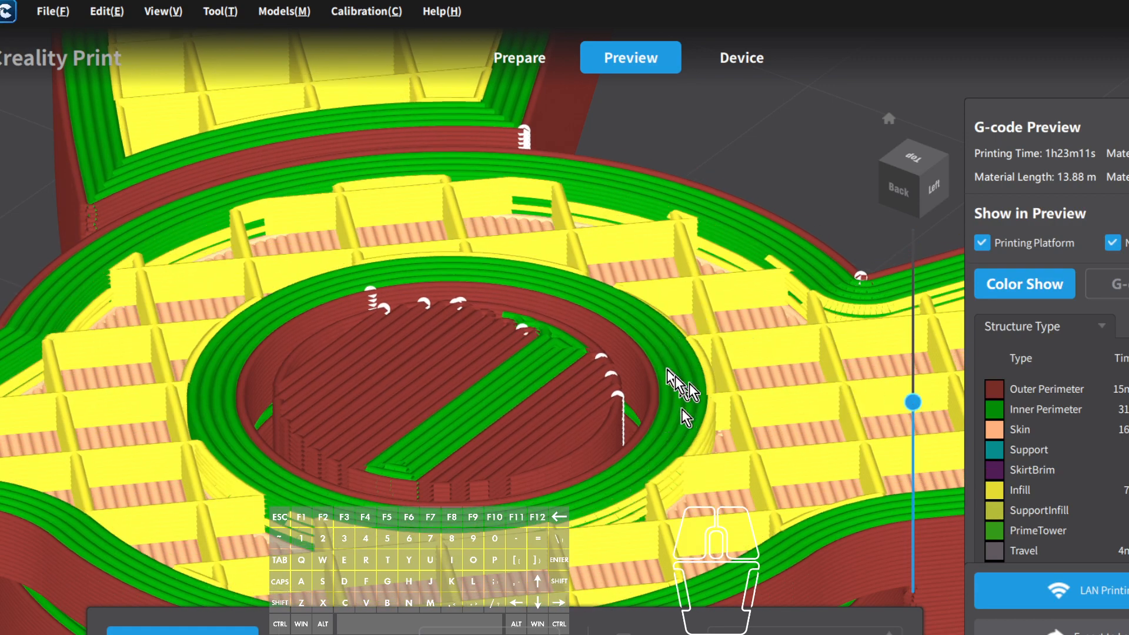
{"action": "mouse_move", "coordinate": [909, 400]}
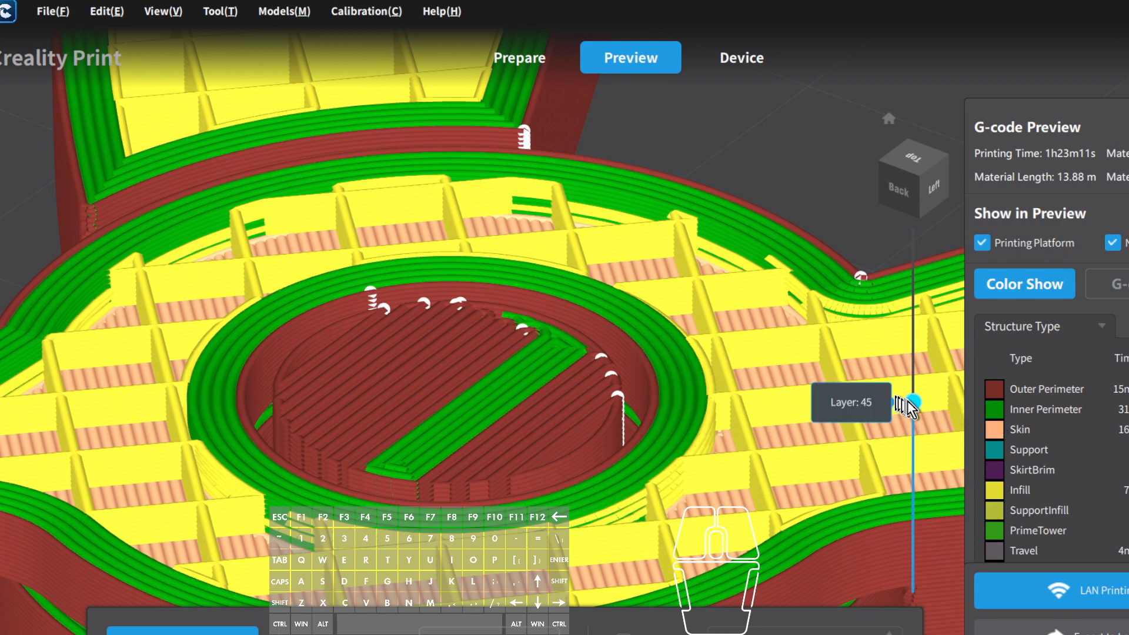
{"action": "left_click_drag", "start_coordinate": [911, 403], "coordinate": [920, 391]}
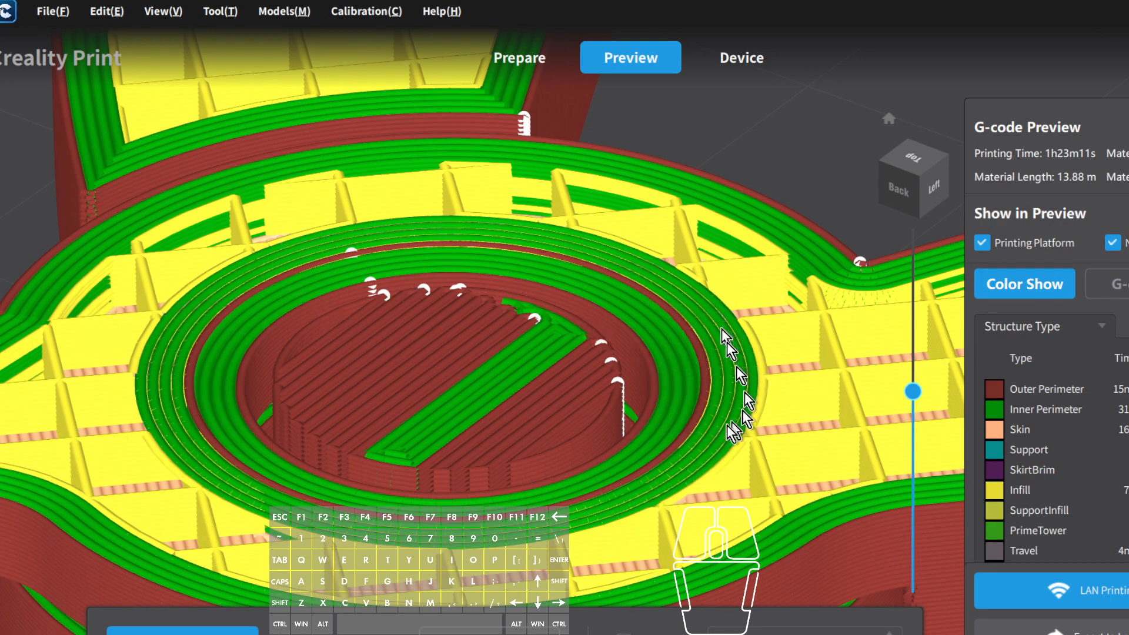
{"action": "left_click_drag", "start_coordinate": [916, 392], "coordinate": [966, 390]}
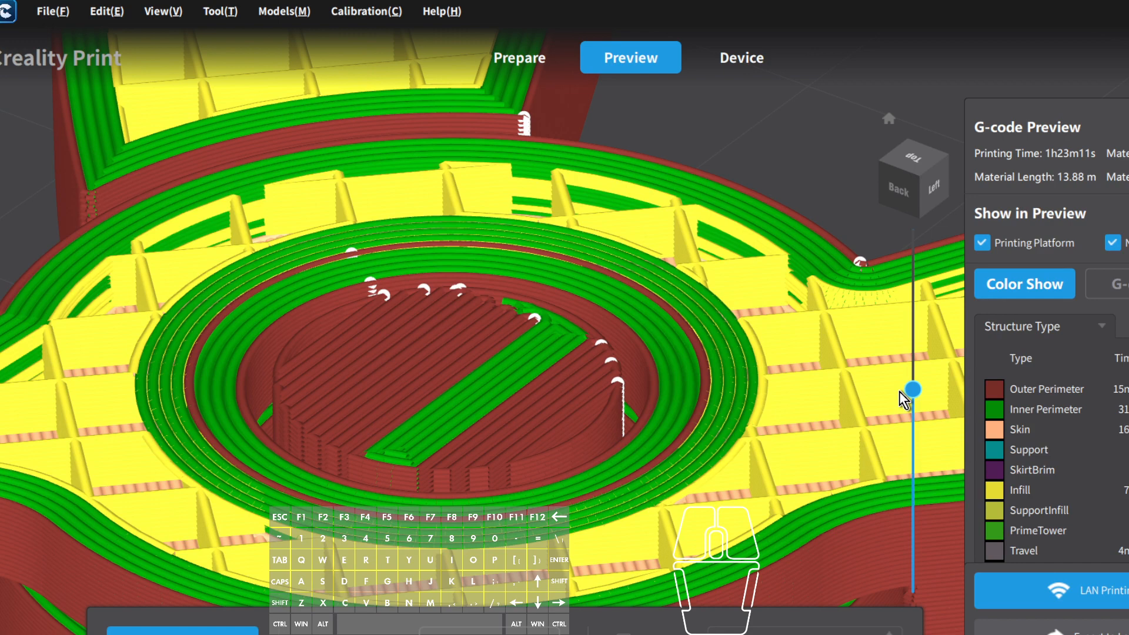
{"action": "mouse_move", "coordinate": [914, 393]}
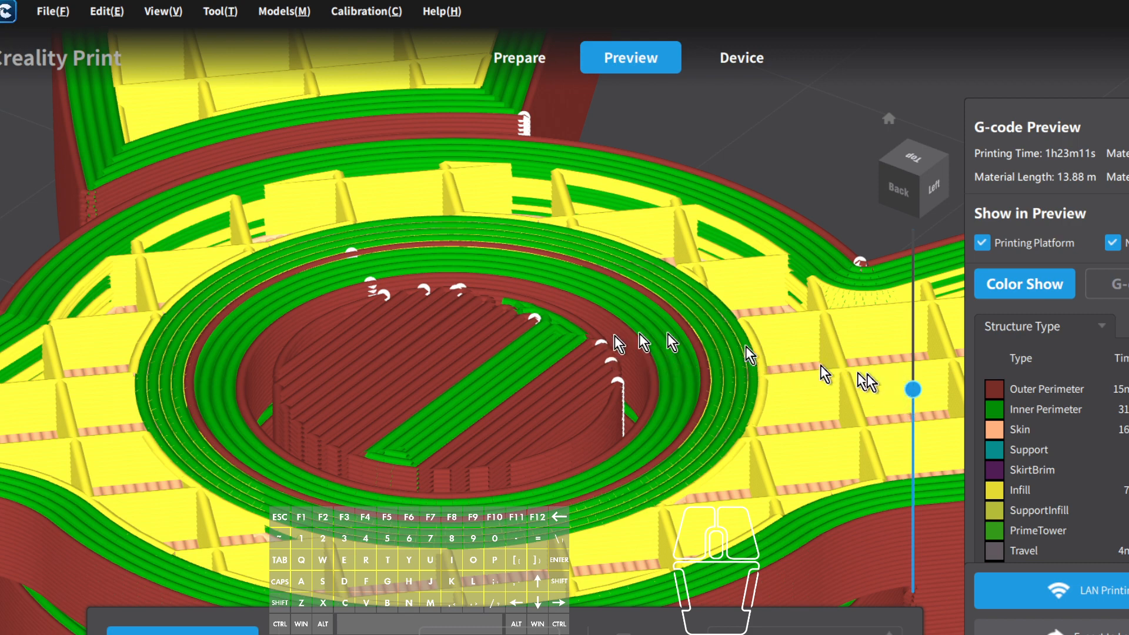
{"action": "left_click_drag", "start_coordinate": [912, 390], "coordinate": [858, 332]}
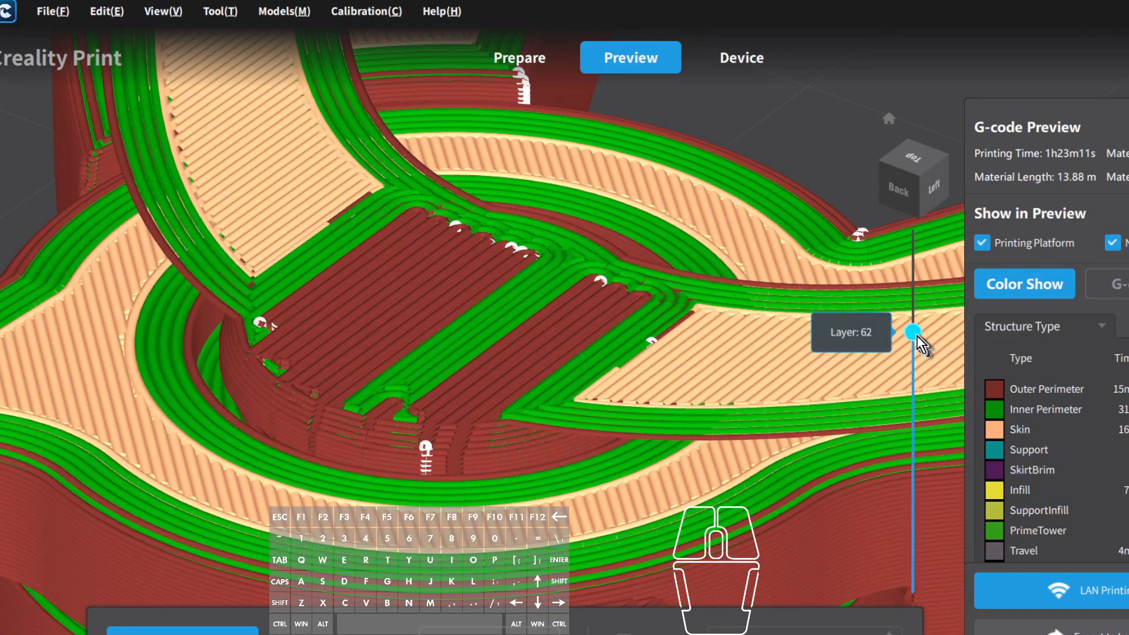
{"action": "left_click_drag", "start_coordinate": [914, 333], "coordinate": [894, 239]}
{"action": "scroll", "coordinate": [482, 329], "scroll_direction": "down", "scroll_amount": 5}
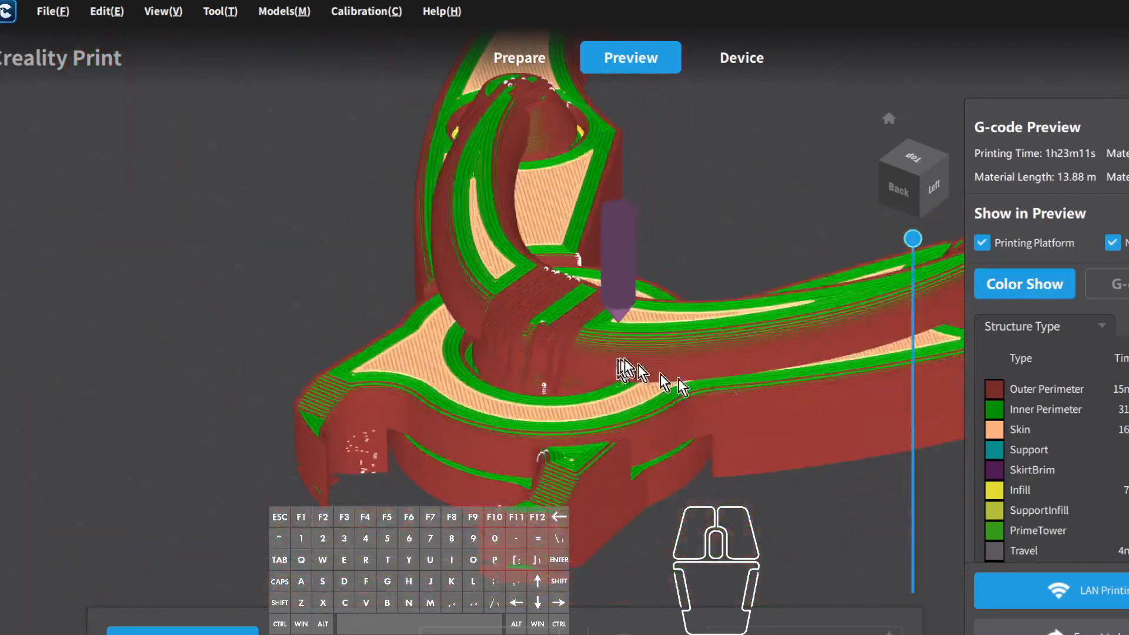
- Export the sliced pliers locally as a G-code file to the MULTIBOOT (D:) drive
{"action": "left_click", "coordinate": [1027, 630]}
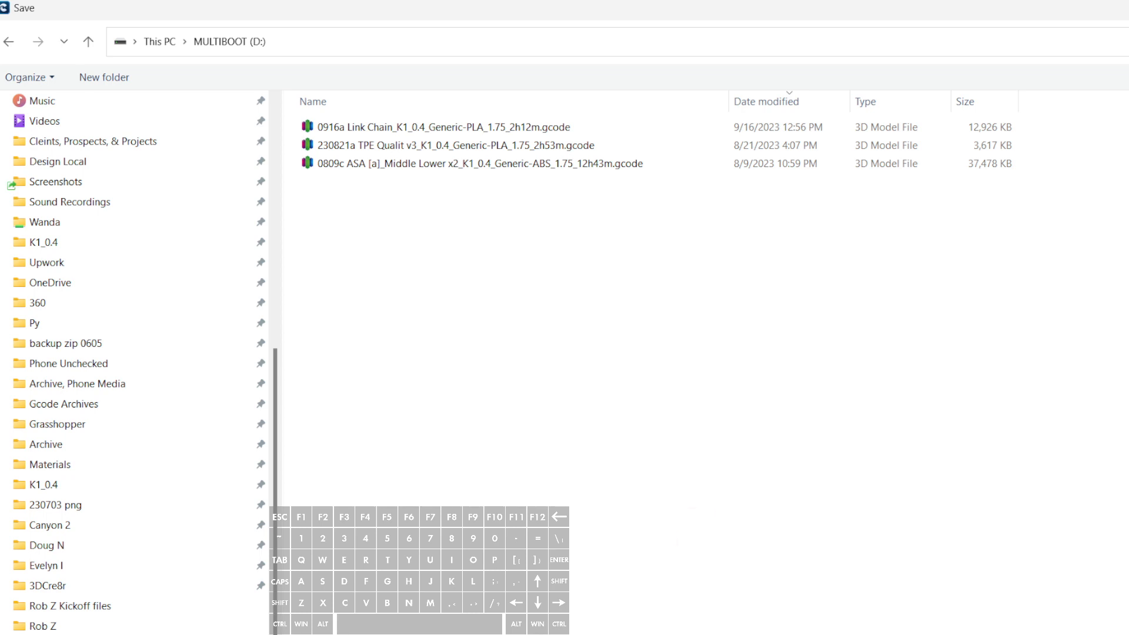
{"action": "key", "text": "Left"}
{"action": "key", "text": "Caps_Lock"}
{"action": "type", "text": "P"}
{"action": "key", "text": "Return"}
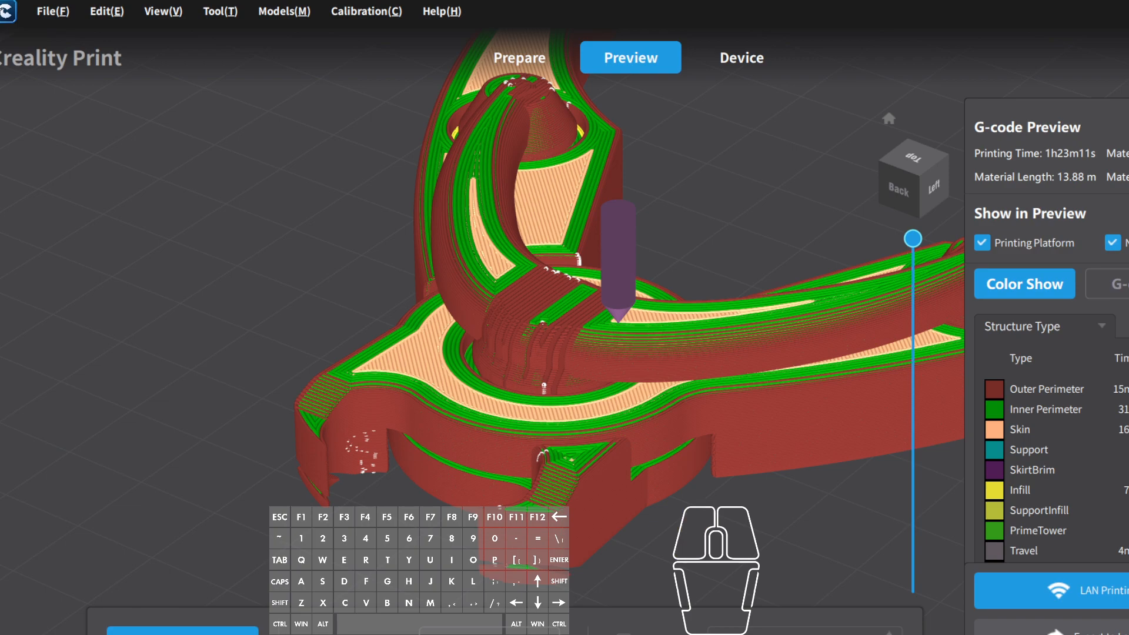
- Switch to ChatGPT in the browser, ask "is nylon a trade name", and return to Creality Print
{"action": "key", "text": "alt+Tab"}
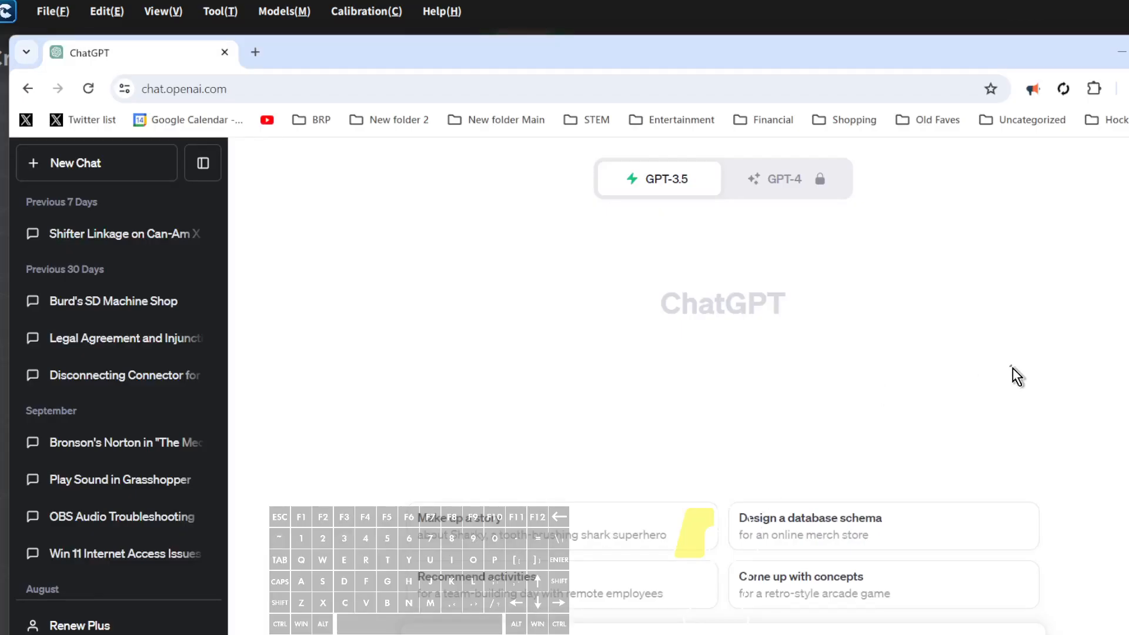
{"action": "type", "text": "n"}
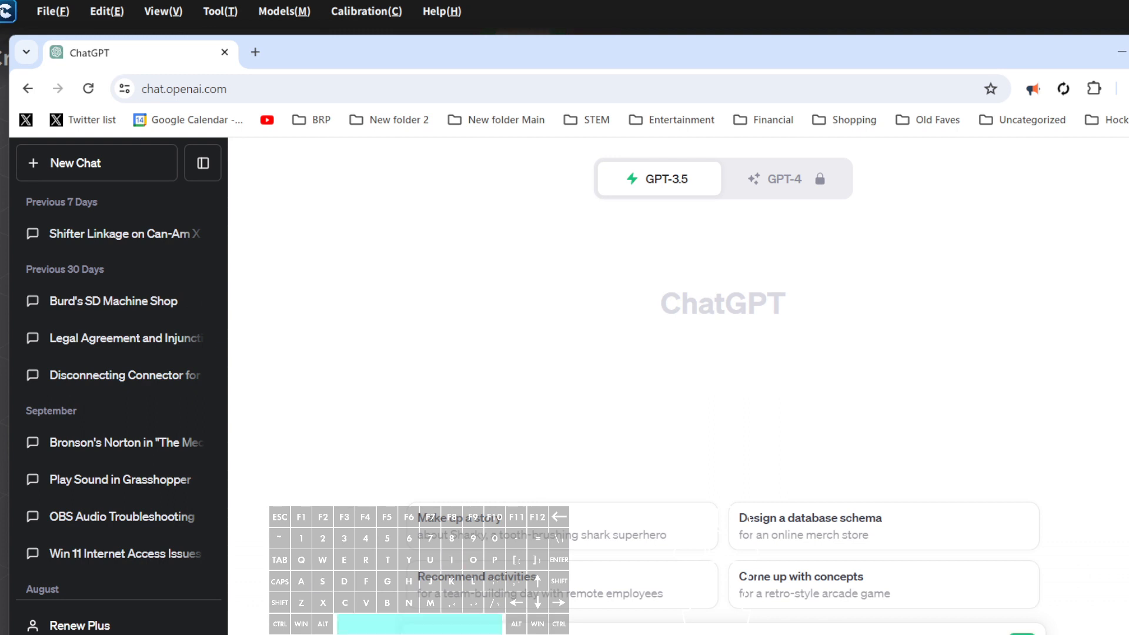
{"action": "key", "text": "Caps_Lock"}
{"action": "key", "text": "BackSpace"}
{"action": "key", "text": "BackSpace"}
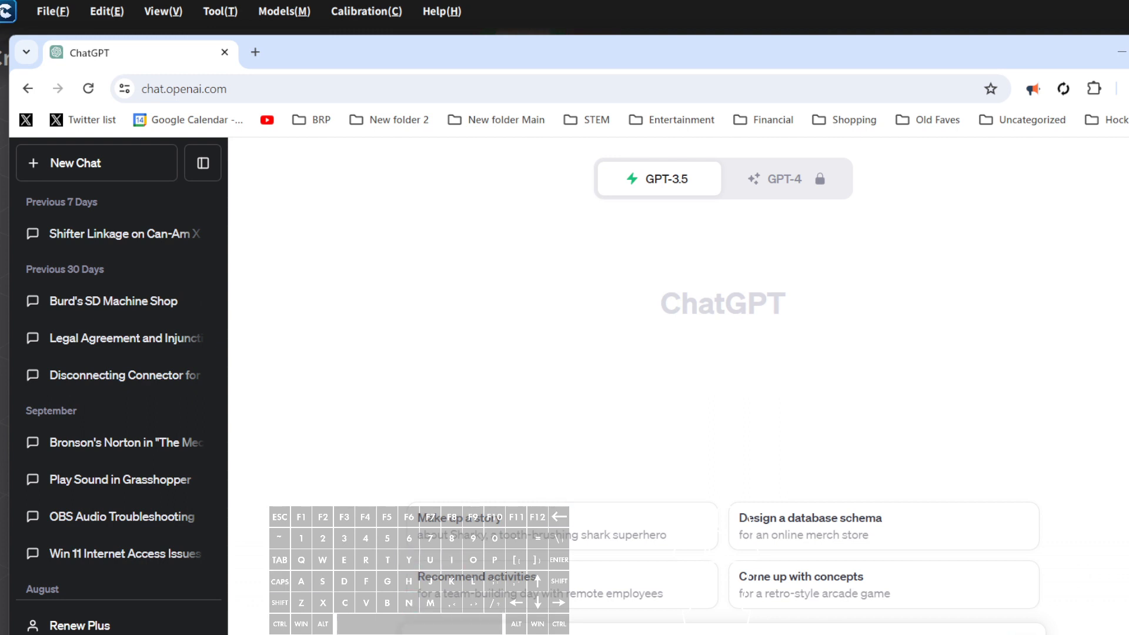
{"action": "type", "text": "is nylon a trade name"}
{"action": "key", "text": "Return"}
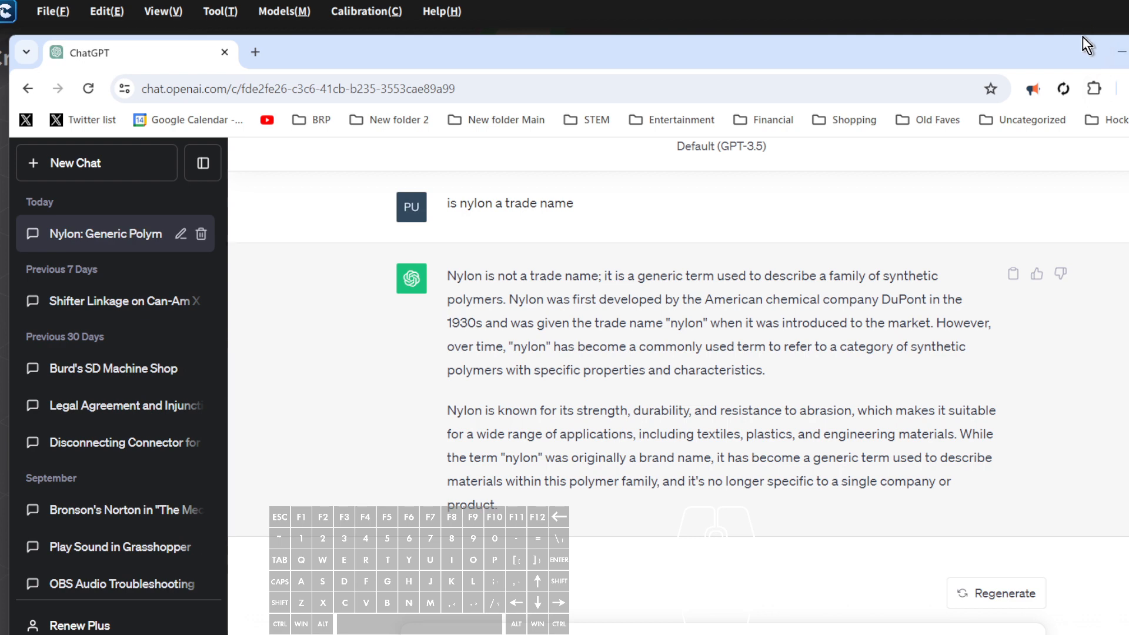
{"action": "left_click", "coordinate": [1121, 52]}
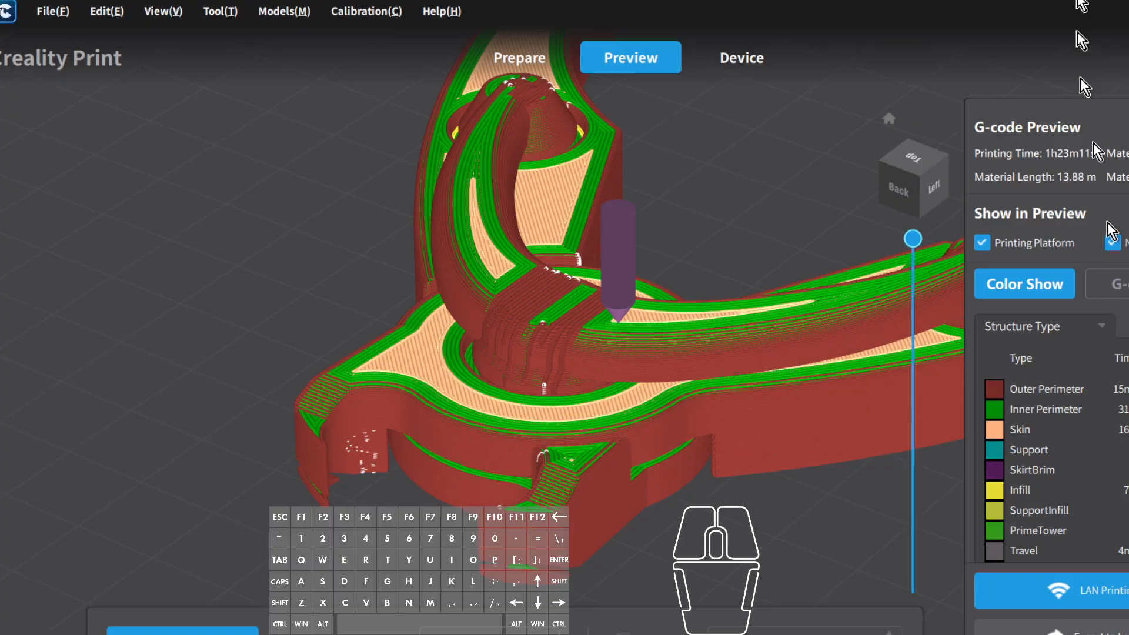
- Try to export the sliced pliers as a local G-code file to the MULTIBOOT (D:) drive
{"action": "left_click", "coordinate": [1068, 623]}
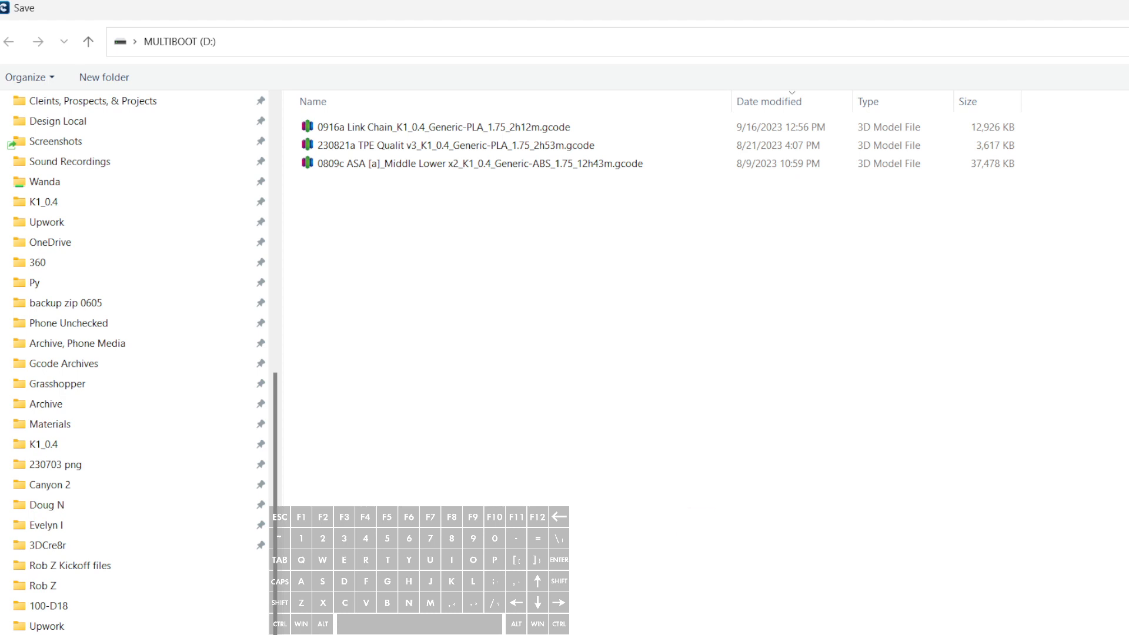
{"action": "key", "text": "Caps_Lock"}
{"action": "type", "text": "P"}
{"action": "key", "text": "Return"}
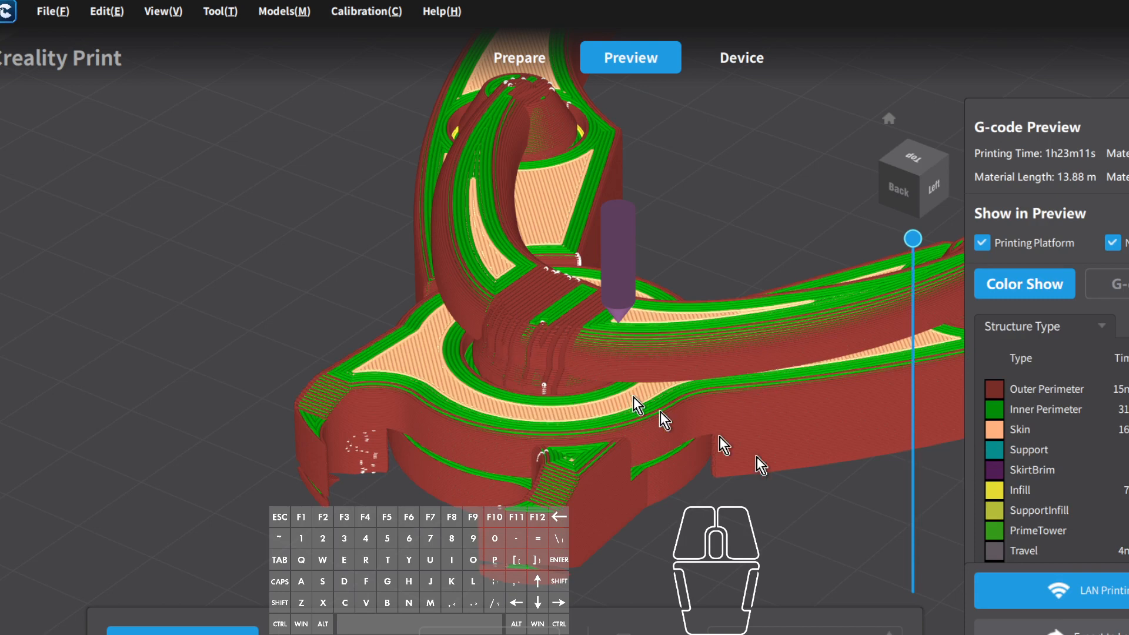
- Restart the local G-code export and move the three older G-code files off the MULTIBOOT (D:) drive in File Explorer
{"action": "left_click", "coordinate": [1064, 632]}
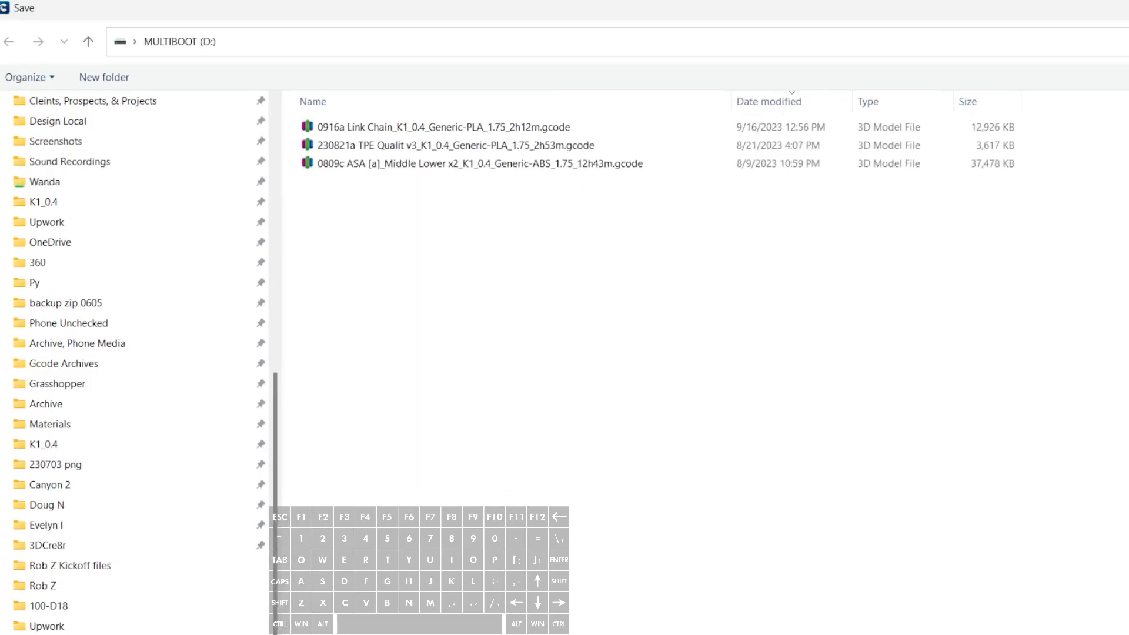
{"action": "left_click", "coordinate": [501, 229]}
{"action": "left_click", "coordinate": [355, 125]}
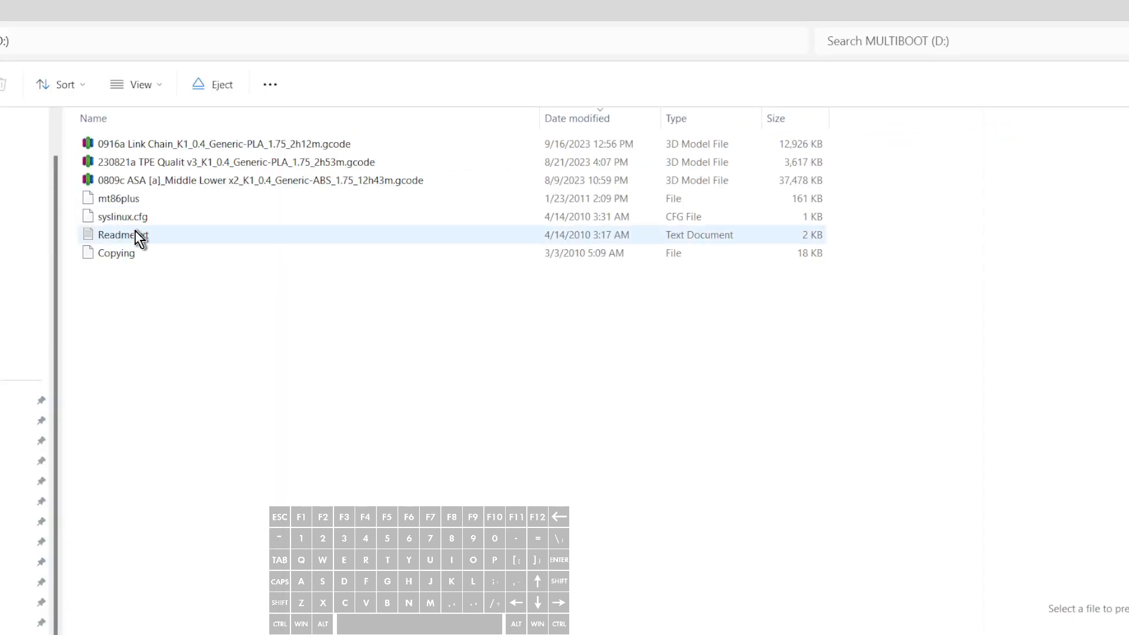
{"action": "left_click", "coordinate": [350, 181]}
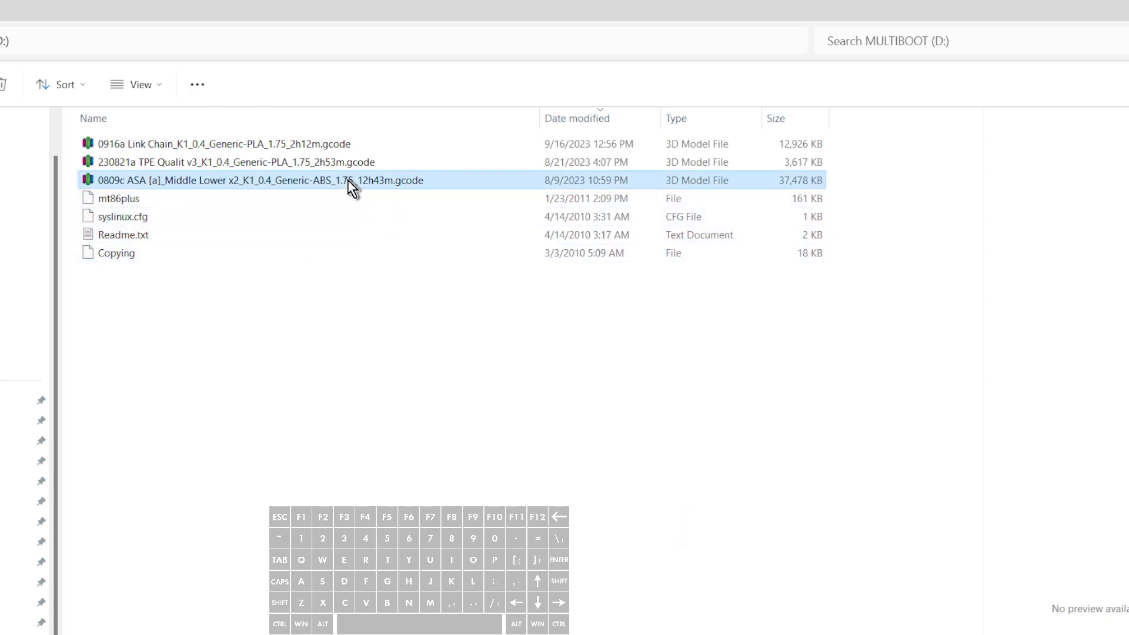
{"action": "left_click", "coordinate": [221, 139], "text": "shift"}
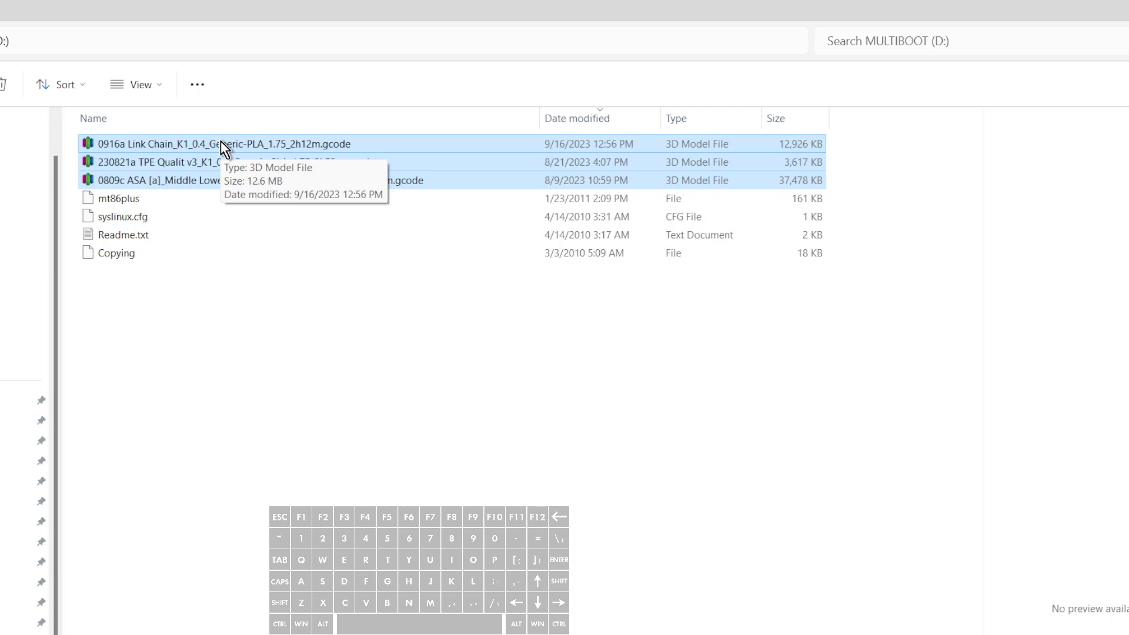
{"action": "right_click_drag", "start_coordinate": [220, 140], "coordinate": [0, 311]}
{"action": "left_click", "coordinate": [0, 329]}
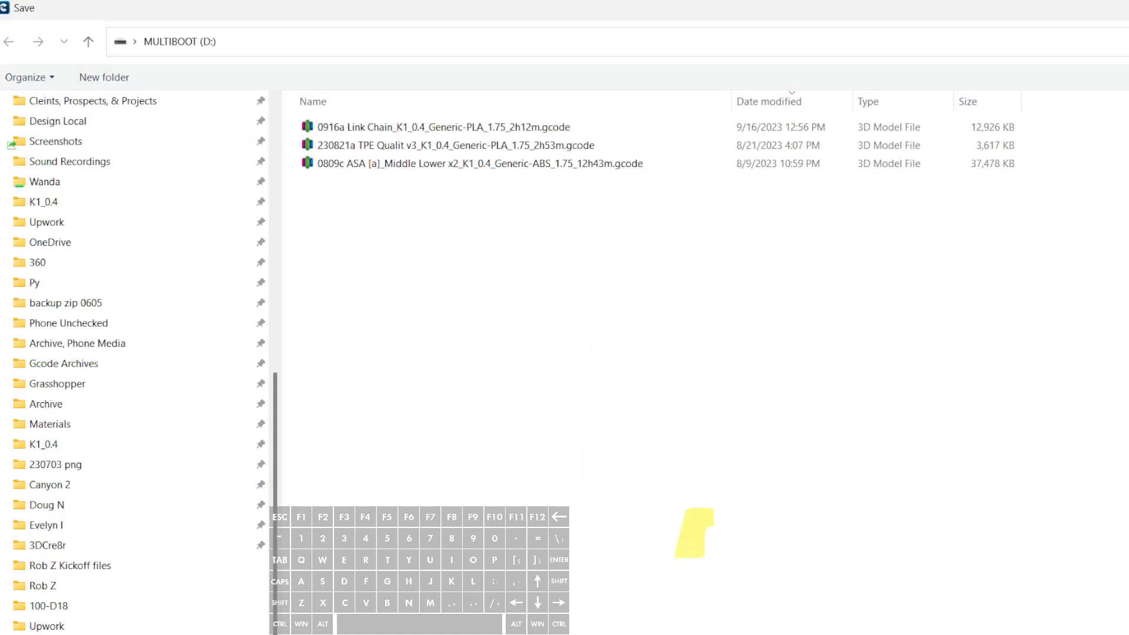
- Save the G-code to MULTIBOOT (D:) as "1021a PA Pliers, Plastic Rivets_K1_0.4_Generic-PLA_1.75_1h23m.gcode" and open its local folder
{"action": "key", "text": "F5"}
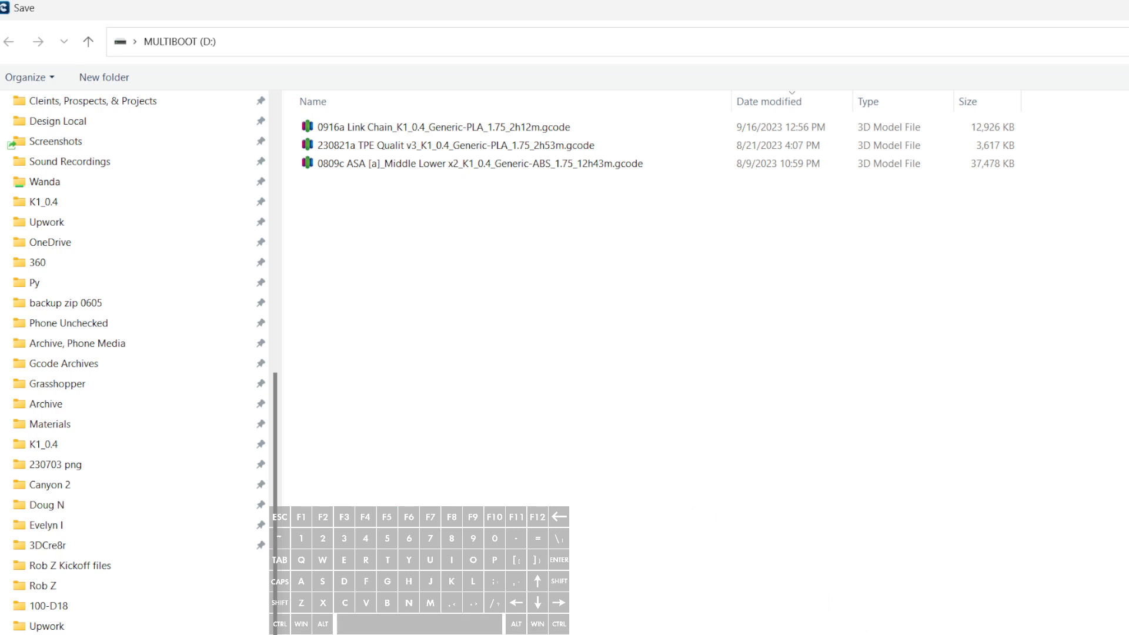
{"action": "key", "text": "a"}
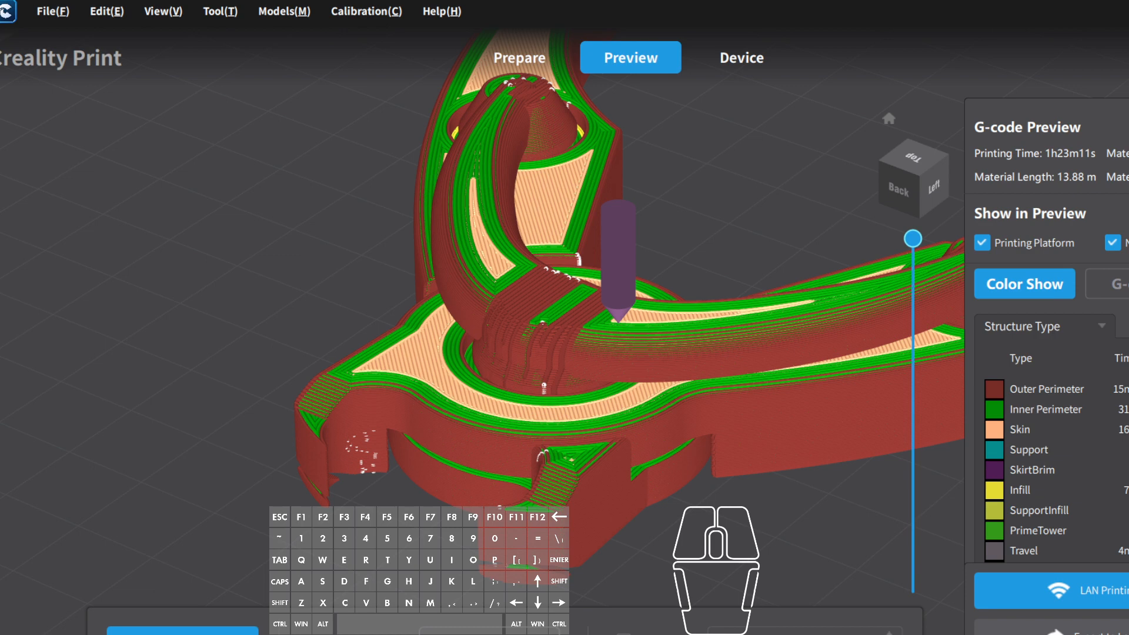
{"action": "left_click", "coordinate": [912, 239]}
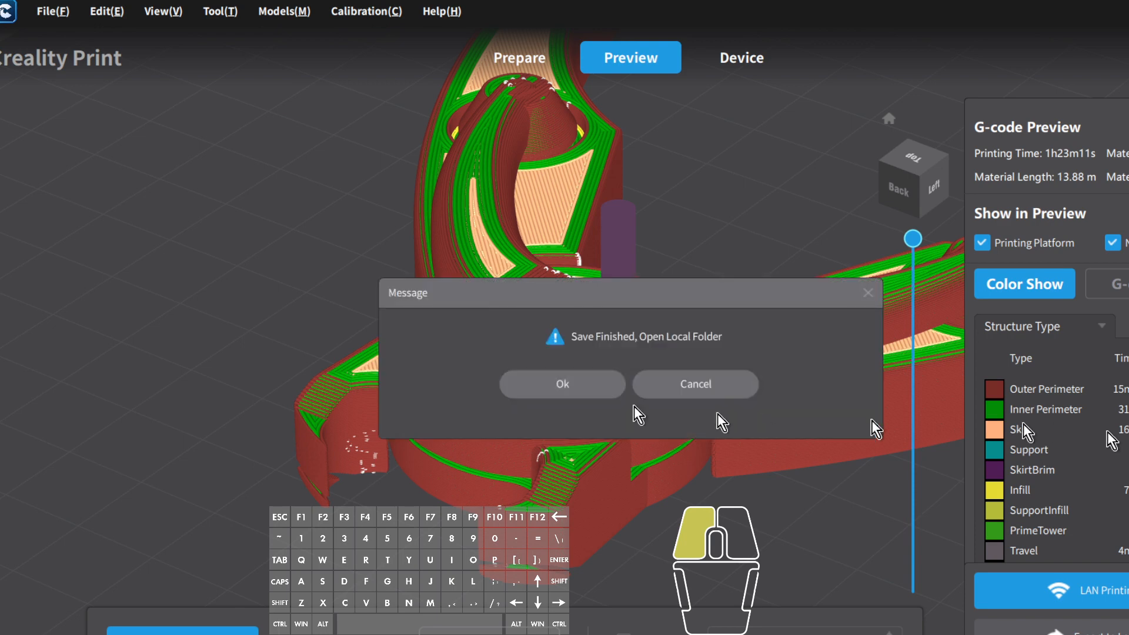
{"action": "left_click", "coordinate": [583, 387]}
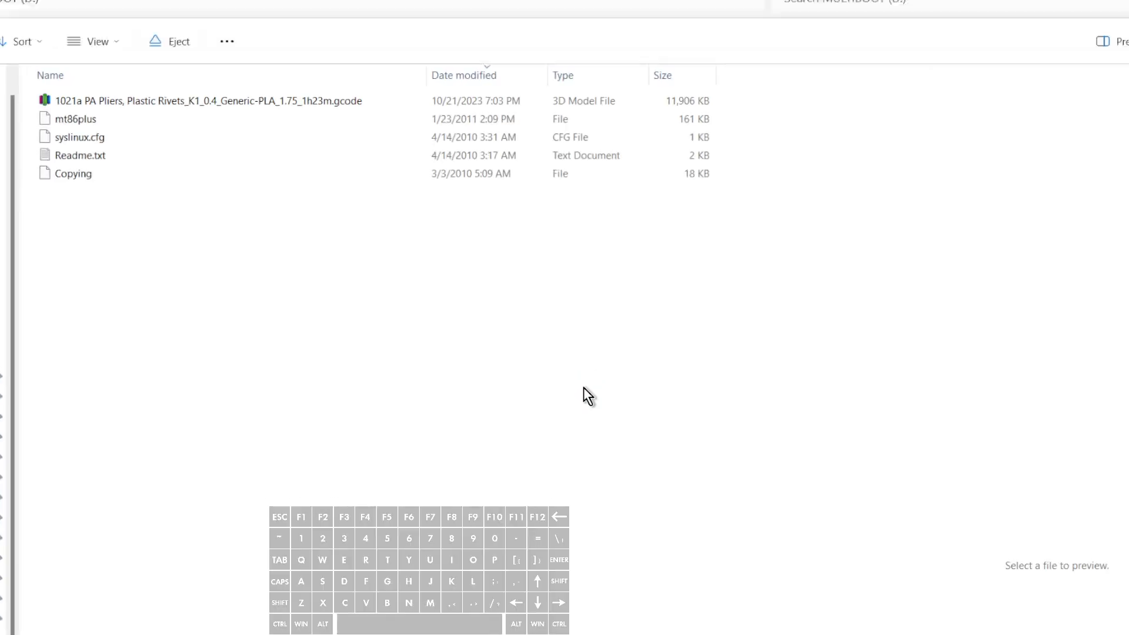